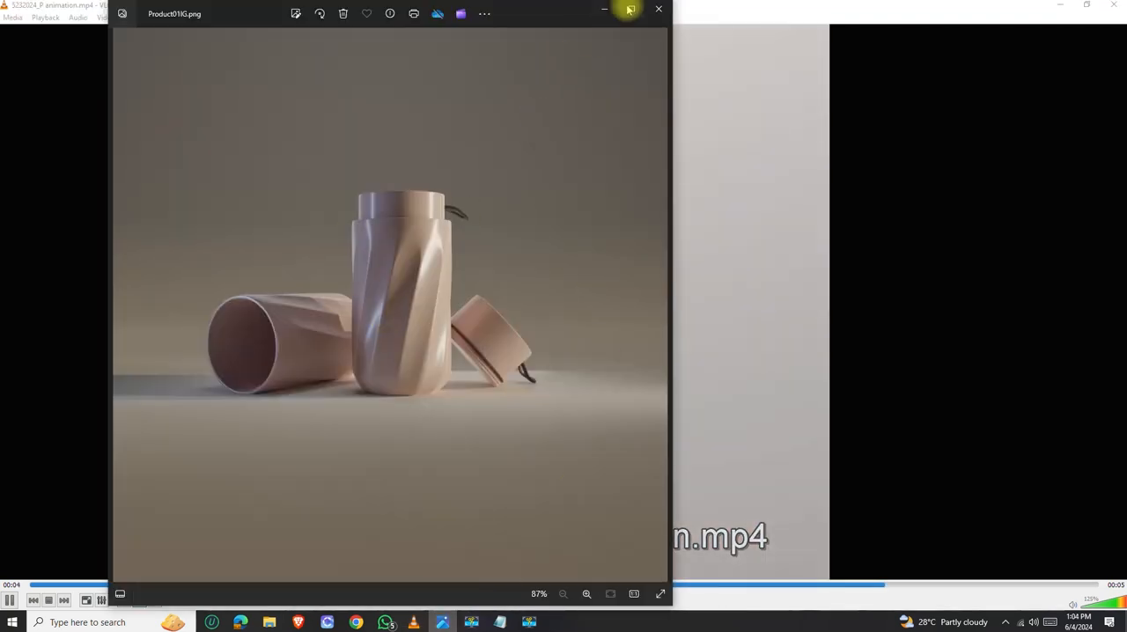
Look through the finished bottle animation and the product render images, examining the twisted body and the lid up close.
{"action": "left_click", "coordinate": [625, 8]}
{"action": "scroll", "coordinate": [590, 314], "scroll_direction": "up", "scroll_amount": 3}
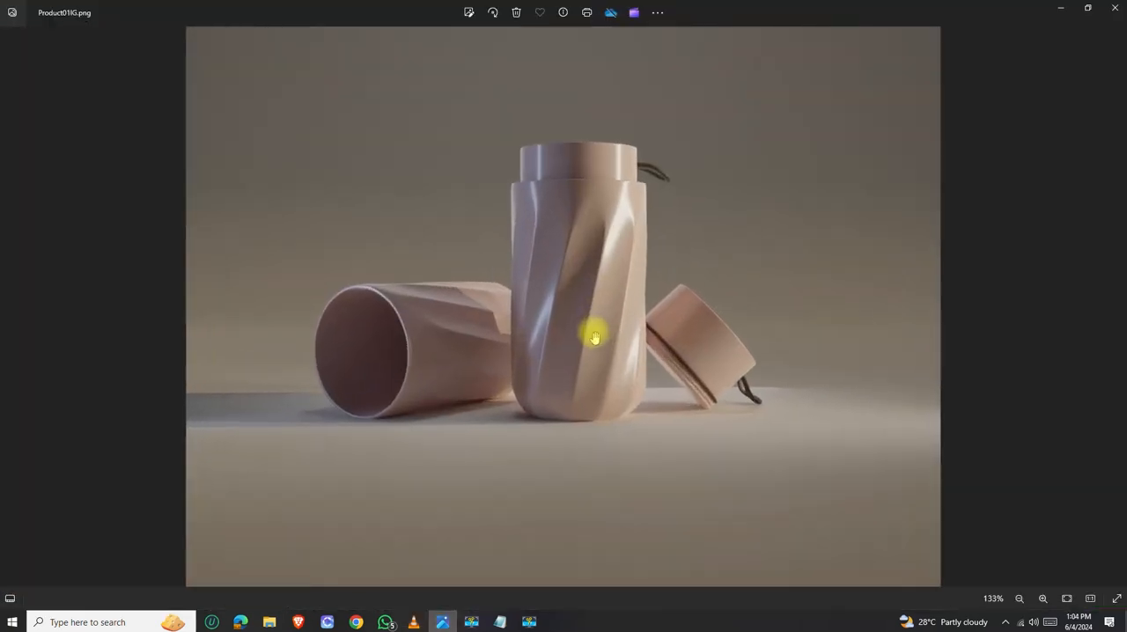
{"action": "scroll", "coordinate": [596, 377], "scroll_direction": "down", "scroll_amount": 3}
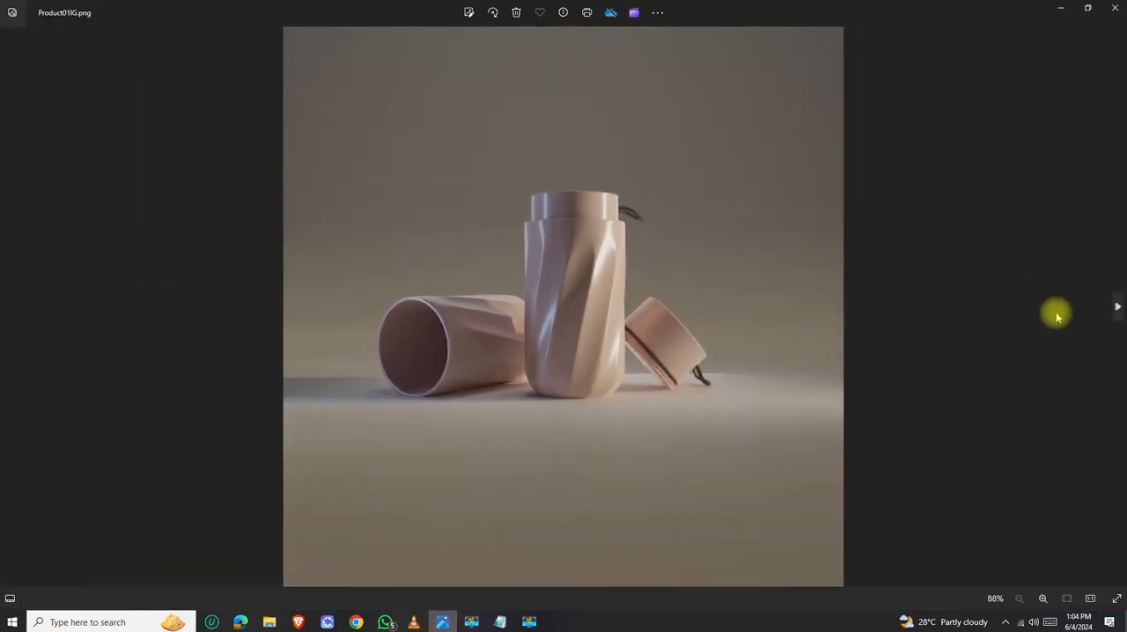
{"action": "left_click", "coordinate": [1111, 308]}
{"action": "scroll", "coordinate": [597, 267], "scroll_direction": "up", "scroll_amount": 5}
{"action": "scroll", "coordinate": [597, 270], "scroll_direction": "down", "scroll_amount": 5}
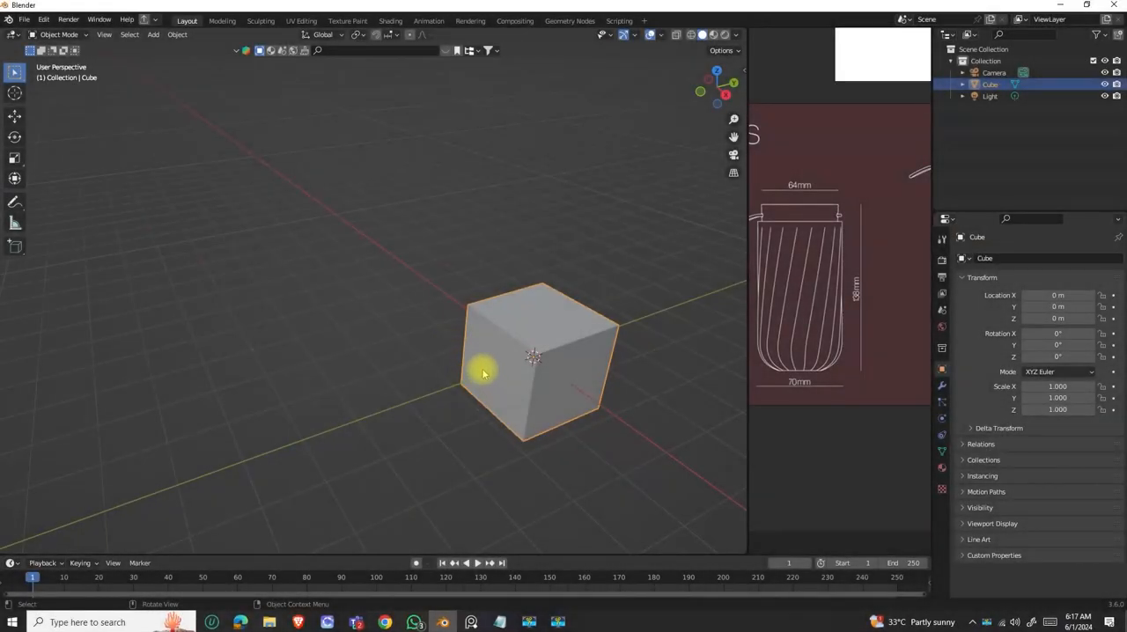
Delete the default cube, light and camera from the scene.
{"action": "middle_click_drag", "start_coordinate": [481, 372], "coordinate": [391, 358], "text": "shift"}
{"action": "scroll", "coordinate": [377, 354], "scroll_direction": "down", "scroll_amount": 3}
{"action": "middle_click_drag", "start_coordinate": [412, 317], "coordinate": [411, 314]}
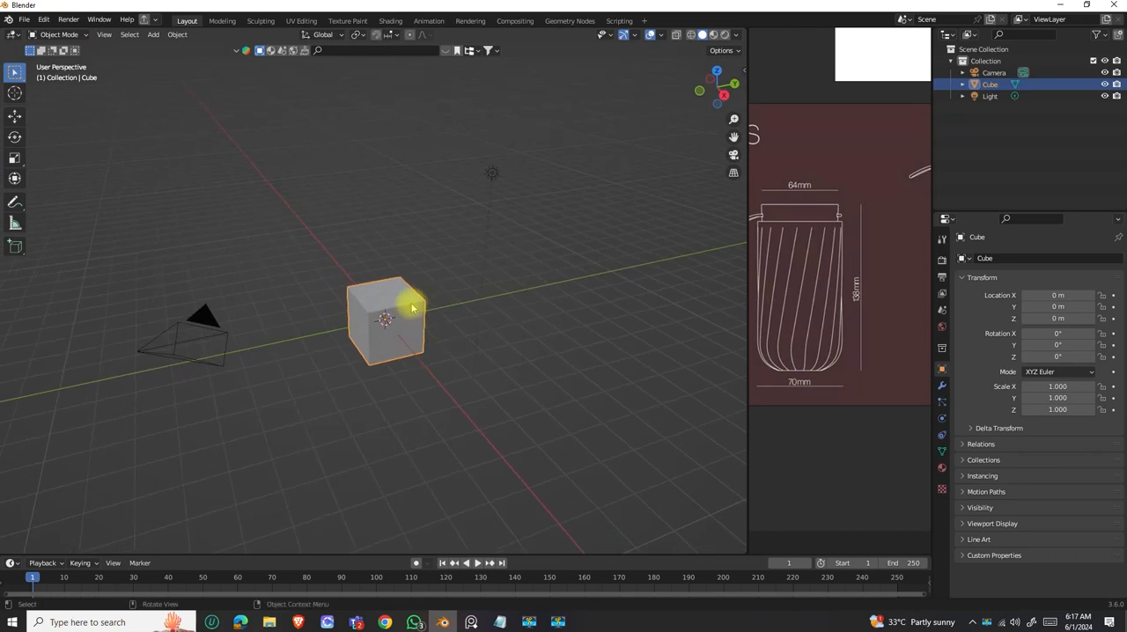
{"action": "key", "text": "x"}
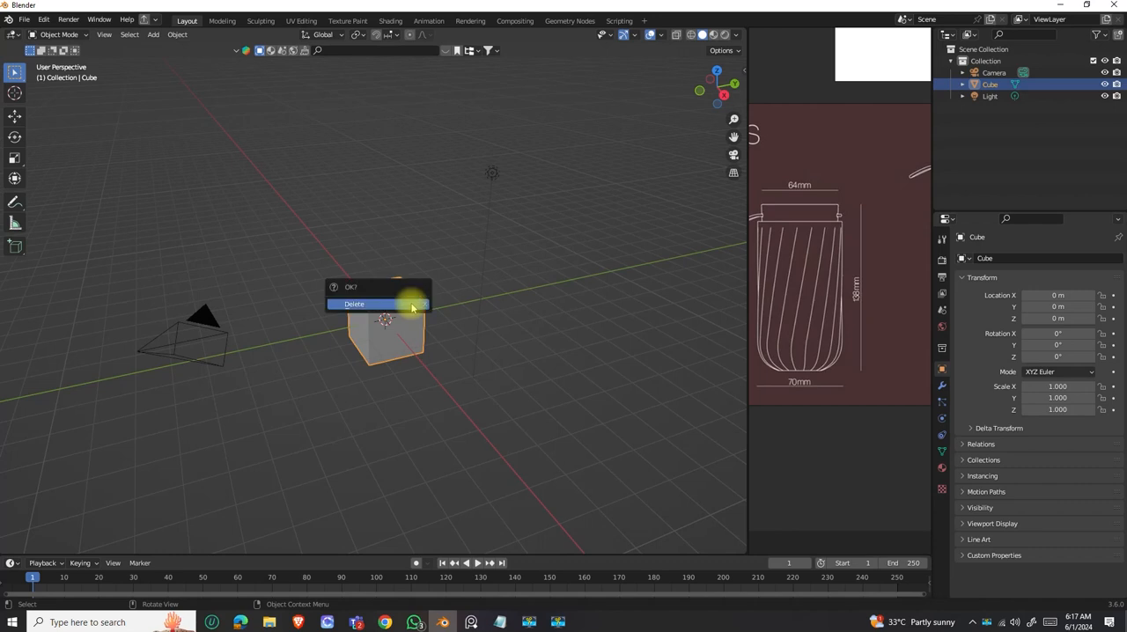
{"action": "left_click", "coordinate": [411, 307]}
{"action": "middle_click_drag", "start_coordinate": [355, 334], "coordinate": [390, 340]}
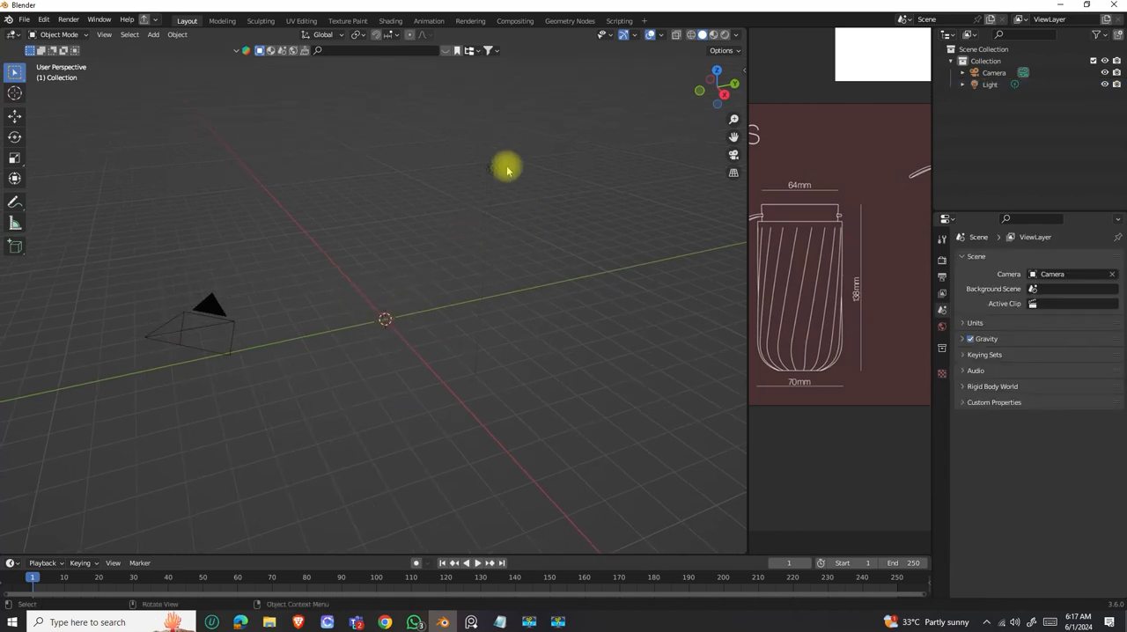
{"action": "key", "text": "Delete"}
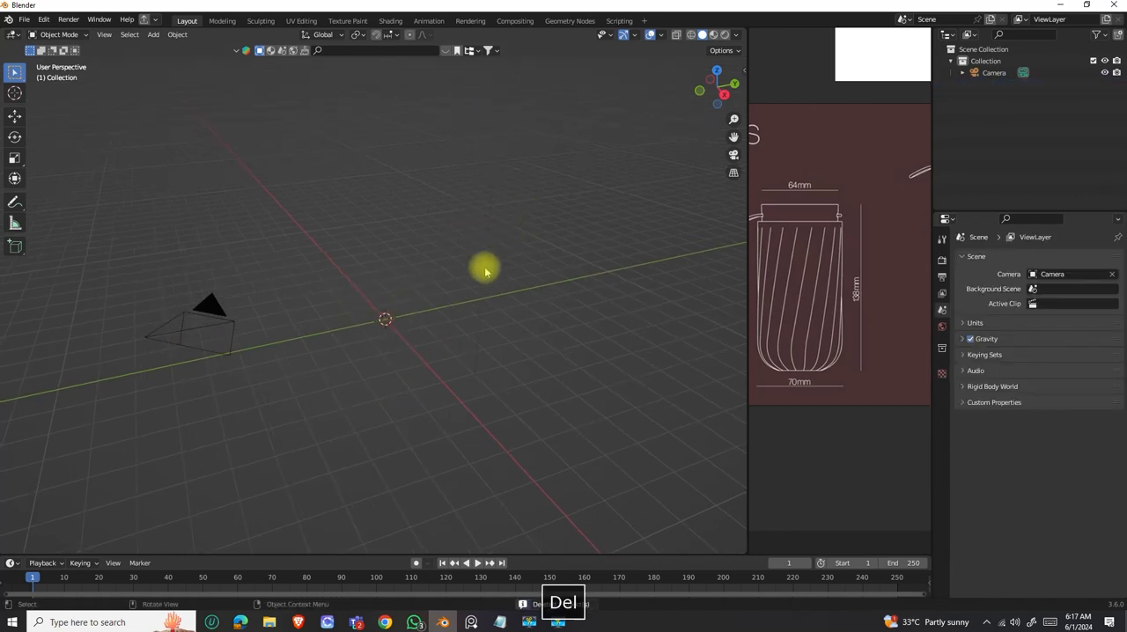
{"action": "left_click", "coordinate": [189, 327]}
{"action": "key", "text": "Delete"}
{"action": "middle_click_drag", "start_coordinate": [355, 312], "coordinate": [502, 257]}
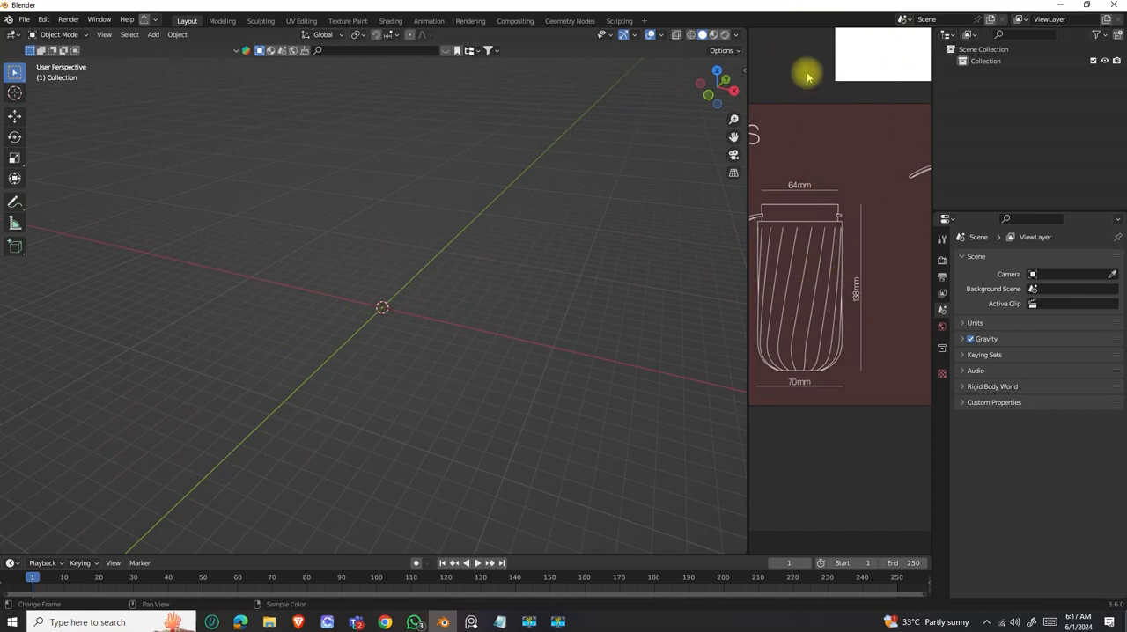
Move the floating reference board aside and choose Image Editor as the editor type of the area beneath it.
{"action": "left_click_drag", "start_coordinate": [803, 85], "coordinate": [512, 149]}
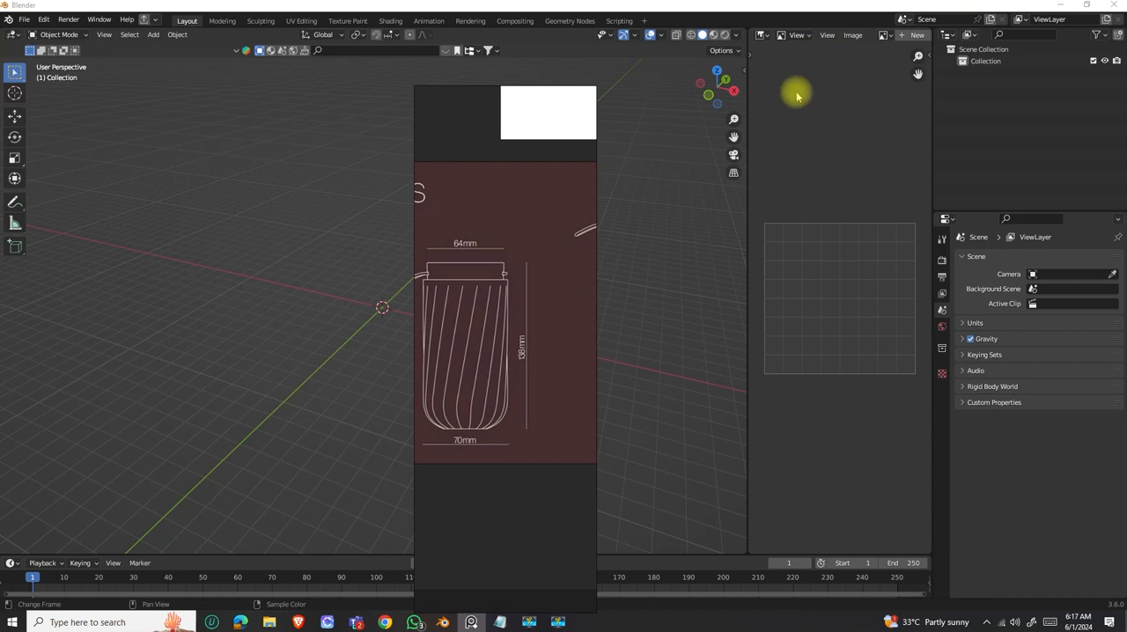
{"action": "left_click", "coordinate": [765, 37]}
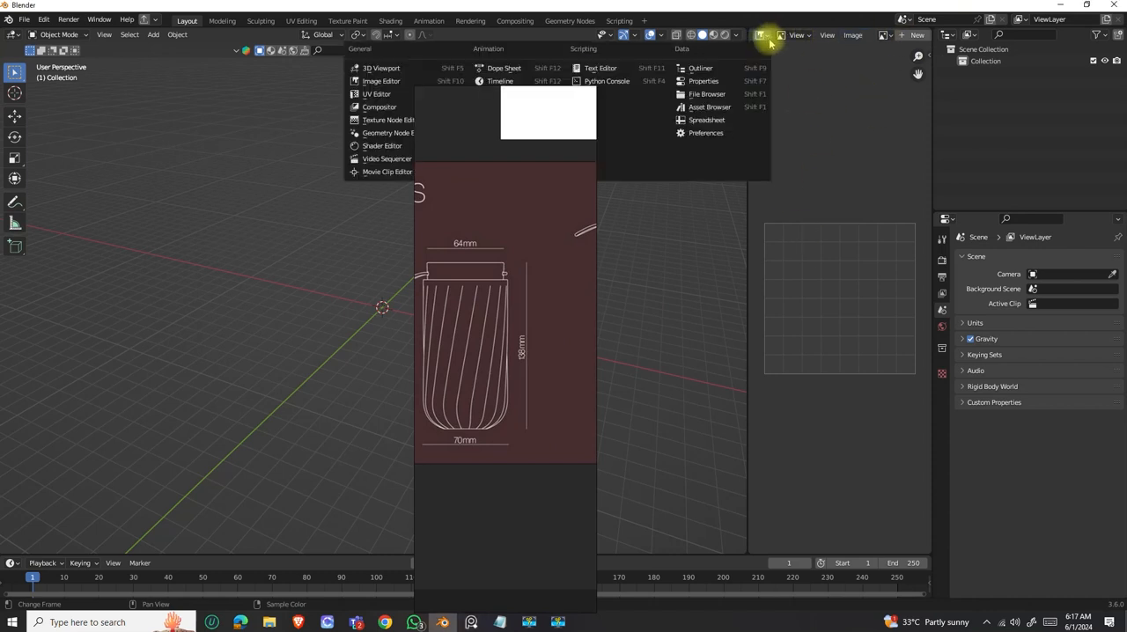
{"action": "left_click", "coordinate": [382, 78]}
{"action": "left_click_drag", "start_coordinate": [517, 276], "coordinate": [138, 206]}
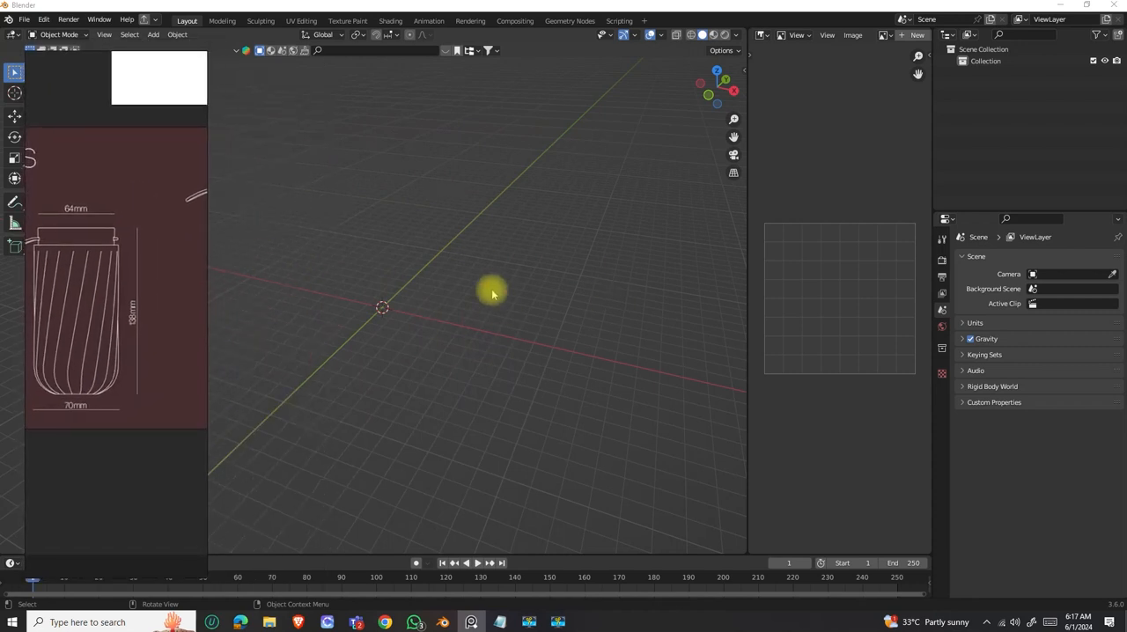
{"action": "left_click_drag", "start_coordinate": [129, 342], "coordinate": [884, 132]}
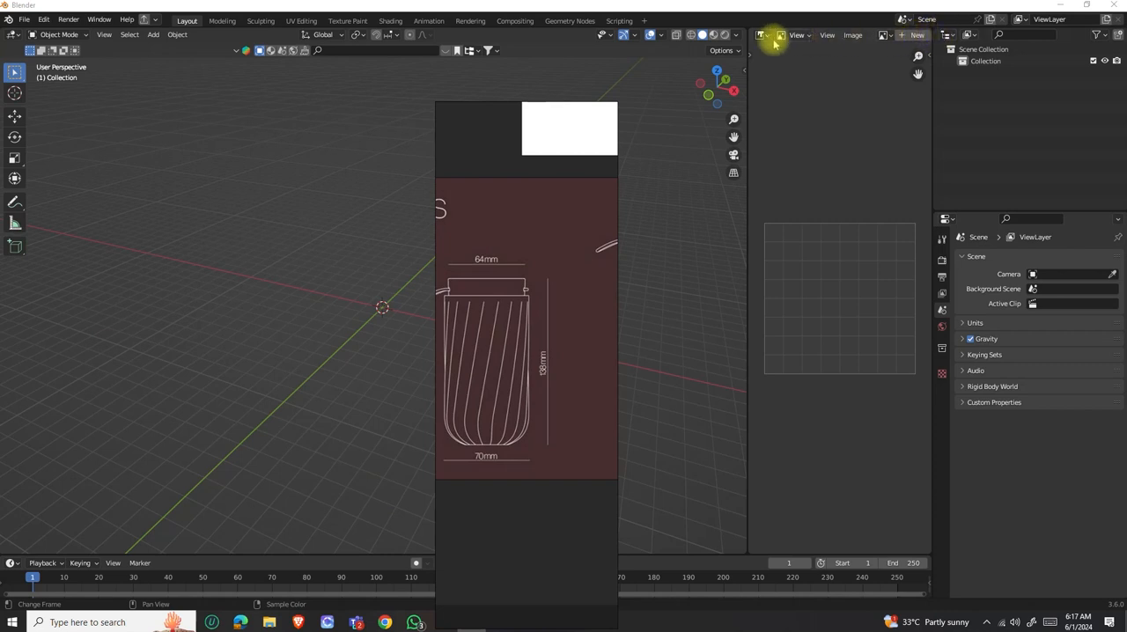
Split the Image Editor area vertically and join the two parts back into one.
{"action": "left_click_drag", "start_coordinate": [908, 37], "coordinate": [805, 72]}
{"action": "right_click", "coordinate": [805, 133]}
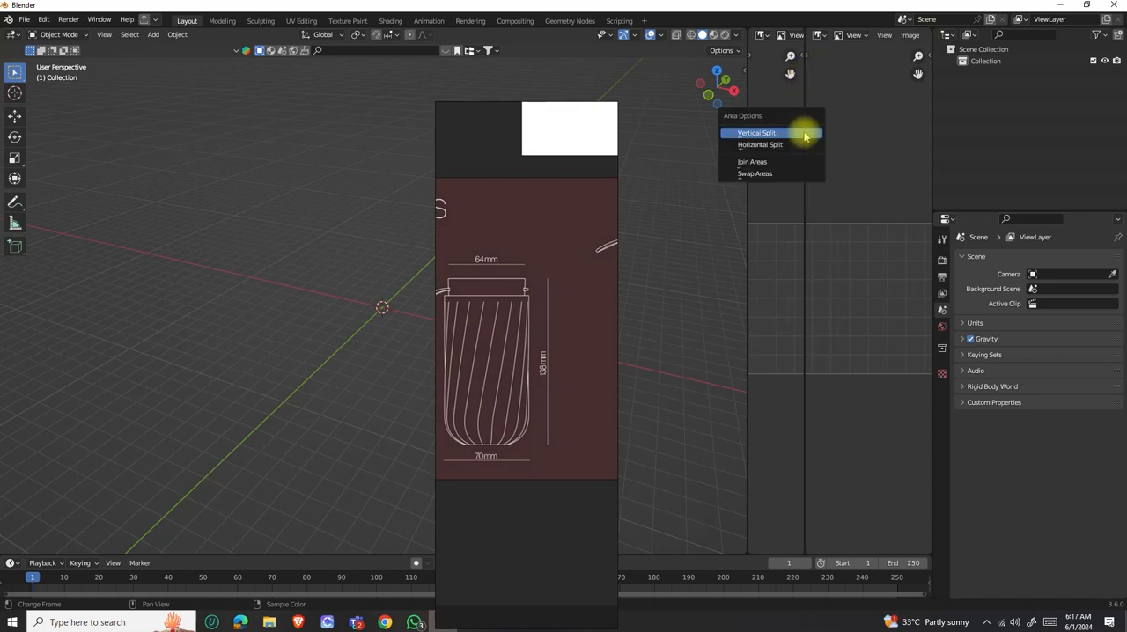
{"action": "left_click", "coordinate": [755, 162]}
{"action": "left_click", "coordinate": [775, 136]}
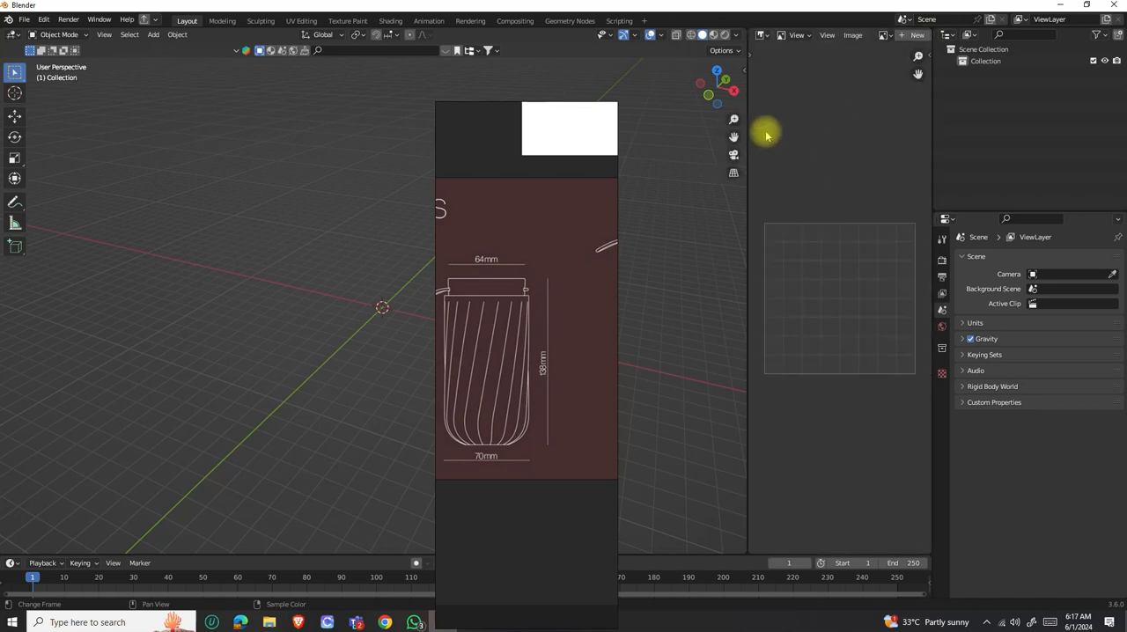
Place the reference board over the empty Image Editor area and enlarge its assembled-bottle dimension drawing.
{"action": "left_click_drag", "start_coordinate": [488, 198], "coordinate": [791, 78]}
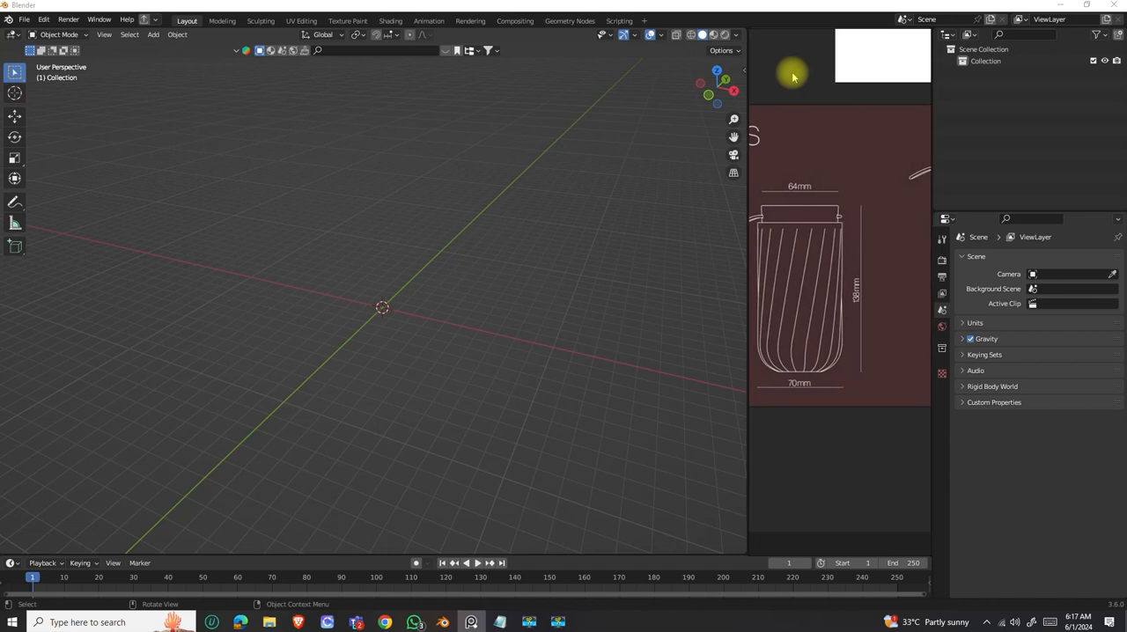
{"action": "middle_click_drag", "start_coordinate": [370, 315], "coordinate": [364, 309]}
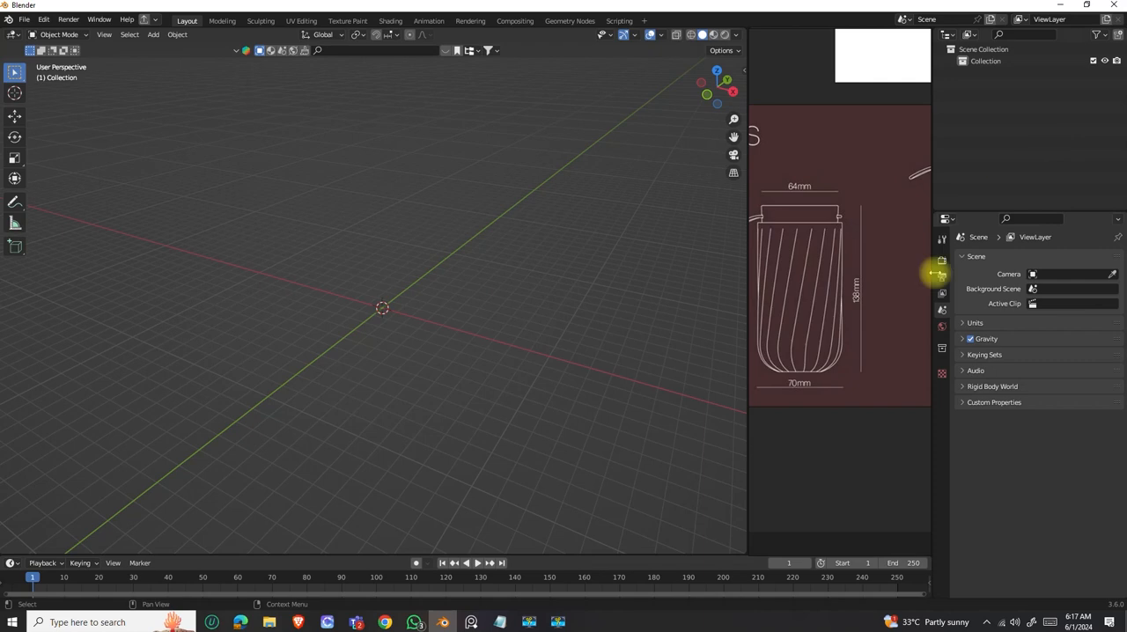
{"action": "middle_click_drag", "start_coordinate": [467, 299], "coordinate": [624, 312]}
{"action": "scroll", "coordinate": [868, 250], "scroll_direction": "down", "scroll_amount": 5}
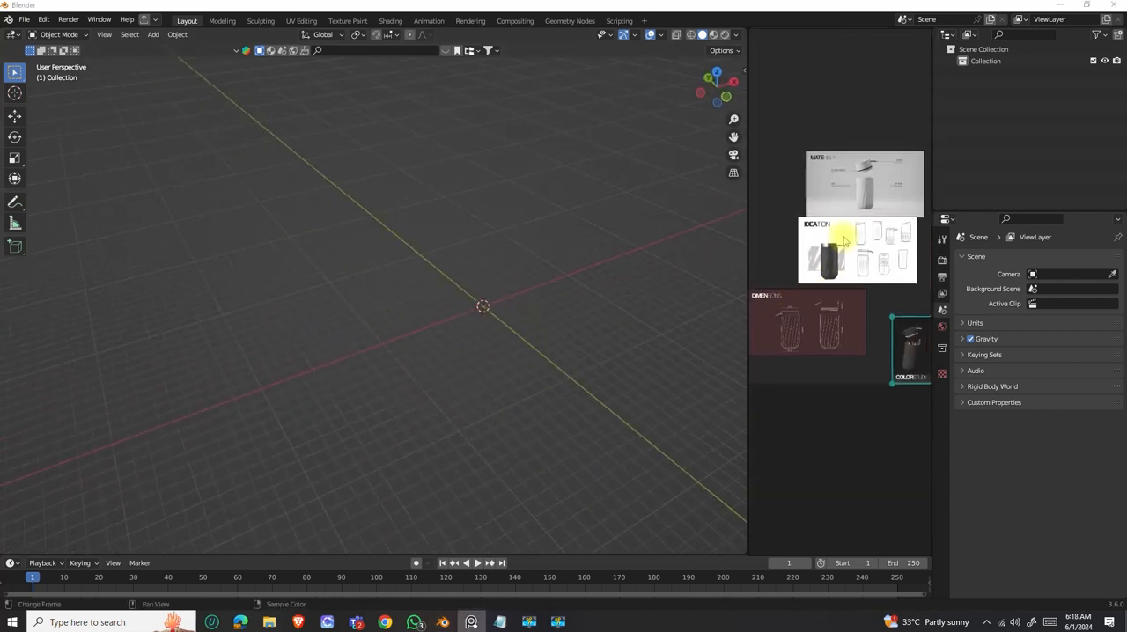
{"action": "scroll", "coordinate": [833, 259], "scroll_direction": "up", "scroll_amount": 6}
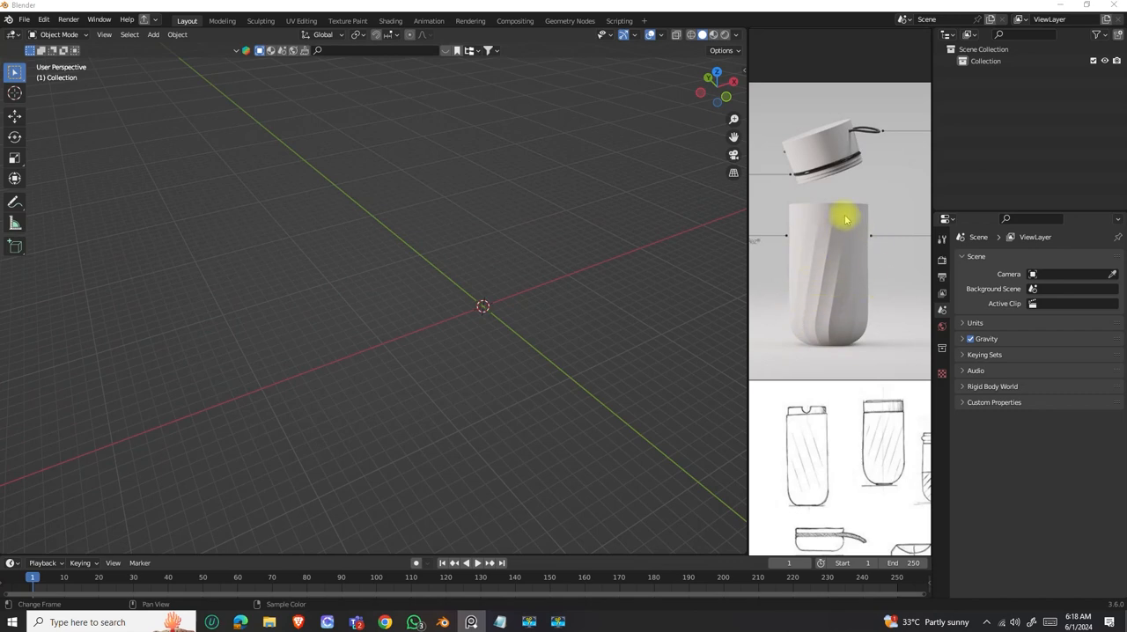
{"action": "scroll", "coordinate": [846, 220], "scroll_direction": "down", "scroll_amount": 5}
{"action": "scroll", "coordinate": [811, 377], "scroll_direction": "up", "scroll_amount": 6}
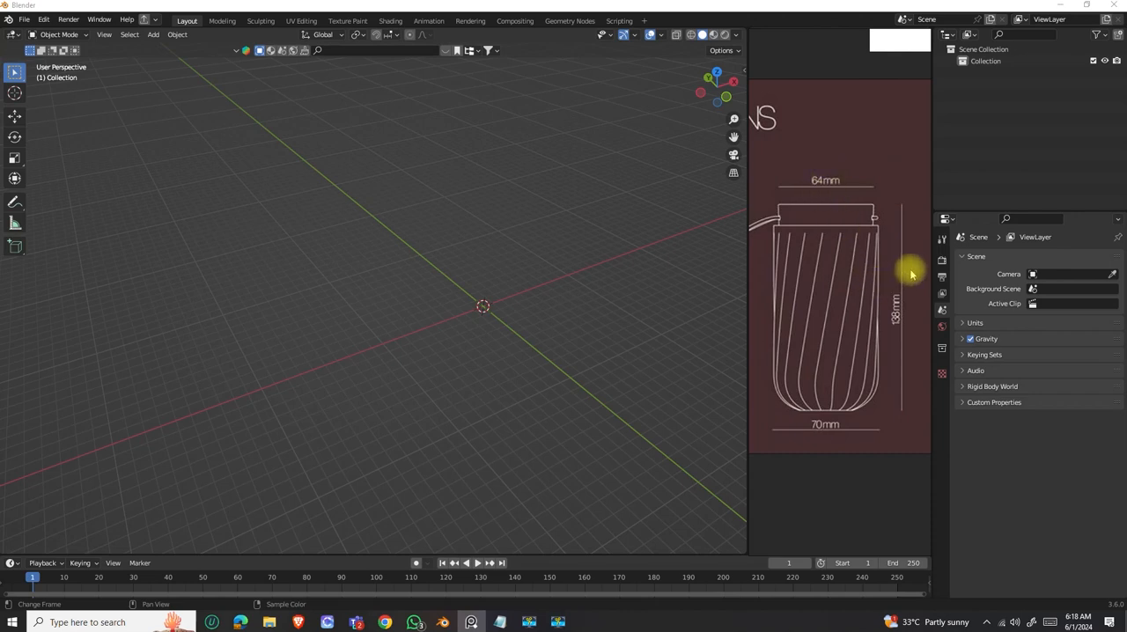
Set the scene's length unit to Millimeters.
{"action": "left_click", "coordinate": [942, 311]}
{"action": "left_click", "coordinate": [975, 323]}
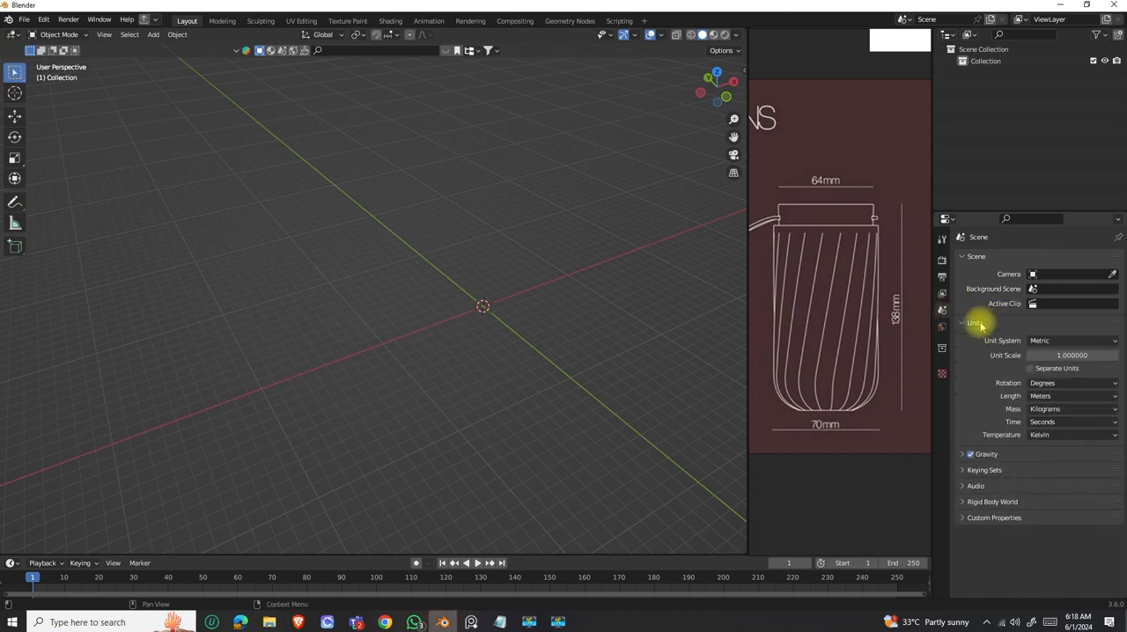
{"action": "left_click", "coordinate": [1042, 398]}
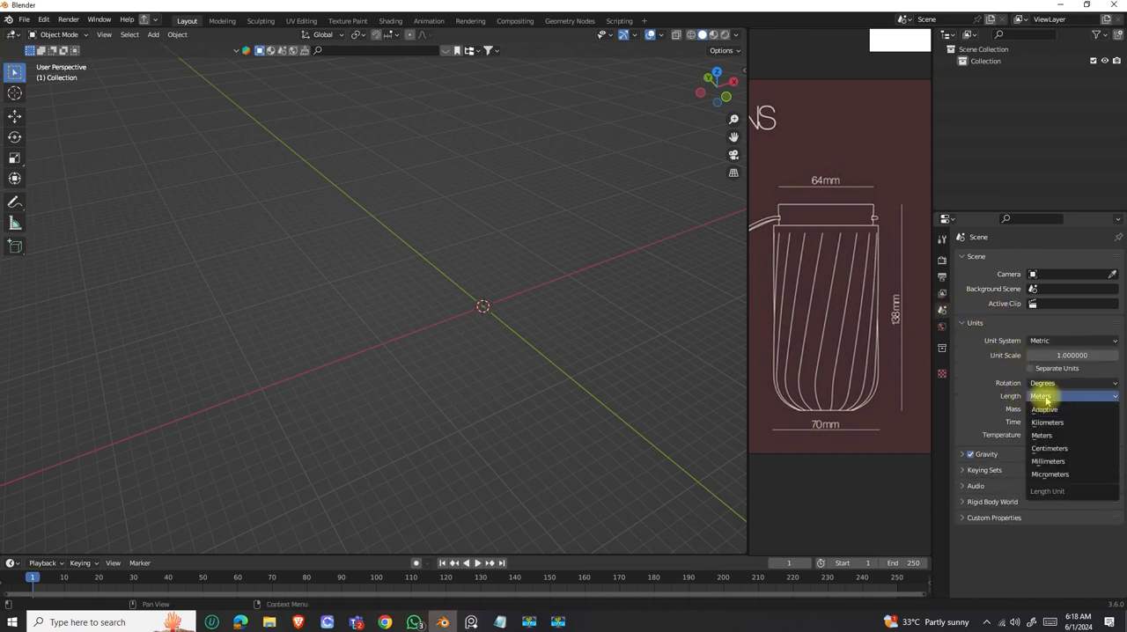
{"action": "left_click", "coordinate": [1039, 462]}
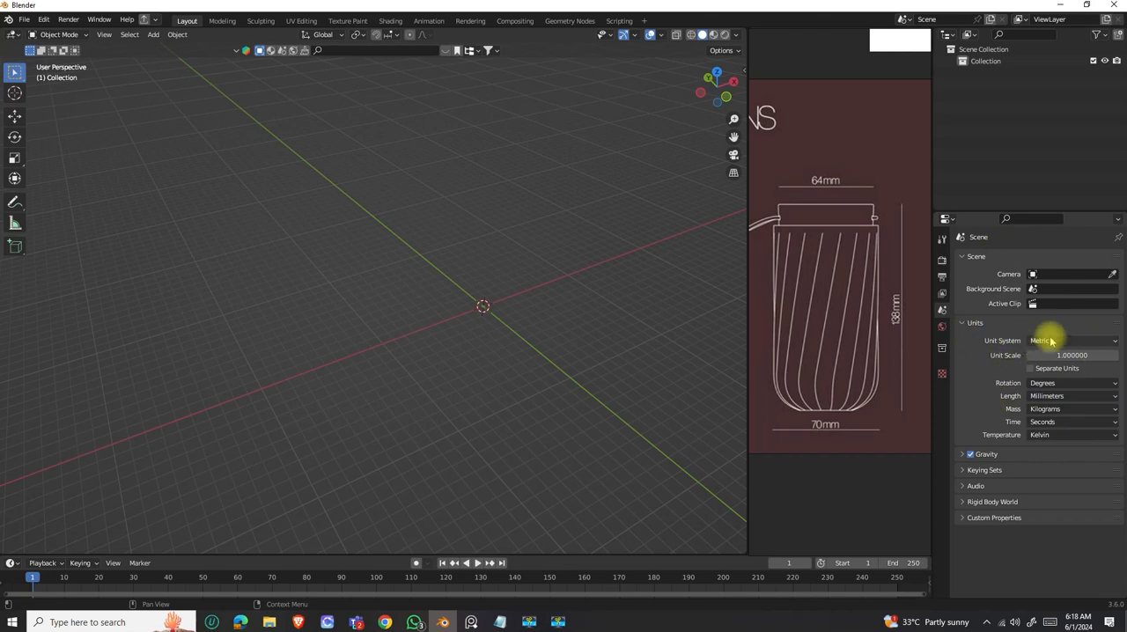
{"action": "left_click", "coordinate": [973, 324]}
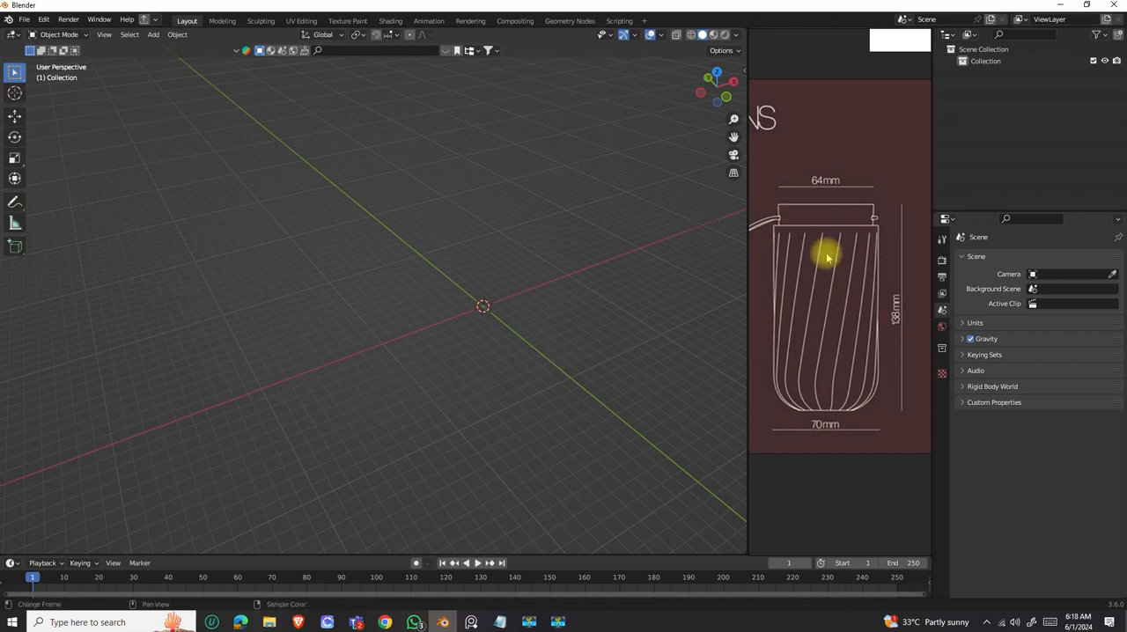
Examine the exploded bottle drawing on the reference board for the heights of the lid and the body.
{"action": "scroll", "coordinate": [825, 312], "scroll_direction": "down", "scroll_amount": 5}
{"action": "mouse_move", "coordinate": [817, 310]}
{"action": "middle_mouse_down"}
{"action": "mouse_move", "coordinate": [783, 308]}
{"action": "mouse_move", "coordinate": [833, 303]}
{"action": "mouse_move", "coordinate": [846, 288]}
{"action": "middle_mouse_up"}
{"action": "scroll", "coordinate": [866, 291], "scroll_direction": "up", "scroll_amount": 5}
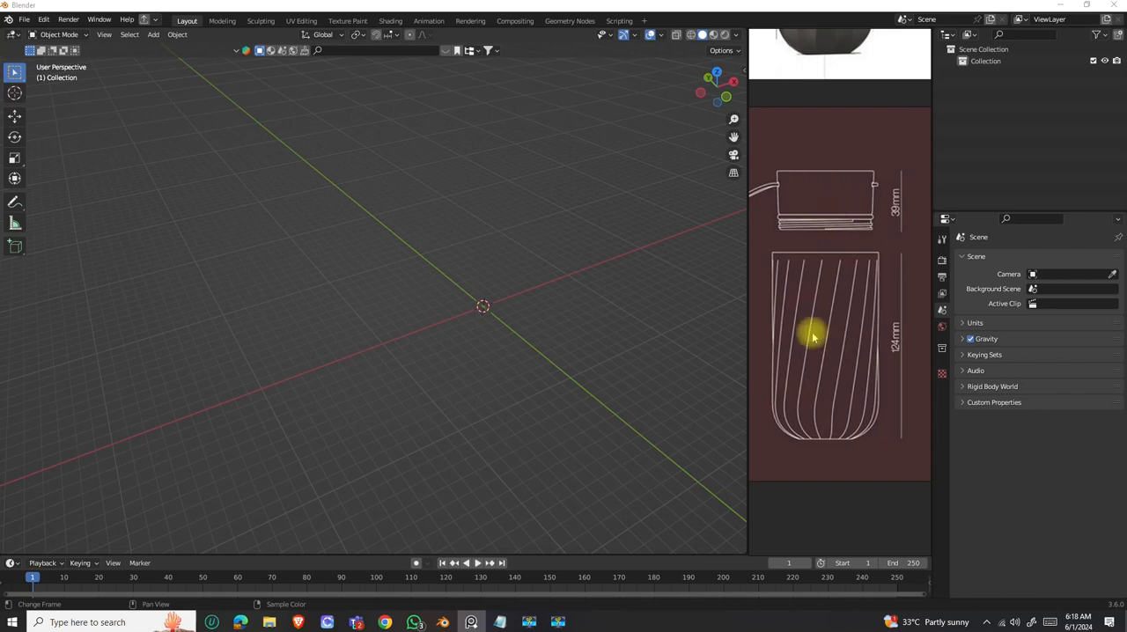
{"action": "scroll", "coordinate": [855, 320], "scroll_direction": "down", "scroll_amount": 3}
{"action": "middle_click_drag", "start_coordinate": [855, 320], "coordinate": [862, 329]}
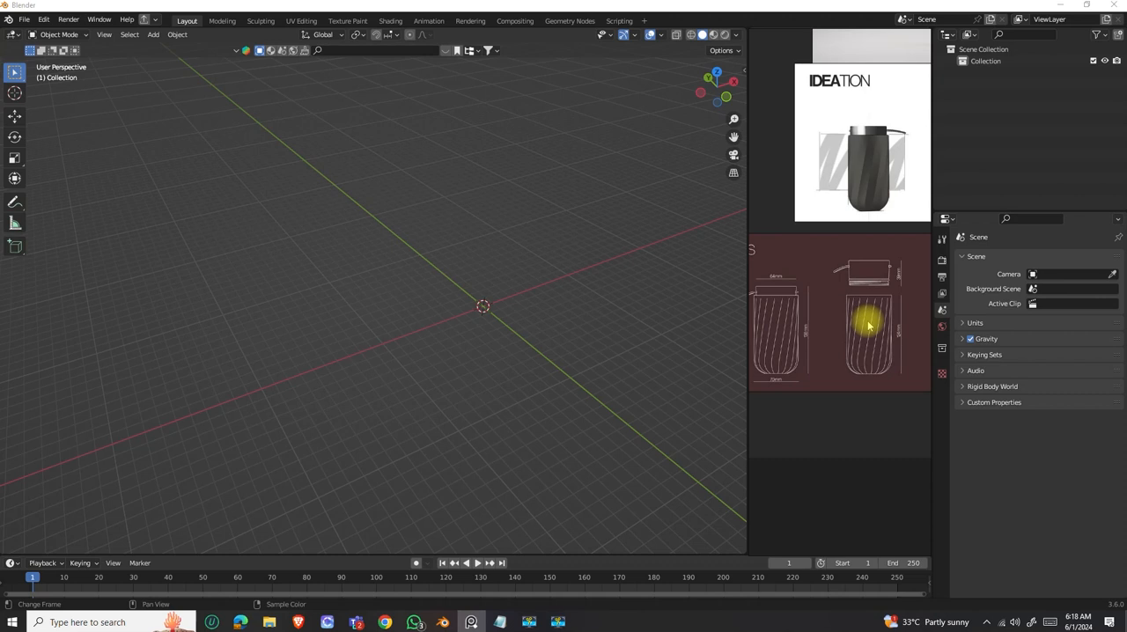
{"action": "scroll", "coordinate": [869, 322], "scroll_direction": "up", "scroll_amount": 3}
{"action": "middle_click_drag", "start_coordinate": [851, 320], "coordinate": [818, 311]}
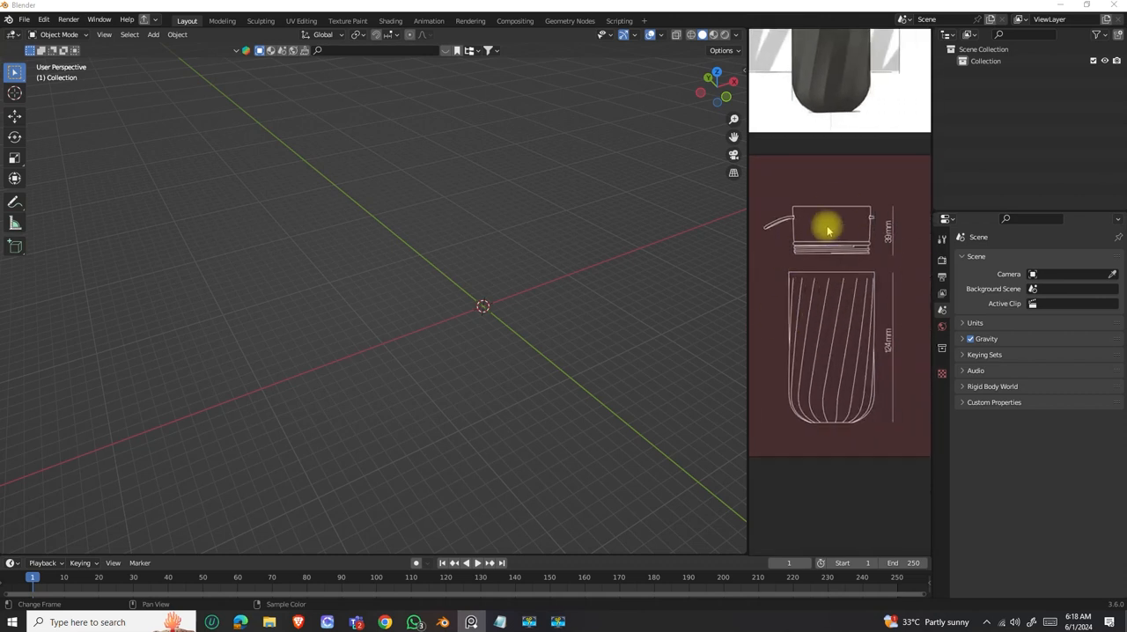
{"action": "scroll", "coordinate": [831, 340], "scroll_direction": "down", "scroll_amount": 4}
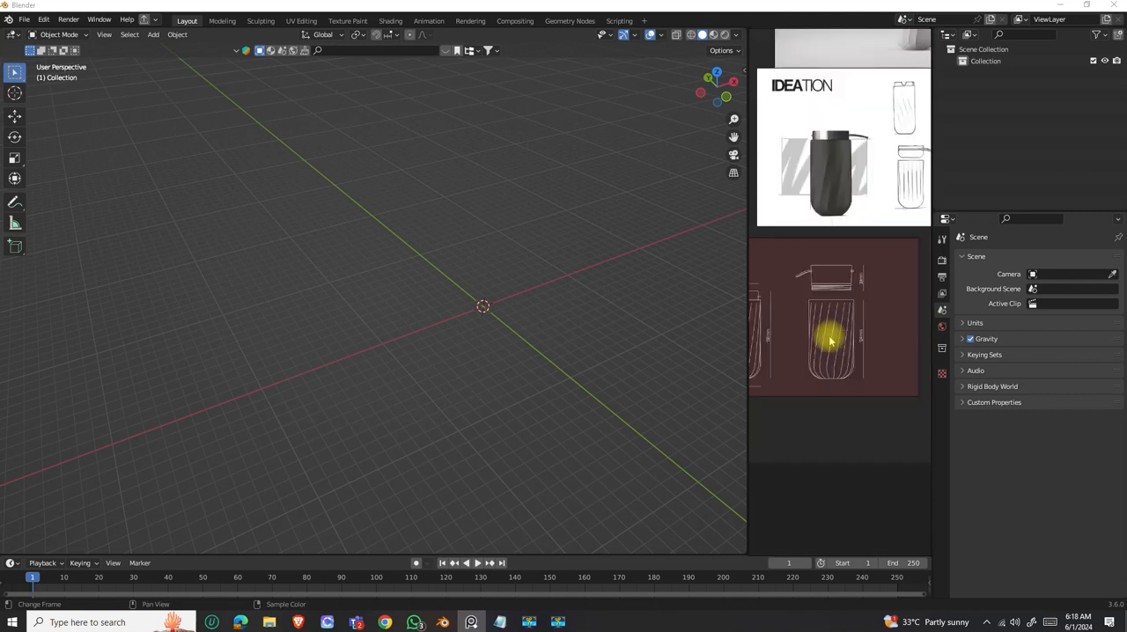
{"action": "scroll", "coordinate": [874, 341], "scroll_direction": "up", "scroll_amount": 5}
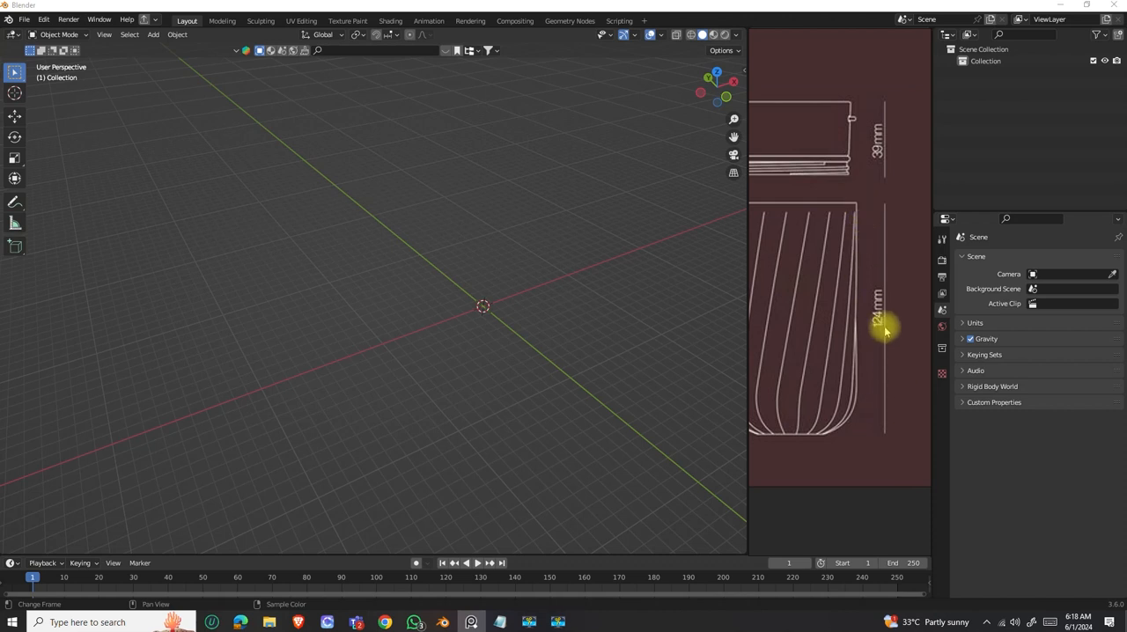
{"action": "scroll", "coordinate": [878, 322], "scroll_direction": "down", "scroll_amount": 5}
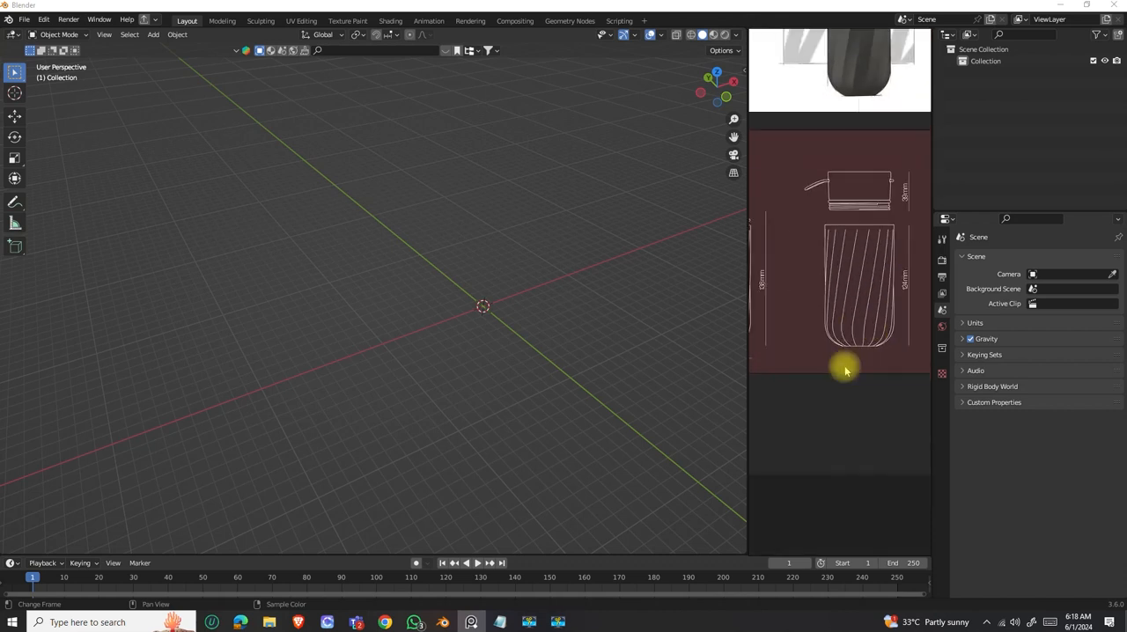
Examine the assembled bottle drawing for its widths and overall height, and compare it with the exploded view.
{"action": "scroll", "coordinate": [819, 340], "scroll_direction": "up", "scroll_amount": 2}
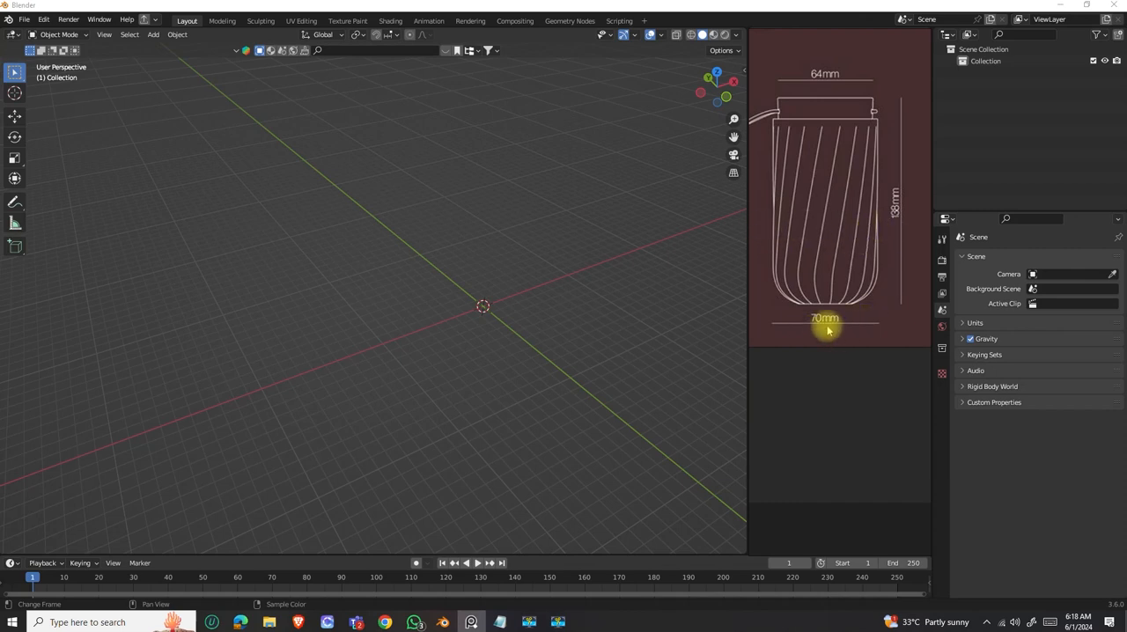
{"action": "scroll", "coordinate": [818, 322], "scroll_direction": "down", "scroll_amount": 3}
{"action": "scroll", "coordinate": [818, 322], "scroll_direction": "up", "scroll_amount": 4}
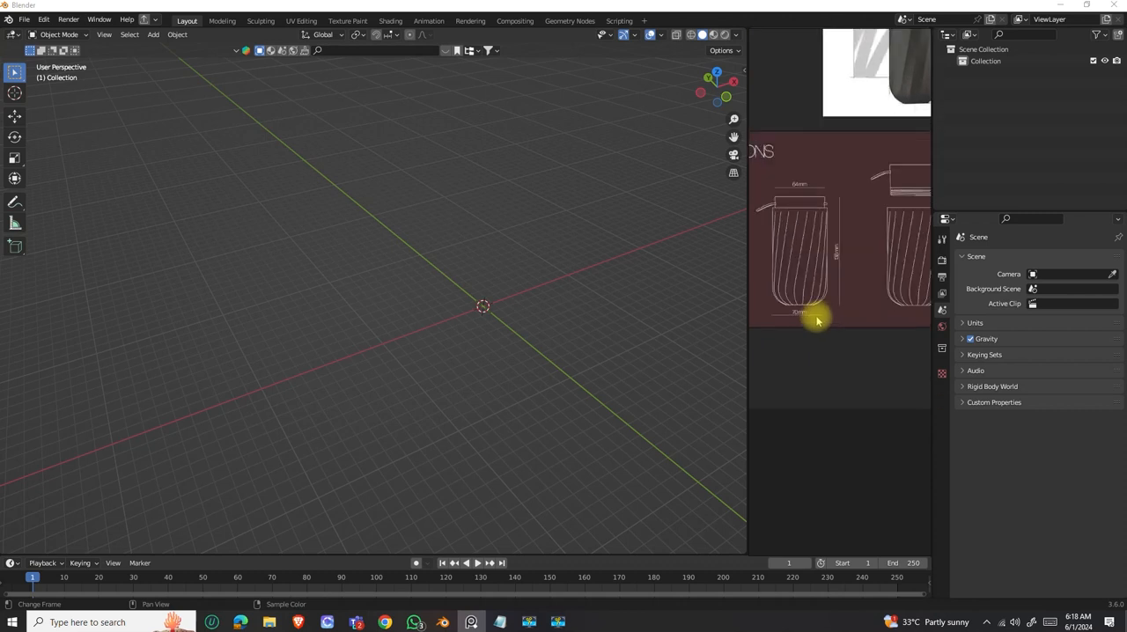
{"action": "middle_click_drag", "start_coordinate": [807, 305], "coordinate": [850, 308]}
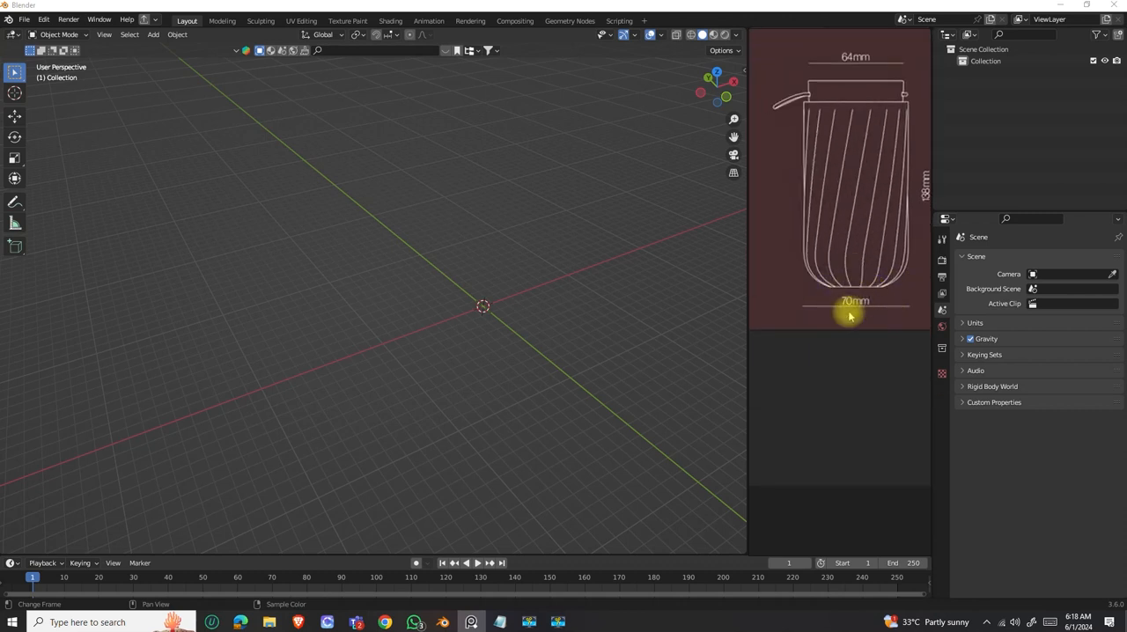
{"action": "scroll", "coordinate": [819, 312], "scroll_direction": "down", "scroll_amount": 3}
{"action": "scroll", "coordinate": [860, 296], "scroll_direction": "up", "scroll_amount": 4}
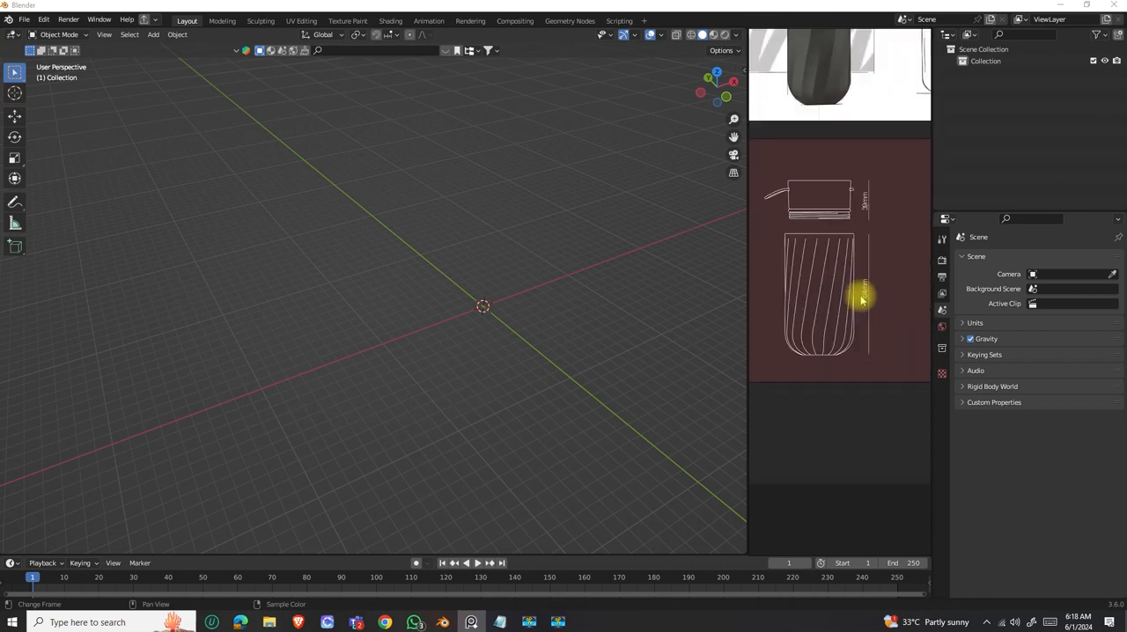
{"action": "scroll", "coordinate": [861, 300], "scroll_direction": "up", "scroll_amount": 1}
{"action": "scroll", "coordinate": [875, 291], "scroll_direction": "down", "scroll_amount": 3}
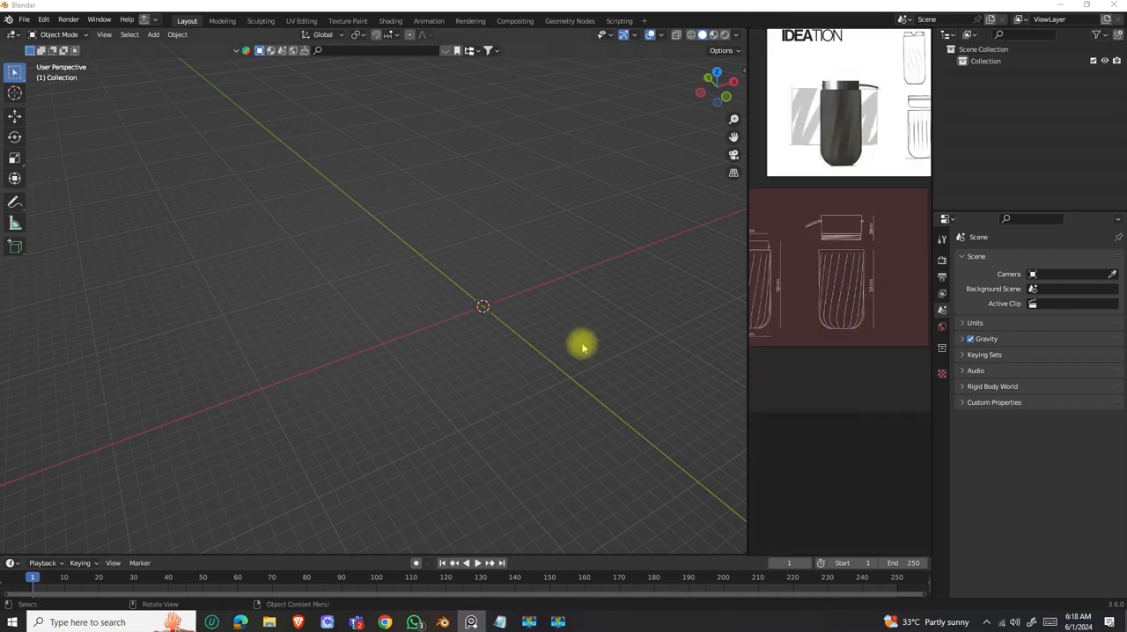
{"action": "mouse_move", "coordinate": [501, 330]}
{"action": "middle_mouse_down"}
{"action": "mouse_move", "coordinate": [493, 309]}
{"action": "mouse_move", "coordinate": [375, 283]}
{"action": "middle_mouse_up"}
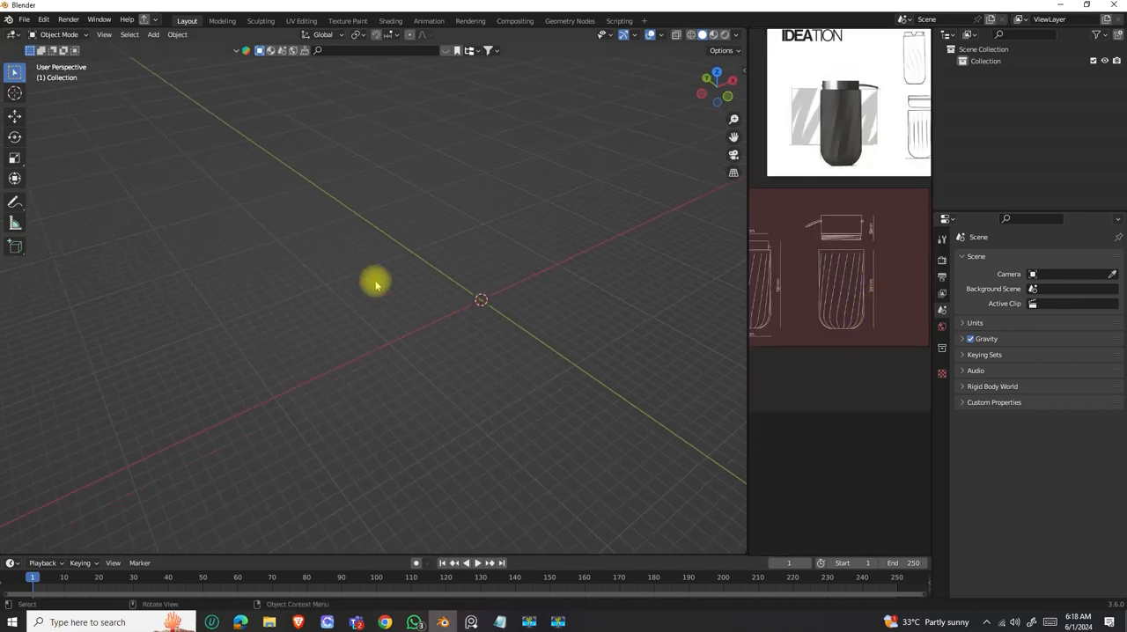
Add a cylinder mesh to the empty scene.
{"action": "left_click", "coordinate": [153, 34]}
{"action": "mouse_move", "coordinate": [176, 53]}
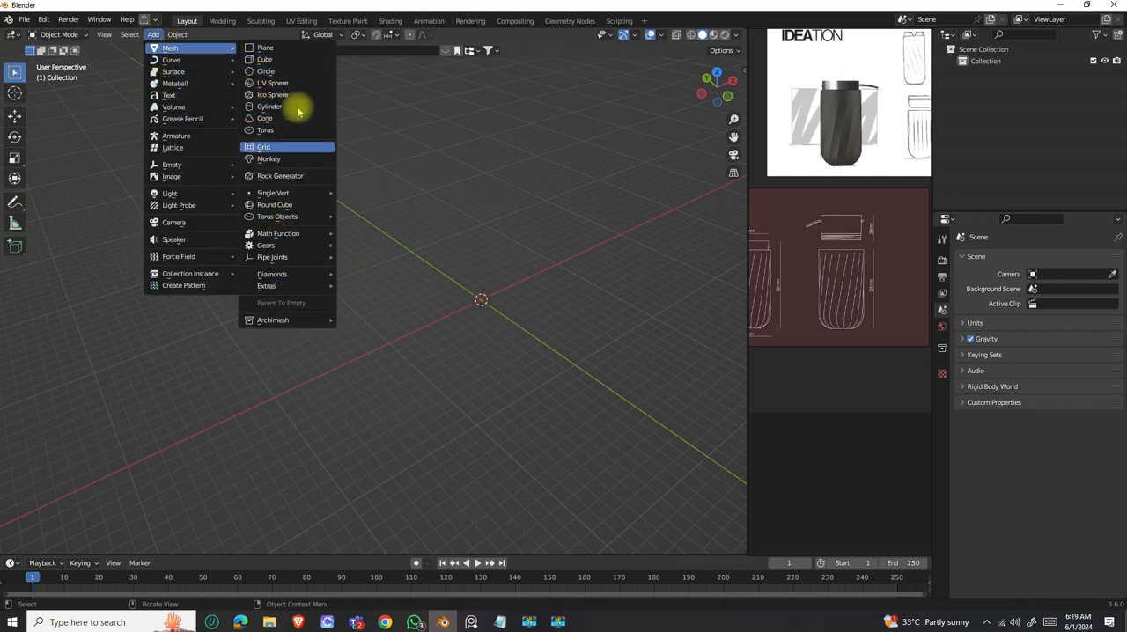
{"action": "left_click", "coordinate": [266, 107]}
{"action": "scroll", "coordinate": [470, 308], "scroll_direction": "up", "scroll_amount": 6}
{"action": "middle_click_drag", "start_coordinate": [598, 310], "coordinate": [418, 283], "text": "shift"}
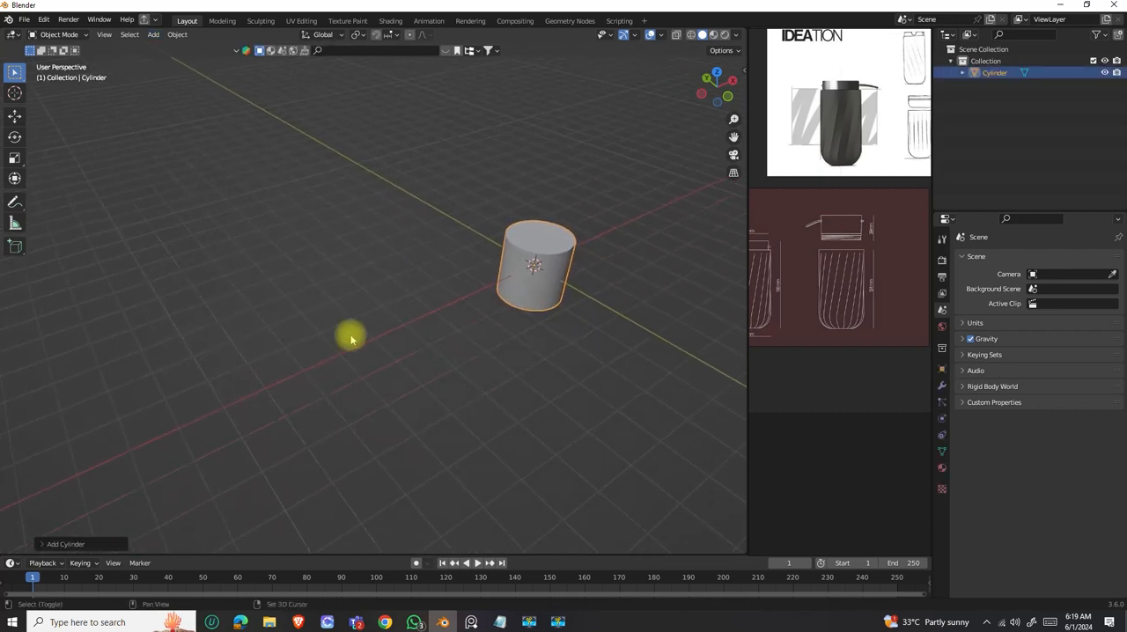
Set the new cylinder's vertex count to 24.
{"action": "left_click", "coordinate": [58, 552]}
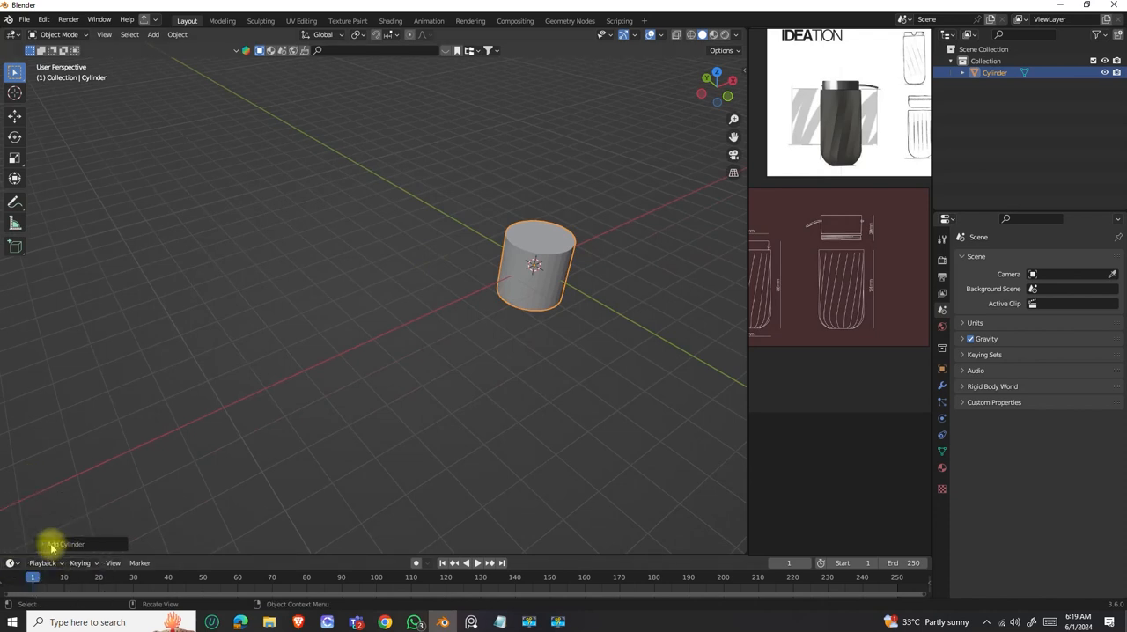
{"action": "left_click", "coordinate": [53, 546]}
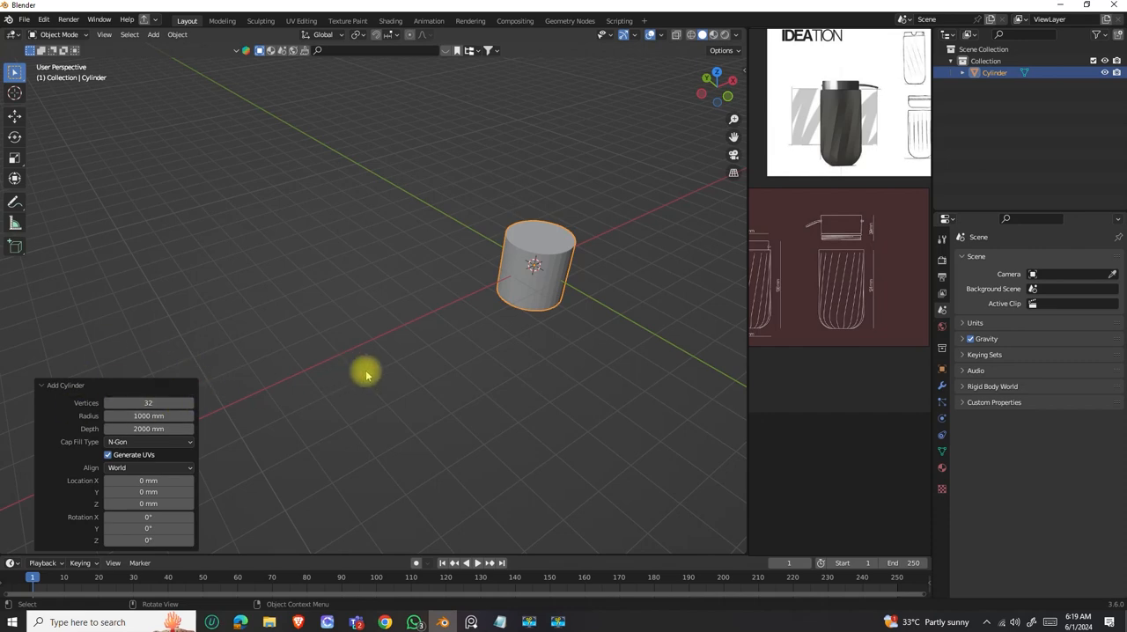
{"action": "scroll", "coordinate": [553, 299], "scroll_direction": "up", "scroll_amount": 4}
{"action": "middle_click_drag", "start_coordinate": [573, 305], "coordinate": [395, 302]}
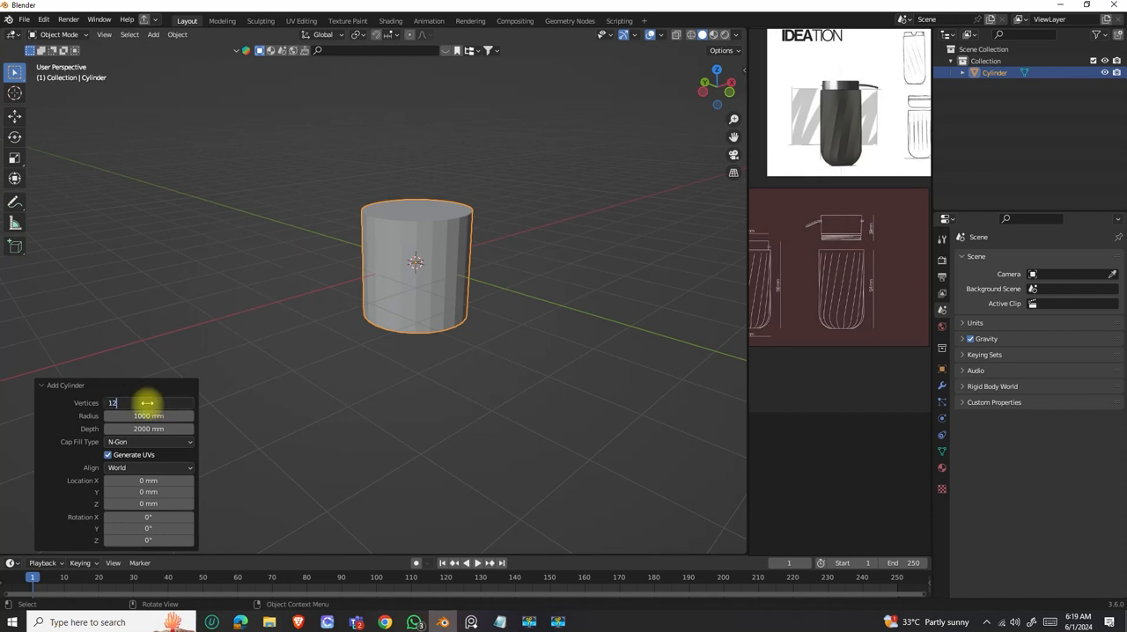
{"action": "key", "text": "Return"}
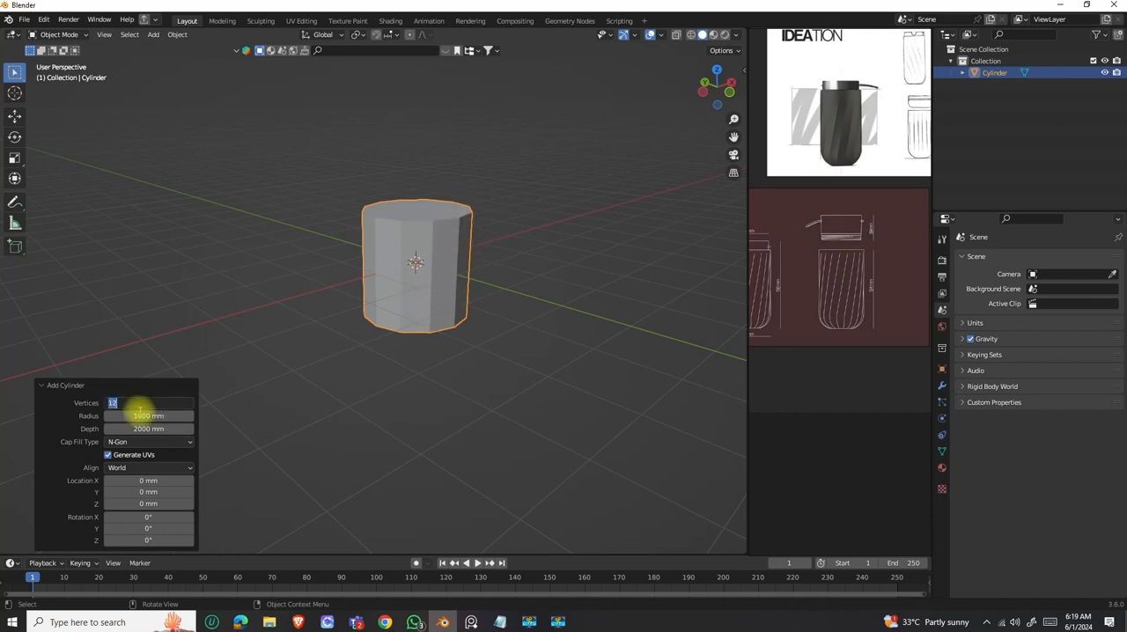
{"action": "key", "text": "Return"}
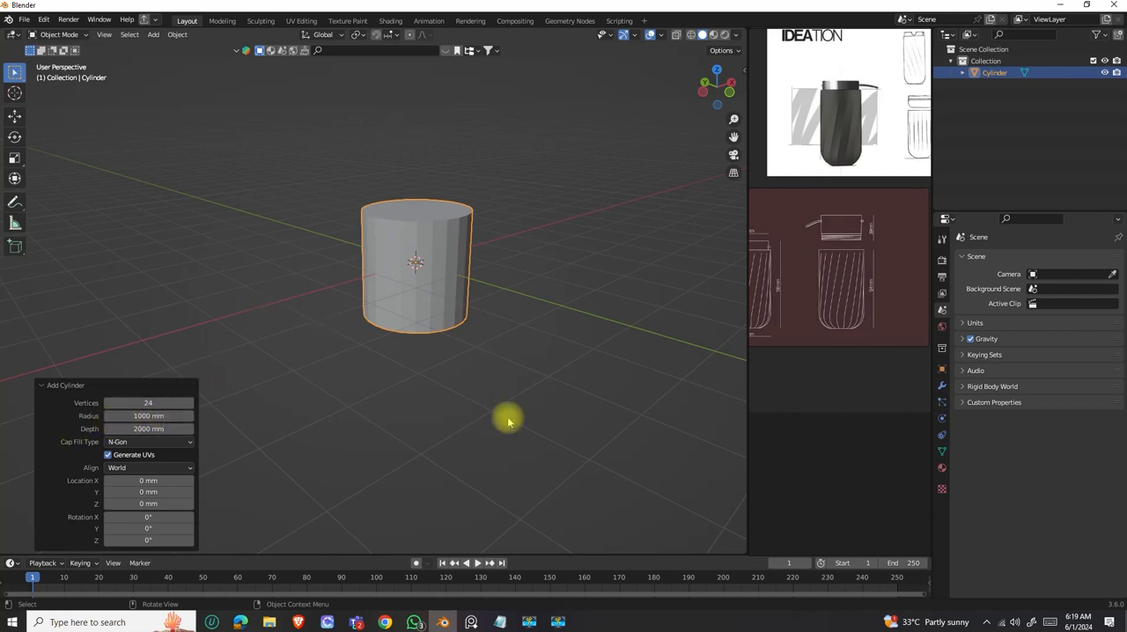
Consult the widths on the assembled bottle drawing and set the cylinder's radius to 35 mm.
{"action": "scroll", "coordinate": [819, 322], "scroll_direction": "up", "scroll_amount": 3}
{"action": "middle_click_drag", "start_coordinate": [825, 319], "coordinate": [904, 319]}
{"action": "middle_click_drag", "start_coordinate": [837, 337], "coordinate": [877, 338]}
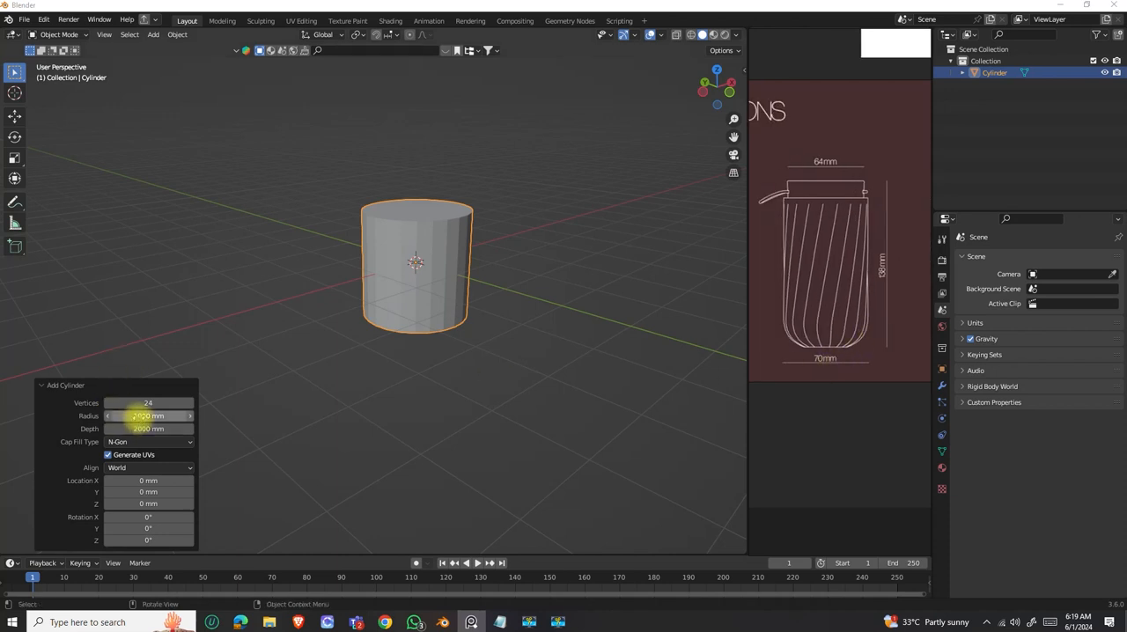
{"action": "left_click", "coordinate": [142, 416]}
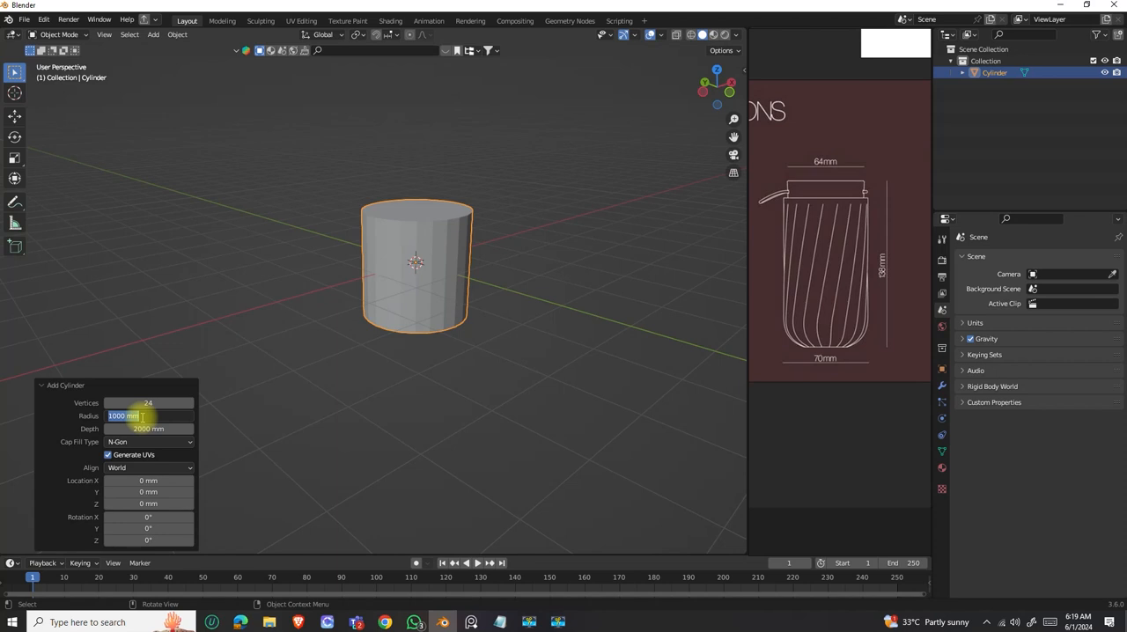
{"action": "type", "text": "35"}
{"action": "key", "text": "Return"}
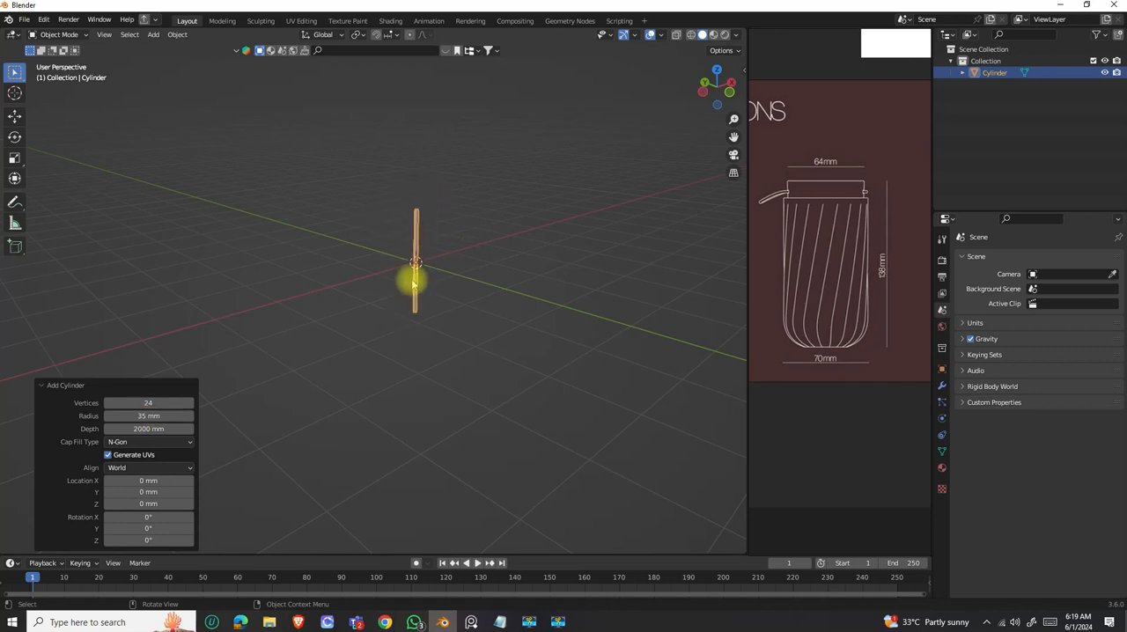
Consult the body height on the exploded bottle drawing and set the cylinder's depth to 124 mm.
{"action": "scroll", "coordinate": [815, 270], "scroll_direction": "down", "scroll_amount": 4}
{"action": "mouse_move", "coordinate": [851, 289]}
{"action": "middle_mouse_down"}
{"action": "mouse_move", "coordinate": [817, 292]}
{"action": "mouse_move", "coordinate": [819, 313]}
{"action": "middle_mouse_up"}
{"action": "scroll", "coordinate": [875, 289], "scroll_direction": "up", "scroll_amount": 5}
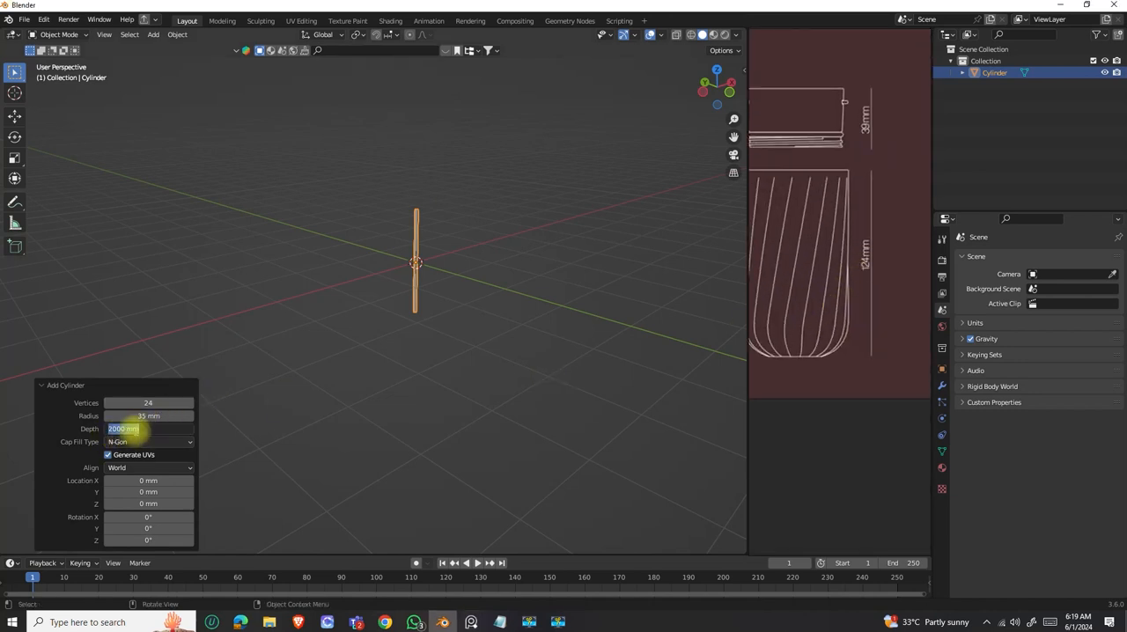
{"action": "middle_click_drag", "start_coordinate": [413, 309], "coordinate": [470, 209]}
{"action": "middle_click_drag", "start_coordinate": [400, 307], "coordinate": [427, 330]}
{"action": "scroll", "coordinate": [428, 298], "scroll_direction": "down", "scroll_amount": 4}
{"action": "scroll", "coordinate": [388, 301], "scroll_direction": "up", "scroll_amount": 3}
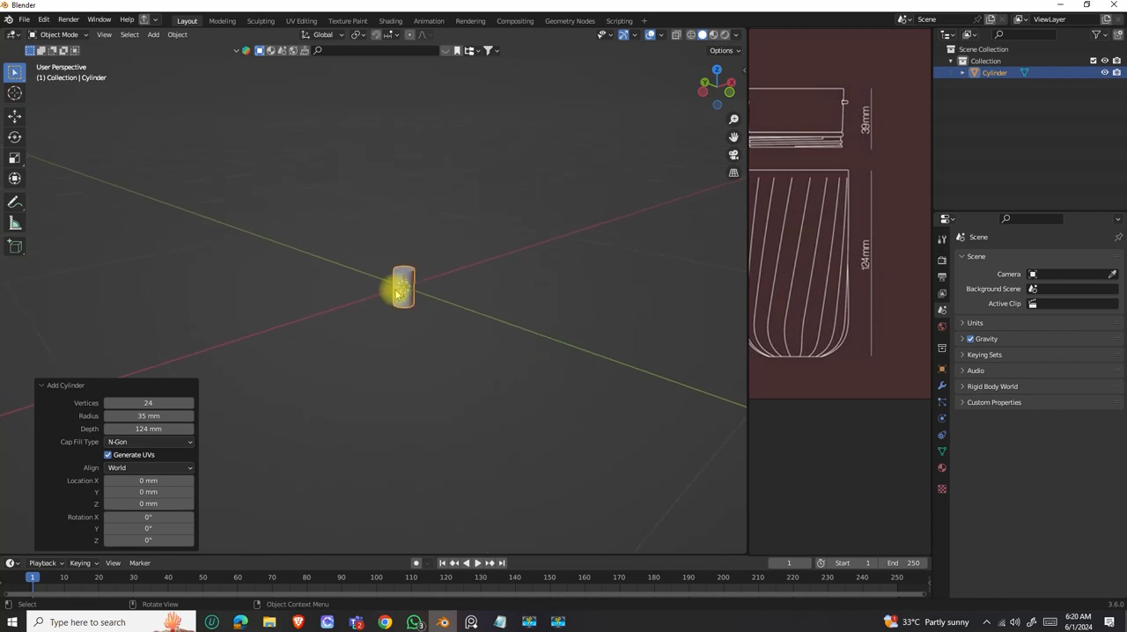
Examine the resized cylinder from several distances and angles.
{"action": "scroll", "coordinate": [396, 295], "scroll_direction": "down", "scroll_amount": 3}
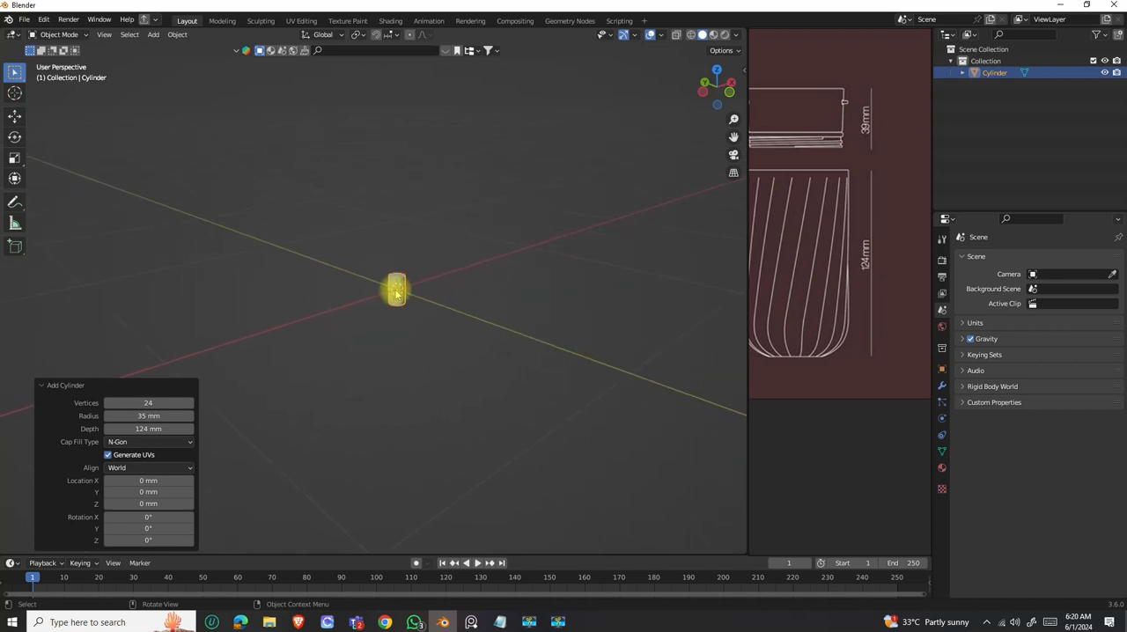
{"action": "left_click_drag", "start_coordinate": [396, 300], "coordinate": [431, 344]}
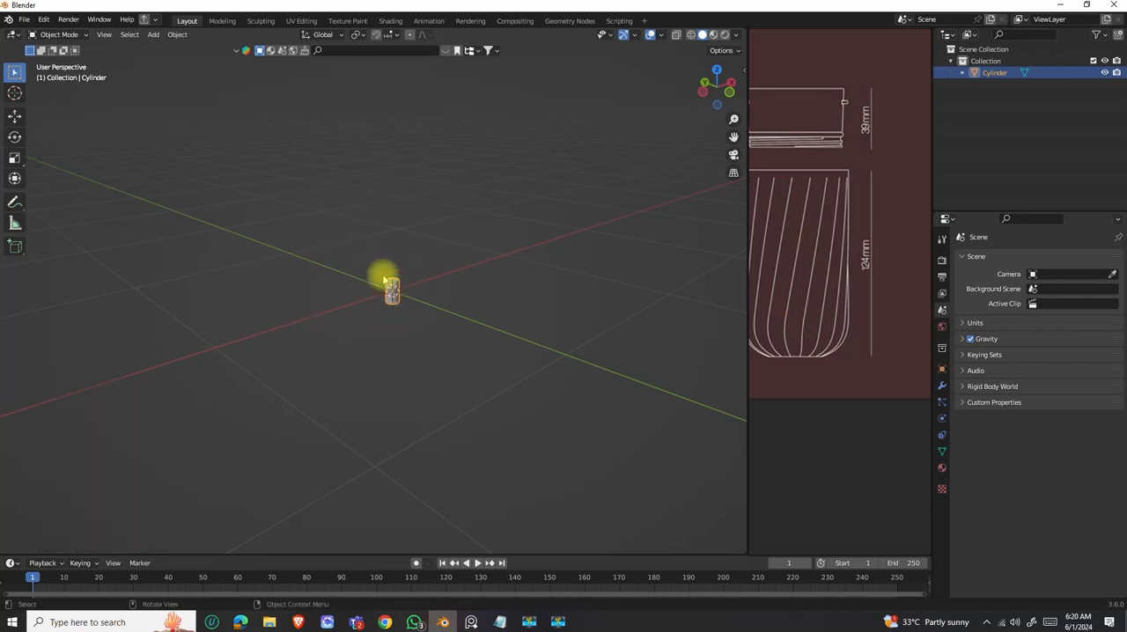
{"action": "scroll", "coordinate": [376, 289], "scroll_direction": "down", "scroll_amount": 1}
{"action": "left_click_drag", "start_coordinate": [376, 269], "coordinate": [410, 350]}
{"action": "scroll", "coordinate": [354, 295], "scroll_direction": "down", "scroll_amount": 1}
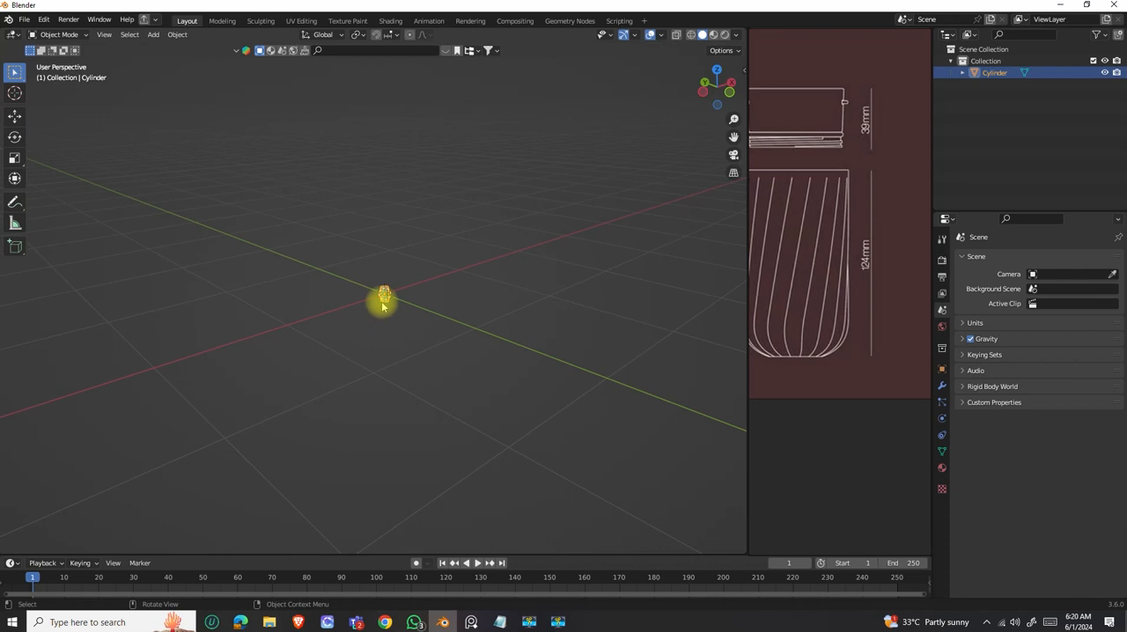
{"action": "scroll", "coordinate": [381, 305], "scroll_direction": "up", "scroll_amount": 10}
{"action": "scroll", "coordinate": [370, 264], "scroll_direction": "down", "scroll_amount": 5}
{"action": "middle_click_drag", "start_coordinate": [365, 254], "coordinate": [395, 285]}
{"action": "scroll", "coordinate": [378, 292], "scroll_direction": "down", "scroll_amount": 5}
{"action": "scroll", "coordinate": [377, 289], "scroll_direction": "up", "scroll_amount": 10}
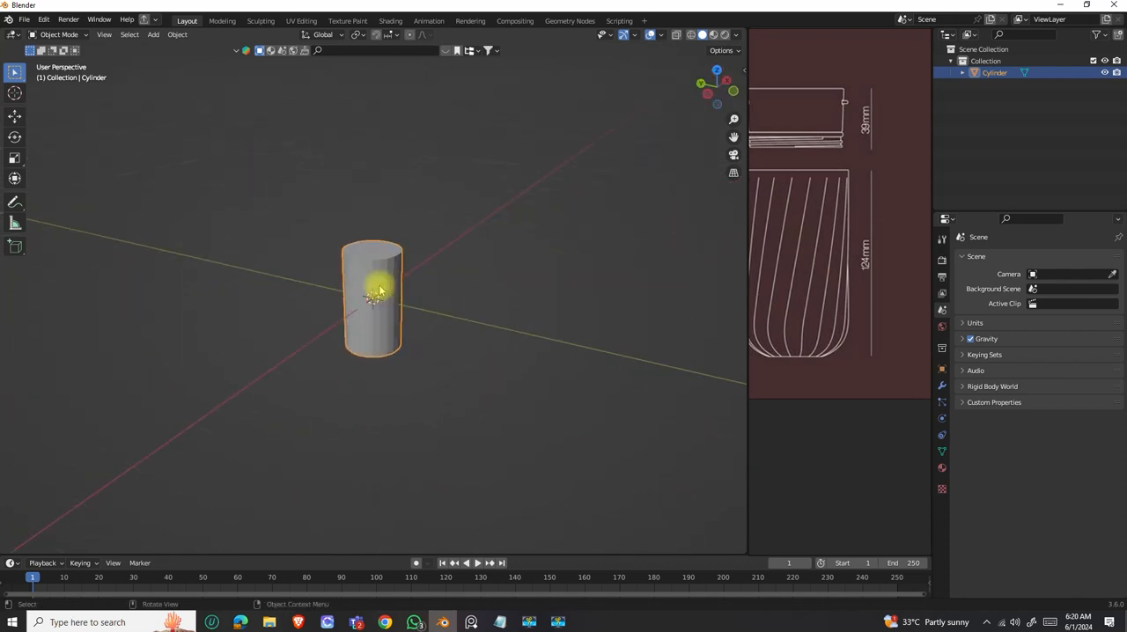
{"action": "middle_click_drag", "start_coordinate": [317, 293], "coordinate": [368, 288]}
{"action": "scroll", "coordinate": [370, 317], "scroll_direction": "down", "scroll_amount": 4}
{"action": "middle_click_drag", "start_coordinate": [362, 333], "coordinate": [381, 338]}
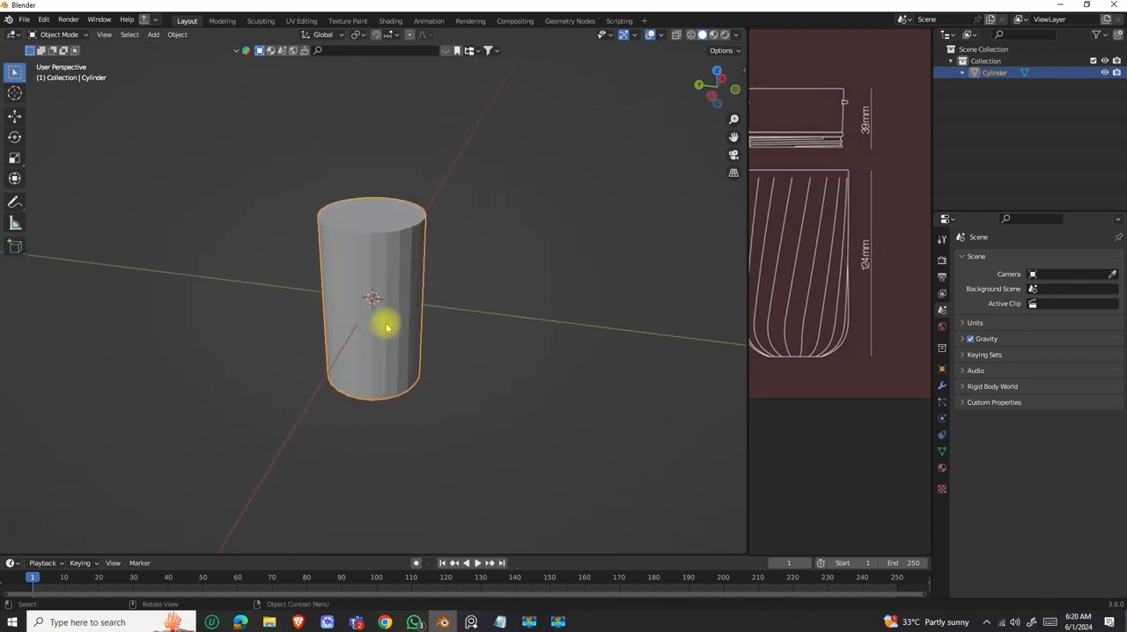
Show the cylinder's transform values and dimensions beside the model, and switch the cylinder to Edit Mode.
{"action": "key", "text": "n"}
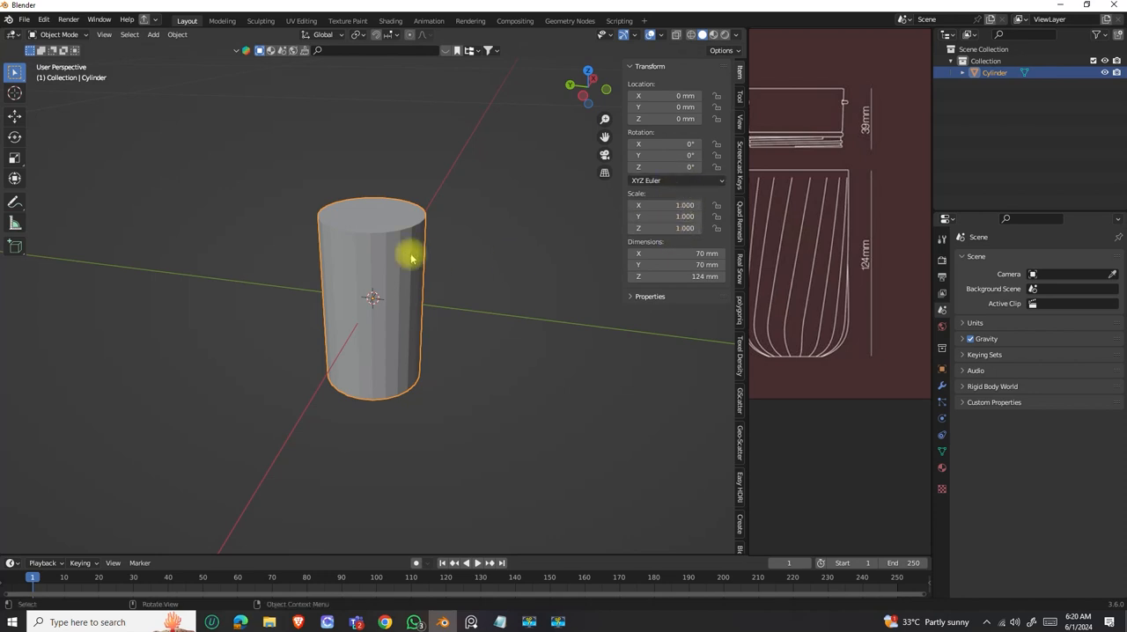
{"action": "middle_click_drag", "start_coordinate": [395, 267], "coordinate": [374, 273]}
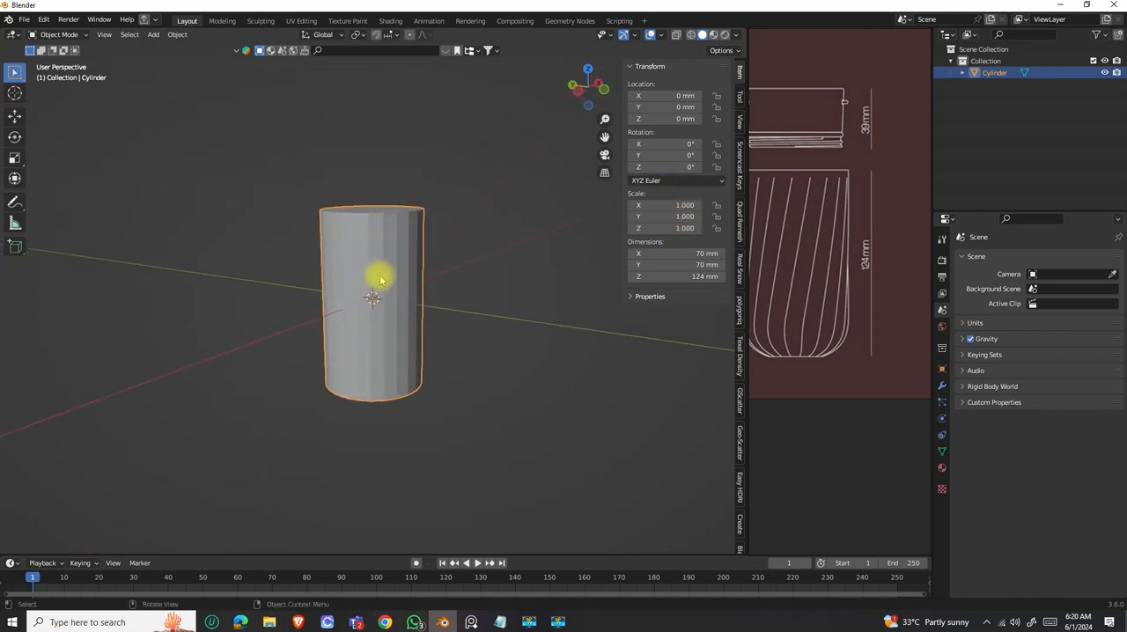
{"action": "middle_click_drag", "start_coordinate": [414, 308], "coordinate": [325, 327]}
{"action": "middle_click_drag", "start_coordinate": [384, 287], "coordinate": [359, 361]}
{"action": "middle_click_drag", "start_coordinate": [402, 405], "coordinate": [414, 330]}
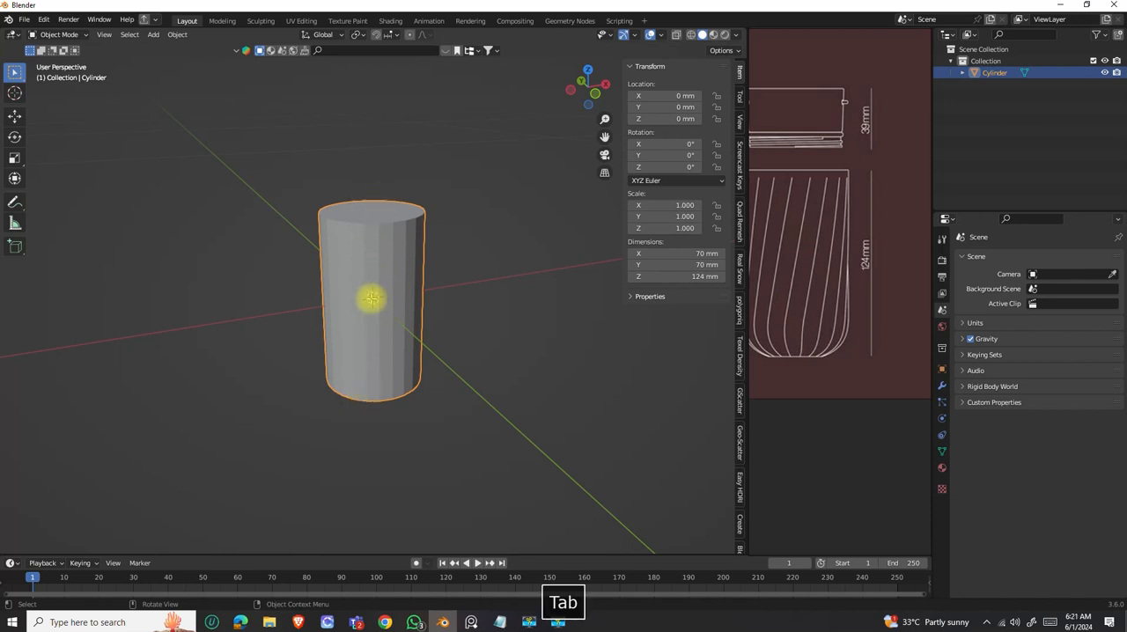
{"action": "key", "text": "Tab"}
{"action": "middle_click_drag", "start_coordinate": [380, 301], "coordinate": [393, 269]}
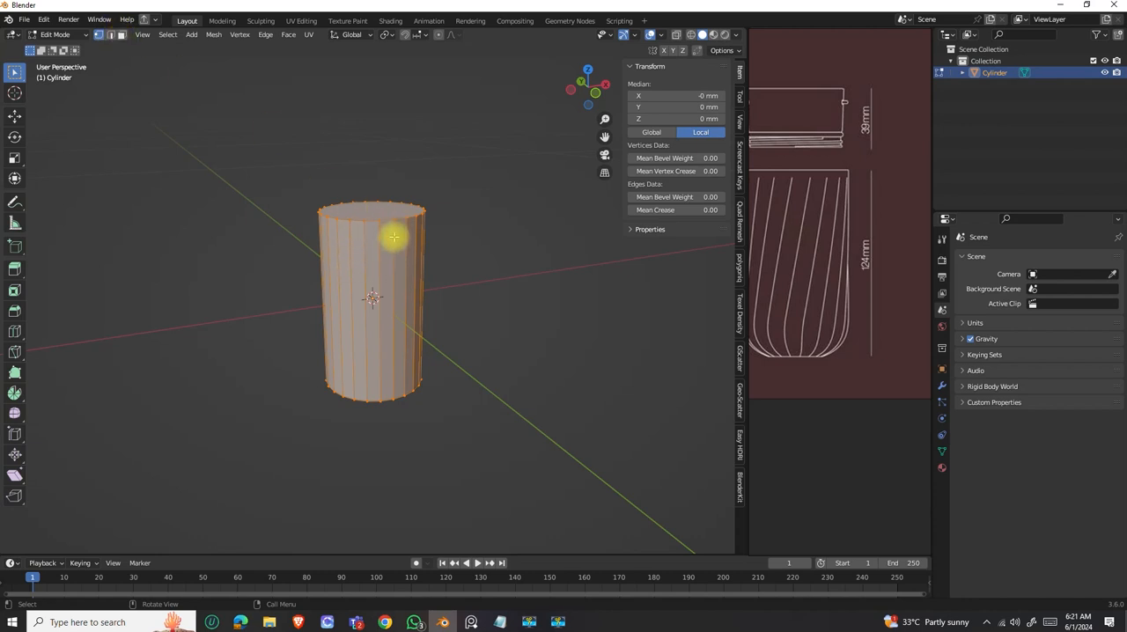
{"action": "key", "text": "g"}
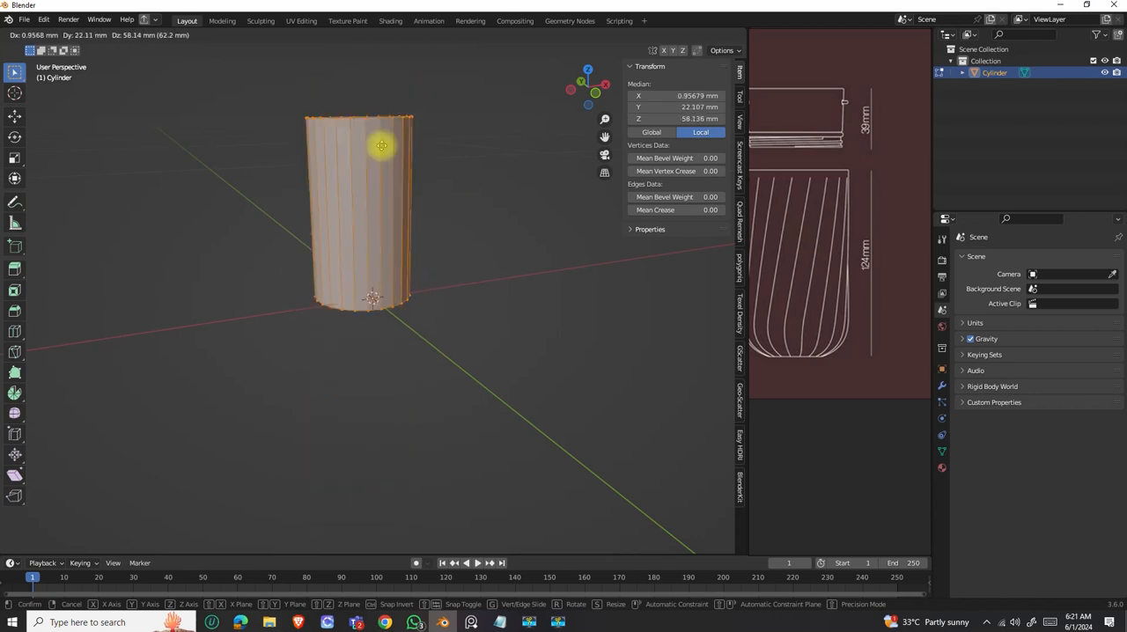
{"action": "key", "text": "z"}
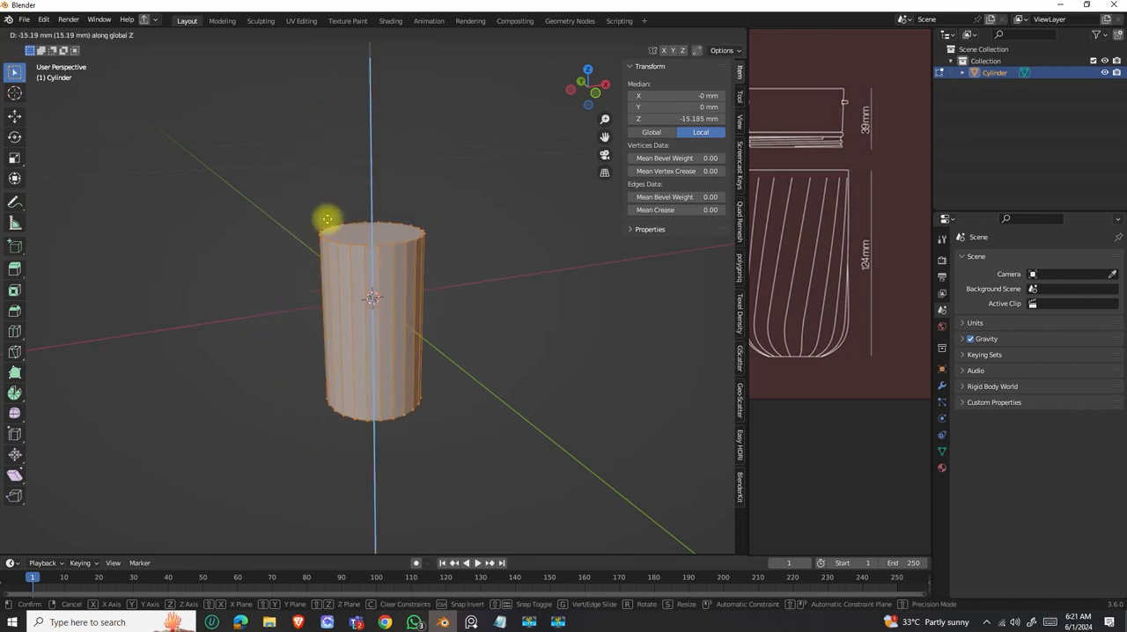
{"action": "key", "text": "ctrl"}
{"action": "key", "text": "ctrl"}
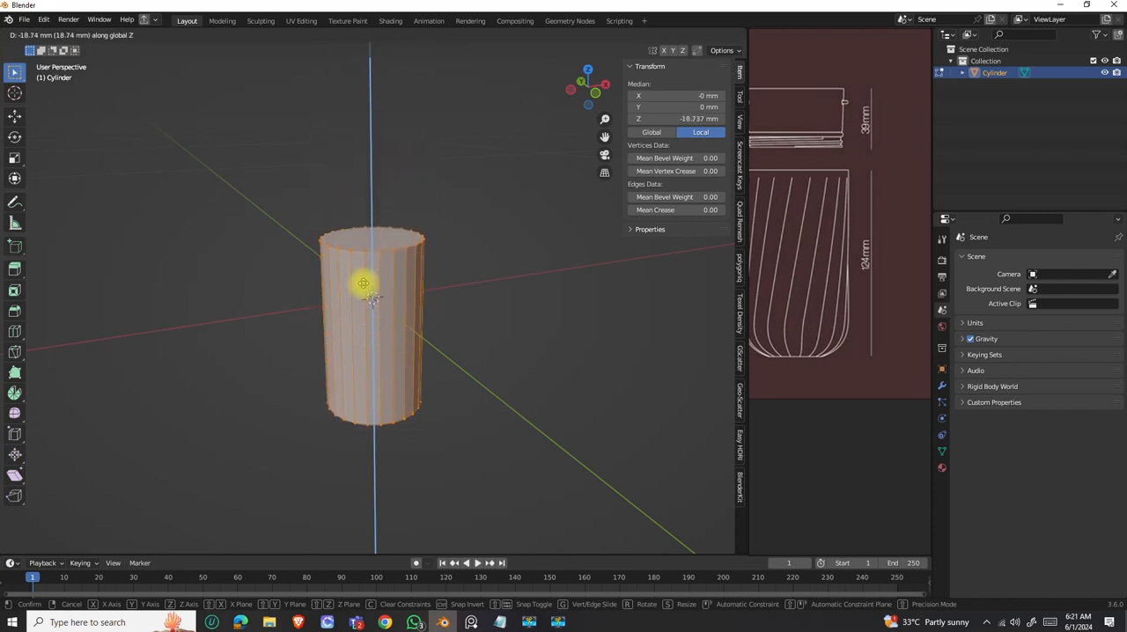
{"action": "key", "text": "Escape"}
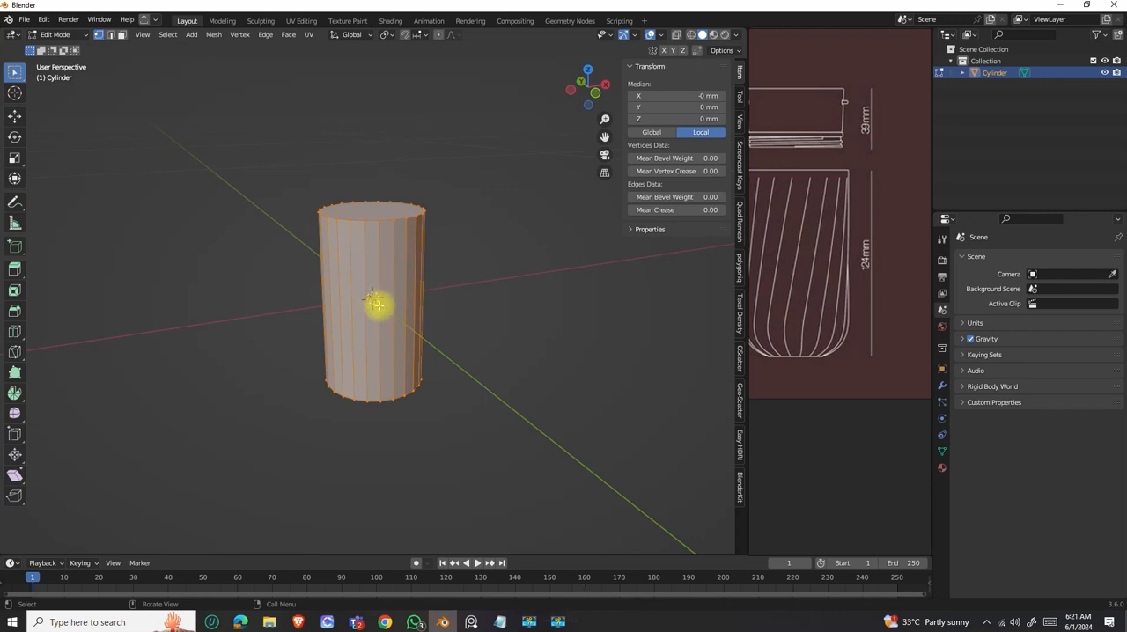
Move all of the cylinder's geometry 62 mm up along global Z, check its base against the origin, and return to Object Mode.
{"action": "key", "text": "g"}
{"action": "key", "text": "z"}
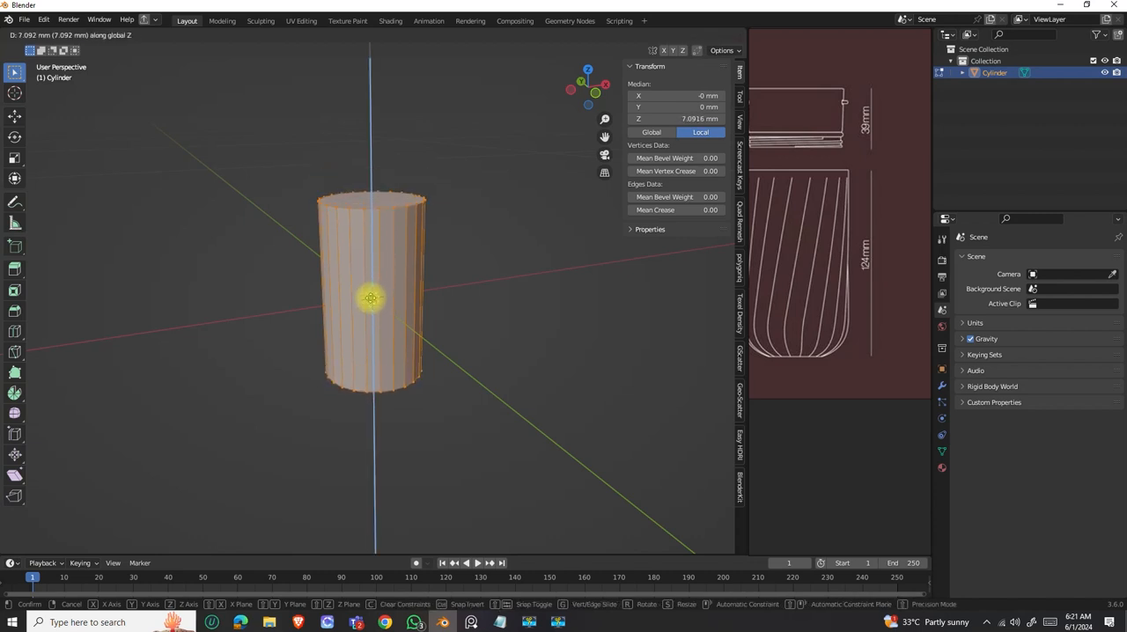
{"action": "type", "text": "6"}
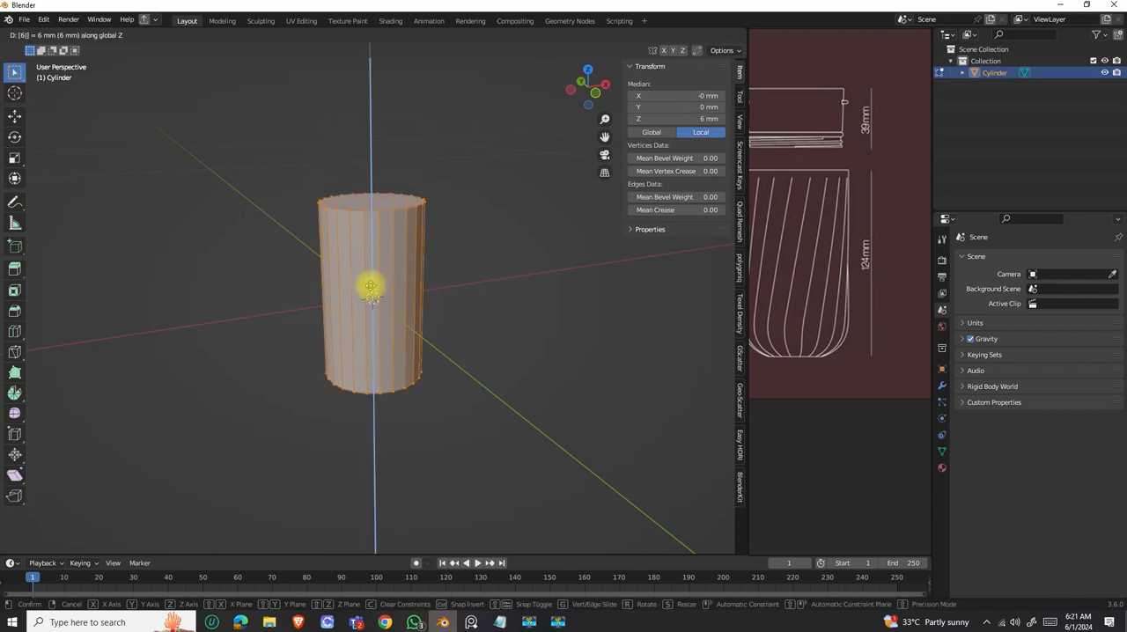
{"action": "type", "text": "2"}
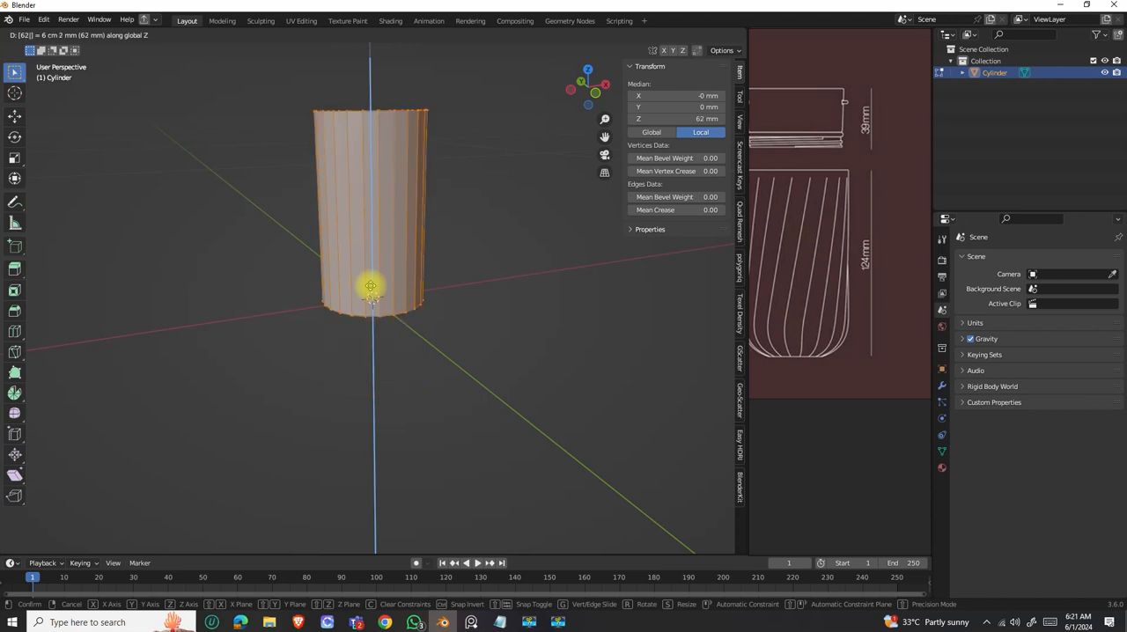
{"action": "key", "text": "Return"}
{"action": "middle_click_drag", "start_coordinate": [382, 318], "coordinate": [381, 281]}
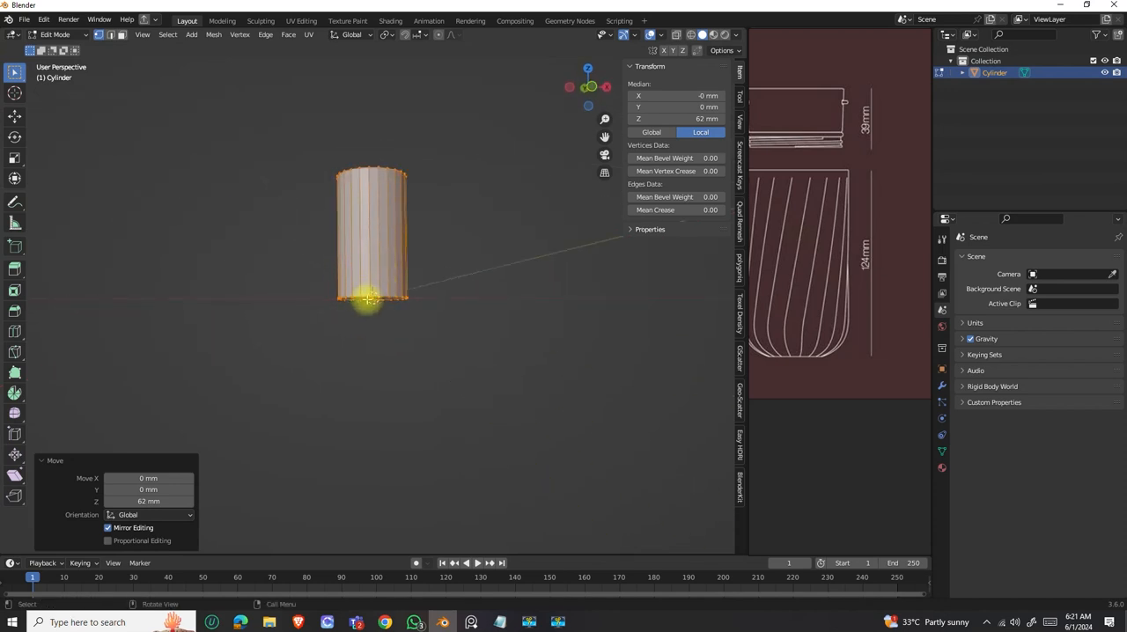
{"action": "scroll", "coordinate": [368, 300], "scroll_direction": "up", "scroll_amount": 5}
{"action": "scroll", "coordinate": [371, 301], "scroll_direction": "down", "scroll_amount": 5}
{"action": "middle_click_drag", "start_coordinate": [372, 296], "coordinate": [377, 302]}
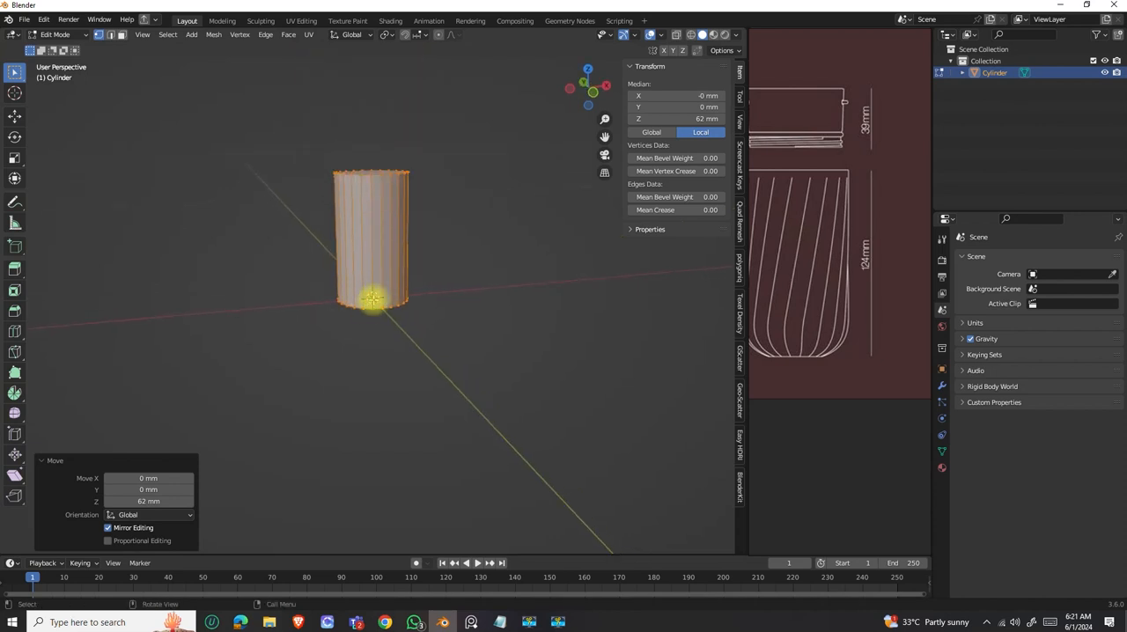
{"action": "middle_click_drag", "start_coordinate": [386, 287], "coordinate": [168, 97]}
{"action": "key", "text": "Tab"}
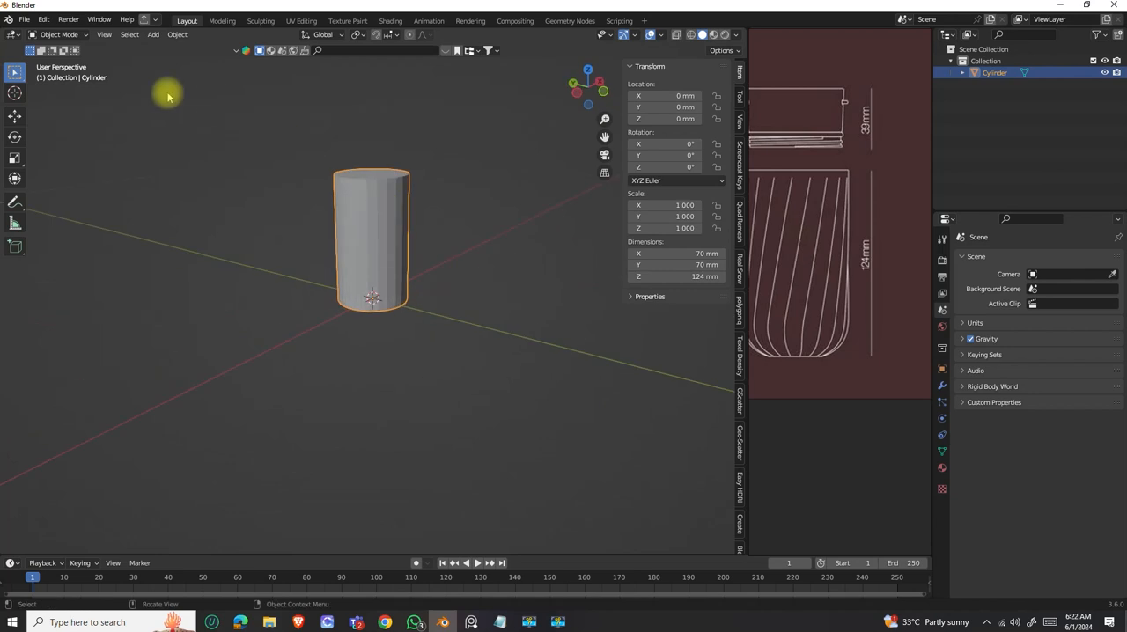
Put the cylinder back into Edit Mode with edge selection active.
{"action": "left_click", "coordinate": [15, 115]}
{"action": "middle_click_drag", "start_coordinate": [447, 252], "coordinate": [416, 259]}
{"action": "scroll", "coordinate": [382, 259], "scroll_direction": "up", "scroll_amount": 4}
{"action": "key", "text": "Tab"}
{"action": "left_click", "coordinate": [111, 33]}
{"action": "middle_click_drag", "start_coordinate": [458, 216], "coordinate": [478, 221]}
{"action": "scroll", "coordinate": [405, 333], "scroll_direction": "up", "scroll_amount": 4}
{"action": "middle_click_drag", "start_coordinate": [423, 343], "coordinate": [456, 296]}
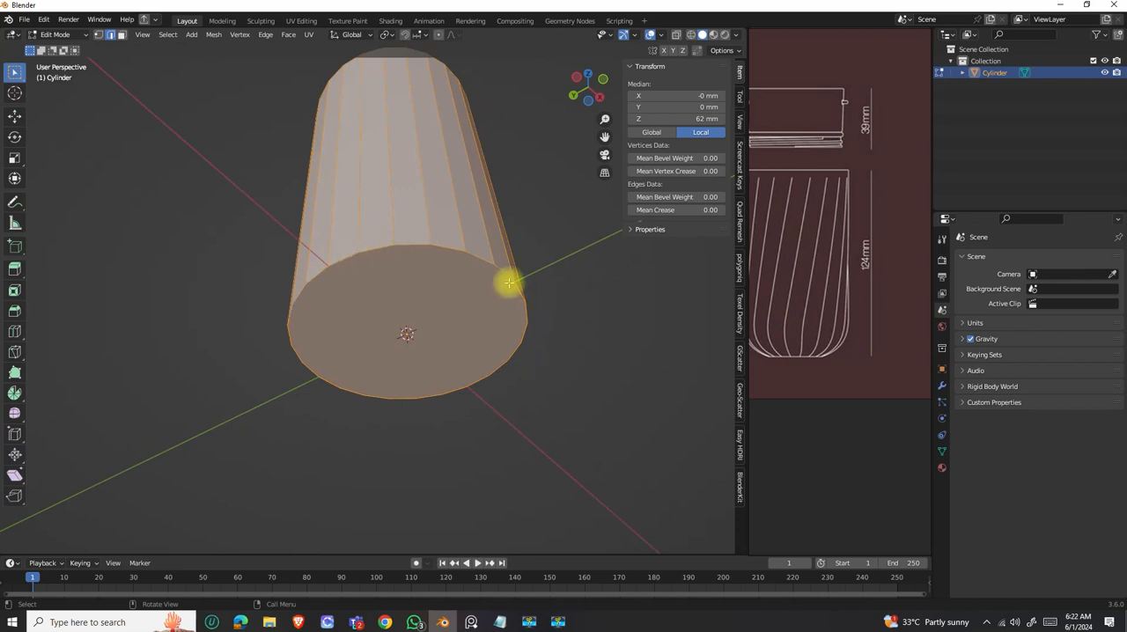
Select the edge loop around the cylinder's base and bevel it with a width of 15 mm.
{"action": "left_click", "coordinate": [450, 250], "text": "alt"}
{"action": "middle_click_drag", "start_coordinate": [432, 274], "coordinate": [427, 337]}
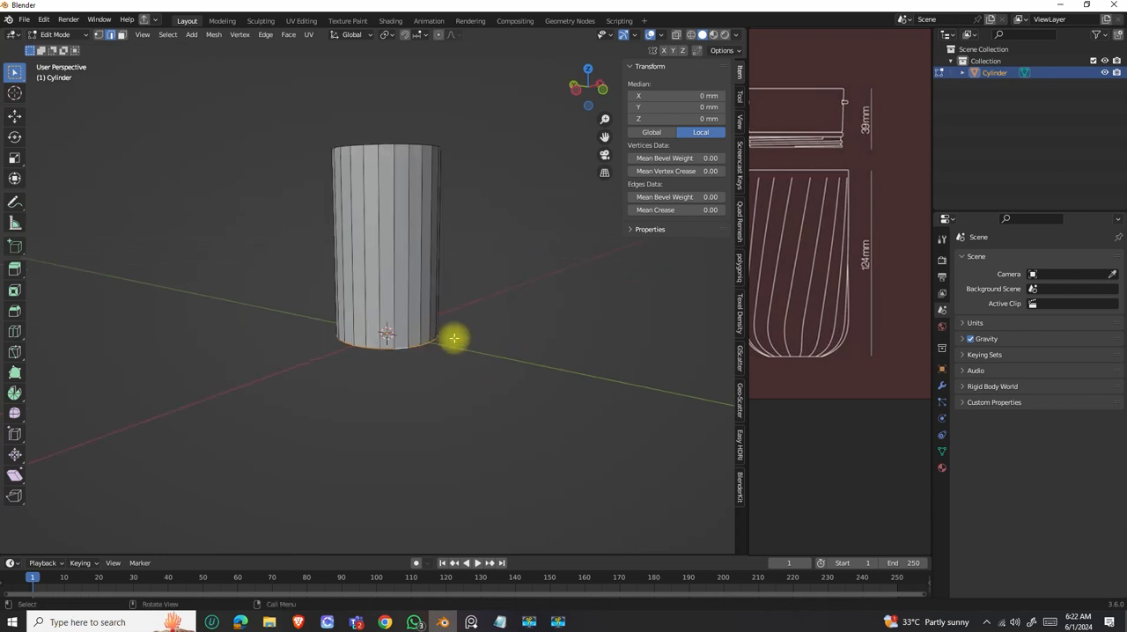
{"action": "key", "text": "ctrl+b"}
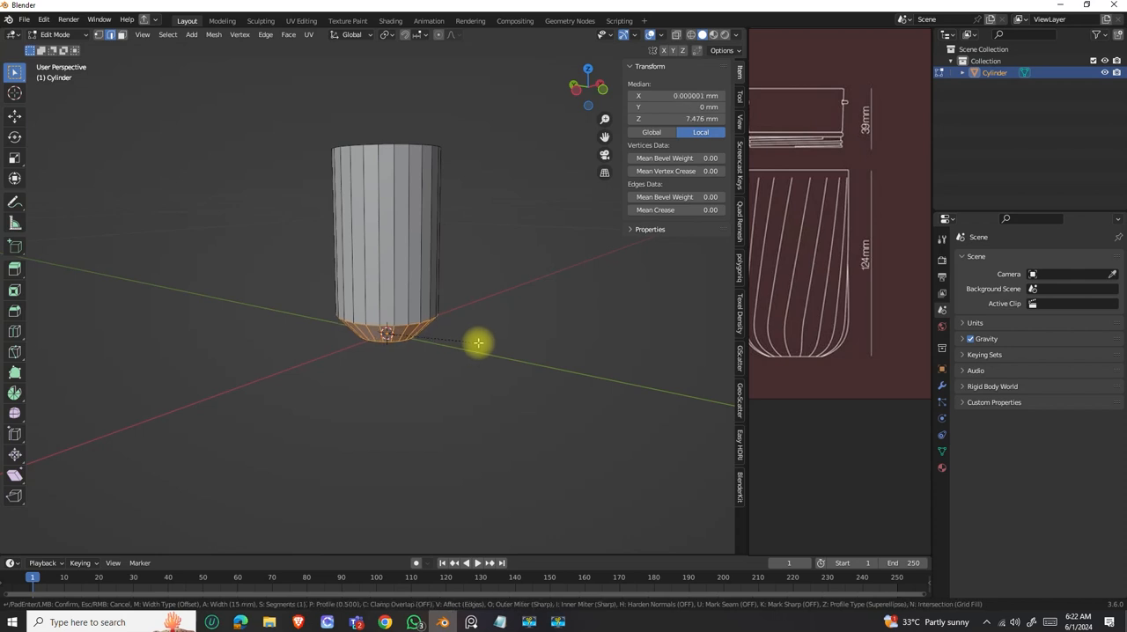
{"action": "left_click", "coordinate": [479, 342]}
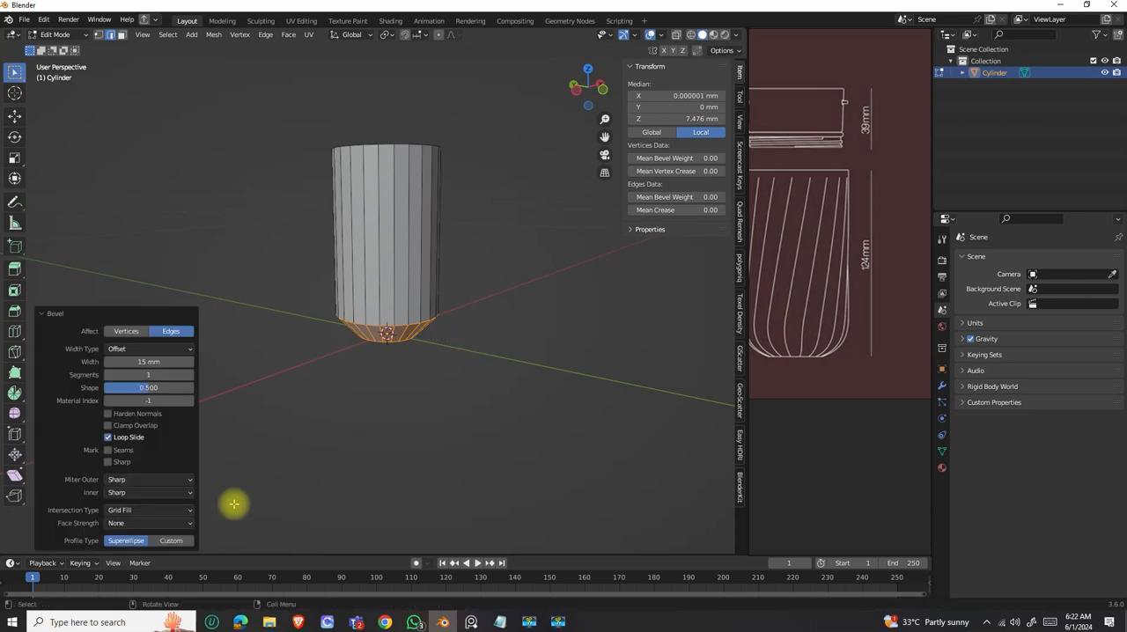
Set the bevel around the cylinder's base to 3 segments and inspect the rounded shape.
{"action": "left_click", "coordinate": [189, 374]}
{"action": "middle_click_drag", "start_coordinate": [449, 317], "coordinate": [383, 321]}
{"action": "scroll", "coordinate": [384, 322], "scroll_direction": "down", "scroll_amount": 2}
{"action": "middle_click_drag", "start_coordinate": [370, 261], "coordinate": [392, 280]}
{"action": "scroll", "coordinate": [834, 273], "scroll_direction": "down", "scroll_amount": 3}
{"action": "scroll", "coordinate": [834, 273], "scroll_direction": "down", "scroll_amount": 4}
Examine the rim, twisted facets and rounded base of the bottle in the reference render against the modelled cylinder.
{"action": "middle_click_drag", "start_coordinate": [819, 321], "coordinate": [801, 407]}
{"action": "scroll", "coordinate": [845, 212], "scroll_direction": "up", "scroll_amount": 5}
{"action": "scroll", "coordinate": [812, 270], "scroll_direction": "up", "scroll_amount": 4}
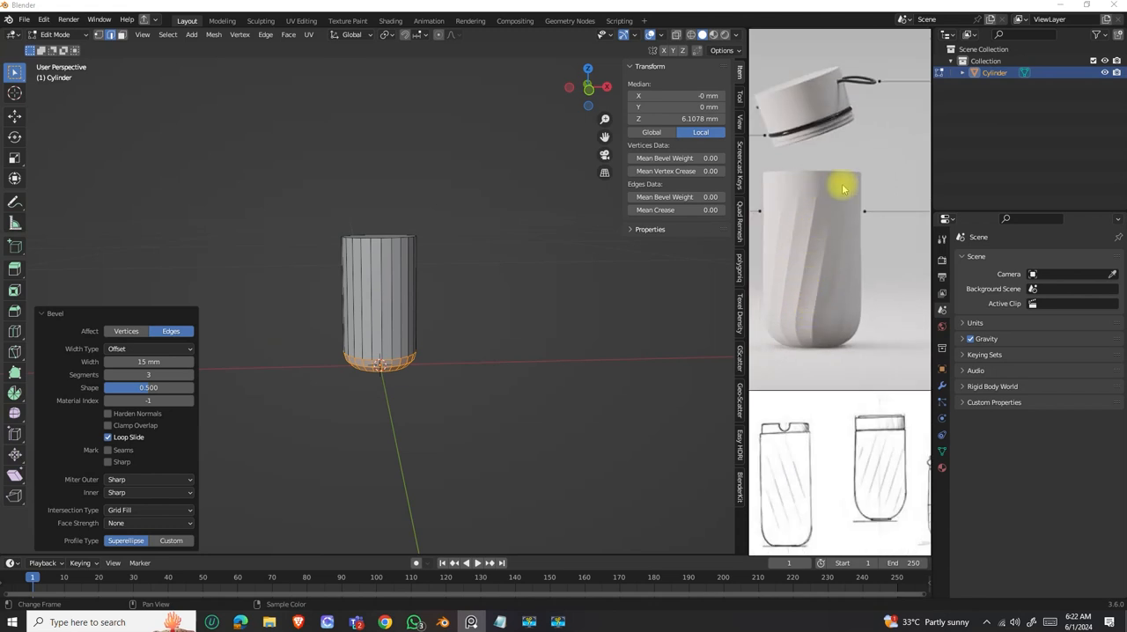
{"action": "middle_click_drag", "start_coordinate": [365, 264], "coordinate": [558, 244]}
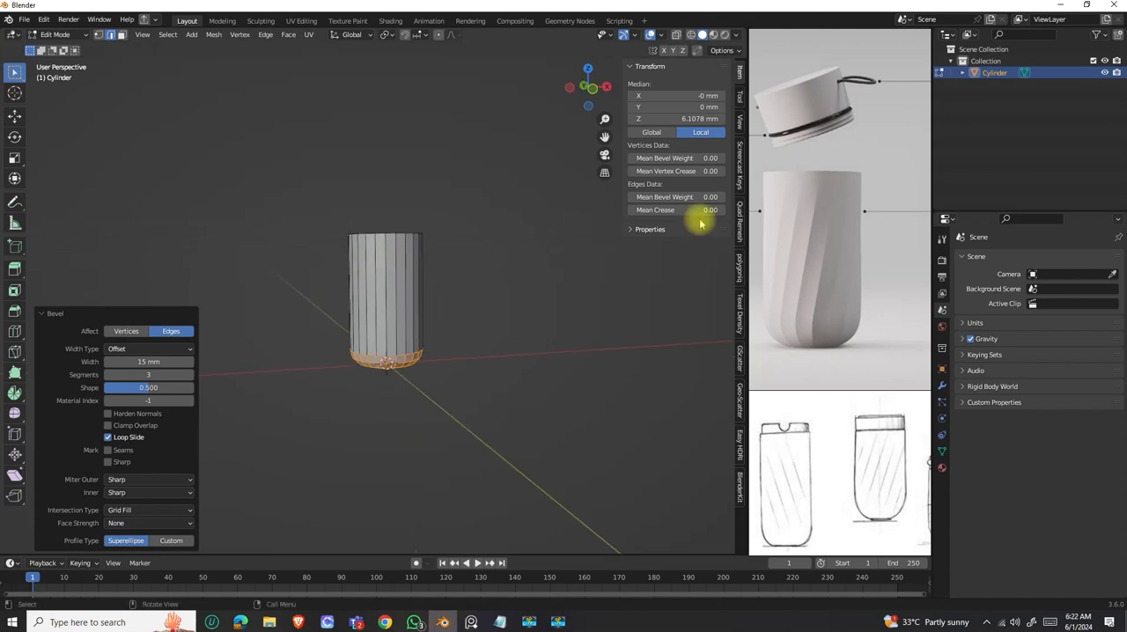
{"action": "scroll", "coordinate": [812, 196], "scroll_direction": "up", "scroll_amount": 2}
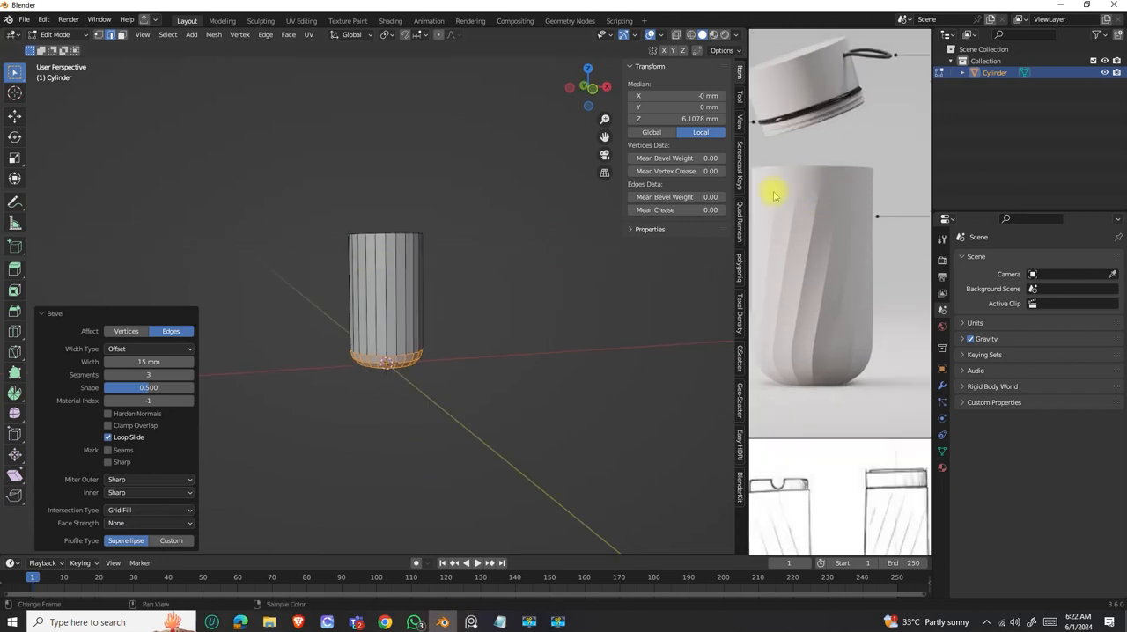
{"action": "middle_click_drag", "start_coordinate": [397, 255], "coordinate": [410, 279]}
{"action": "scroll", "coordinate": [411, 270], "scroll_direction": "up", "scroll_amount": 5}
{"action": "scroll", "coordinate": [415, 254], "scroll_direction": "down", "scroll_amount": 2}
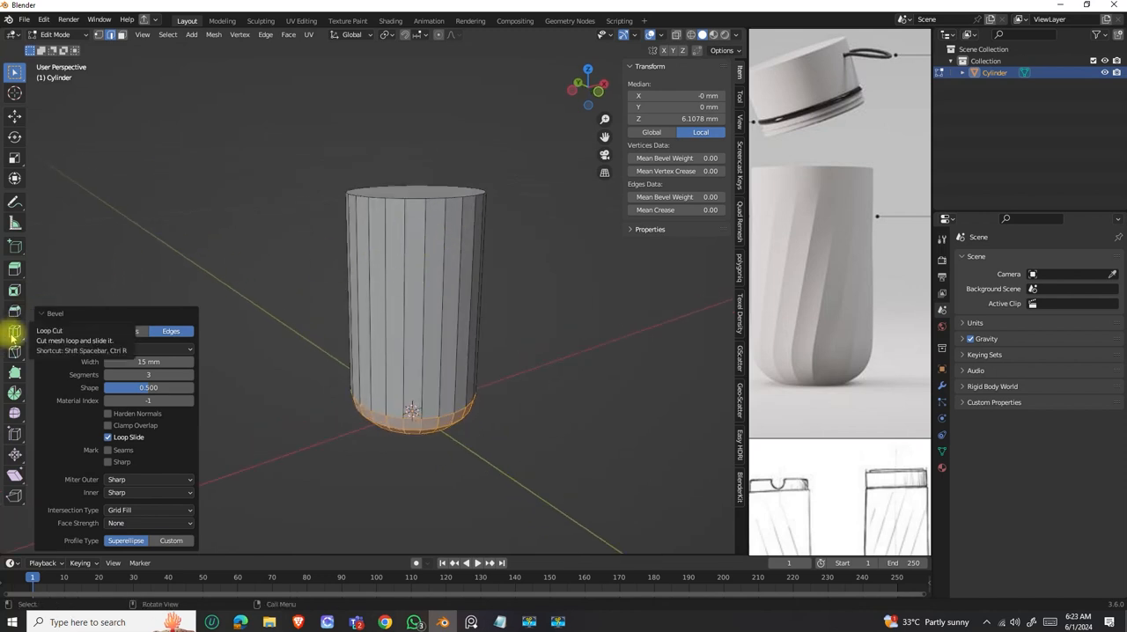
Add one horizontal loop cut around the body and slide it up near the rim, to a height of about 113 mm.
{"action": "key", "text": "ctrl+r"}
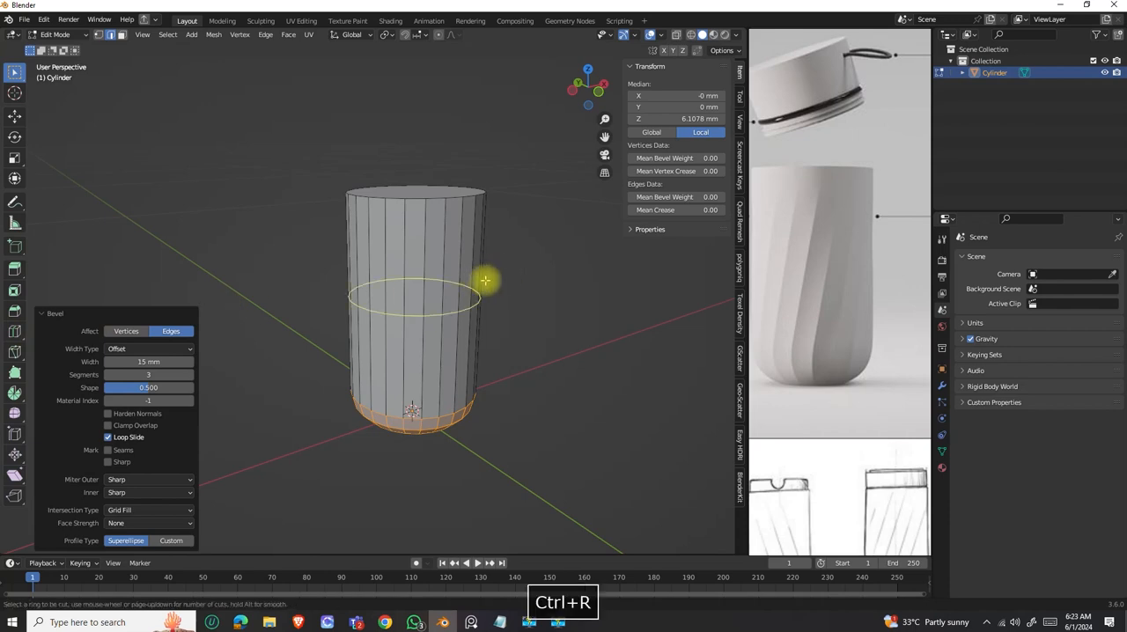
{"action": "left_click", "coordinate": [465, 313]}
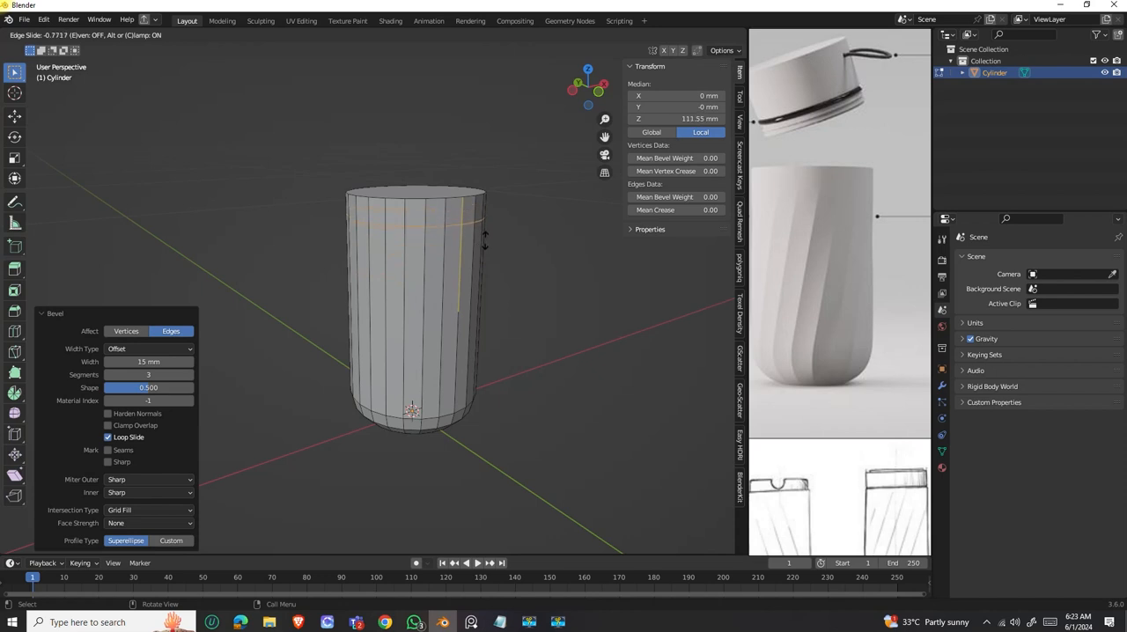
{"action": "left_click", "coordinate": [475, 248]}
{"action": "middle_click_drag", "start_coordinate": [470, 254], "coordinate": [453, 206]}
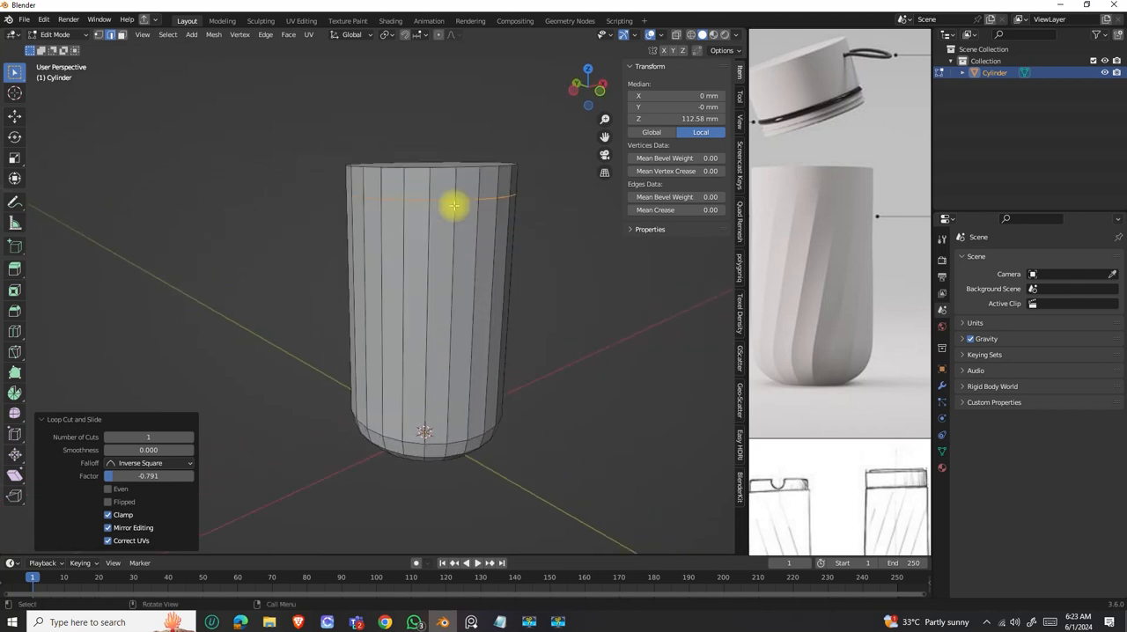
Add a second horizontal loop cut centred between the rim and the first loop cut.
{"action": "key", "text": "ctrl+r"}
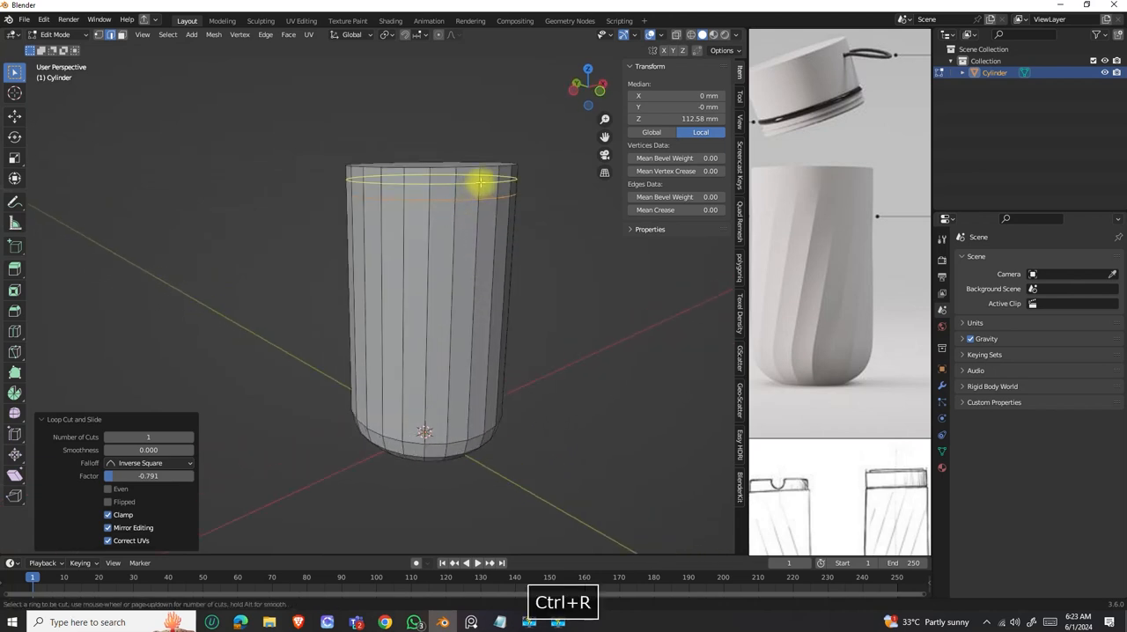
{"action": "left_click", "coordinate": [480, 181]}
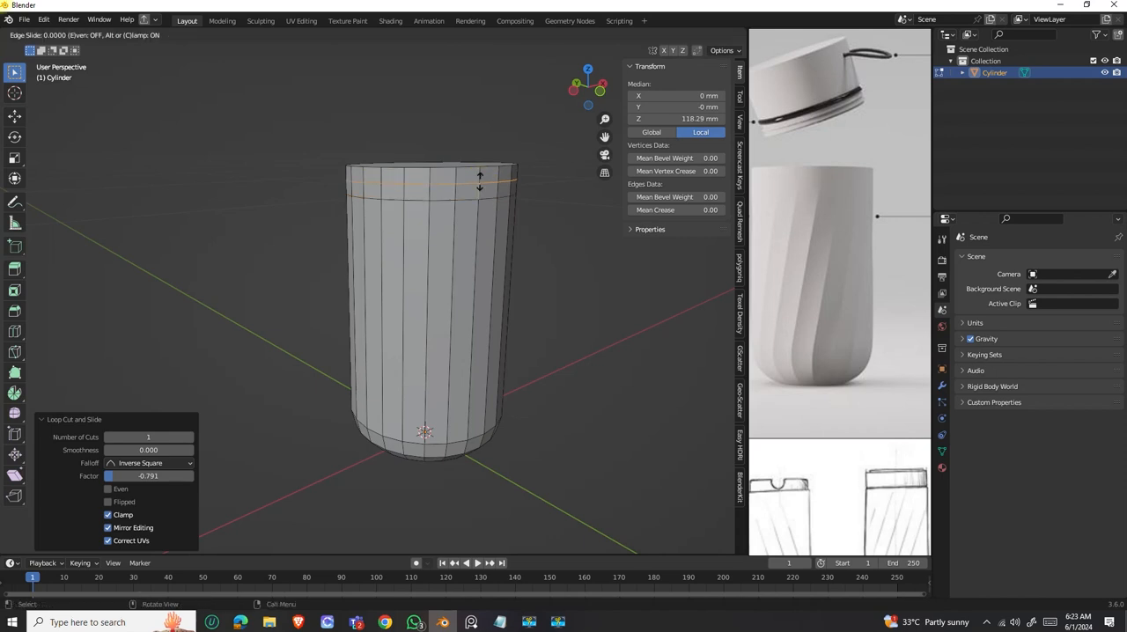
{"action": "key", "text": "Escape"}
{"action": "middle_click_drag", "start_coordinate": [479, 181], "coordinate": [493, 227]}
{"action": "scroll", "coordinate": [467, 291], "scroll_direction": "up", "scroll_amount": 3}
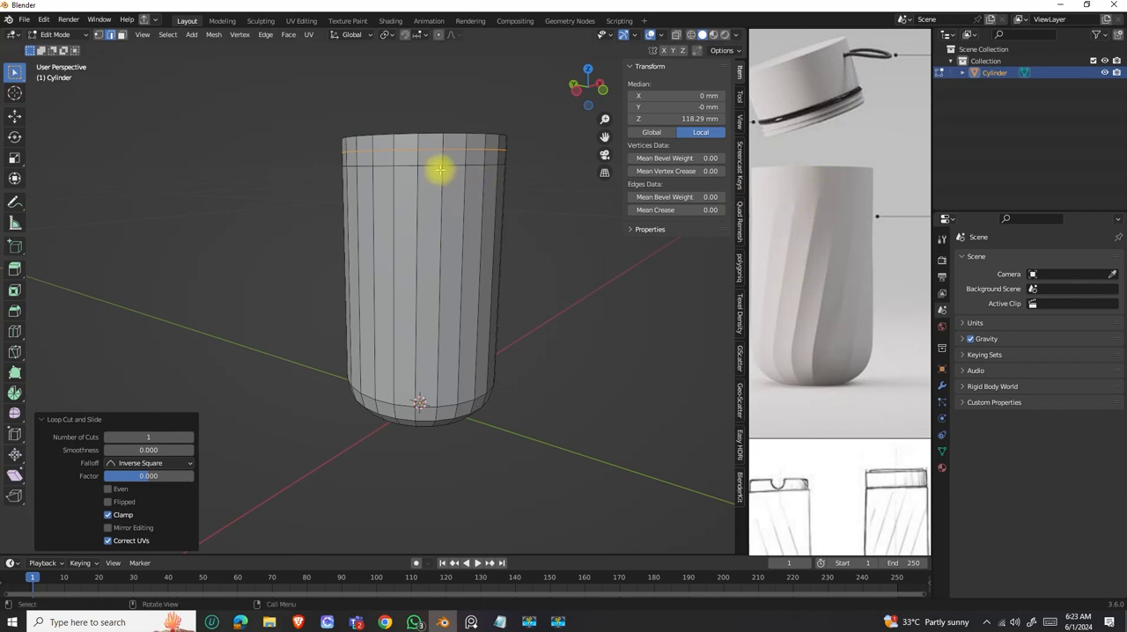
{"action": "middle_click_drag", "start_coordinate": [460, 398], "coordinate": [465, 195]}
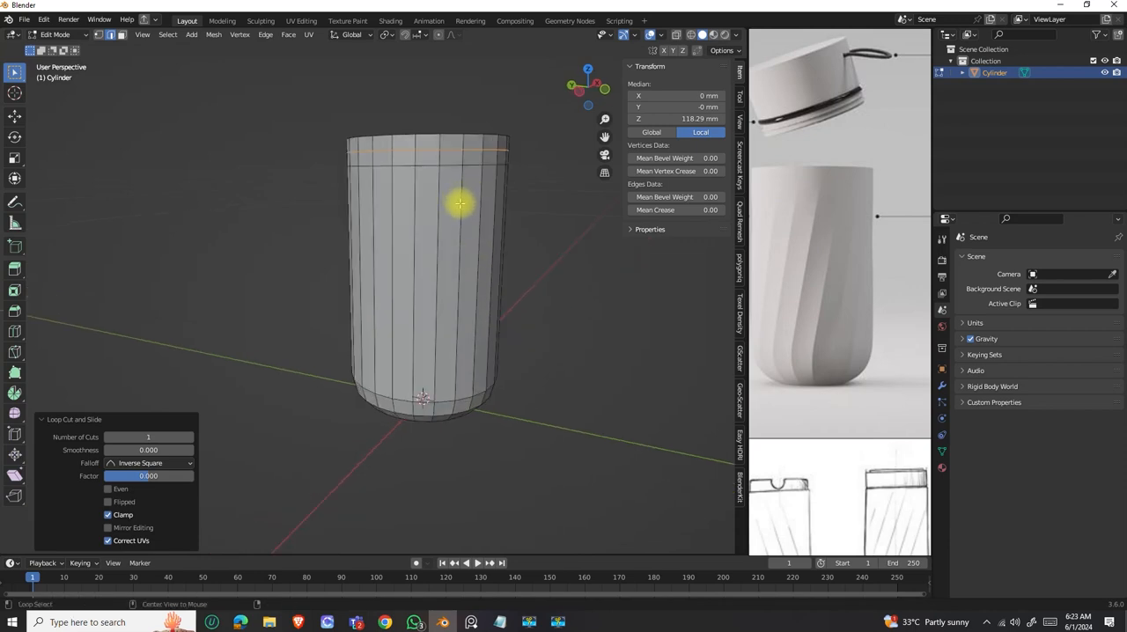
{"action": "left_click", "coordinate": [459, 204]}
{"action": "middle_click_drag", "start_coordinate": [460, 249], "coordinate": [499, 235]}
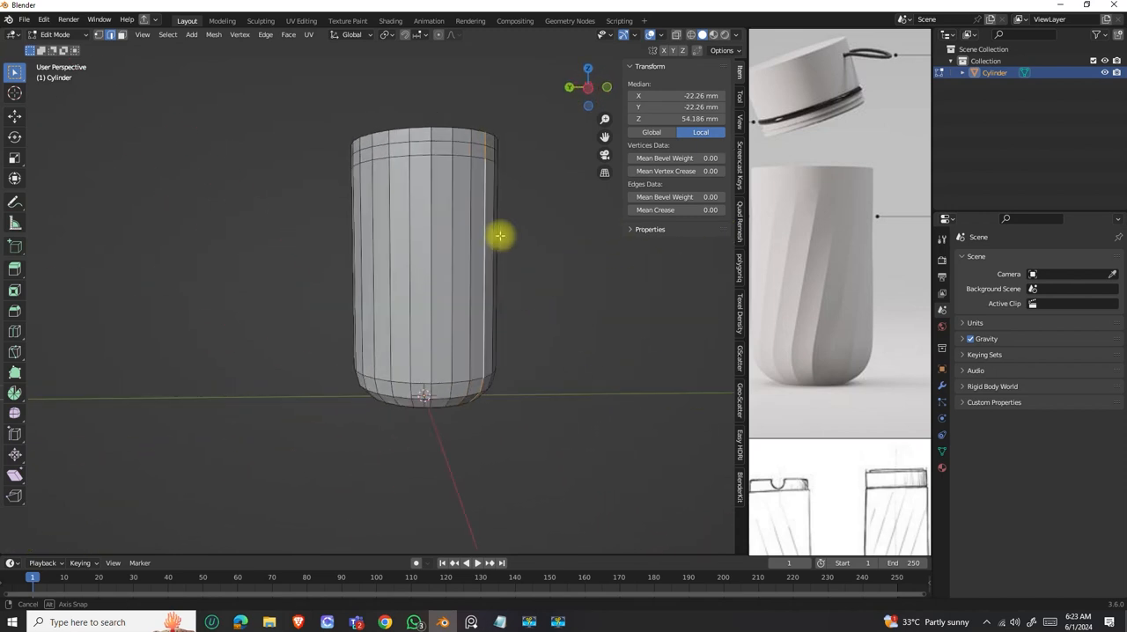
{"action": "left_click", "coordinate": [418, 224], "text": "alt"}
{"action": "left_click", "coordinate": [405, 242], "text": "alt+shift"}
{"action": "middle_click_drag", "start_coordinate": [402, 252], "coordinate": [384, 286]}
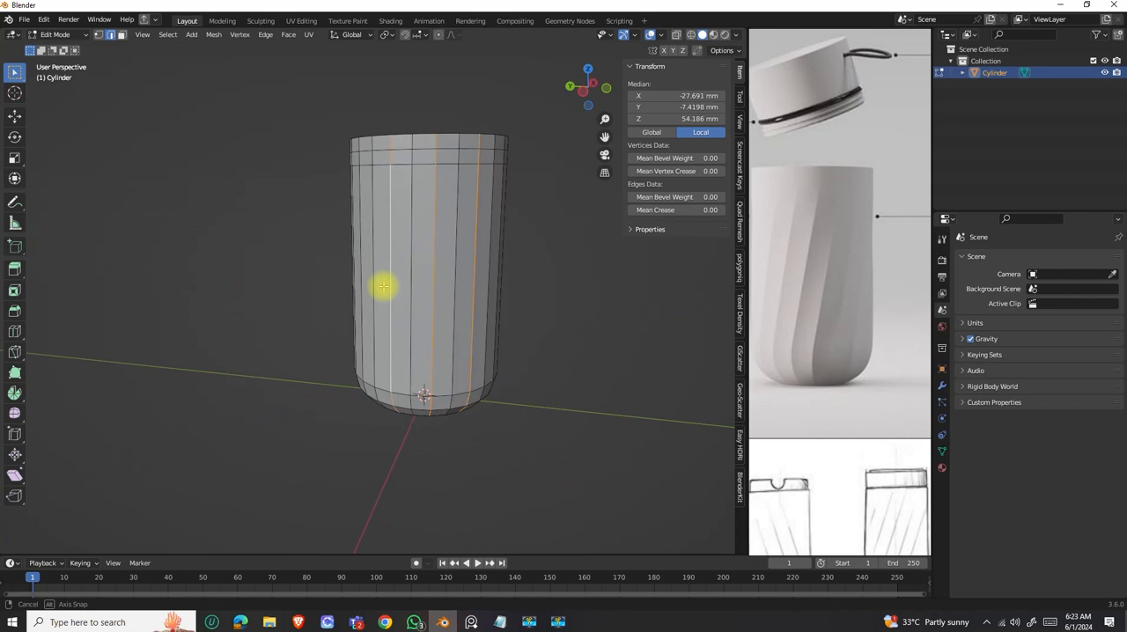
{"action": "left_click", "coordinate": [482, 273], "text": "alt"}
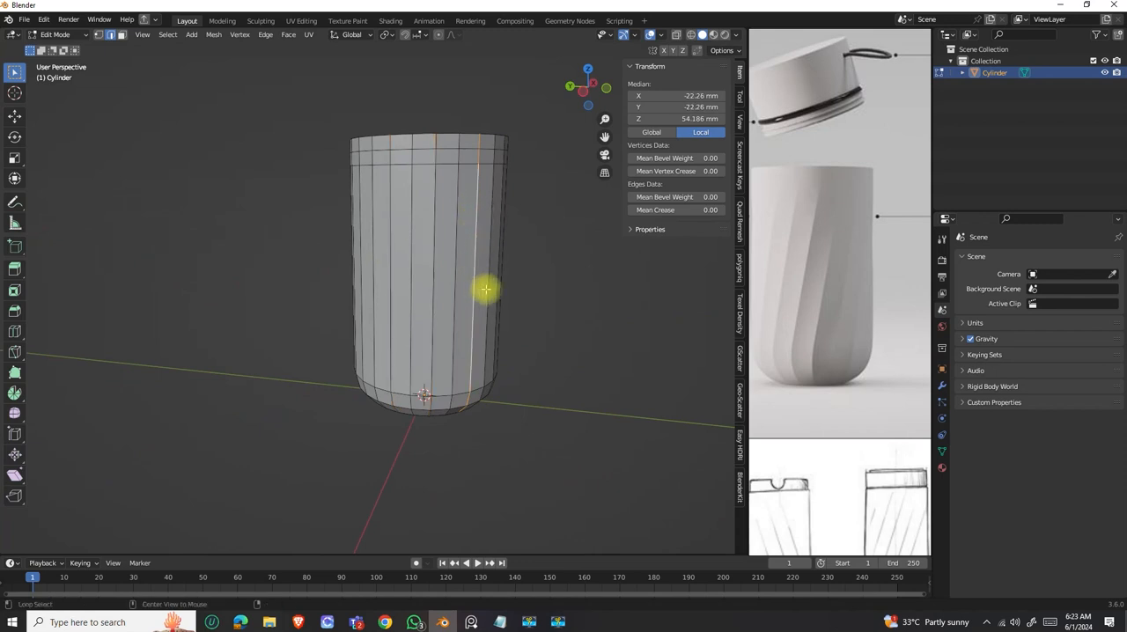
{"action": "left_click", "coordinate": [432, 233], "text": "alt"}
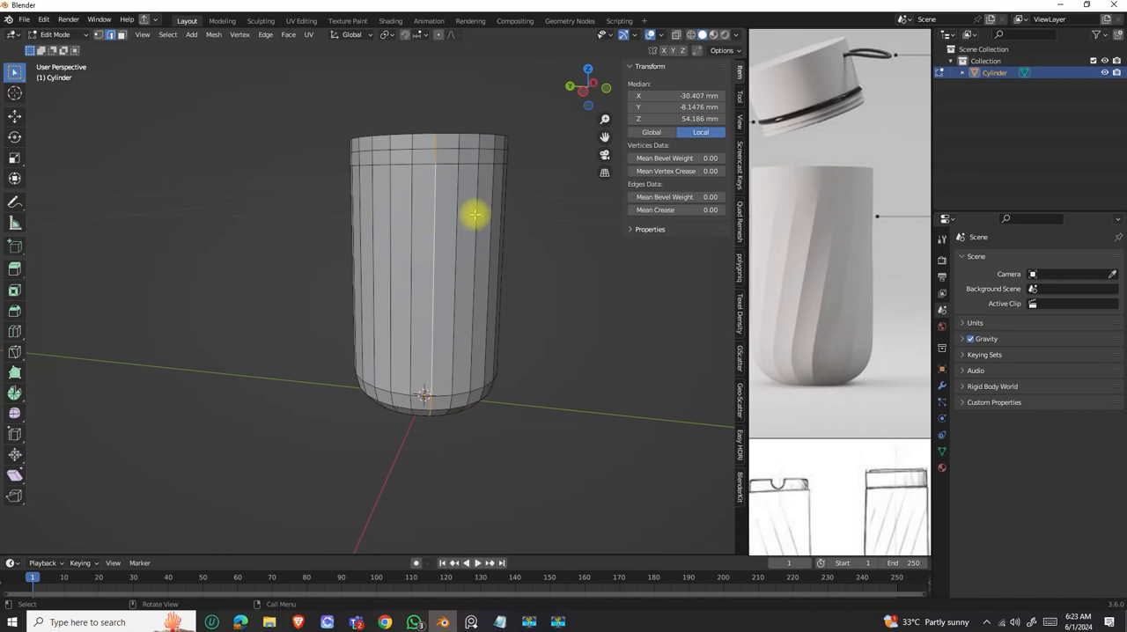
Select every second vertical edge loop all the way around the bottle body.
{"action": "left_click", "coordinate": [476, 219], "text": "alt"}
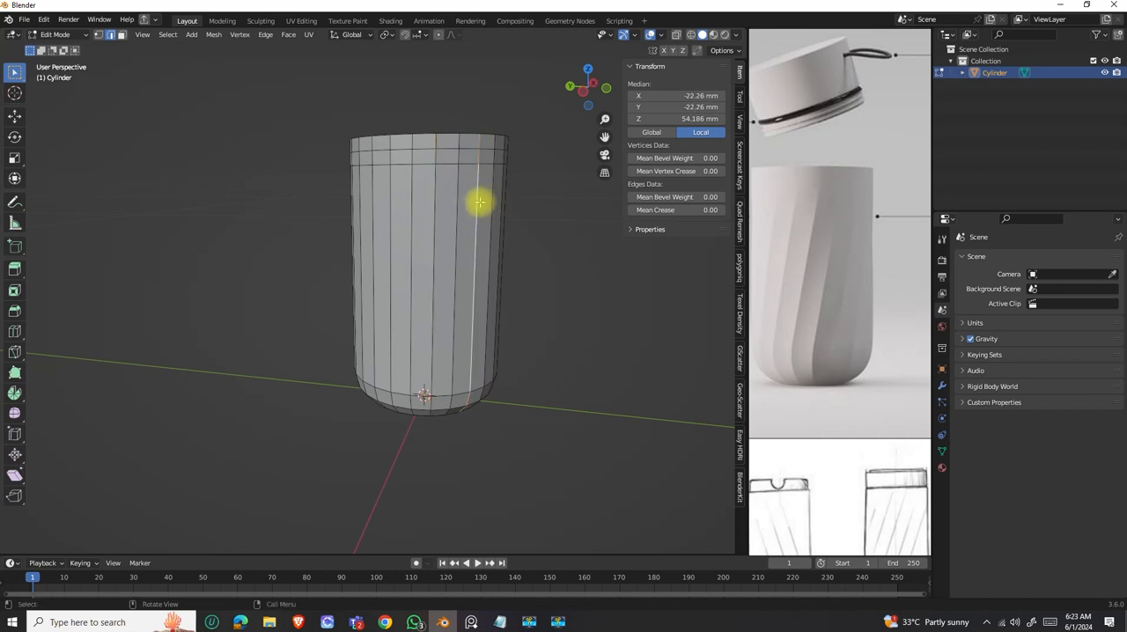
{"action": "middle_click_drag", "start_coordinate": [473, 136], "coordinate": [485, 211]}
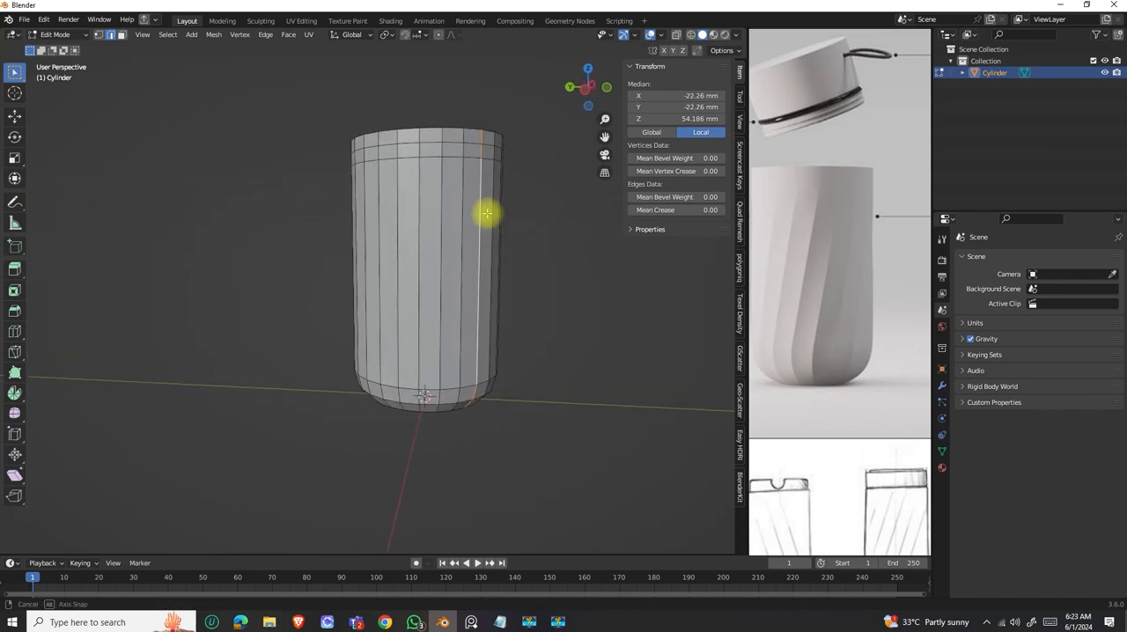
{"action": "left_click", "coordinate": [436, 240], "text": "alt"}
{"action": "middle_click_drag", "start_coordinate": [443, 267], "coordinate": [480, 278]}
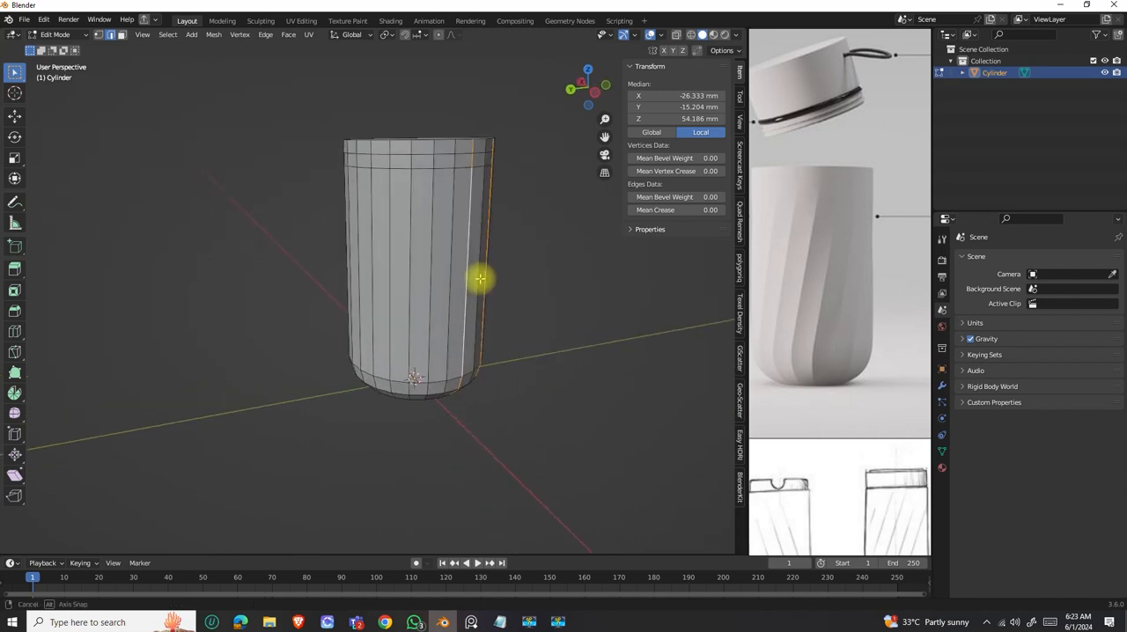
{"action": "left_click", "coordinate": [432, 229], "text": "alt+shift"}
{"action": "left_click", "coordinate": [390, 231], "text": "alt+shift"}
{"action": "left_click", "coordinate": [359, 236], "text": "alt+shift"}
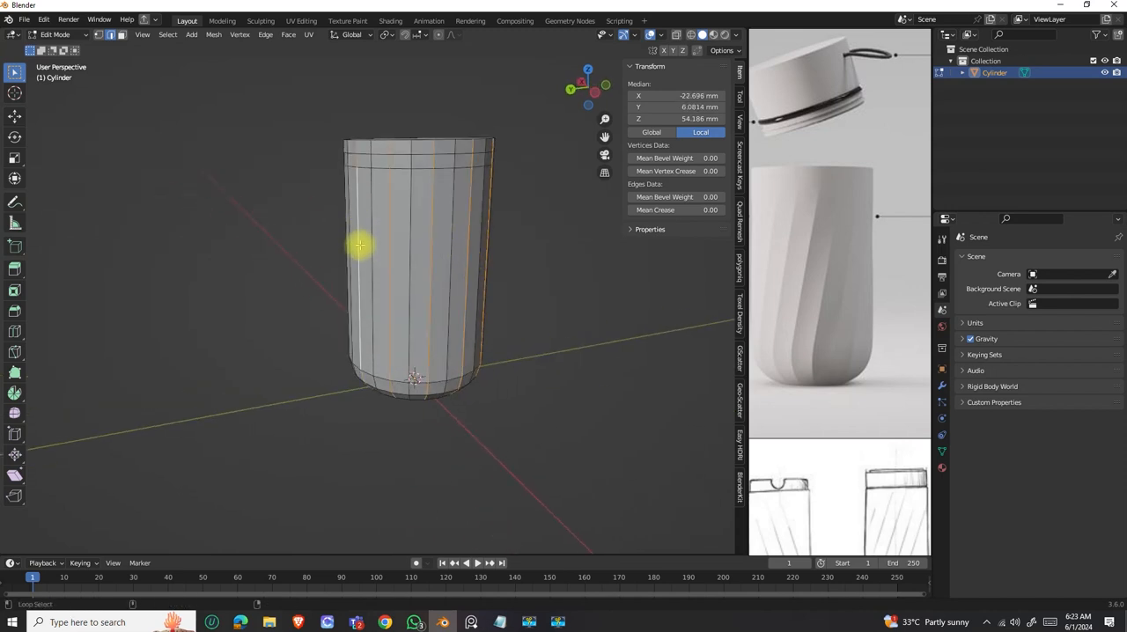
{"action": "middle_click_drag", "start_coordinate": [360, 244], "coordinate": [477, 254]}
{"action": "left_click", "coordinate": [344, 229], "text": "alt+shift"}
{"action": "left_click", "coordinate": [310, 227], "text": "alt+shift"}
{"action": "middle_click_drag", "start_coordinate": [344, 252], "coordinate": [433, 249]}
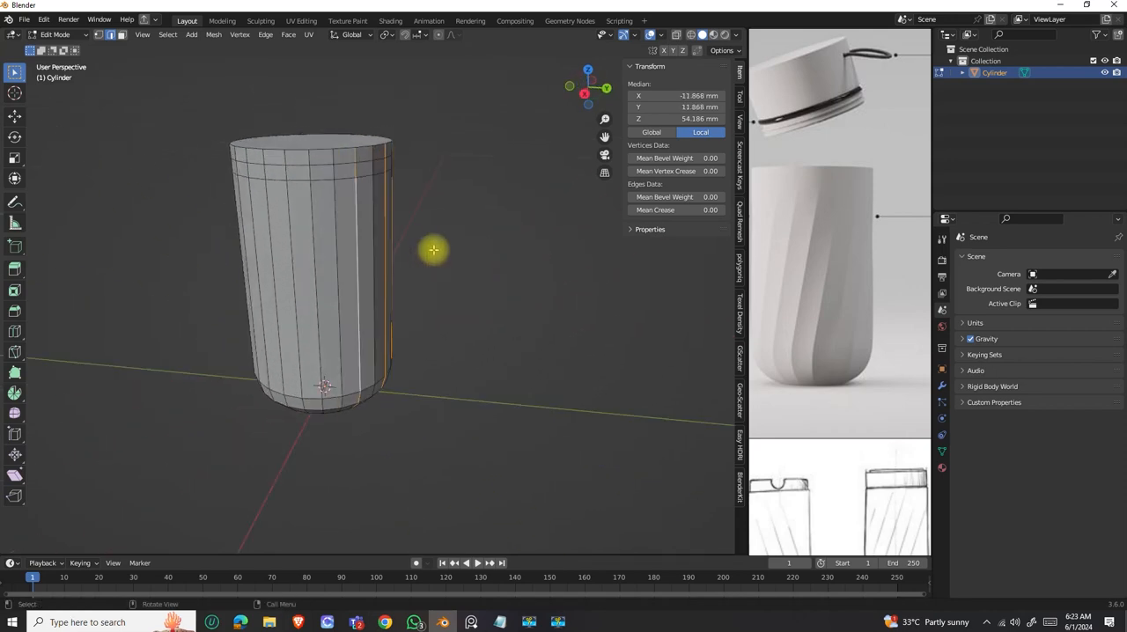
{"action": "left_click", "coordinate": [311, 236], "text": "alt+shift"}
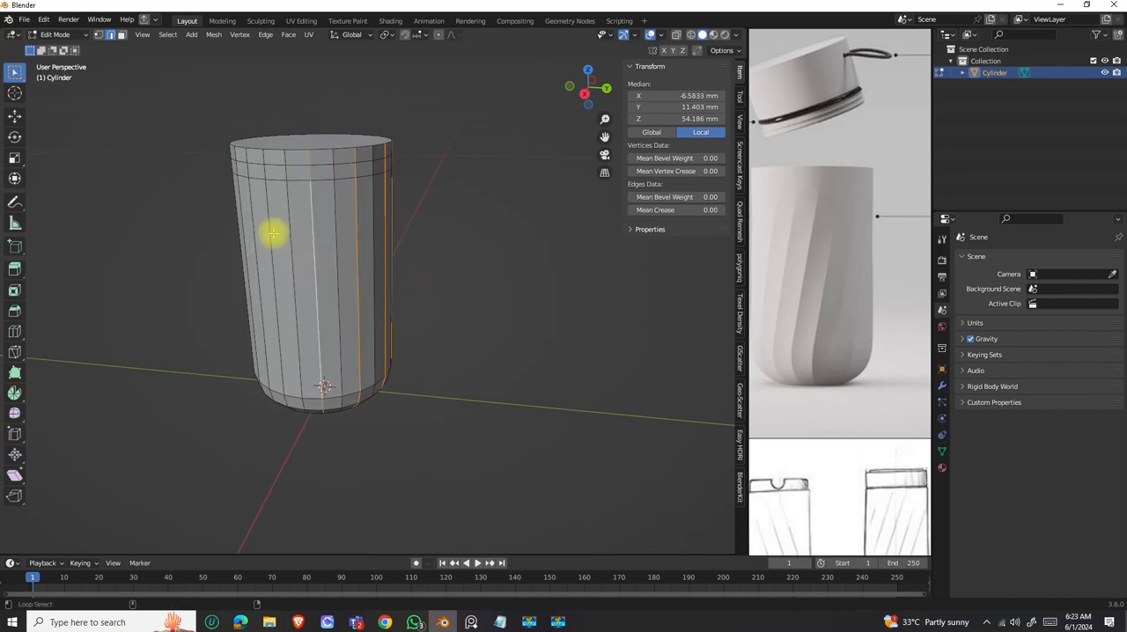
{"action": "left_click", "coordinate": [268, 231], "text": "alt+shift"}
{"action": "left_click", "coordinate": [244, 244], "text": "alt+shift"}
{"action": "middle_click_drag", "start_coordinate": [244, 244], "coordinate": [288, 286]}
{"action": "left_click", "coordinate": [316, 264], "text": "alt+shift"}
{"action": "left_click", "coordinate": [293, 254], "text": "alt+shift"}
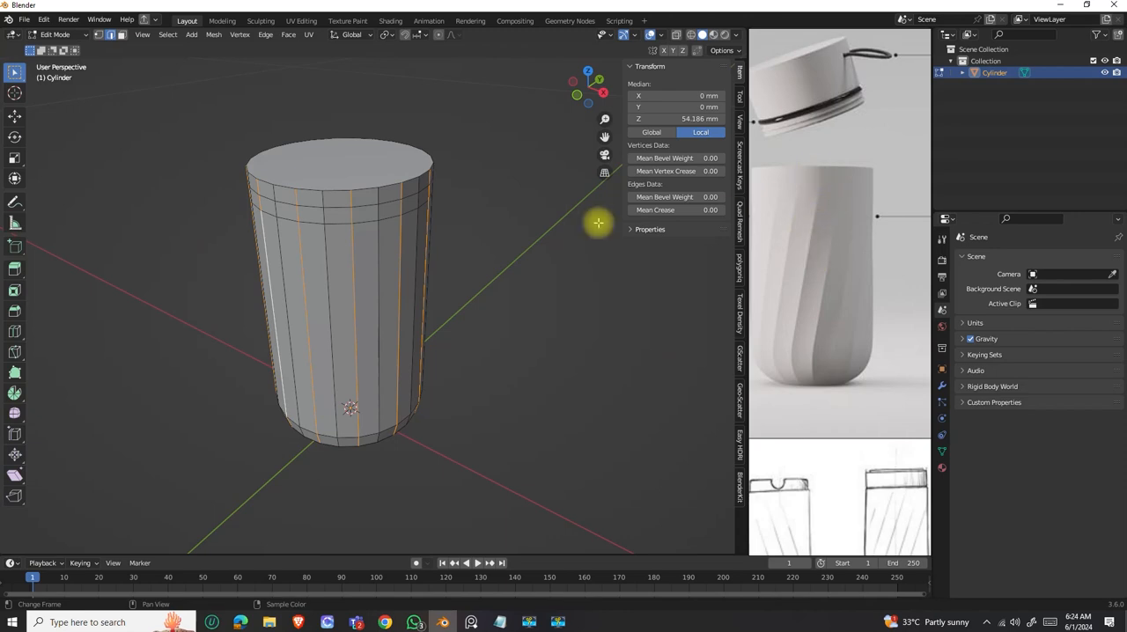
Deselect the short vertical edges in the topmost band between the rim and the upper loop cut, all around the body.
{"action": "scroll", "coordinate": [370, 194], "scroll_direction": "up", "scroll_amount": 3}
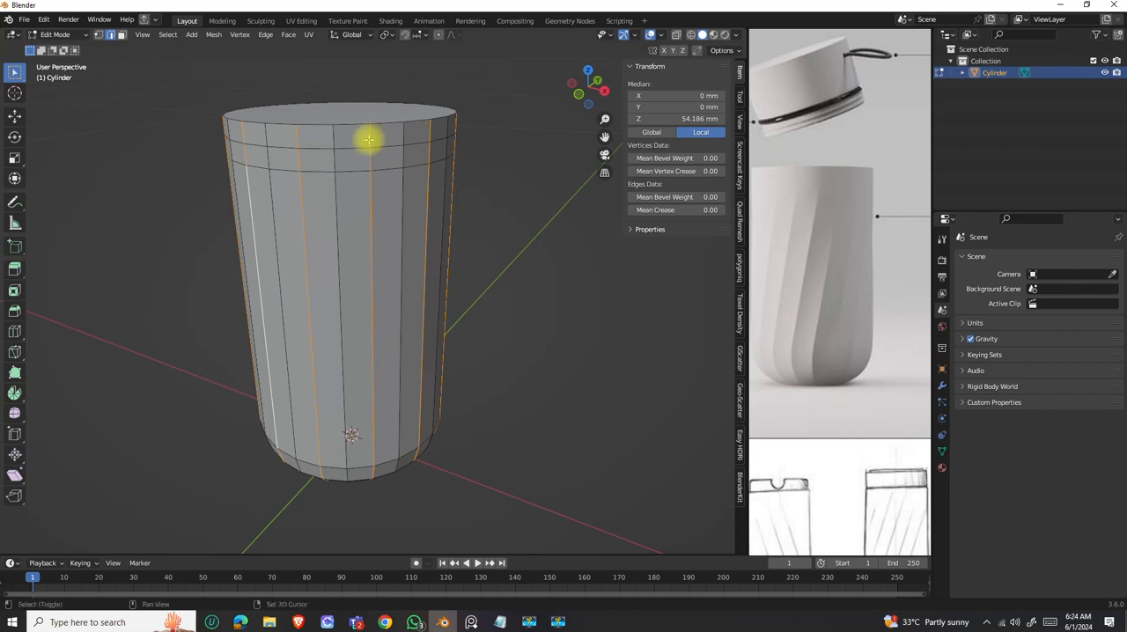
{"action": "left_click", "coordinate": [369, 137], "text": "shift"}
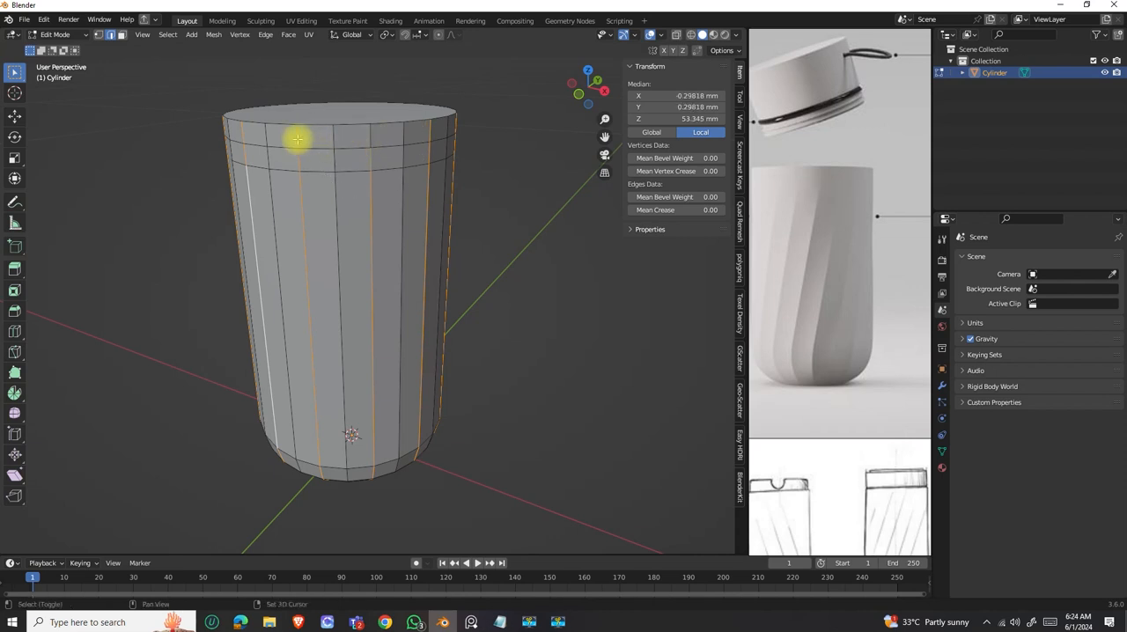
{"action": "left_click", "coordinate": [248, 135], "text": "shift"}
{"action": "left_click", "coordinate": [435, 130], "text": "shift"}
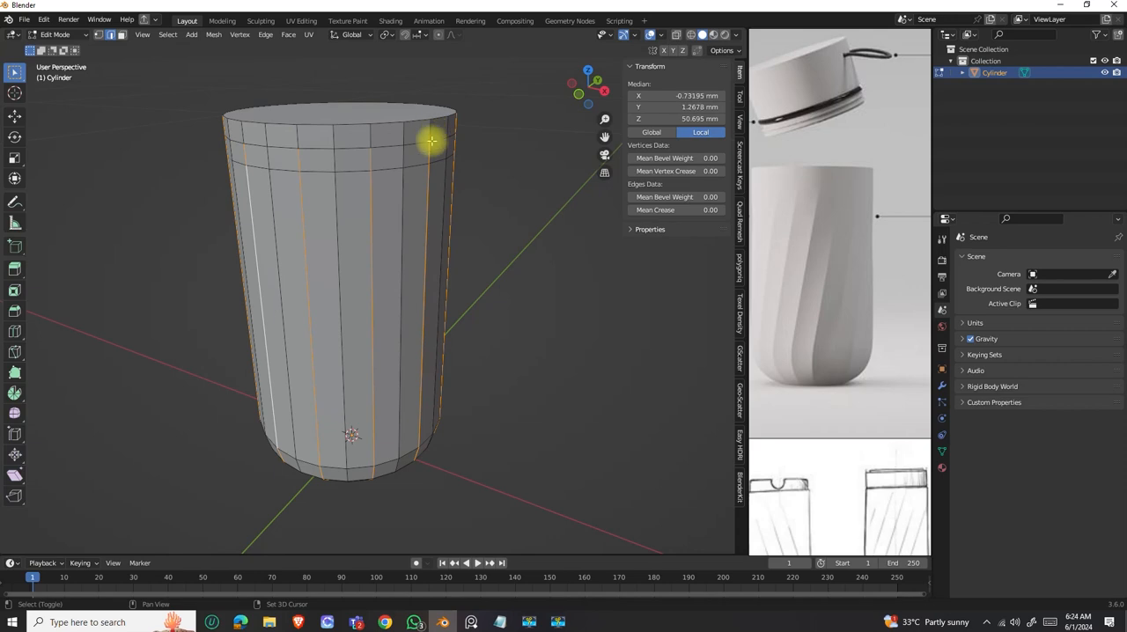
{"action": "middle_click_drag", "start_coordinate": [390, 150], "coordinate": [277, 125]}
{"action": "left_click", "coordinate": [295, 136], "text": "shift"}
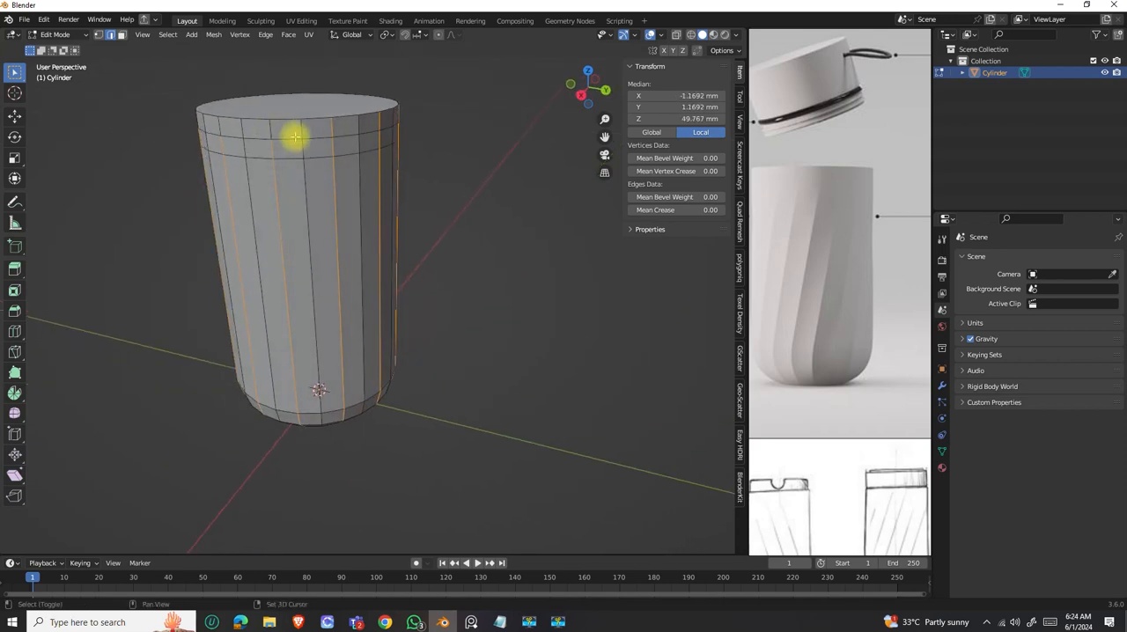
{"action": "left_click", "coordinate": [375, 120], "text": "shift"}
{"action": "middle_click_drag", "start_coordinate": [379, 134], "coordinate": [275, 221]}
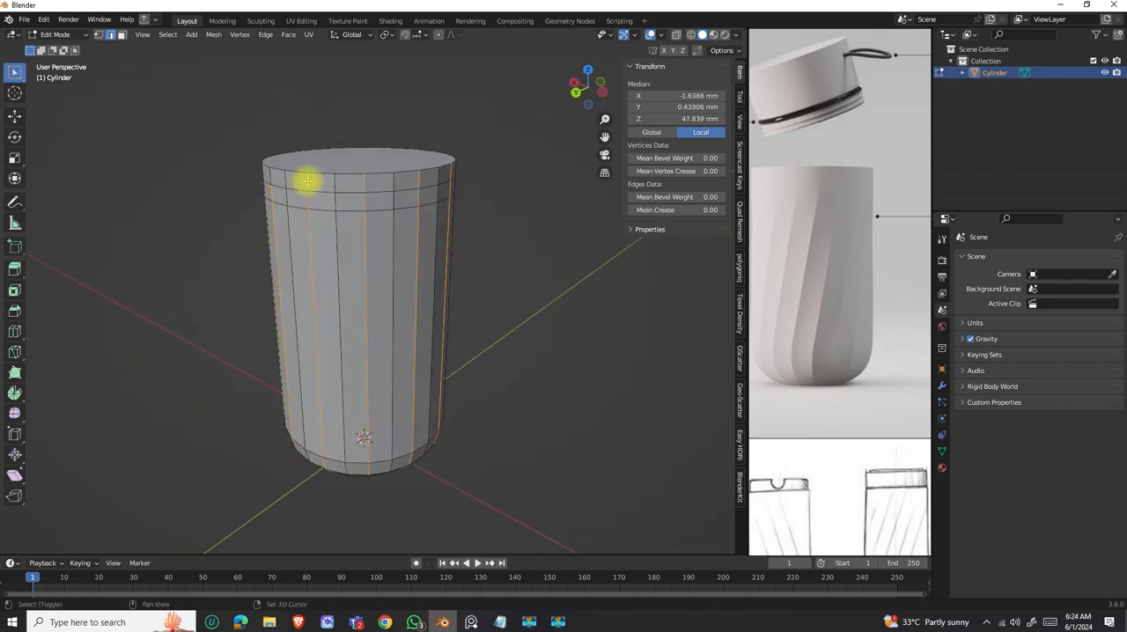
{"action": "left_click", "coordinate": [361, 186], "text": "alt+shift"}
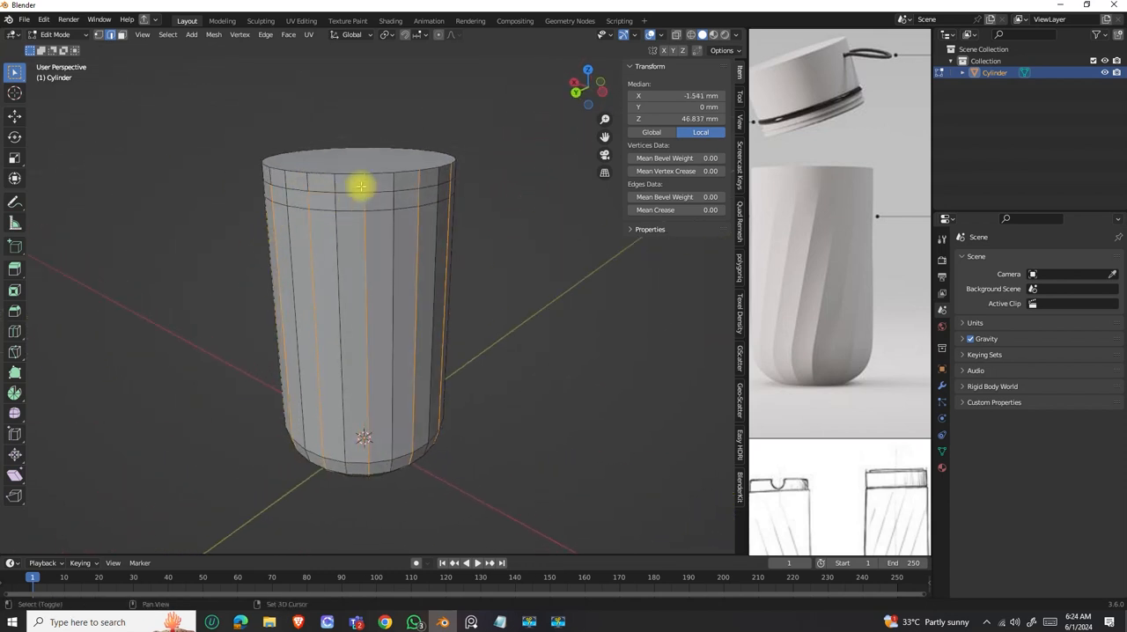
{"action": "left_click", "coordinate": [427, 186], "text": "alt+shift"}
{"action": "middle_click_drag", "start_coordinate": [435, 197], "coordinate": [347, 197]}
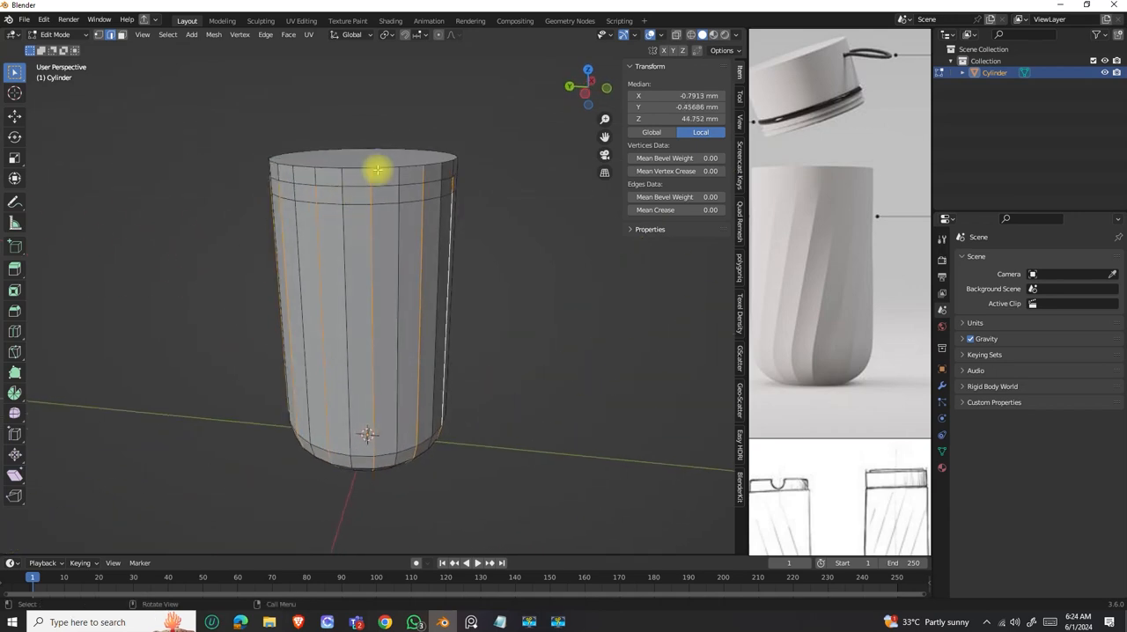
{"action": "left_click", "coordinate": [403, 186], "text": "alt+shift"}
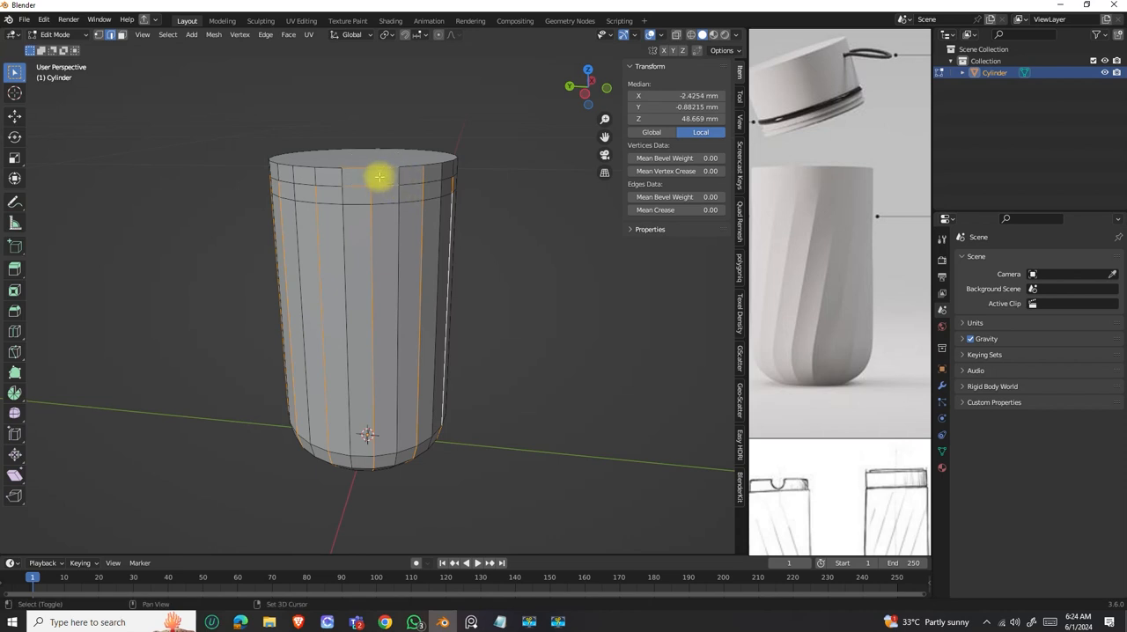
{"action": "left_click_drag", "start_coordinate": [335, 151], "coordinate": [404, 199]}
{"action": "middle_click_drag", "start_coordinate": [403, 199], "coordinate": [460, 183]}
Try to push the selected vertical edges outward with Shrink/Fatten, comparing the facets with the reference render.
{"action": "middle_click_drag", "start_coordinate": [392, 329], "coordinate": [812, 356]}
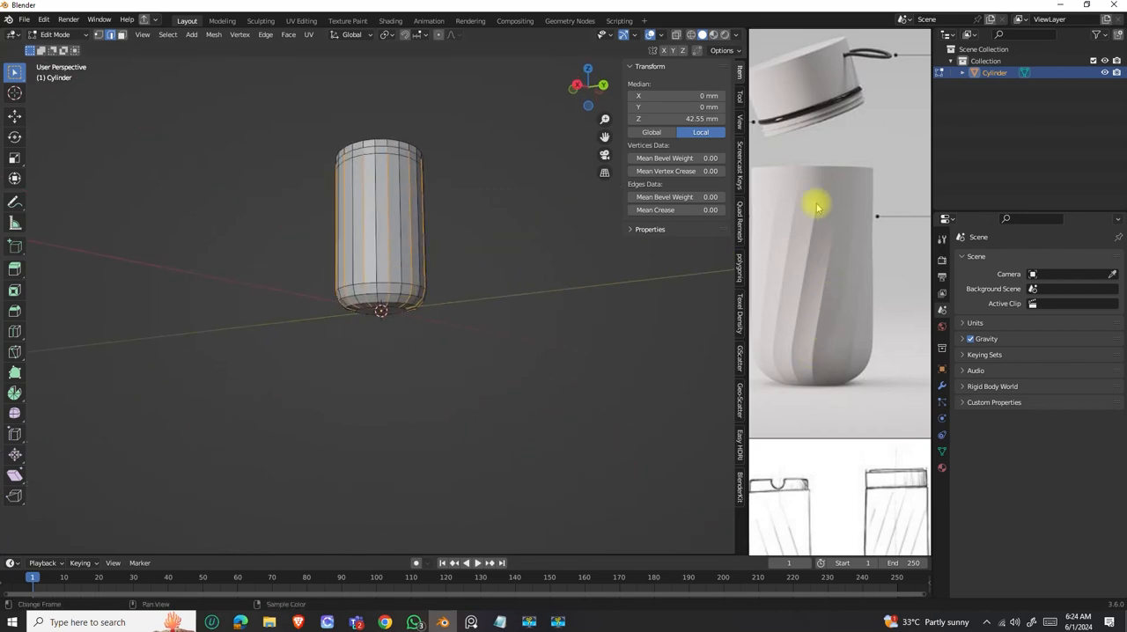
{"action": "middle_click_drag", "start_coordinate": [420, 227], "coordinate": [425, 279]}
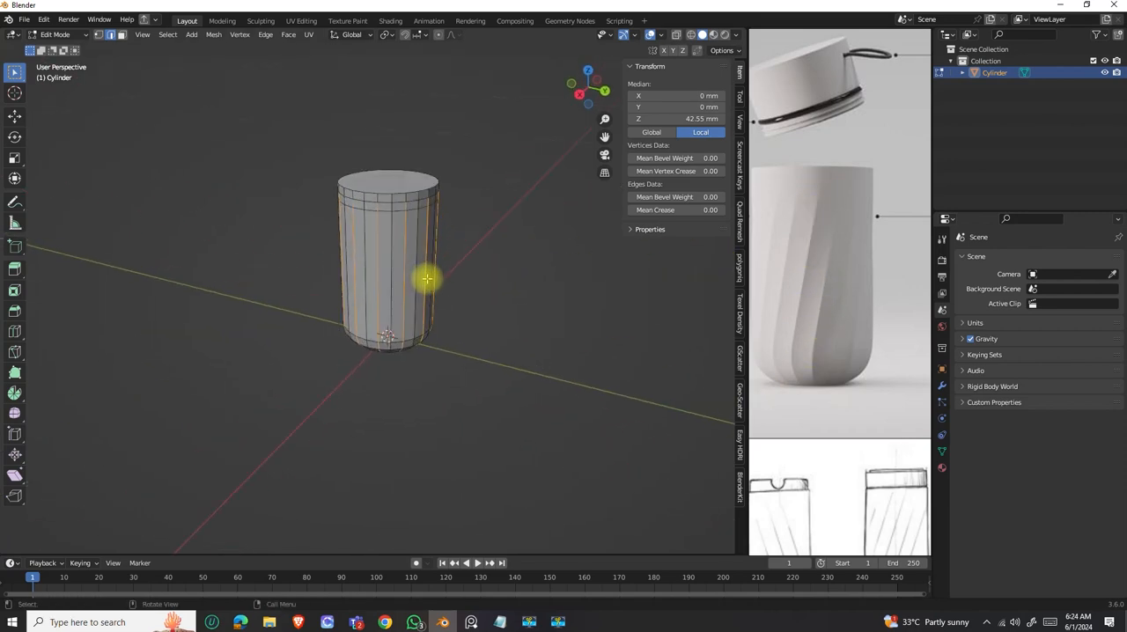
{"action": "scroll", "coordinate": [441, 274], "scroll_direction": "up", "scroll_amount": 3}
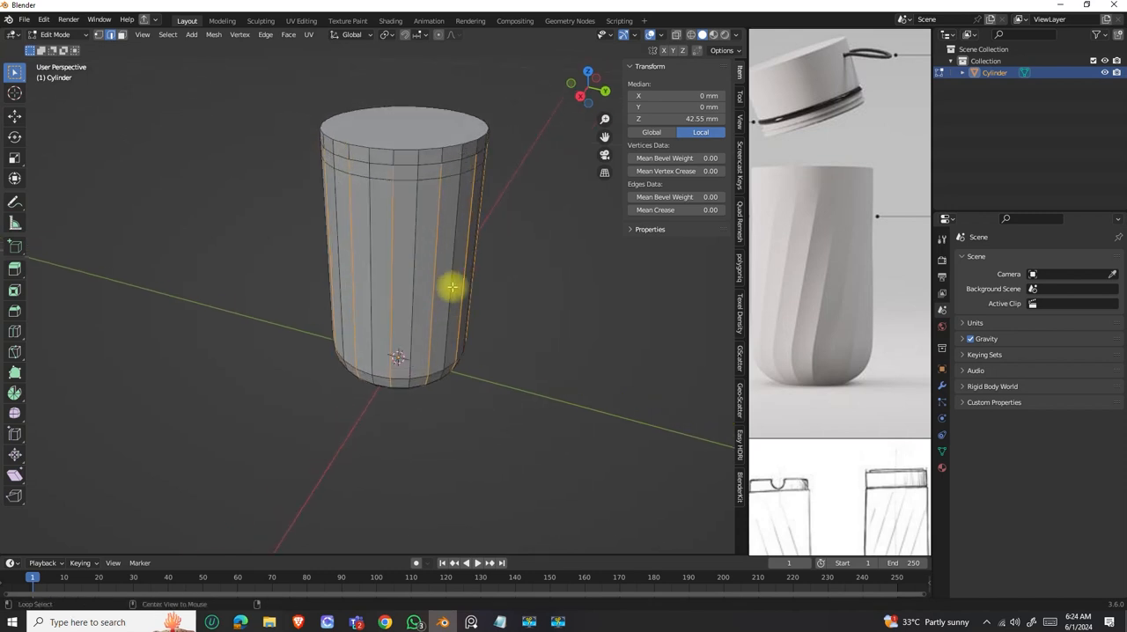
{"action": "key", "text": "alt+s"}
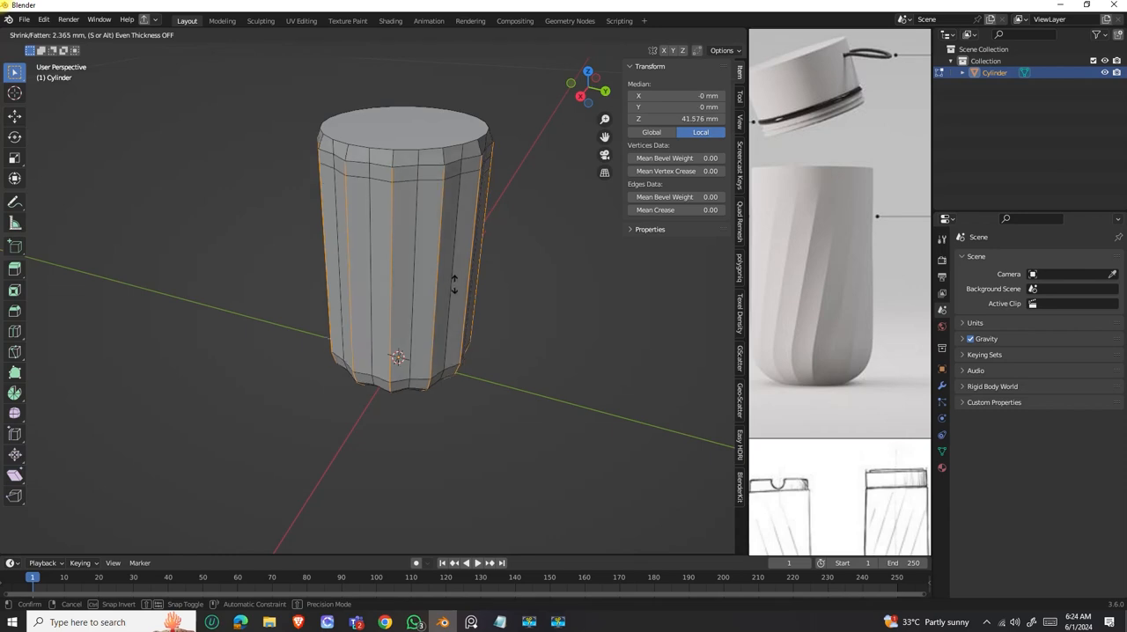
{"action": "key", "text": "Escape"}
{"action": "middle_click_drag", "start_coordinate": [452, 282], "coordinate": [424, 275]}
{"action": "mouse_move", "coordinate": [390, 132]}
{"action": "middle_mouse_down"}
{"action": "mouse_move", "coordinate": [362, 161]}
{"action": "mouse_move", "coordinate": [375, 132]}
{"action": "middle_mouse_up"}
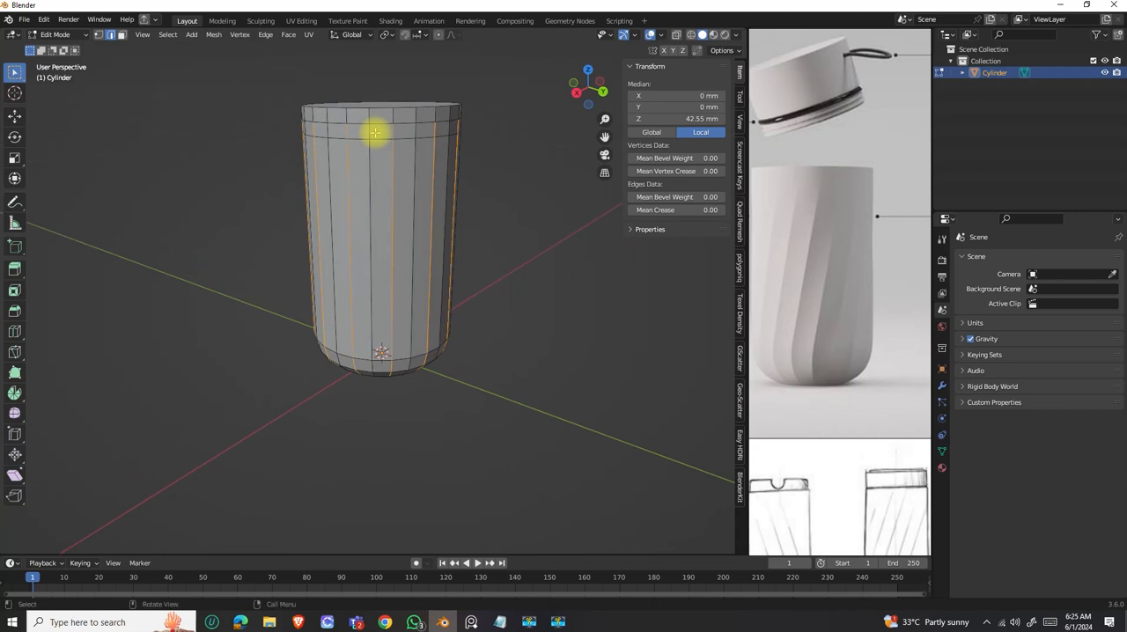
Deselect the short vertical edges in the band between the two loop cuts, all around the body.
{"action": "left_click_drag", "start_coordinate": [304, 92], "coordinate": [426, 151]}
{"action": "middle_click_drag", "start_coordinate": [443, 157], "coordinate": [360, 156]}
{"action": "left_click_drag", "start_coordinate": [260, 79], "coordinate": [373, 139], "text": "ctrl"}
{"action": "middle_click_drag", "start_coordinate": [373, 139], "coordinate": [292, 88]}
{"action": "left_click_drag", "start_coordinate": [288, 81], "coordinate": [373, 138], "text": "ctrl"}
{"action": "middle_click_drag", "start_coordinate": [378, 146], "coordinate": [221, 154]}
{"action": "left_click_drag", "start_coordinate": [392, 88], "coordinate": [450, 130], "text": "ctrl"}
{"action": "middle_click_drag", "start_coordinate": [450, 130], "coordinate": [441, 235]}
Push the selected vertical edges outward with Shrink/Fatten, using an offset of 1.51 mm.
{"action": "key", "text": "alt+s"}
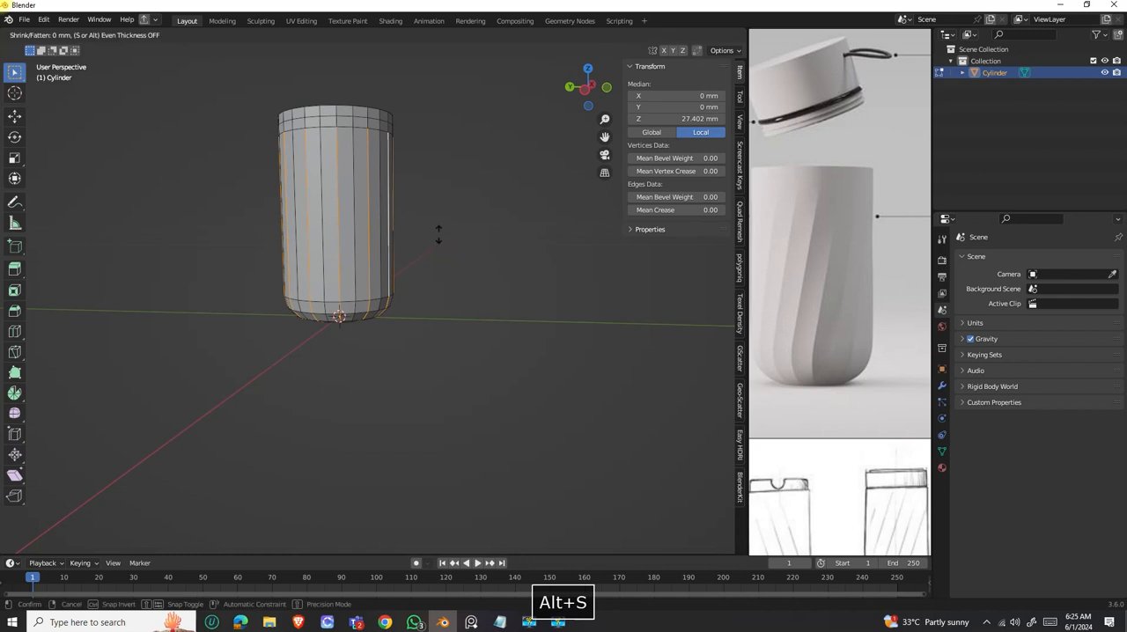
{"action": "key", "text": "minus"}
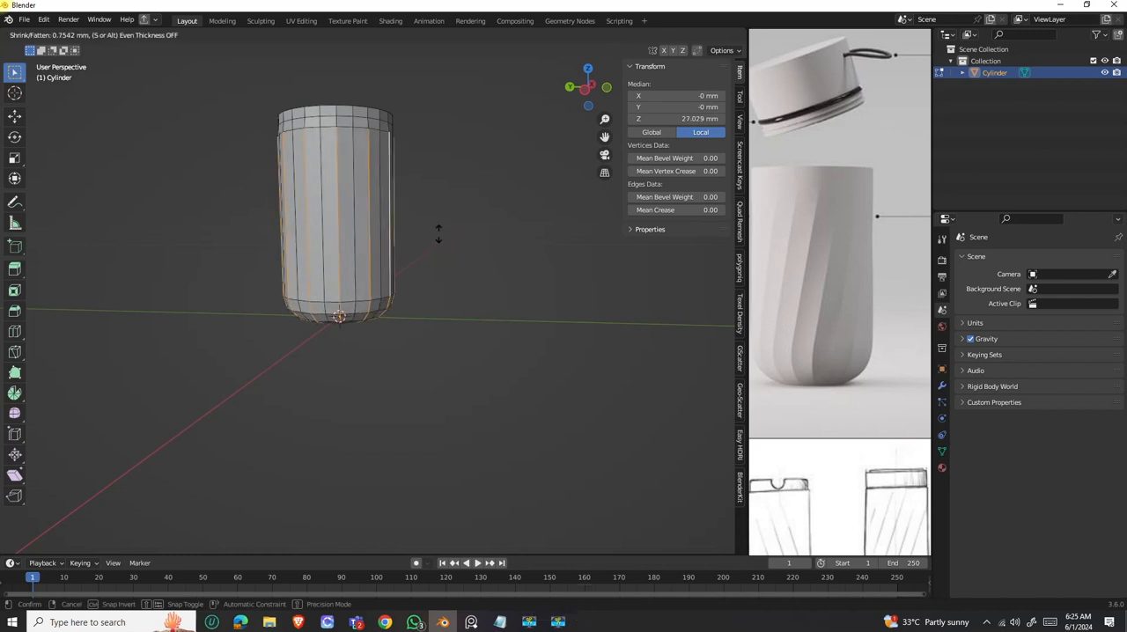
{"action": "left_click", "coordinate": [438, 234]}
{"action": "middle_click_drag", "start_coordinate": [440, 234], "coordinate": [467, 141]}
{"action": "scroll", "coordinate": [371, 296], "scroll_direction": "up", "scroll_amount": 2}
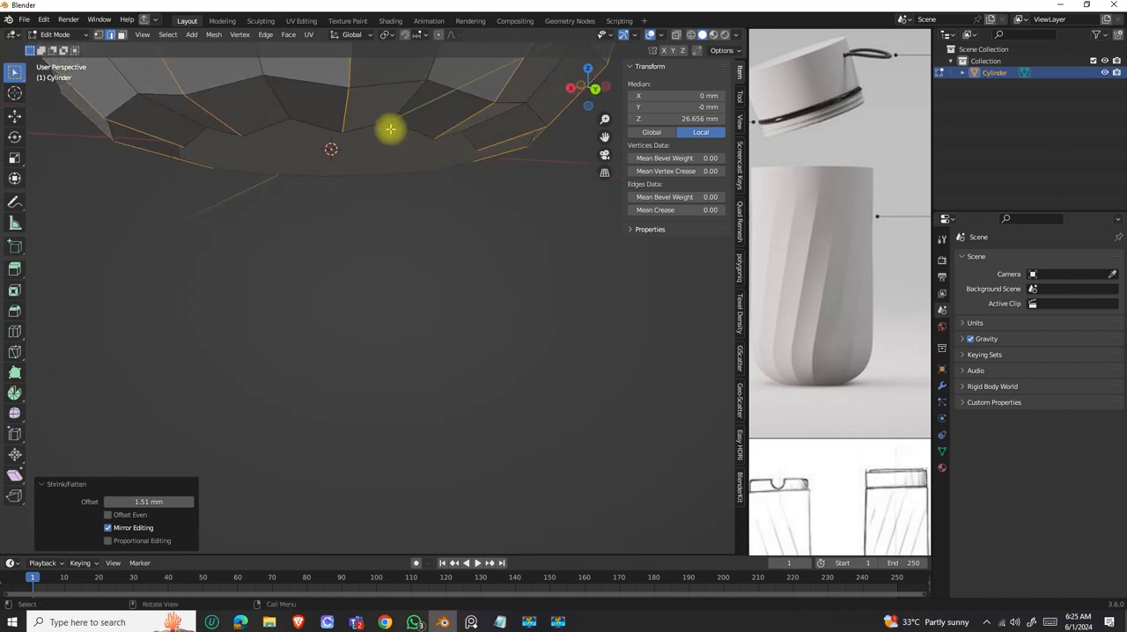
Switch to vertex selection and select every vertex of the ring bordering the bottle's bottom face.
{"action": "middle_click_drag", "start_coordinate": [395, 179], "coordinate": [291, 189]}
{"action": "middle_click_drag", "start_coordinate": [389, 264], "coordinate": [357, 267]}
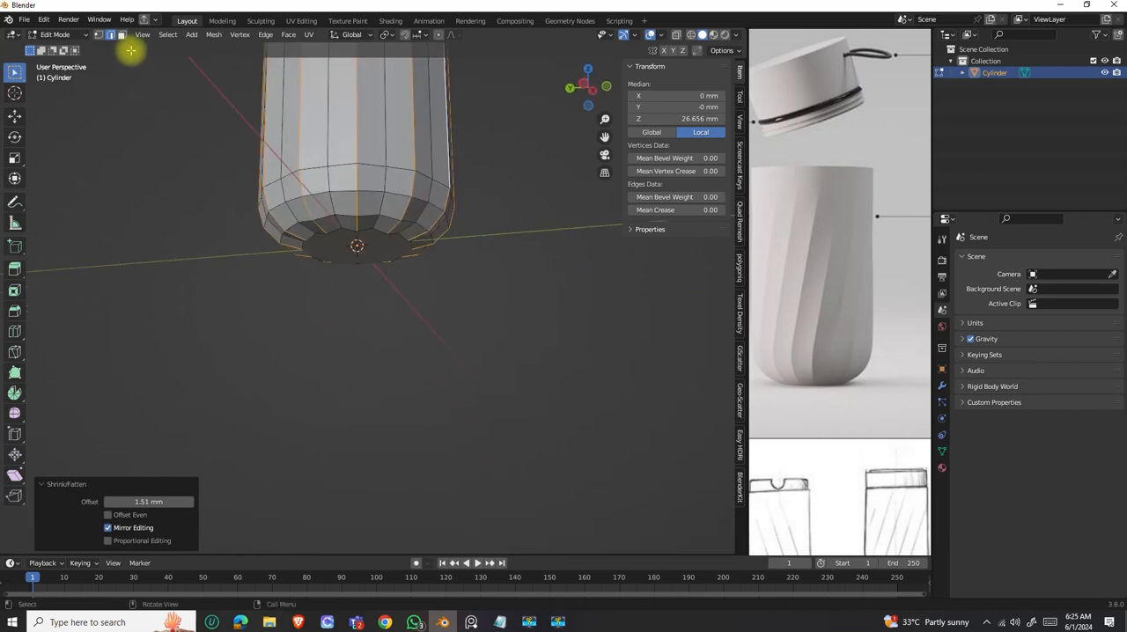
{"action": "middle_click_drag", "start_coordinate": [385, 249], "coordinate": [370, 205]}
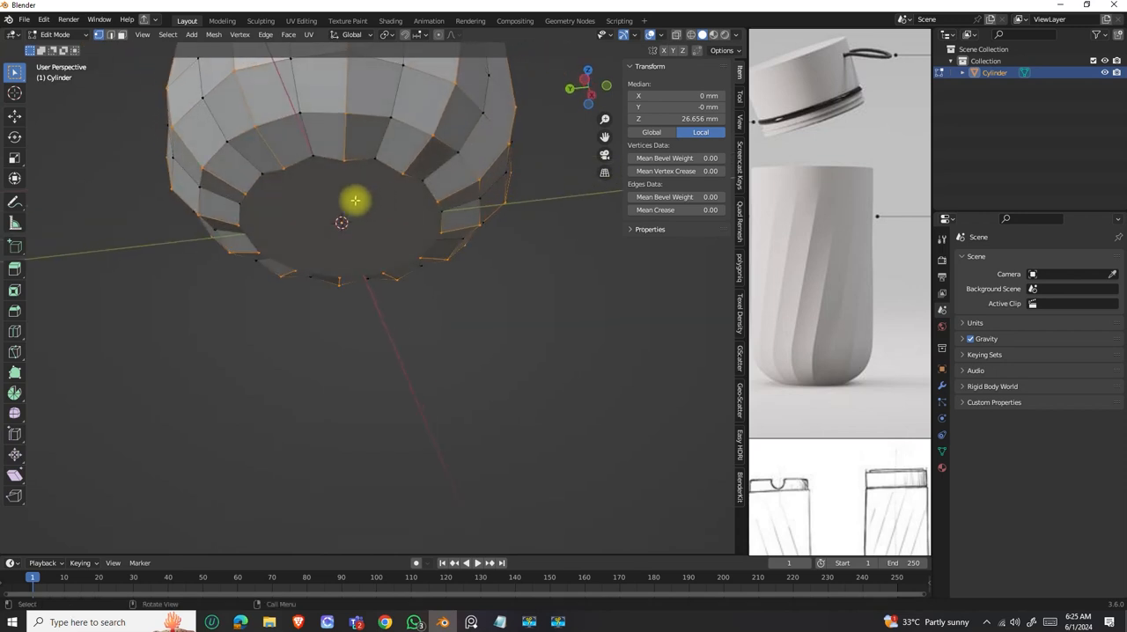
{"action": "left_click_drag", "start_coordinate": [300, 148], "coordinate": [399, 181]}
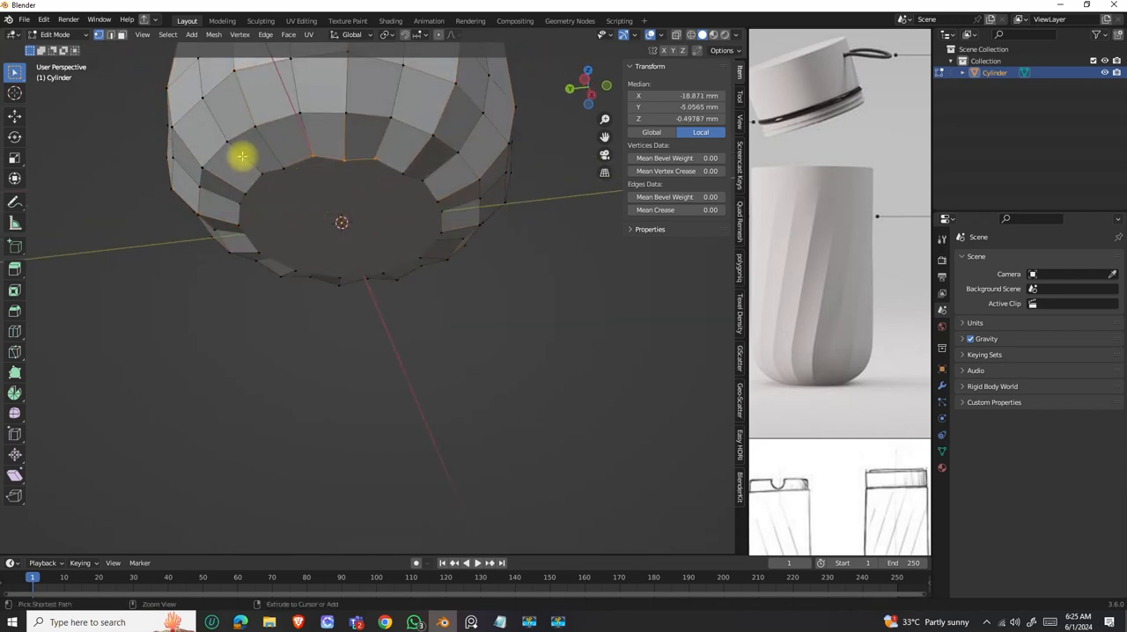
{"action": "left_click", "coordinate": [234, 192], "text": "shift"}
{"action": "middle_click_drag", "start_coordinate": [446, 227], "coordinate": [373, 168]}
{"action": "left_click_drag", "start_coordinate": [456, 153], "coordinate": [476, 181], "text": "shift"}
{"action": "middle_click_drag", "start_coordinate": [491, 197], "coordinate": [421, 310]}
{"action": "left_click_drag", "start_coordinate": [312, 183], "coordinate": [427, 230], "text": "shift"}
{"action": "left_click_drag", "start_coordinate": [433, 170], "coordinate": [507, 233], "text": "shift"}
{"action": "middle_click_drag", "start_coordinate": [508, 233], "coordinate": [406, 227]}
{"action": "left_click_drag", "start_coordinate": [358, 96], "coordinate": [489, 173], "text": "shift"}
{"action": "middle_click_drag", "start_coordinate": [482, 179], "coordinate": [402, 215]}
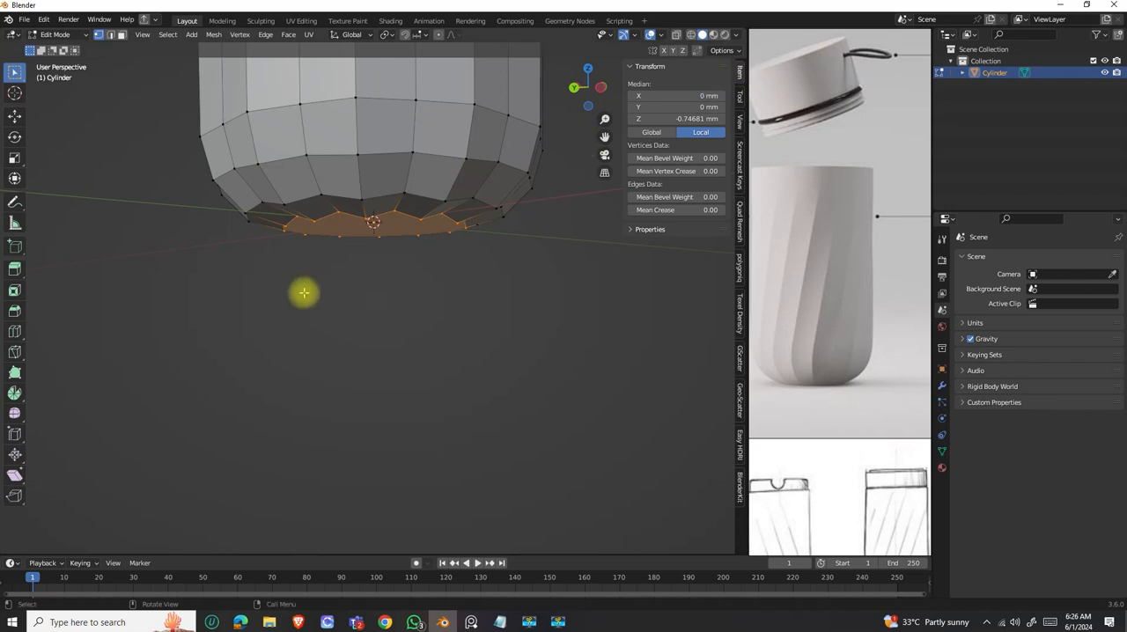
Check the base's shape in Object Mode, then flatten the bottom vertex ring in Edit Mode by scaling it to 0 along Z.
{"action": "key", "text": "Tab"}
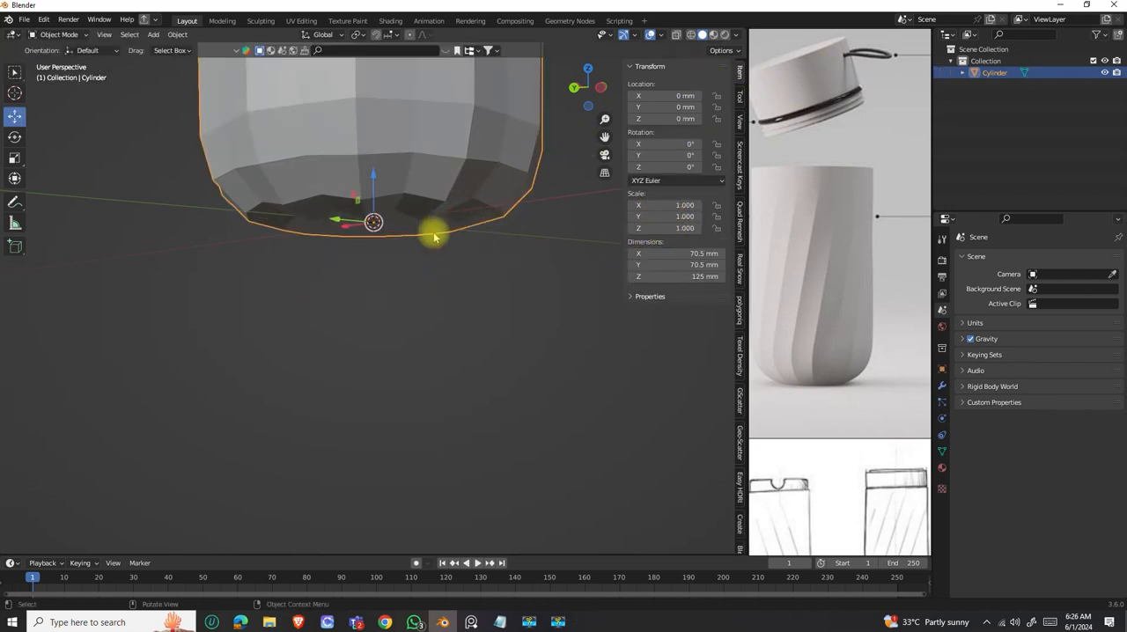
{"action": "scroll", "coordinate": [441, 264], "scroll_direction": "down", "scroll_amount": 3}
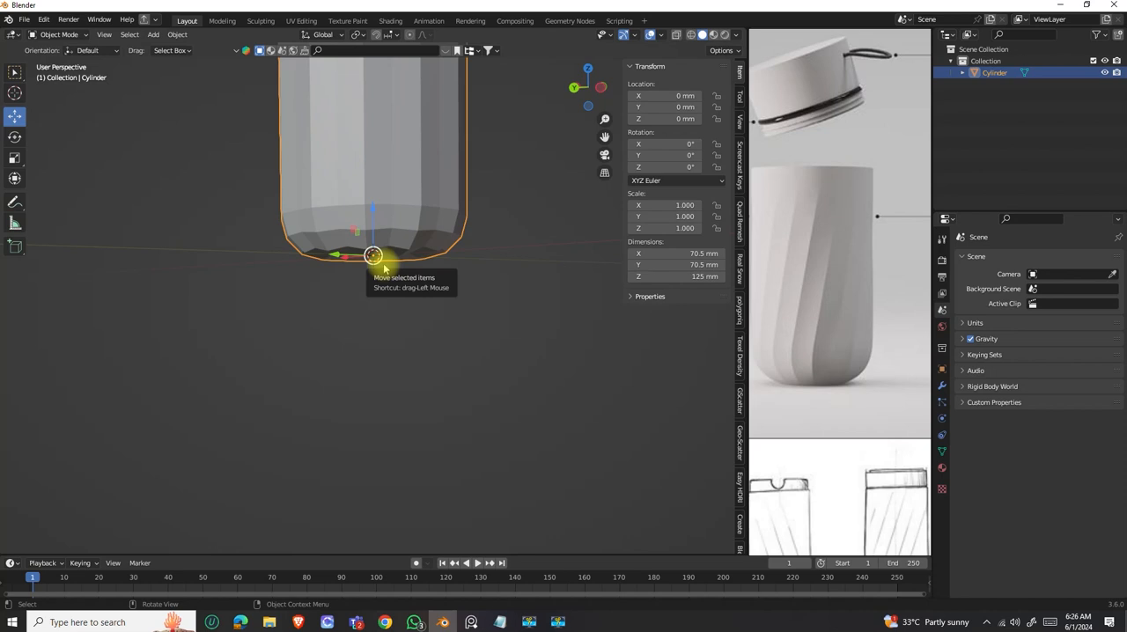
{"action": "key", "text": "Tab"}
{"action": "middle_click_drag", "start_coordinate": [390, 226], "coordinate": [406, 251]}
{"action": "scroll", "coordinate": [411, 234], "scroll_direction": "up", "scroll_amount": 3}
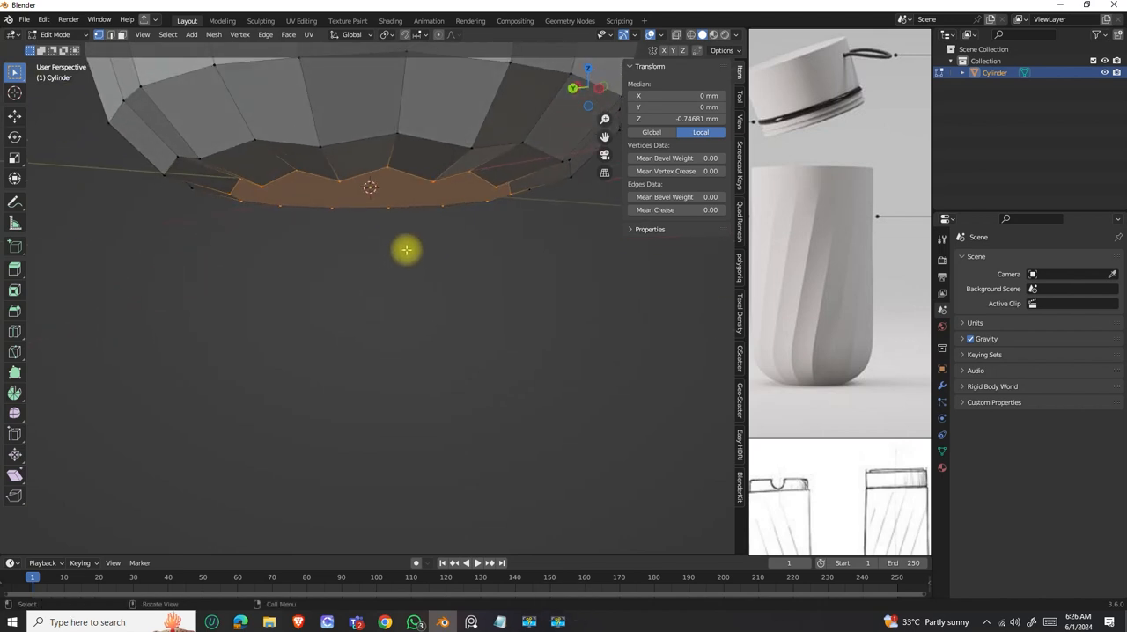
{"action": "key", "text": "s"}
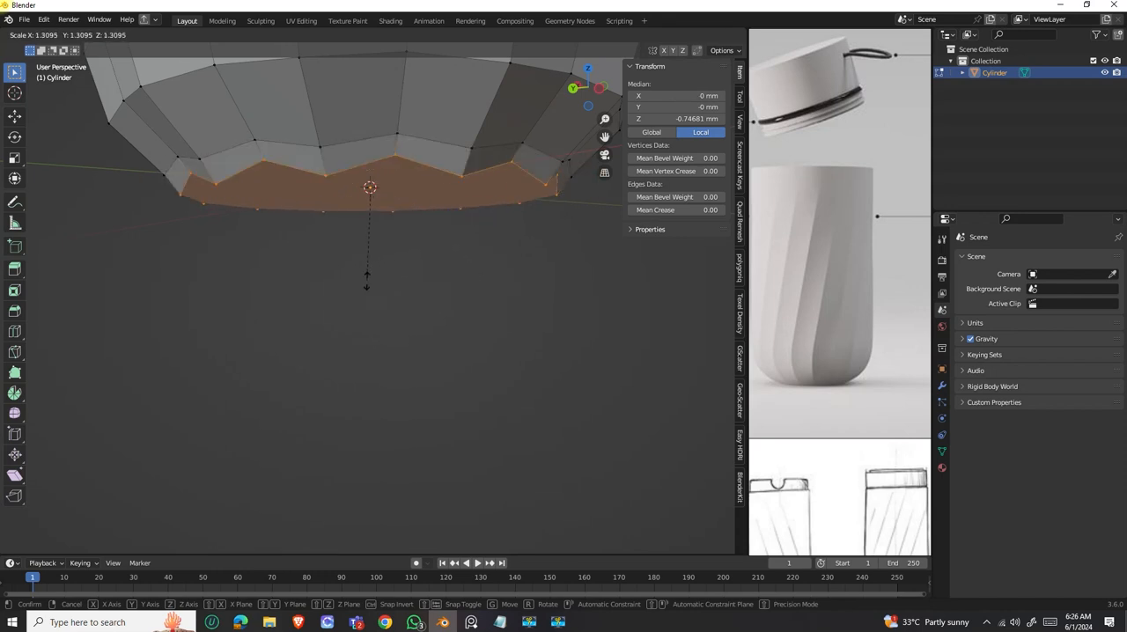
{"action": "key", "text": "z"}
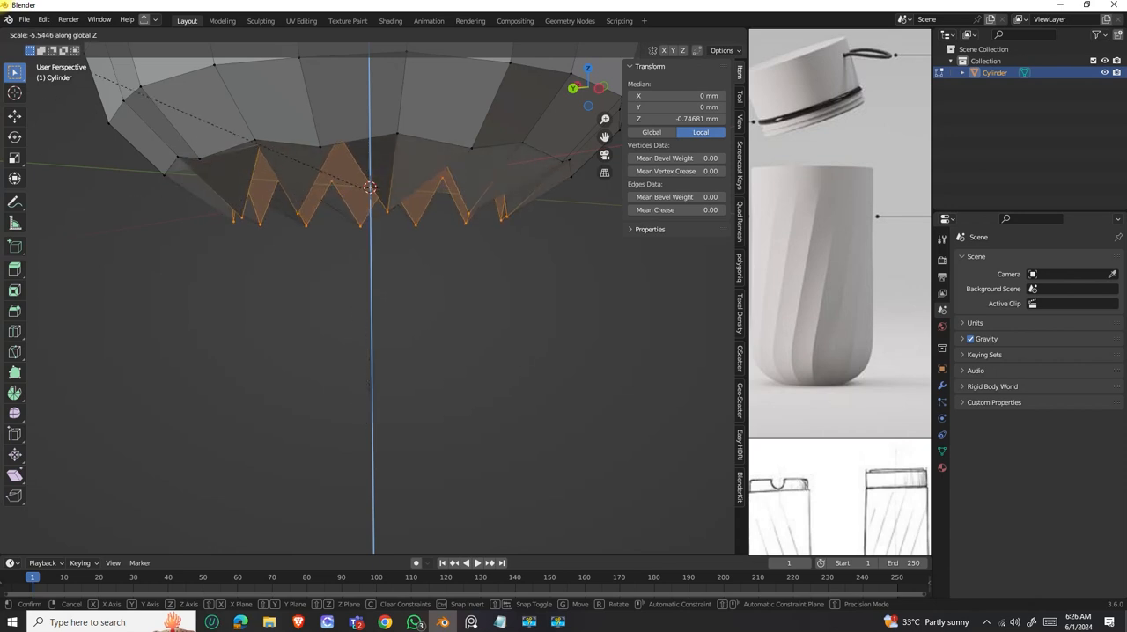
{"action": "key", "text": "ctrl"}
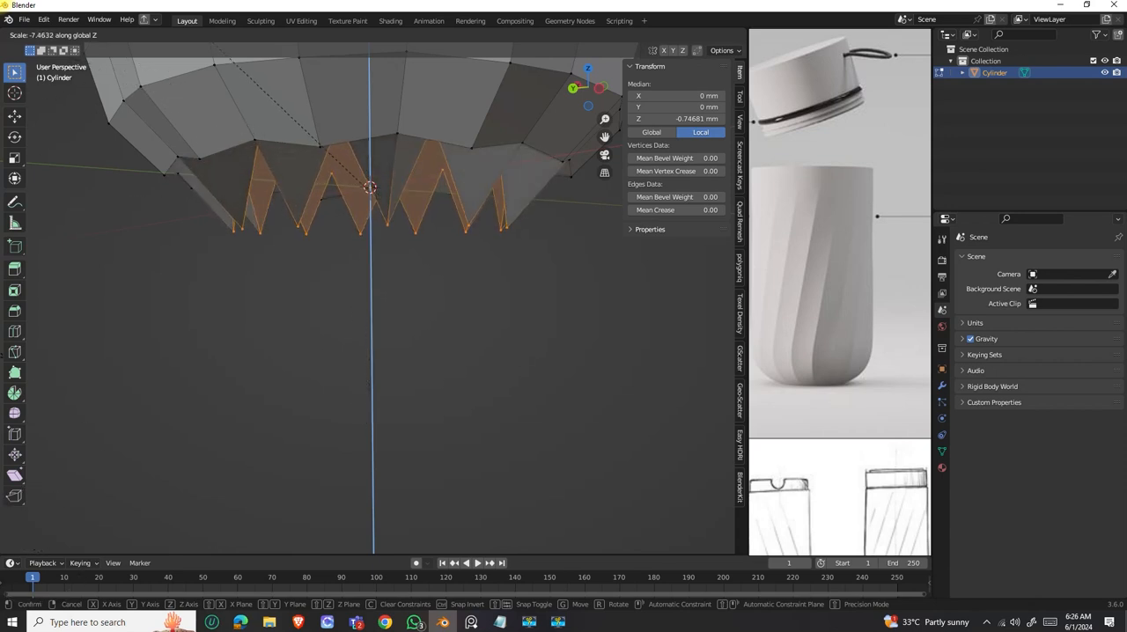
{"action": "key", "text": "ctrl"}
{"action": "key", "text": "ctrl"}
{"action": "key", "text": "ctrl"}
{"action": "key", "text": "ctrl"}
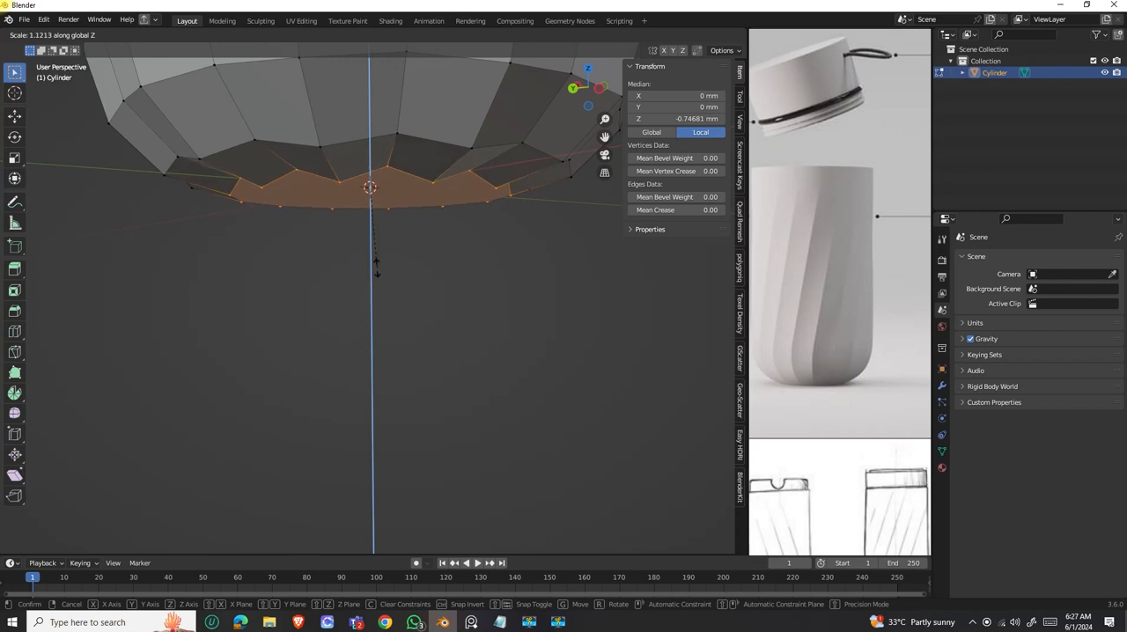
{"action": "type", "text": "0"}
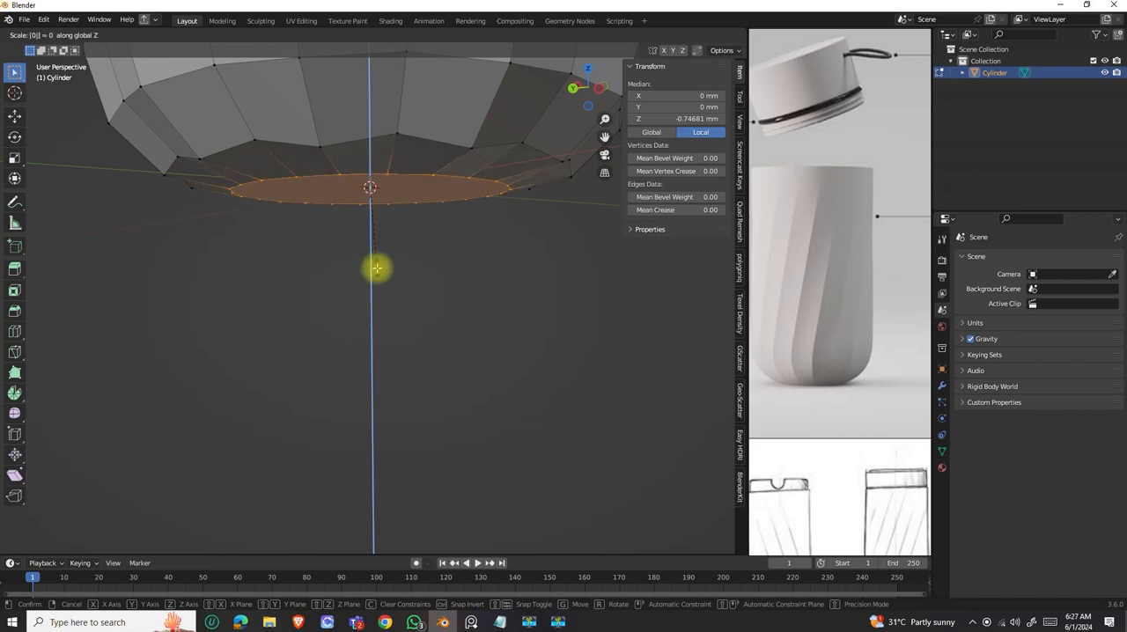
{"action": "key", "text": "Return"}
Select all vertices of the first ring above the bottom face, all the way around the bottle.
{"action": "middle_click_drag", "start_coordinate": [375, 264], "coordinate": [347, 252]}
{"action": "scroll", "coordinate": [814, 378], "scroll_direction": "up", "scroll_amount": 3}
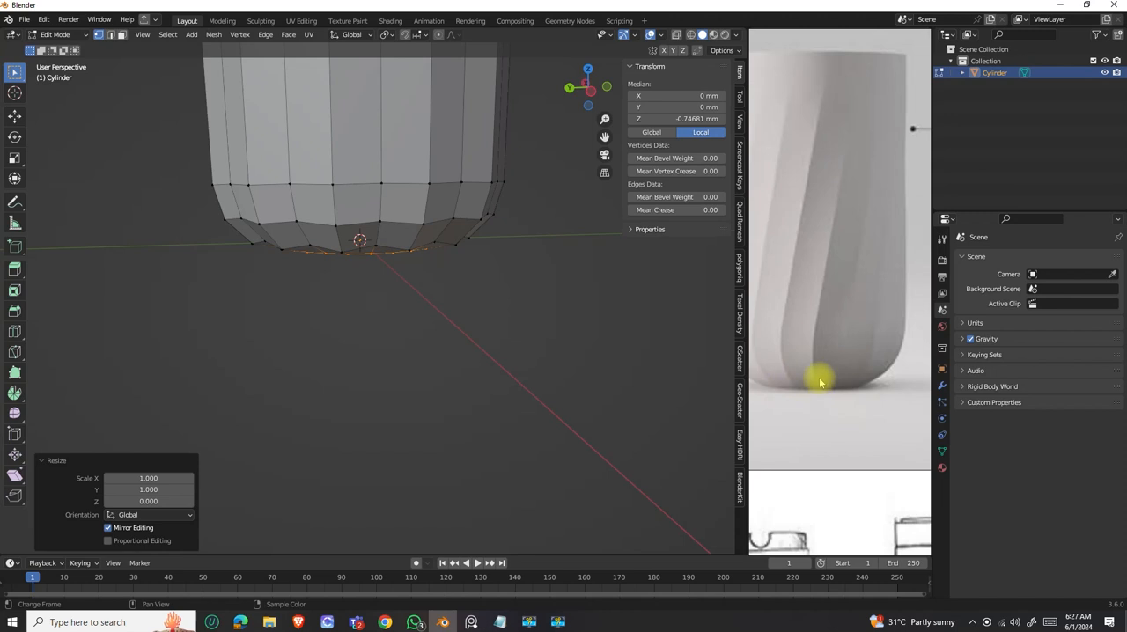
{"action": "middle_click_drag", "start_coordinate": [367, 254], "coordinate": [345, 167]}
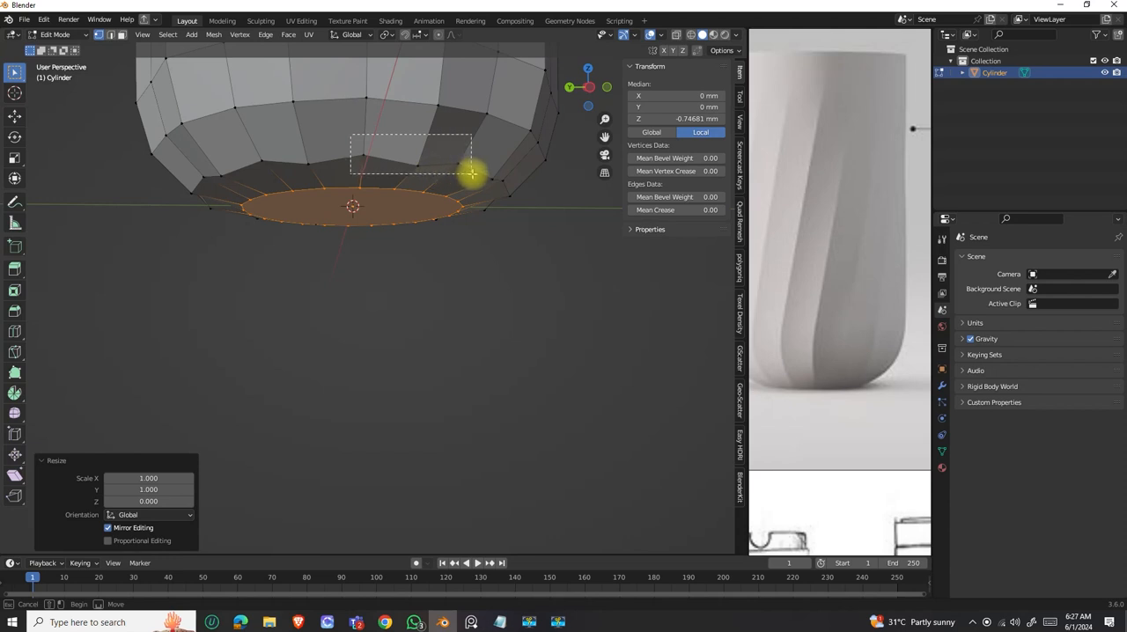
{"action": "left_click_drag", "start_coordinate": [471, 173], "coordinate": [471, 174]}
{"action": "left_click_drag", "start_coordinate": [194, 154], "coordinate": [315, 178]}
{"action": "middle_click_drag", "start_coordinate": [315, 179], "coordinate": [393, 172]}
{"action": "left_click_drag", "start_coordinate": [413, 167], "coordinate": [413, 167]}
{"action": "middle_click_drag", "start_coordinate": [319, 166], "coordinate": [328, 136]}
{"action": "left_click", "coordinate": [440, 181]}
{"action": "left_click_drag", "start_coordinate": [321, 158], "coordinate": [462, 177], "text": "shift"}
{"action": "middle_click_drag", "start_coordinate": [375, 184], "coordinate": [450, 176]}
{"action": "left_click_drag", "start_coordinate": [294, 142], "coordinate": [352, 181], "text": "shift"}
{"action": "middle_click_drag", "start_coordinate": [352, 181], "coordinate": [249, 156]}
{"action": "left_click_drag", "start_coordinate": [260, 156], "coordinate": [364, 179], "text": "shift"}
{"action": "middle_click_drag", "start_coordinate": [302, 171], "coordinate": [381, 168]}
{"action": "left_click_drag", "start_coordinate": [289, 126], "coordinate": [367, 146], "text": "shift"}
{"action": "middle_click_drag", "start_coordinate": [367, 146], "coordinate": [401, 239]}
Reduce the height zigzag of the first ring above the bottom face by scaling it to 0.5 along Z.
{"action": "key", "text": "s"}
{"action": "key", "text": "z"}
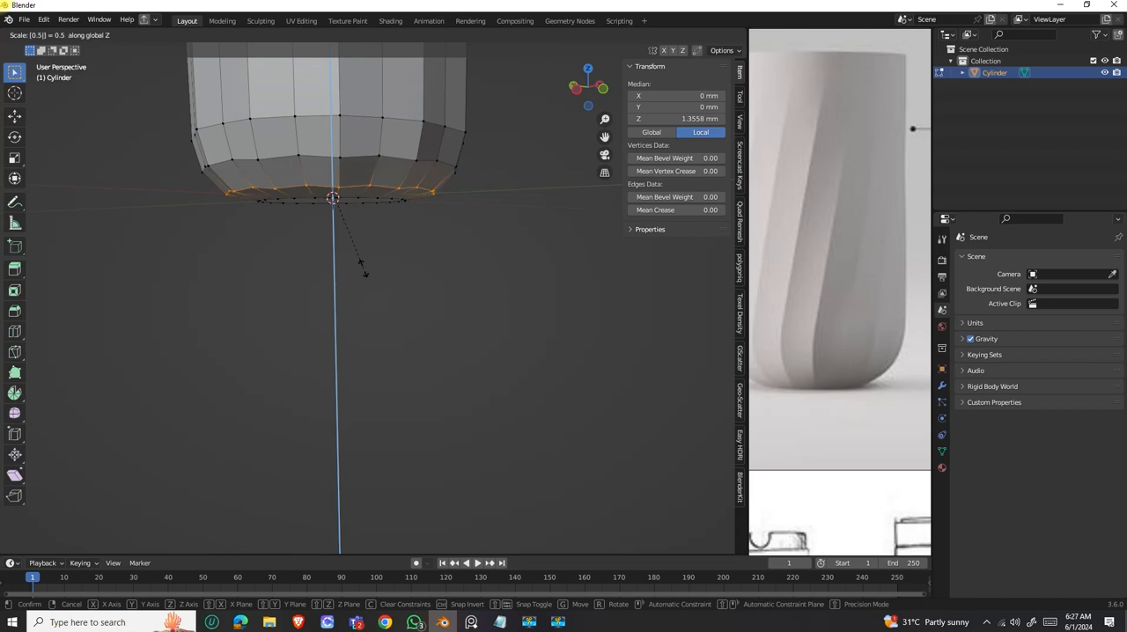
{"action": "left_click", "coordinate": [366, 271]}
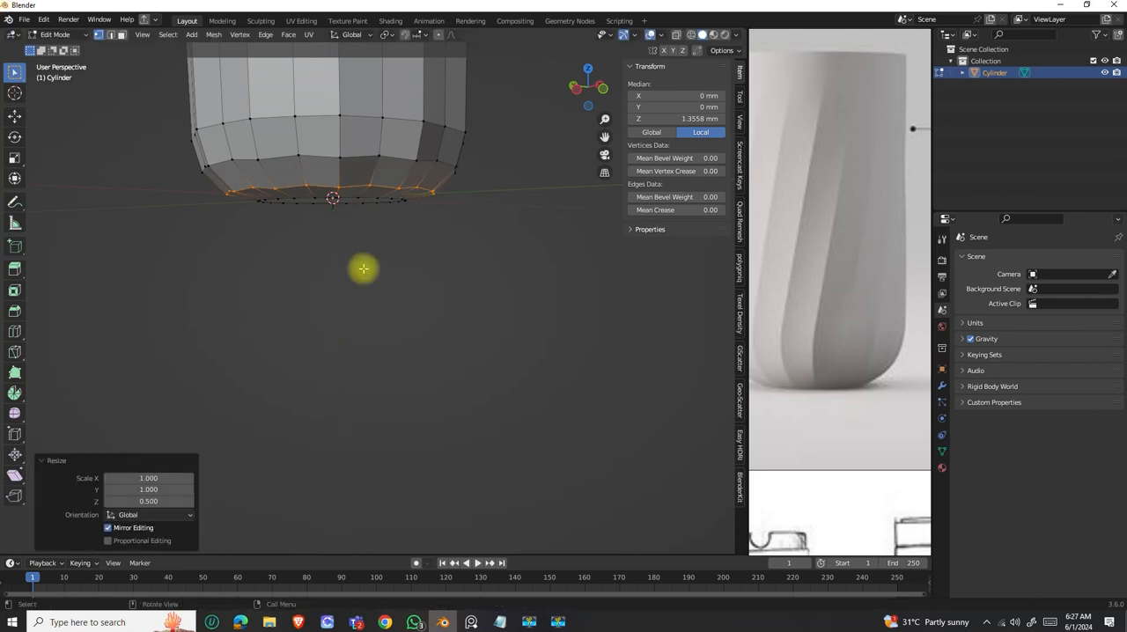
Select all vertices of the second ring above the bottom face, all the way around the bottle.
{"action": "mouse_move", "coordinate": [365, 171]}
{"action": "middle_mouse_down"}
{"action": "mouse_move", "coordinate": [396, 208]}
{"action": "mouse_move", "coordinate": [326, 141]}
{"action": "mouse_move", "coordinate": [340, 186]}
{"action": "mouse_move", "coordinate": [327, 211]}
{"action": "mouse_move", "coordinate": [367, 165]}
{"action": "mouse_move", "coordinate": [373, 185]}
{"action": "middle_mouse_up"}
{"action": "left_click_drag", "start_coordinate": [409, 179], "coordinate": [411, 180]}
{"action": "middle_click_drag", "start_coordinate": [335, 176], "coordinate": [392, 178]}
{"action": "left_click_drag", "start_coordinate": [279, 139], "coordinate": [405, 185], "text": "shift"}
{"action": "middle_click_drag", "start_coordinate": [341, 179], "coordinate": [313, 133]}
{"action": "left_click_drag", "start_coordinate": [440, 171], "coordinate": [441, 170]}
{"action": "middle_click_drag", "start_coordinate": [340, 176], "coordinate": [368, 171]}
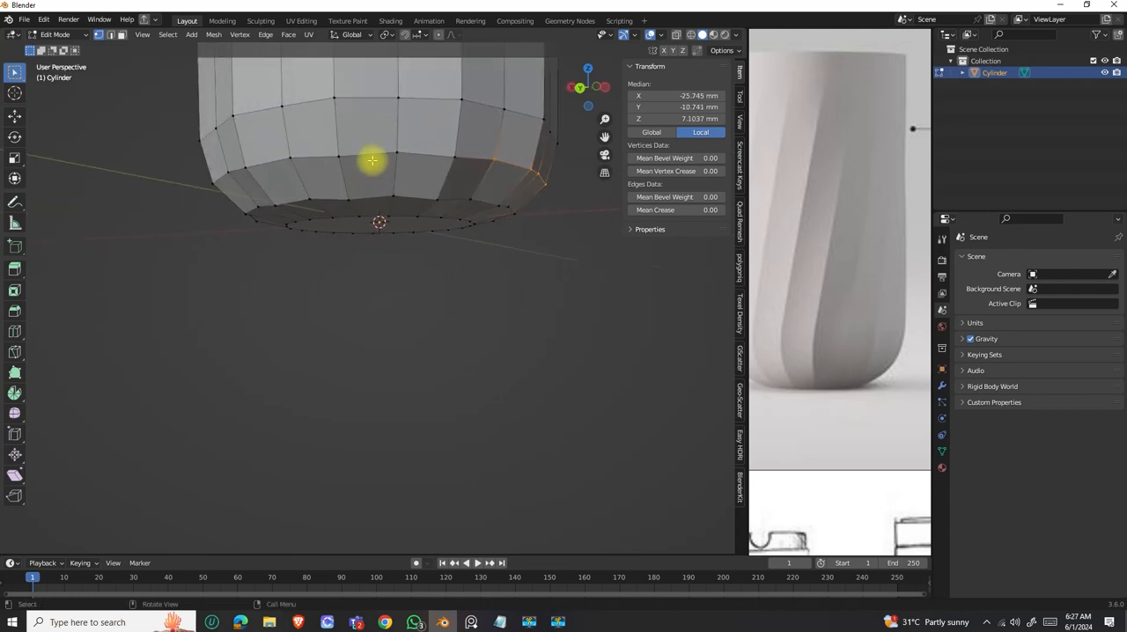
{"action": "left_click_drag", "start_coordinate": [451, 160], "coordinate": [451, 160]}
{"action": "middle_click_drag", "start_coordinate": [372, 177], "coordinate": [345, 141]}
{"action": "left_click_drag", "start_coordinate": [351, 143], "coordinate": [488, 176]}
{"action": "middle_click_drag", "start_coordinate": [358, 184], "coordinate": [347, 156]}
{"action": "left_click_drag", "start_coordinate": [479, 187], "coordinate": [487, 183]}
{"action": "middle_click_drag", "start_coordinate": [487, 183], "coordinate": [316, 160]}
{"action": "left_click_drag", "start_coordinate": [444, 185], "coordinate": [445, 186]}
{"action": "middle_click_drag", "start_coordinate": [445, 186], "coordinate": [289, 158]}
{"action": "left_click_drag", "start_coordinate": [282, 159], "coordinate": [386, 181]}
{"action": "middle_click_drag", "start_coordinate": [407, 198], "coordinate": [403, 199]}
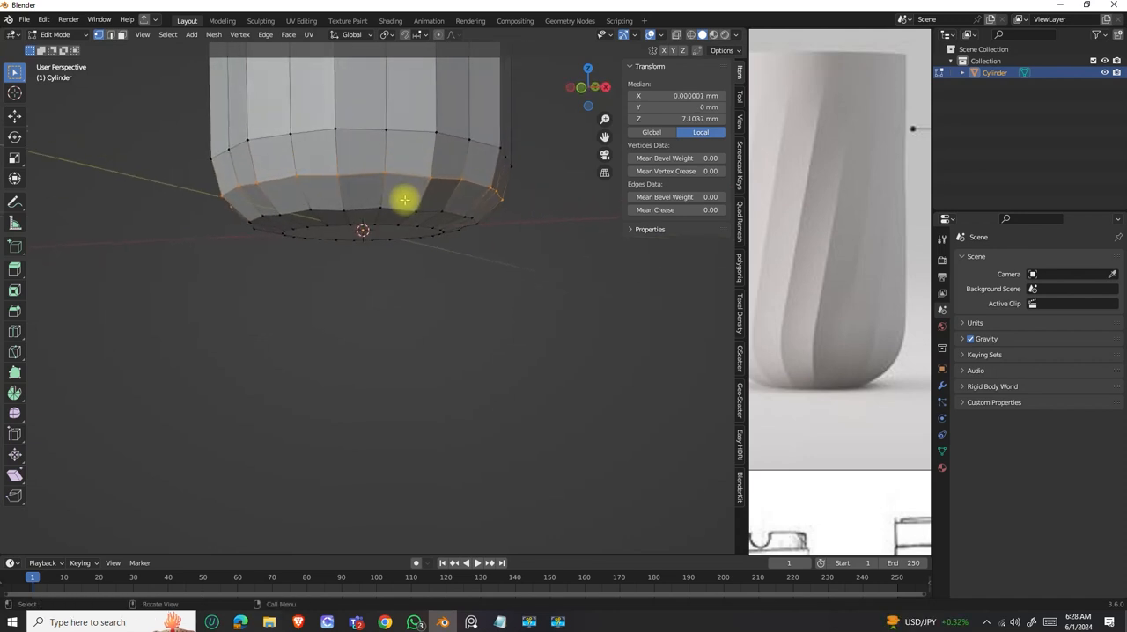
Scale the second ring above the bottom face to 0.7 along Z and compare the body with the reference render.
{"action": "key", "text": "s"}
{"action": "key", "text": "z"}
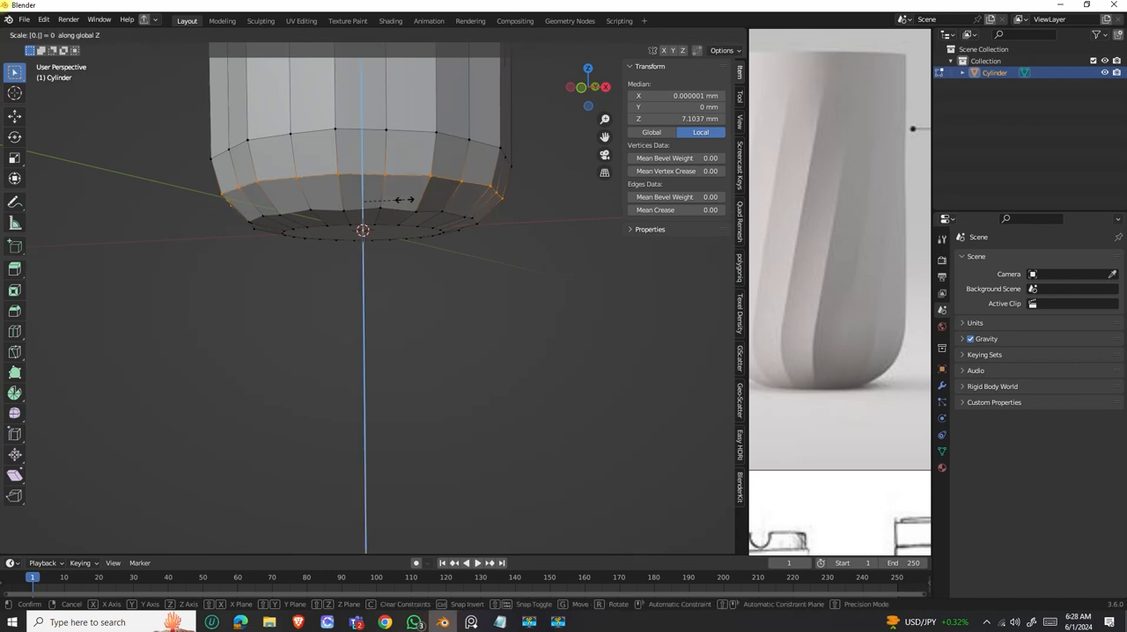
{"action": "left_click", "coordinate": [404, 200]}
{"action": "mouse_move", "coordinate": [470, 134]}
{"action": "middle_mouse_down"}
{"action": "mouse_move", "coordinate": [516, 138]}
{"action": "mouse_move", "coordinate": [435, 143]}
{"action": "mouse_move", "coordinate": [466, 191]}
{"action": "mouse_move", "coordinate": [420, 224]}
{"action": "mouse_move", "coordinate": [407, 300]}
{"action": "mouse_move", "coordinate": [402, 257]}
{"action": "mouse_move", "coordinate": [405, 327]}
{"action": "mouse_move", "coordinate": [382, 256]}
{"action": "mouse_move", "coordinate": [380, 279]}
{"action": "mouse_move", "coordinate": [244, 237]}
{"action": "mouse_move", "coordinate": [322, 267]}
{"action": "mouse_move", "coordinate": [362, 179]}
{"action": "mouse_move", "coordinate": [355, 231]}
{"action": "mouse_move", "coordinate": [392, 254]}
{"action": "mouse_move", "coordinate": [390, 230]}
{"action": "mouse_move", "coordinate": [414, 234]}
{"action": "middle_mouse_up"}
{"action": "scroll", "coordinate": [390, 247], "scroll_direction": "up", "scroll_amount": 3}
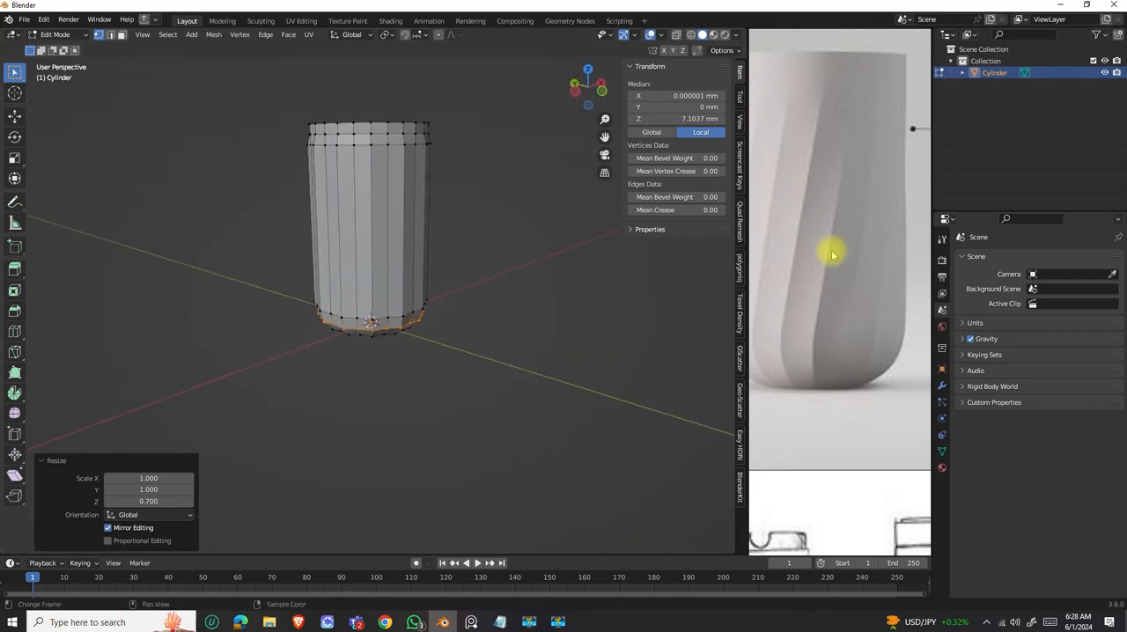
{"action": "scroll", "coordinate": [831, 251], "scroll_direction": "down", "scroll_amount": 3}
{"action": "middle_click_drag", "start_coordinate": [350, 210], "coordinate": [402, 259]}
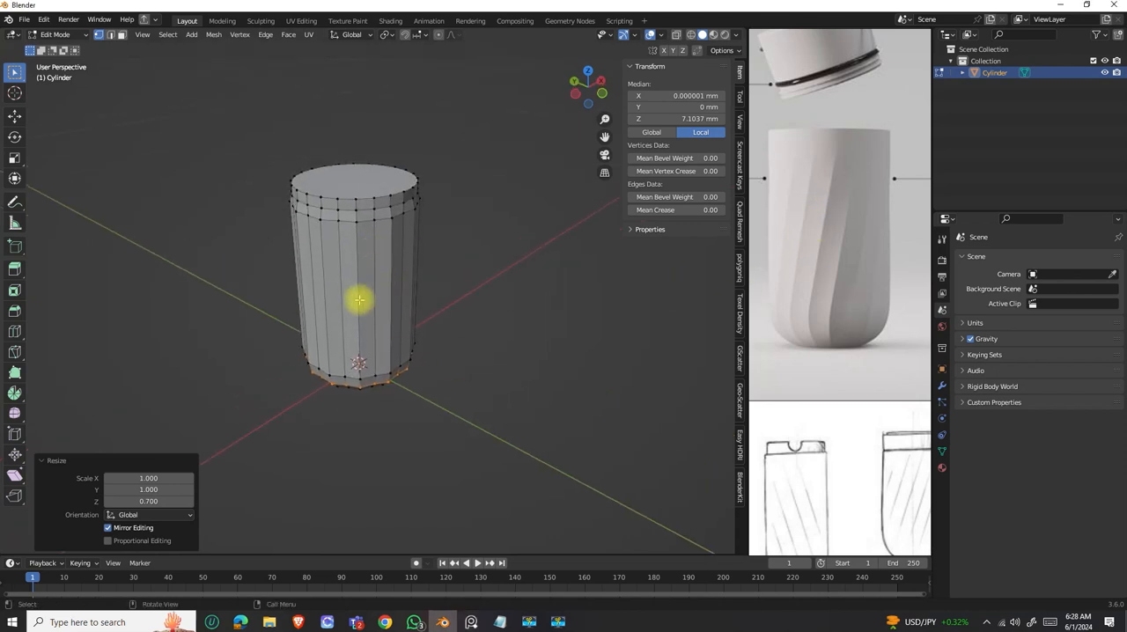
{"action": "middle_click_drag", "start_coordinate": [355, 320], "coordinate": [362, 203]}
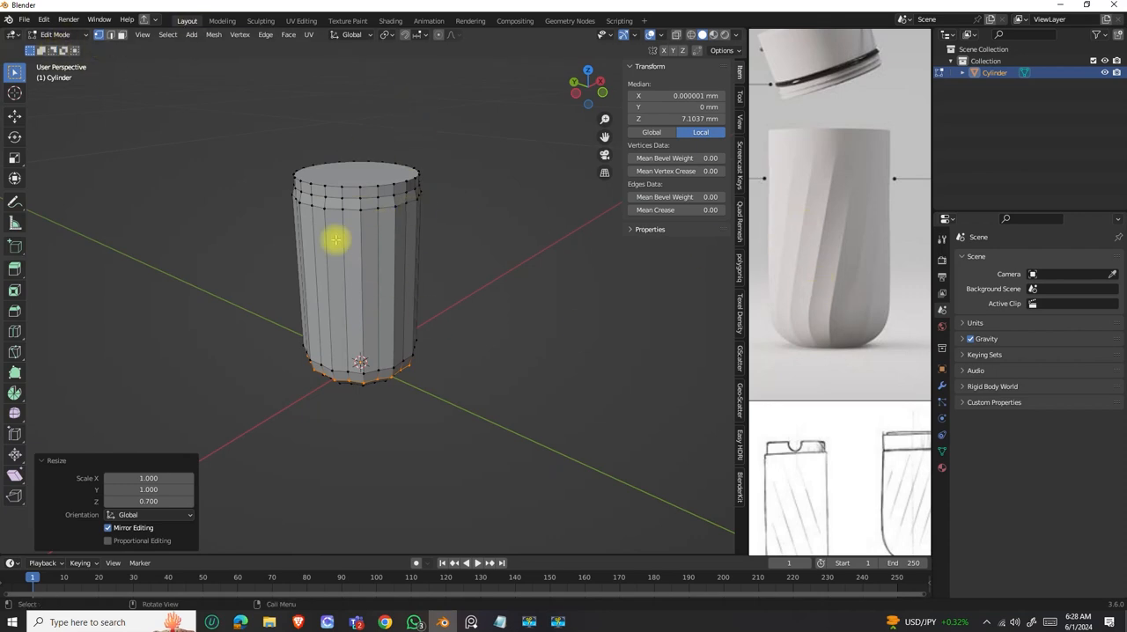
Return to Object Mode, start saving the file and create a folder named "Youtube TUT" on drive D for it.
{"action": "key", "text": "Tab"}
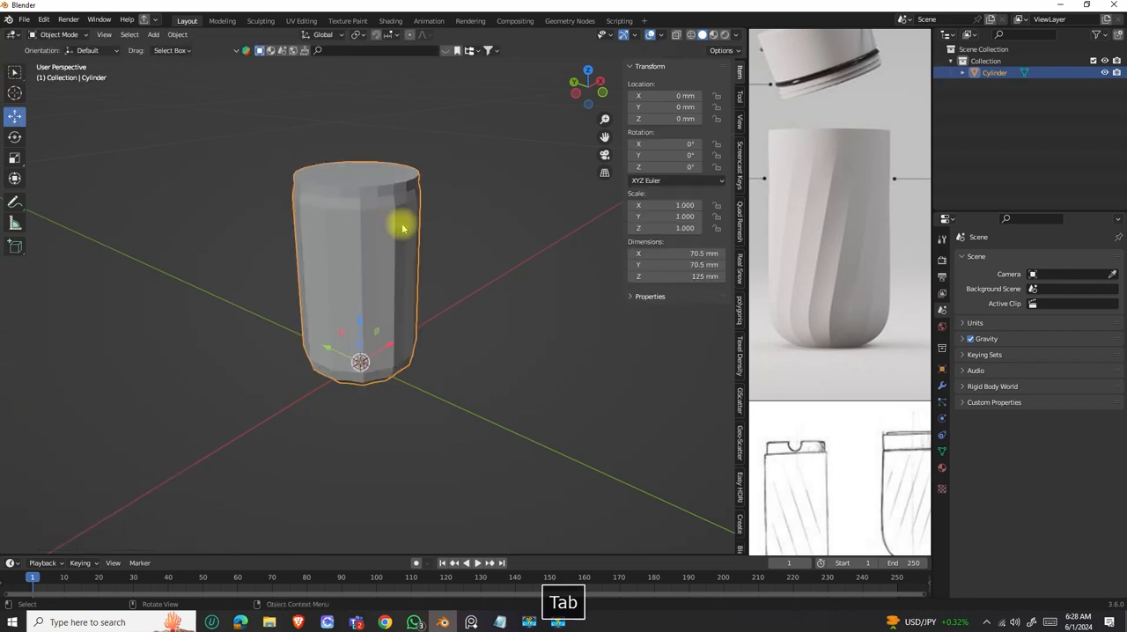
{"action": "key", "text": "ctrl+s"}
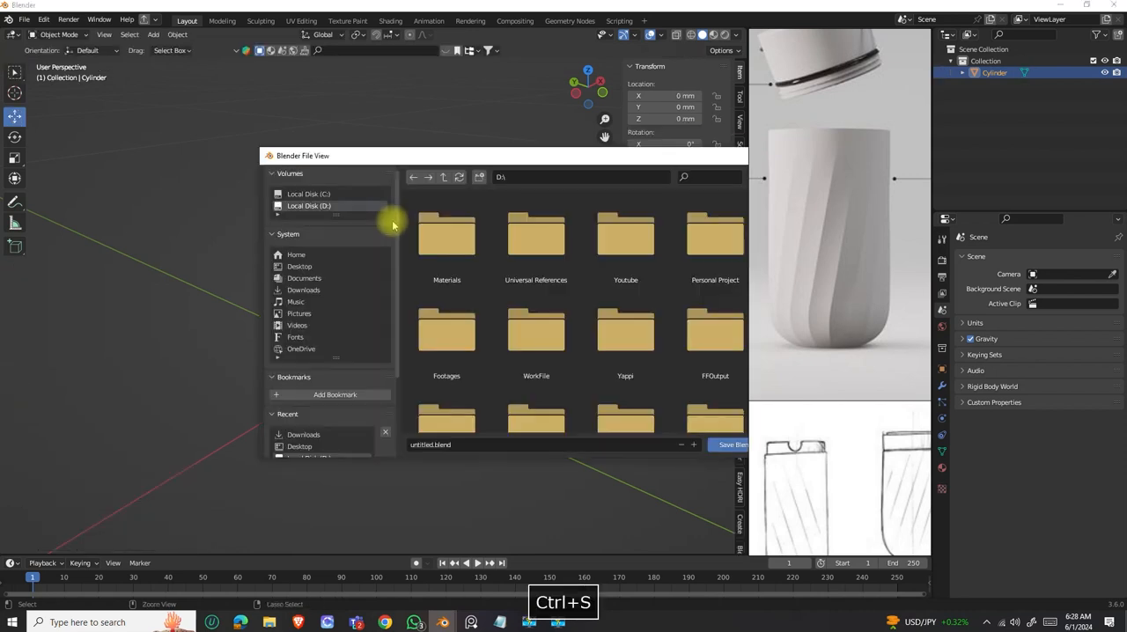
{"action": "scroll", "coordinate": [396, 229], "scroll_direction": "down", "scroll_amount": 5}
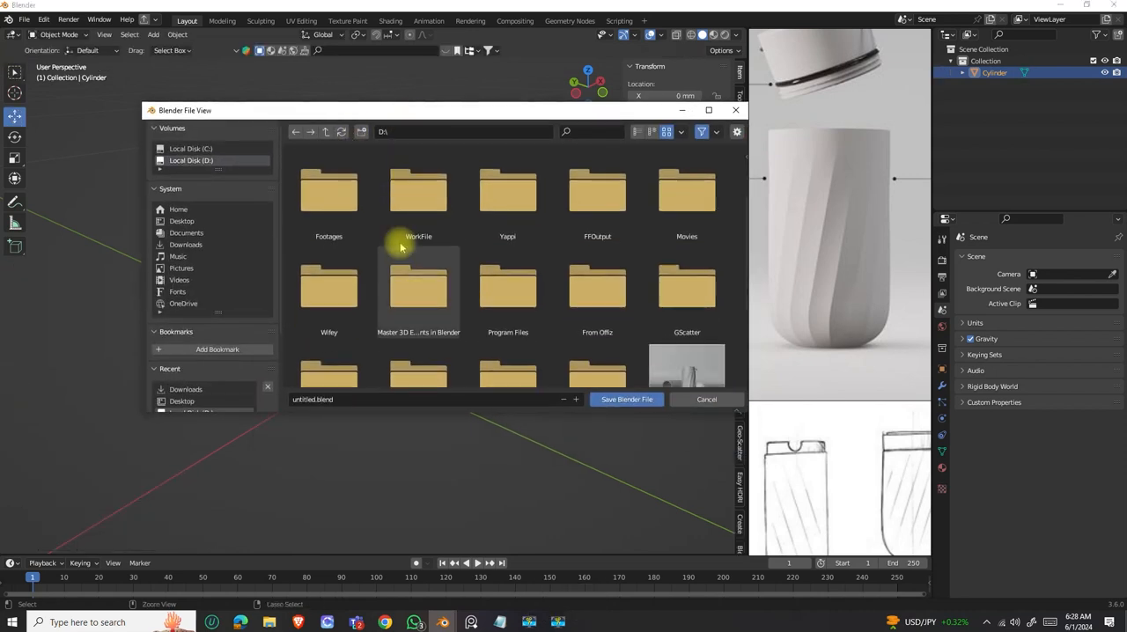
{"action": "scroll", "coordinate": [493, 291], "scroll_direction": "down", "scroll_amount": 1}
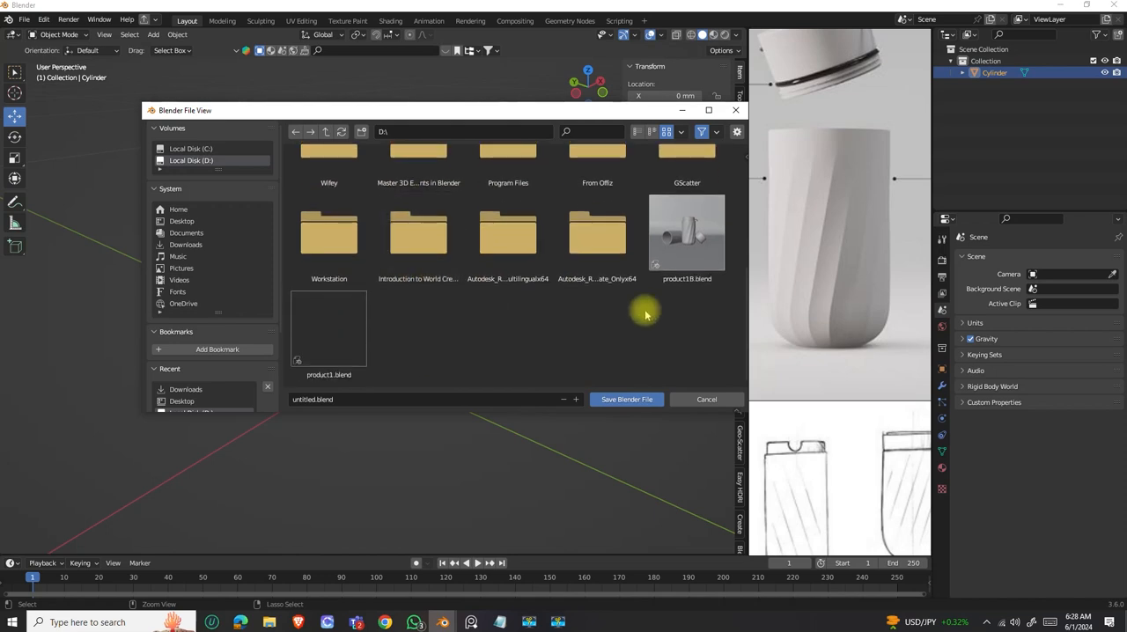
{"action": "scroll", "coordinate": [461, 244], "scroll_direction": "up", "scroll_amount": 4}
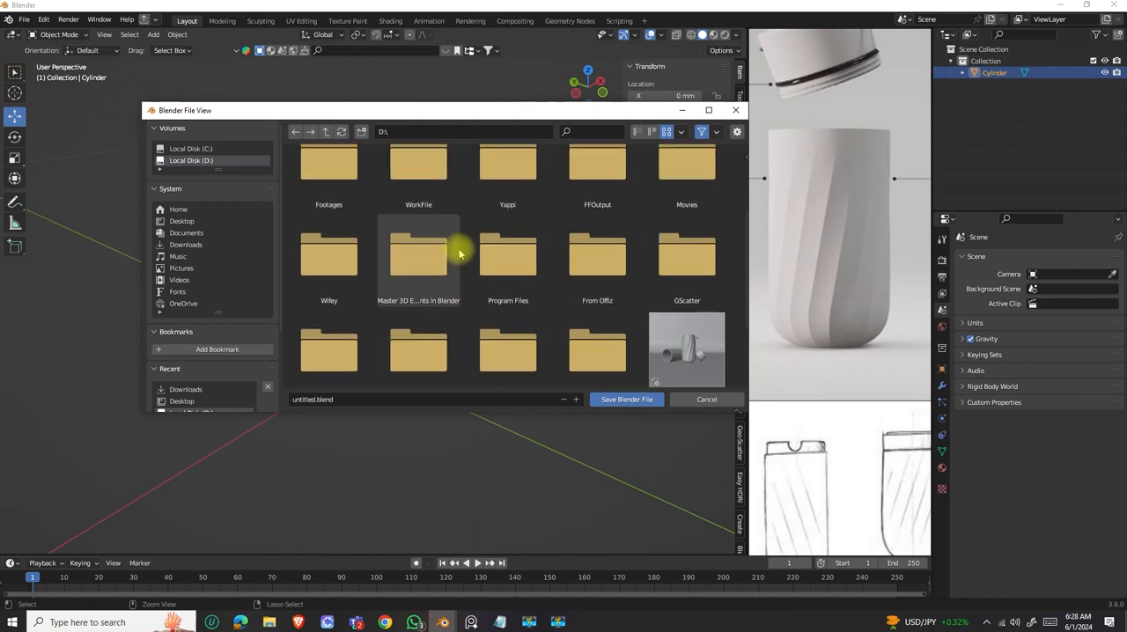
{"action": "left_click", "coordinate": [359, 131]}
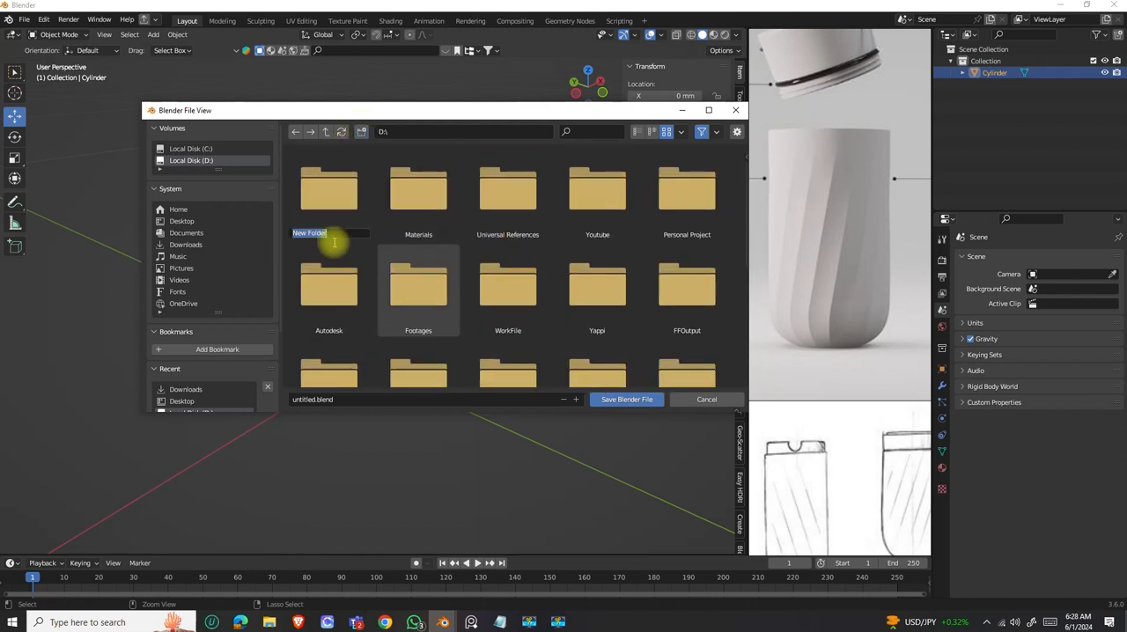
{"action": "type", "text": "Youtube TUT"}
{"action": "key", "text": "Return"}
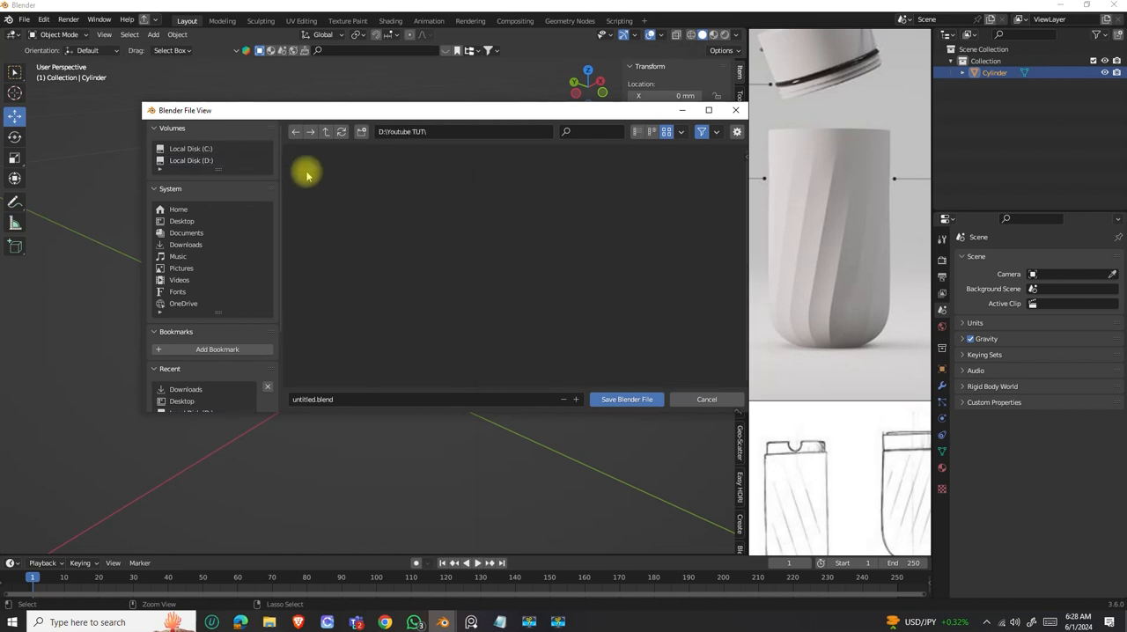
Create a "Product01" subfolder inside "Youtube TUT" and save the file there as Mesh01.blend.
{"action": "left_click", "coordinate": [361, 132]}
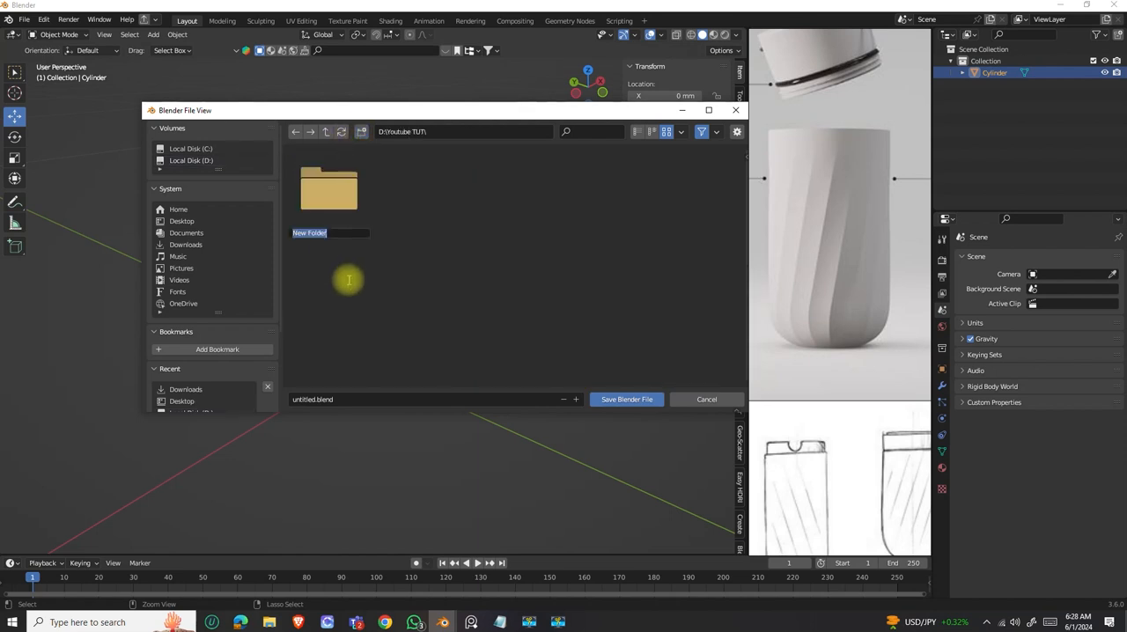
{"action": "type", "text": "Product01"}
{"action": "key", "text": "Return"}
{"action": "left_click", "coordinate": [317, 399]}
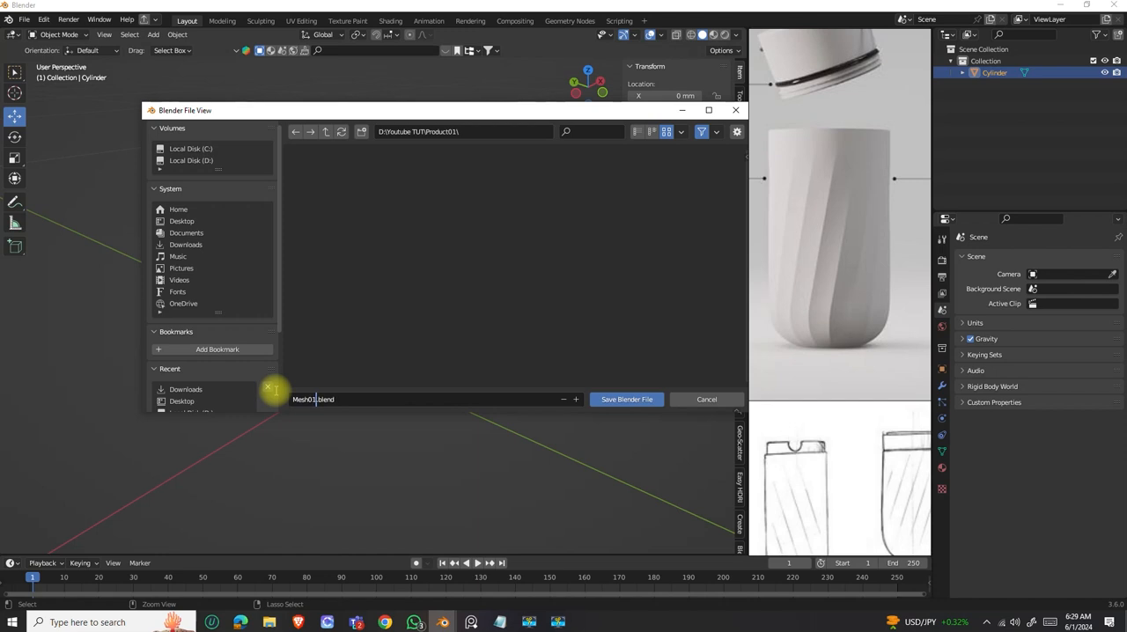
{"action": "left_click", "coordinate": [642, 398]}
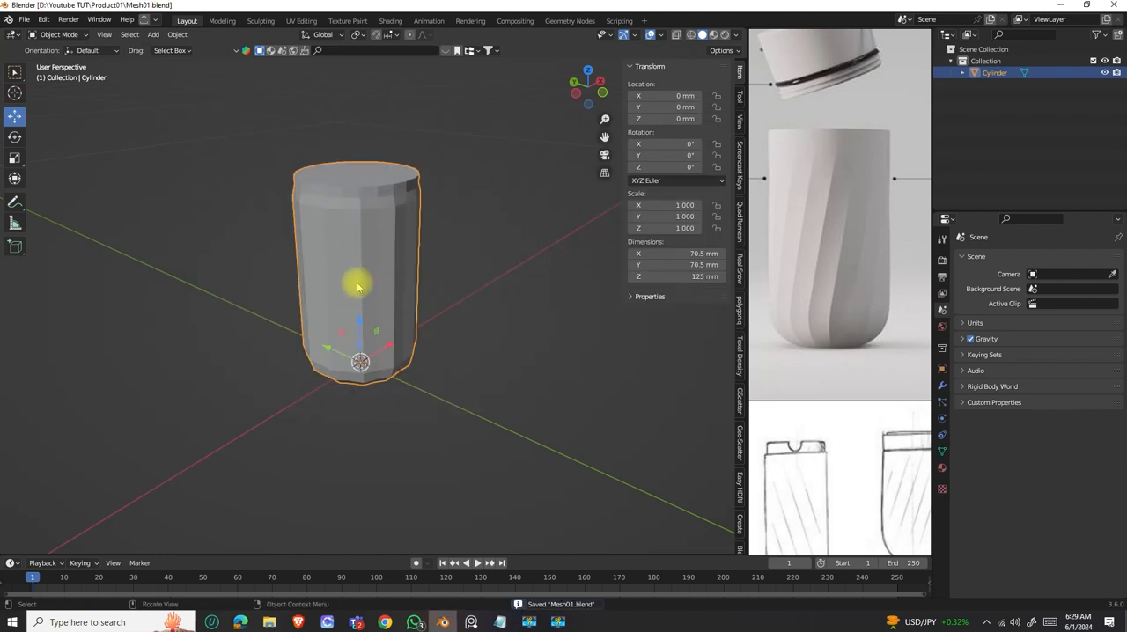
Add a Subdivision Surface modifier to the bottle body.
{"action": "middle_click_drag", "start_coordinate": [334, 284], "coordinate": [360, 265]}
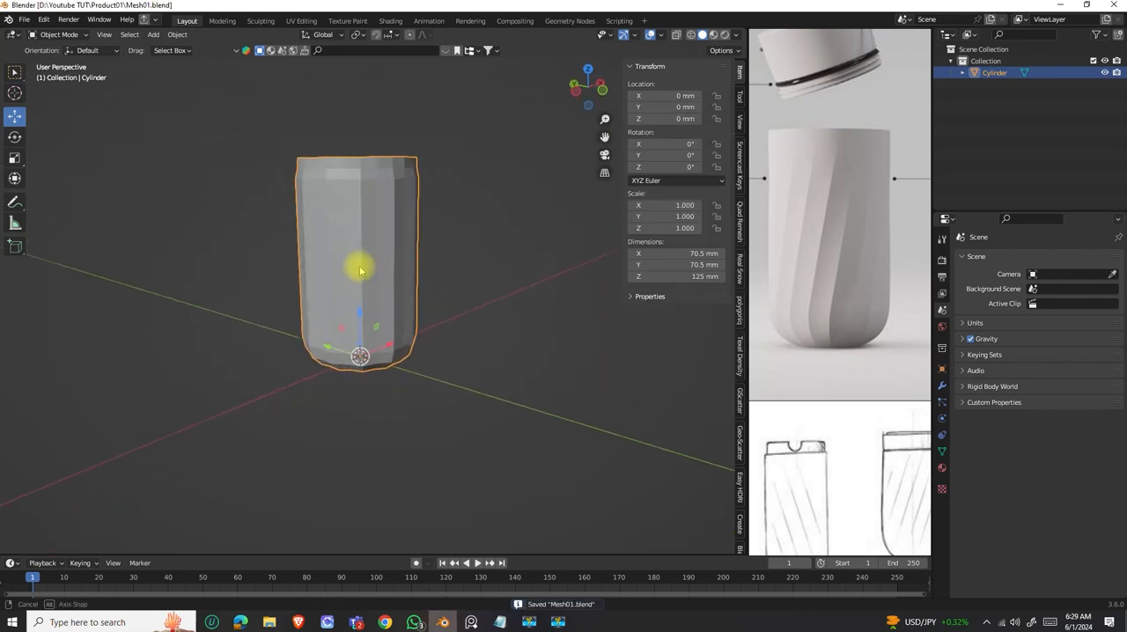
{"action": "left_click", "coordinate": [942, 385]}
{"action": "left_click", "coordinate": [1003, 259]}
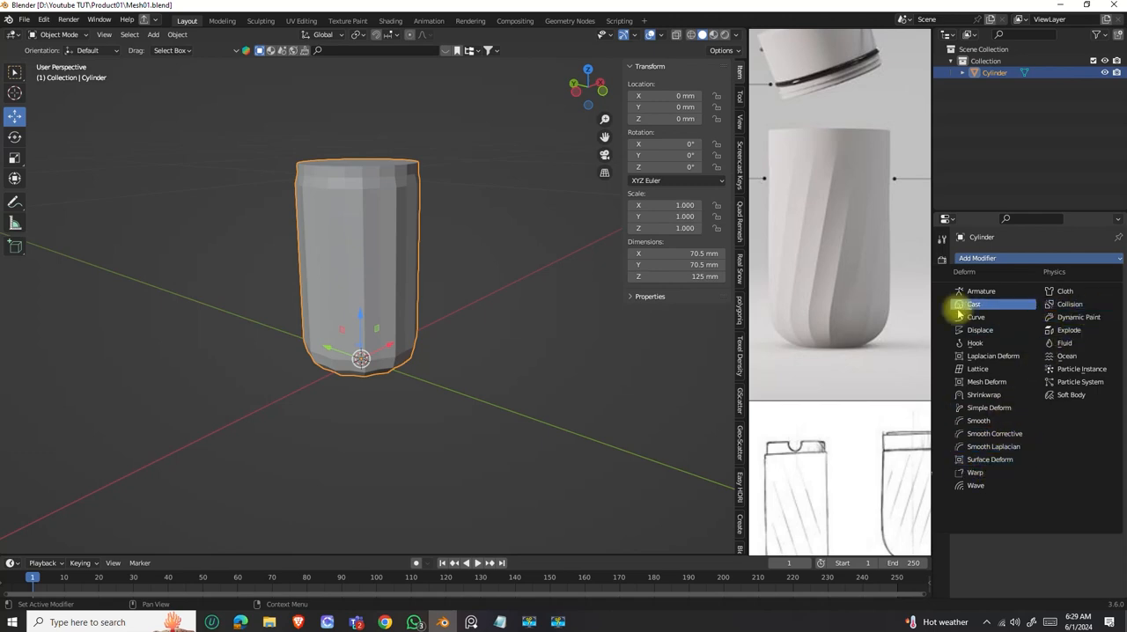
{"action": "left_click_drag", "start_coordinate": [898, 234], "coordinate": [675, 244]}
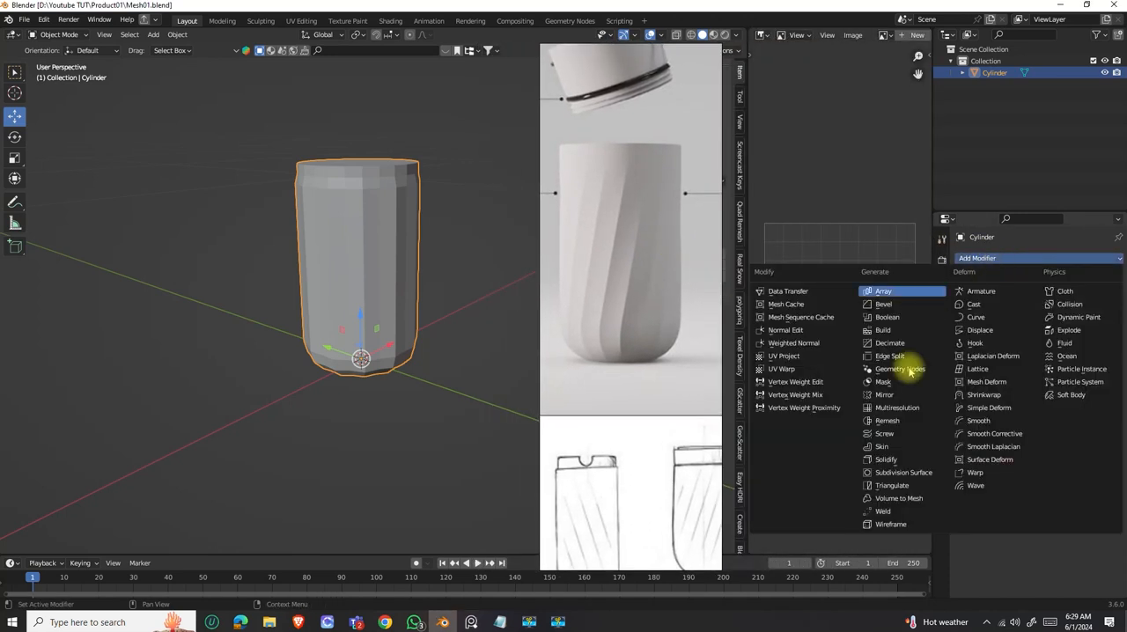
{"action": "left_click", "coordinate": [900, 473]}
{"action": "left_click_drag", "start_coordinate": [653, 298], "coordinate": [862, 280]}
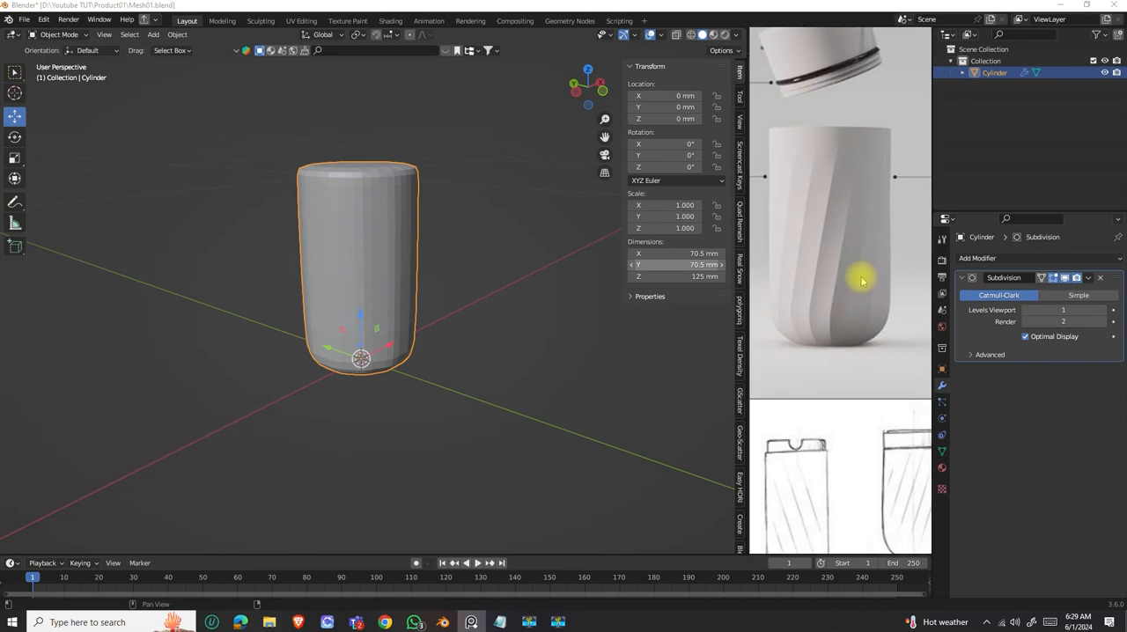
Compare the smoothed body with the reference render and set the Subdivision modifier's viewport level to 2.
{"action": "middle_click_drag", "start_coordinate": [361, 221], "coordinate": [403, 308]}
{"action": "scroll", "coordinate": [428, 261], "scroll_direction": "down", "scroll_amount": 3}
{"action": "scroll", "coordinate": [475, 286], "scroll_direction": "up", "scroll_amount": 3}
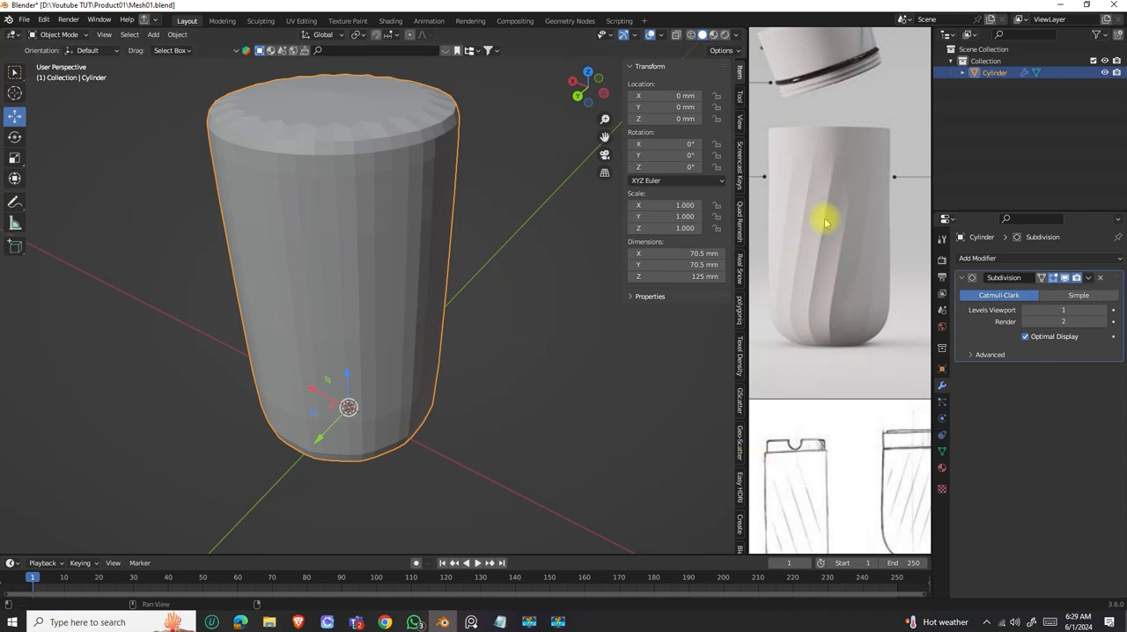
{"action": "middle_click_drag", "start_coordinate": [383, 284], "coordinate": [467, 282]}
{"action": "scroll", "coordinate": [373, 275], "scroll_direction": "up", "scroll_amount": 4}
{"action": "scroll", "coordinate": [390, 302], "scroll_direction": "down", "scroll_amount": 3}
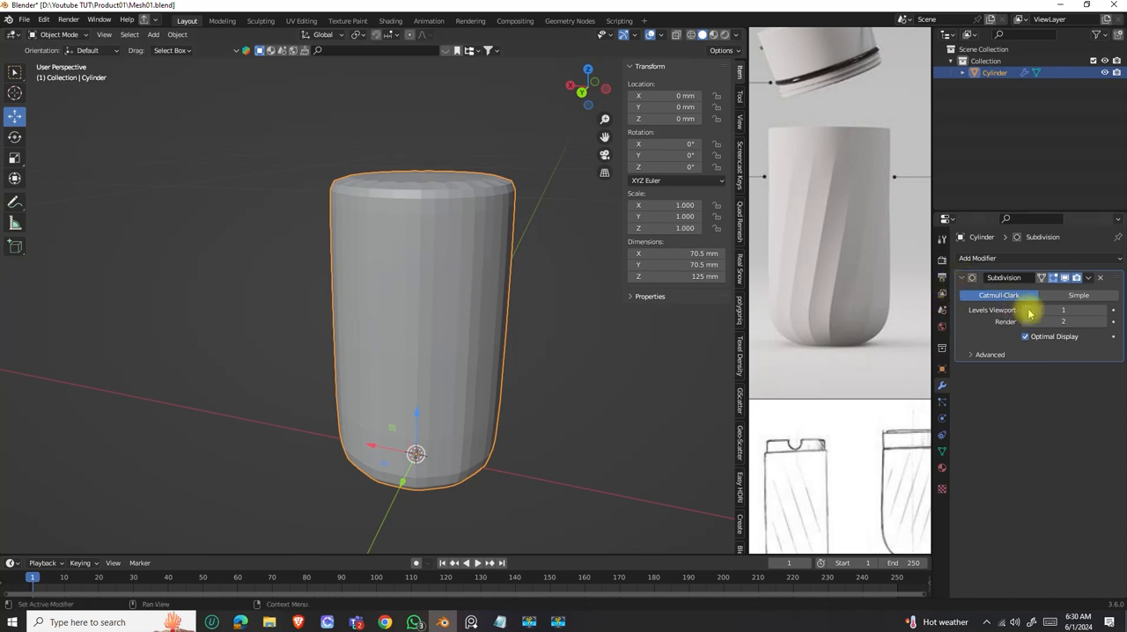
{"action": "left_click", "coordinate": [1103, 310]}
{"action": "middle_click_drag", "start_coordinate": [444, 307], "coordinate": [493, 333]}
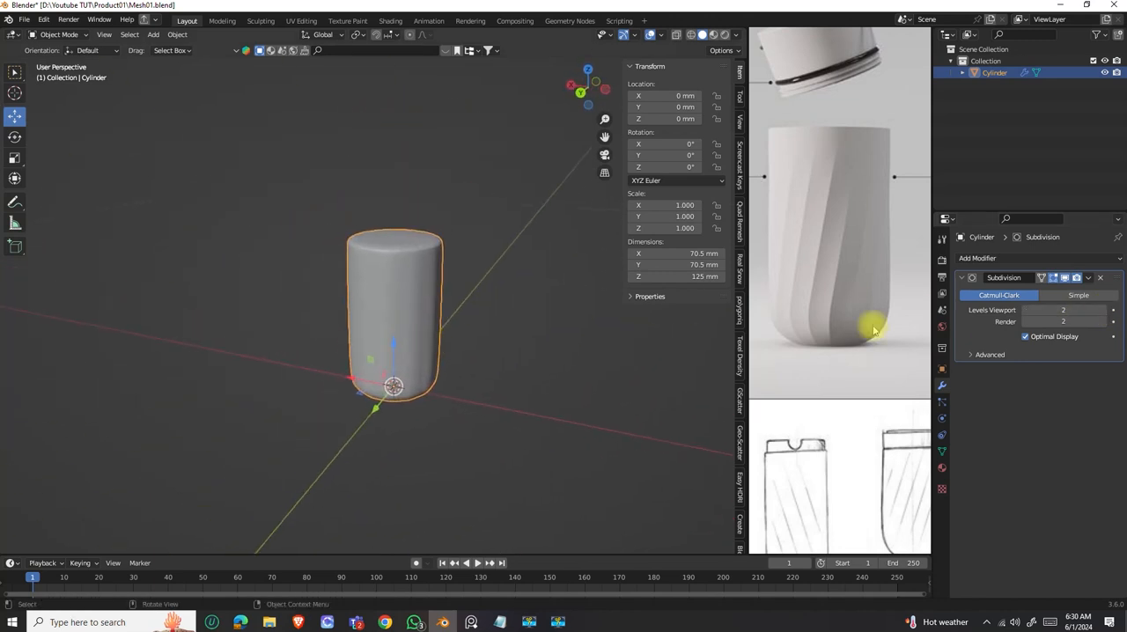
Add a Bevel modifier to the body and try moving it above the Subdivision modifier in the stack.
{"action": "left_click", "coordinate": [1000, 261]}
{"action": "key", "text": "b"}
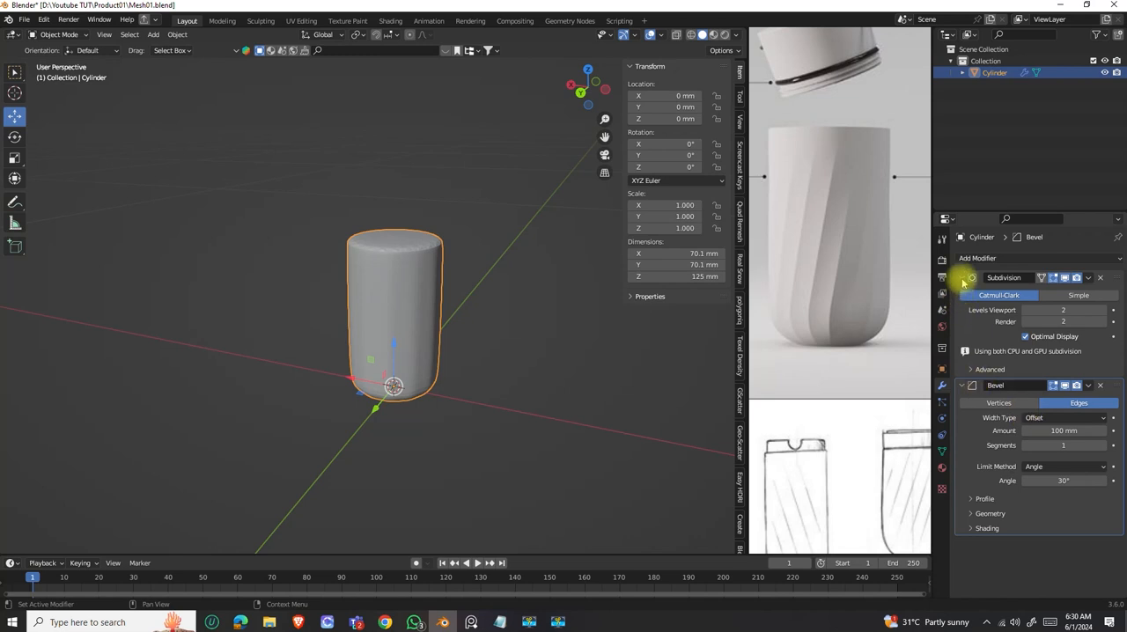
{"action": "left_click", "coordinate": [970, 280]}
{"action": "scroll", "coordinate": [373, 265], "scroll_direction": "up", "scroll_amount": 2}
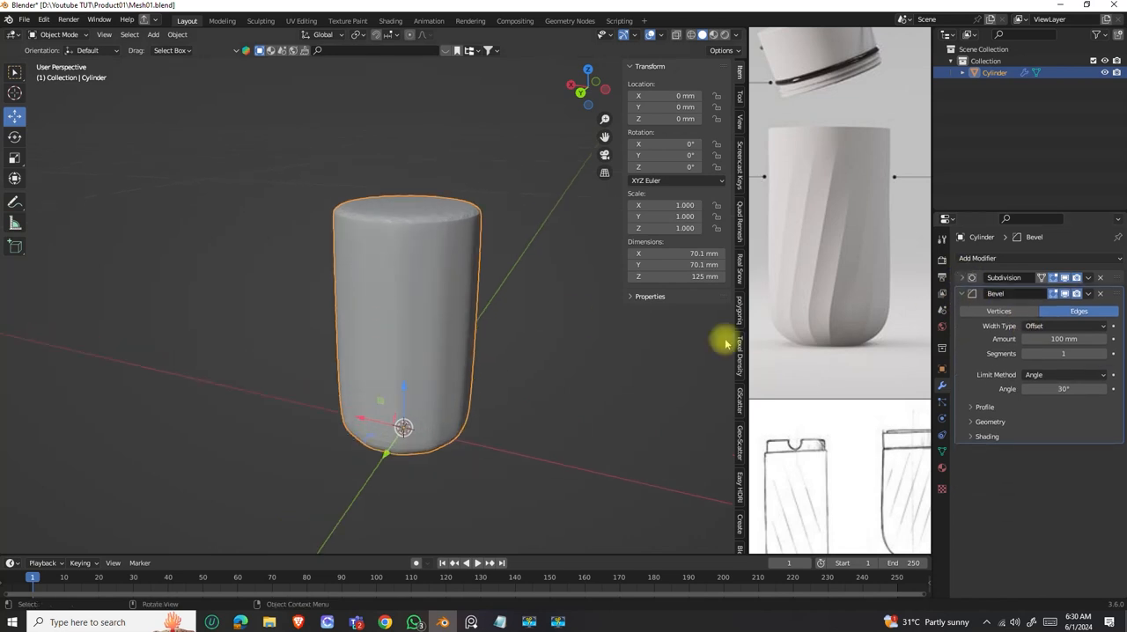
{"action": "left_click", "coordinate": [969, 298]}
{"action": "left_click_drag", "start_coordinate": [1118, 297], "coordinate": [1108, 266]}
{"action": "middle_click_drag", "start_coordinate": [479, 312], "coordinate": [458, 290]}
{"action": "left_click_drag", "start_coordinate": [1119, 297], "coordinate": [1114, 266]}
{"action": "mouse_move", "coordinate": [409, 324]}
{"action": "middle_mouse_down"}
{"action": "mouse_move", "coordinate": [447, 361]}
{"action": "mouse_move", "coordinate": [443, 342]}
{"action": "mouse_move", "coordinate": [388, 326]}
{"action": "middle_mouse_up"}
{"action": "left_click", "coordinate": [963, 294]}
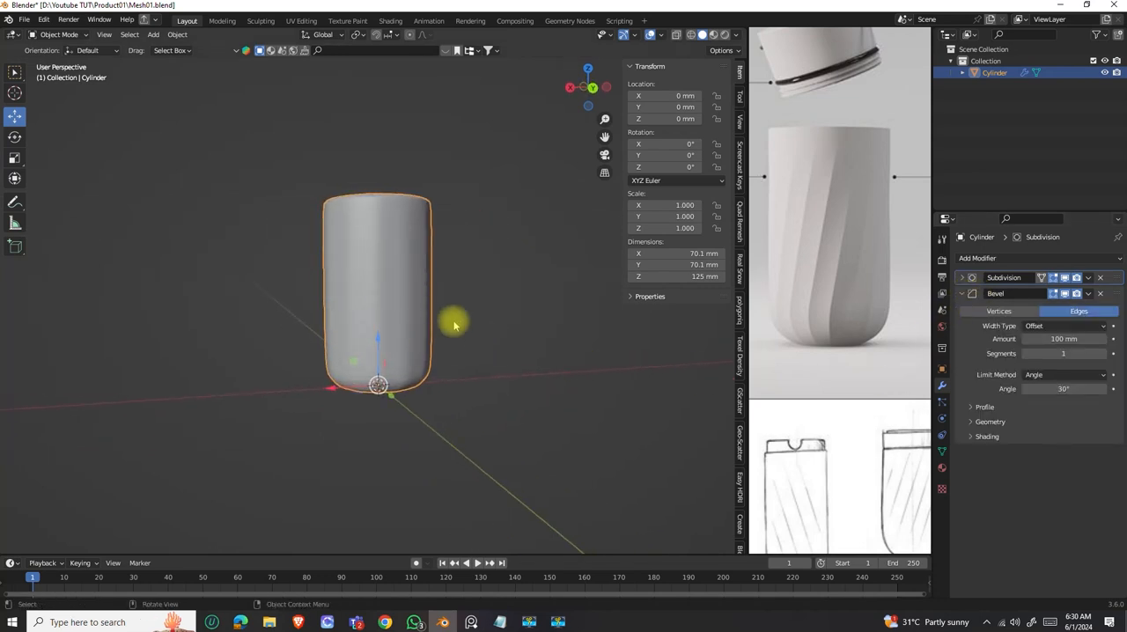
Enter Edit Mode on the body, remove the Bevel modifier and turn off the Subdivision modifier's Edit Mode display.
{"action": "scroll", "coordinate": [378, 279], "scroll_direction": "up", "scroll_amount": 4}
{"action": "middle_click_drag", "start_coordinate": [382, 305], "coordinate": [461, 162]}
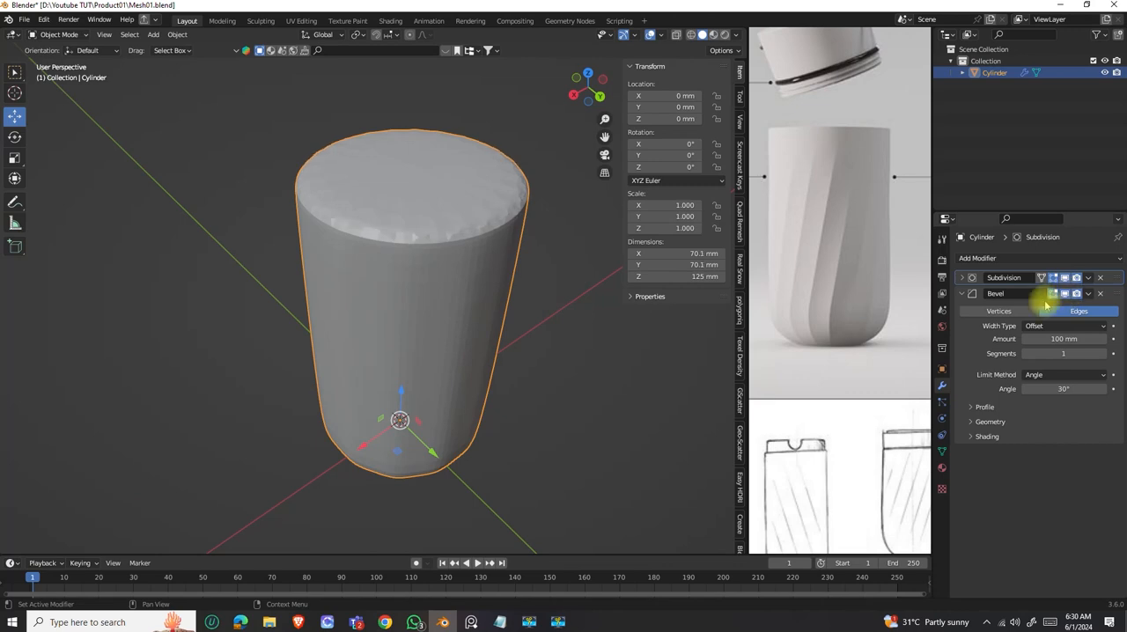
{"action": "middle_click_drag", "start_coordinate": [387, 230], "coordinate": [428, 272]}
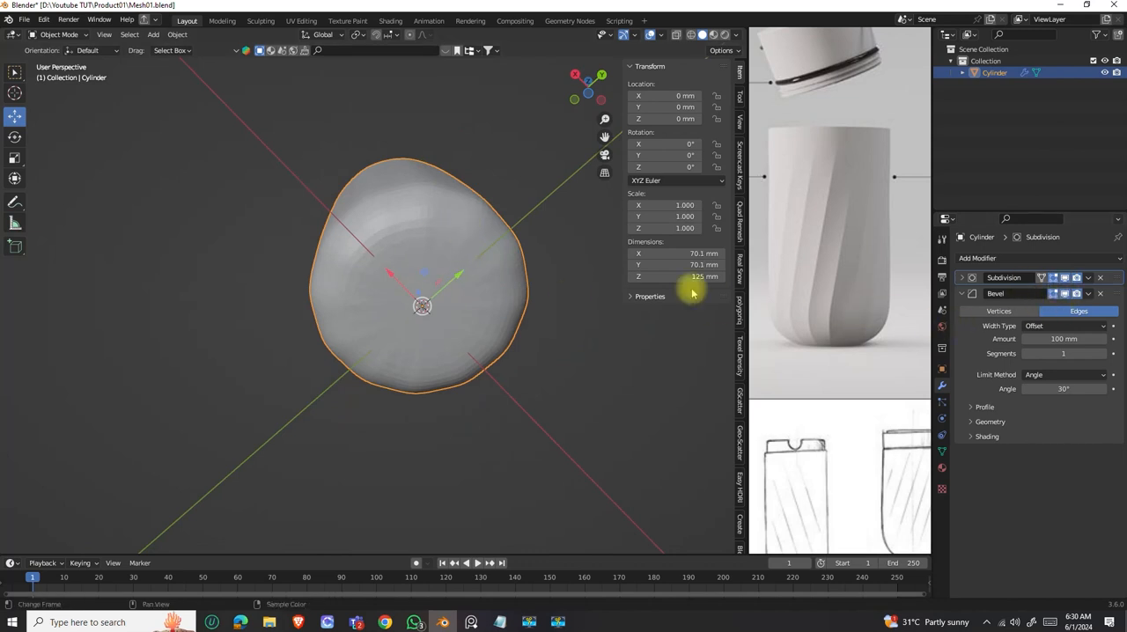
{"action": "middle_click_drag", "start_coordinate": [478, 244], "coordinate": [391, 269]}
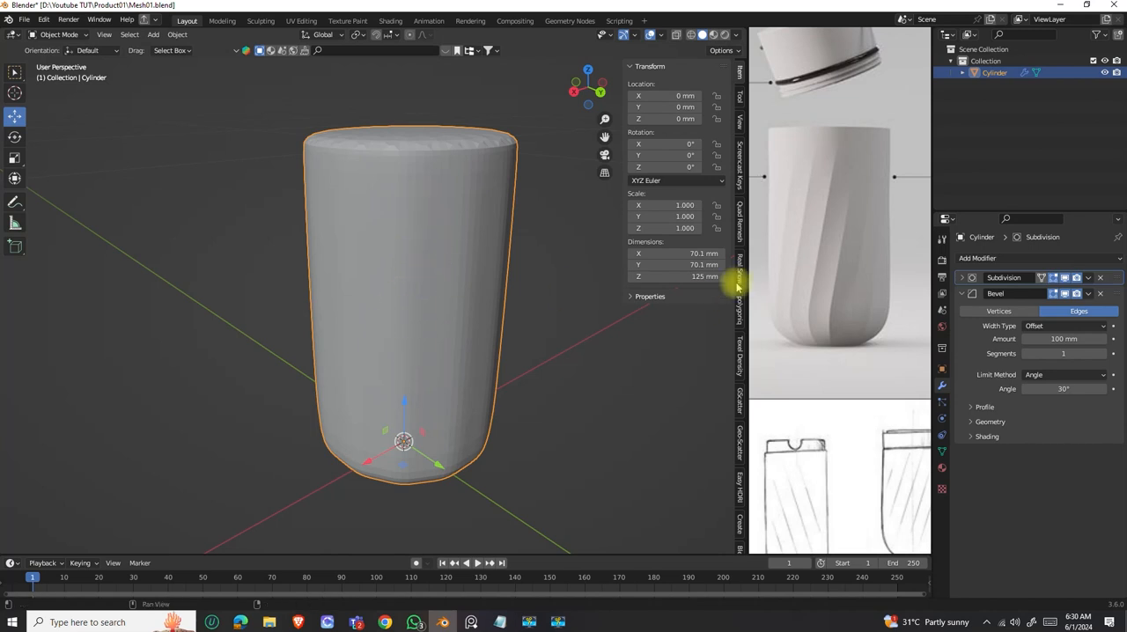
{"action": "middle_click_drag", "start_coordinate": [442, 307], "coordinate": [449, 300]}
{"action": "key", "text": "Tab"}
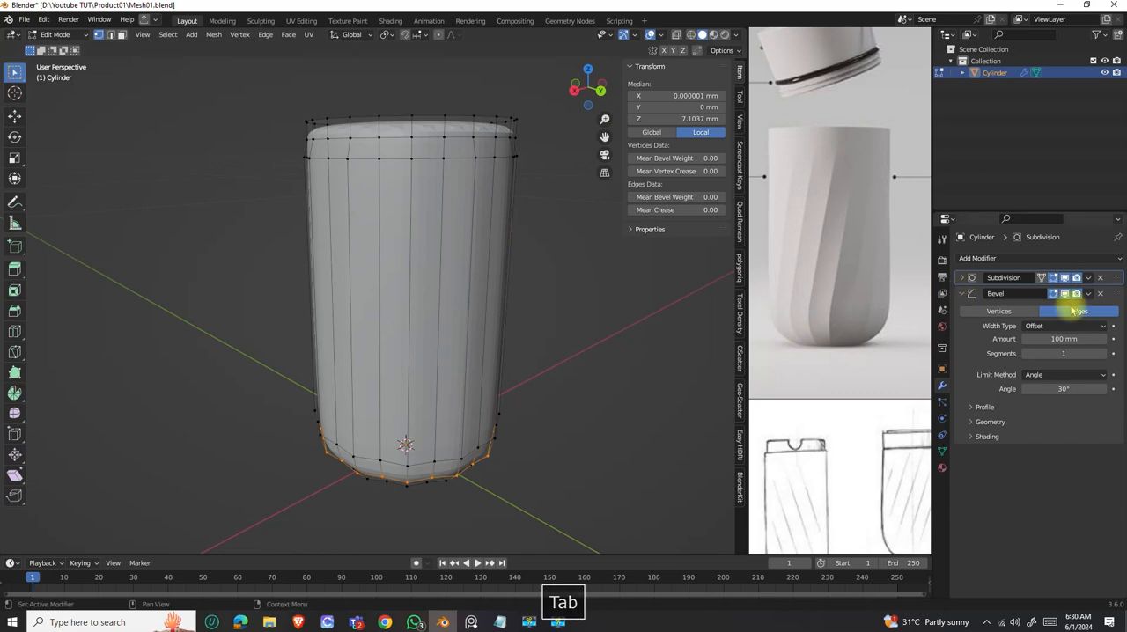
{"action": "left_click", "coordinate": [964, 294]}
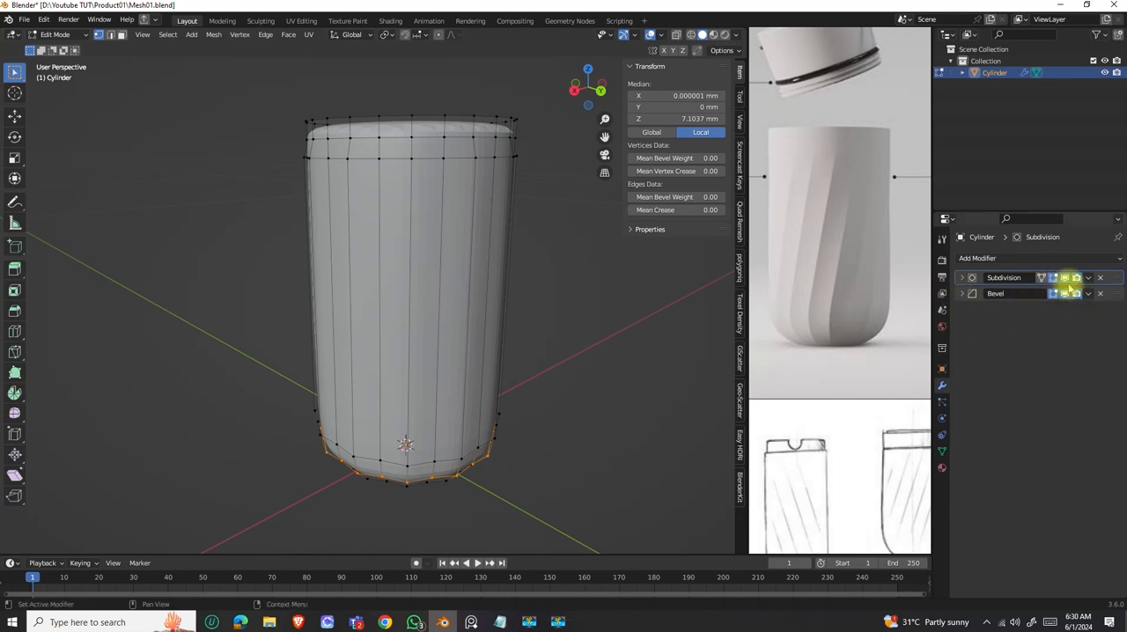
{"action": "left_click", "coordinate": [1100, 294]}
{"action": "middle_click_drag", "start_coordinate": [384, 231], "coordinate": [609, 252]}
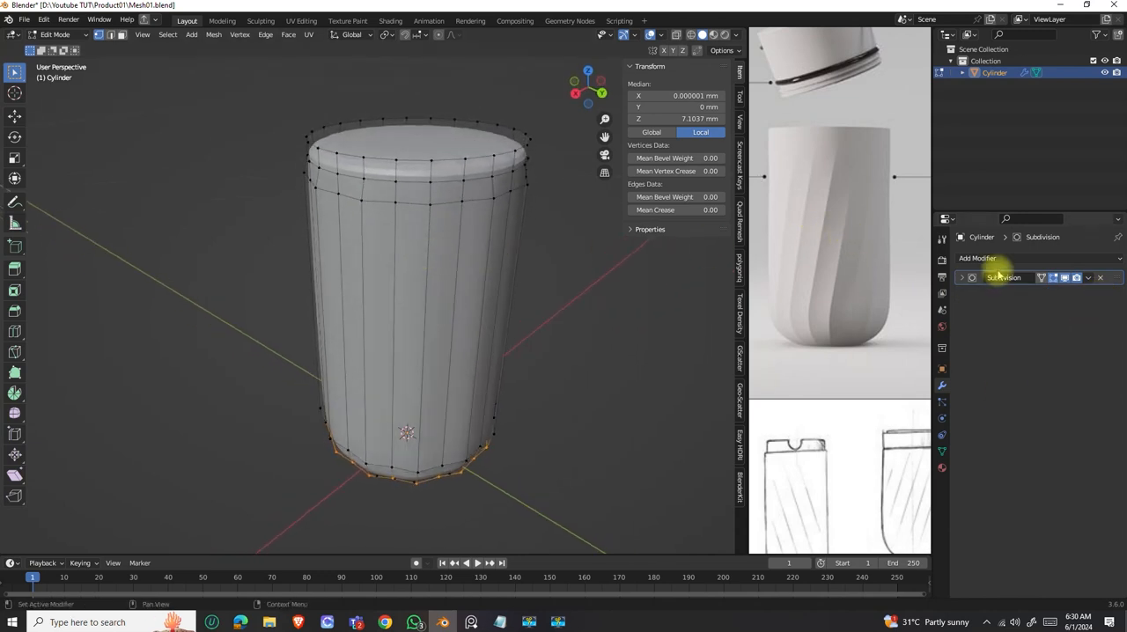
{"action": "left_click", "coordinate": [1054, 278]}
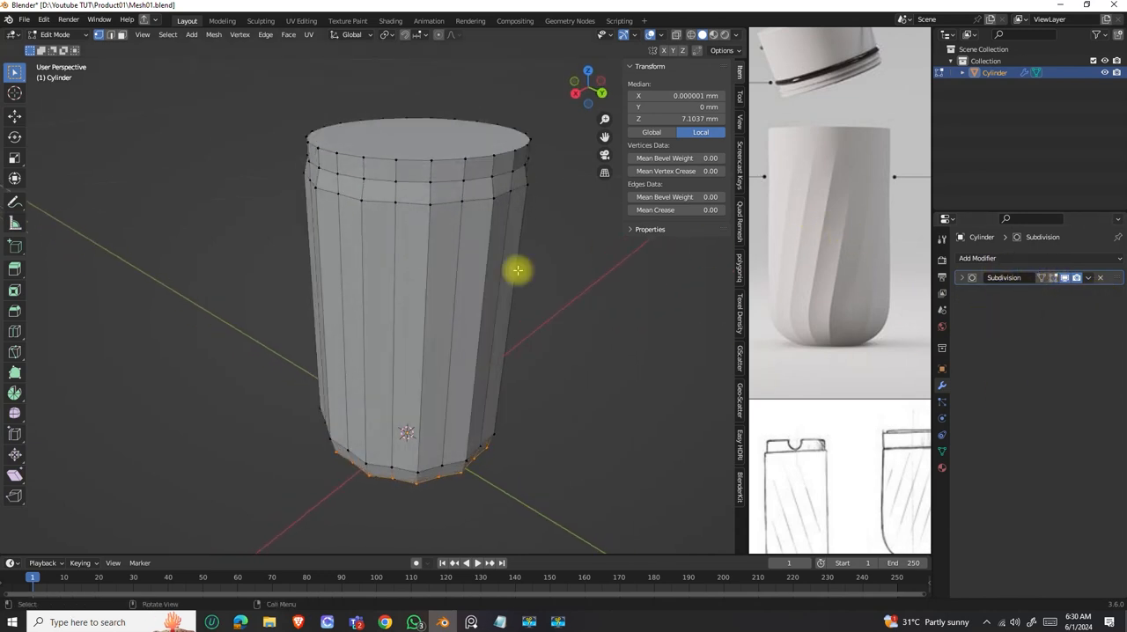
Switch to edge selection and begin selecting alternate vertical body edges, each with the short segment directly below it near the base.
{"action": "middle_click_drag", "start_coordinate": [407, 240], "coordinate": [448, 231]}
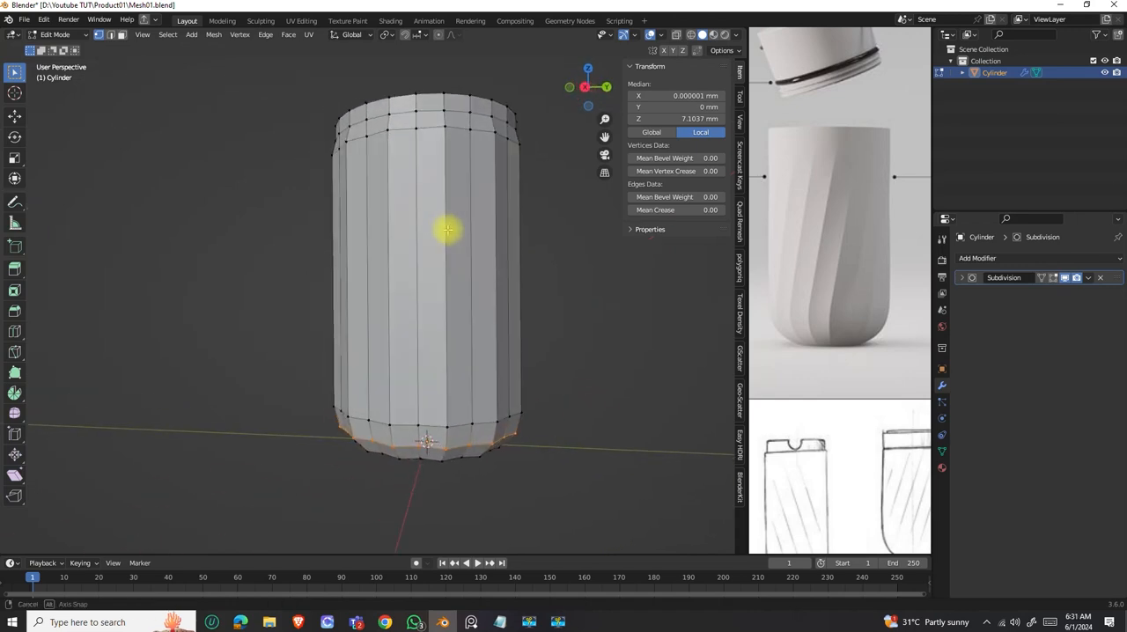
{"action": "left_click", "coordinate": [110, 36]}
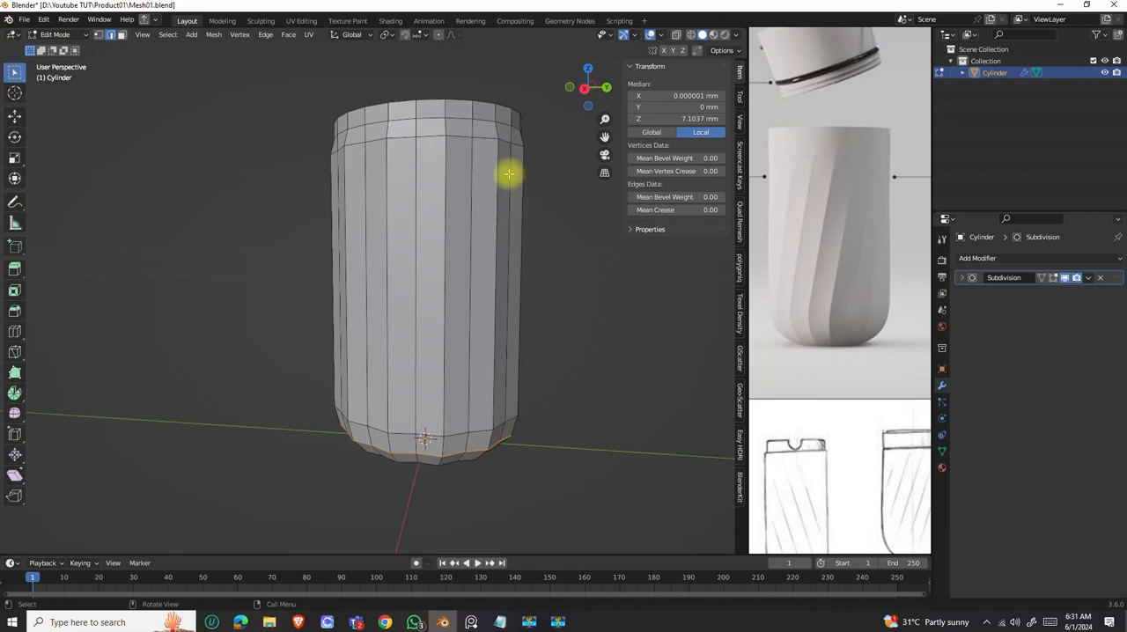
{"action": "middle_click_drag", "start_coordinate": [506, 172], "coordinate": [493, 186]}
{"action": "left_click", "coordinate": [478, 233]}
{"action": "middle_click_drag", "start_coordinate": [477, 241], "coordinate": [464, 201]}
{"action": "left_click", "coordinate": [488, 375], "text": "shift"}
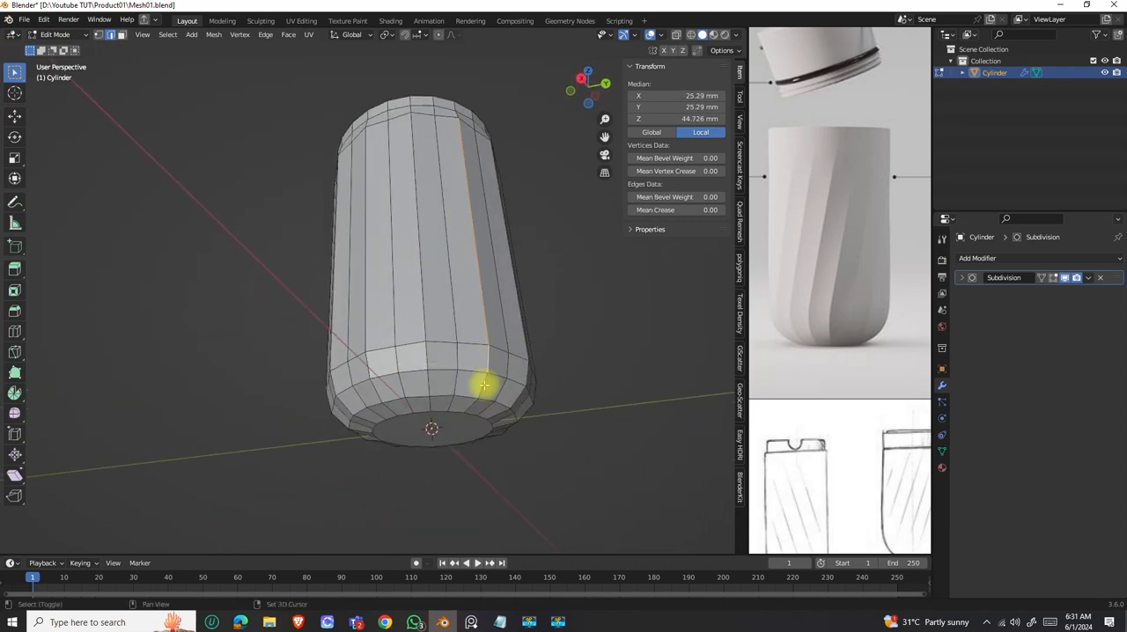
{"action": "middle_click_drag", "start_coordinate": [478, 385], "coordinate": [470, 410]}
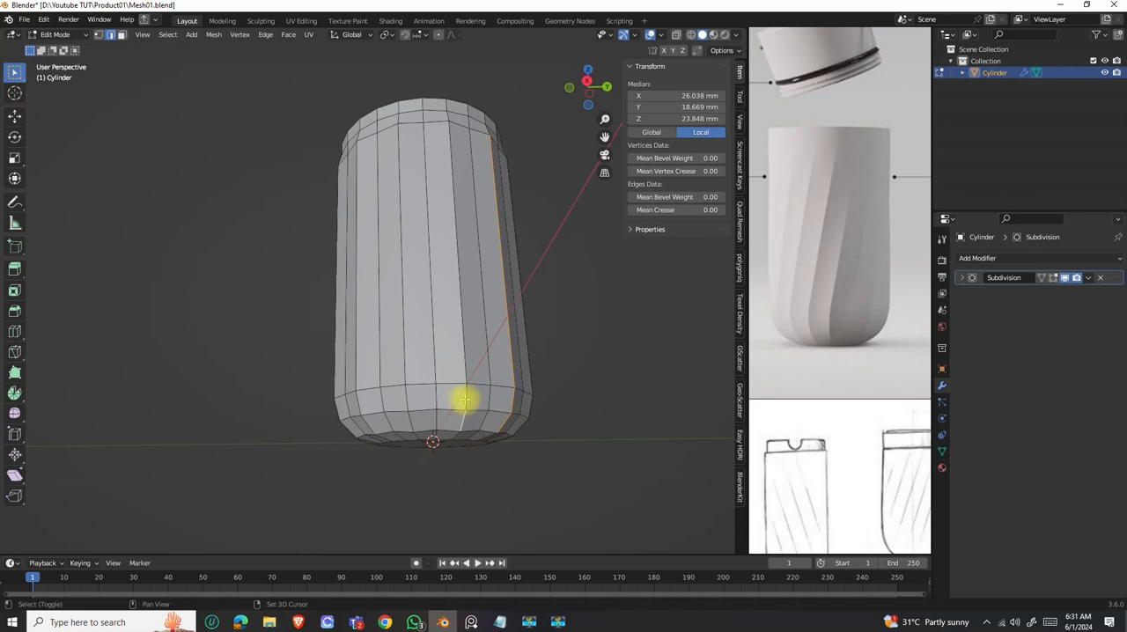
{"action": "middle_click_drag", "start_coordinate": [465, 363], "coordinate": [481, 408]}
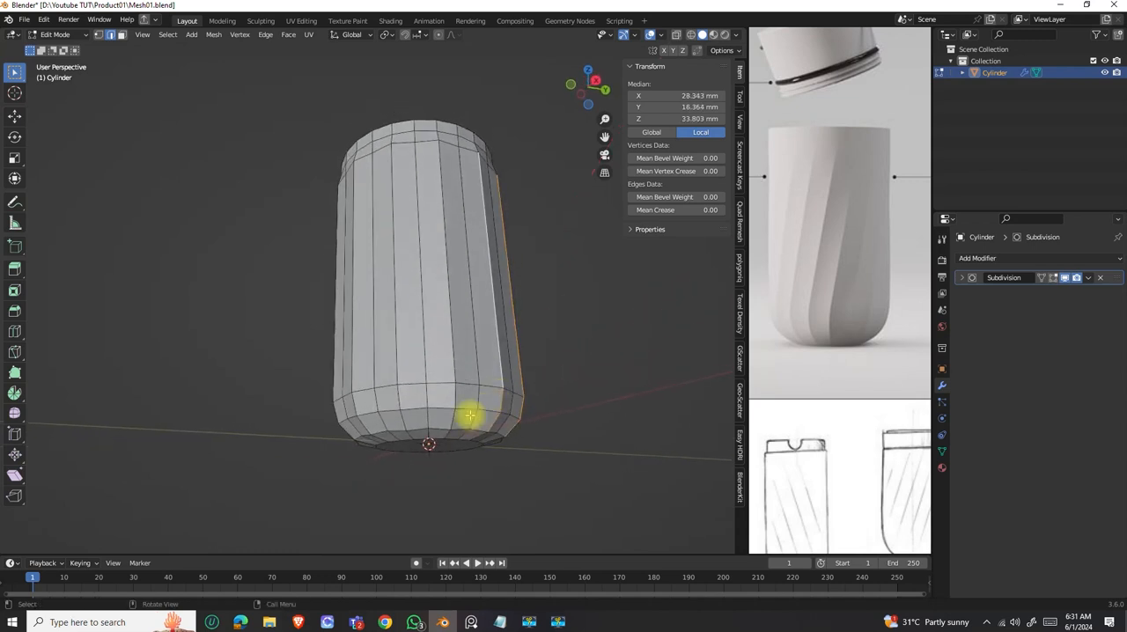
{"action": "left_click", "coordinate": [455, 398], "text": "shift"}
{"action": "left_click", "coordinate": [415, 429], "text": "shift"}
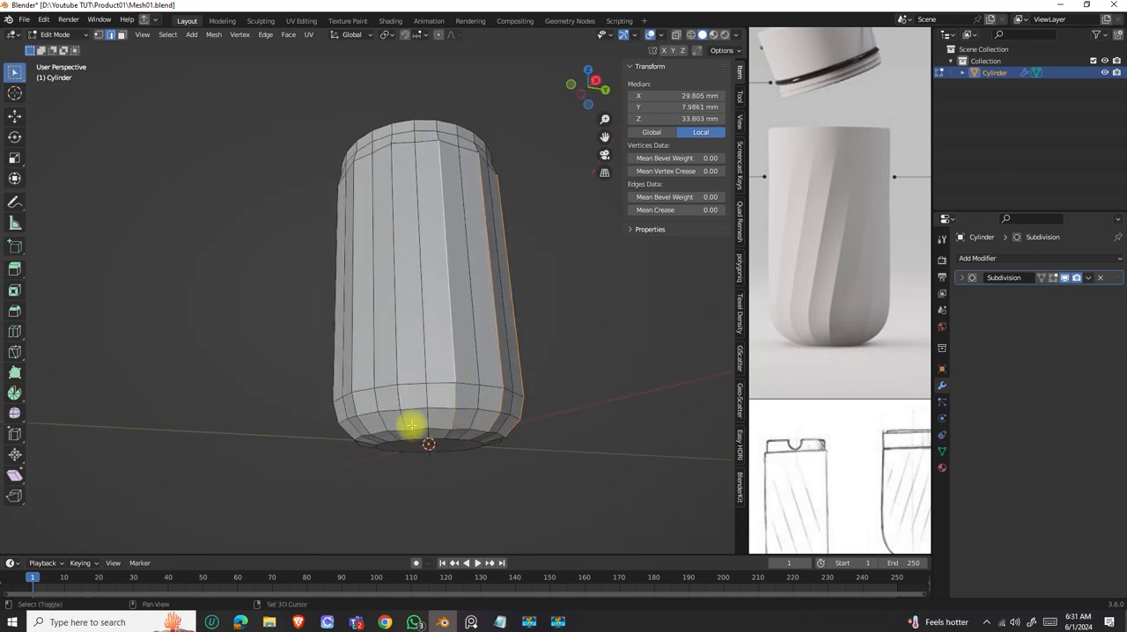
Extend the selection of every second vertical edge and its lower segment all the way around the body.
{"action": "left_click", "coordinate": [398, 364], "text": "shift"}
{"action": "middle_click_drag", "start_coordinate": [434, 427], "coordinate": [455, 408]}
{"action": "middle_click_drag", "start_coordinate": [408, 331], "coordinate": [453, 390]}
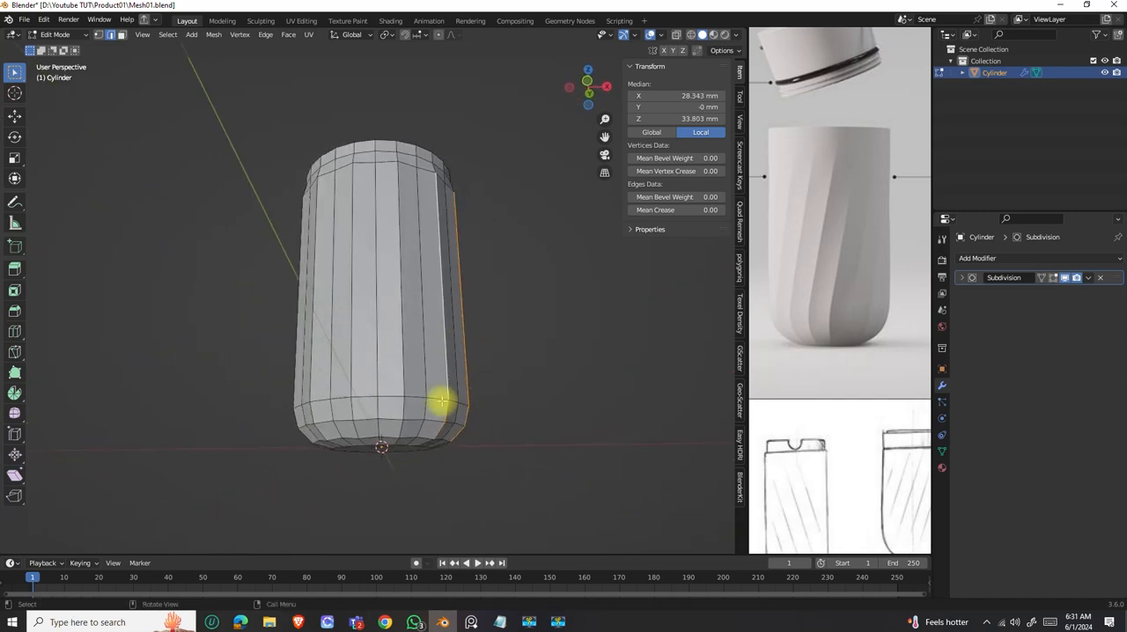
{"action": "left_click", "coordinate": [402, 377], "text": "shift"}
{"action": "middle_click_drag", "start_coordinate": [398, 219], "coordinate": [400, 395]}
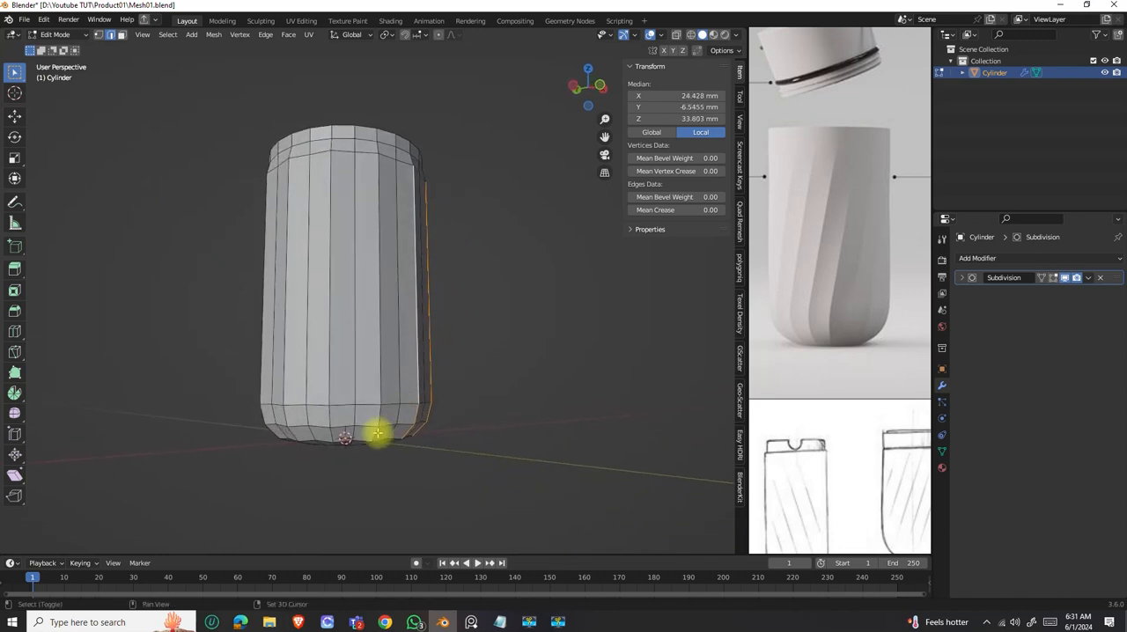
{"action": "mouse_move", "coordinate": [368, 417]}
{"action": "middle_mouse_down"}
{"action": "mouse_move", "coordinate": [428, 398]}
{"action": "mouse_move", "coordinate": [355, 421]}
{"action": "middle_mouse_up"}
{"action": "left_click", "coordinate": [374, 378], "text": "shift"}
{"action": "left_click", "coordinate": [369, 364], "text": "shift"}
{"action": "middle_click_drag", "start_coordinate": [334, 433], "coordinate": [355, 410]}
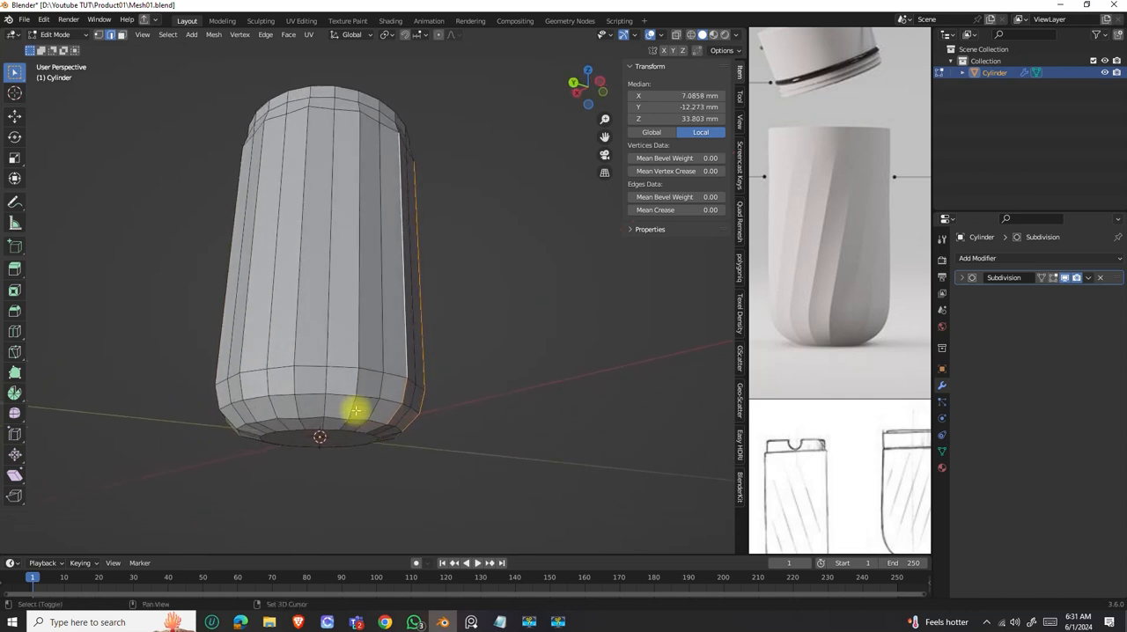
{"action": "left_click", "coordinate": [357, 353], "text": "alt+shift"}
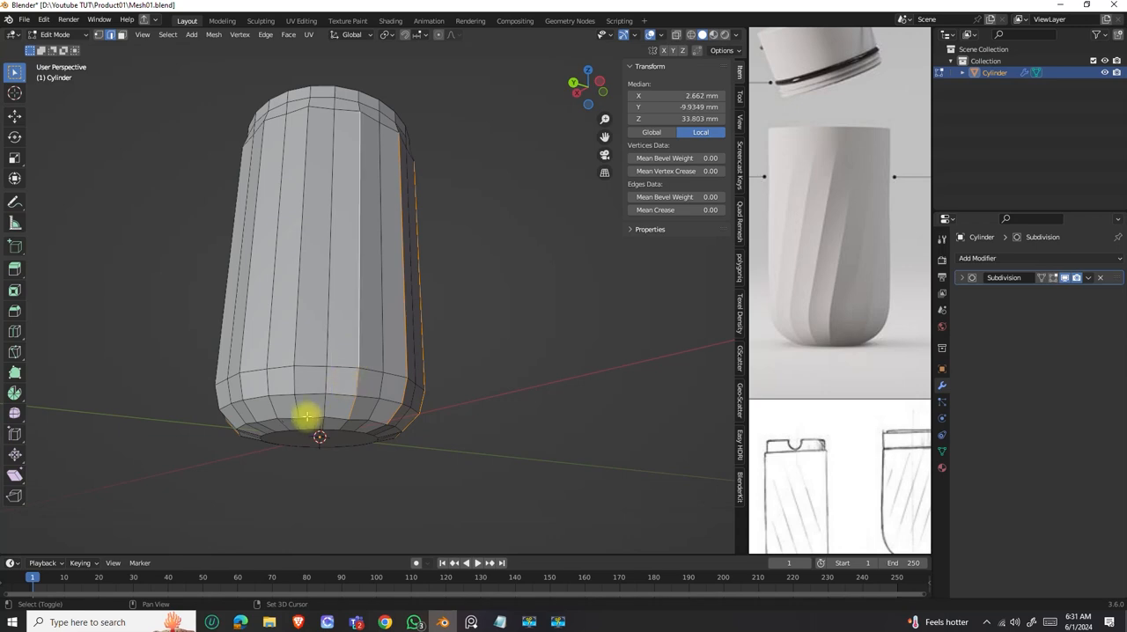
{"action": "left_click", "coordinate": [295, 347], "text": "alt+shift"}
{"action": "middle_click_drag", "start_coordinate": [295, 348], "coordinate": [407, 399]}
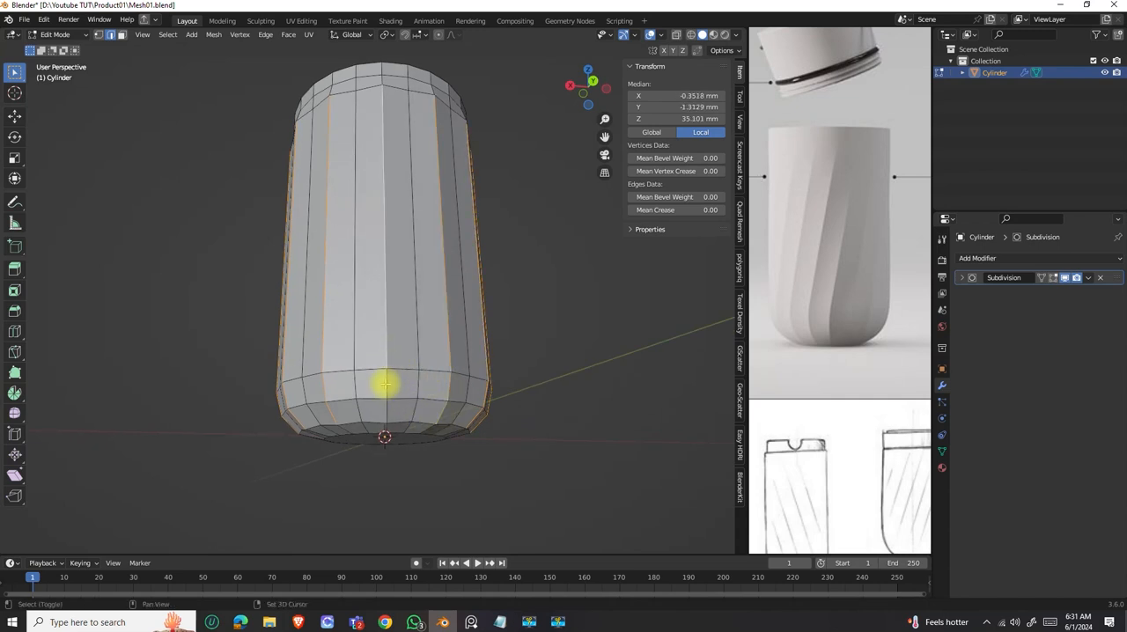
{"action": "middle_click_drag", "start_coordinate": [397, 386], "coordinate": [417, 364]}
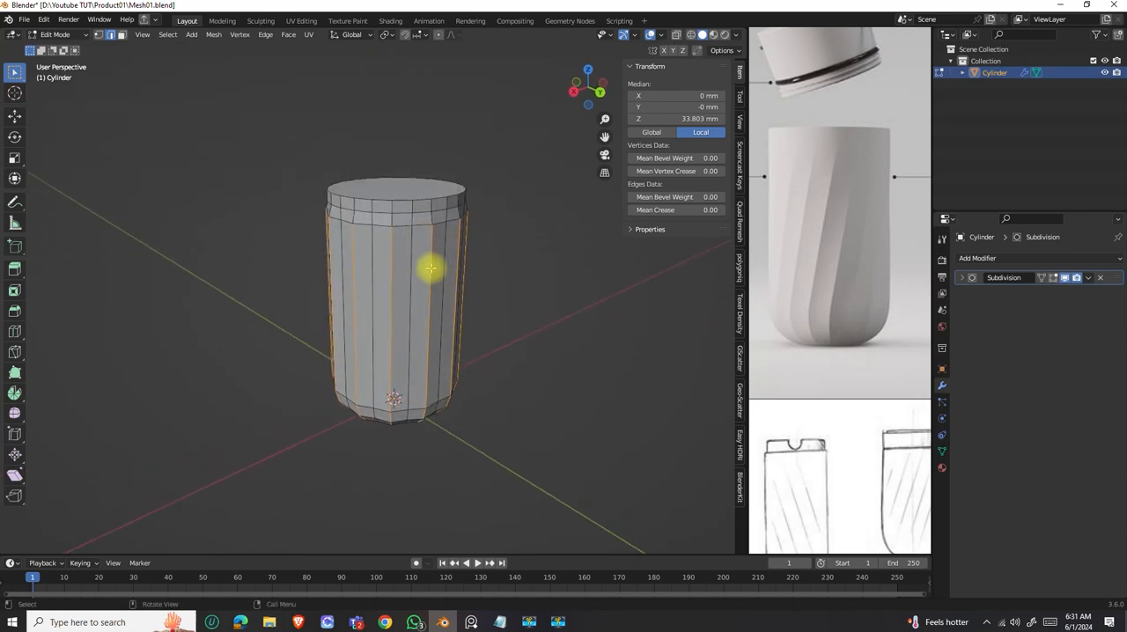
Begin adding the short segments directly above the selected vertical body edges, just below the rim, to the selection.
{"action": "middle_click_drag", "start_coordinate": [421, 248], "coordinate": [393, 279], "text": "shift"}
{"action": "scroll", "coordinate": [404, 269], "scroll_direction": "up", "scroll_amount": 2}
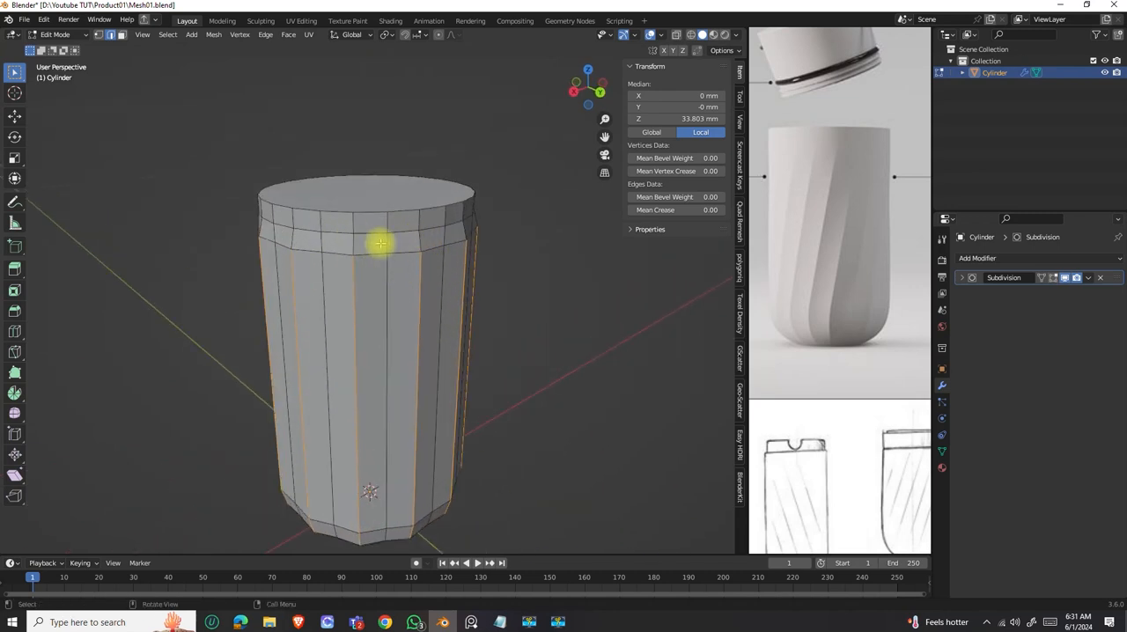
{"action": "scroll", "coordinate": [409, 274], "scroll_direction": "down", "scroll_amount": 3}
{"action": "middle_click_drag", "start_coordinate": [410, 272], "coordinate": [413, 301]}
{"action": "scroll", "coordinate": [410, 273], "scroll_direction": "down", "scroll_amount": 1}
{"action": "scroll", "coordinate": [403, 267], "scroll_direction": "up", "scroll_amount": 3}
{"action": "scroll", "coordinate": [402, 266], "scroll_direction": "down", "scroll_amount": 2}
{"action": "scroll", "coordinate": [402, 266], "scroll_direction": "up", "scroll_amount": 3}
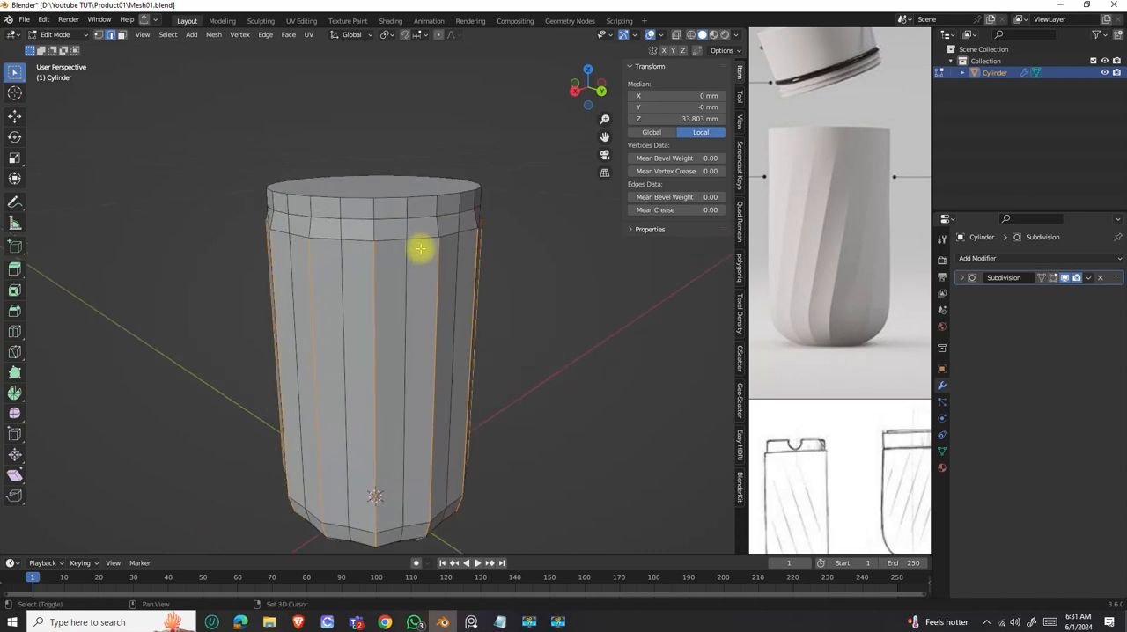
{"action": "middle_click_drag", "start_coordinate": [408, 244], "coordinate": [397, 295], "text": "shift"}
{"action": "scroll", "coordinate": [433, 294], "scroll_direction": "up", "scroll_amount": 2}
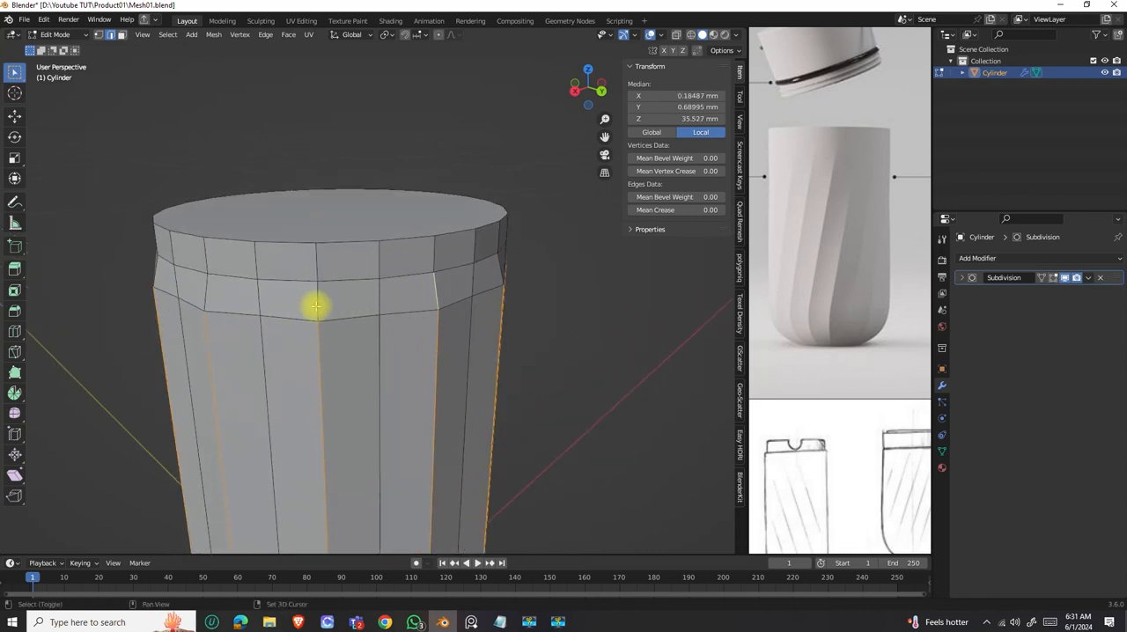
{"action": "middle_click_drag", "start_coordinate": [204, 296], "coordinate": [290, 321]}
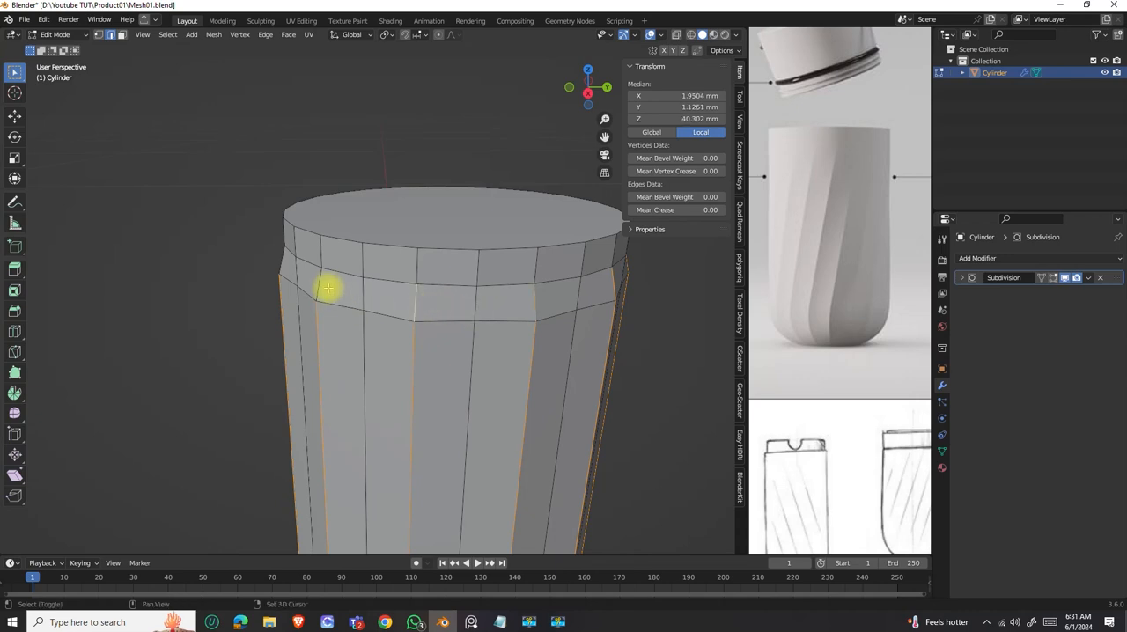
Extend the selection to the remaining short segments above the alternate vertical edges all the way around the body.
{"action": "scroll", "coordinate": [315, 286], "scroll_direction": "down", "scroll_amount": 4}
{"action": "middle_click_drag", "start_coordinate": [315, 286], "coordinate": [428, 269]}
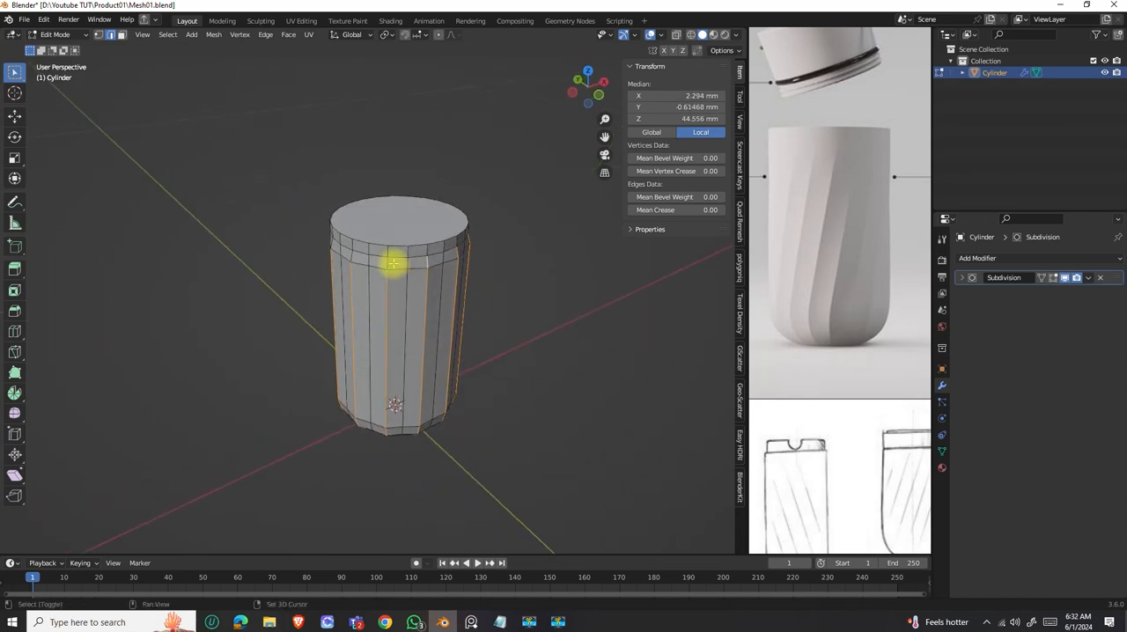
{"action": "middle_click_drag", "start_coordinate": [352, 257], "coordinate": [496, 282]}
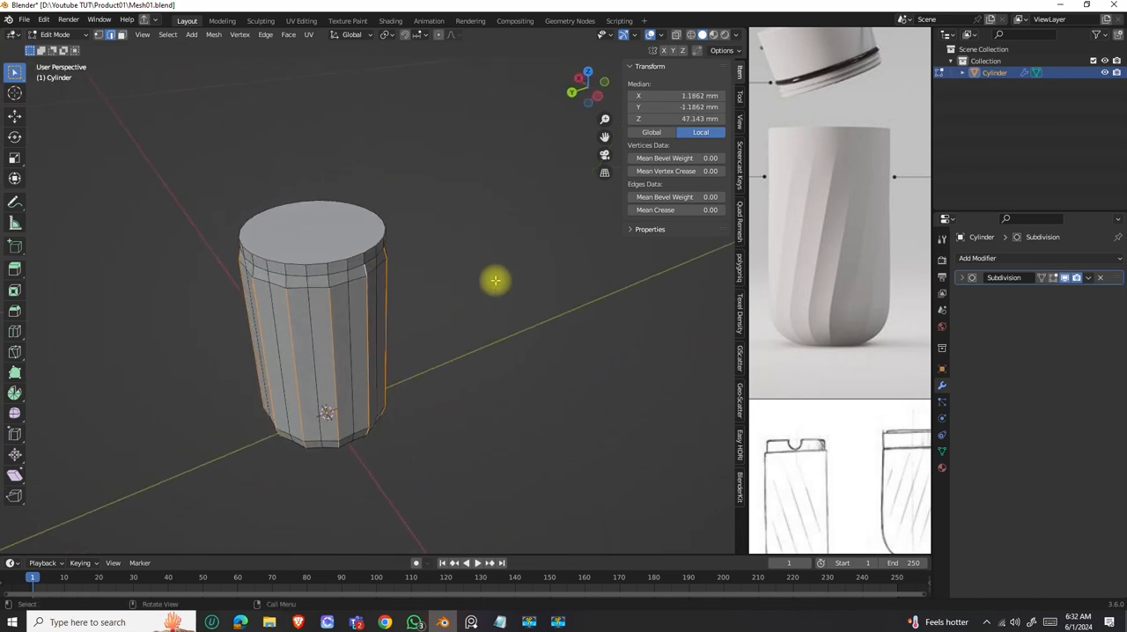
{"action": "left_click", "coordinate": [251, 272], "text": "shift"}
{"action": "middle_click_drag", "start_coordinate": [287, 292], "coordinate": [361, 309]}
Add a Bevel modifier to the body below the Subdivision modifier.
{"action": "scroll", "coordinate": [289, 269], "scroll_direction": "down", "scroll_amount": 3}
{"action": "left_click", "coordinate": [1007, 258]}
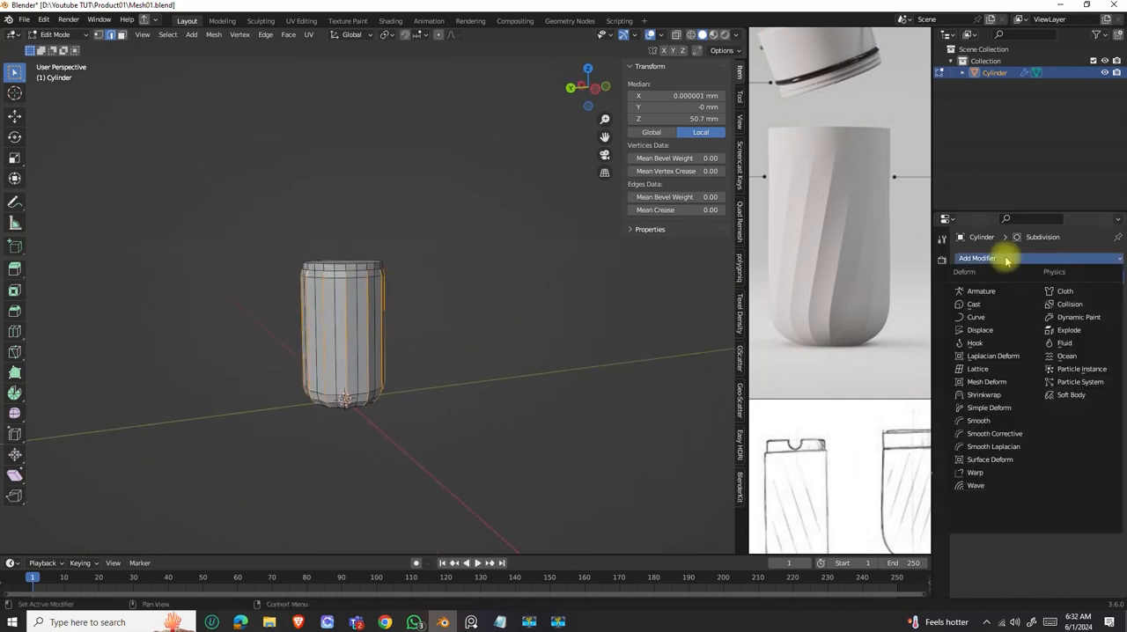
{"action": "key", "text": "Escape"}
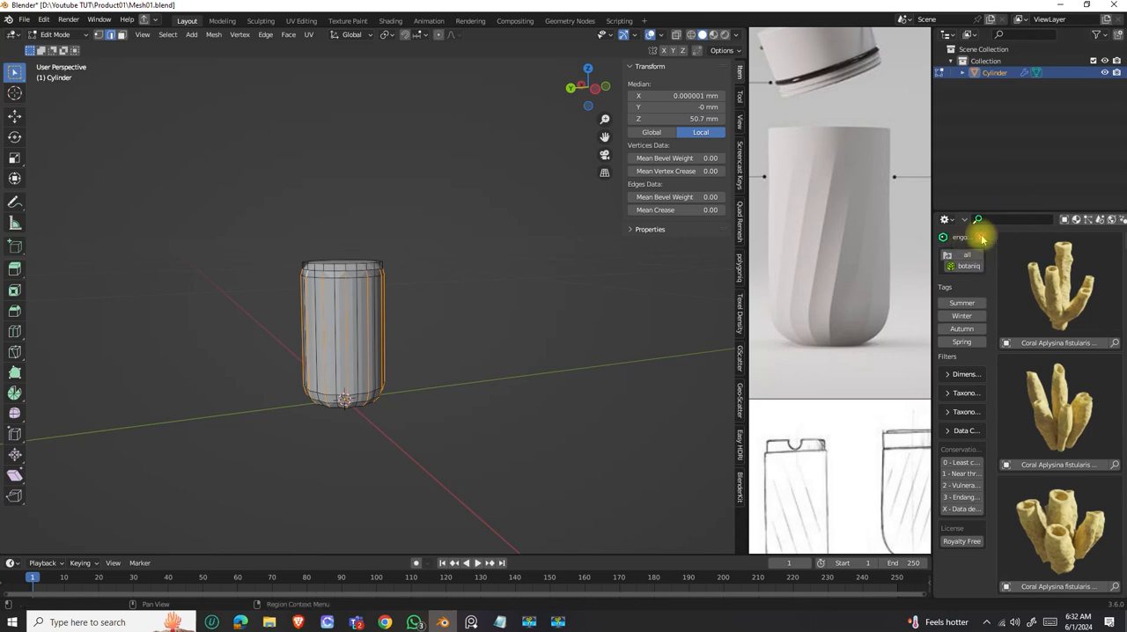
{"action": "left_click", "coordinate": [981, 237]}
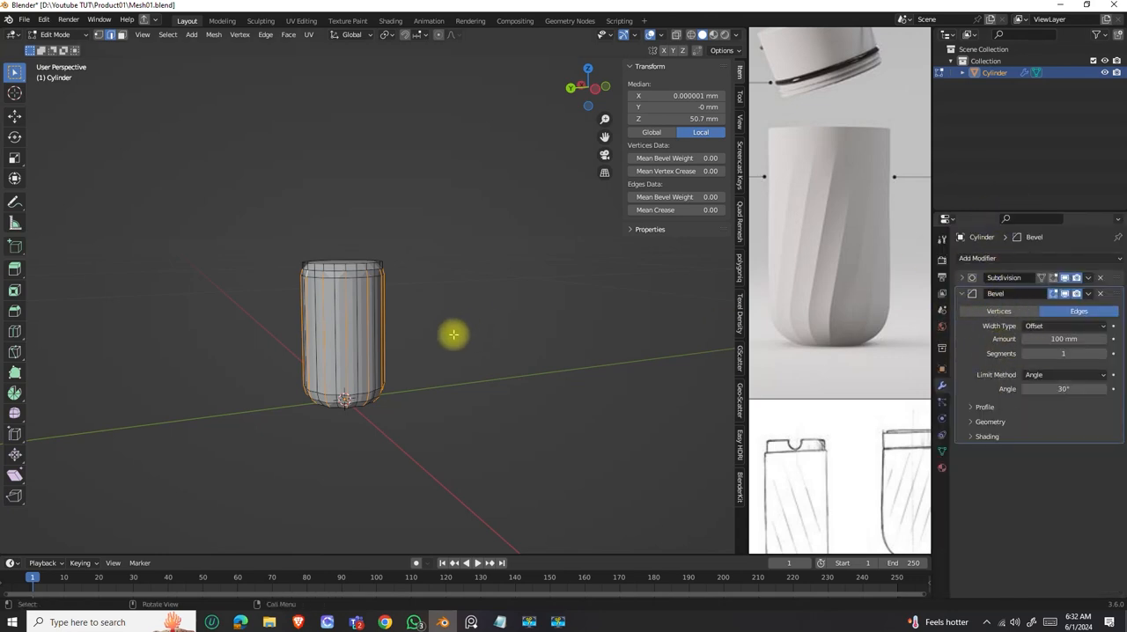
{"action": "scroll", "coordinate": [347, 308], "scroll_direction": "up", "scroll_amount": 5}
{"action": "middle_click_drag", "start_coordinate": [348, 328], "coordinate": [387, 343]}
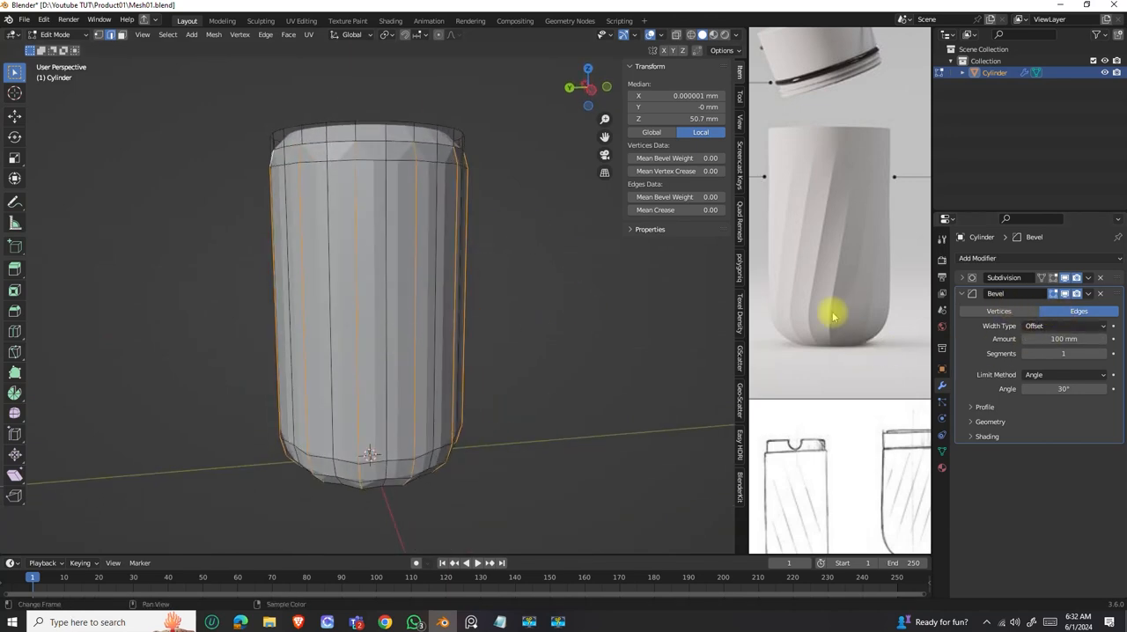
Set the Bevel modifier's limit method to Weight.
{"action": "middle_click_drag", "start_coordinate": [438, 262], "coordinate": [340, 181]}
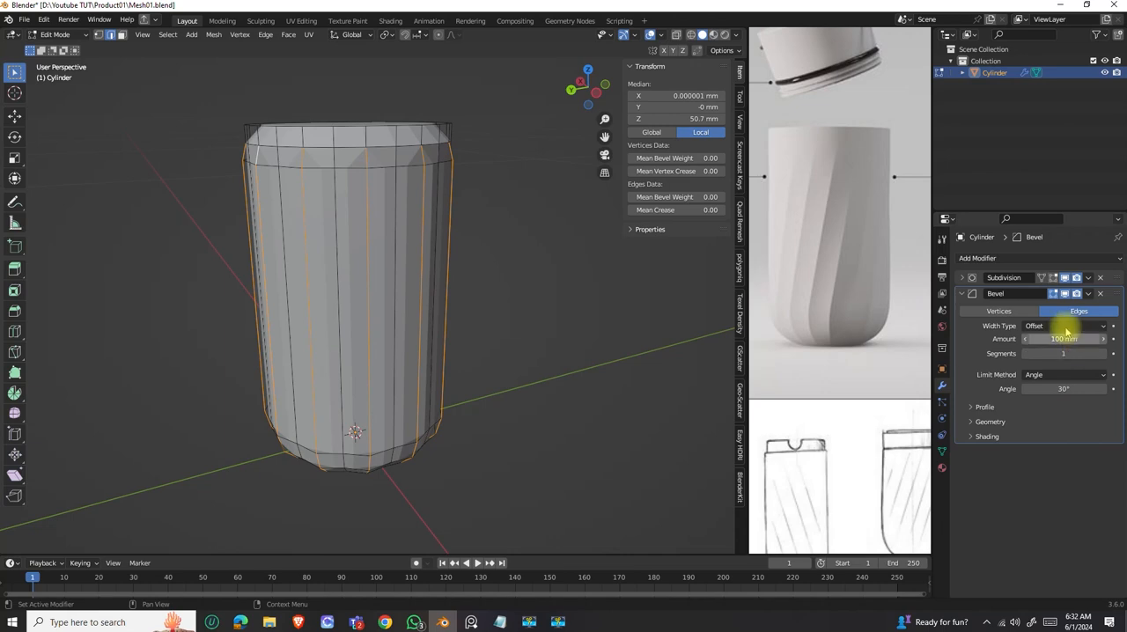
{"action": "left_click", "coordinate": [1071, 380]}
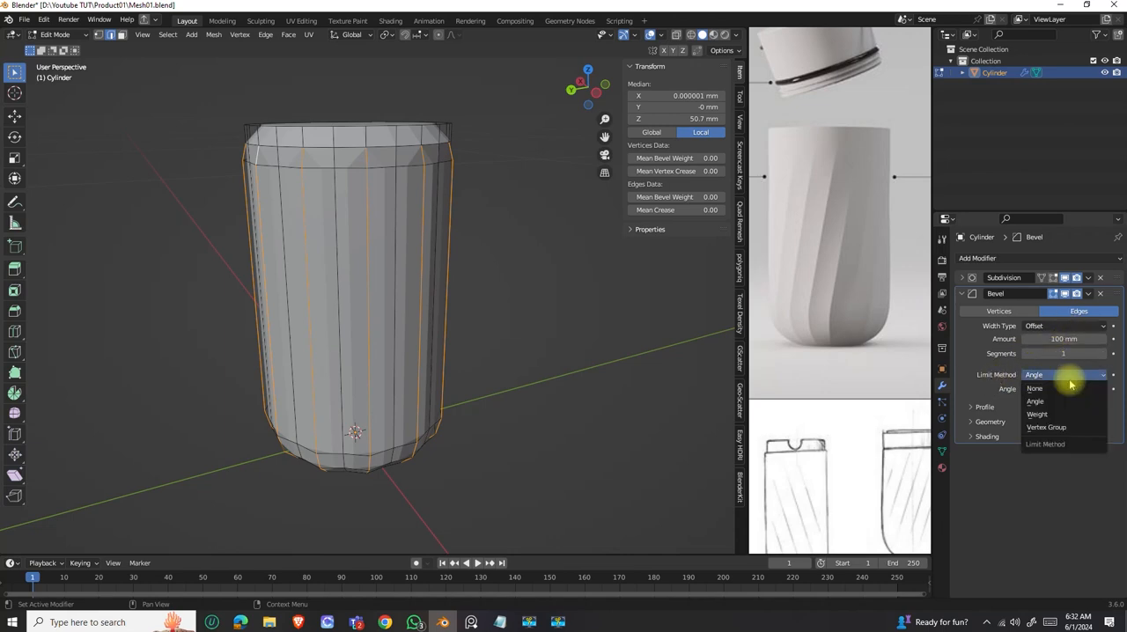
{"action": "left_click", "coordinate": [1036, 414]}
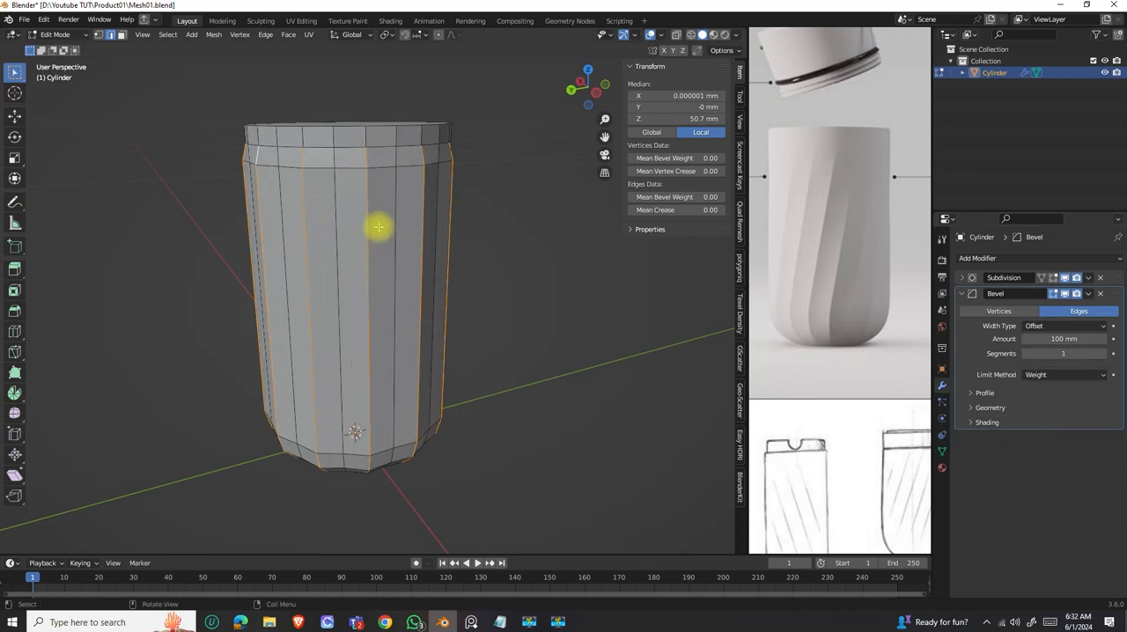
{"action": "key", "text": "s"}
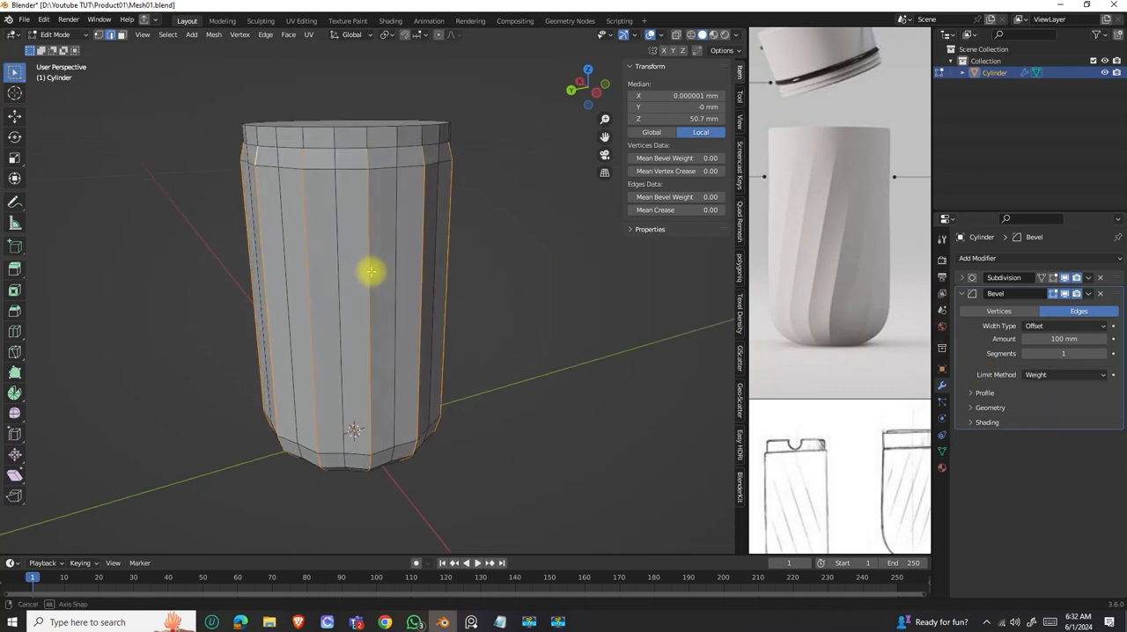
{"action": "left_click", "coordinate": [371, 272]}
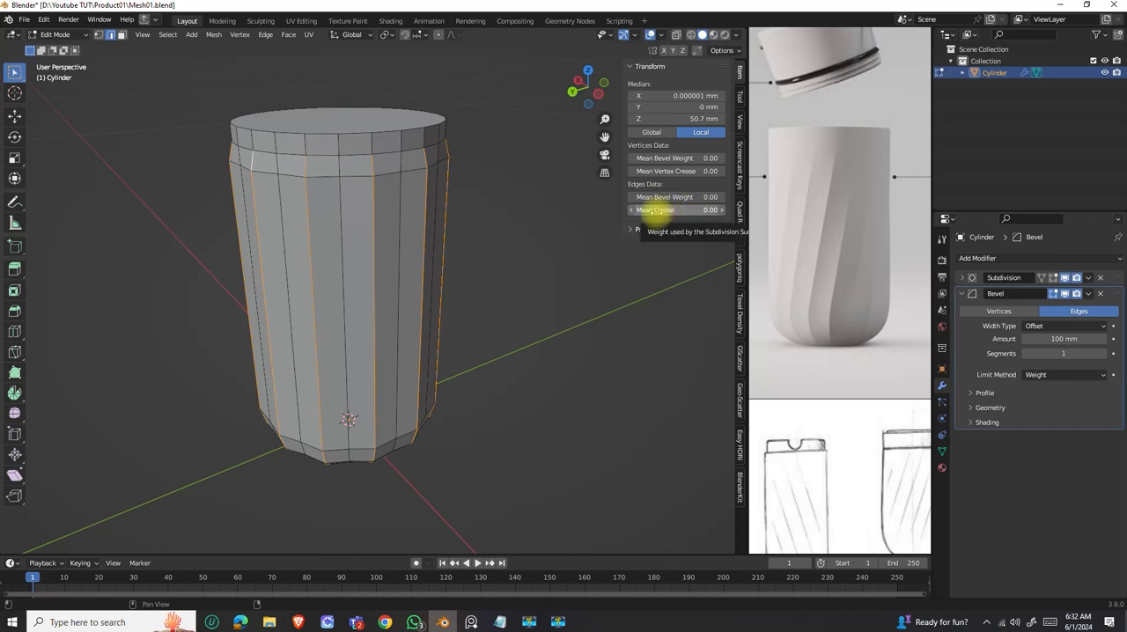
Set the mean crease of the selected alternate vertical edges to 1.00.
{"action": "left_click_drag", "start_coordinate": [655, 211], "coordinate": [696, 211]}
{"action": "middle_click_drag", "start_coordinate": [388, 201], "coordinate": [401, 243]}
{"action": "scroll", "coordinate": [398, 160], "scroll_direction": "up", "scroll_amount": 4}
{"action": "scroll", "coordinate": [403, 169], "scroll_direction": "down", "scroll_amount": 2}
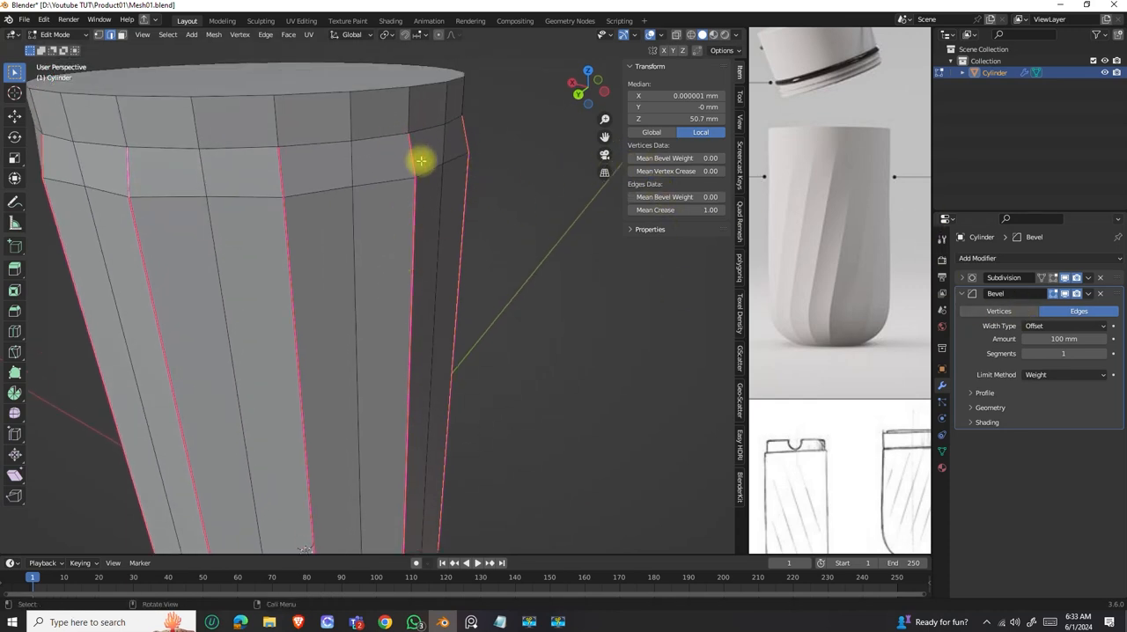
{"action": "scroll", "coordinate": [421, 162], "scroll_direction": "down", "scroll_amount": 3}
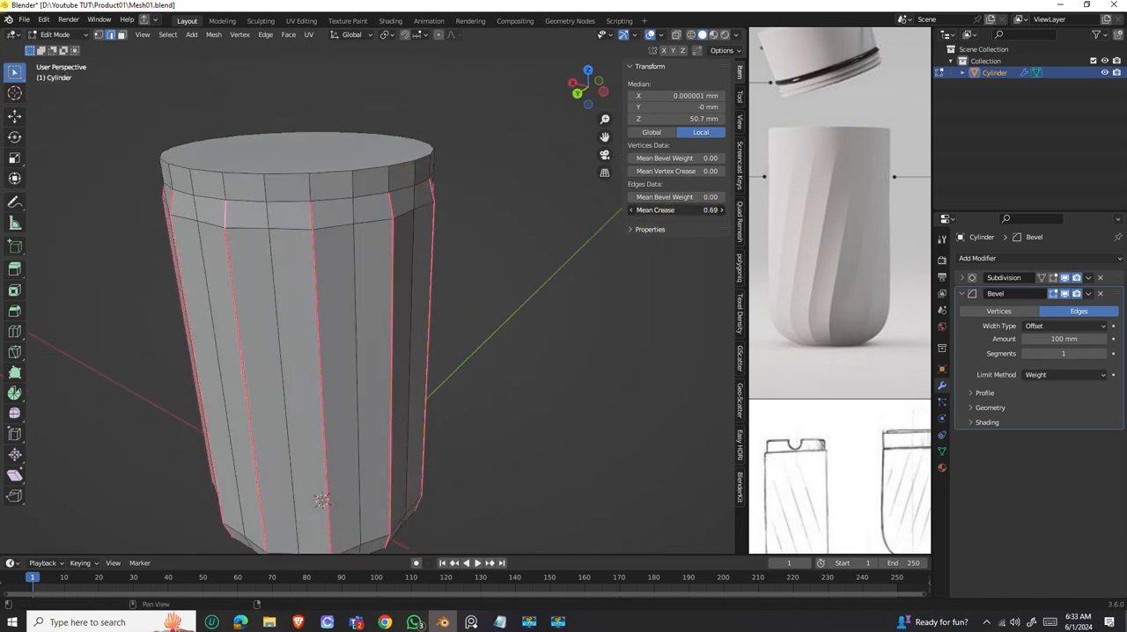
Try a mean crease of 0.62 on the selected edges and return it to 1.00.
{"action": "left_click_drag", "start_coordinate": [712, 210], "coordinate": [707, 210]}
{"action": "mouse_move", "coordinate": [369, 259]}
{"action": "middle_mouse_down"}
{"action": "mouse_move", "coordinate": [358, 249]}
{"action": "mouse_move", "coordinate": [361, 260]}
{"action": "middle_mouse_up"}
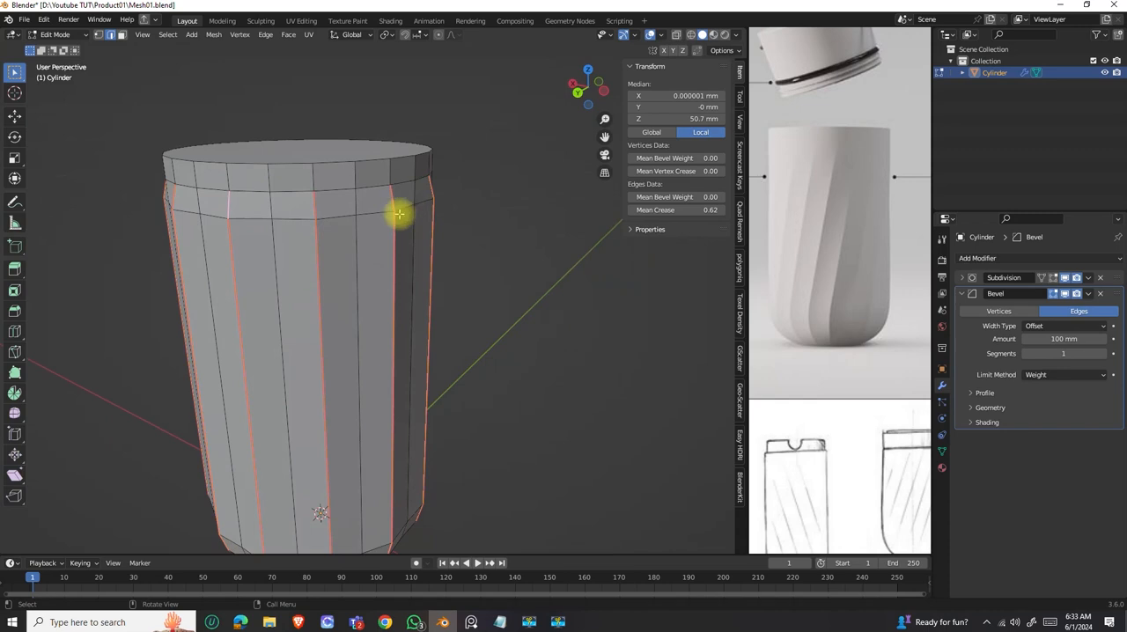
{"action": "left_click_drag", "start_coordinate": [702, 209], "coordinate": [739, 210]}
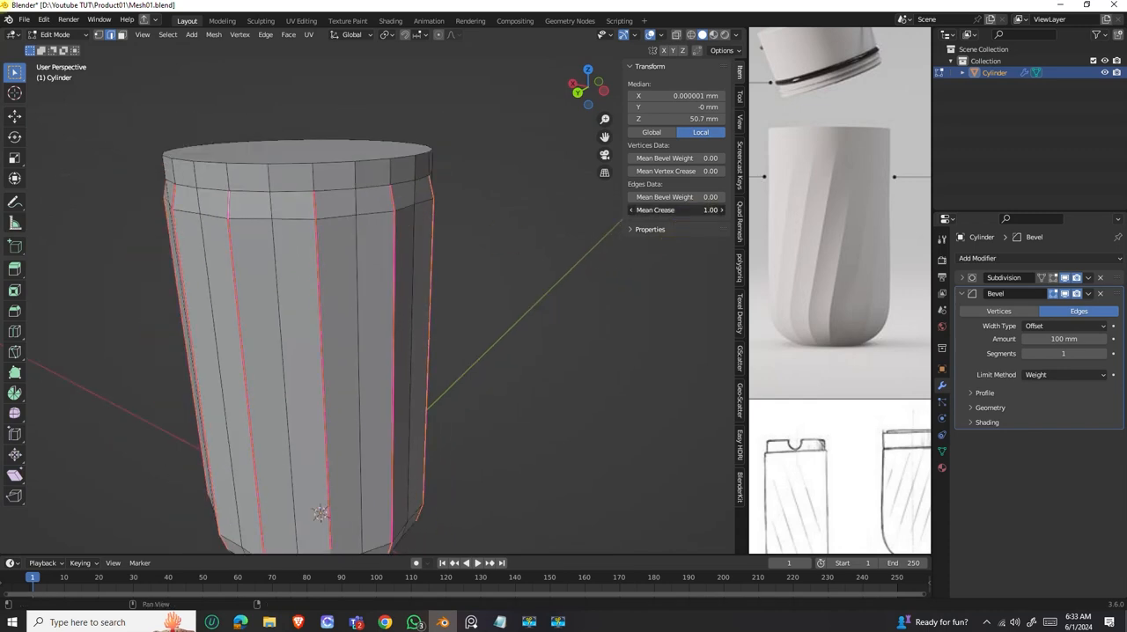
Set the selected edges' mean bevel weight to about 0.01 and their mean crease to 1.00.
{"action": "middle_click_drag", "start_coordinate": [458, 220], "coordinate": [629, 244]}
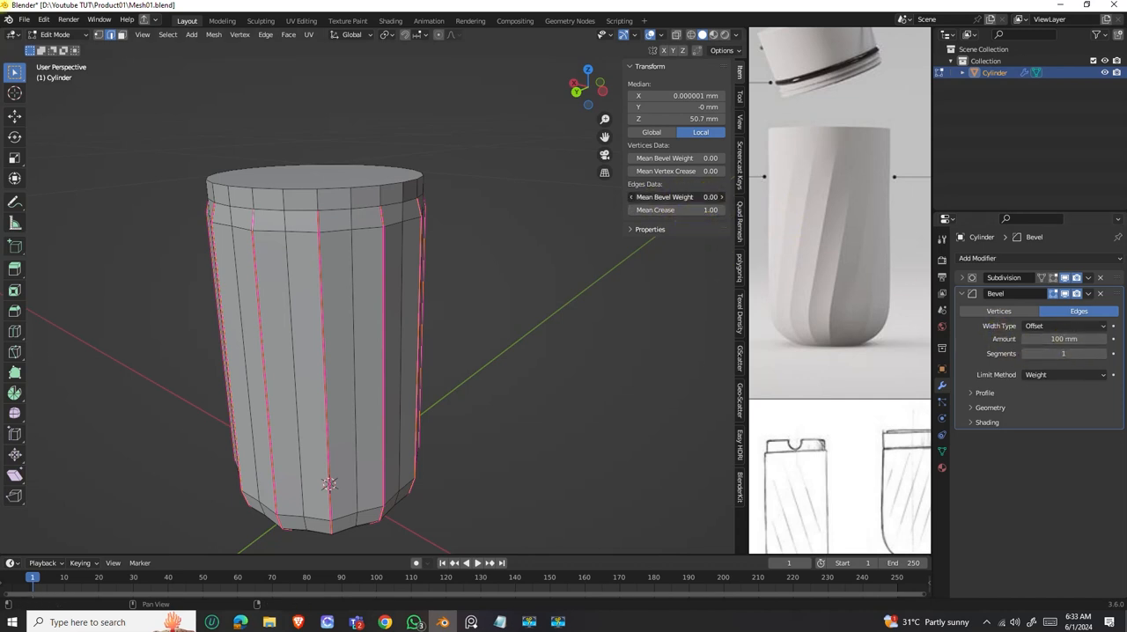
{"action": "left_click_drag", "start_coordinate": [676, 197], "coordinate": [713, 210]}
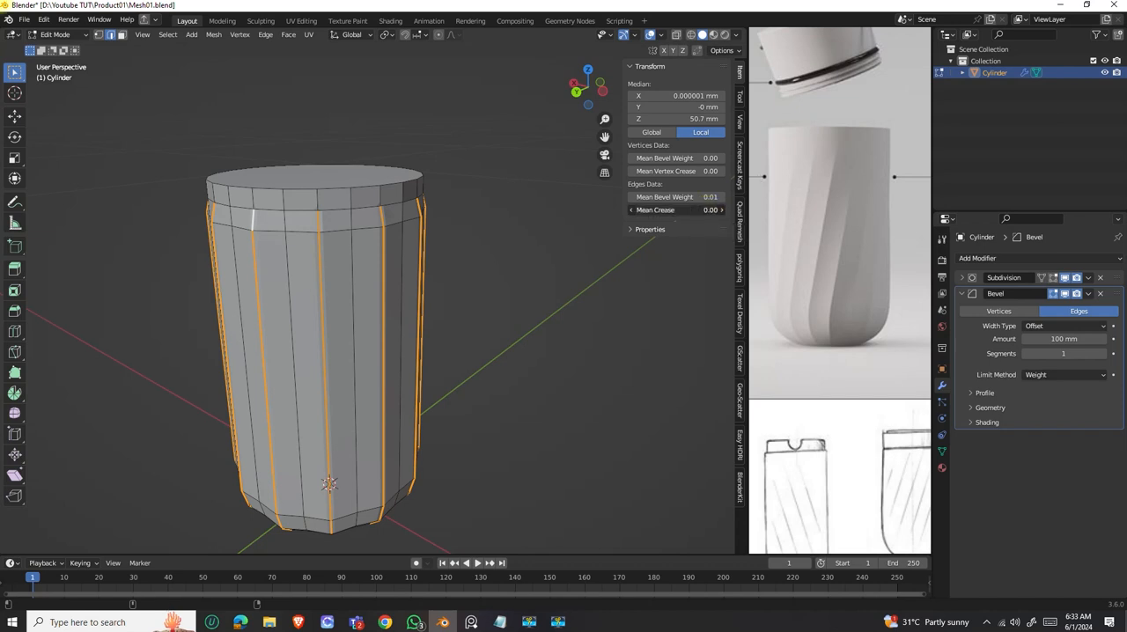
{"action": "left_click_drag", "start_coordinate": [713, 196], "coordinate": [714, 197]}
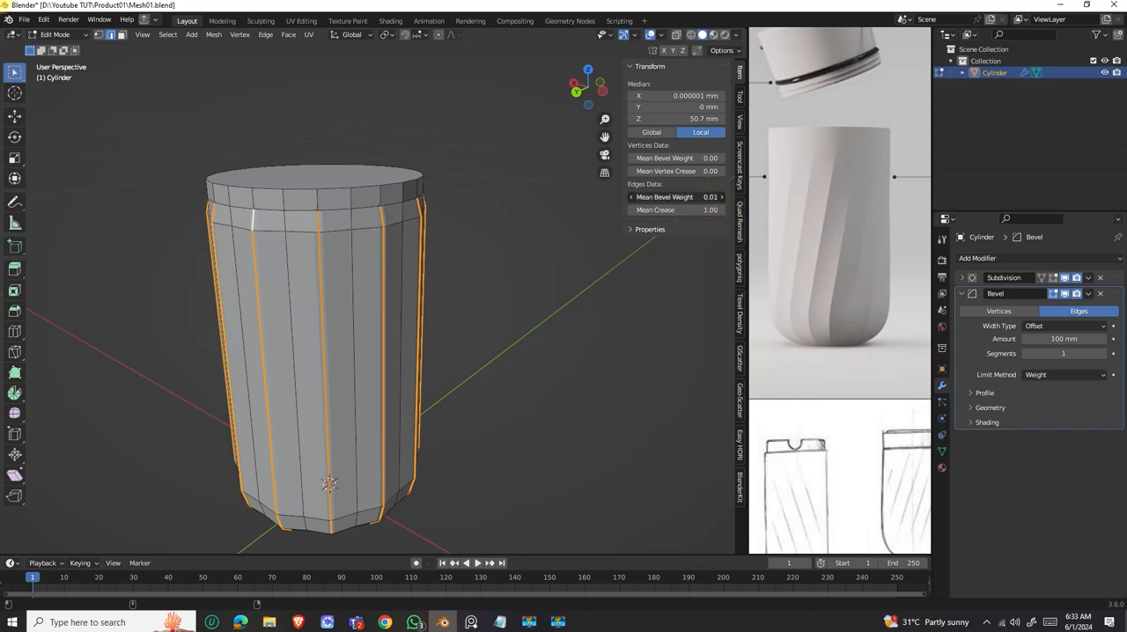
{"action": "left_click_drag", "start_coordinate": [714, 197], "coordinate": [716, 197]}
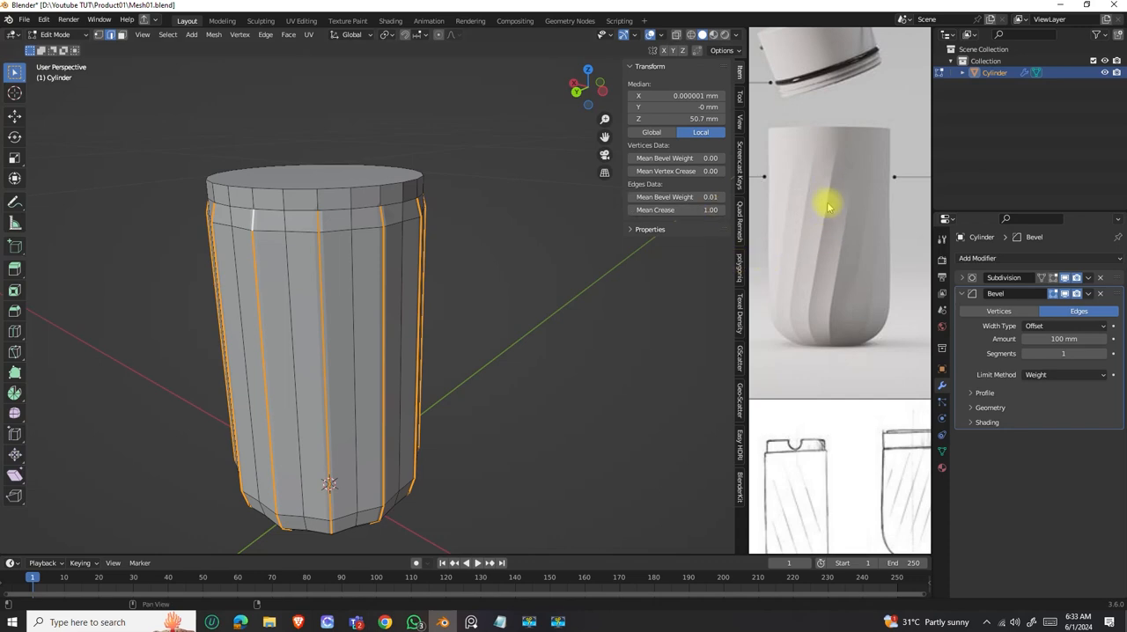
{"action": "left_click_drag", "start_coordinate": [714, 197], "coordinate": [715, 196]}
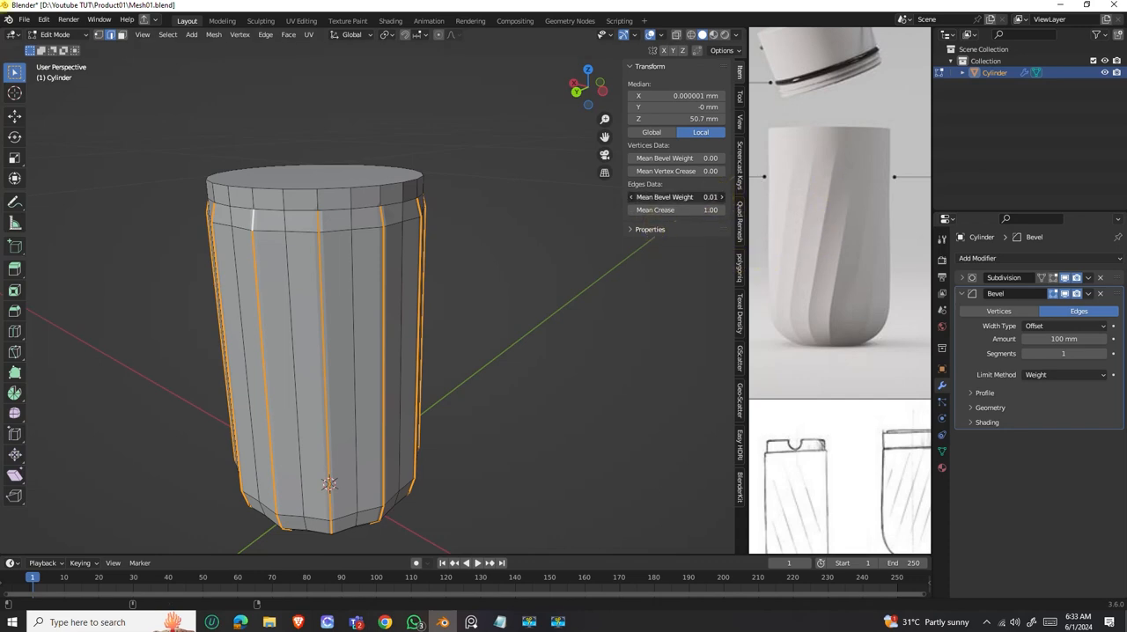
{"action": "left_click", "coordinate": [714, 198]}
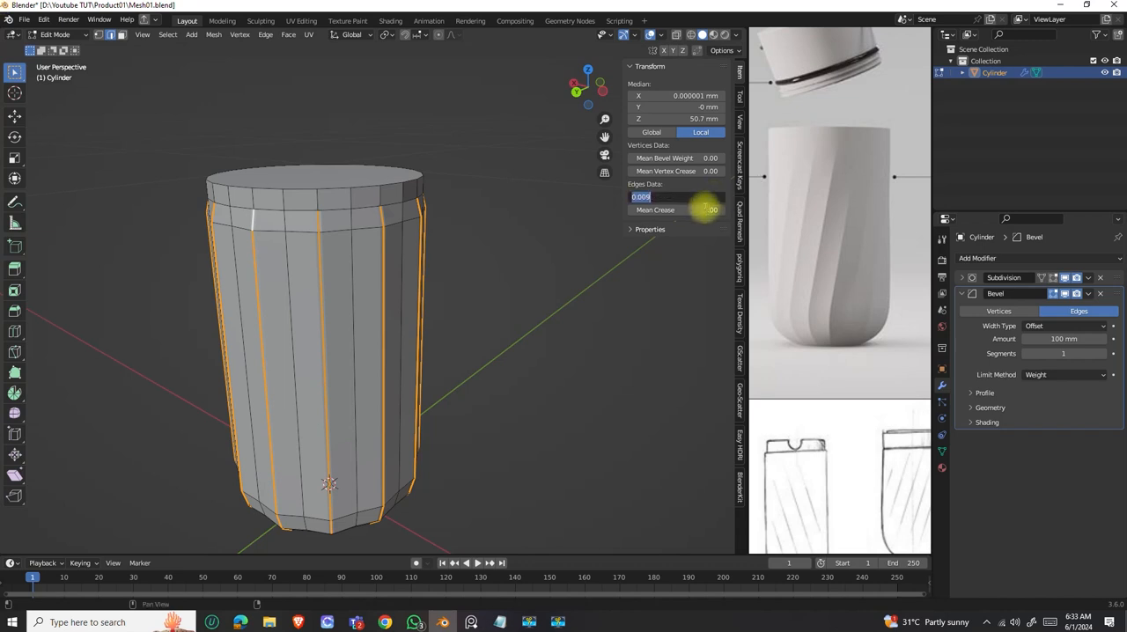
{"action": "key", "text": "Return"}
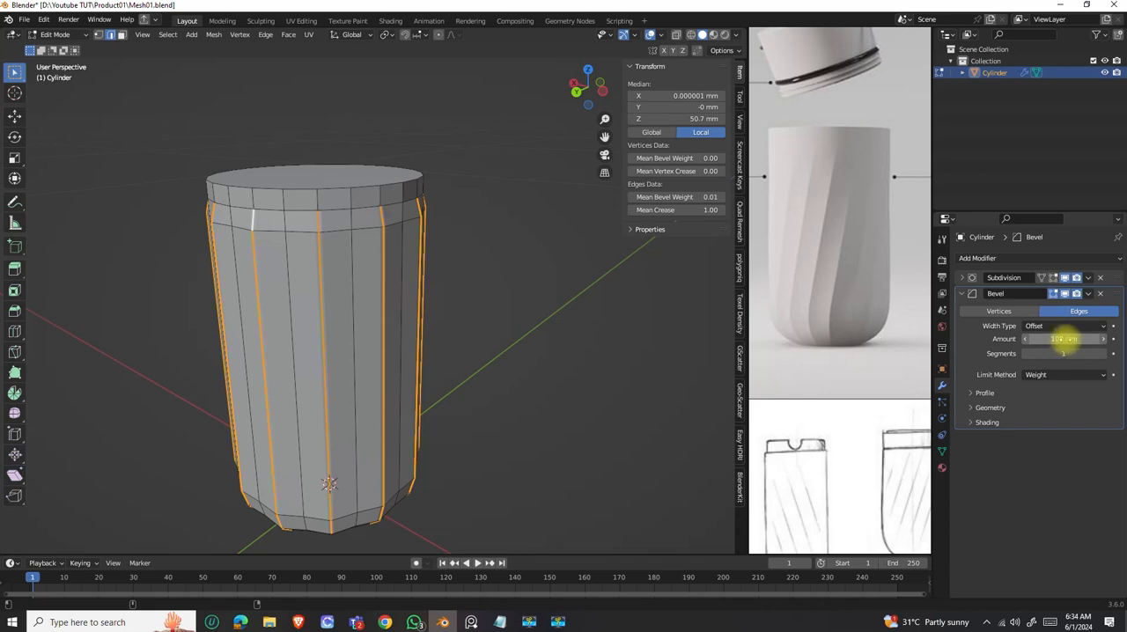
Set the Bevel modifier's amount to 84 mm and save the file.
{"action": "left_click_drag", "start_coordinate": [1063, 339], "coordinate": [1064, 339]}
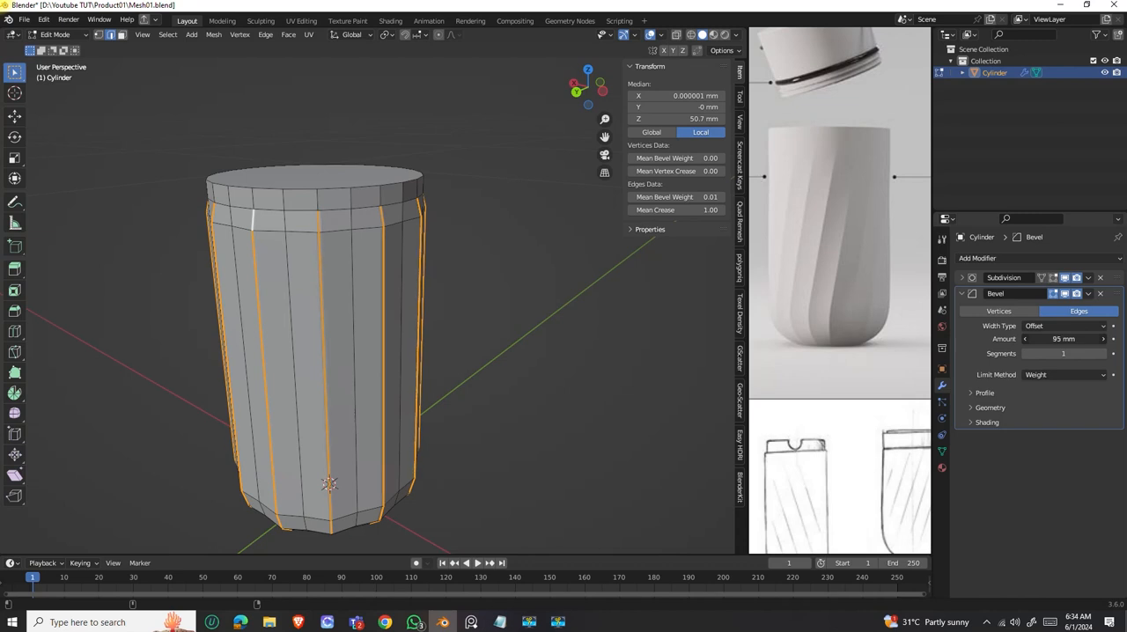
{"action": "left_click_drag", "start_coordinate": [1064, 339], "coordinate": [1055, 339]}
{"action": "left_click_drag", "start_coordinate": [1063, 339], "coordinate": [1066, 339]}
{"action": "middle_click_drag", "start_coordinate": [435, 210], "coordinate": [473, 228]}
{"action": "scroll", "coordinate": [422, 286], "scroll_direction": "down", "scroll_amount": 4}
{"action": "middle_click_drag", "start_coordinate": [414, 295], "coordinate": [423, 234]}
{"action": "scroll", "coordinate": [411, 259], "scroll_direction": "up", "scroll_amount": 3}
{"action": "middle_click_drag", "start_coordinate": [440, 318], "coordinate": [383, 311]}
{"action": "key", "text": "ctrl+s"}
Return to Object Mode and turn on the Subdivision modifier's Edit Mode display.
{"action": "key", "text": "Tab"}
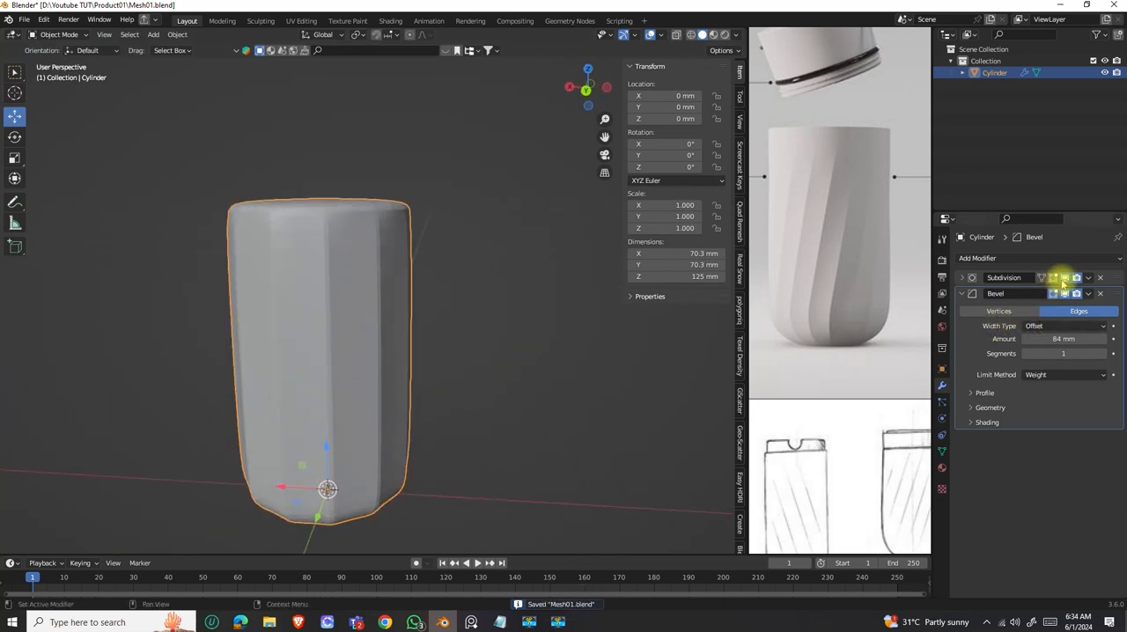
{"action": "scroll", "coordinate": [327, 294], "scroll_direction": "down", "scroll_amount": 3}
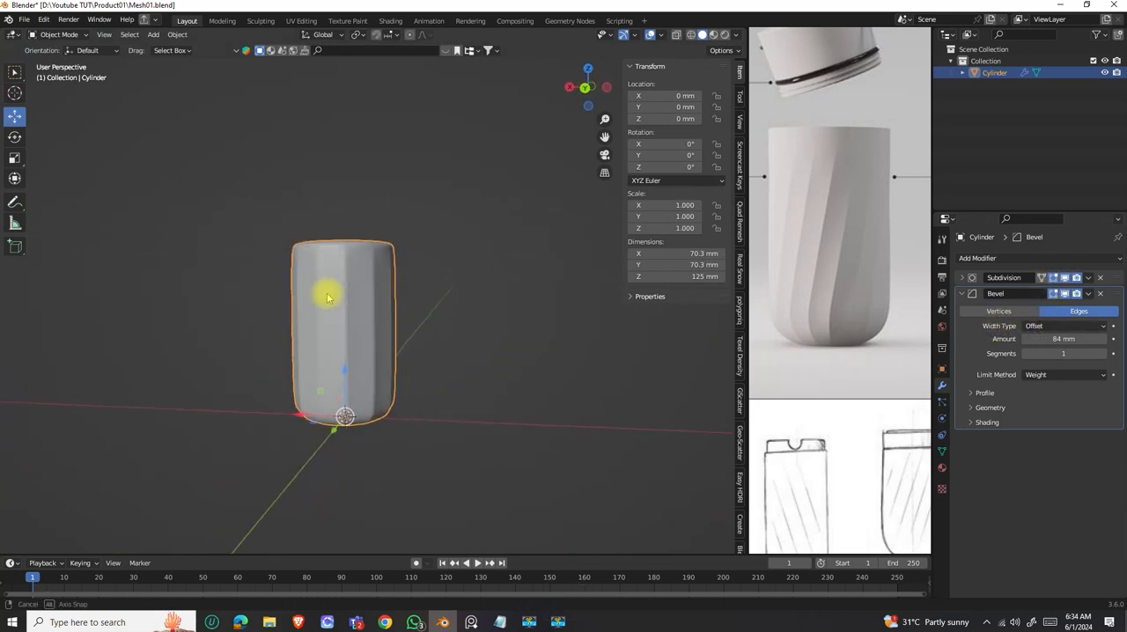
{"action": "middle_click_drag", "start_coordinate": [625, 322], "coordinate": [348, 328]}
{"action": "scroll", "coordinate": [348, 328], "scroll_direction": "up", "scroll_amount": 4}
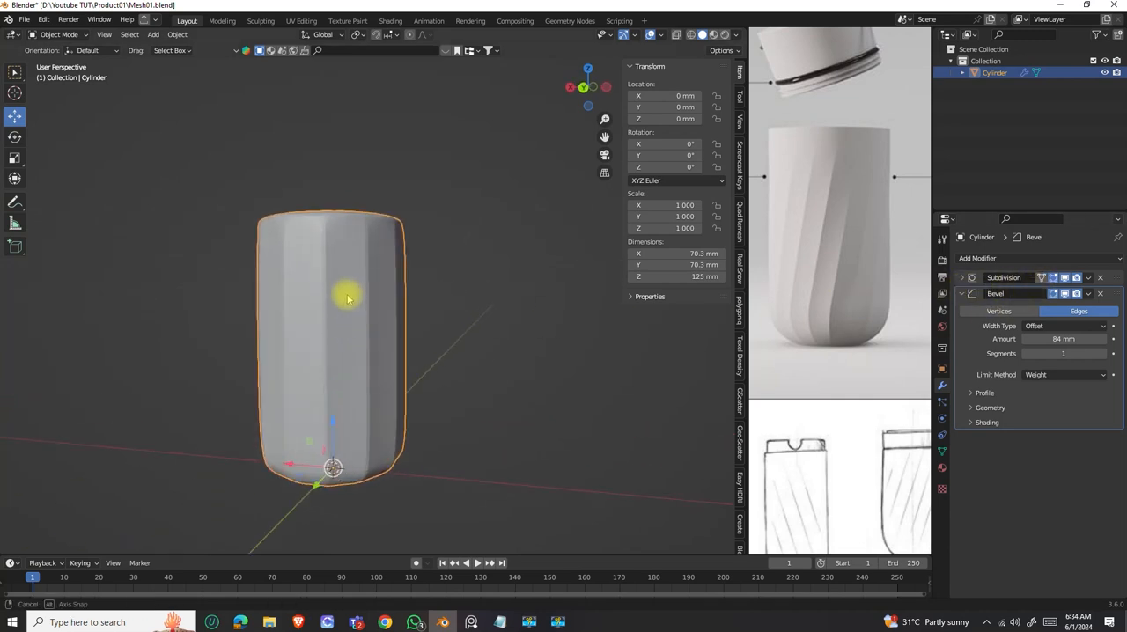
Expand the Subdivision modifier's settings and set its viewport levels to 3.
{"action": "left_click", "coordinate": [962, 278]}
{"action": "left_click", "coordinate": [1102, 310]}
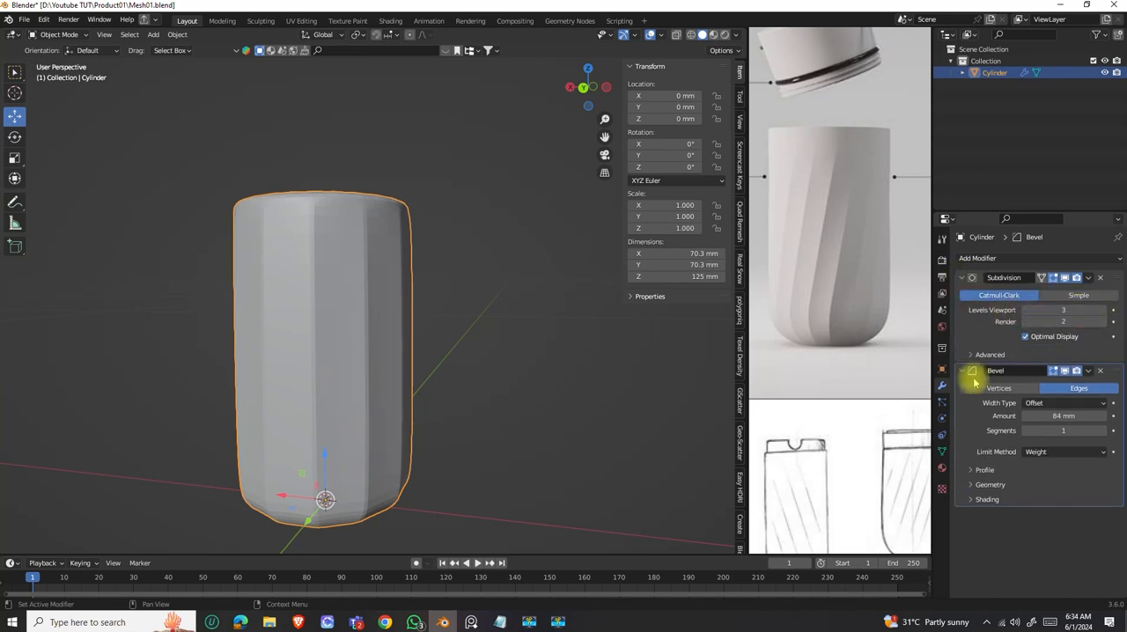
{"action": "middle_click_drag", "start_coordinate": [367, 294], "coordinate": [536, 355]}
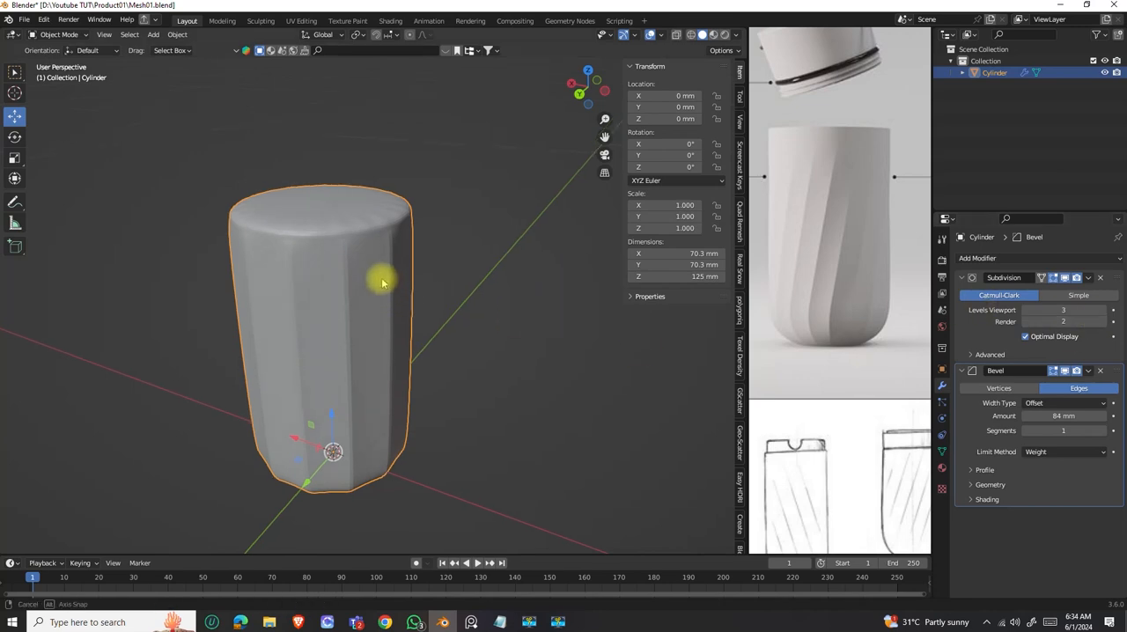
{"action": "middle_click_drag", "start_coordinate": [382, 287], "coordinate": [341, 298]}
{"action": "scroll", "coordinate": [341, 299], "scroll_direction": "up", "scroll_amount": 3}
{"action": "scroll", "coordinate": [323, 301], "scroll_direction": "down", "scroll_amount": 4}
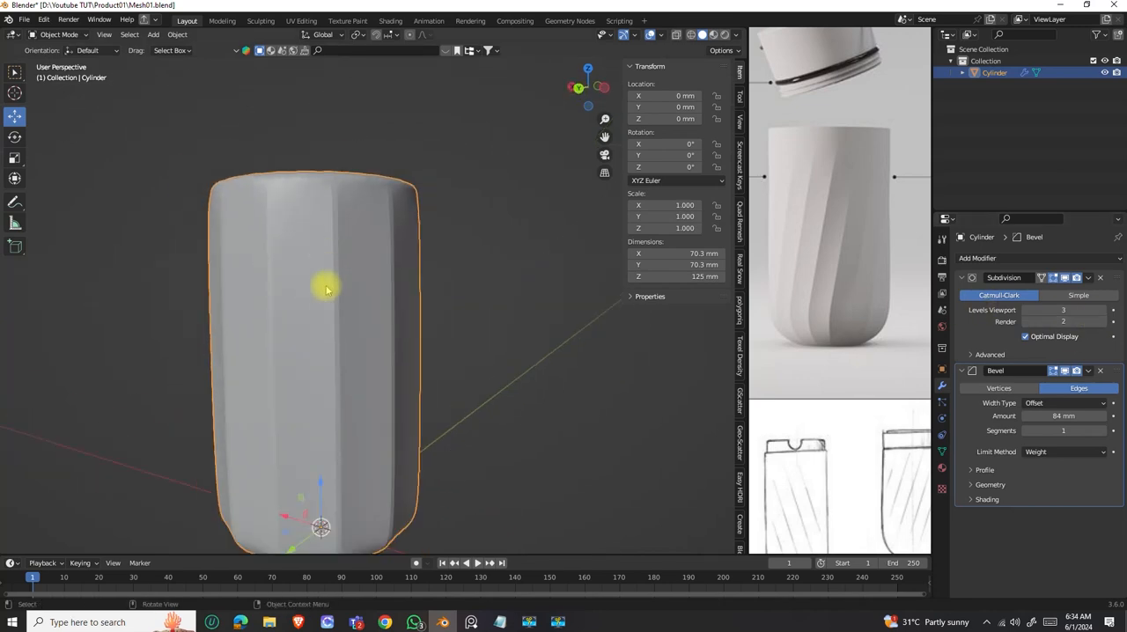
{"action": "middle_click_drag", "start_coordinate": [341, 323], "coordinate": [337, 314]}
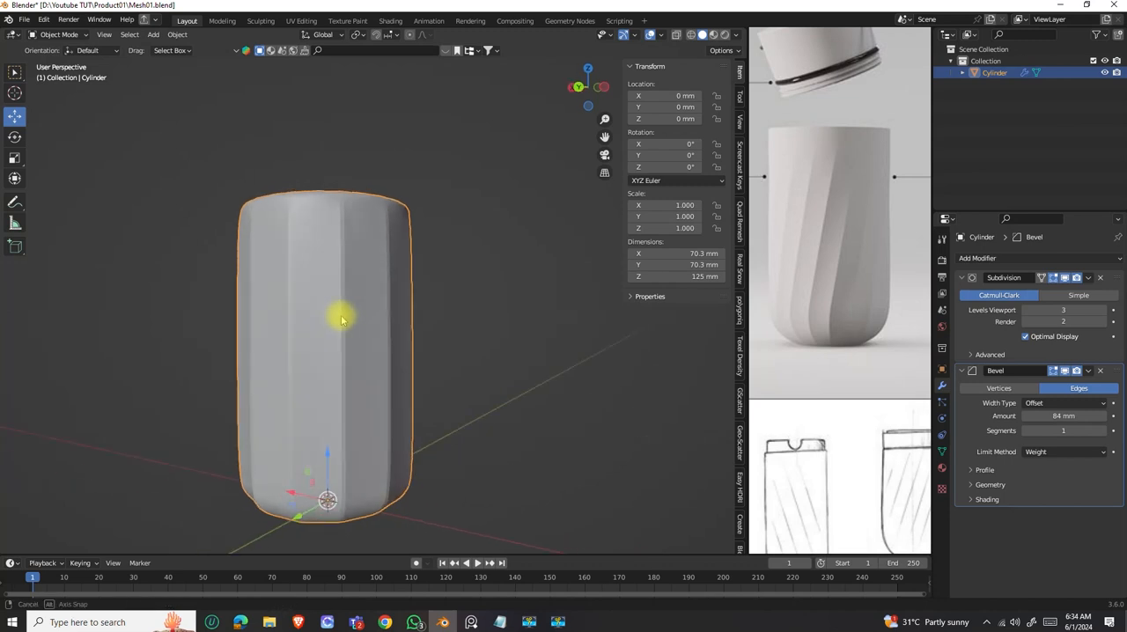
Set the Bevel modifier's segments to 2 and check the facets along the body and underneath the base.
{"action": "left_click", "coordinate": [1105, 431]}
{"action": "middle_click_drag", "start_coordinate": [432, 325], "coordinate": [331, 294]}
{"action": "middle_click_drag", "start_coordinate": [361, 339], "coordinate": [380, 279]}
{"action": "scroll", "coordinate": [372, 402], "scroll_direction": "up", "scroll_amount": 3}
{"action": "scroll", "coordinate": [376, 413], "scroll_direction": "down", "scroll_amount": 2}
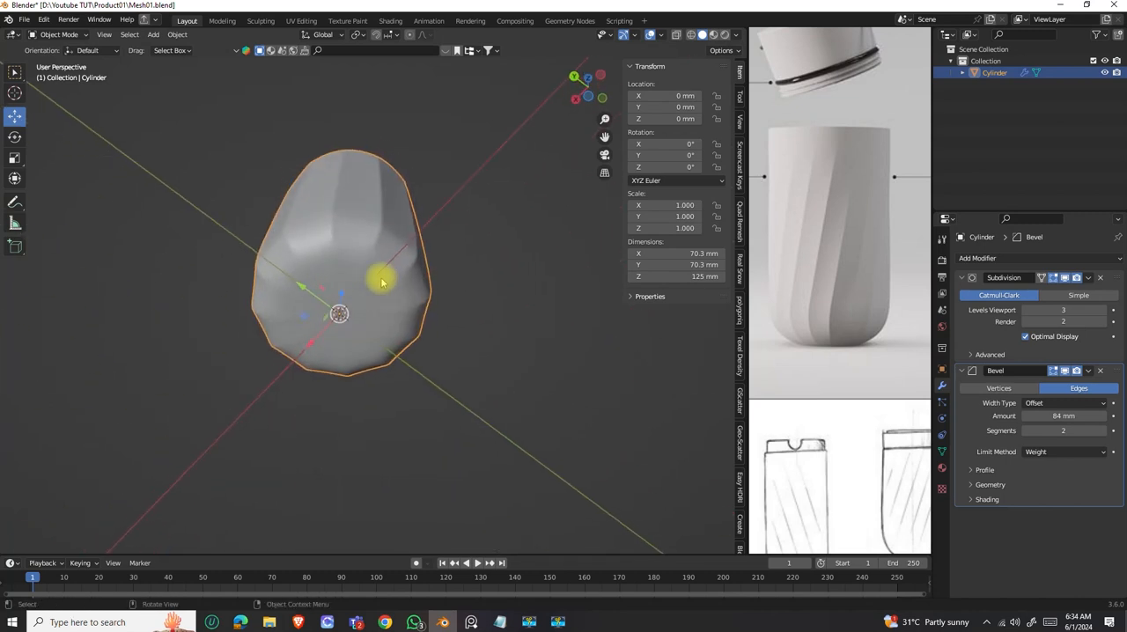
Examine the facets under the base and around the upper rim, comparing them with the reference bottle.
{"action": "scroll", "coordinate": [364, 304], "scroll_direction": "up", "scroll_amount": 2}
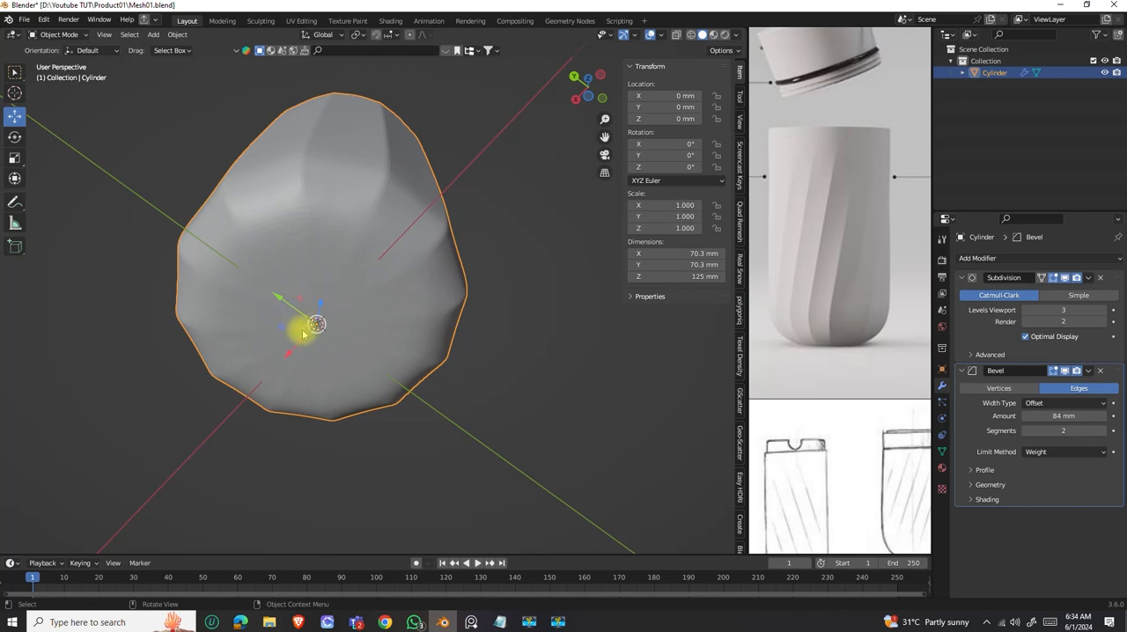
{"action": "middle_click_drag", "start_coordinate": [428, 237], "coordinate": [379, 164]}
{"action": "scroll", "coordinate": [398, 239], "scroll_direction": "up", "scroll_amount": 2}
{"action": "middle_click_drag", "start_coordinate": [397, 239], "coordinate": [476, 226]}
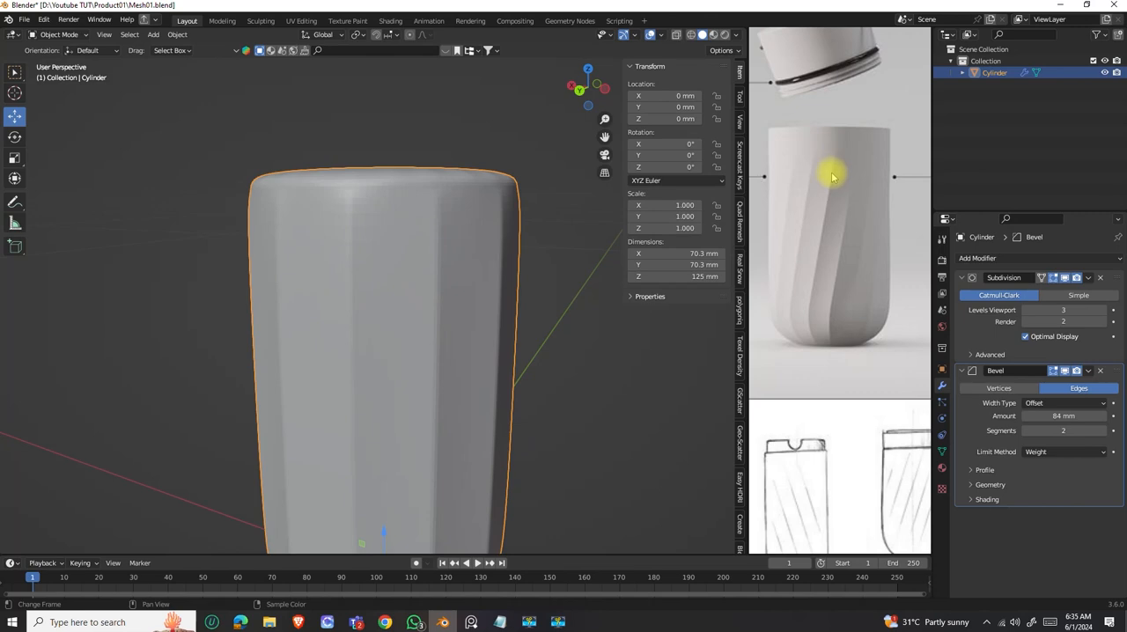
{"action": "middle_click_drag", "start_coordinate": [420, 249], "coordinate": [434, 254]}
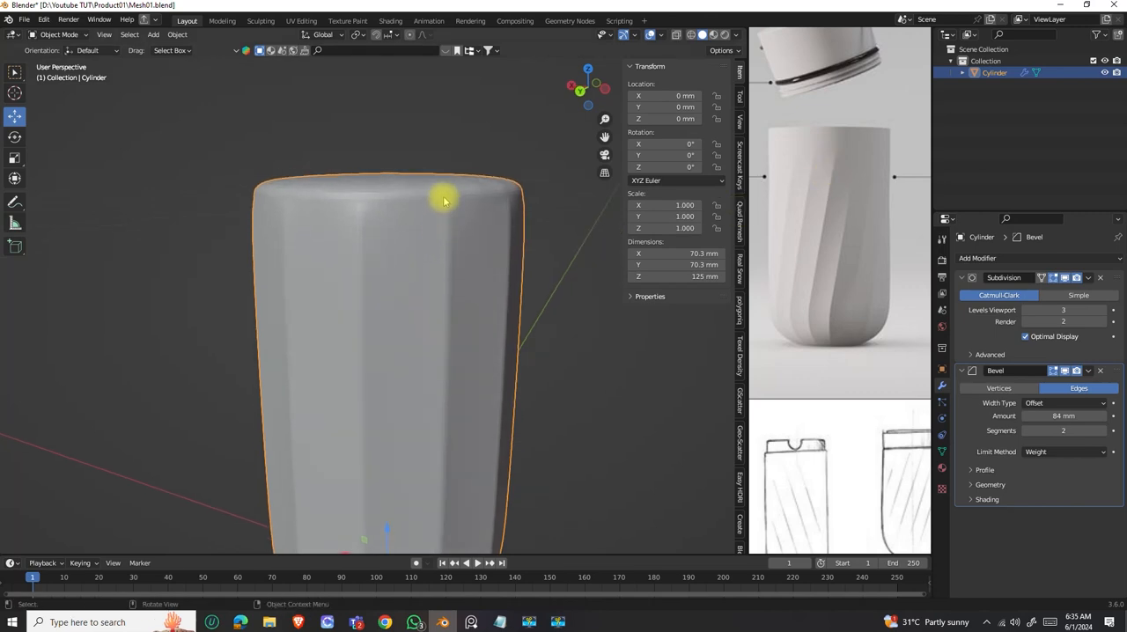
{"action": "scroll", "coordinate": [444, 250], "scroll_direction": "down", "scroll_amount": 3}
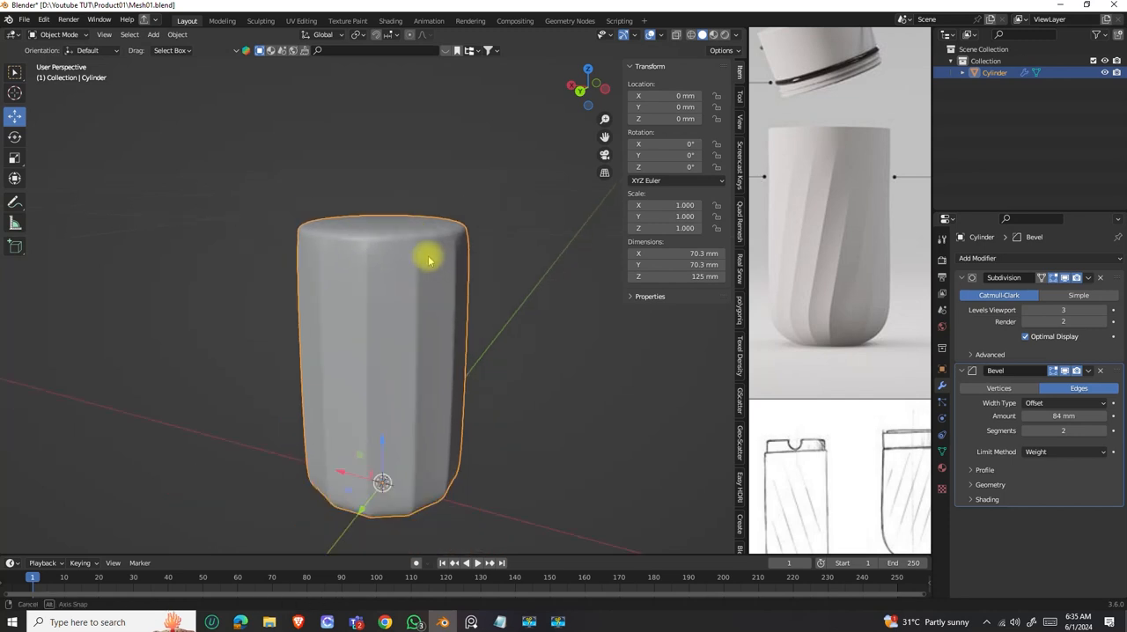
In Edit Mode, start selecting the short creased vertical edges just below the rim, one for each weighted facet line.
{"action": "key", "text": "Tab"}
{"action": "scroll", "coordinate": [432, 254], "scroll_direction": "up", "scroll_amount": 5}
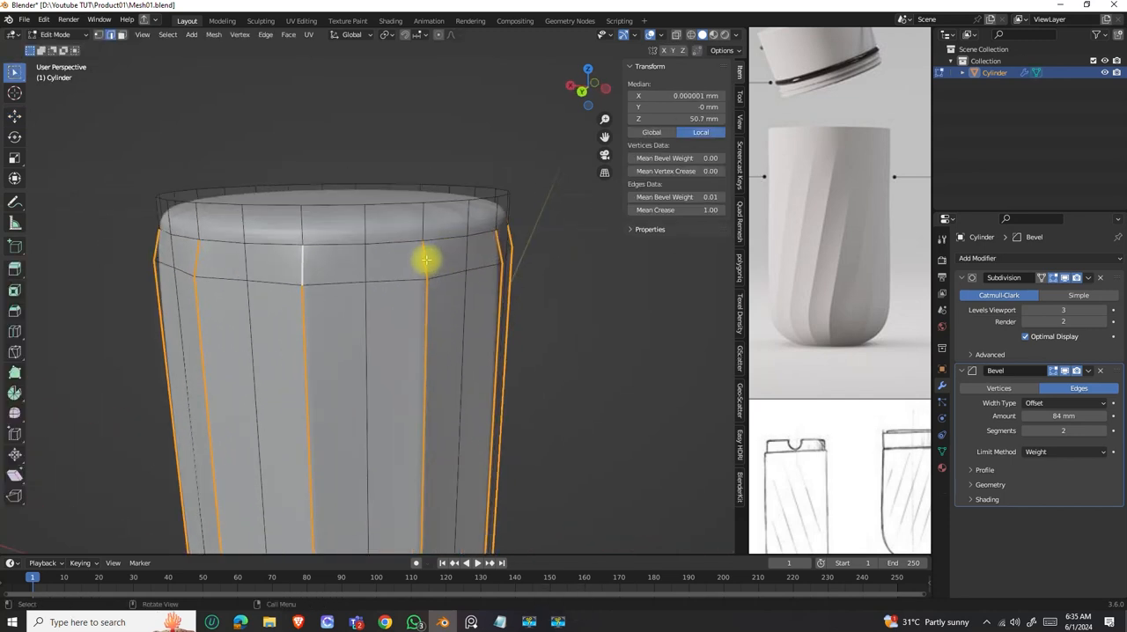
{"action": "left_click", "coordinate": [424, 262]}
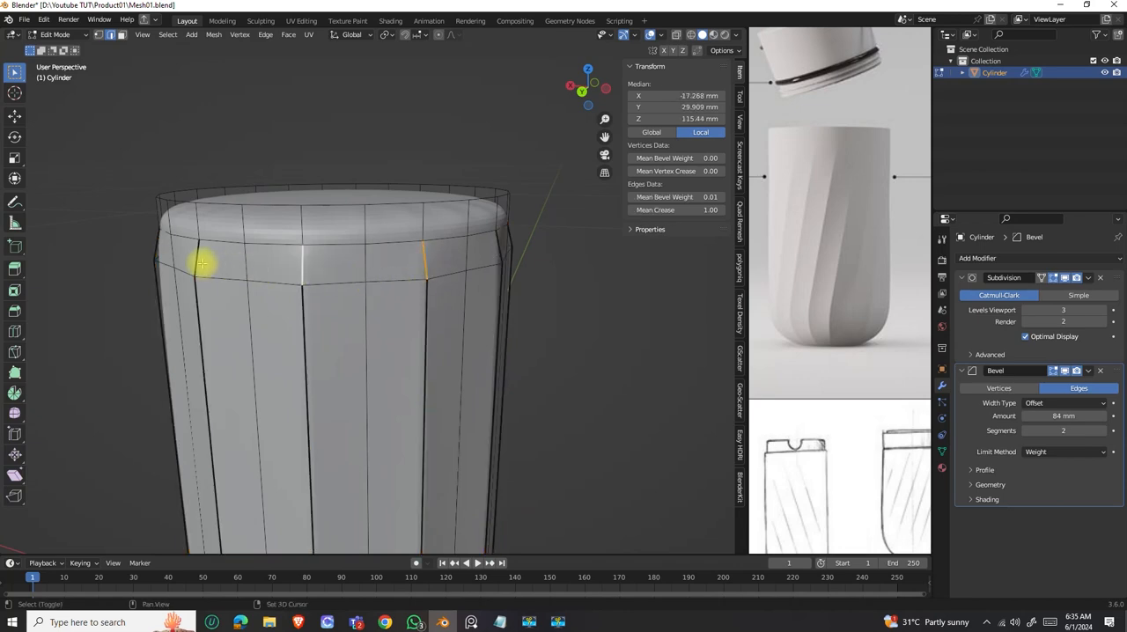
{"action": "middle_click_drag", "start_coordinate": [206, 271], "coordinate": [480, 281]}
{"action": "left_click", "coordinate": [473, 286], "text": "shift"}
{"action": "scroll", "coordinate": [369, 278], "scroll_direction": "down", "scroll_amount": 3}
{"action": "middle_click_drag", "start_coordinate": [390, 288], "coordinate": [440, 289]}
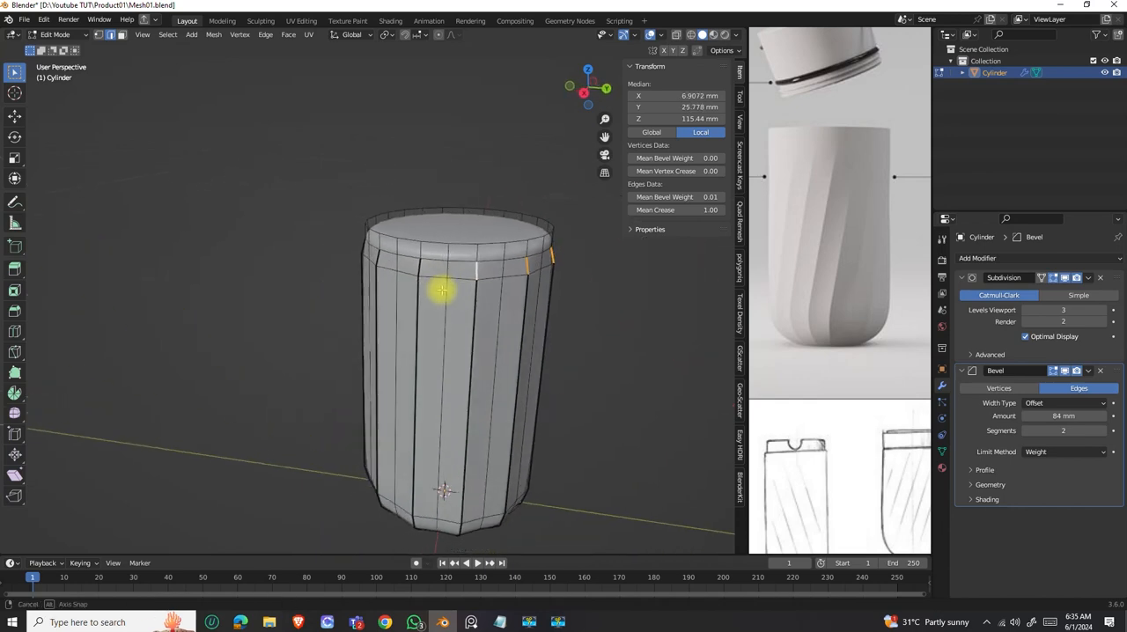
{"action": "middle_click_drag", "start_coordinate": [378, 272], "coordinate": [508, 279]}
{"action": "scroll", "coordinate": [378, 243], "scroll_direction": "up", "scroll_amount": 5}
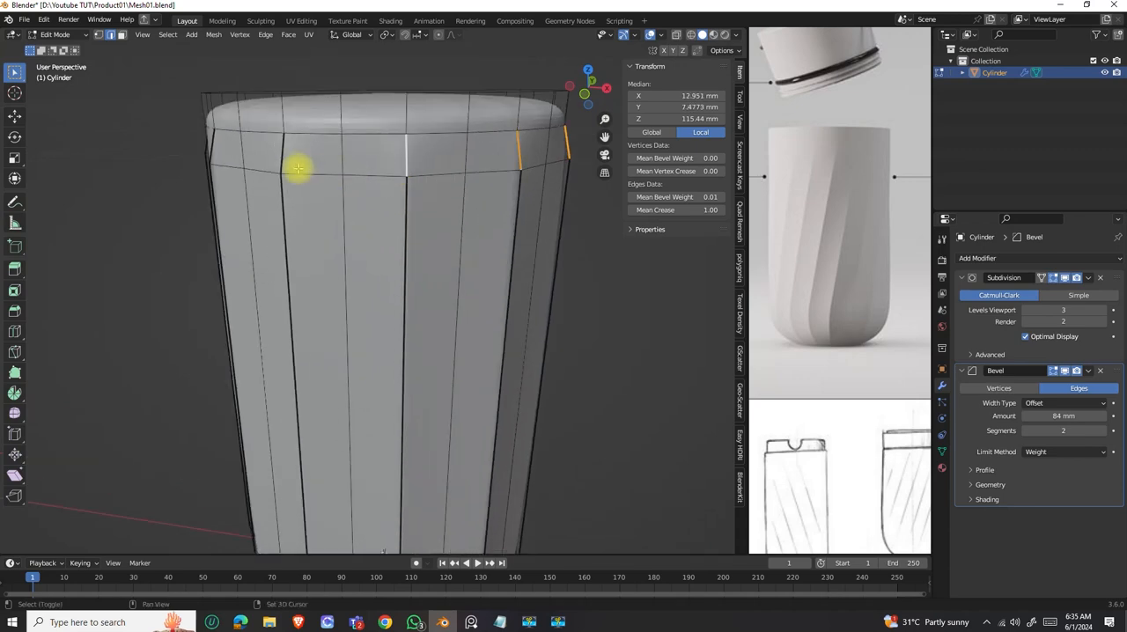
{"action": "left_click", "coordinate": [282, 160], "text": "shift"}
Add the remaining short creased edges around the rim to complete the ring selection.
{"action": "middle_click_drag", "start_coordinate": [294, 214], "coordinate": [429, 230]}
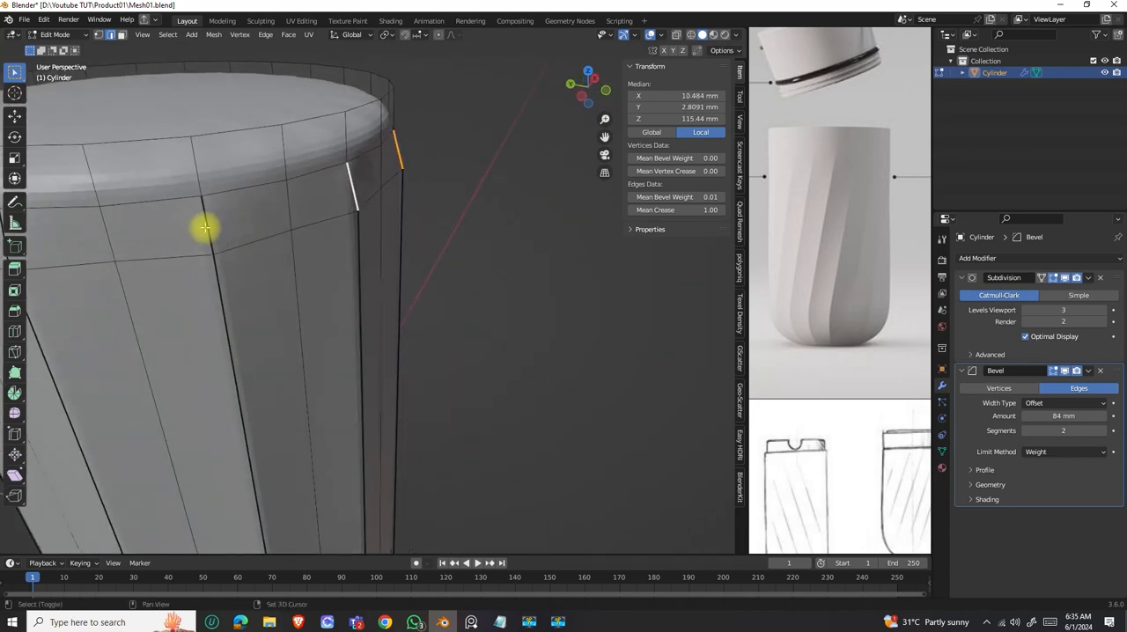
{"action": "left_click", "coordinate": [205, 227], "text": "shift"}
{"action": "scroll", "coordinate": [352, 265], "scroll_direction": "down", "scroll_amount": 4}
{"action": "middle_click_drag", "start_coordinate": [291, 269], "coordinate": [359, 267]}
{"action": "left_click", "coordinate": [376, 304], "text": "shift"}
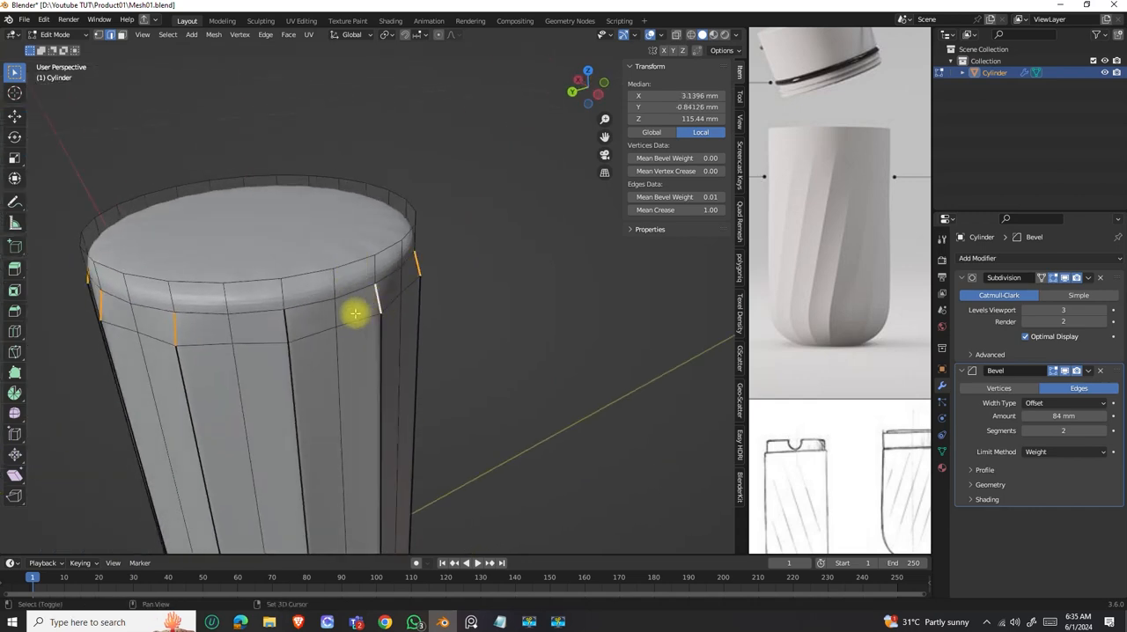
{"action": "left_click", "coordinate": [291, 323], "text": "shift"}
{"action": "scroll", "coordinate": [372, 291], "scroll_direction": "up", "scroll_amount": 2}
{"action": "middle_click_drag", "start_coordinate": [373, 292], "coordinate": [389, 328]}
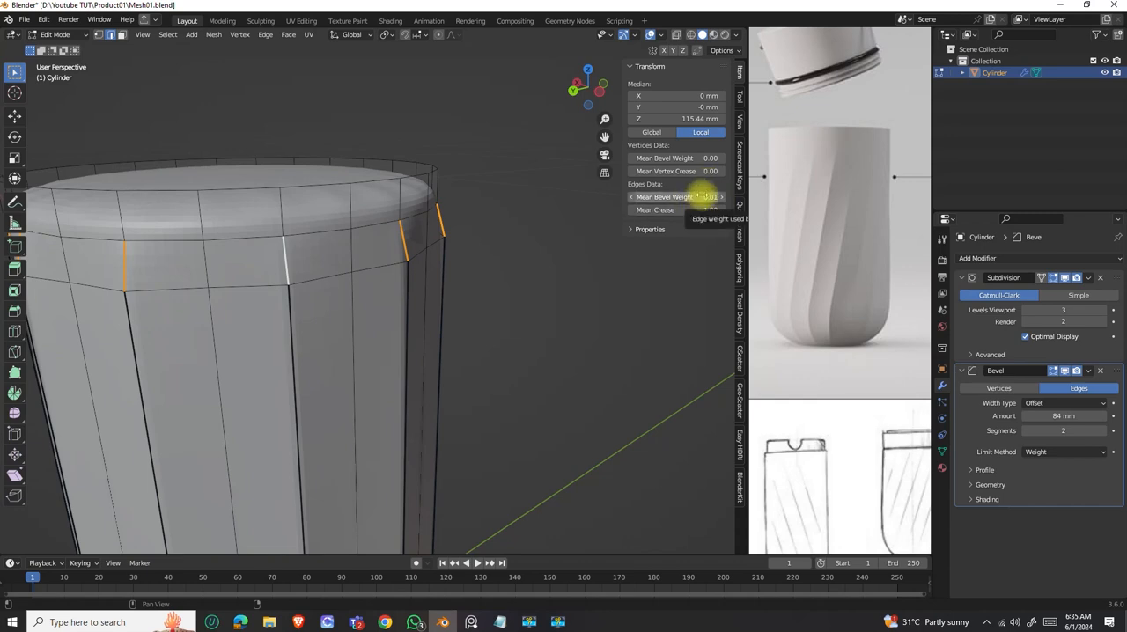
Set the selected rim edges' mean bevel weight to 0.27 and mean crease to 0.82.
{"action": "left_click_drag", "start_coordinate": [702, 197], "coordinate": [703, 197]}
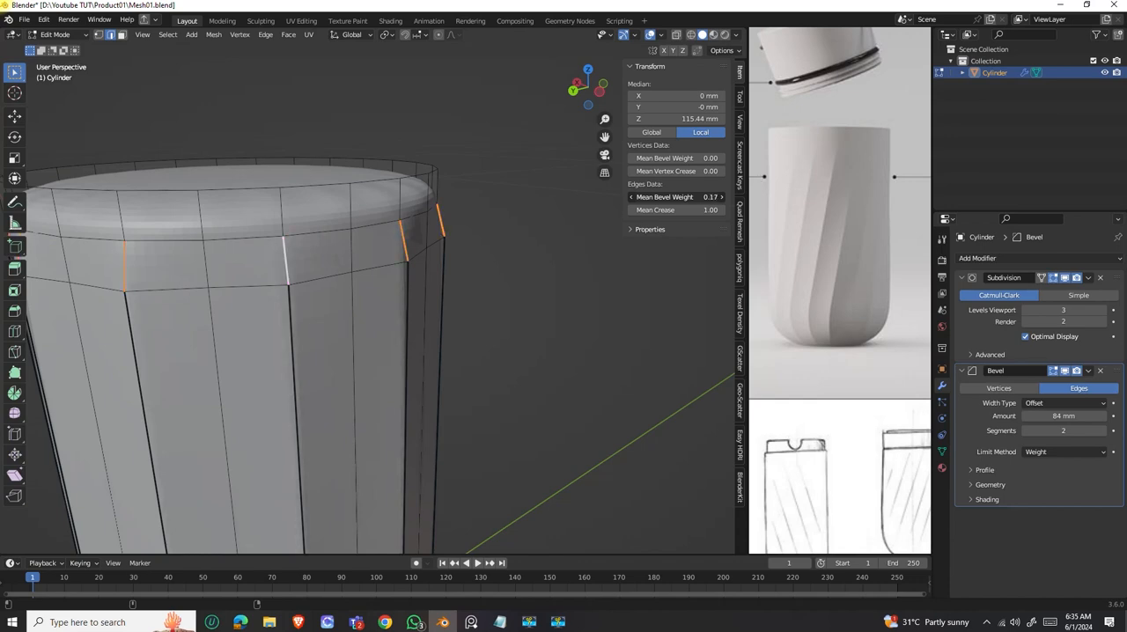
{"action": "left_click_drag", "start_coordinate": [676, 197], "coordinate": [680, 197]}
{"action": "middle_click_drag", "start_coordinate": [428, 279], "coordinate": [336, 241]}
{"action": "scroll", "coordinate": [335, 239], "scroll_direction": "up", "scroll_amount": 4}
{"action": "scroll", "coordinate": [340, 229], "scroll_direction": "down", "scroll_amount": 1}
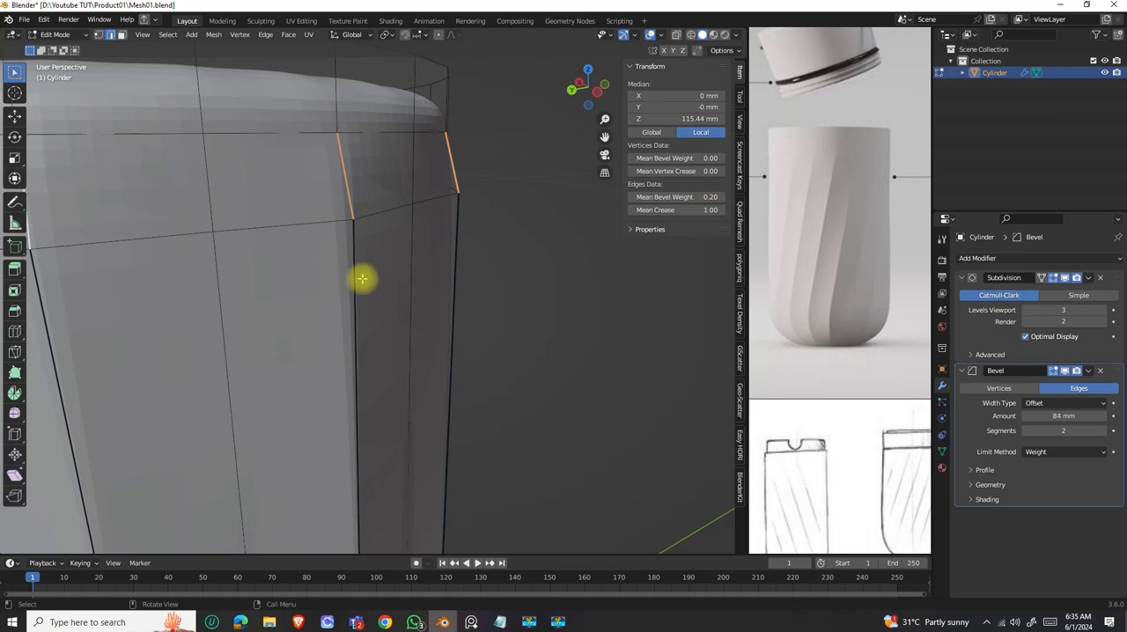
{"action": "left_click_drag", "start_coordinate": [704, 196], "coordinate": [376, 201]}
{"action": "middle_click_drag", "start_coordinate": [376, 202], "coordinate": [417, 251]}
{"action": "scroll", "coordinate": [448, 247], "scroll_direction": "up", "scroll_amount": 3}
{"action": "middle_click_drag", "start_coordinate": [466, 211], "coordinate": [385, 221]}
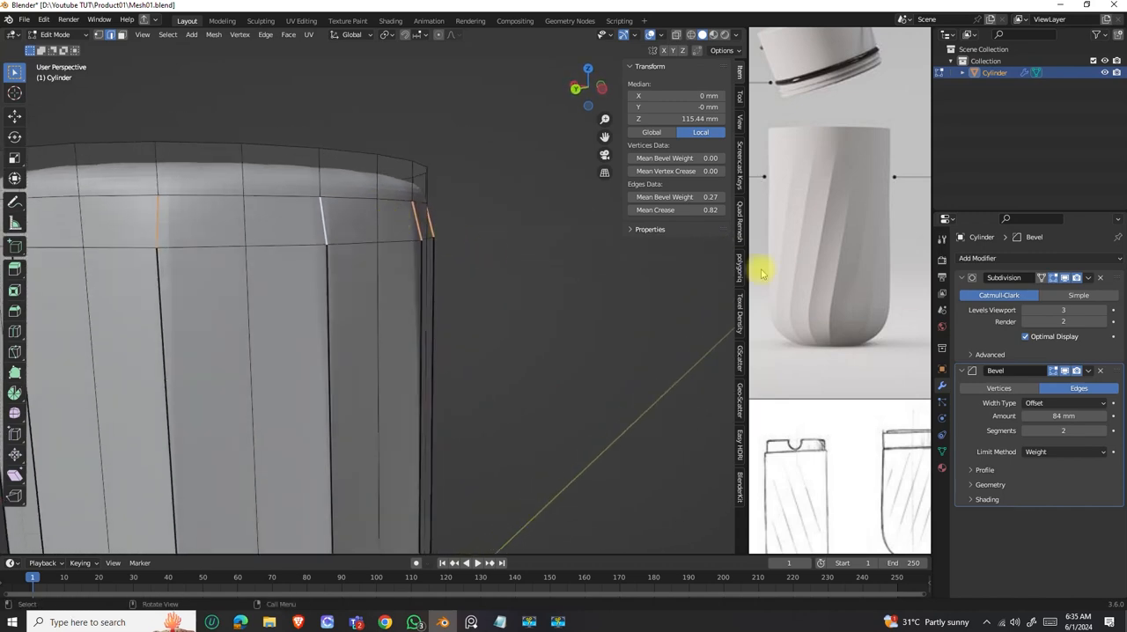
Turn off the Subdivision modifier's Edit Mode display and select the vertex at the upper end of a short creased rim edge.
{"action": "left_click", "coordinate": [1056, 280]}
{"action": "mouse_move", "coordinate": [390, 234]}
{"action": "middle_mouse_down"}
{"action": "mouse_move", "coordinate": [307, 214]}
{"action": "mouse_move", "coordinate": [376, 223]}
{"action": "middle_mouse_up"}
{"action": "middle_click_drag", "start_coordinate": [385, 220], "coordinate": [397, 219]}
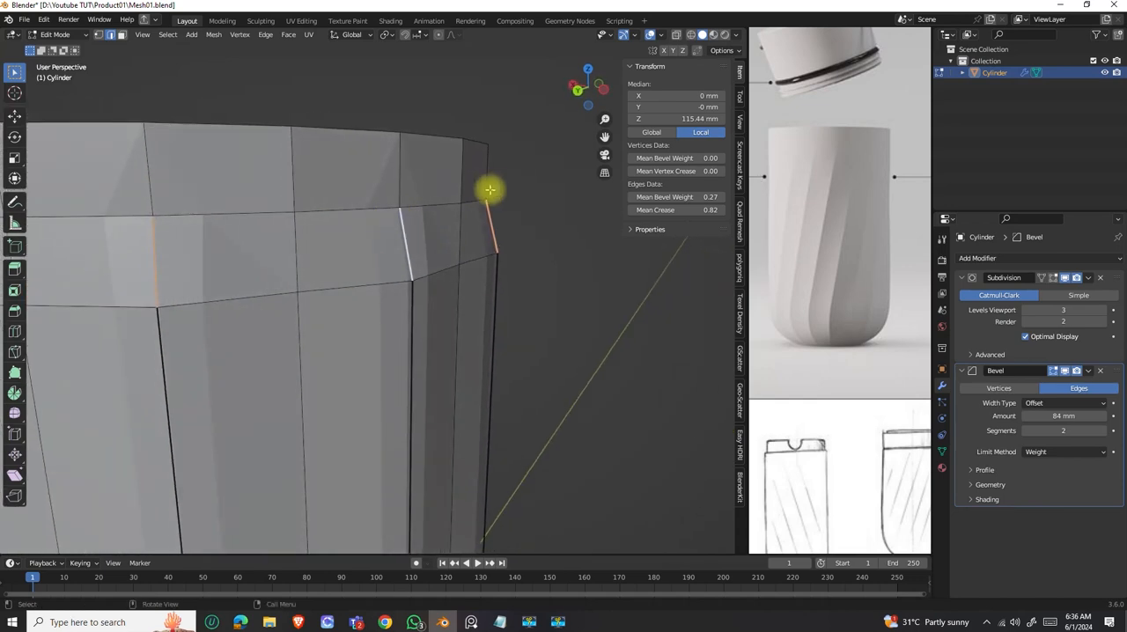
{"action": "middle_click_drag", "start_coordinate": [489, 193], "coordinate": [528, 150]}
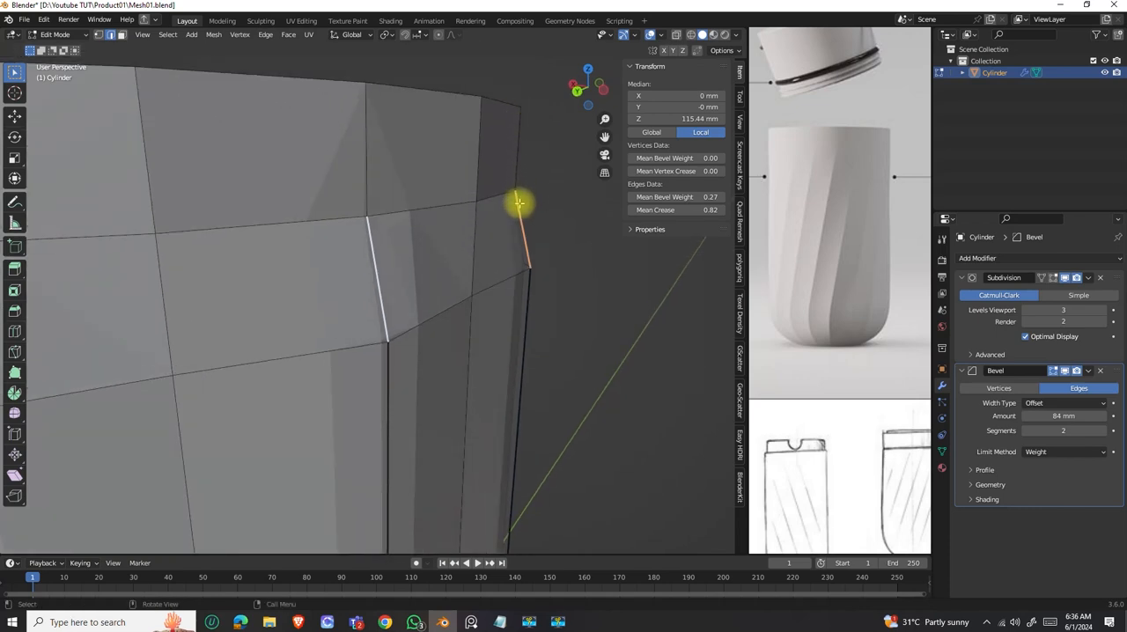
{"action": "scroll", "coordinate": [520, 189], "scroll_direction": "down", "scroll_amount": 4}
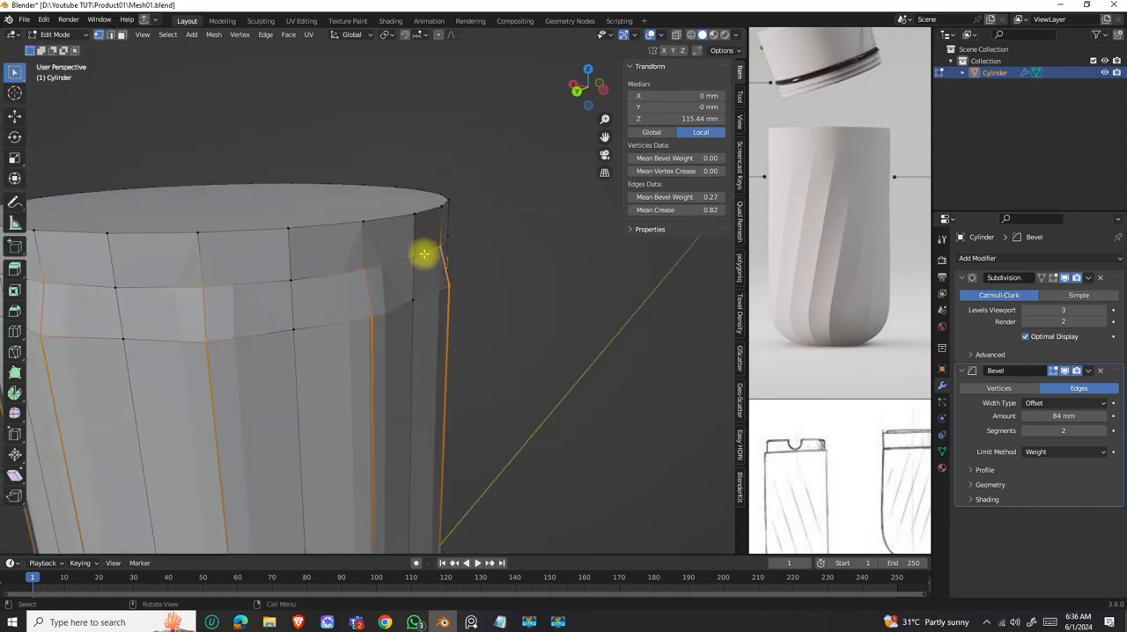
{"action": "middle_click_drag", "start_coordinate": [426, 256], "coordinate": [444, 239]}
{"action": "left_click", "coordinate": [391, 236]}
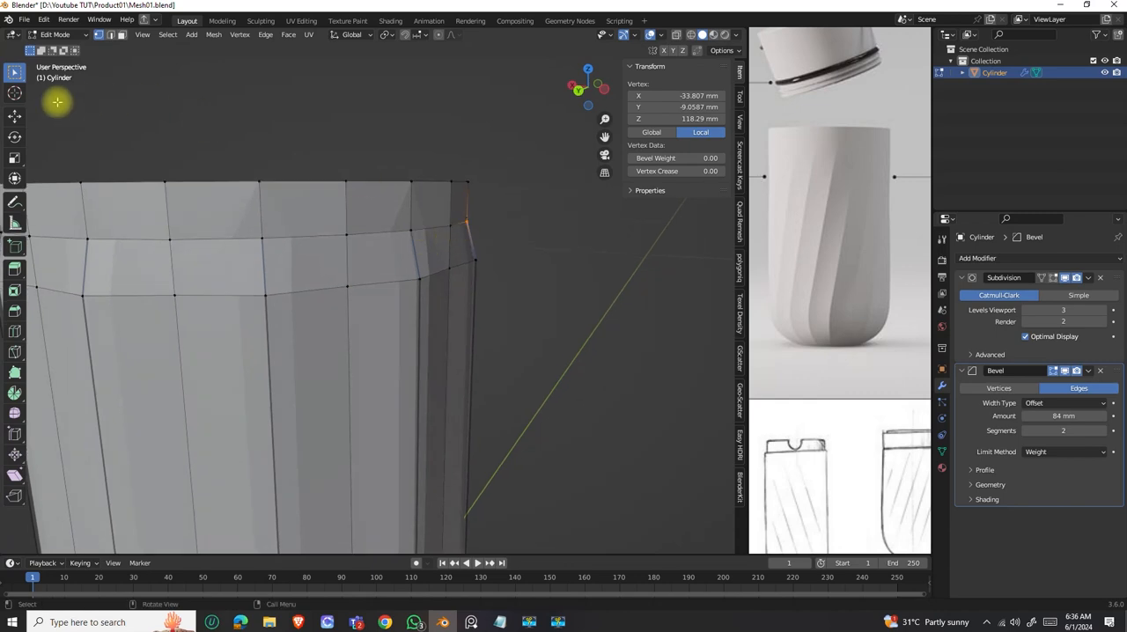
Switch the transform orientation to Normal and move the selected rim vertex outward along its normal.
{"action": "left_click", "coordinate": [17, 115]}
{"action": "scroll", "coordinate": [470, 224], "scroll_direction": "up", "scroll_amount": 2}
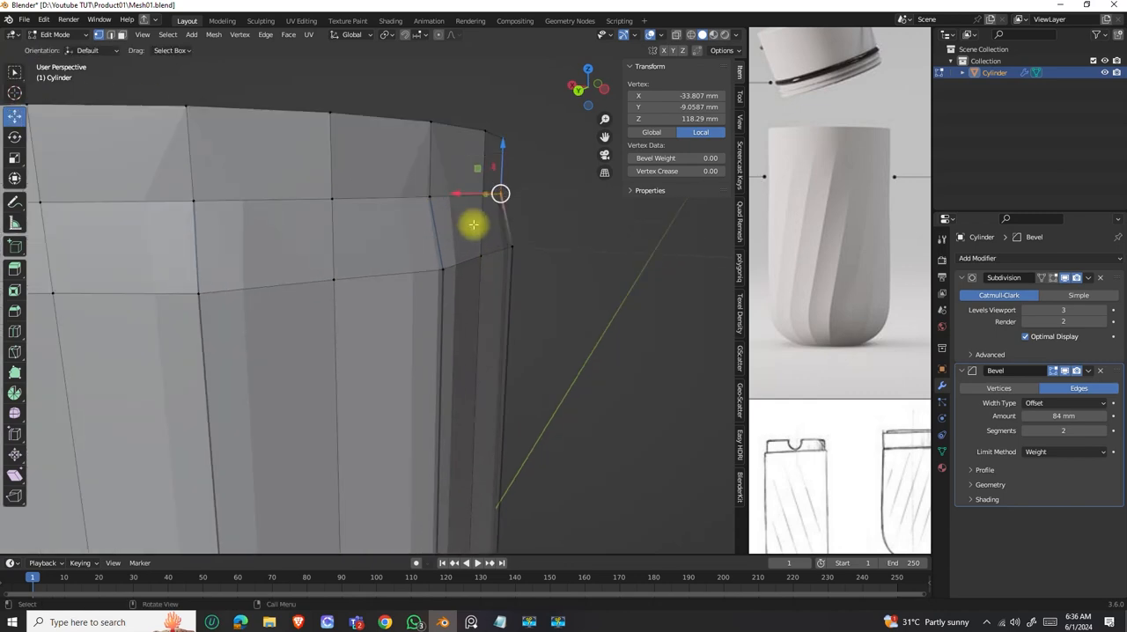
{"action": "left_click", "coordinate": [357, 33]}
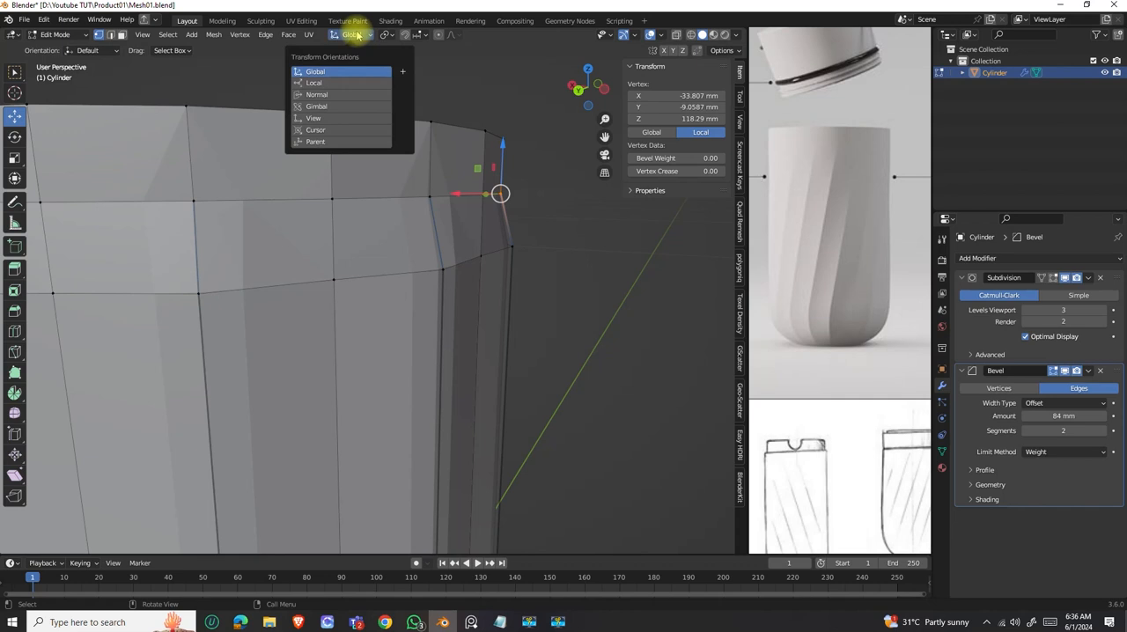
{"action": "left_click", "coordinate": [317, 95]}
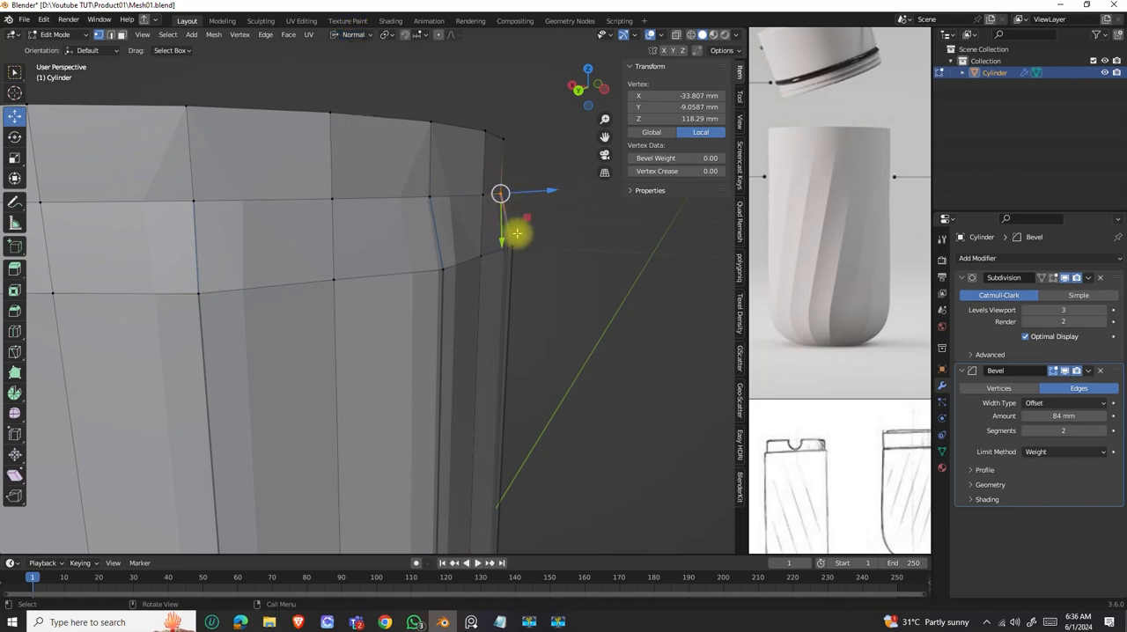
{"action": "middle_click_drag", "start_coordinate": [467, 196], "coordinate": [373, 252]}
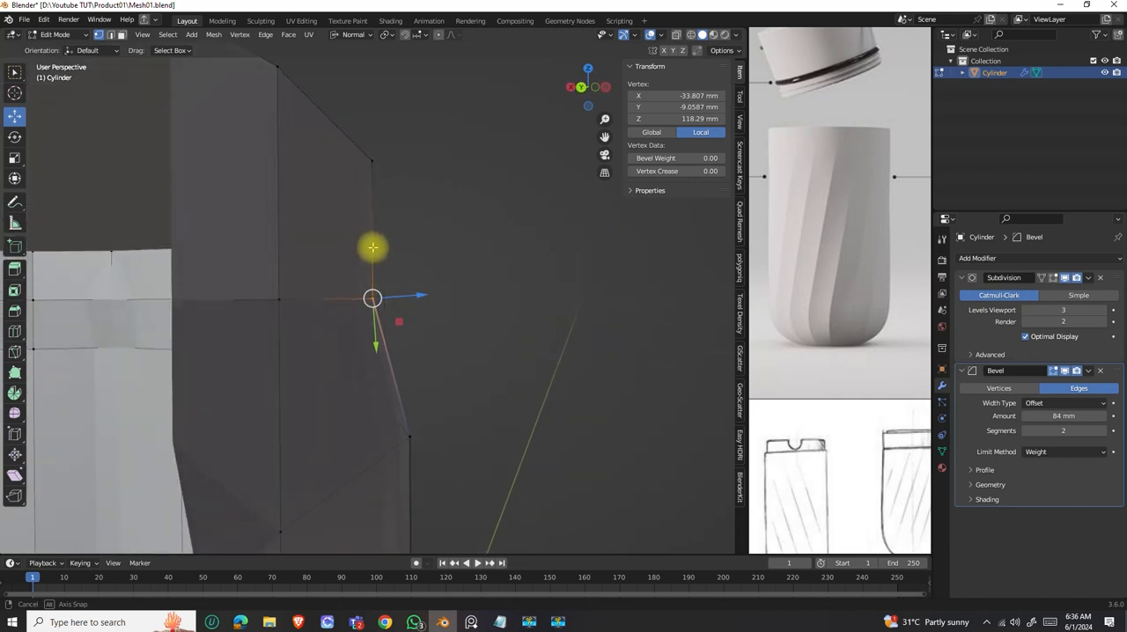
{"action": "key", "text": "g"}
{"action": "key", "text": "z"}
{"action": "key", "text": "z"}
{"action": "left_click", "coordinate": [424, 297]}
Move the upper-end vertices of the next two creased rim edges outward along their normals, about 0.37 mm and 0.56 mm.
{"action": "middle_click_drag", "start_coordinate": [424, 297], "coordinate": [380, 295]}
{"action": "left_click_drag", "start_coordinate": [297, 295], "coordinate": [318, 310]}
{"action": "middle_click_drag", "start_coordinate": [318, 310], "coordinate": [456, 310]}
{"action": "left_click_drag", "start_coordinate": [450, 309], "coordinate": [447, 282]}
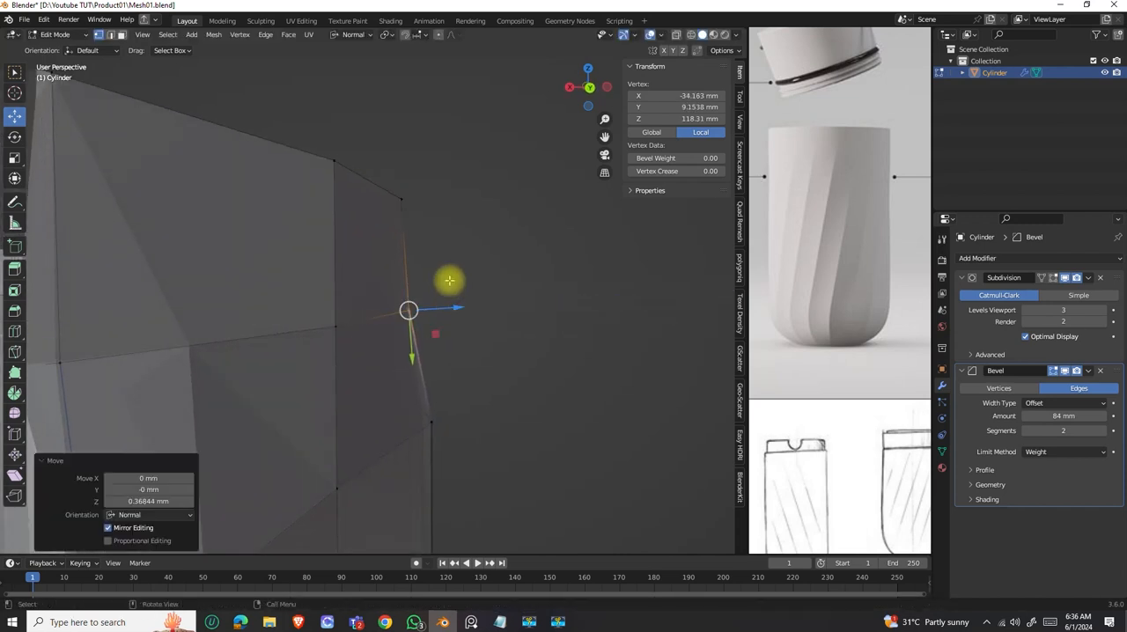
{"action": "middle_click_drag", "start_coordinate": [448, 282], "coordinate": [420, 344]}
{"action": "left_click", "coordinate": [392, 326]}
{"action": "left_click_drag", "start_coordinate": [539, 315], "coordinate": [539, 316]}
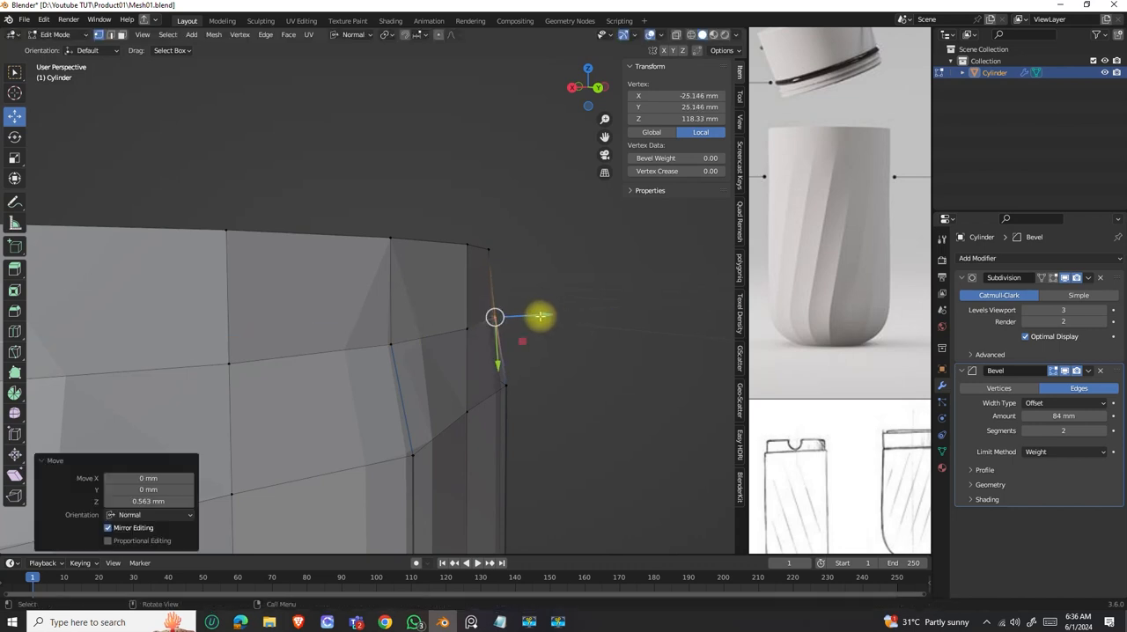
Move the following two creased-edge vertices outward along their normals, the first by about 0.42 mm.
{"action": "left_click", "coordinate": [386, 341]}
{"action": "scroll", "coordinate": [396, 335], "scroll_direction": "down", "scroll_amount": 4}
{"action": "middle_click_drag", "start_coordinate": [395, 334], "coordinate": [474, 332]}
{"action": "left_click_drag", "start_coordinate": [552, 303], "coordinate": [508, 322]}
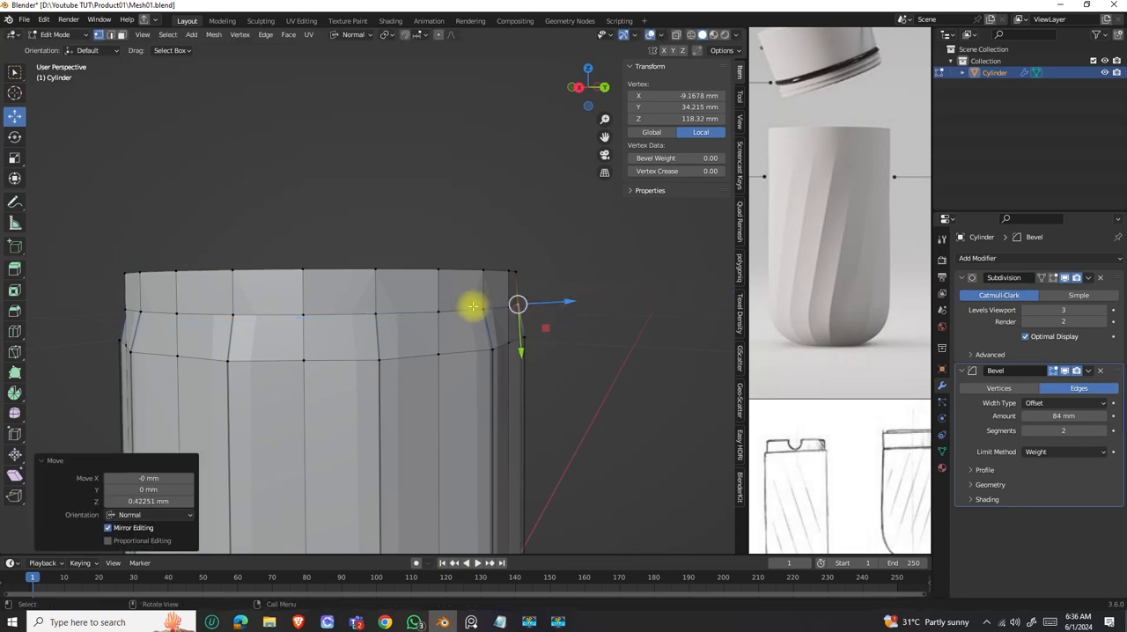
{"action": "middle_click_drag", "start_coordinate": [466, 317], "coordinate": [381, 305]}
{"action": "key", "text": "KP_Decimal"}
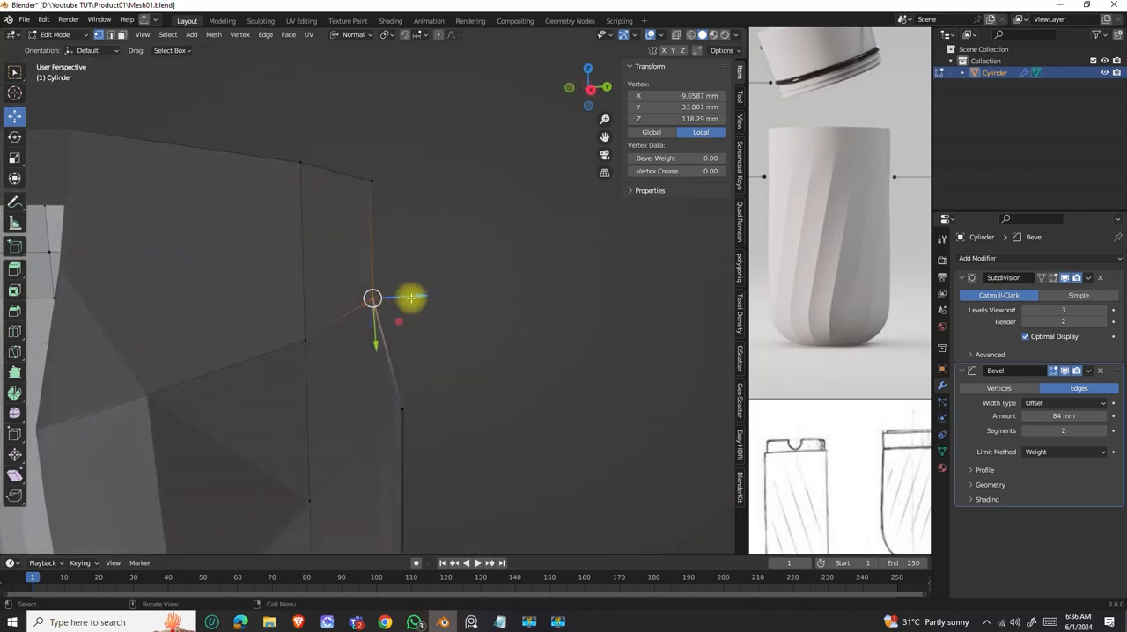
{"action": "left_click_drag", "start_coordinate": [423, 295], "coordinate": [430, 296]}
Continue around the rim, moving three more creased-edge vertices slightly outward along their normals.
{"action": "middle_click_drag", "start_coordinate": [430, 296], "coordinate": [417, 329]}
{"action": "left_click", "coordinate": [202, 362]}
{"action": "left_click_drag", "start_coordinate": [486, 302], "coordinate": [491, 301]}
{"action": "left_click_drag", "start_coordinate": [374, 352], "coordinate": [372, 339]}
{"action": "middle_click_drag", "start_coordinate": [372, 339], "coordinate": [420, 304]}
{"action": "left_click_drag", "start_coordinate": [420, 294], "coordinate": [430, 293]}
{"action": "middle_click_drag", "start_coordinate": [431, 294], "coordinate": [387, 310]}
{"action": "left_click", "coordinate": [323, 303]}
{"action": "left_click_drag", "start_coordinate": [414, 295], "coordinate": [423, 289]}
Move two further creased-edge vertices on the rim outward along their normals, about 0.5 mm and 0.3 mm.
{"action": "middle_click_drag", "start_coordinate": [423, 289], "coordinate": [302, 302]}
{"action": "left_click", "coordinate": [335, 346]}
{"action": "middle_click_drag", "start_coordinate": [334, 347], "coordinate": [354, 337]}
{"action": "left_click_drag", "start_coordinate": [458, 305], "coordinate": [476, 304]}
{"action": "middle_click_drag", "start_coordinate": [476, 305], "coordinate": [394, 325]}
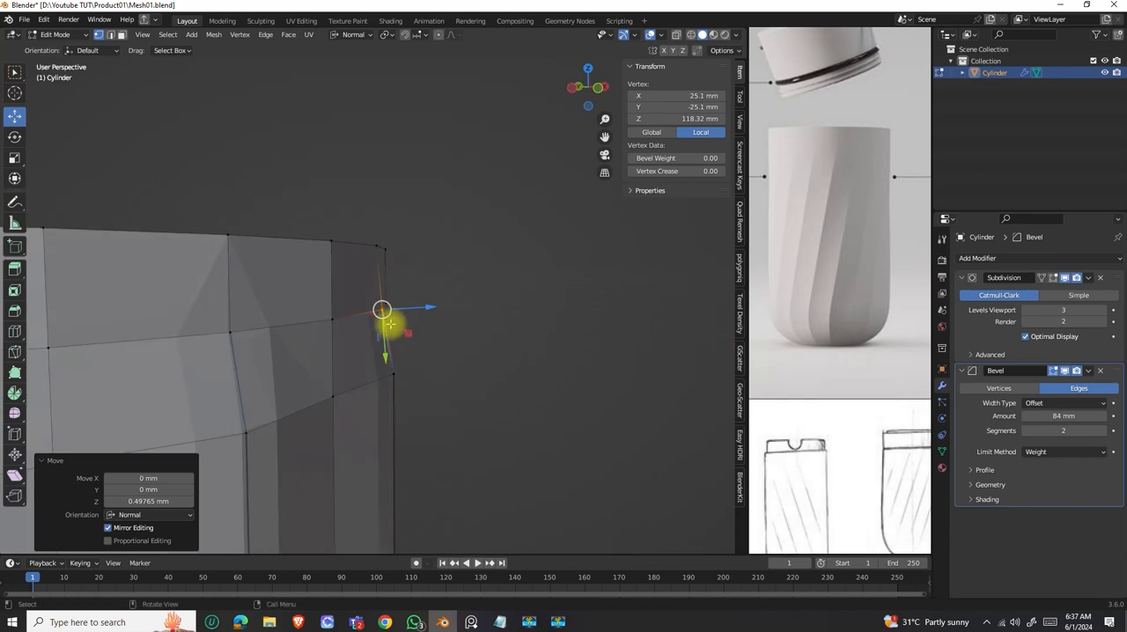
{"action": "middle_click_drag", "start_coordinate": [224, 319], "coordinate": [311, 355]}
{"action": "left_click_drag", "start_coordinate": [572, 294], "coordinate": [577, 291]}
{"action": "scroll", "coordinate": [475, 259], "scroll_direction": "down", "scroll_amount": 8}
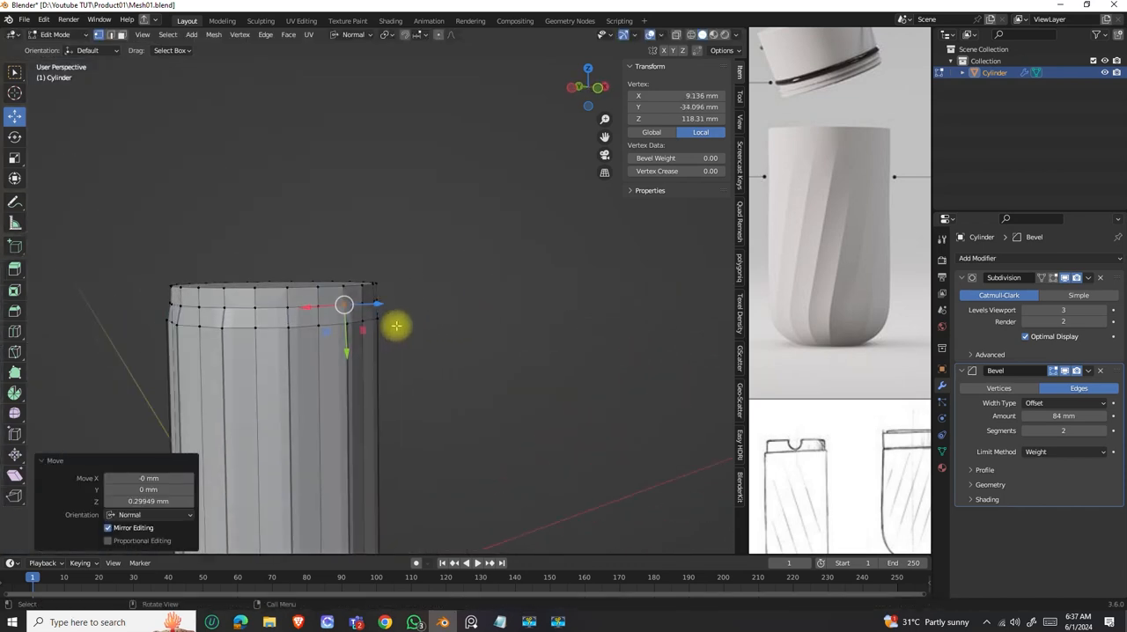
Switch to Object Mode and examine the smoothed rim and body facets from near and far.
{"action": "key", "text": "Tab"}
{"action": "scroll", "coordinate": [396, 327], "scroll_direction": "down", "scroll_amount": 5}
{"action": "middle_click_drag", "start_coordinate": [338, 322], "coordinate": [357, 342]}
{"action": "scroll", "coordinate": [330, 326], "scroll_direction": "up", "scroll_amount": 5}
{"action": "scroll", "coordinate": [330, 330], "scroll_direction": "down", "scroll_amount": 2}
{"action": "scroll", "coordinate": [323, 336], "scroll_direction": "down", "scroll_amount": 3}
{"action": "scroll", "coordinate": [344, 326], "scroll_direction": "up", "scroll_amount": 3}
{"action": "scroll", "coordinate": [344, 326], "scroll_direction": "down", "scroll_amount": 2}
In Edit Mode, select the two horizontal edge loops below the rim and move them down about 5.7 mm.
{"action": "key", "text": "Tab"}
{"action": "scroll", "coordinate": [358, 343], "scroll_direction": "up", "scroll_amount": 4}
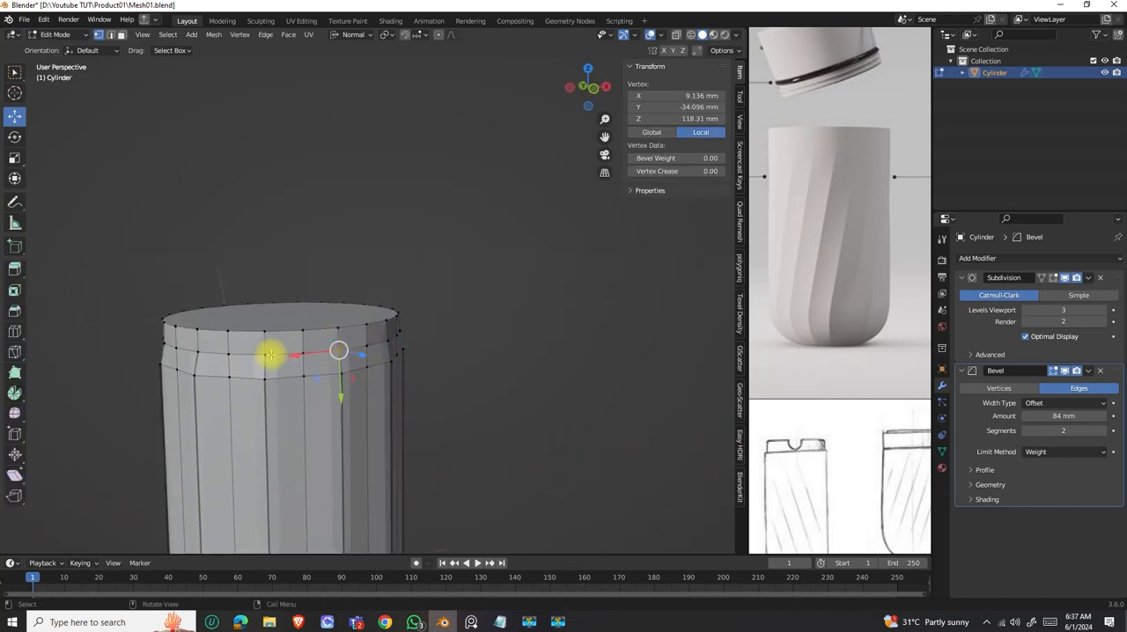
{"action": "key", "text": "2"}
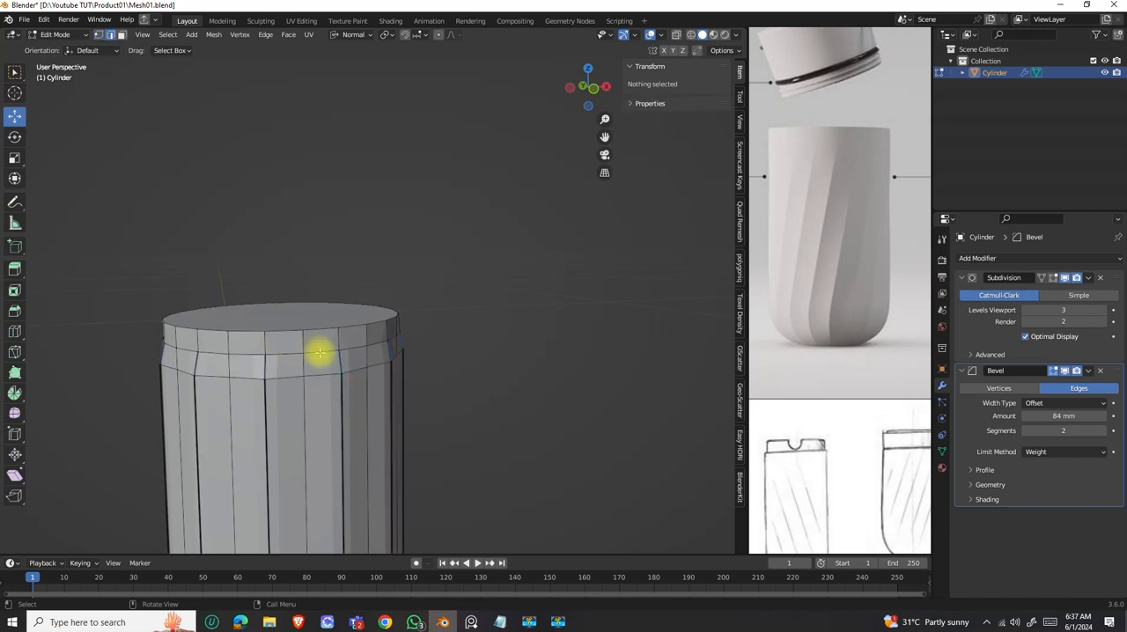
{"action": "left_click", "coordinate": [318, 353], "text": "alt"}
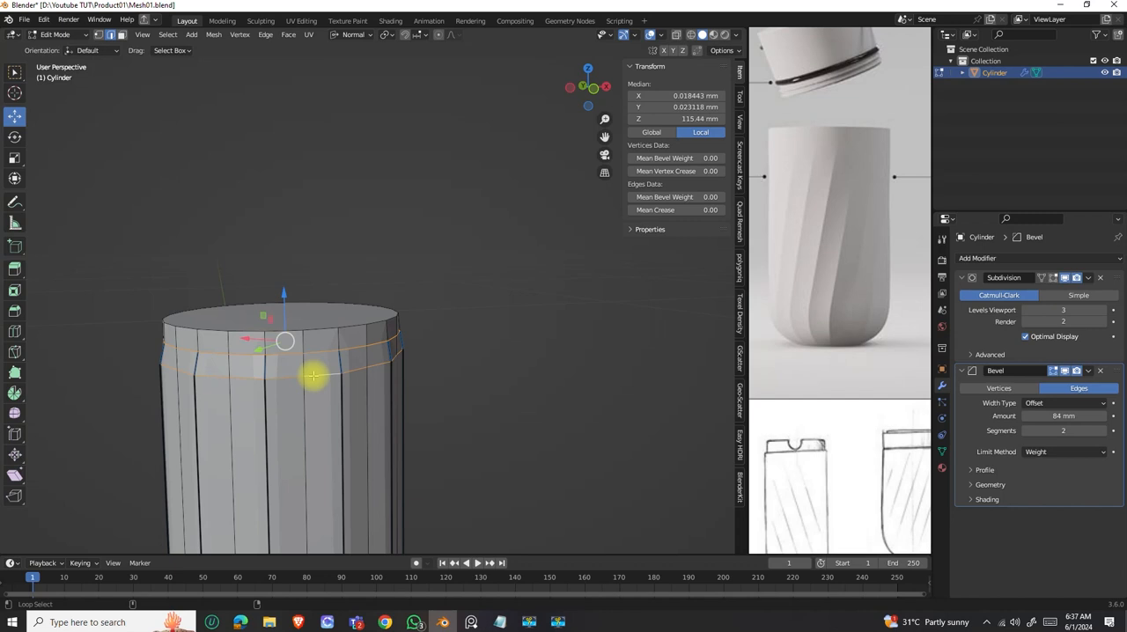
{"action": "key", "text": "g"}
{"action": "key", "text": "z"}
{"action": "key", "text": "z"}
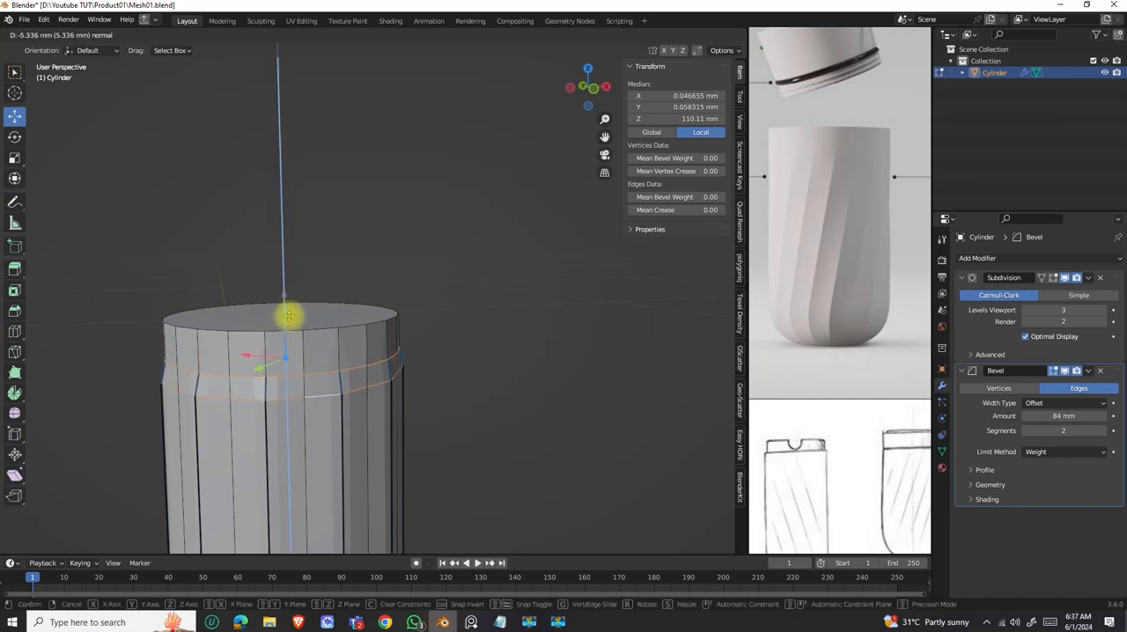
{"action": "left_click", "coordinate": [290, 317]}
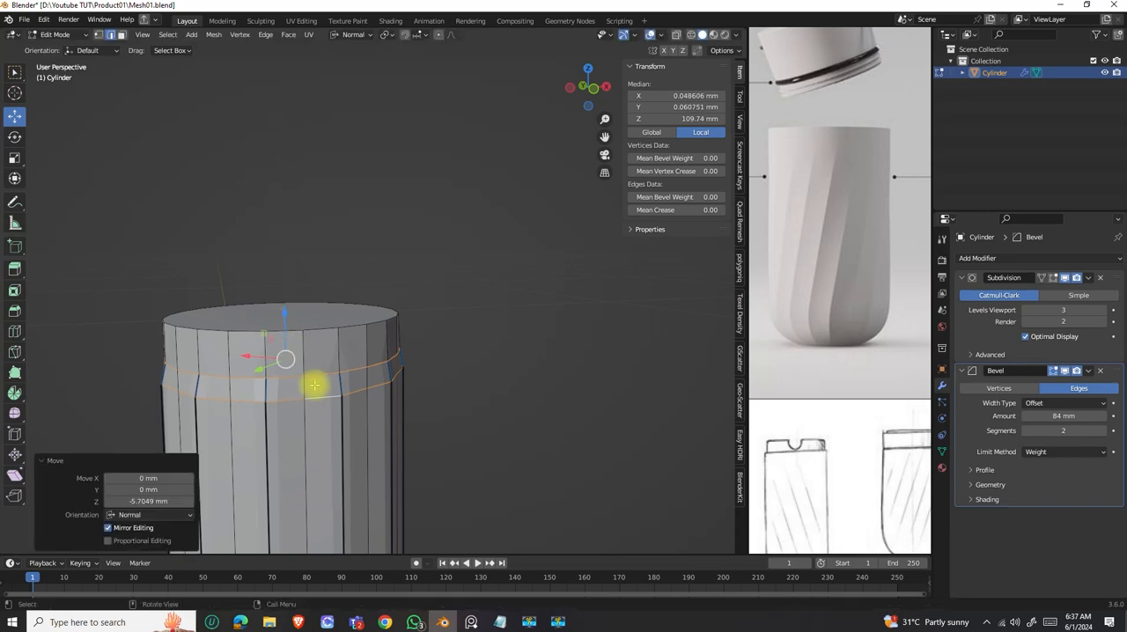
Raise the upper of the two edge loops about 2.94 mm and push it slightly outward with Shrink/Fatten.
{"action": "left_click", "coordinate": [315, 376], "text": "alt"}
{"action": "left_click_drag", "start_coordinate": [285, 309], "coordinate": [284, 291]}
{"action": "middle_click_drag", "start_coordinate": [290, 364], "coordinate": [365, 399]}
{"action": "key", "text": "alt+s"}
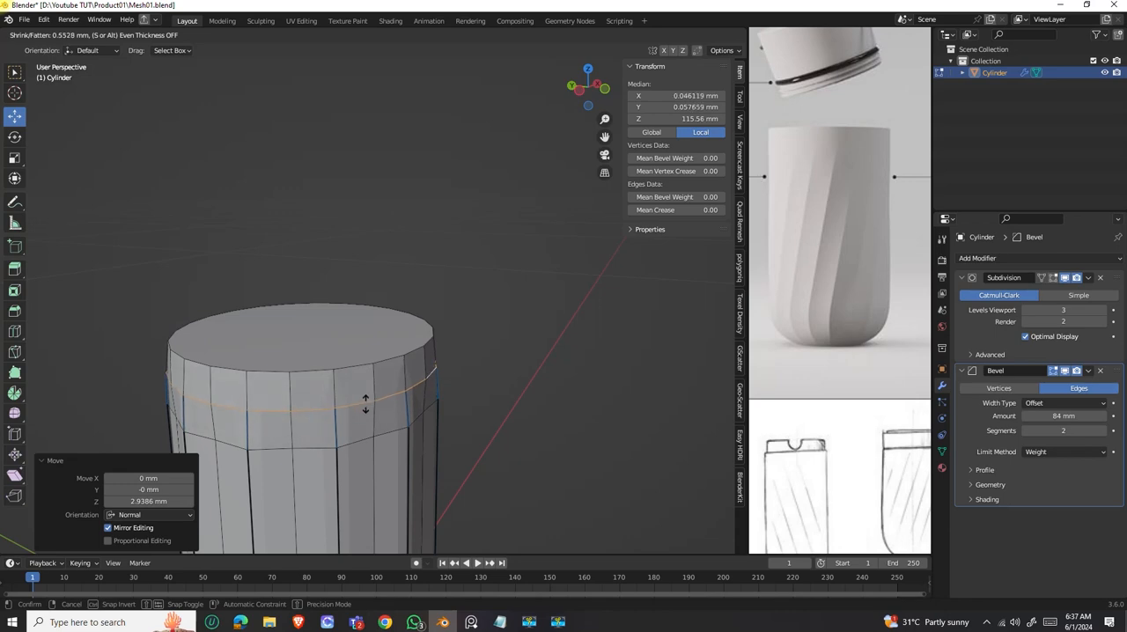
{"action": "left_click", "coordinate": [366, 407]}
Return to Object Mode and compare the whole body with the reference bottle.
{"action": "mouse_move", "coordinate": [365, 406]}
{"action": "middle_mouse_down"}
{"action": "mouse_move", "coordinate": [284, 387]}
{"action": "mouse_move", "coordinate": [315, 375]}
{"action": "mouse_move", "coordinate": [371, 380]}
{"action": "mouse_move", "coordinate": [423, 407]}
{"action": "mouse_move", "coordinate": [423, 370]}
{"action": "mouse_move", "coordinate": [466, 344]}
{"action": "mouse_move", "coordinate": [465, 372]}
{"action": "mouse_move", "coordinate": [420, 317]}
{"action": "mouse_move", "coordinate": [410, 359]}
{"action": "mouse_move", "coordinate": [396, 344]}
{"action": "mouse_move", "coordinate": [403, 364]}
{"action": "middle_mouse_up"}
{"action": "key", "text": "Tab"}
{"action": "scroll", "coordinate": [401, 321], "scroll_direction": "up", "scroll_amount": 2}
{"action": "scroll", "coordinate": [395, 310], "scroll_direction": "down", "scroll_amount": 1}
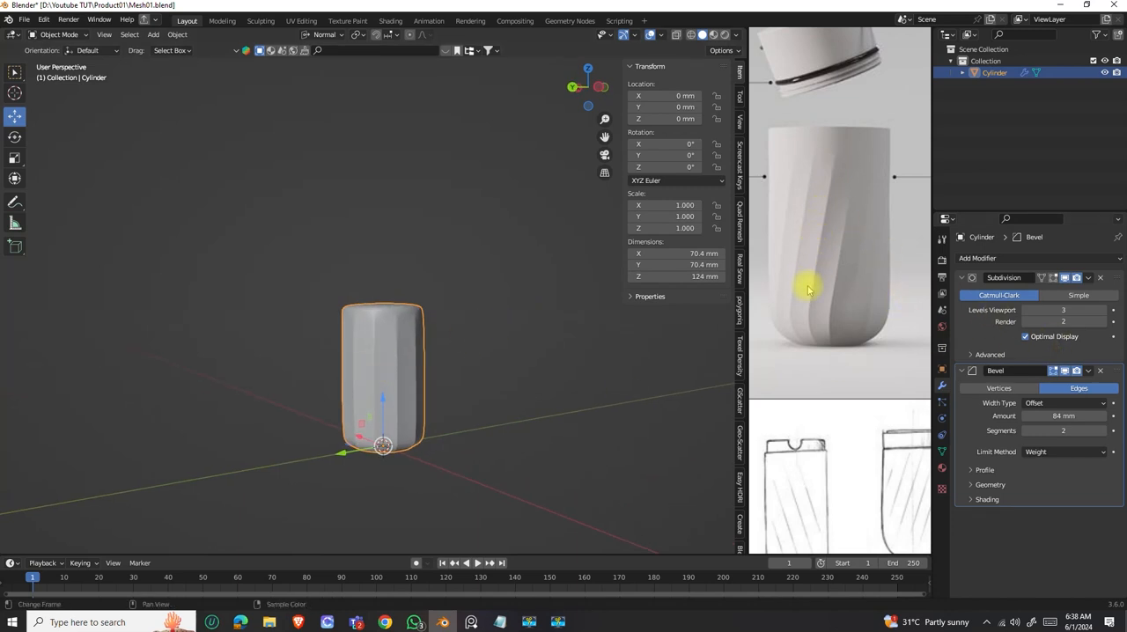
View the whole body from the side and collapse the Subdivision and Bevel modifier settings.
{"action": "mouse_move", "coordinate": [475, 370]}
{"action": "middle_mouse_down"}
{"action": "mouse_move", "coordinate": [406, 353]}
{"action": "mouse_move", "coordinate": [424, 374]}
{"action": "mouse_move", "coordinate": [410, 376]}
{"action": "mouse_move", "coordinate": [413, 348]}
{"action": "mouse_move", "coordinate": [381, 362]}
{"action": "middle_mouse_up"}
{"action": "scroll", "coordinate": [395, 340], "scroll_direction": "up", "scroll_amount": 4}
{"action": "scroll", "coordinate": [396, 363], "scroll_direction": "down", "scroll_amount": 3}
{"action": "scroll", "coordinate": [413, 348], "scroll_direction": "down", "scroll_amount": 3}
{"action": "left_click", "coordinate": [961, 278]}
{"action": "left_click", "coordinate": [962, 293]}
{"action": "left_click", "coordinate": [998, 261]}
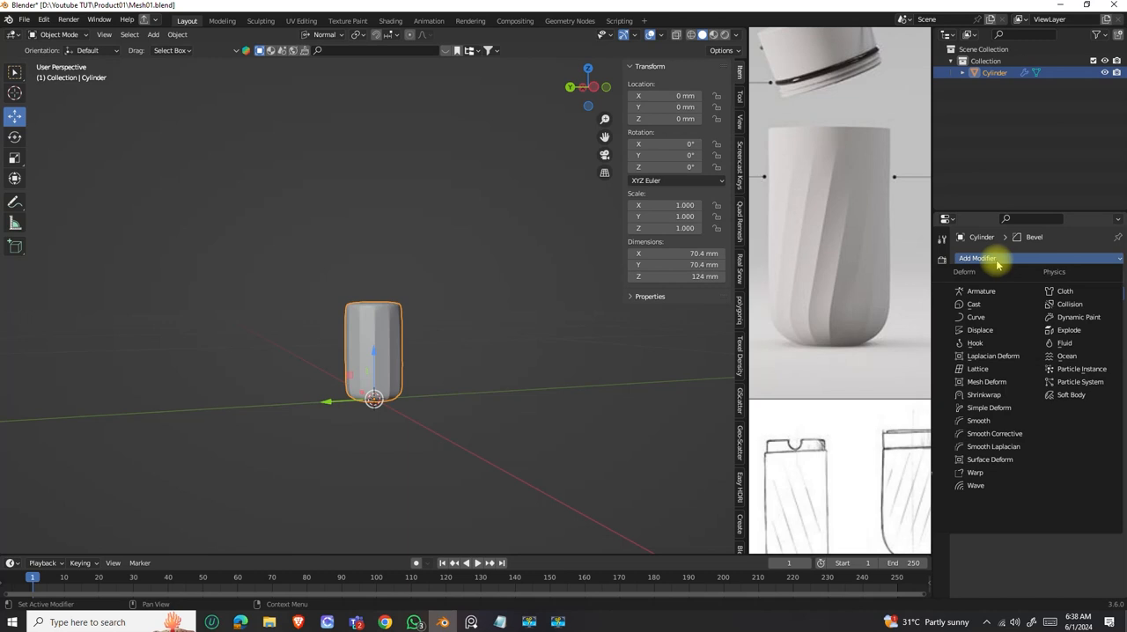
{"action": "key", "text": "s"}
{"action": "key", "text": "i"}
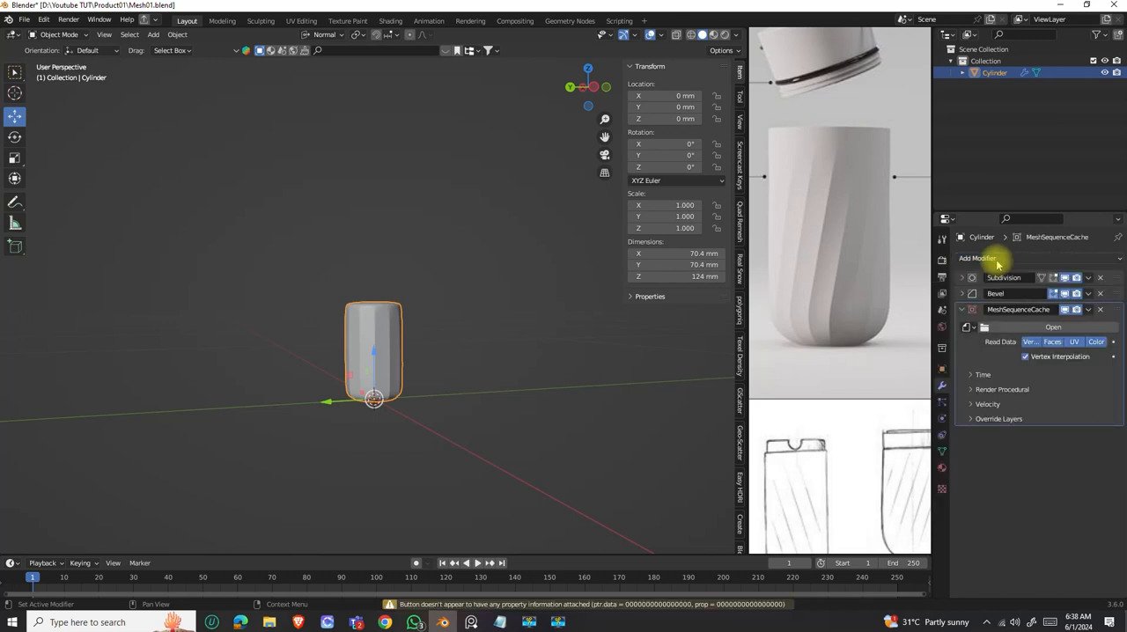
{"action": "left_click", "coordinate": [1100, 309]}
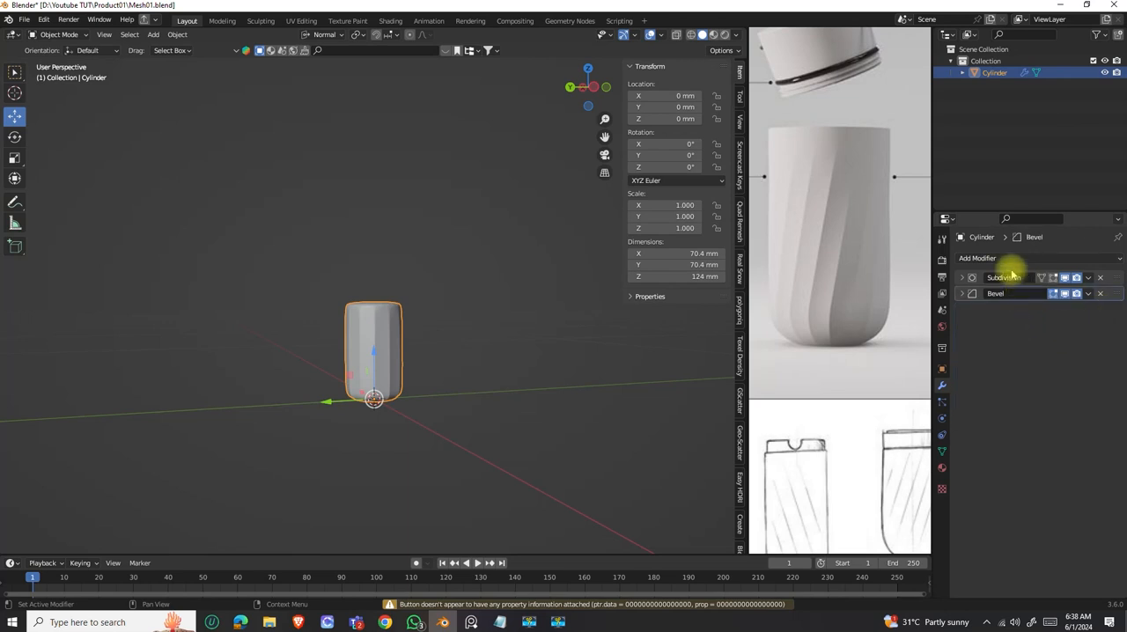
Add a Simple Deform modifier to the bottle body and inspect how its Twist mode deforms the facets.
{"action": "left_click", "coordinate": [1006, 259]}
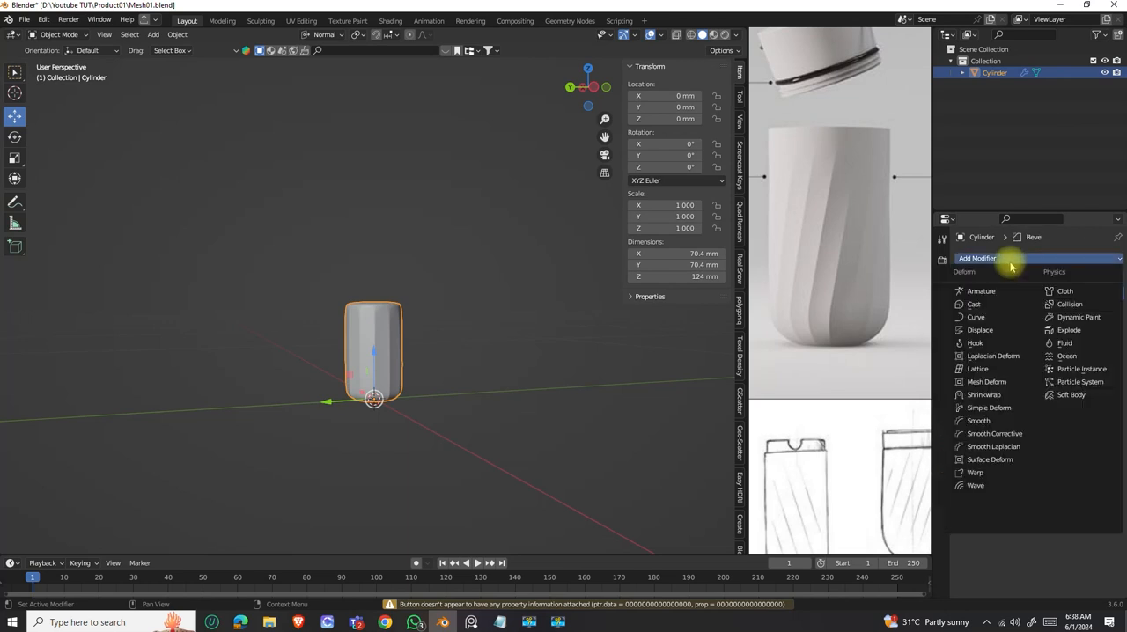
{"action": "left_click", "coordinate": [991, 409]}
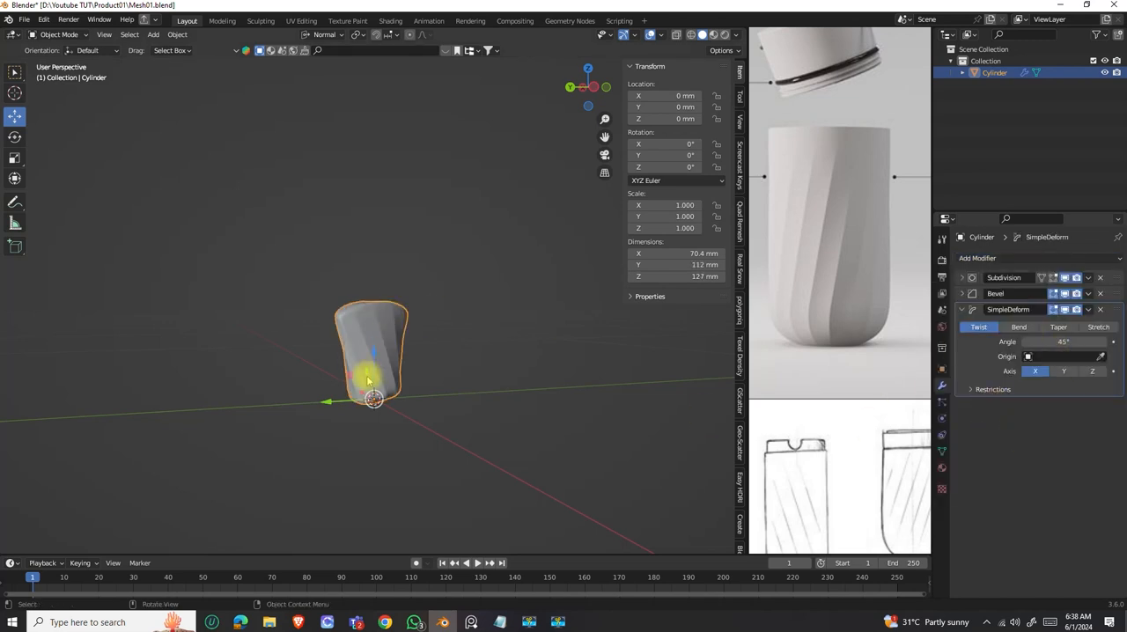
{"action": "scroll", "coordinate": [369, 378], "scroll_direction": "up", "scroll_amount": 4}
{"action": "scroll", "coordinate": [377, 372], "scroll_direction": "down", "scroll_amount": 2}
{"action": "middle_click_drag", "start_coordinate": [380, 376], "coordinate": [414, 339], "text": "shift"}
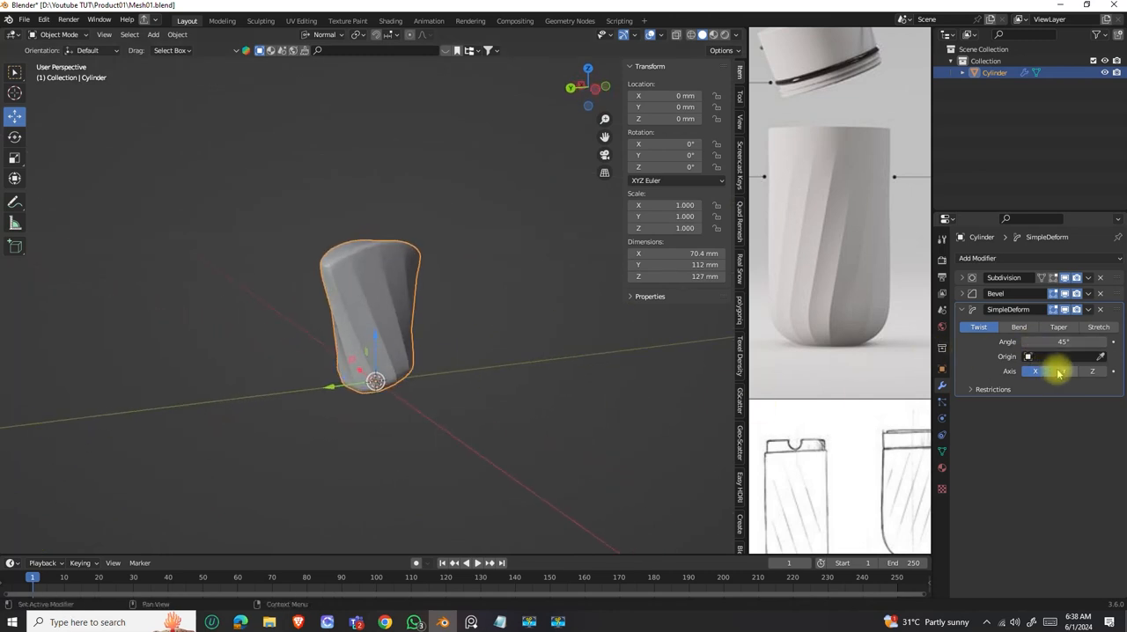
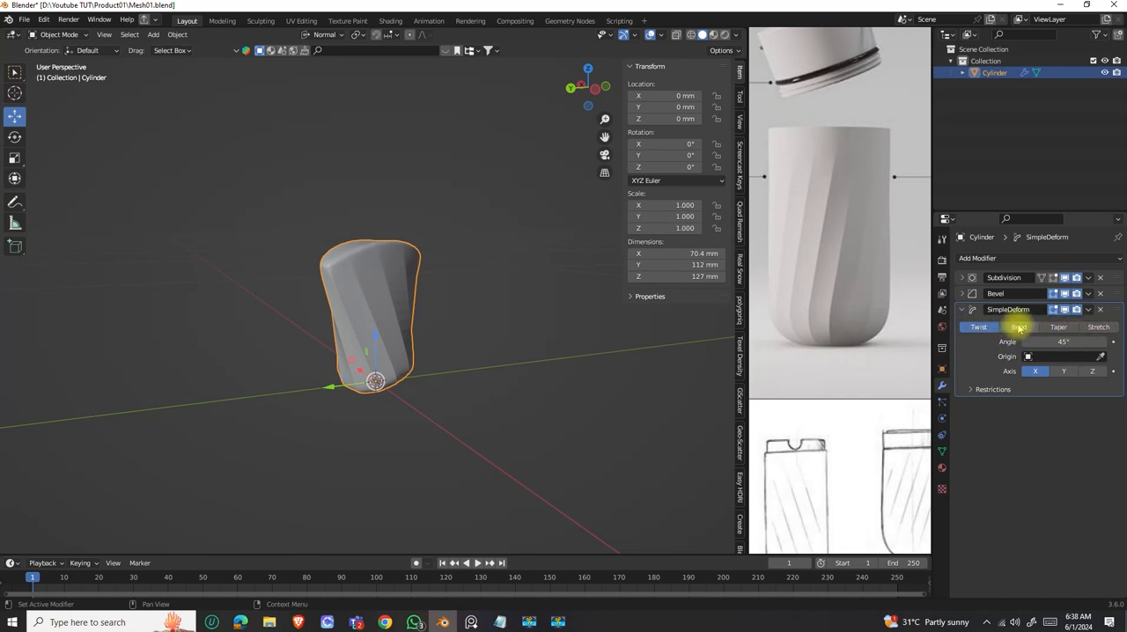
Try the Bend, Taper and Stretch modes of the Simple Deform modifier and return to Twist.
{"action": "left_click", "coordinate": [1017, 327]}
{"action": "left_click", "coordinate": [1059, 329]}
{"action": "left_click", "coordinate": [1098, 328]}
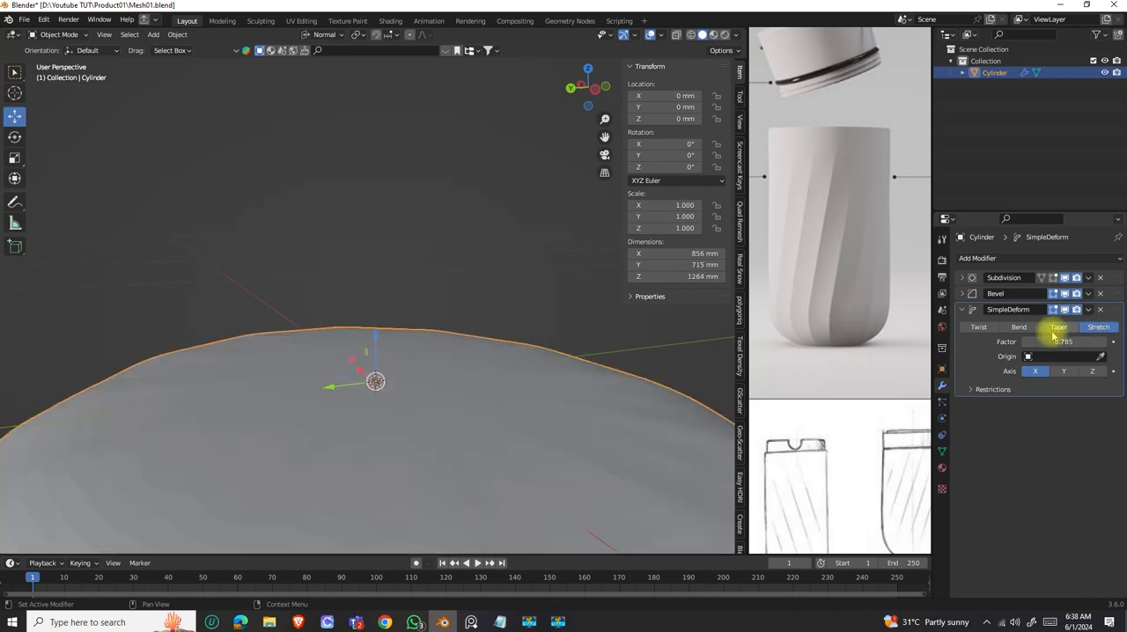
{"action": "left_click", "coordinate": [1017, 327]}
{"action": "middle_click_drag", "start_coordinate": [314, 344], "coordinate": [775, 379]}
{"action": "left_click", "coordinate": [979, 327]}
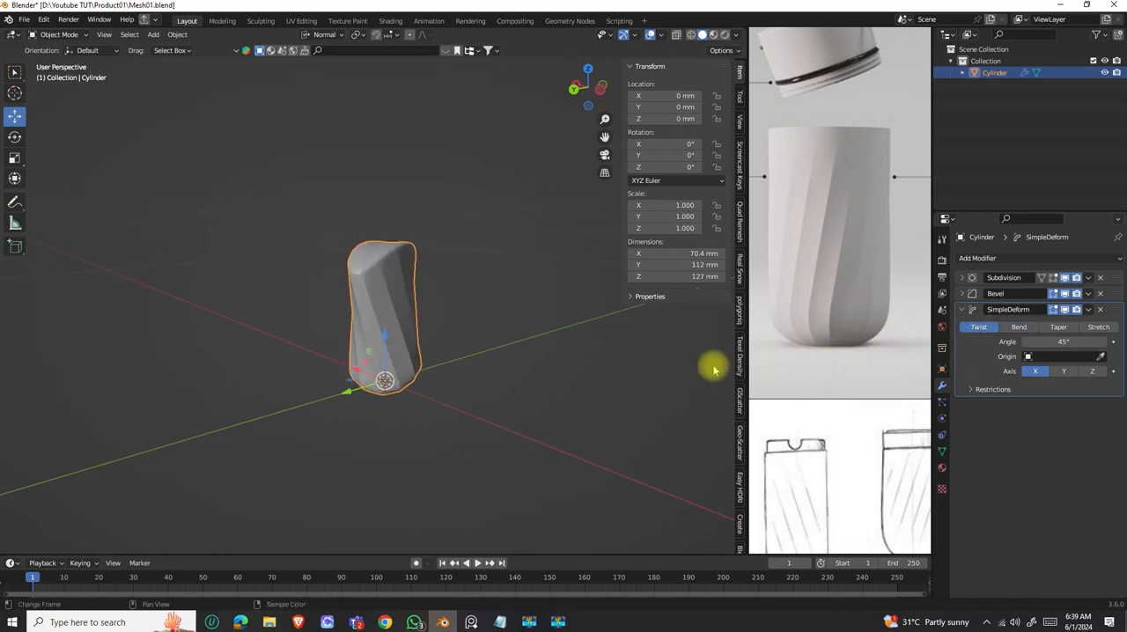
{"action": "middle_click_drag", "start_coordinate": [378, 344], "coordinate": [460, 391]}
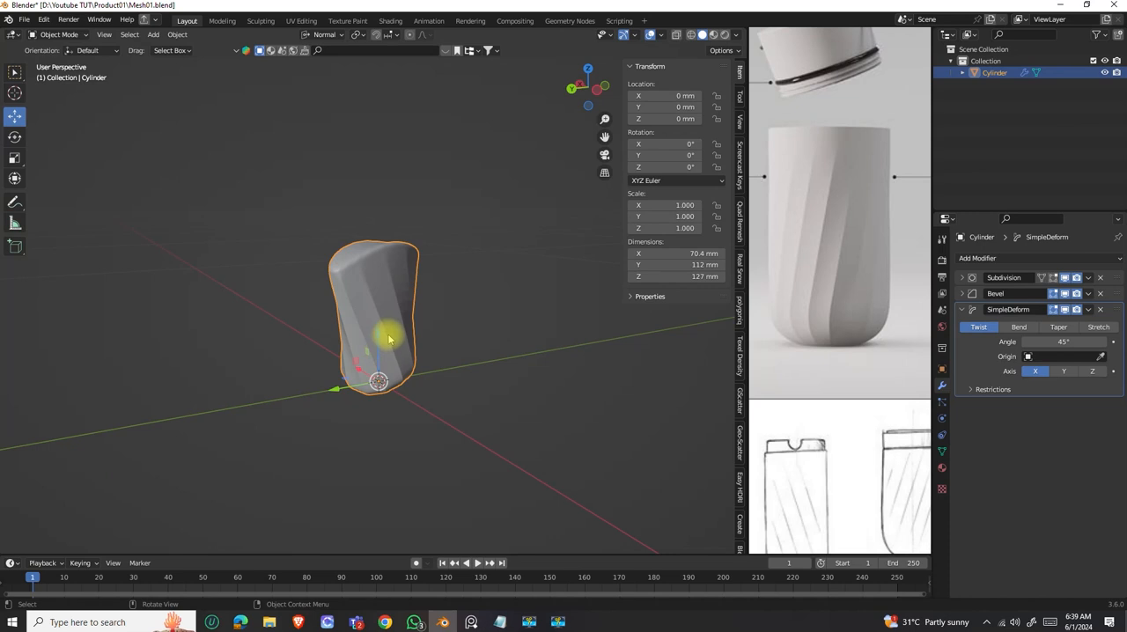
Set the Simple Deform twist axis to Z, try a smaller twist angle and settle on 45°.
{"action": "left_click", "coordinate": [1096, 371]}
{"action": "middle_click_drag", "start_coordinate": [387, 352], "coordinate": [376, 389]}
{"action": "scroll", "coordinate": [363, 348], "scroll_direction": "up", "scroll_amount": 1}
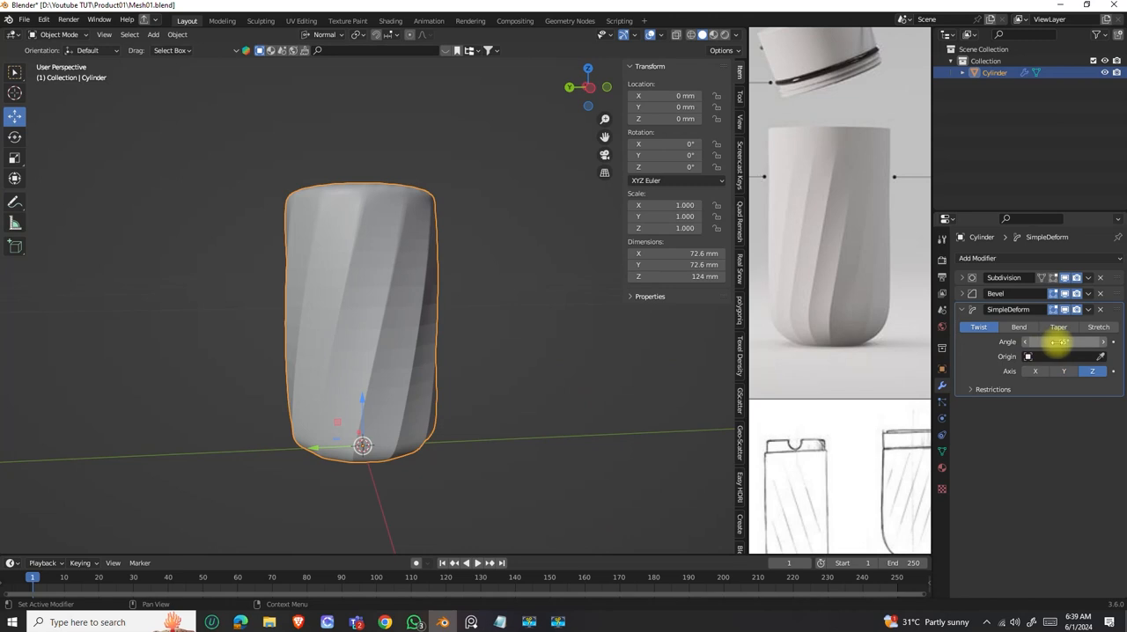
{"action": "mouse_move", "coordinate": [1064, 342]}
{"action": "left_mouse_down"}
{"action": "mouse_move", "coordinate": [1113, 342]}
{"action": "mouse_move", "coordinate": [980, 342]}
{"action": "mouse_move", "coordinate": [1061, 342]}
{"action": "left_mouse_up"}
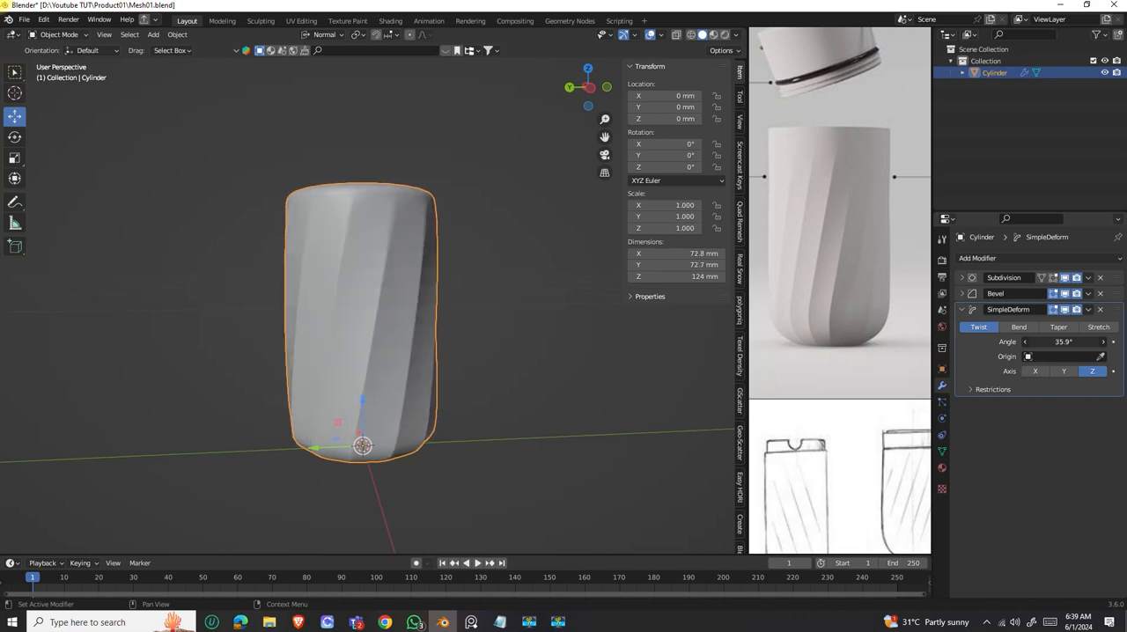
{"action": "left_click", "coordinate": [1061, 342]}
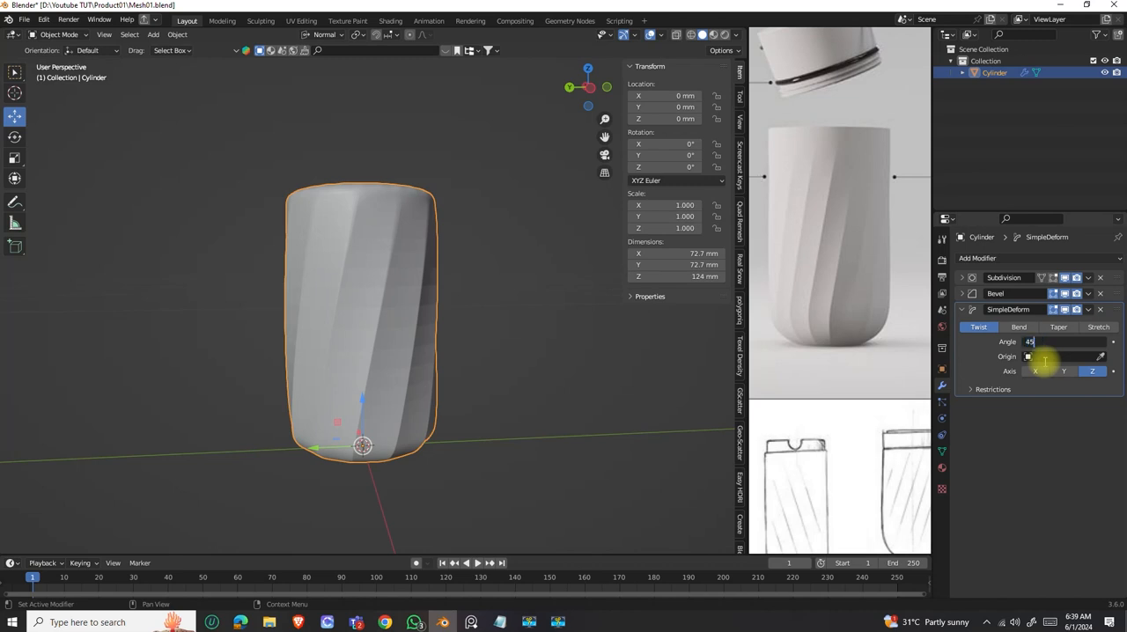
Inset the bottom face of the body by about 2 mm and check the smoothed underside in Object Mode.
{"action": "scroll", "coordinate": [423, 292], "scroll_direction": "down", "scroll_amount": 3}
{"action": "middle_click_drag", "start_coordinate": [383, 292], "coordinate": [405, 314]}
{"action": "scroll", "coordinate": [396, 310], "scroll_direction": "up", "scroll_amount": 5}
{"action": "key", "text": "Tab"}
{"action": "key", "text": "alt+a"}
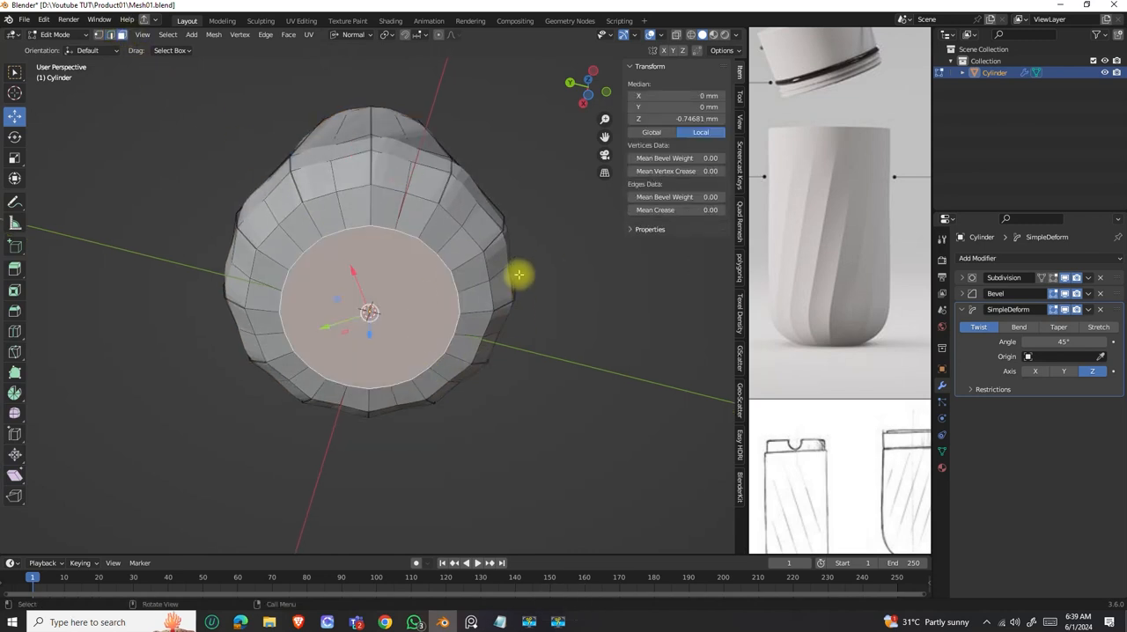
{"action": "key", "text": "i"}
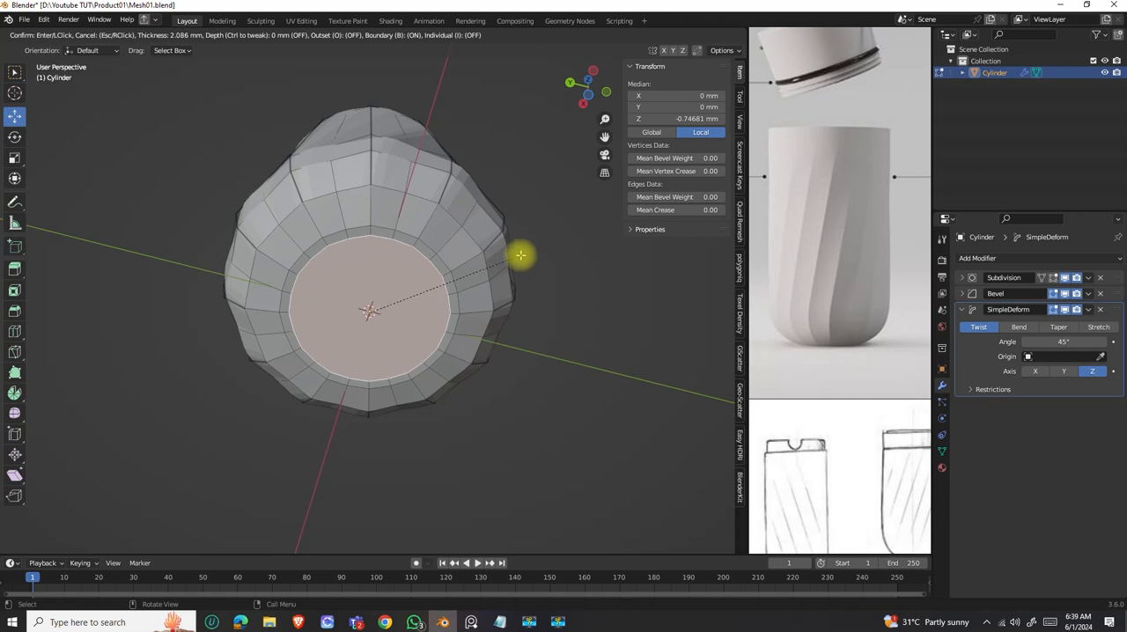
{"action": "left_click", "coordinate": [489, 277]}
{"action": "scroll", "coordinate": [433, 297], "scroll_direction": "down", "scroll_amount": 4}
{"action": "key", "text": "Tab"}
{"action": "scroll", "coordinate": [405, 300], "scroll_direction": "up", "scroll_amount": 4}
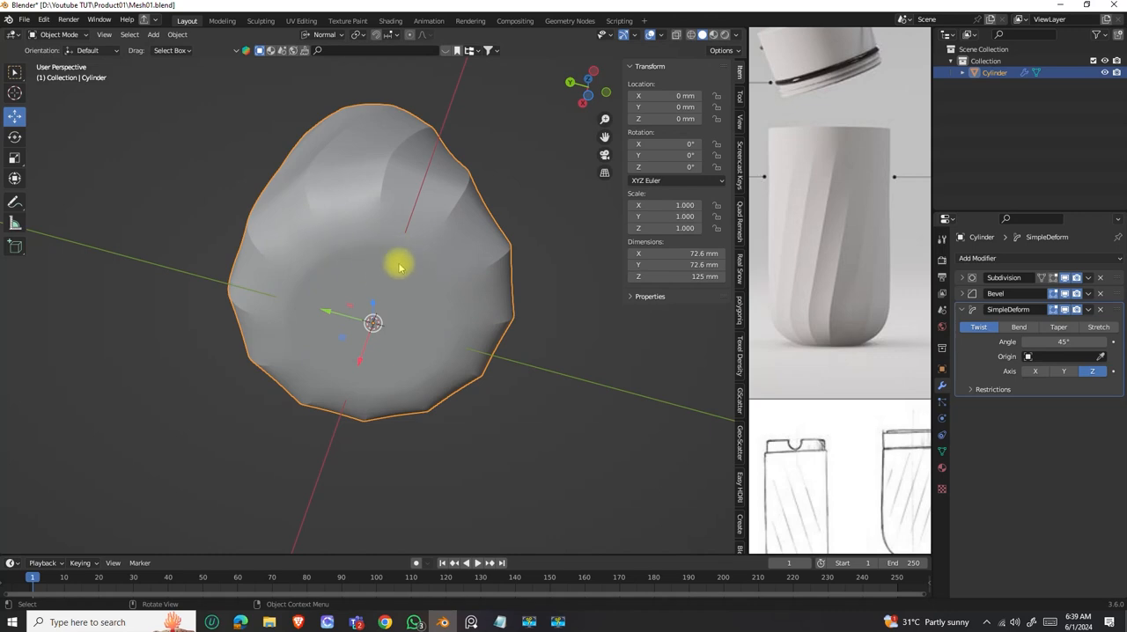
{"action": "scroll", "coordinate": [368, 252], "scroll_direction": "up", "scroll_amount": 2}
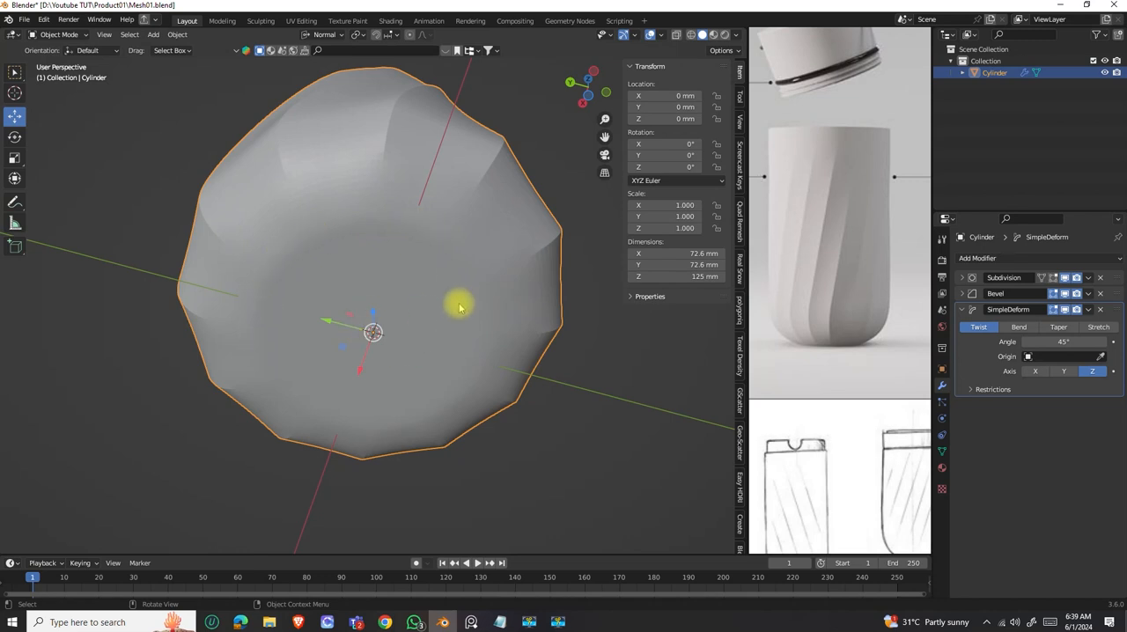
Bevel the outer edge loop around the bottom face by about 0.15 mm and check the underside in Object Mode.
{"action": "key", "text": "Tab"}
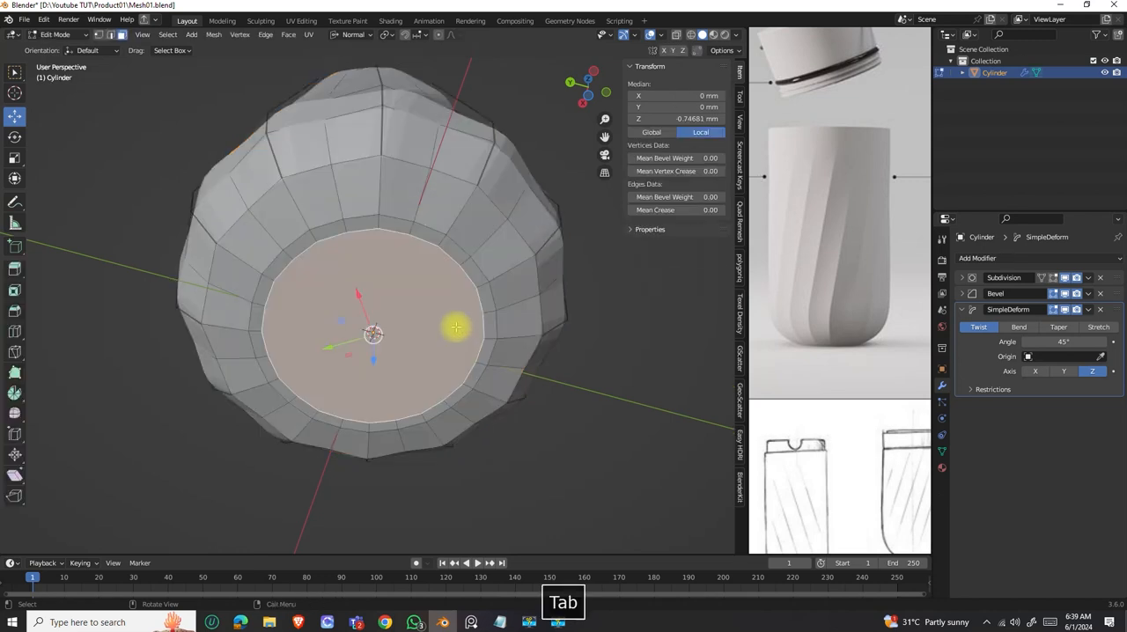
{"action": "left_click", "coordinate": [452, 240], "text": "alt"}
{"action": "key", "text": "2"}
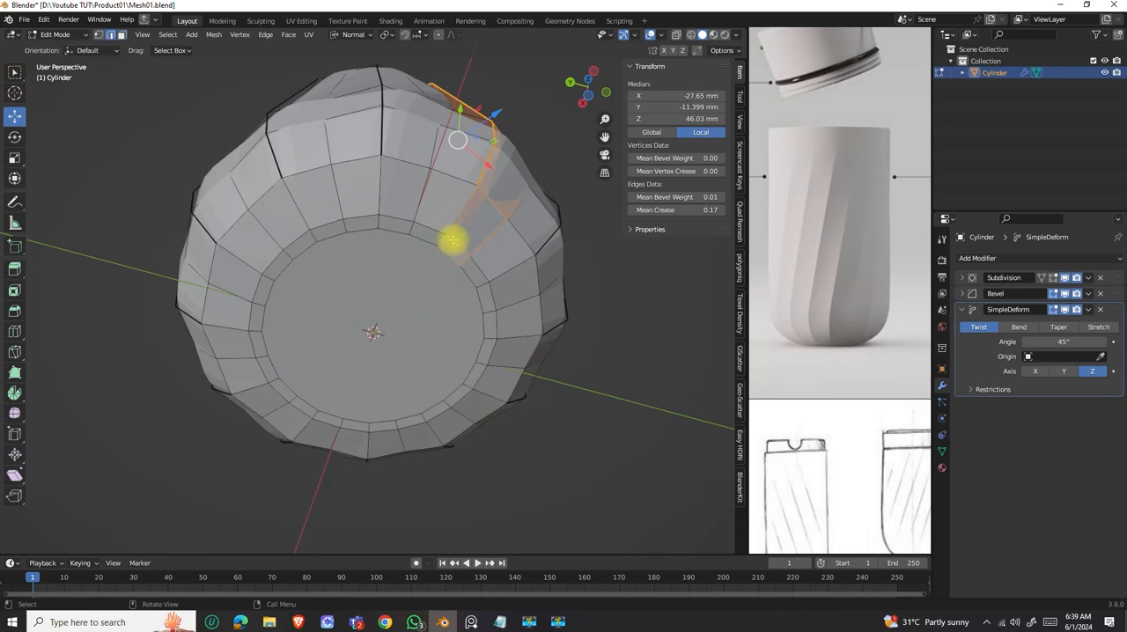
{"action": "left_click", "coordinate": [483, 278], "text": "alt"}
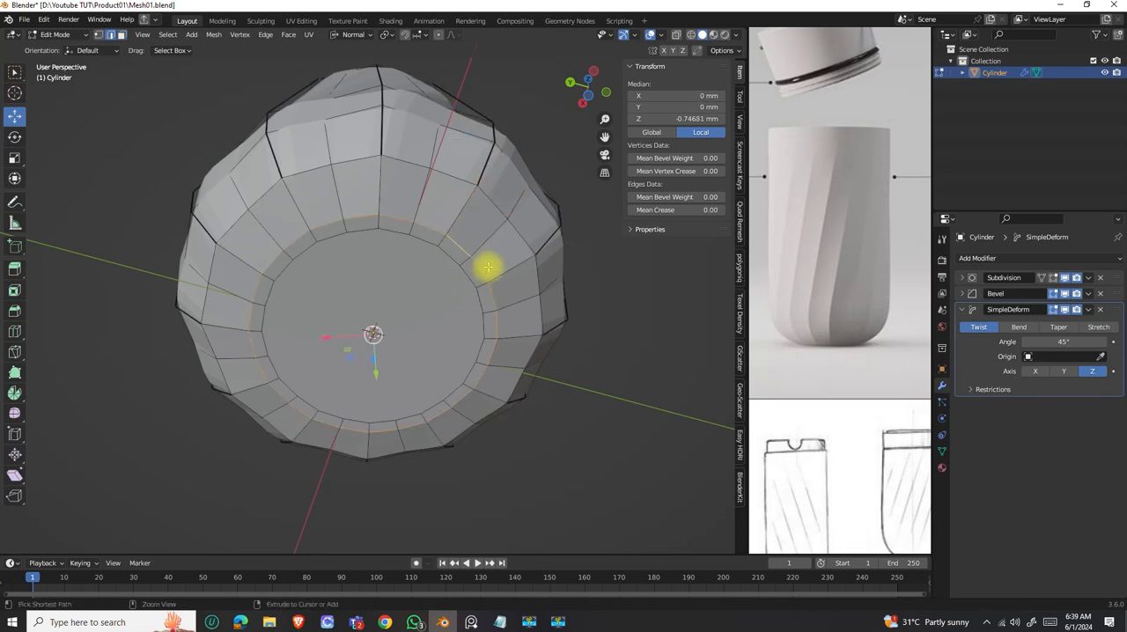
{"action": "key", "text": "ctrl+b"}
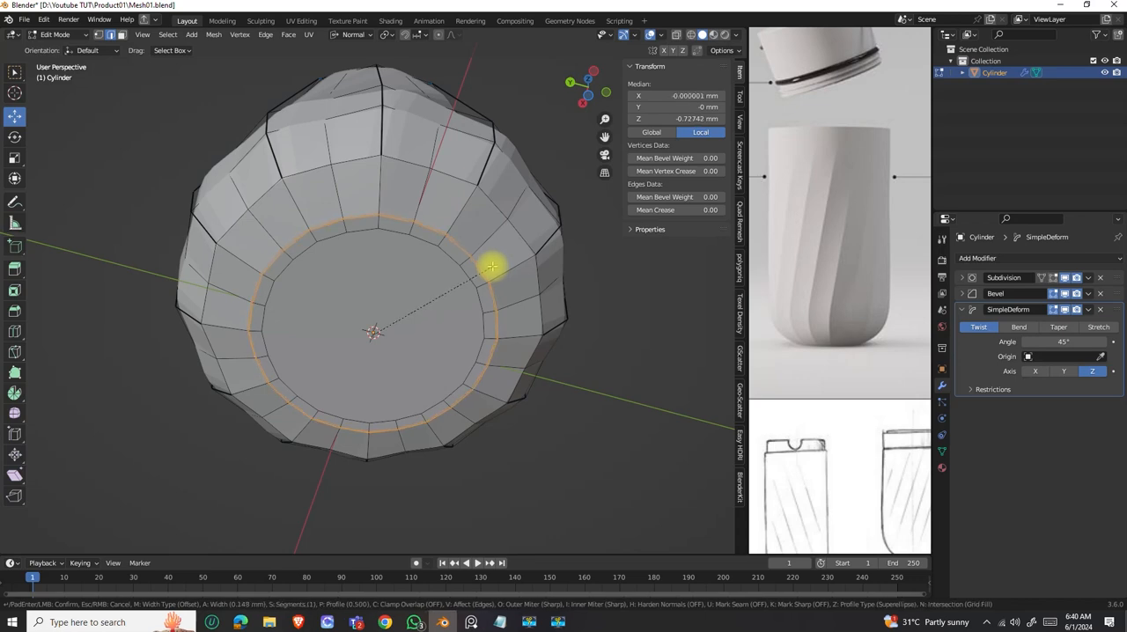
{"action": "left_click", "coordinate": [490, 266]}
{"action": "scroll", "coordinate": [477, 292], "scroll_direction": "down", "scroll_amount": 3}
{"action": "key", "text": "Tab"}
{"action": "middle_click_drag", "start_coordinate": [417, 292], "coordinate": [403, 255]}
Inset the top face of the body by about 1.98 mm to form the rim.
{"action": "key", "text": "Tab"}
{"action": "left_click", "coordinate": [449, 326]}
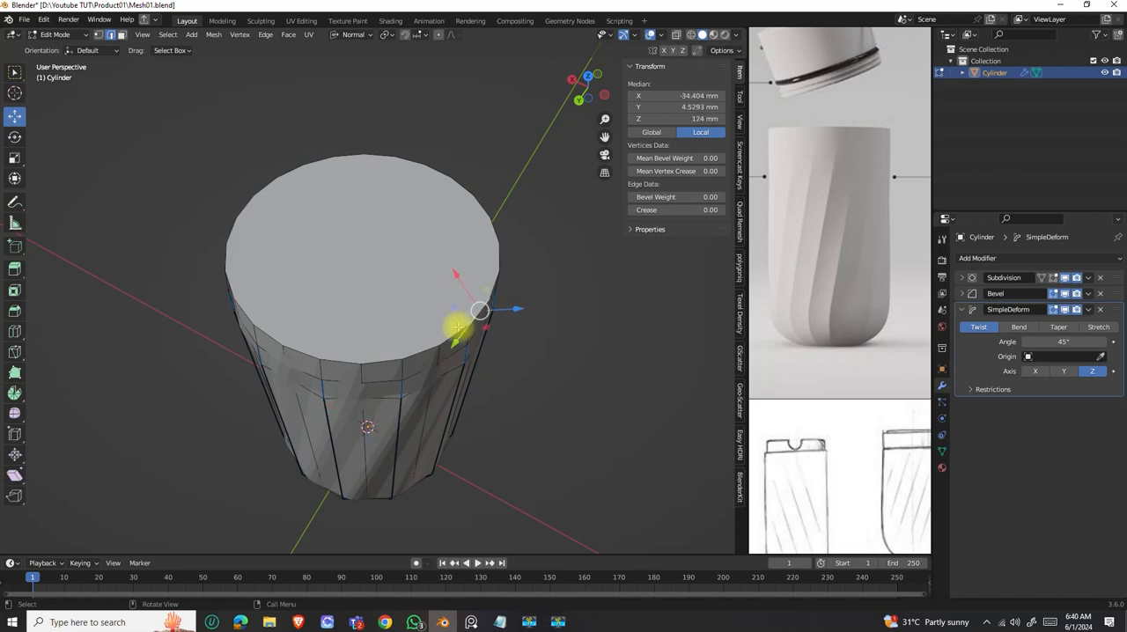
{"action": "key", "text": "3"}
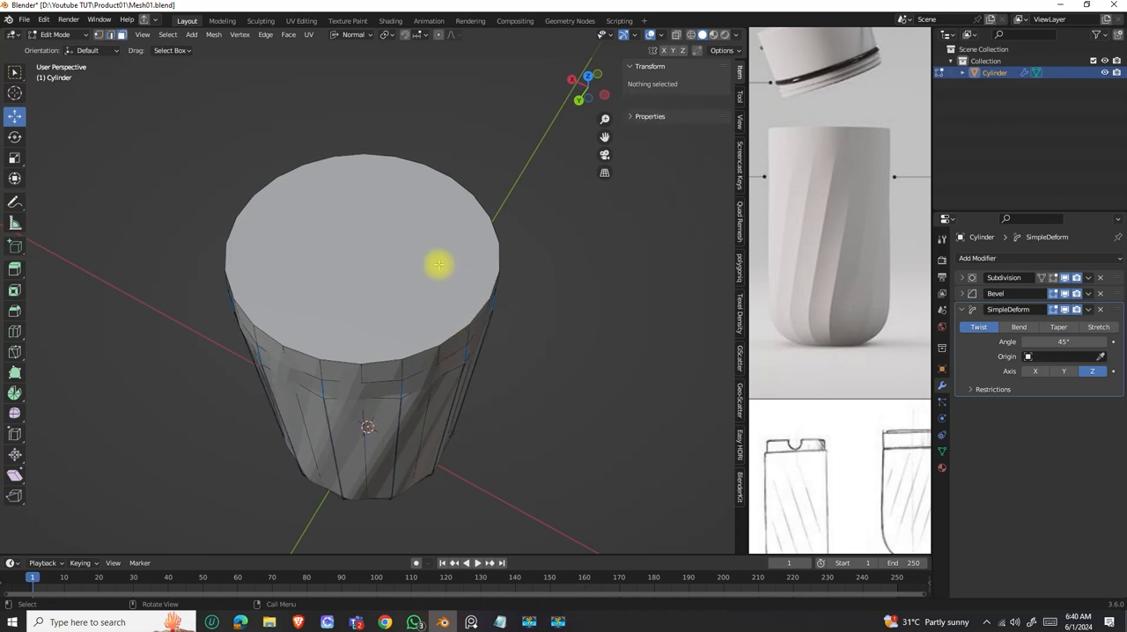
{"action": "left_click", "coordinate": [423, 263]}
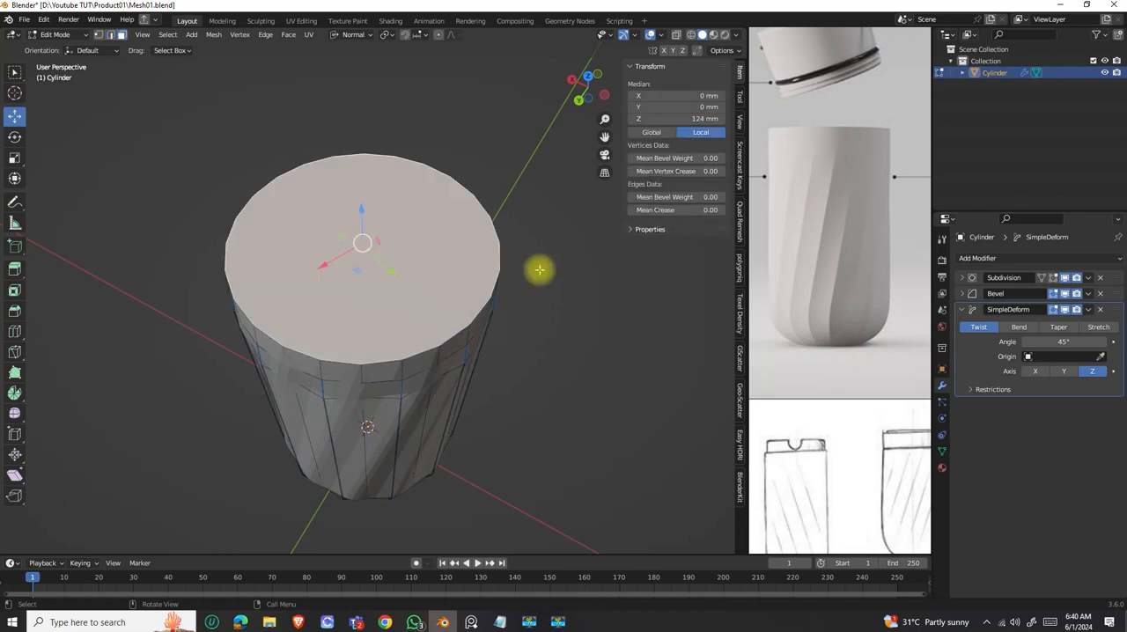
{"action": "key", "text": "i"}
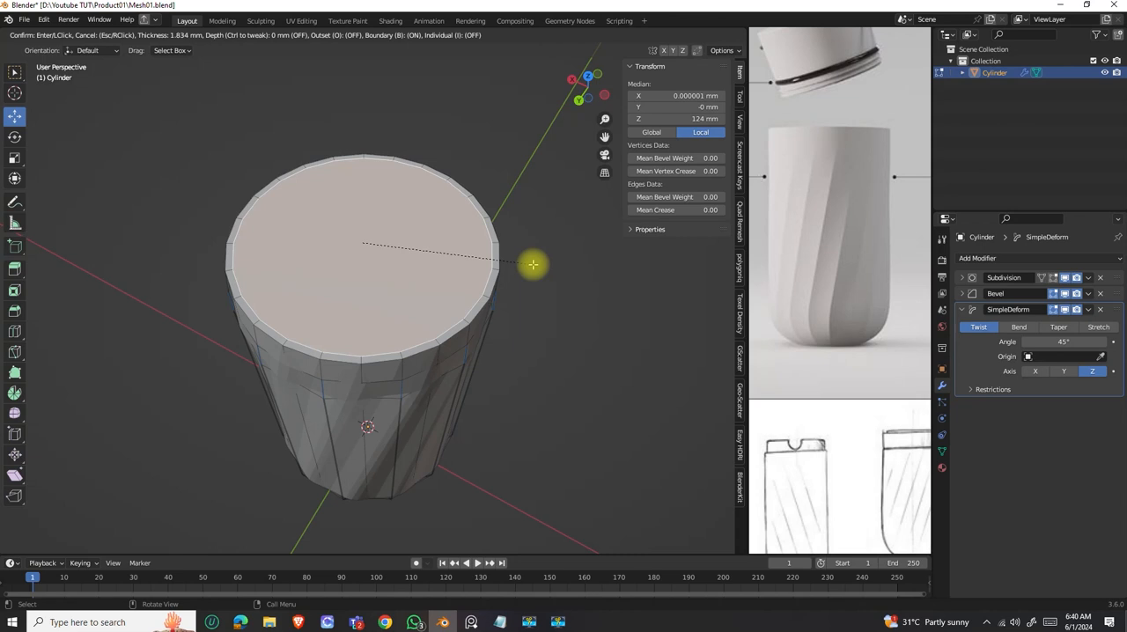
{"action": "left_click", "coordinate": [533, 264]}
{"action": "middle_click_drag", "start_coordinate": [531, 311], "coordinate": [525, 294]}
Extrude the inset top face down about 18.7 mm and inset it again by about 8.23 mm.
{"action": "key", "text": "e"}
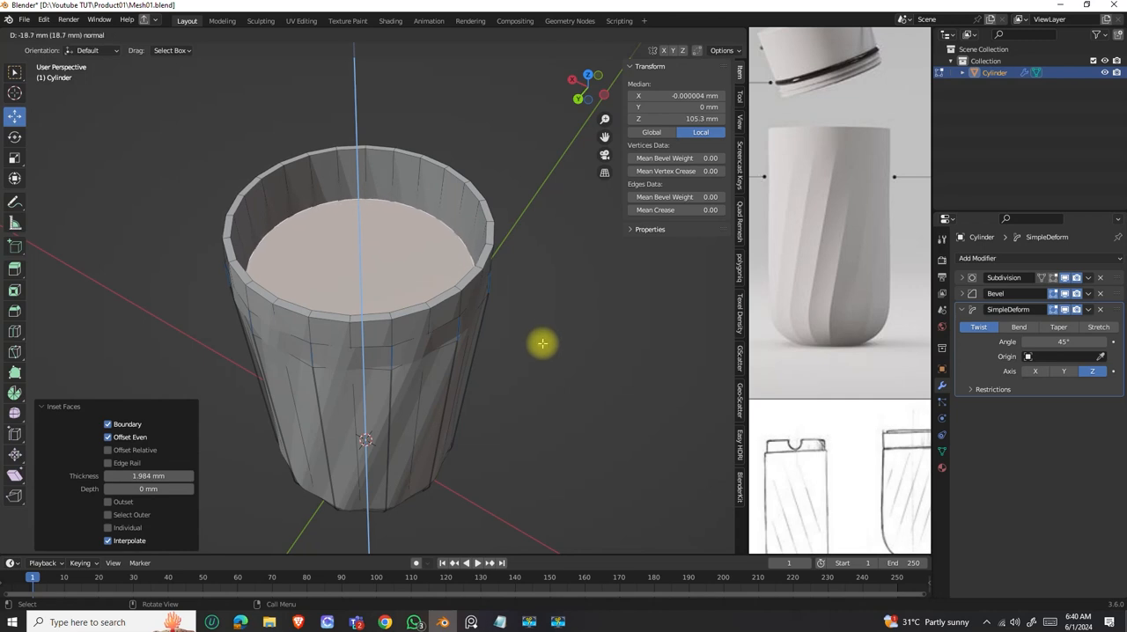
{"action": "left_click", "coordinate": [543, 344]}
{"action": "key", "text": "i"}
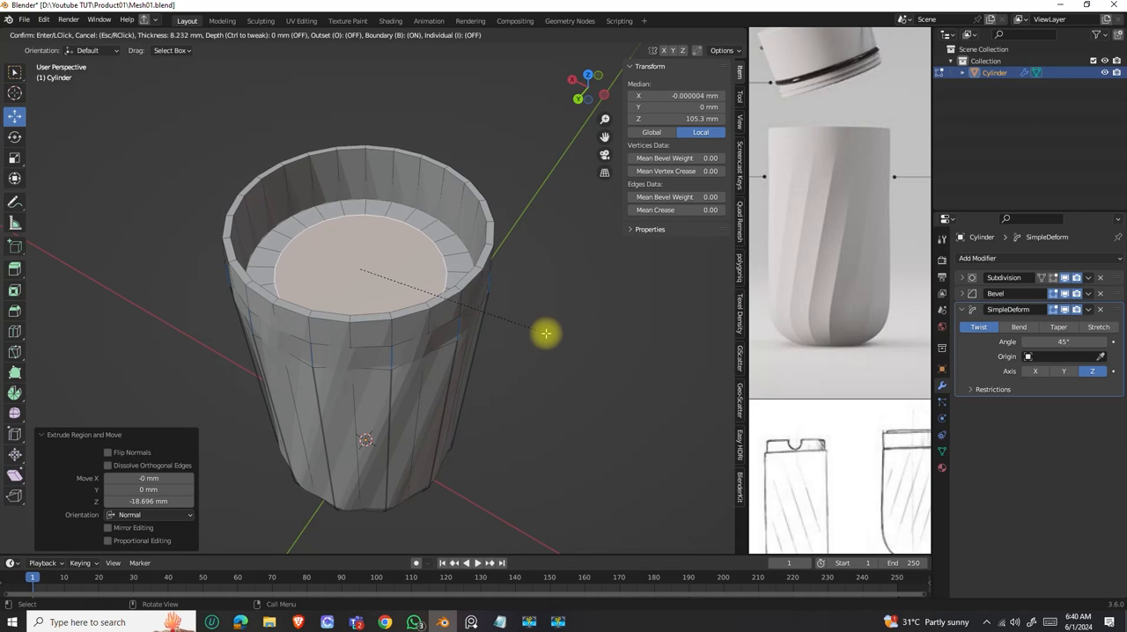
{"action": "left_click", "coordinate": [546, 333]}
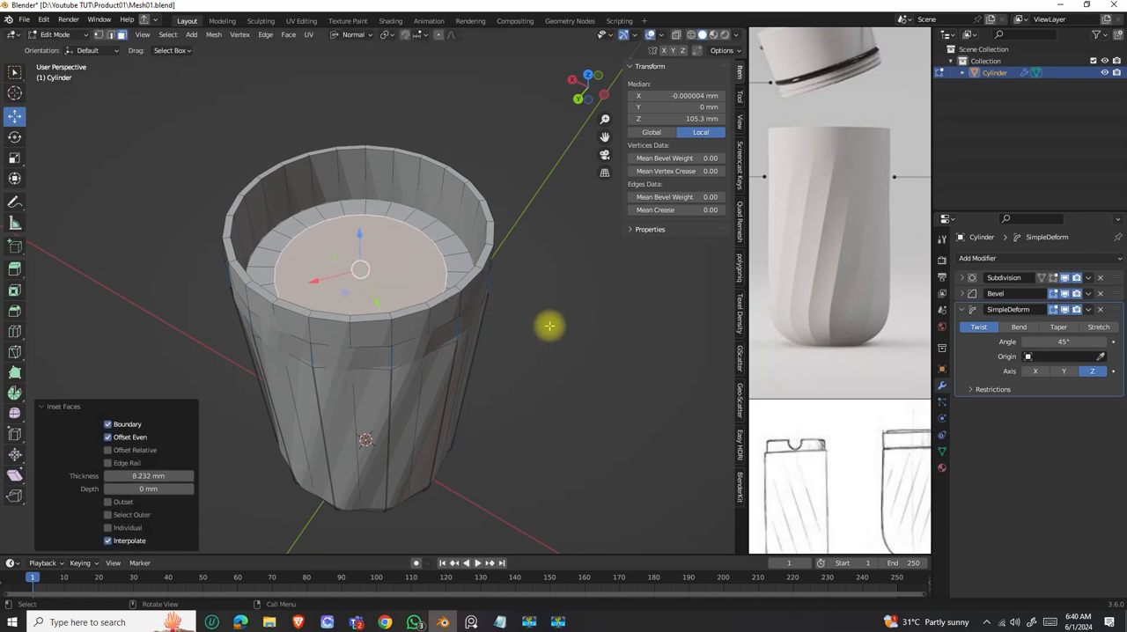
Extrude the inner face down about 21.6 mm to form the neck opening and check it in Object Mode.
{"action": "key", "text": "e"}
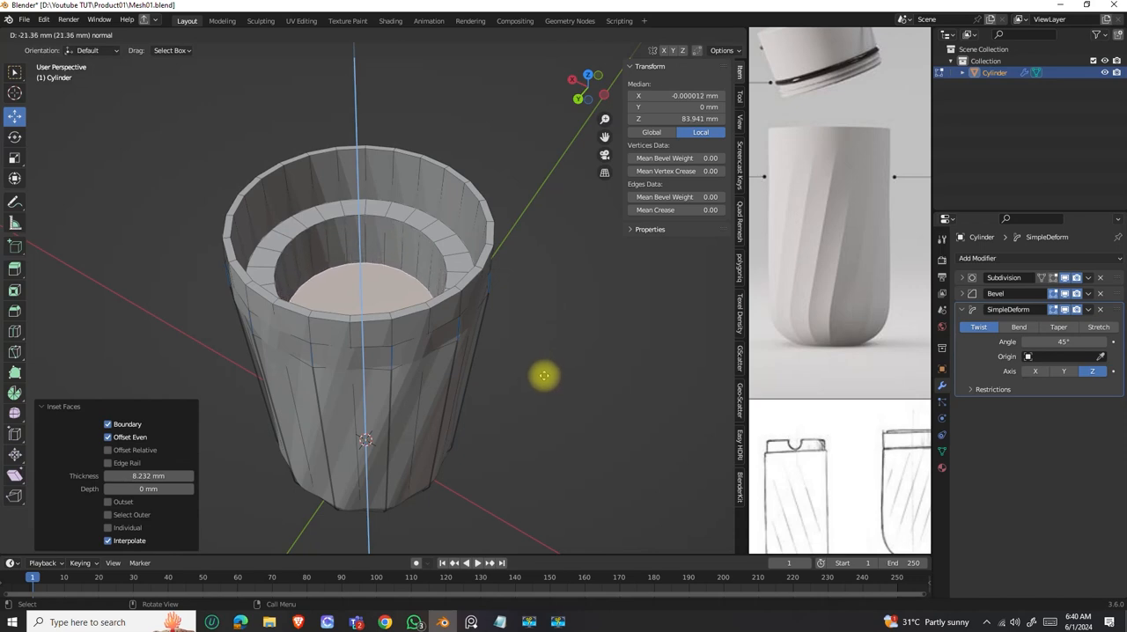
{"action": "left_click", "coordinate": [543, 377]}
{"action": "scroll", "coordinate": [457, 327], "scroll_direction": "down", "scroll_amount": 4}
{"action": "middle_click_drag", "start_coordinate": [433, 332], "coordinate": [390, 310]}
{"action": "key", "text": "Tab"}
{"action": "scroll", "coordinate": [424, 245], "scroll_direction": "up", "scroll_amount": 4}
Bevel the edge loops of the inner ledge and the cavity floor by about 0.52 mm and inspect them in Object Mode.
{"action": "key", "text": "Tab"}
{"action": "key", "text": "2"}
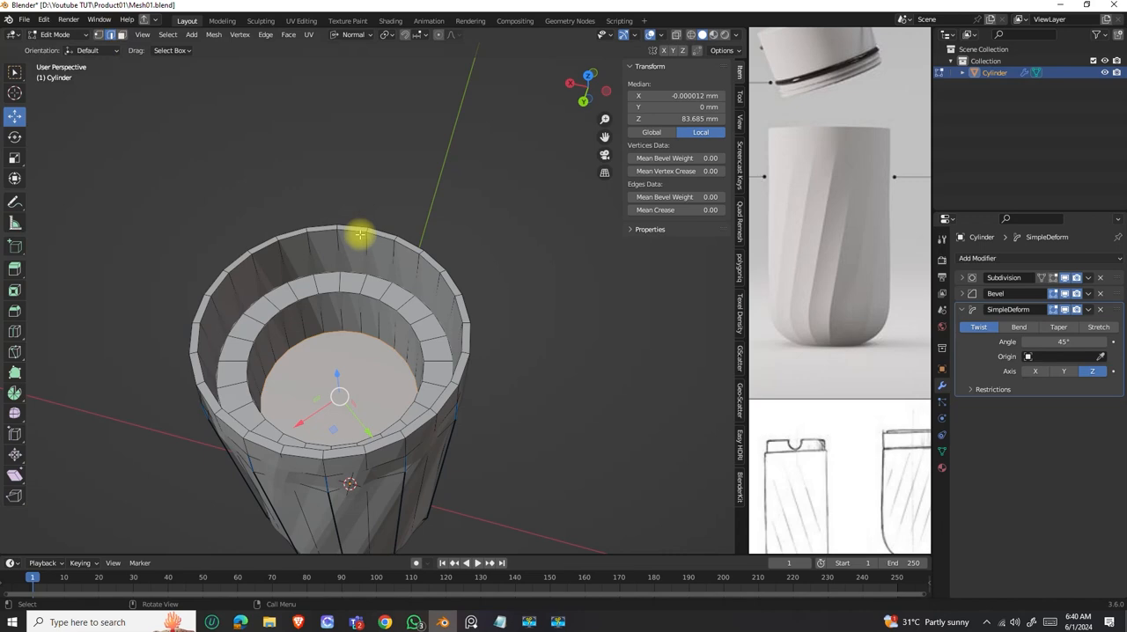
{"action": "left_click", "coordinate": [410, 338], "text": "alt+shift"}
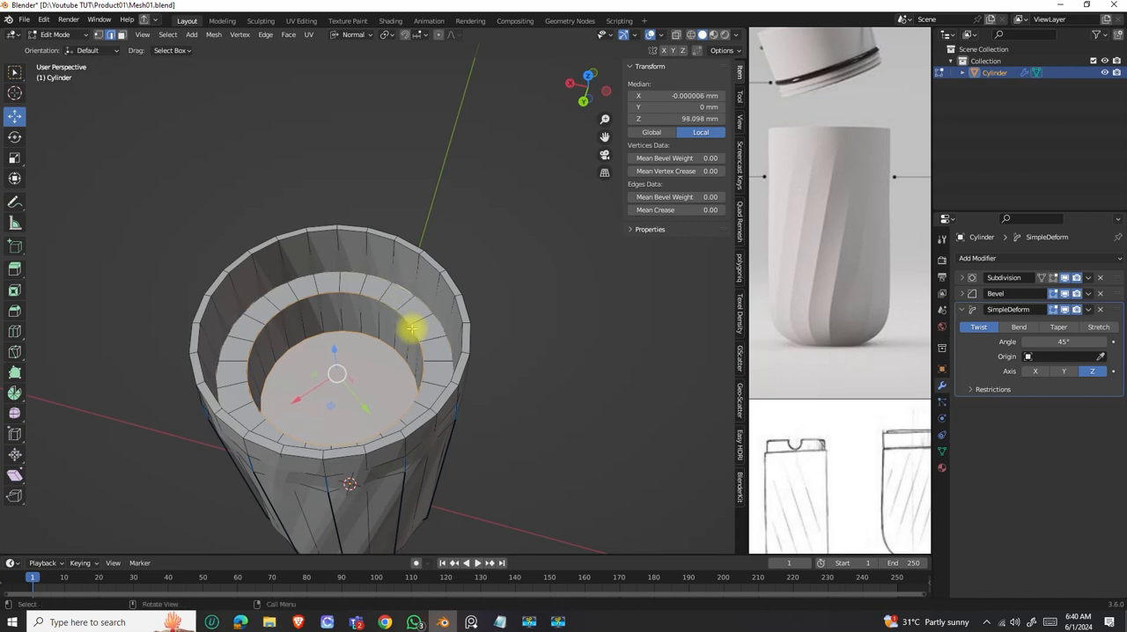
{"action": "scroll", "coordinate": [412, 328], "scroll_direction": "up", "scroll_amount": 2}
{"action": "key", "text": "ctrl+b"}
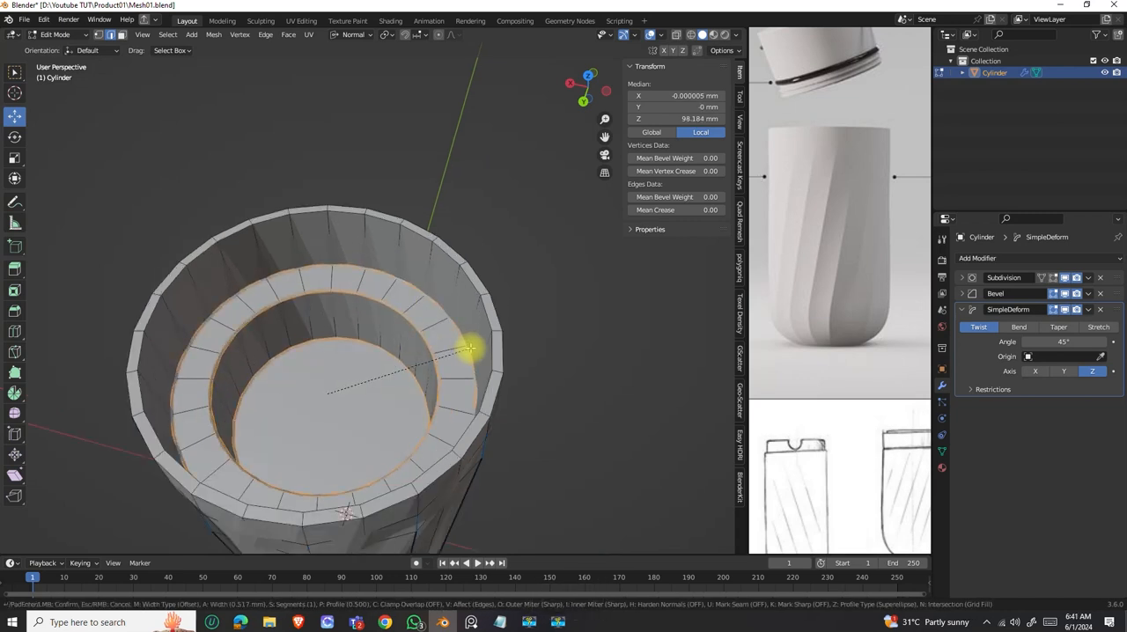
{"action": "left_click", "coordinate": [470, 348]}
{"action": "scroll", "coordinate": [390, 308], "scroll_direction": "down", "scroll_amount": 2}
{"action": "key", "text": "Tab"}
{"action": "middle_click_drag", "start_coordinate": [362, 309], "coordinate": [339, 327]}
{"action": "middle_click_drag", "start_coordinate": [342, 394], "coordinate": [325, 345]}
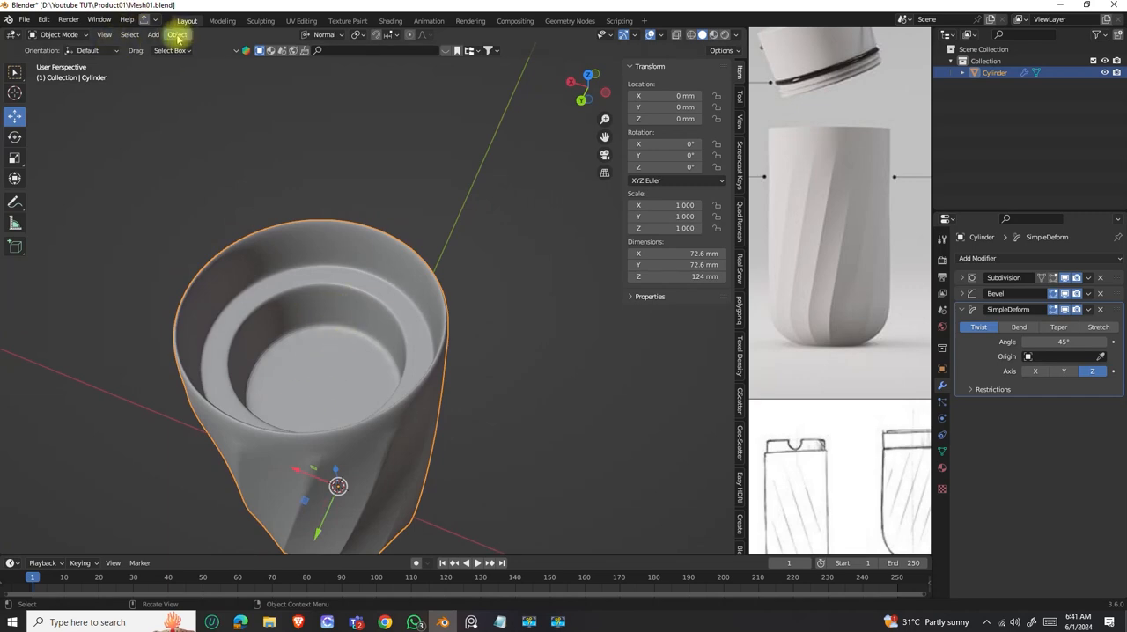
Lower the cavity floor with its bevelled rim to a Z of about 15.3 mm and inspect the deepened interior.
{"action": "key", "text": "Tab"}
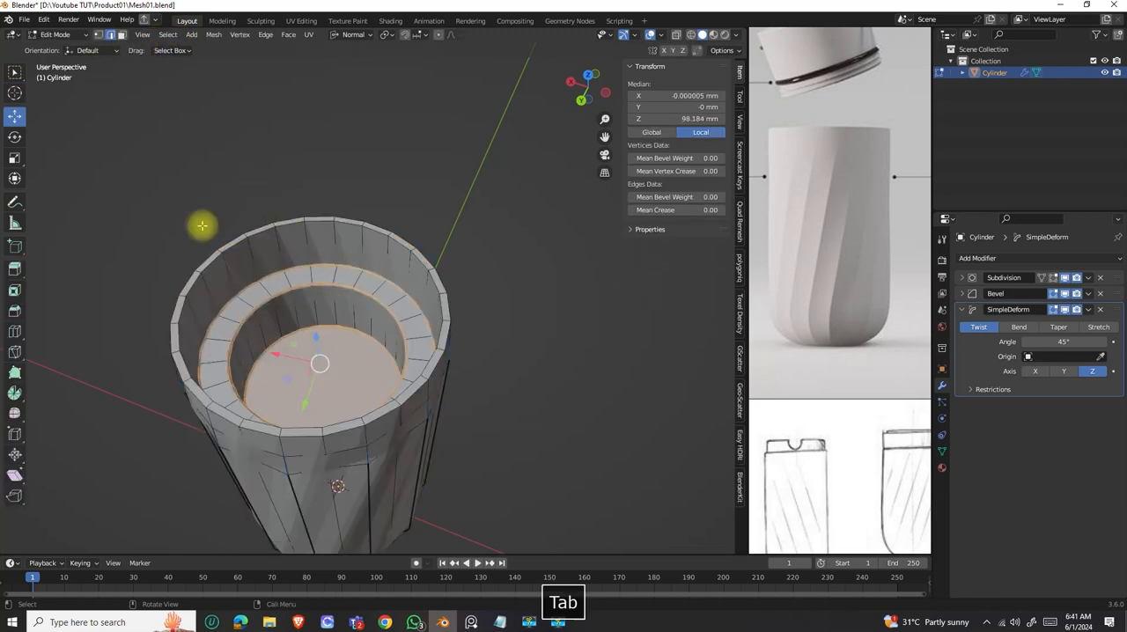
{"action": "scroll", "coordinate": [352, 388], "scroll_direction": "up", "scroll_amount": 4}
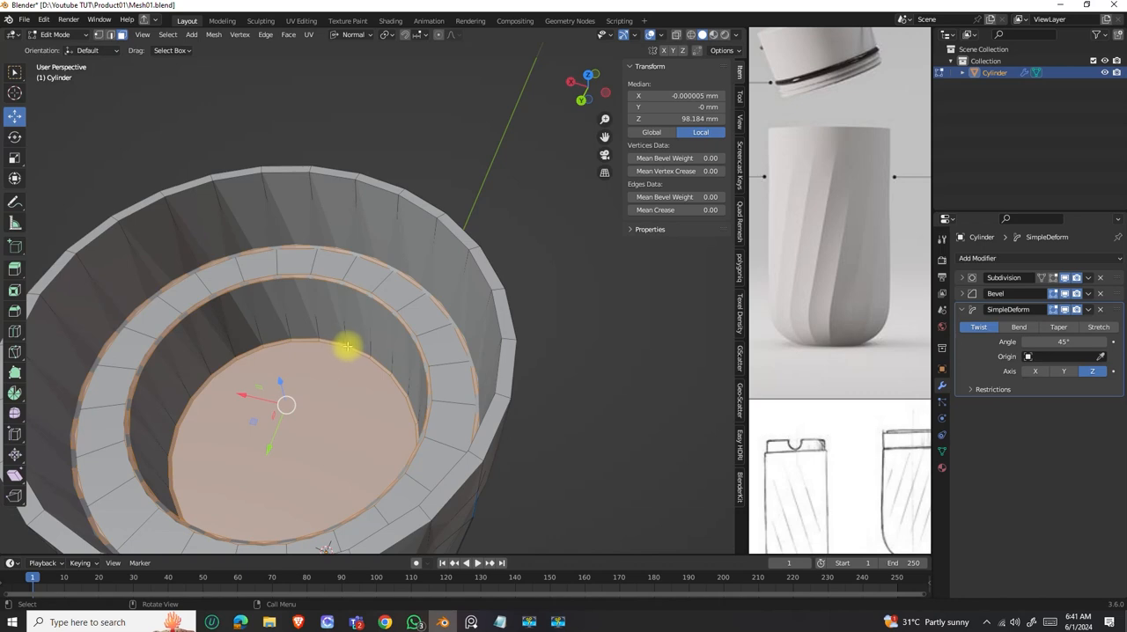
{"action": "left_click", "coordinate": [346, 349], "text": "alt"}
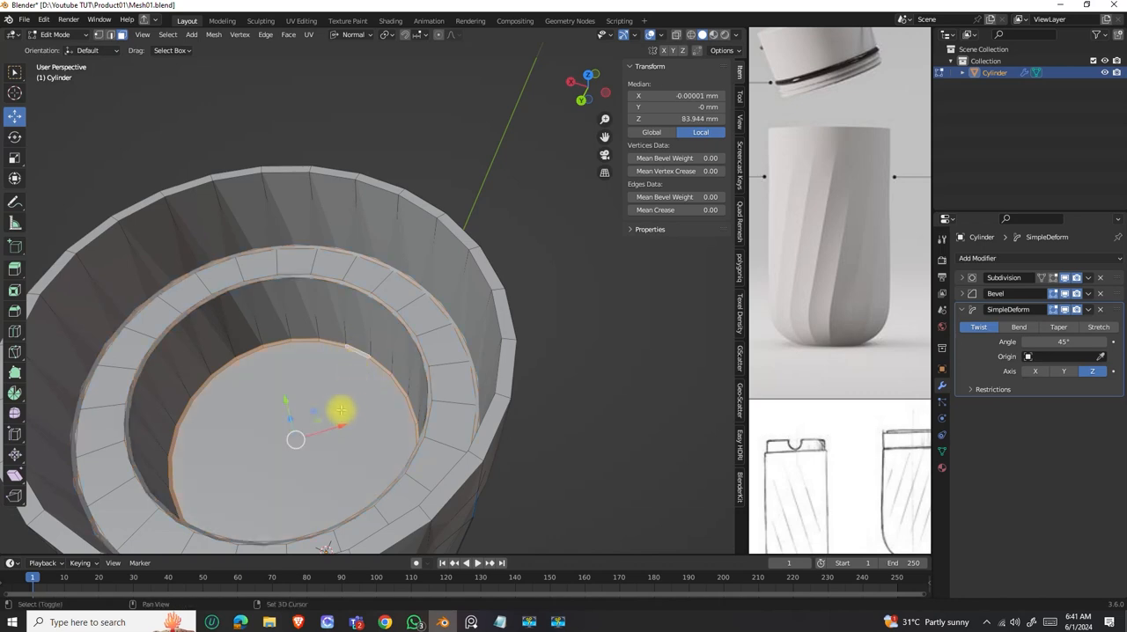
{"action": "middle_click_drag", "start_coordinate": [360, 361], "coordinate": [323, 378]}
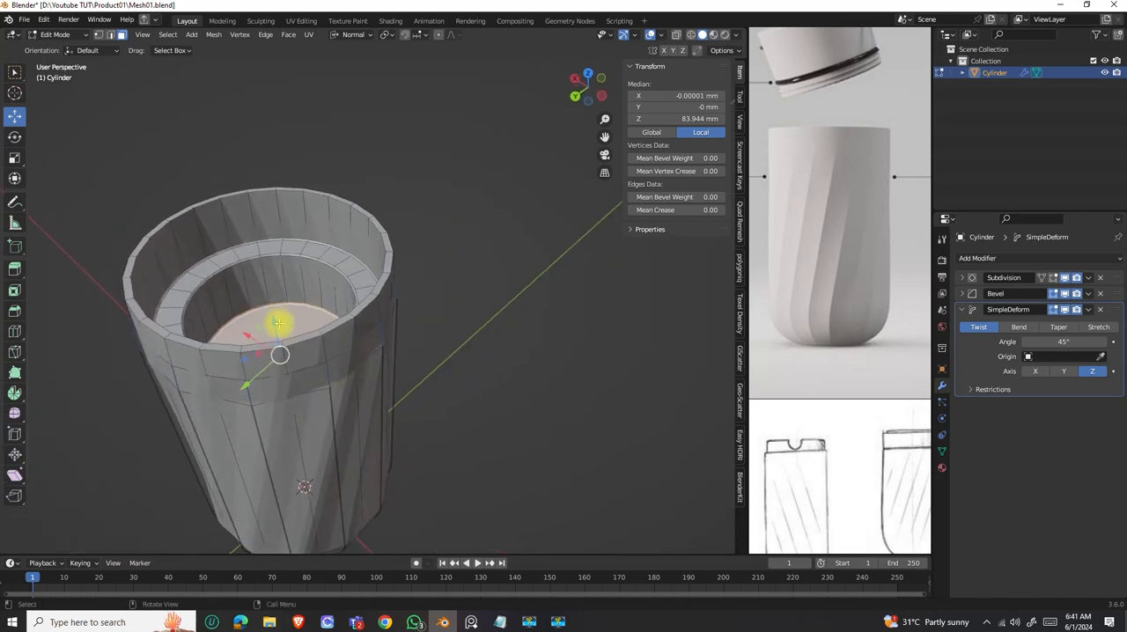
{"action": "left_click_drag", "start_coordinate": [273, 322], "coordinate": [290, 377]}
{"action": "scroll", "coordinate": [308, 388], "scroll_direction": "down", "scroll_amount": 4}
{"action": "middle_click_drag", "start_coordinate": [326, 397], "coordinate": [343, 356]}
{"action": "scroll", "coordinate": [343, 356], "scroll_direction": "up", "scroll_amount": 4}
{"action": "middle_click_drag", "start_coordinate": [322, 407], "coordinate": [337, 297]}
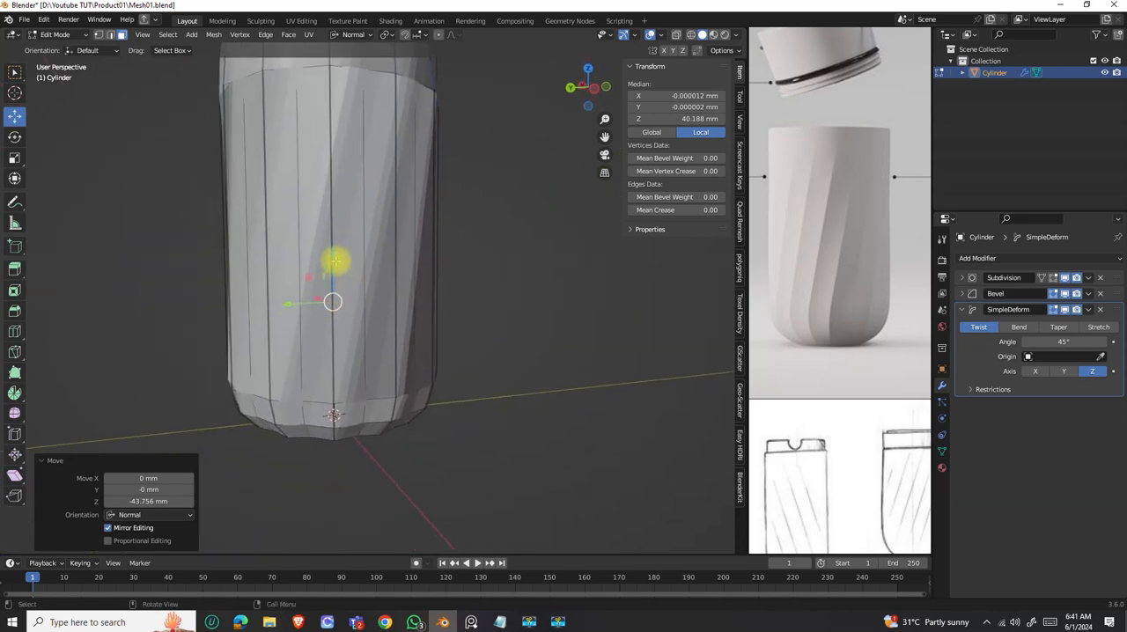
{"action": "left_click_drag", "start_coordinate": [332, 255], "coordinate": [335, 325]}
{"action": "middle_click_drag", "start_coordinate": [334, 325], "coordinate": [442, 374]}
{"action": "key", "text": "Tab"}
{"action": "scroll", "coordinate": [408, 296], "scroll_direction": "up", "scroll_amount": 8}
{"action": "middle_click_drag", "start_coordinate": [408, 296], "coordinate": [451, 372]}
Try a loop cut around the inner cavity wall with a slide factor of 1.000, and undo it.
{"action": "key", "text": "Tab"}
{"action": "key", "text": "ctrl+r"}
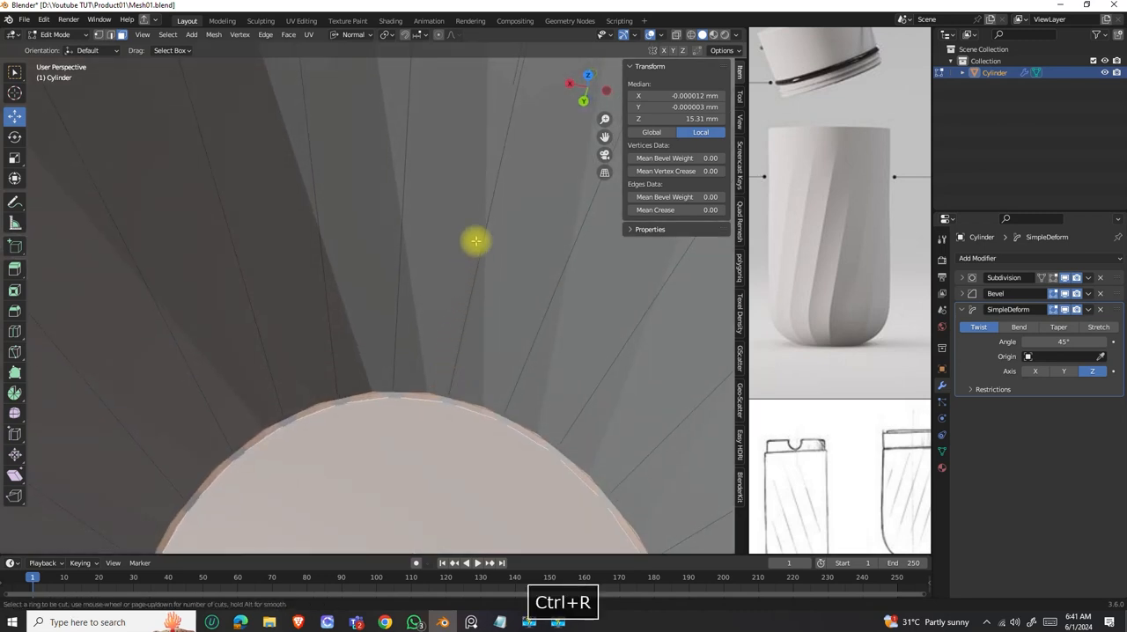
{"action": "left_click", "coordinate": [495, 191]}
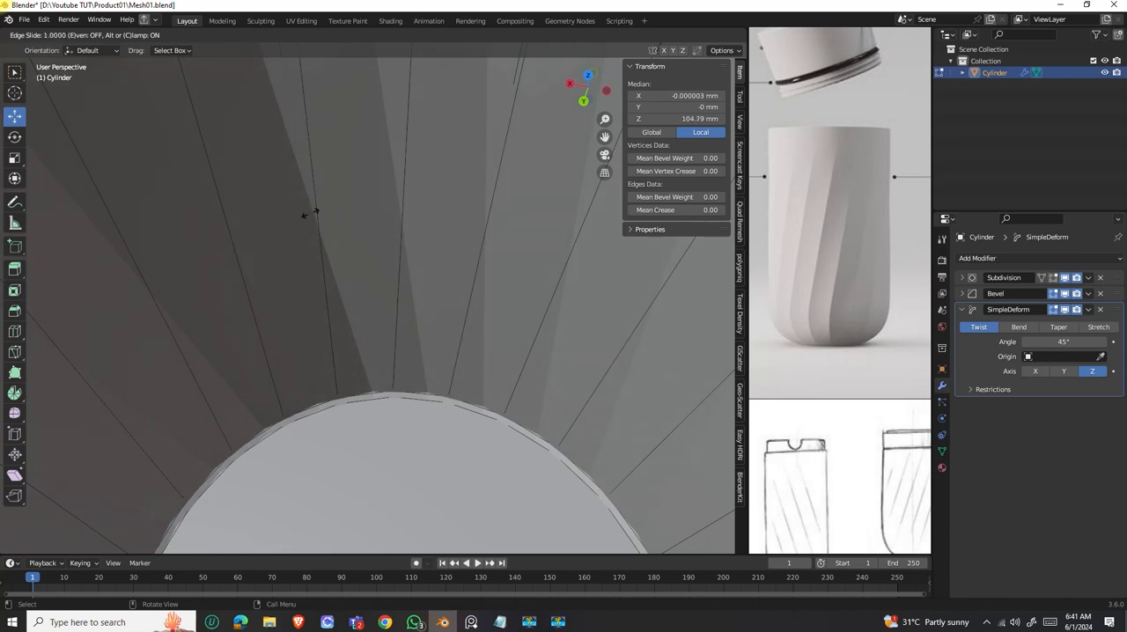
{"action": "left_click", "coordinate": [345, 396]}
{"action": "middle_click_drag", "start_coordinate": [364, 361], "coordinate": [385, 308]}
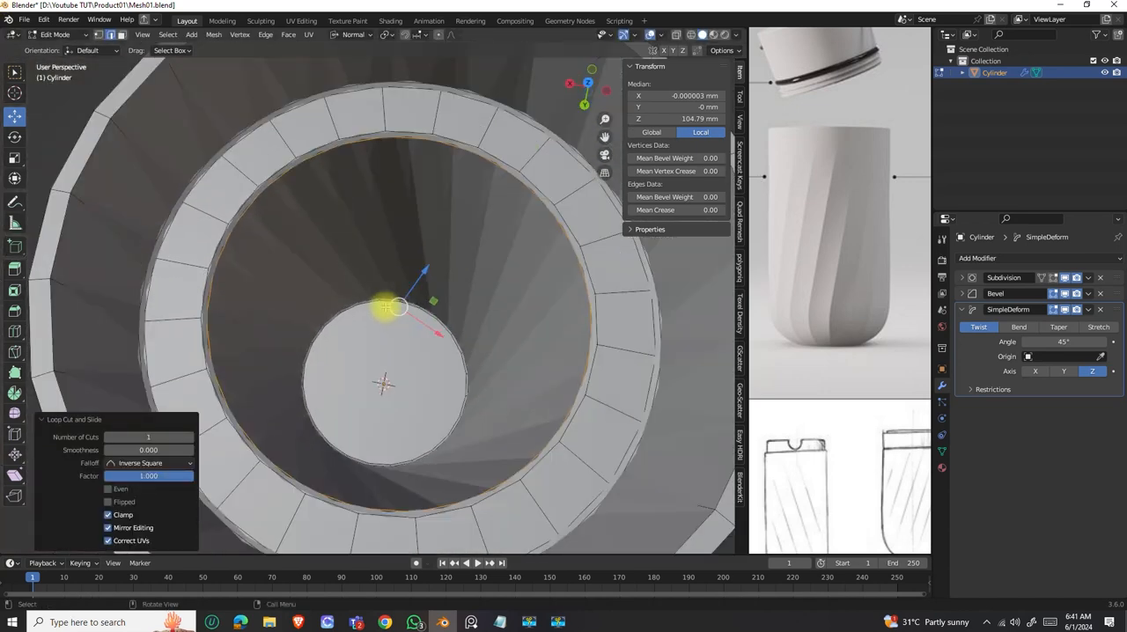
{"action": "key", "text": "ctrl+z"}
{"action": "middle_click_drag", "start_coordinate": [395, 251], "coordinate": [412, 271]}
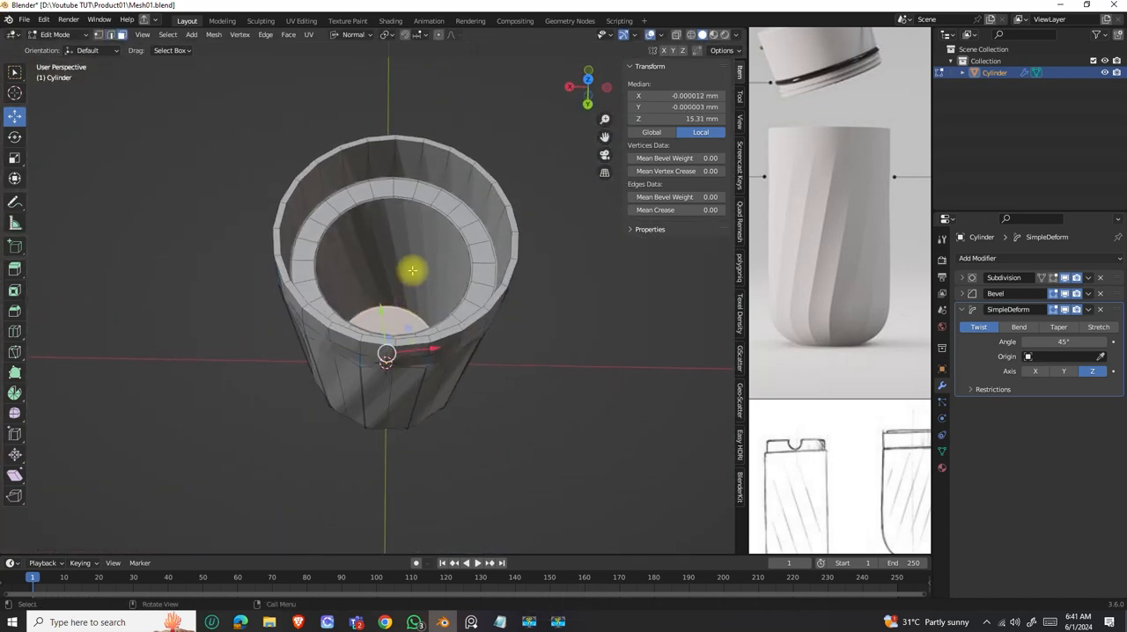
Add a loop cut around the inner cavity wall just above the floor, at a Z of about 18.25 mm, and check it in Object Mode.
{"action": "key", "text": "ctrl+r"}
{"action": "left_click", "coordinate": [403, 275]}
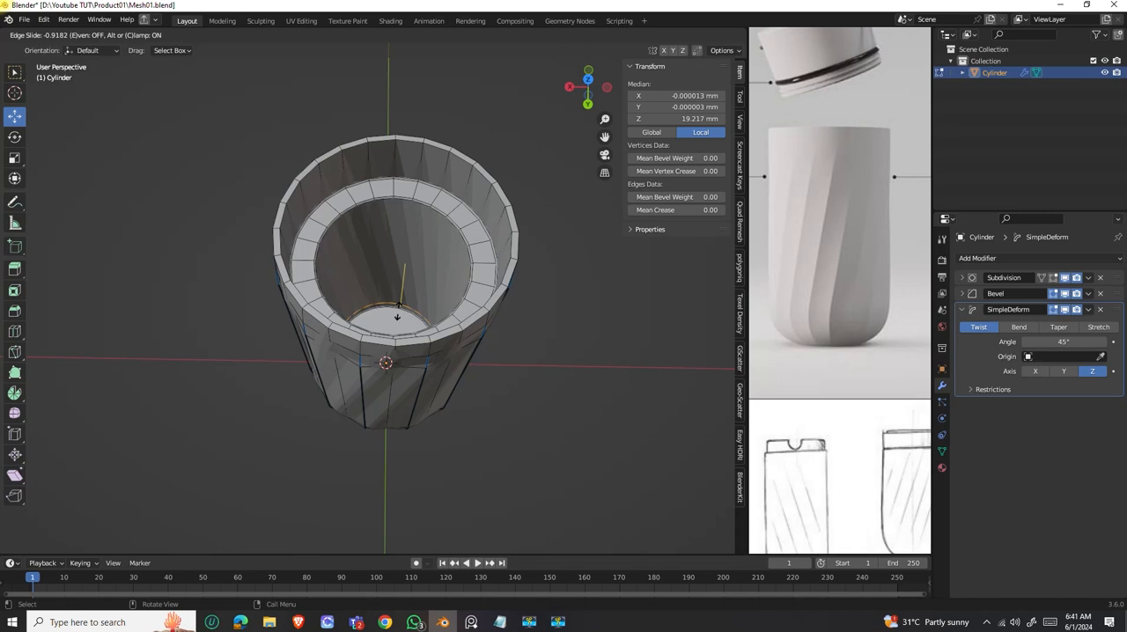
{"action": "left_click", "coordinate": [396, 308]}
{"action": "middle_click_drag", "start_coordinate": [396, 302], "coordinate": [407, 267]}
{"action": "key", "text": "Tab"}
{"action": "scroll", "coordinate": [385, 246], "scroll_direction": "up", "scroll_amount": 4}
{"action": "middle_click_drag", "start_coordinate": [413, 333], "coordinate": [421, 290], "text": "shift"}
Bevel the inner and outer edge loops of the body's top rim by about 0.18 mm.
{"action": "key", "text": "Tab"}
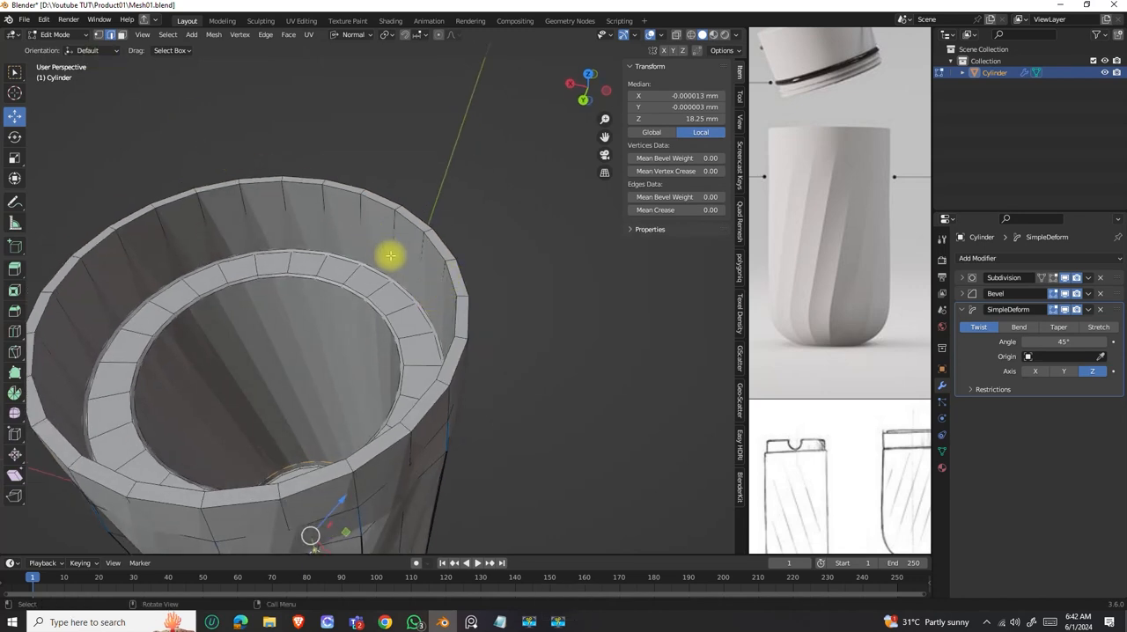
{"action": "left_click", "coordinate": [450, 282], "text": "alt"}
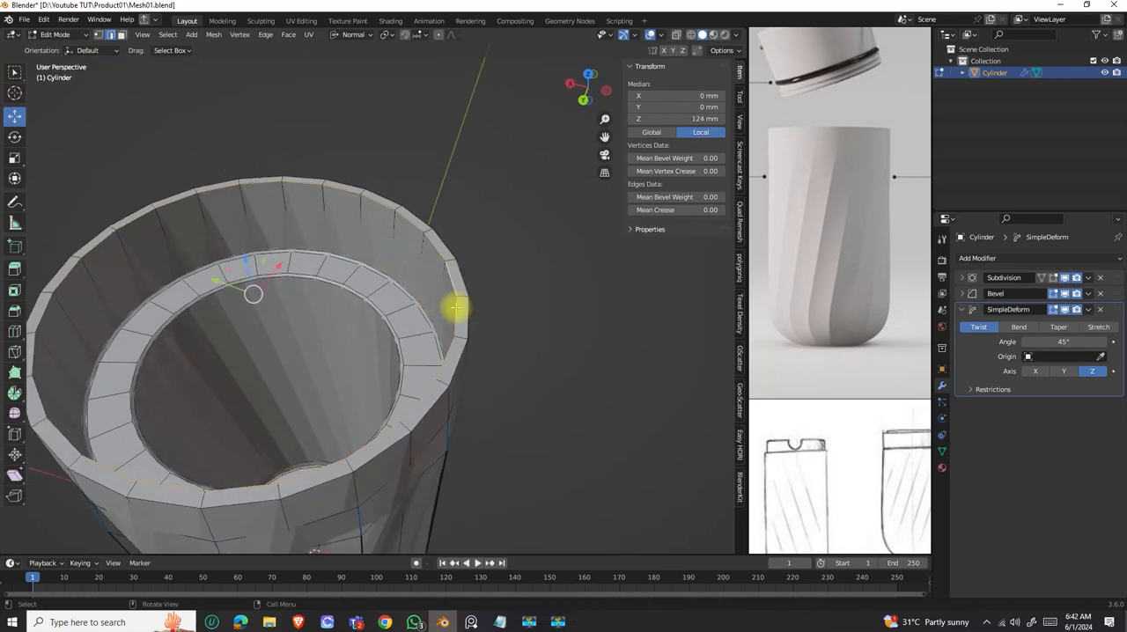
{"action": "middle_click_drag", "start_coordinate": [462, 303], "coordinate": [411, 303]}
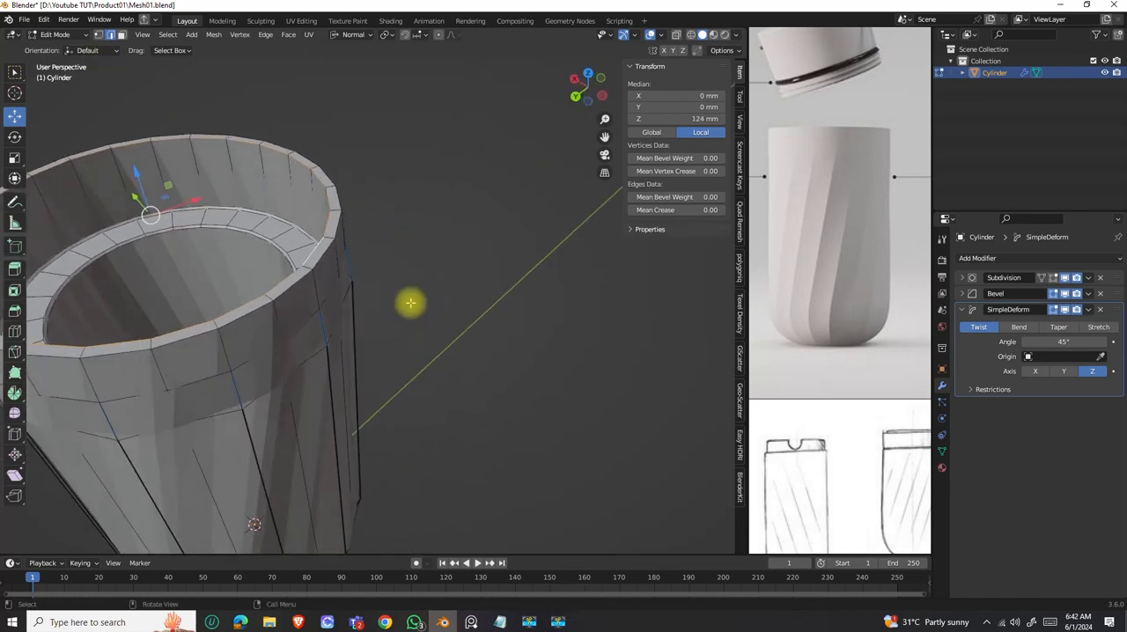
{"action": "left_click", "coordinate": [323, 263], "text": "alt"}
{"action": "key", "text": "ctrl+b"}
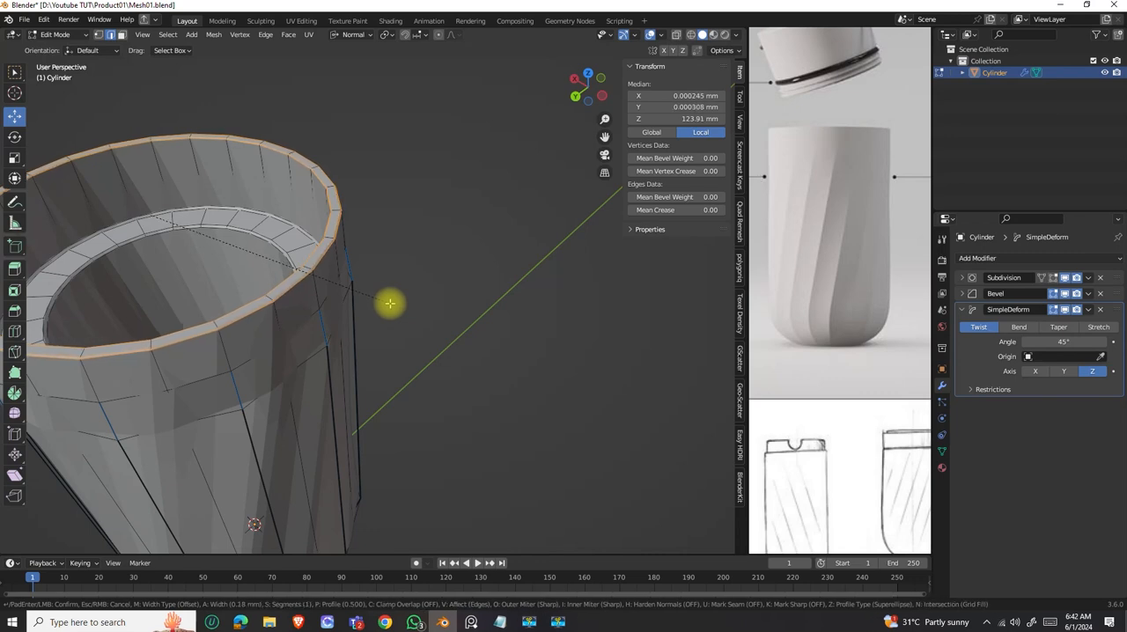
{"action": "left_click", "coordinate": [390, 303]}
Inspect the bevelled rim, the hollow interior and the whole twisted body in Object Mode.
{"action": "scroll", "coordinate": [392, 308], "scroll_direction": "down", "scroll_amount": 4}
{"action": "middle_click_drag", "start_coordinate": [367, 334], "coordinate": [408, 166], "text": "shift"}
{"action": "key", "text": "Tab"}
{"action": "middle_click_drag", "start_coordinate": [396, 305], "coordinate": [428, 214]}
{"action": "scroll", "coordinate": [406, 253], "scroll_direction": "up", "scroll_amount": 3}
{"action": "scroll", "coordinate": [433, 323], "scroll_direction": "down", "scroll_amount": 3}
{"action": "middle_click_drag", "start_coordinate": [433, 322], "coordinate": [393, 370]}
{"action": "key", "text": "Tab"}
{"action": "key", "text": "Tab"}
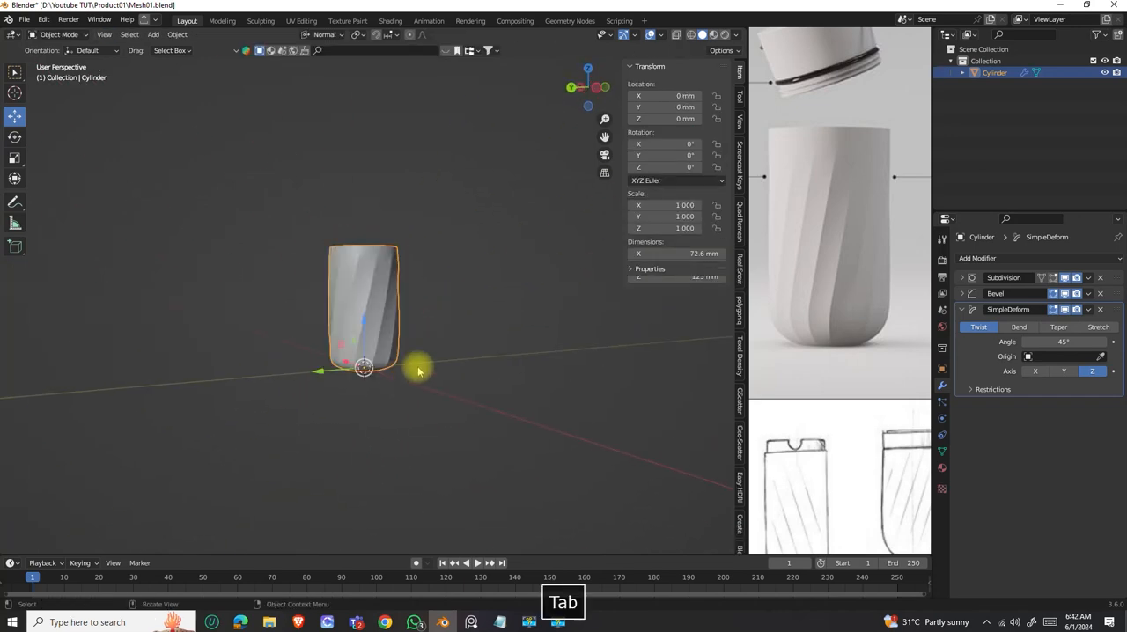
{"action": "left_click", "coordinate": [431, 319]}
{"action": "middle_click_drag", "start_coordinate": [441, 322], "coordinate": [360, 326]}
{"action": "scroll", "coordinate": [360, 326], "scroll_direction": "up", "scroll_amount": 3}
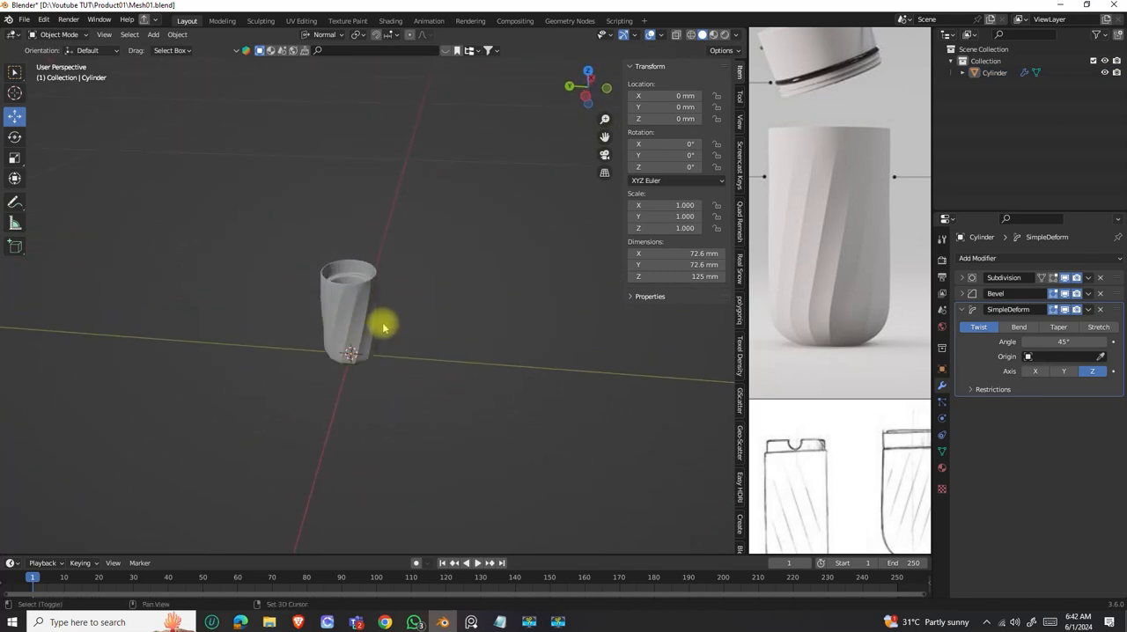
Examine the lid's shape and dimensions in the photos and the dimensioned drawing on the reference board.
{"action": "scroll", "coordinate": [798, 308], "scroll_direction": "down", "scroll_amount": 3}
{"action": "scroll", "coordinate": [841, 231], "scroll_direction": "up", "scroll_amount": 2}
{"action": "scroll", "coordinate": [836, 213], "scroll_direction": "up", "scroll_amount": 2}
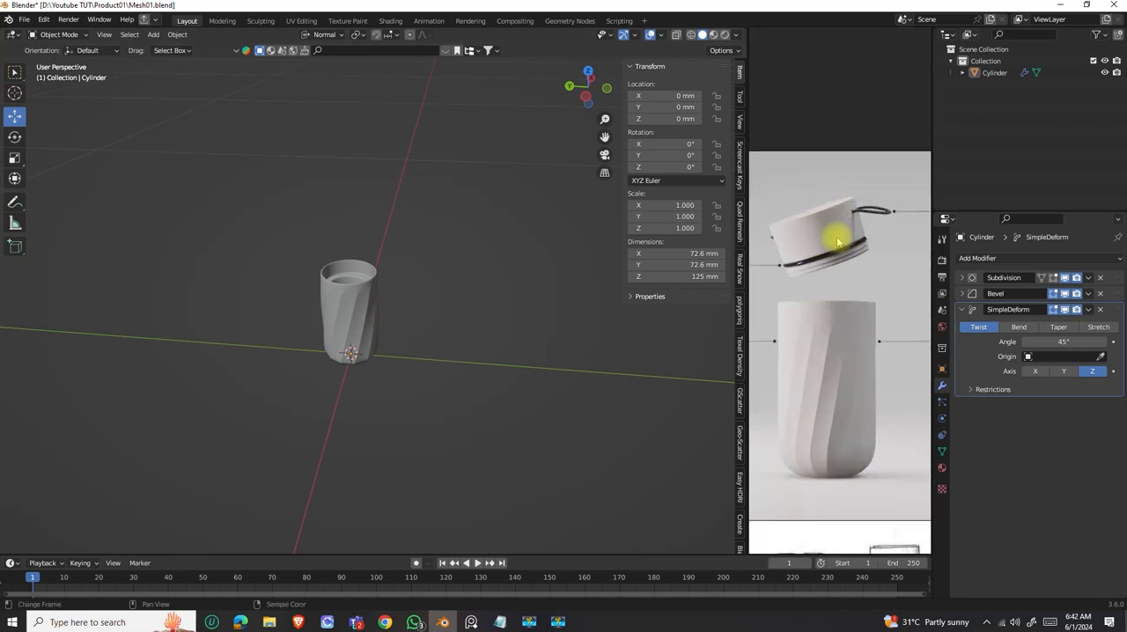
{"action": "scroll", "coordinate": [827, 278], "scroll_direction": "down", "scroll_amount": 4}
{"action": "middle_click_drag", "start_coordinate": [870, 332], "coordinate": [881, 234]}
{"action": "mouse_move", "coordinate": [832, 398]}
{"action": "middle_mouse_down"}
{"action": "mouse_move", "coordinate": [883, 342]}
{"action": "mouse_move", "coordinate": [924, 327]}
{"action": "middle_mouse_up"}
{"action": "scroll", "coordinate": [854, 335], "scroll_direction": "up", "scroll_amount": 4}
{"action": "scroll", "coordinate": [846, 313], "scroll_direction": "down", "scroll_amount": 3}
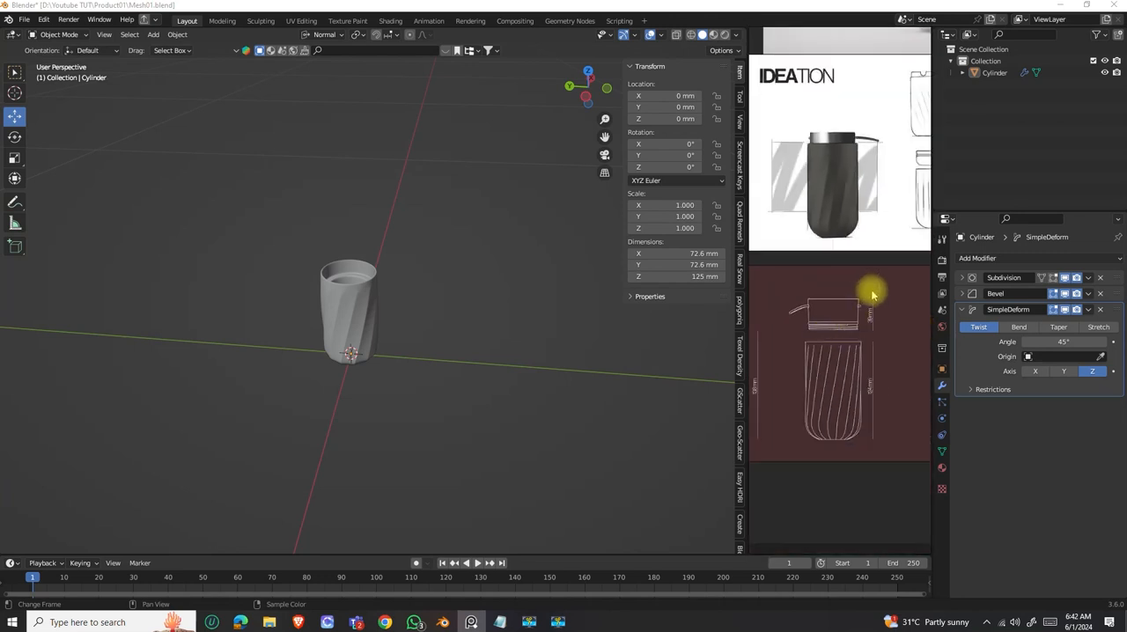
{"action": "scroll", "coordinate": [843, 347], "scroll_direction": "down", "scroll_amount": 3}
{"action": "scroll", "coordinate": [843, 335], "scroll_direction": "up", "scroll_amount": 4}
{"action": "scroll", "coordinate": [804, 328], "scroll_direction": "up", "scroll_amount": 2}
Add a 24-vertex cylinder for the lid with a 64 mm diameter and a depth of 39 mm.
{"action": "middle_click_drag", "start_coordinate": [493, 320], "coordinate": [388, 342]}
{"action": "key", "text": "shift+a"}
{"action": "mouse_move", "coordinate": [379, 338]}
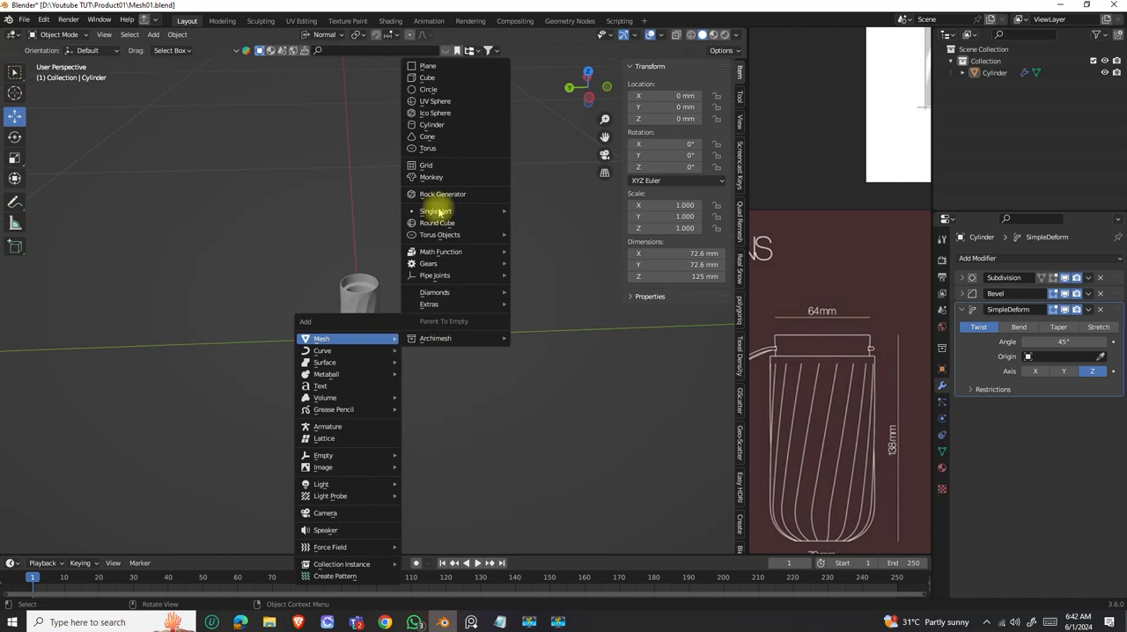
{"action": "left_click", "coordinate": [425, 129]}
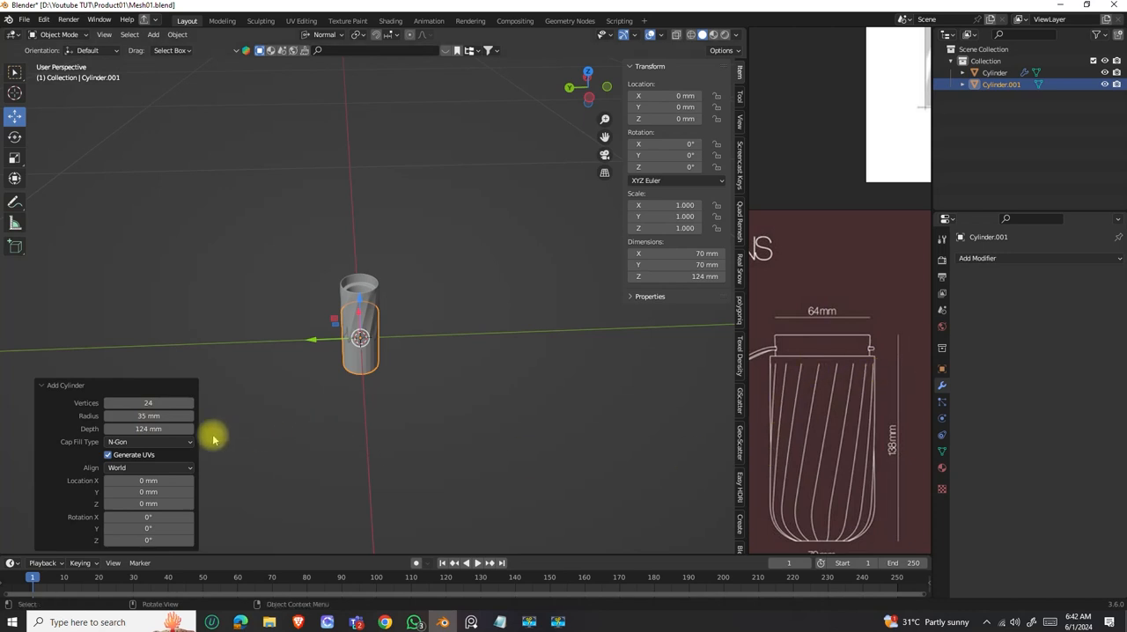
{"action": "left_click", "coordinate": [145, 430]}
{"action": "type", "text": "39"}
{"action": "key", "text": "Return"}
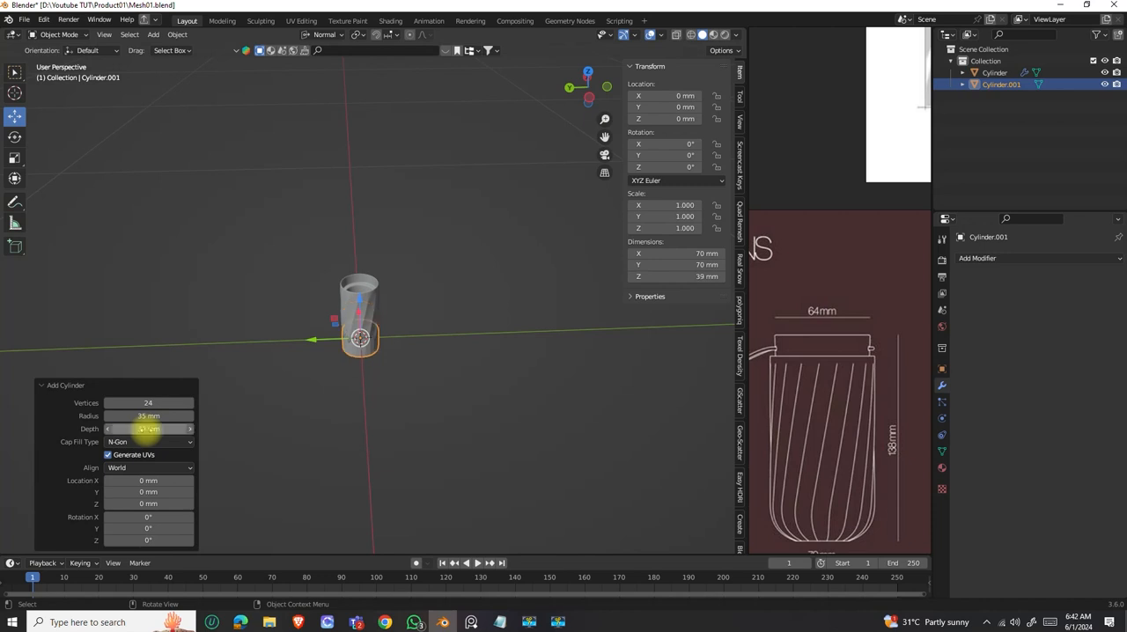
{"action": "left_click", "coordinate": [146, 416]}
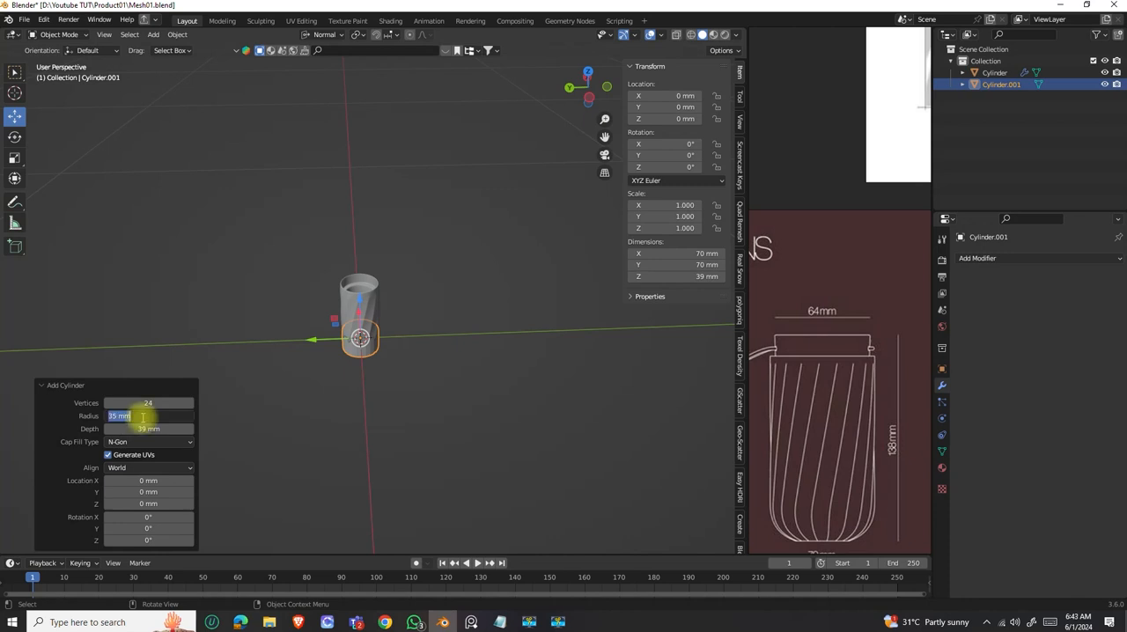
{"action": "key", "text": "Return"}
Raise the lid cylinder along Z to the body's top rim, at a Z of about 142.74 mm.
{"action": "middle_click_drag", "start_coordinate": [322, 347], "coordinate": [369, 302]}
{"action": "left_click_drag", "start_coordinate": [366, 279], "coordinate": [362, 236]}
{"action": "scroll", "coordinate": [362, 253], "scroll_direction": "up", "scroll_amount": 8}
{"action": "middle_click_drag", "start_coordinate": [364, 286], "coordinate": [352, 335]}
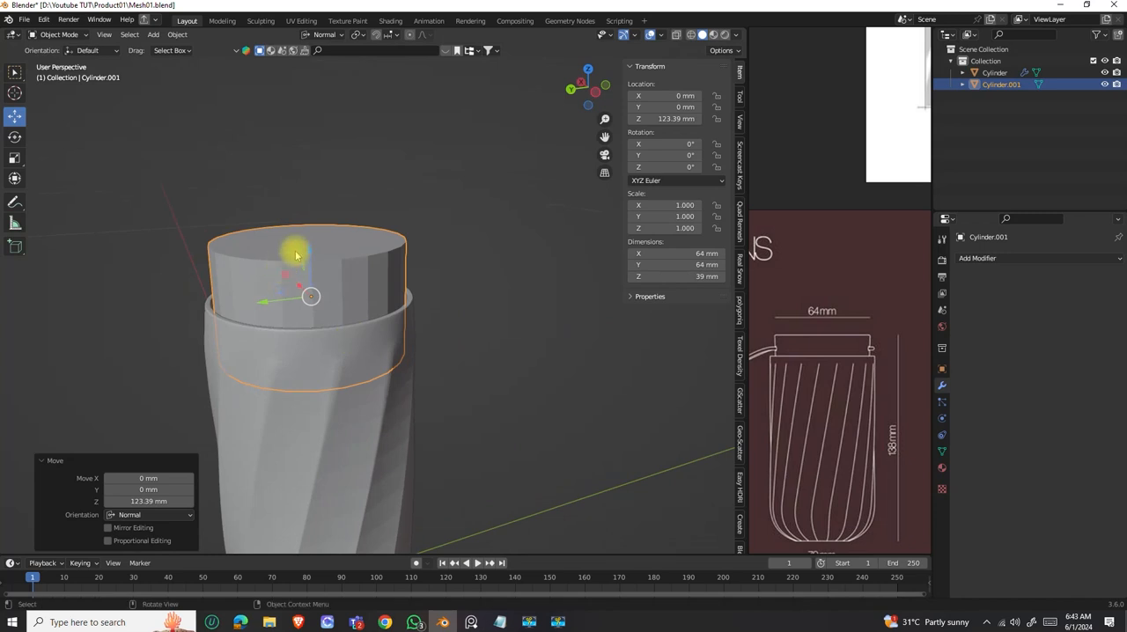
{"action": "left_click_drag", "start_coordinate": [310, 255], "coordinate": [309, 196]}
{"action": "middle_click_drag", "start_coordinate": [324, 353], "coordinate": [330, 345]}
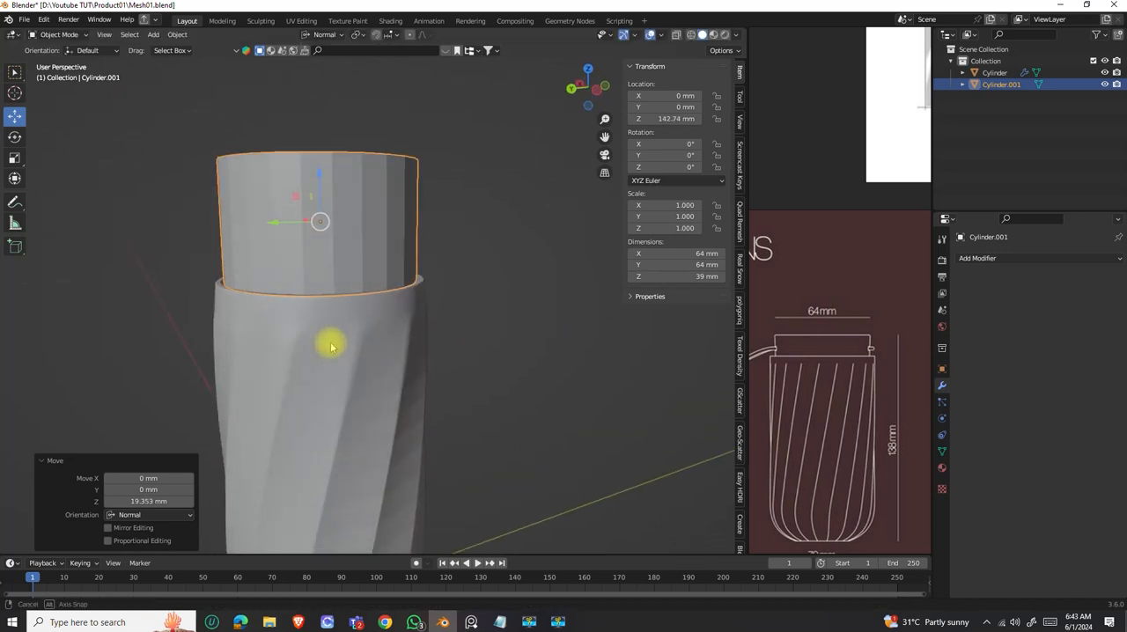
Turn on X-ray display and lower the lid cylinder into the body's neck to a Z of about 126.36 mm.
{"action": "left_click", "coordinate": [677, 35]}
{"action": "scroll", "coordinate": [412, 290], "scroll_direction": "down", "scroll_amount": 4}
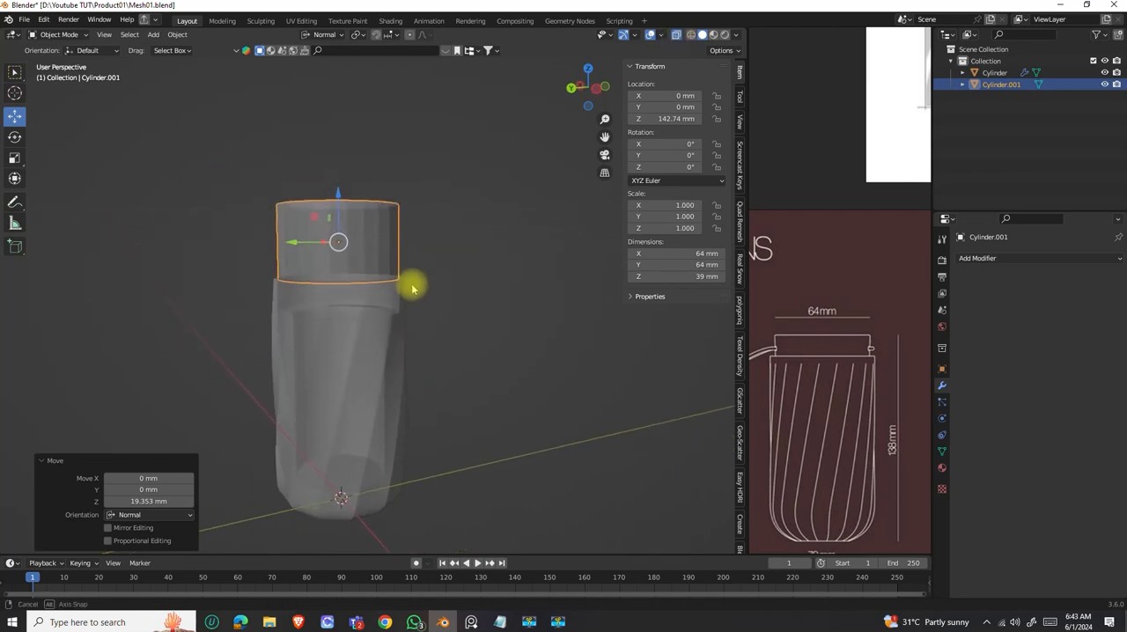
{"action": "left_click_drag", "start_coordinate": [338, 194], "coordinate": [343, 228]}
{"action": "middle_click_drag", "start_coordinate": [367, 259], "coordinate": [338, 304]}
{"action": "scroll", "coordinate": [324, 302], "scroll_direction": "down", "scroll_amount": 2}
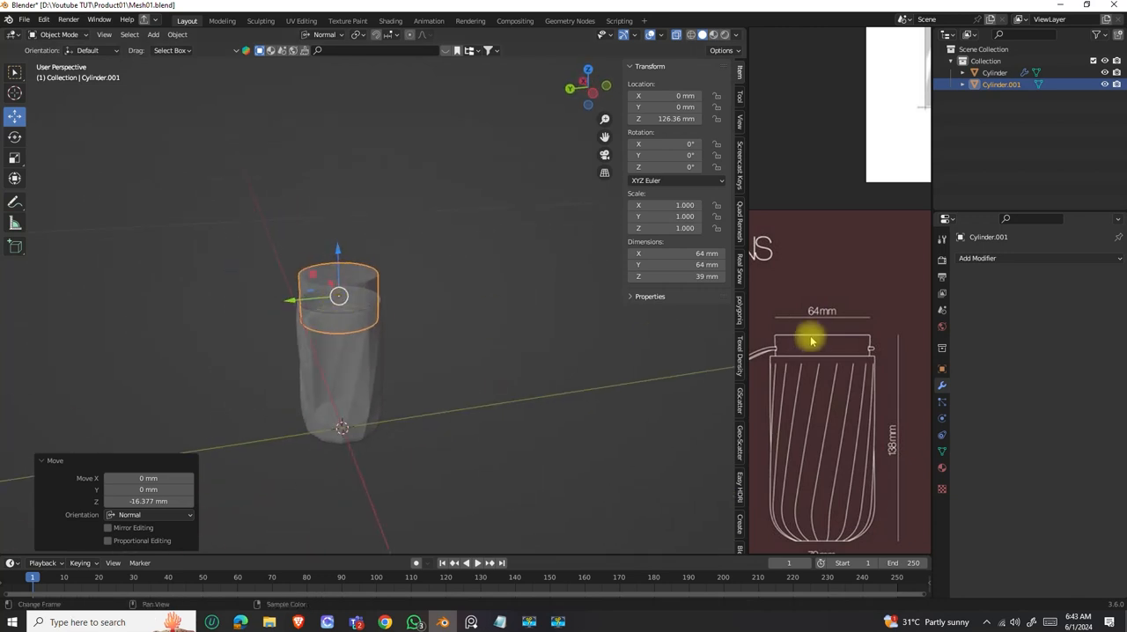
Check the lid's grooves in the reference photo, enter Edit Mode on the lid cylinder and set the transform orientation to Global.
{"action": "scroll", "coordinate": [838, 350], "scroll_direction": "down", "scroll_amount": 6}
{"action": "middle_click_drag", "start_coordinate": [874, 264], "coordinate": [842, 326]}
{"action": "scroll", "coordinate": [886, 252], "scroll_direction": "up", "scroll_amount": 10}
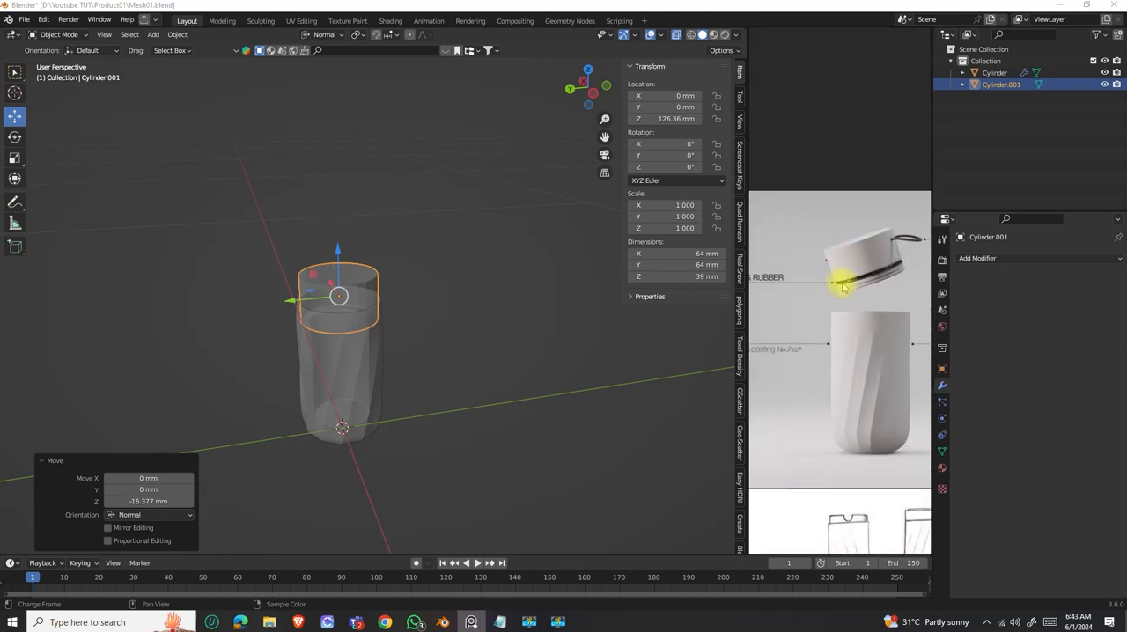
{"action": "scroll", "coordinate": [850, 273], "scroll_direction": "down", "scroll_amount": 4}
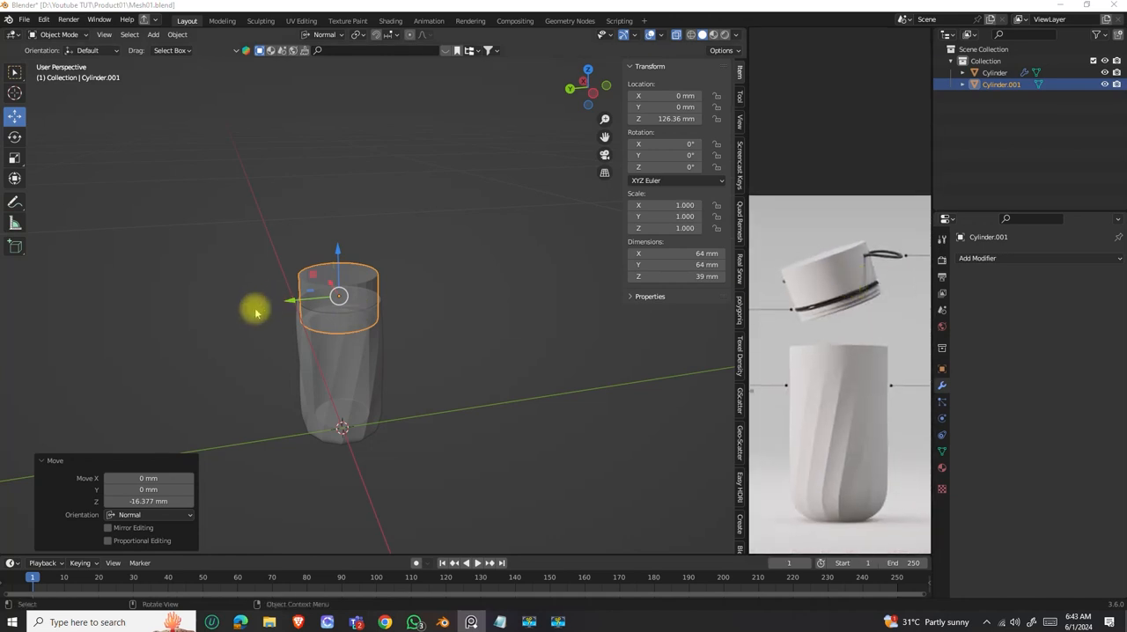
{"action": "scroll", "coordinate": [352, 270], "scroll_direction": "up", "scroll_amount": 5}
{"action": "middle_click_drag", "start_coordinate": [356, 279], "coordinate": [404, 280]}
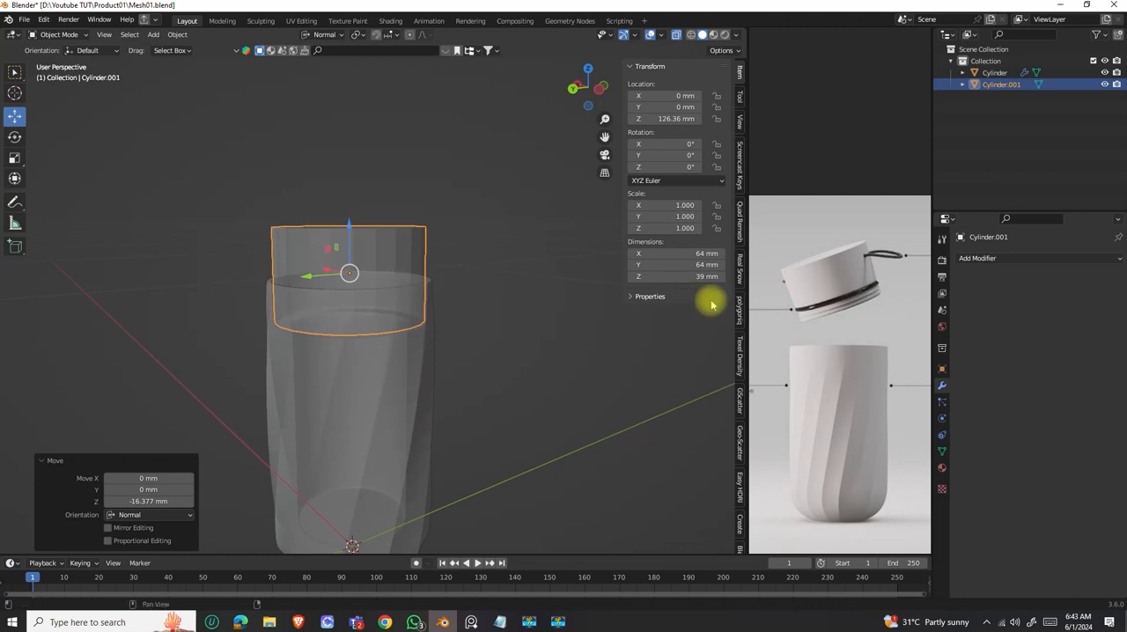
{"action": "key", "text": "Tab"}
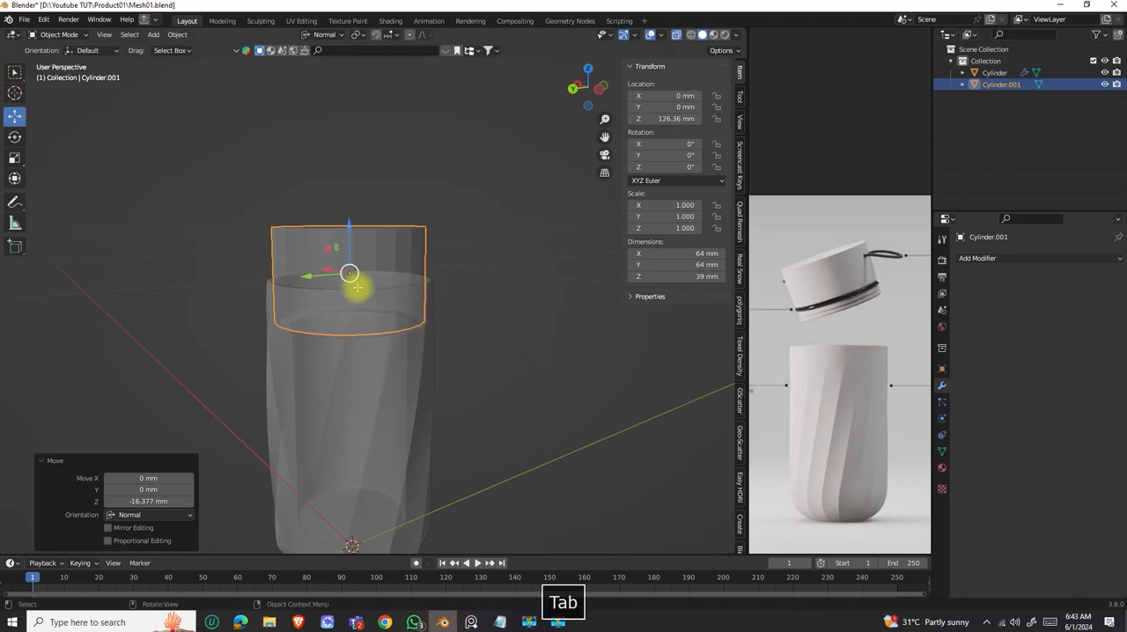
{"action": "middle_click_drag", "start_coordinate": [344, 294], "coordinate": [395, 311]}
{"action": "scroll", "coordinate": [428, 296], "scroll_direction": "up", "scroll_amount": 3}
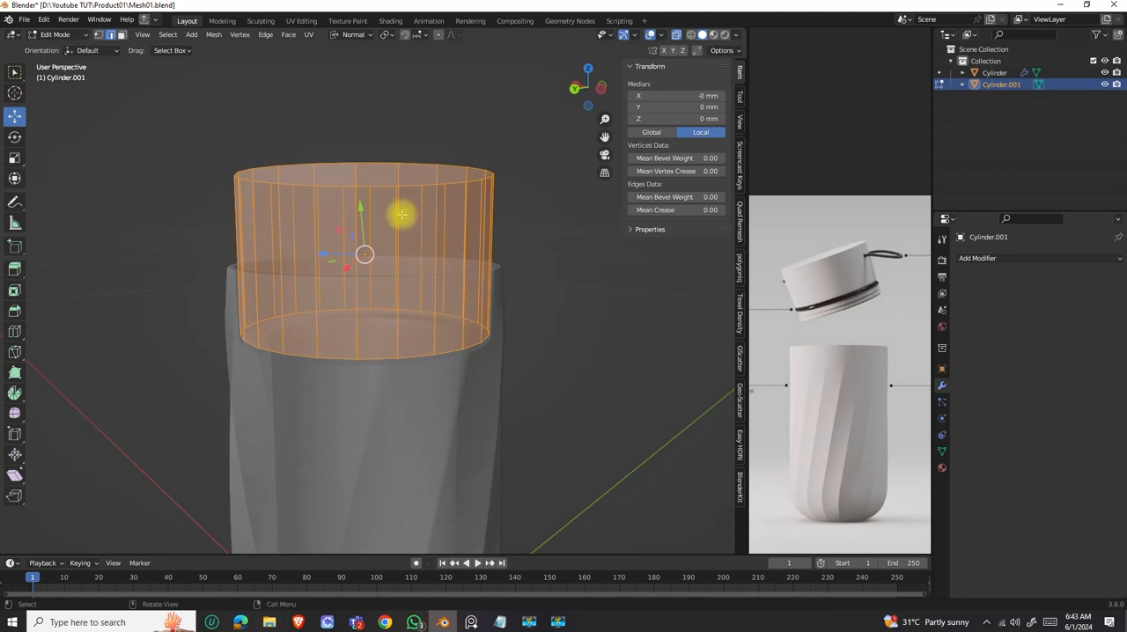
{"action": "left_click", "coordinate": [356, 35]}
{"action": "left_click", "coordinate": [326, 71]}
{"action": "middle_click_drag", "start_coordinate": [446, 304], "coordinate": [442, 305]}
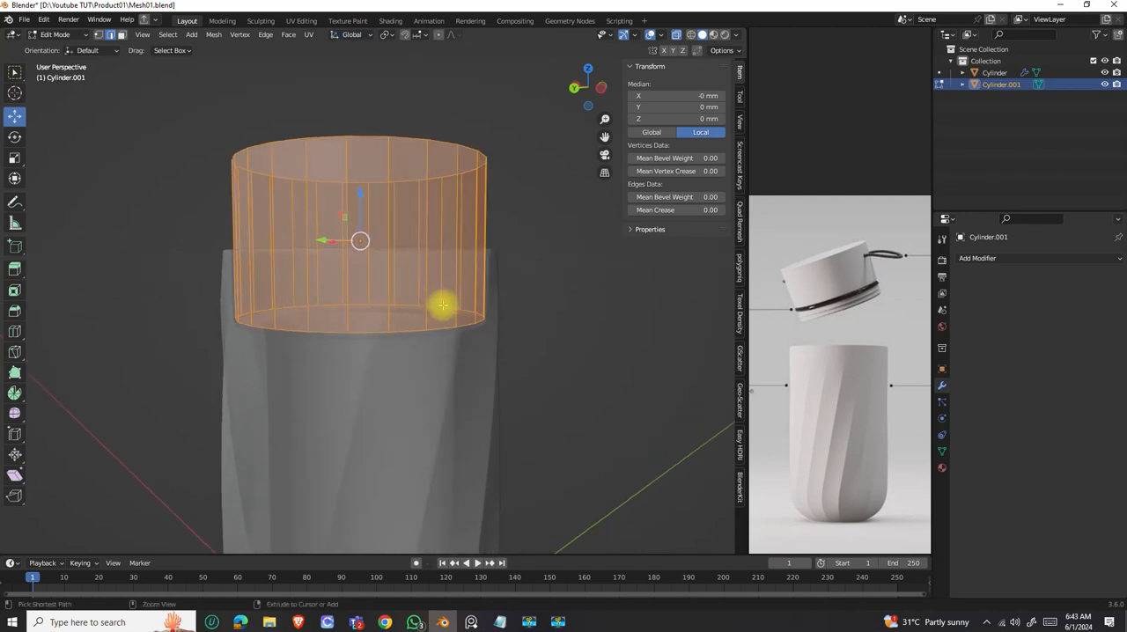
Add a loop cut near the lid cylinder's bottom edge with a slide factor of 0.955 and repeat the cut once below it.
{"action": "key", "text": "ctrl+r"}
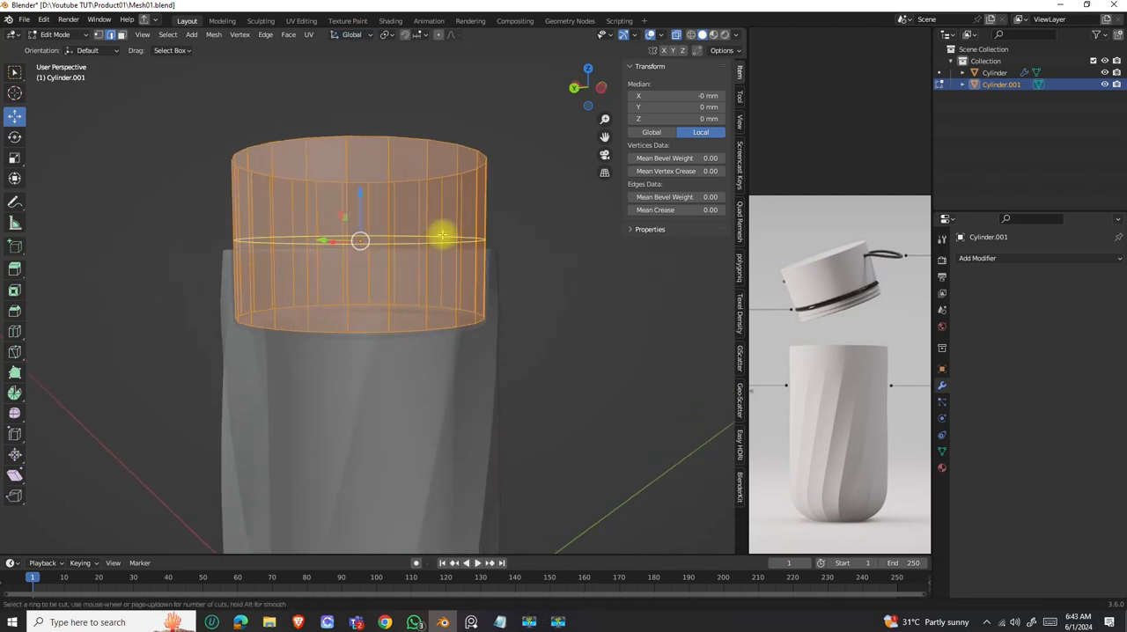
{"action": "left_click", "coordinate": [442, 234]}
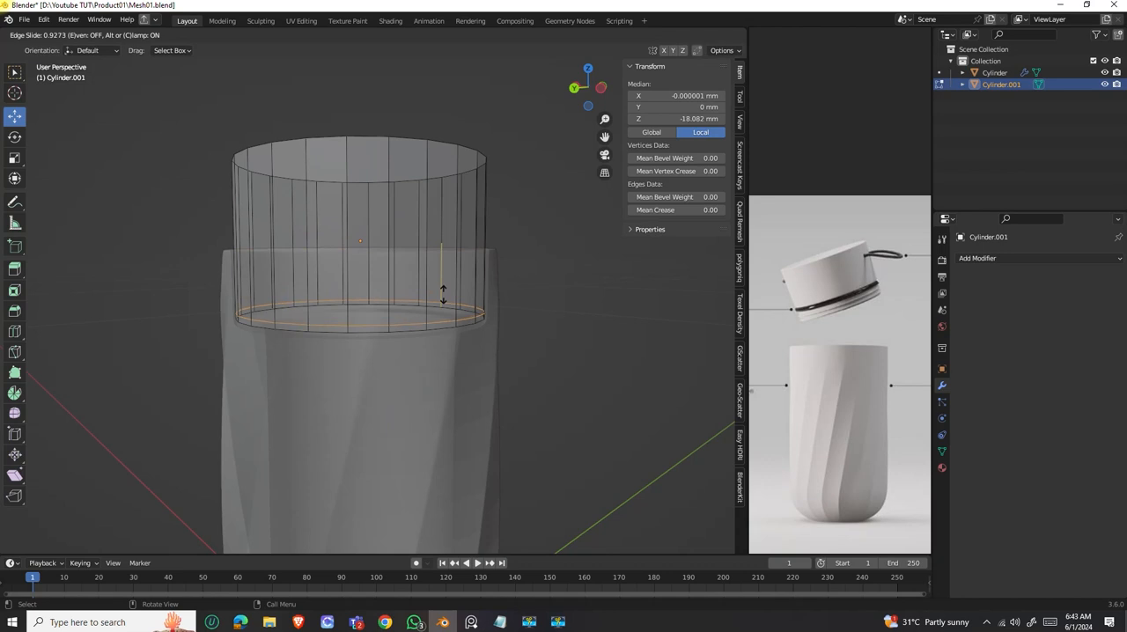
{"action": "left_click", "coordinate": [446, 289]}
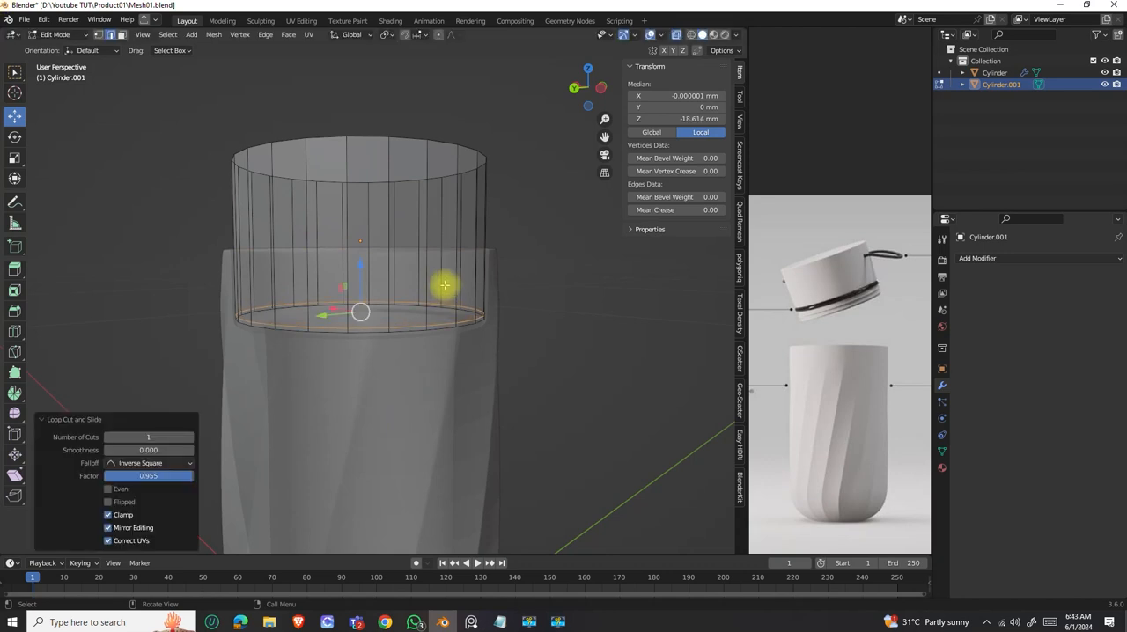
{"action": "key", "text": "shift+r"}
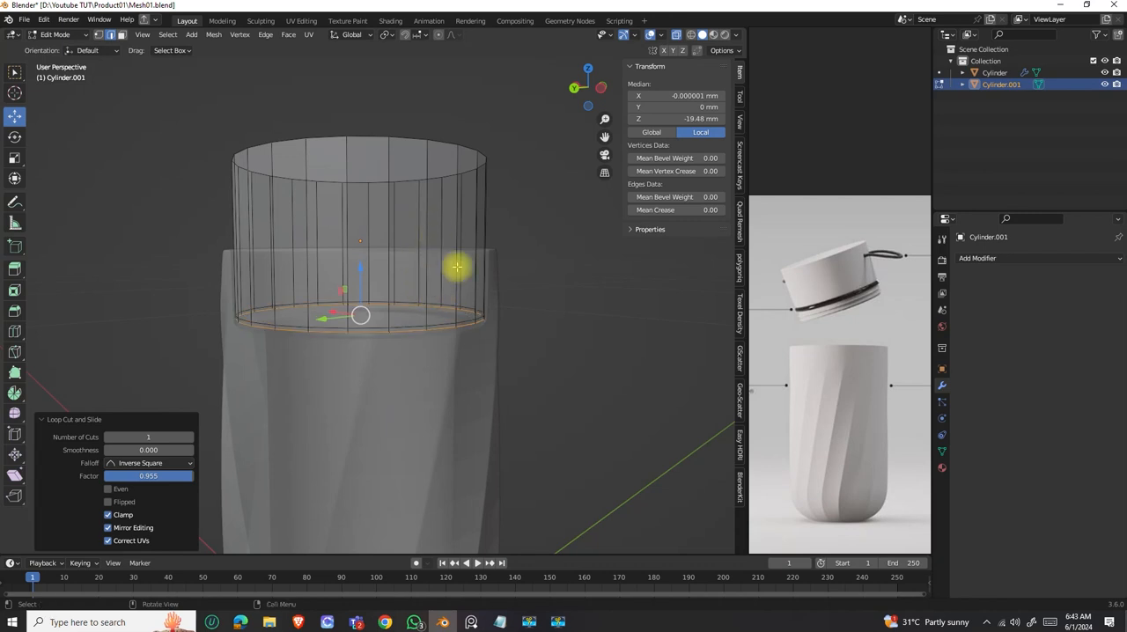
{"action": "key", "text": "Escape"}
{"action": "middle_click_drag", "start_coordinate": [437, 343], "coordinate": [442, 343]}
{"action": "middle_click_drag", "start_coordinate": [396, 244], "coordinate": [435, 276]}
Add two more loop cuts stacked above the lid's lower loops, with slide factors of 0.956 and 0.960.
{"action": "key", "text": "ctrl+r"}
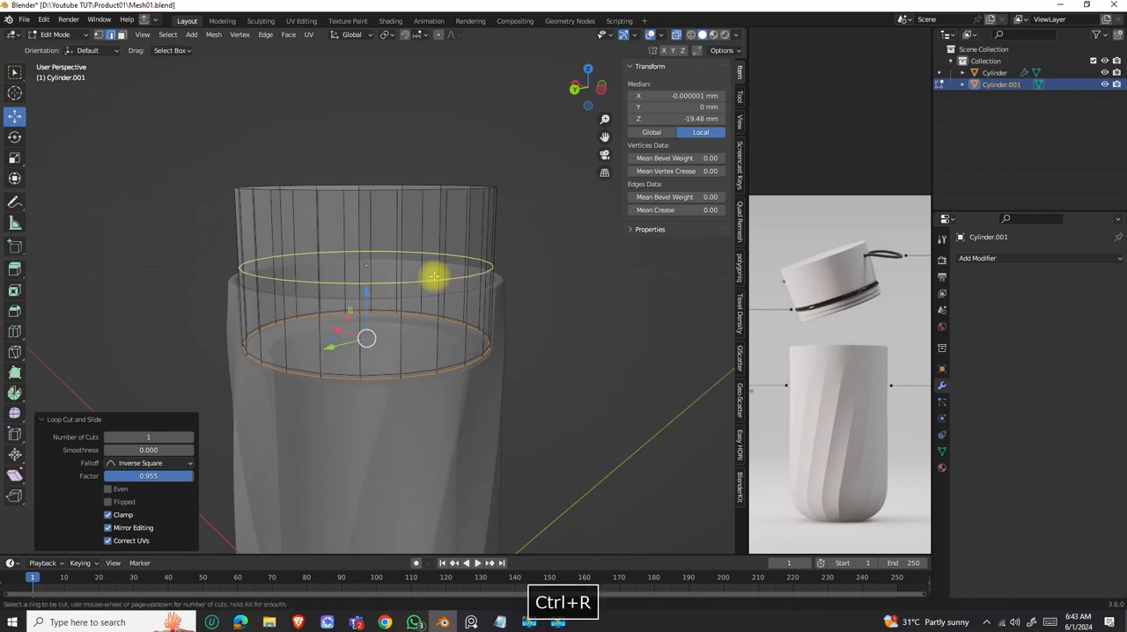
{"action": "left_click", "coordinate": [432, 277]}
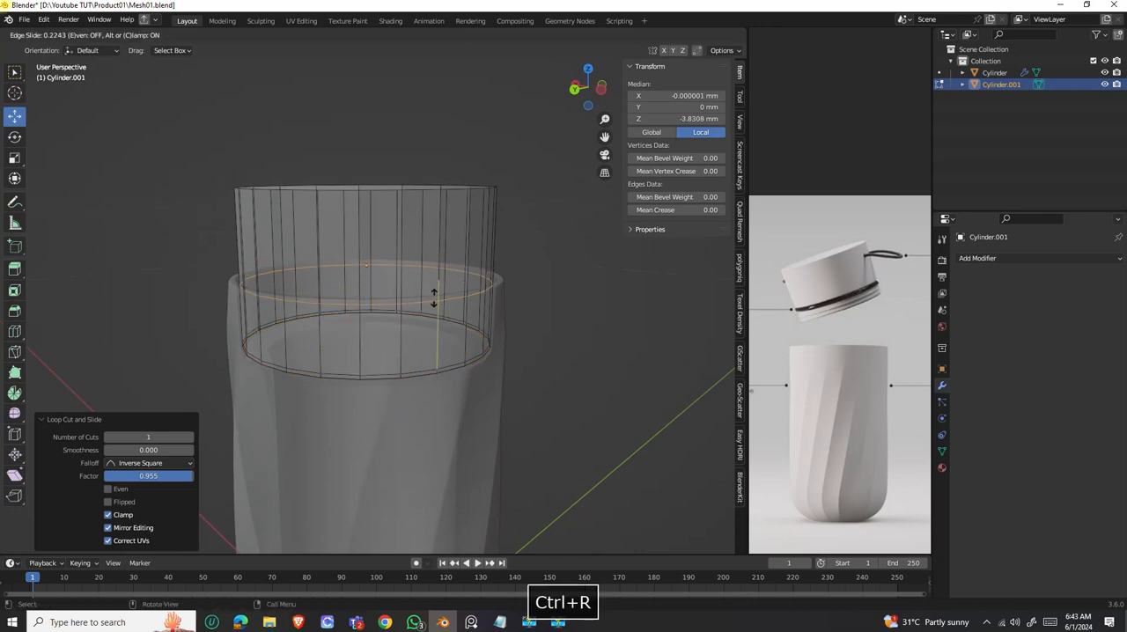
{"action": "left_click", "coordinate": [426, 362]}
{"action": "middle_click_drag", "start_coordinate": [422, 364], "coordinate": [432, 369]}
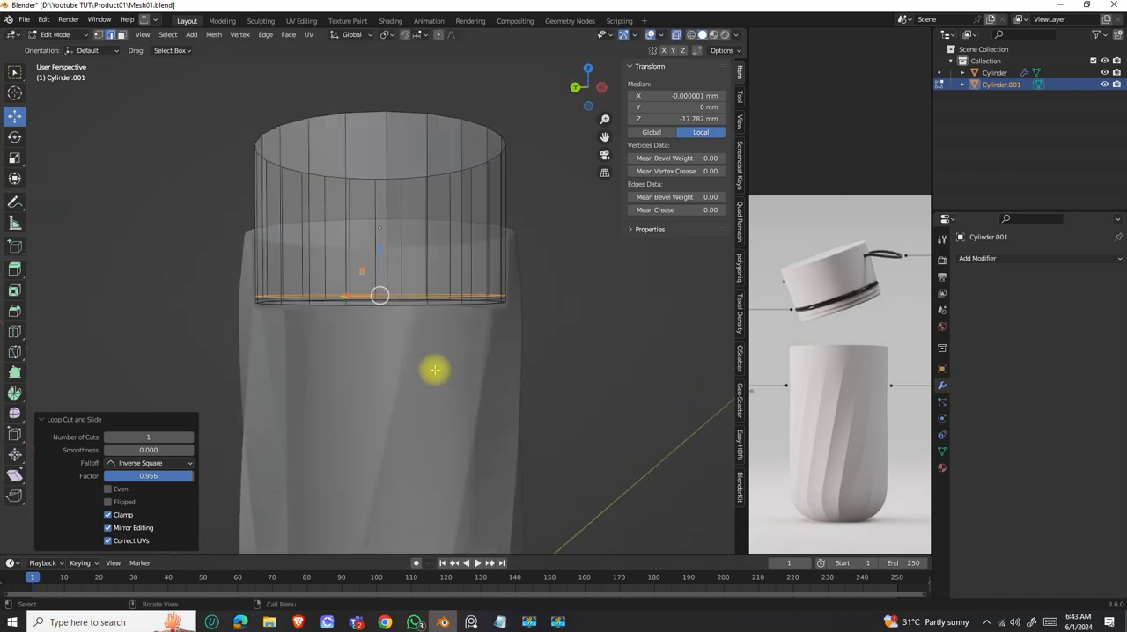
{"action": "middle_click_drag", "start_coordinate": [486, 271], "coordinate": [489, 258]}
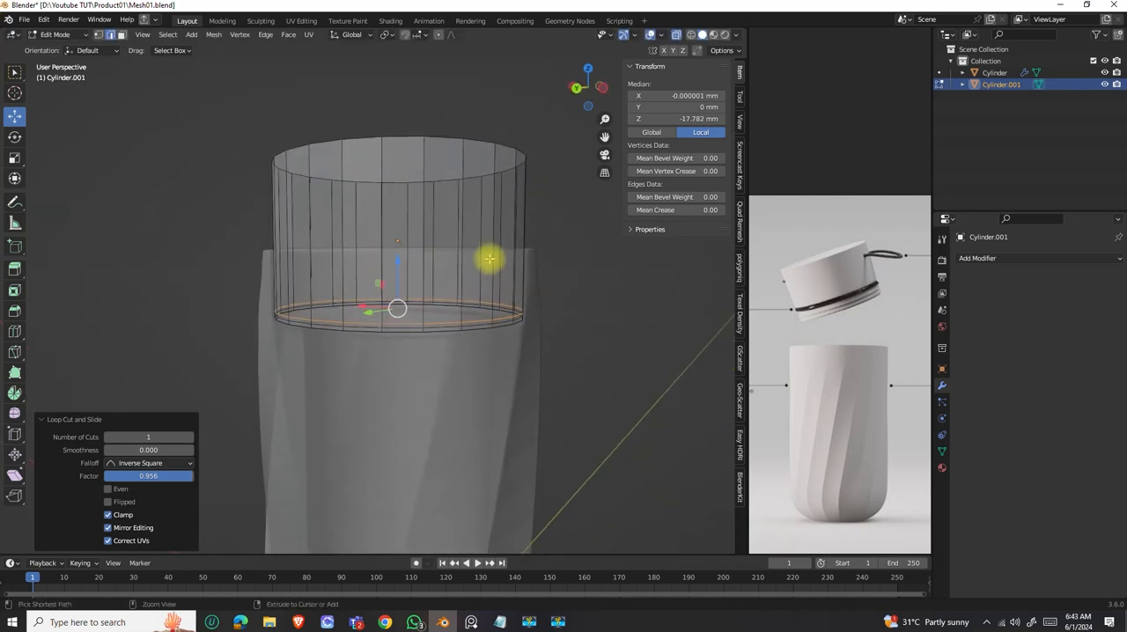
{"action": "key", "text": "ctrl+r"}
{"action": "left_click", "coordinate": [491, 257]}
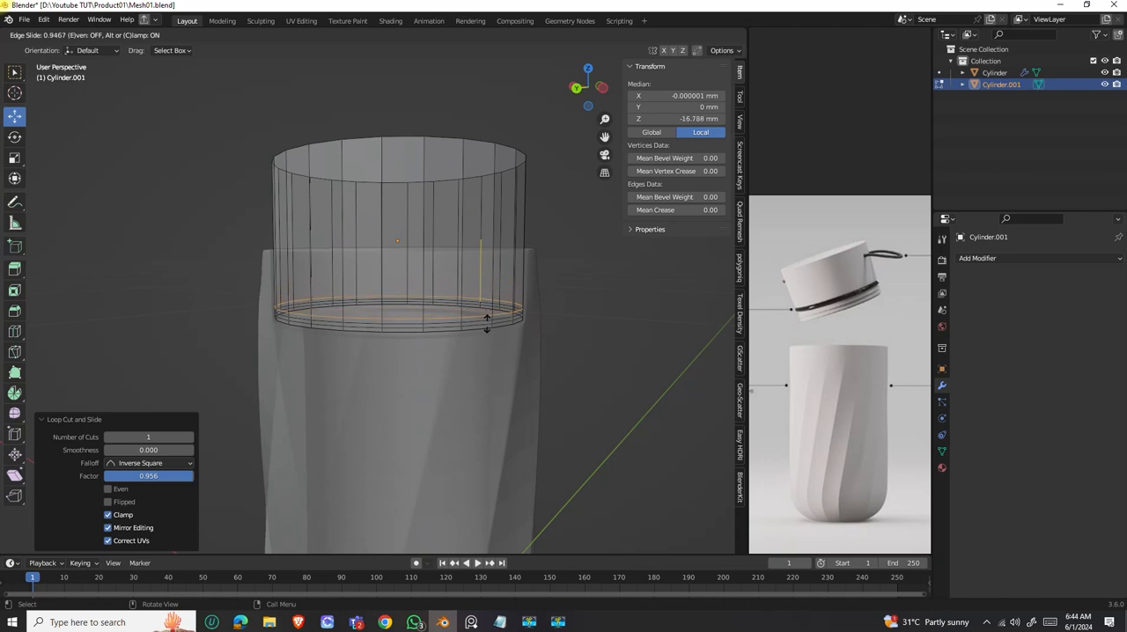
{"action": "left_click", "coordinate": [487, 352]}
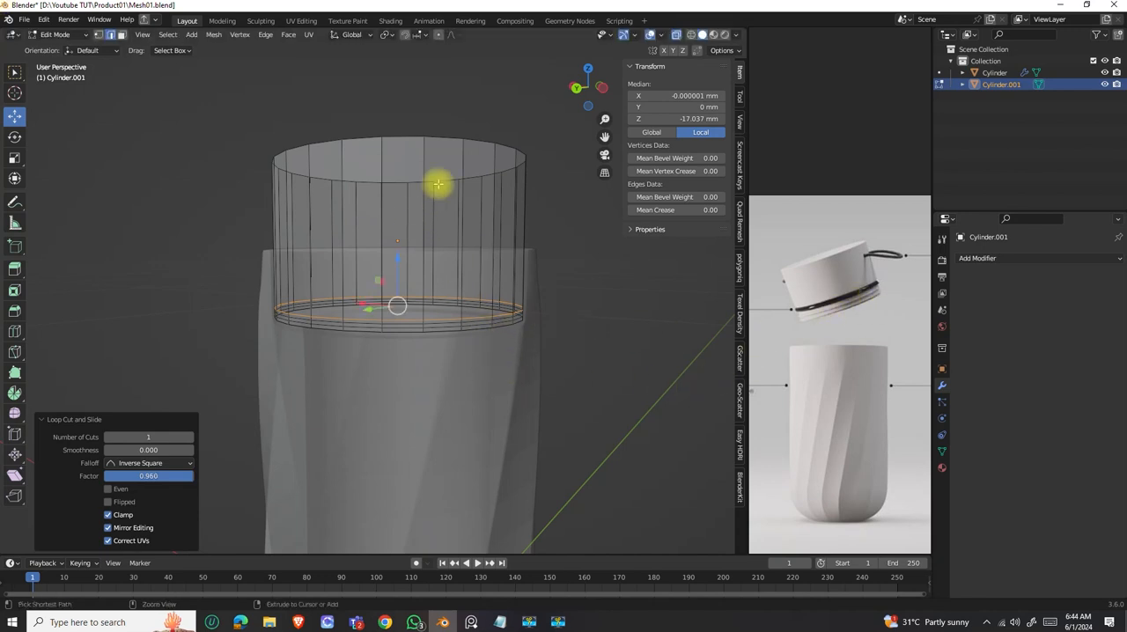
Add three more loop cuts stacked above the lid cylinder's lower loops, with slide factors of 0.942, 0.916 and 0.888.
{"action": "key", "text": "ctrl+r"}
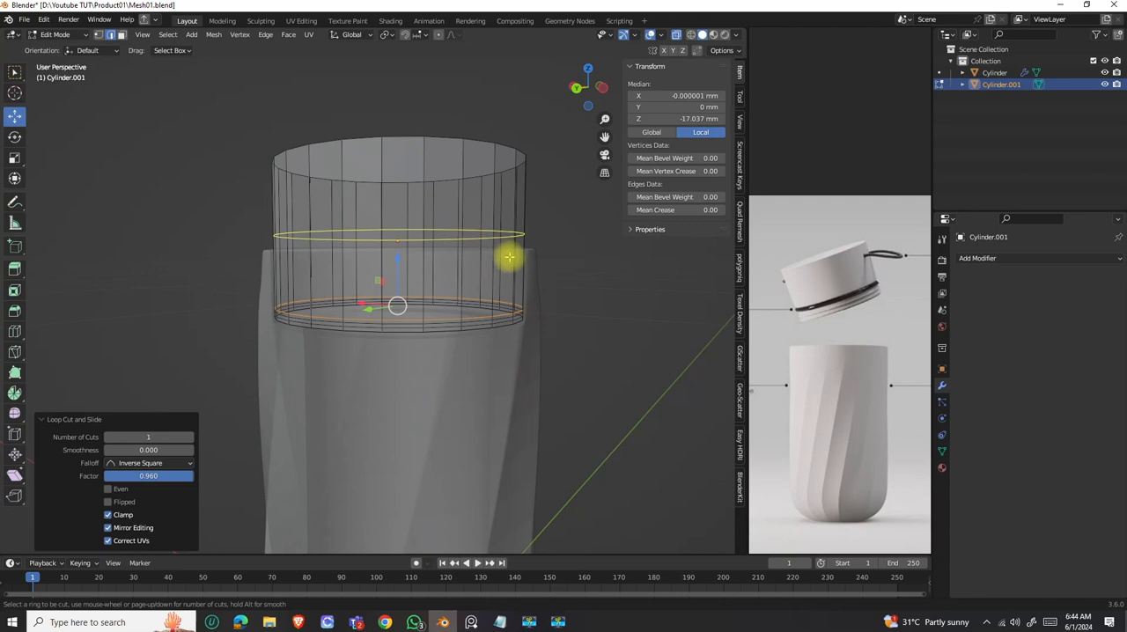
{"action": "left_click", "coordinate": [478, 226]}
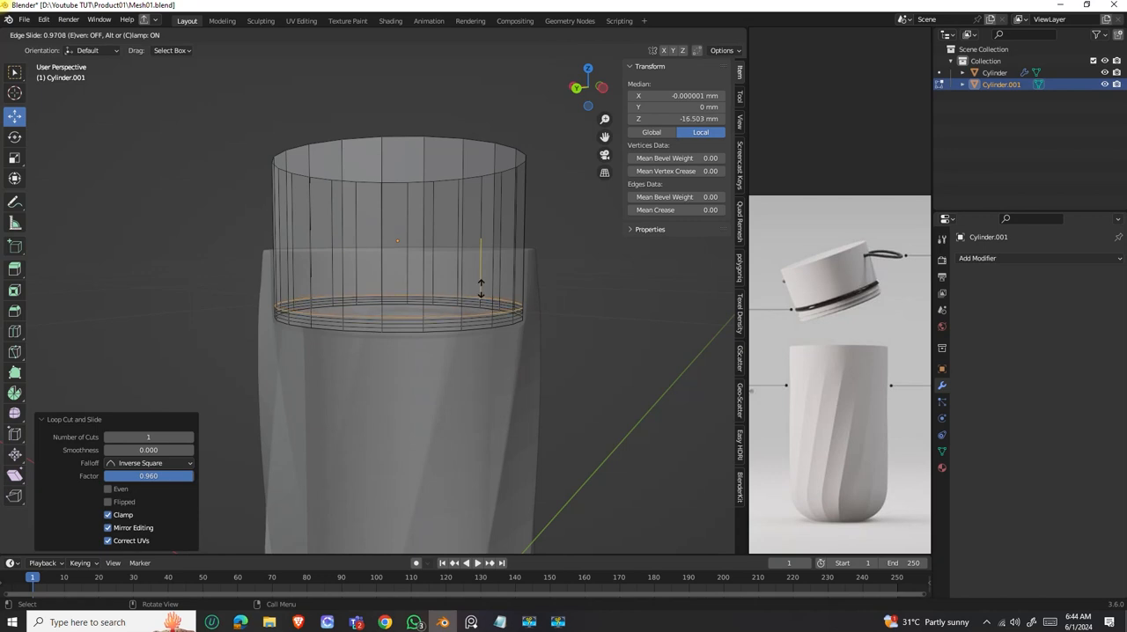
{"action": "left_click", "coordinate": [479, 286]}
{"action": "key", "text": "ctrl+r"}
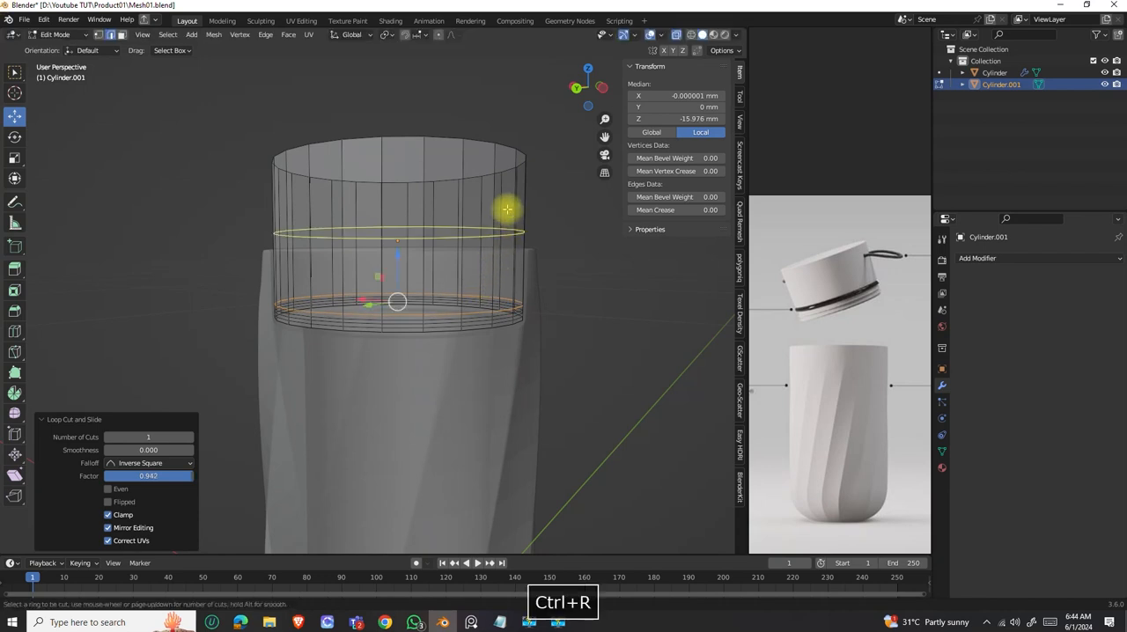
{"action": "left_click", "coordinate": [497, 230]}
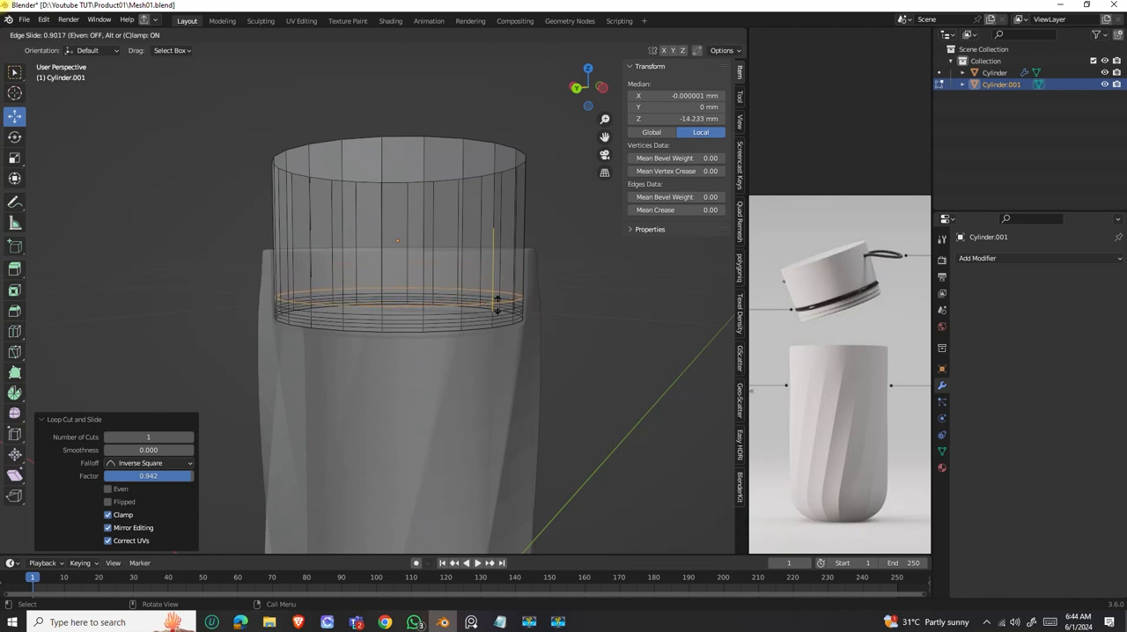
{"action": "left_click", "coordinate": [497, 304]}
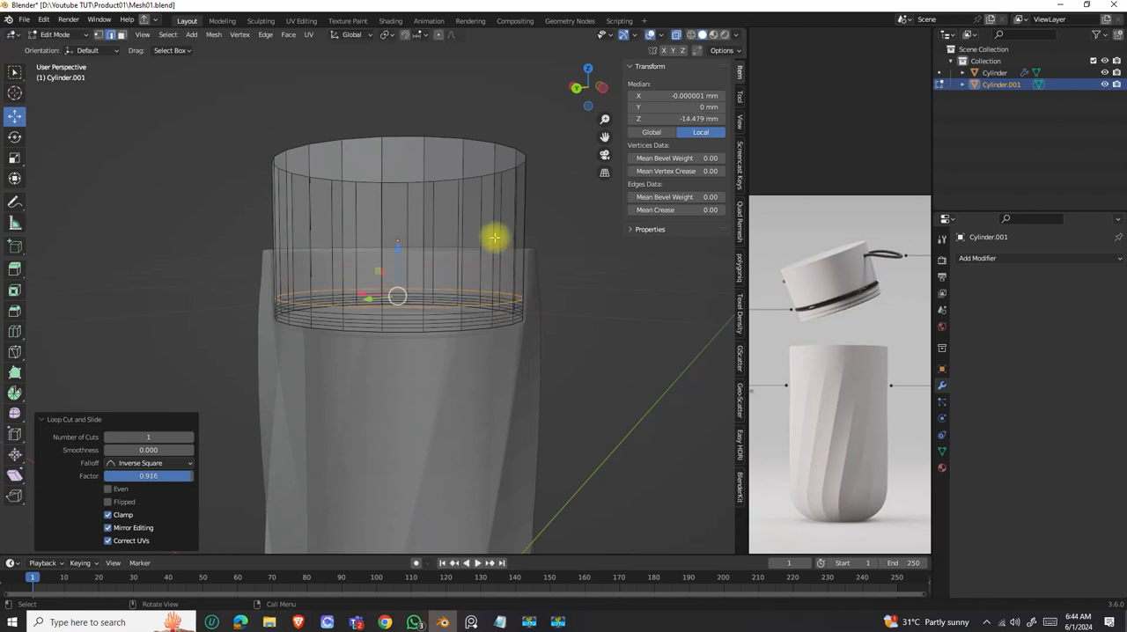
{"action": "key", "text": "ctrl+r"}
{"action": "left_click", "coordinate": [485, 231]}
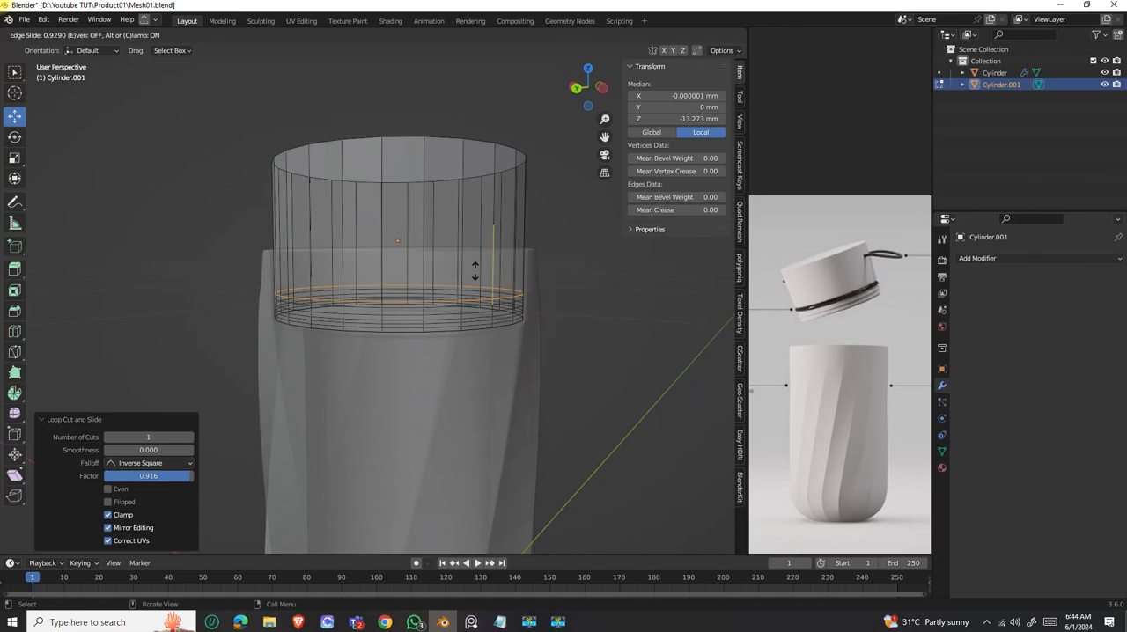
{"action": "left_click", "coordinate": [474, 268]}
{"action": "scroll", "coordinate": [470, 270], "scroll_direction": "up", "scroll_amount": 5}
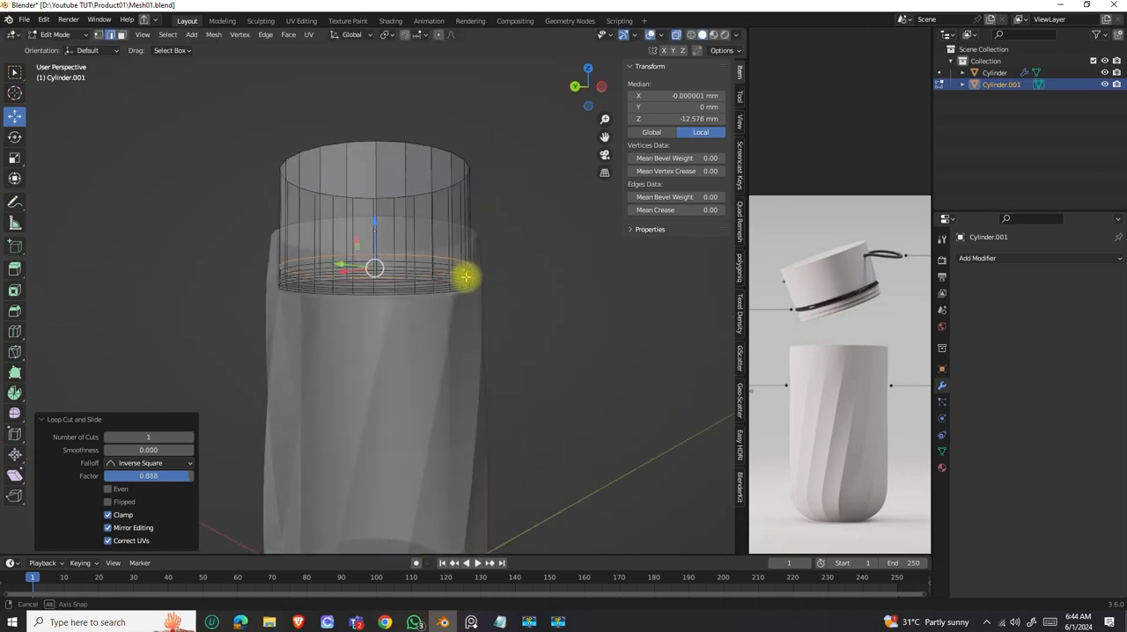
{"action": "scroll", "coordinate": [479, 295], "scroll_direction": "down", "scroll_amount": 5}
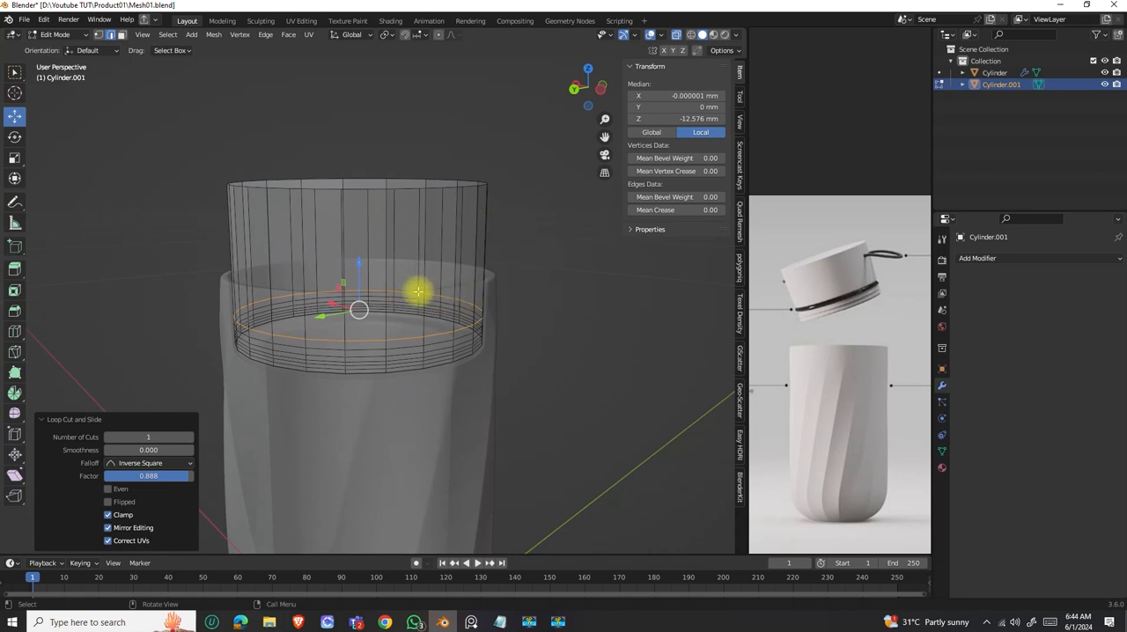
Isolate the lid cylinder in local view and turn off X-ray display.
{"action": "key", "text": "KP_Divide"}
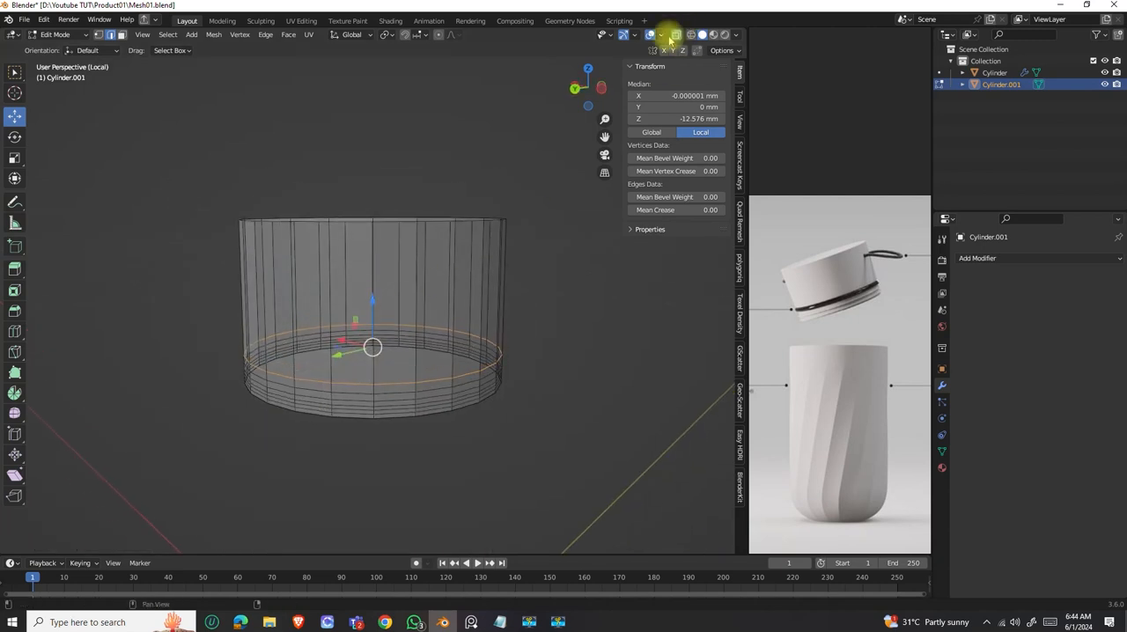
{"action": "left_click", "coordinate": [677, 36]}
{"action": "middle_click_drag", "start_coordinate": [459, 354], "coordinate": [435, 279], "text": "shift"}
{"action": "scroll", "coordinate": [436, 295], "scroll_direction": "up", "scroll_amount": 2}
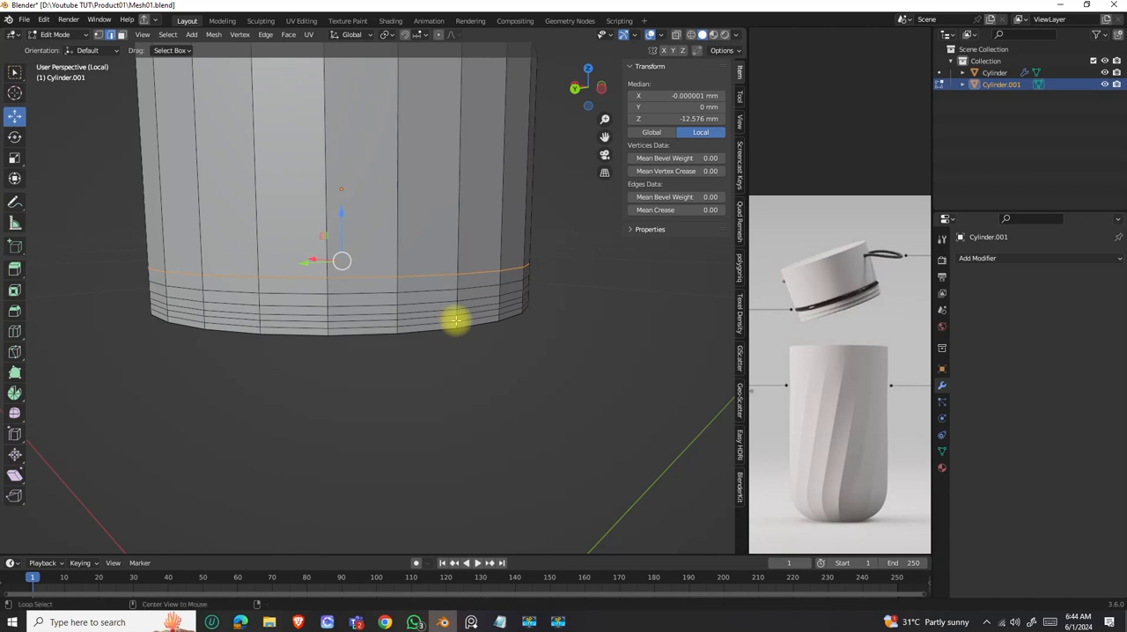
Clear the edge selection and select two alternating narrow face loops, the second and fourth bands above the lid's bottom edge.
{"action": "key", "text": "alt+a"}
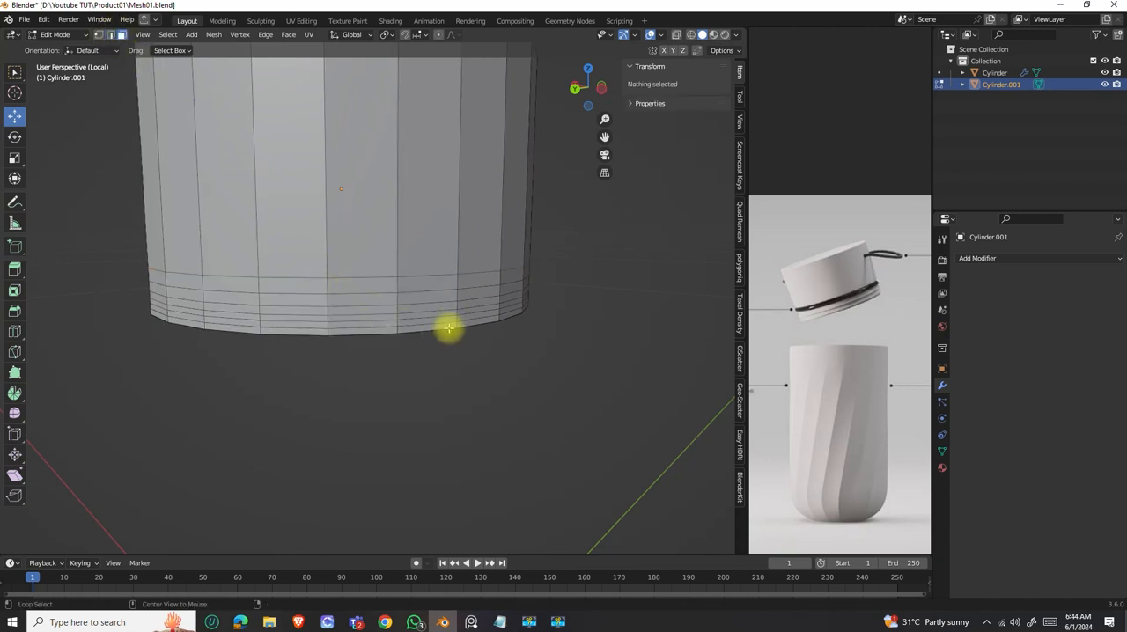
{"action": "left_click", "coordinate": [459, 313], "text": "alt"}
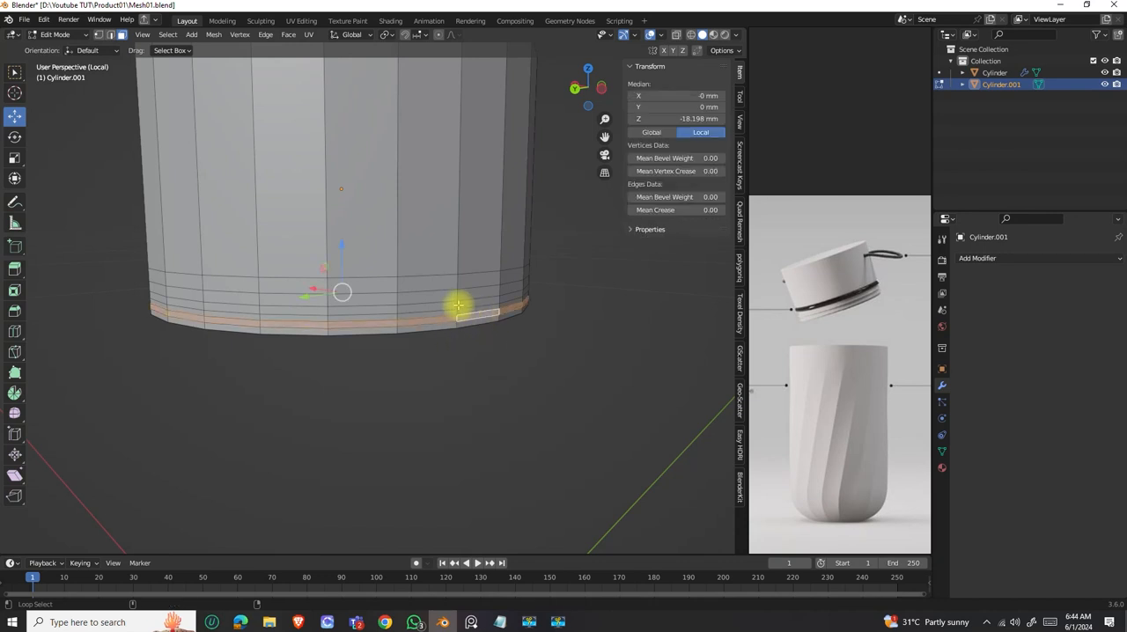
{"action": "left_click", "coordinate": [457, 306], "text": "alt+shift"}
{"action": "middle_click_drag", "start_coordinate": [488, 338], "coordinate": [503, 331]}
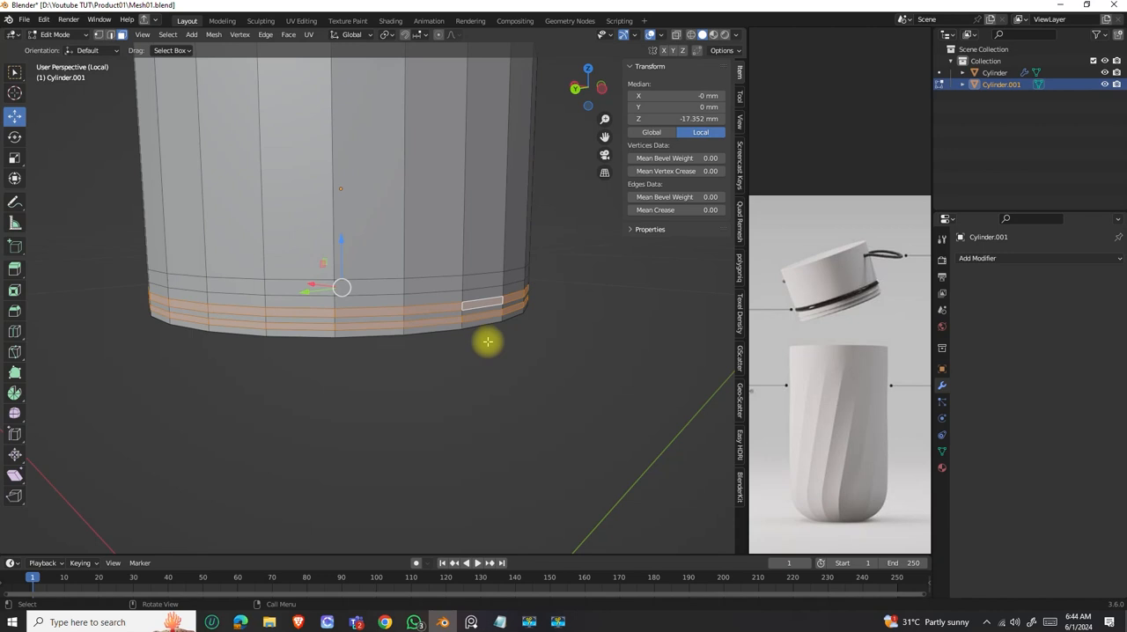
{"action": "key", "text": "e"}
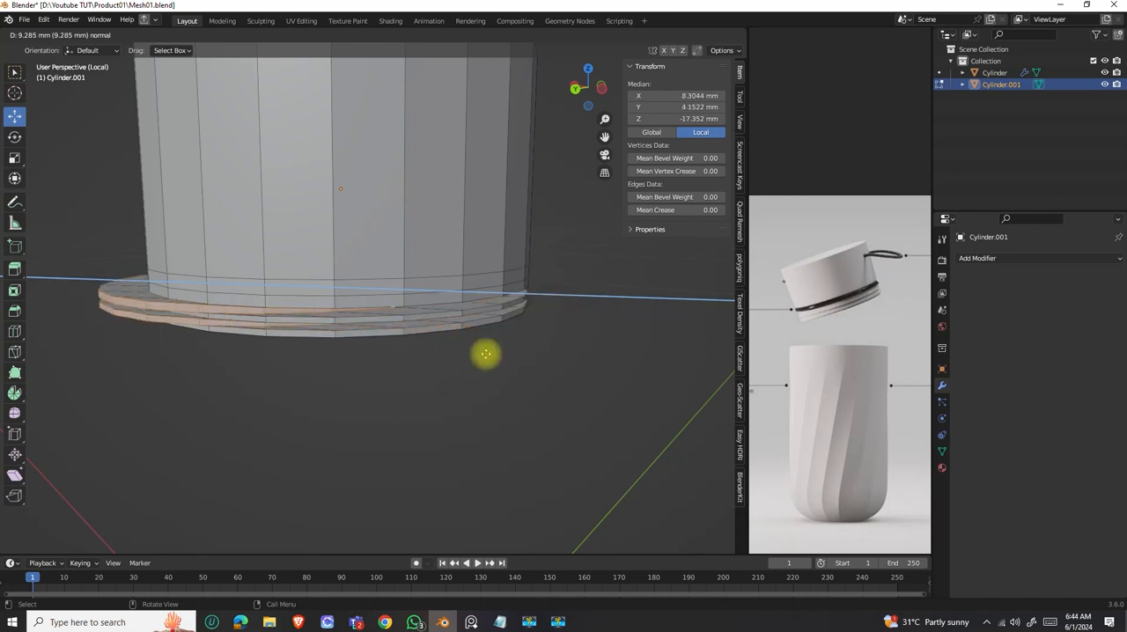
{"action": "key", "text": "Escape"}
{"action": "middle_click_drag", "start_coordinate": [431, 350], "coordinate": [178, 220]}
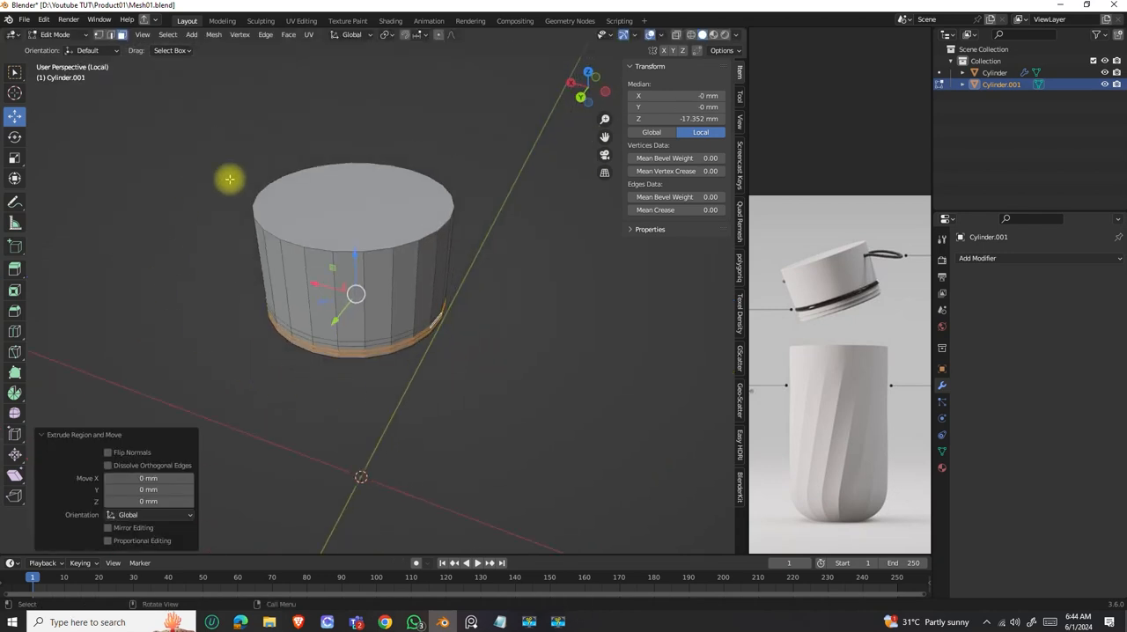
{"action": "scroll", "coordinate": [419, 344], "scroll_direction": "up", "scroll_amount": 5}
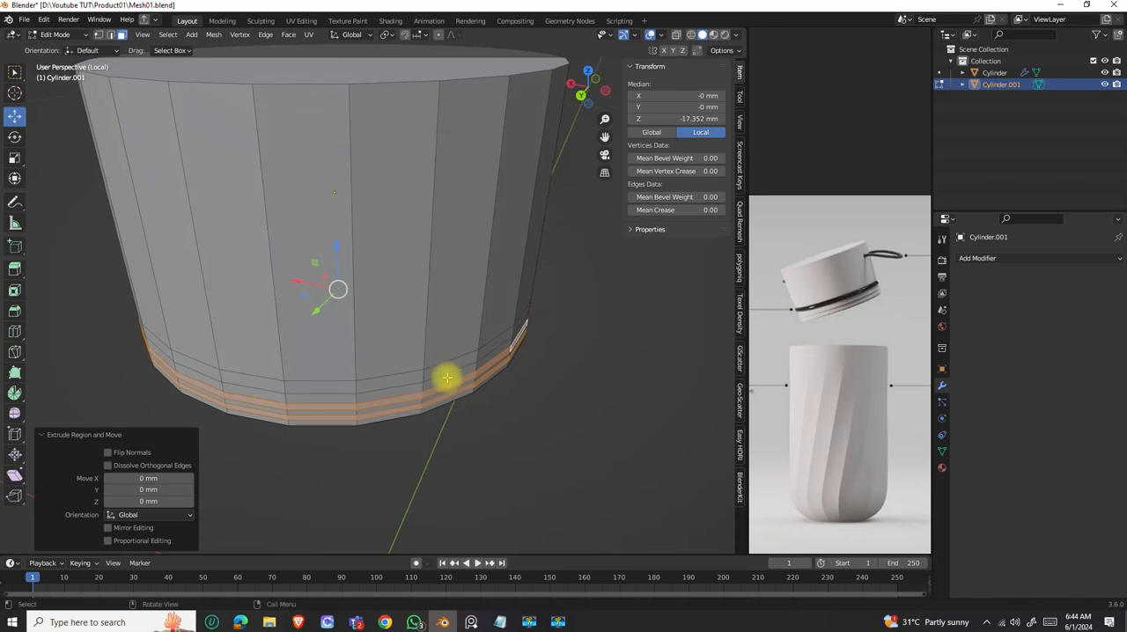
{"action": "middle_click_drag", "start_coordinate": [473, 414], "coordinate": [467, 399]}
{"action": "key", "text": "ctrl+z"}
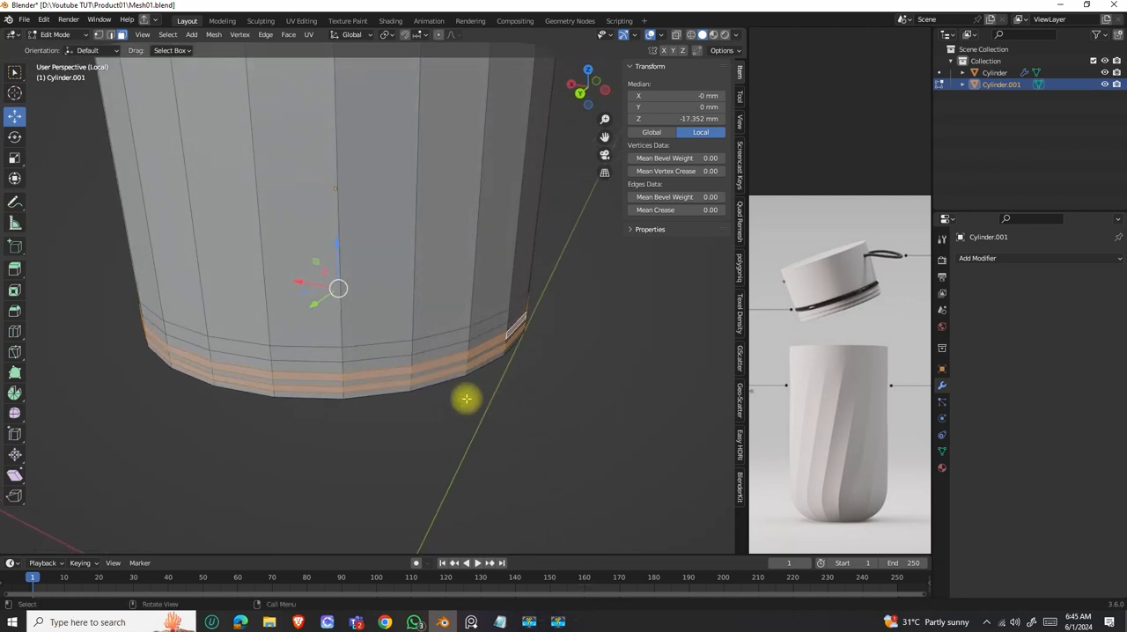
Extrude the two selected face loops along their normals by about 0.618 mm to form thin ridges.
{"action": "key", "text": "alt+e"}
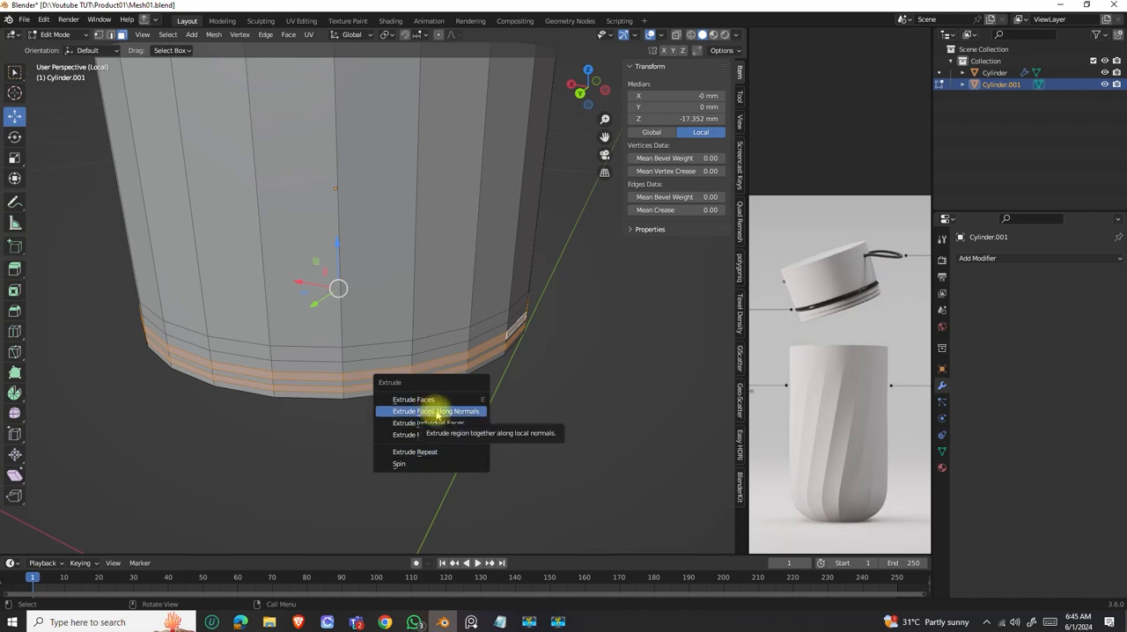
{"action": "left_click", "coordinate": [437, 414]}
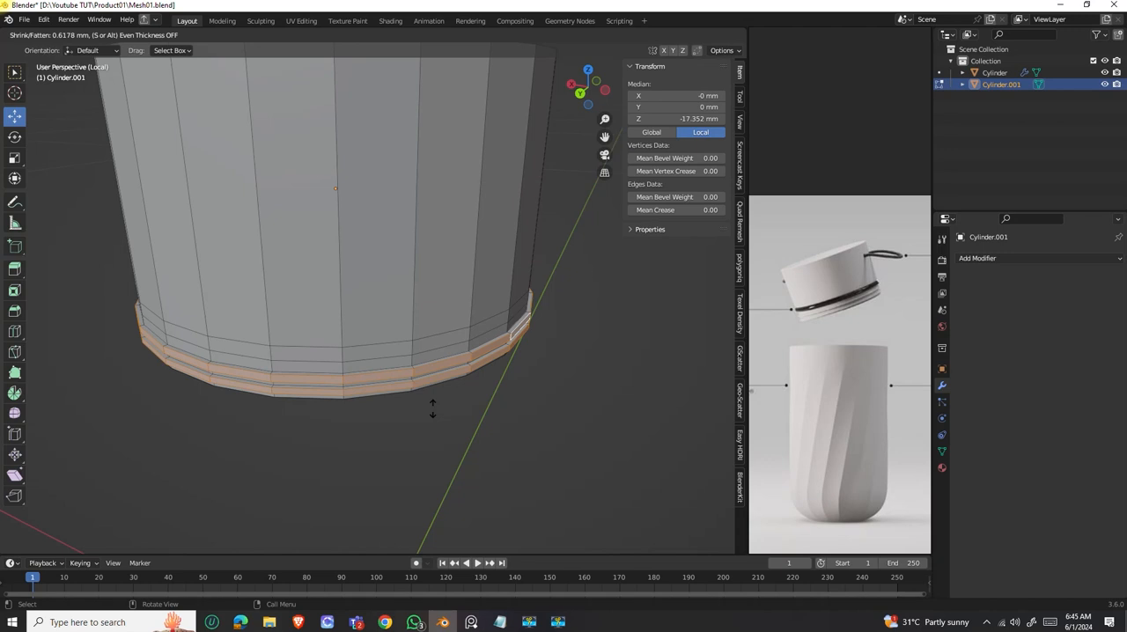
{"action": "left_click", "coordinate": [433, 409]}
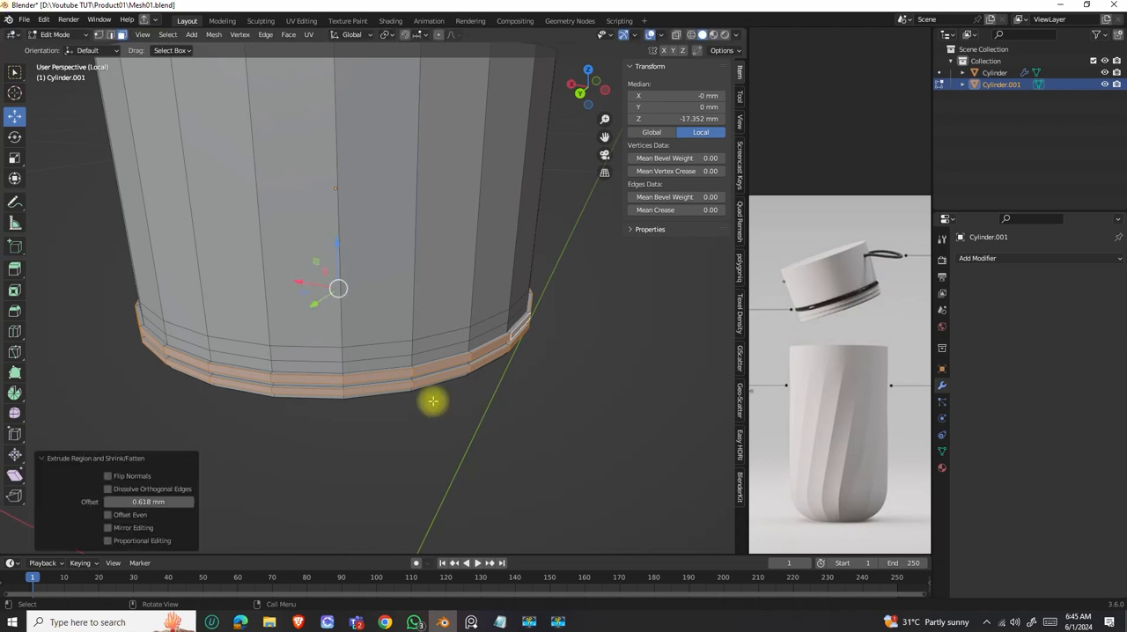
Select the wider face loop above the thin ridges and extrude it along its normals by about 1.42 mm.
{"action": "left_click", "coordinate": [469, 333], "text": "alt"}
{"action": "key", "text": "alt+e"}
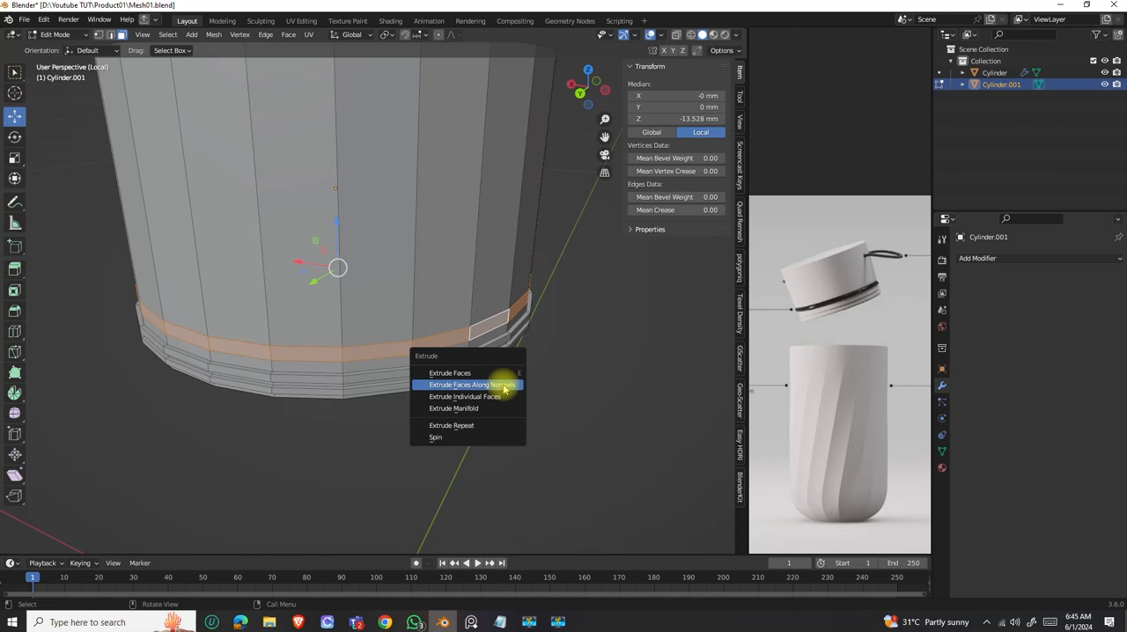
{"action": "left_click", "coordinate": [504, 386]}
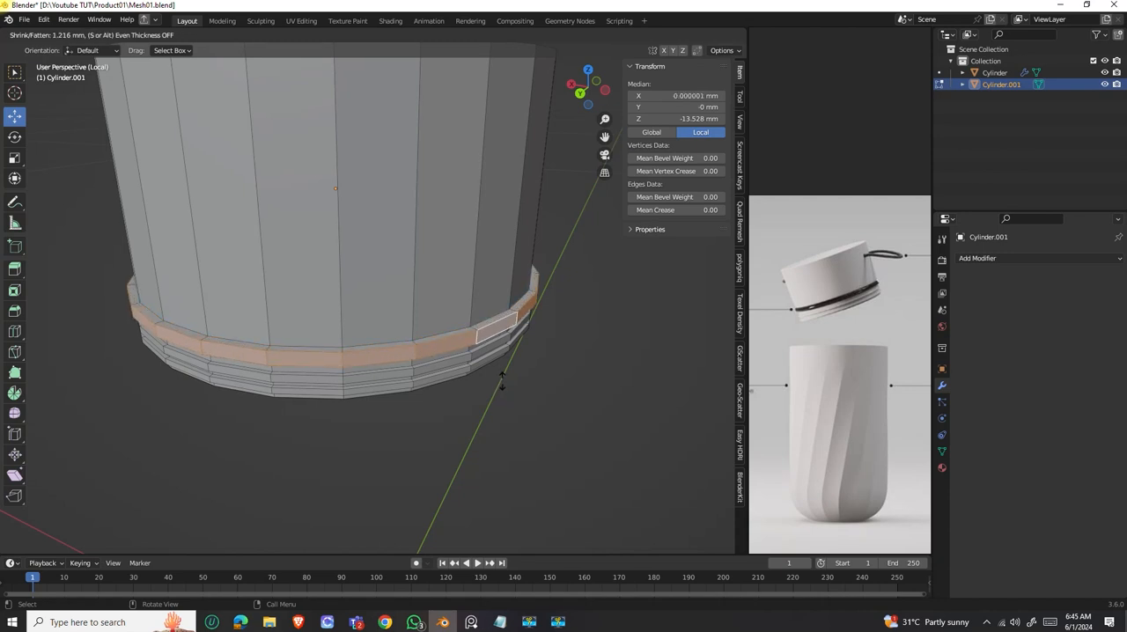
{"action": "left_click", "coordinate": [502, 378]}
{"action": "scroll", "coordinate": [470, 367], "scroll_direction": "down", "scroll_amount": 3}
{"action": "middle_click_drag", "start_coordinate": [470, 367], "coordinate": [489, 358]}
{"action": "scroll", "coordinate": [467, 330], "scroll_direction": "up", "scroll_amount": 3}
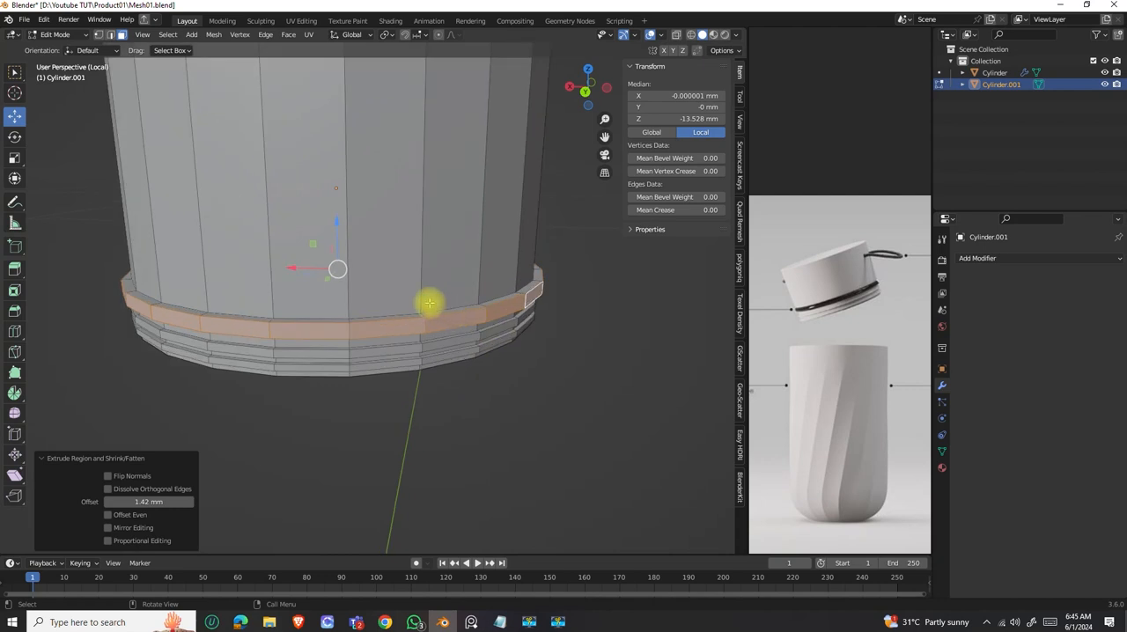
Return the lid cylinder to Object Mode and save the file.
{"action": "scroll", "coordinate": [429, 303], "scroll_direction": "down", "scroll_amount": 2}
{"action": "mouse_move", "coordinate": [435, 309]}
{"action": "middle_mouse_down"}
{"action": "mouse_move", "coordinate": [433, 286]}
{"action": "mouse_move", "coordinate": [440, 292]}
{"action": "middle_mouse_up"}
{"action": "scroll", "coordinate": [431, 277], "scroll_direction": "down", "scroll_amount": 3}
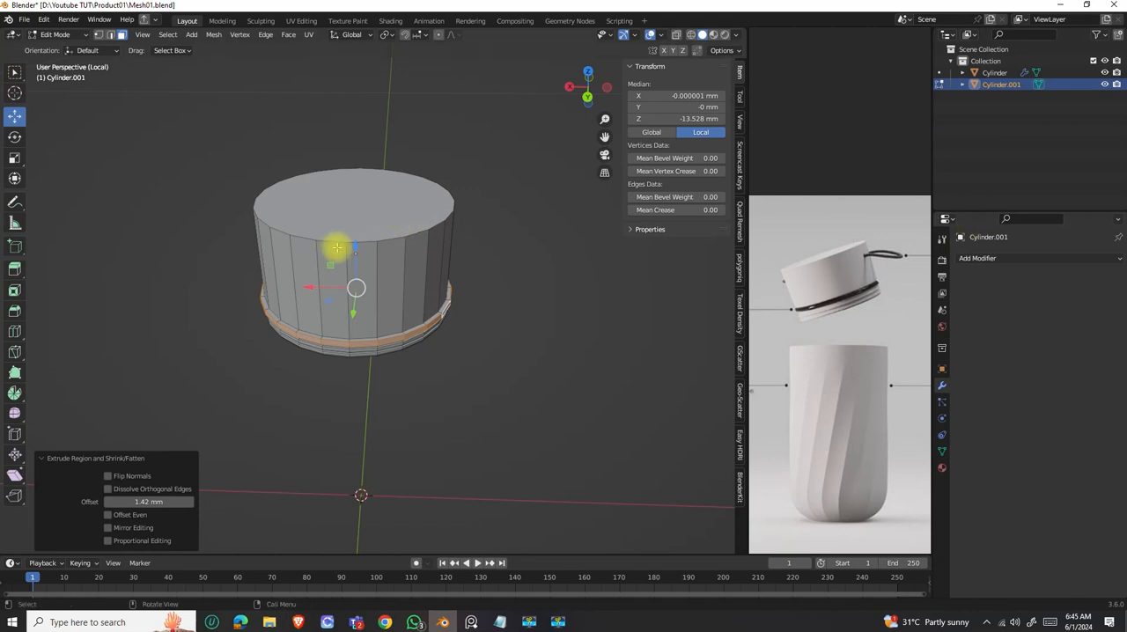
{"action": "key", "text": "Tab"}
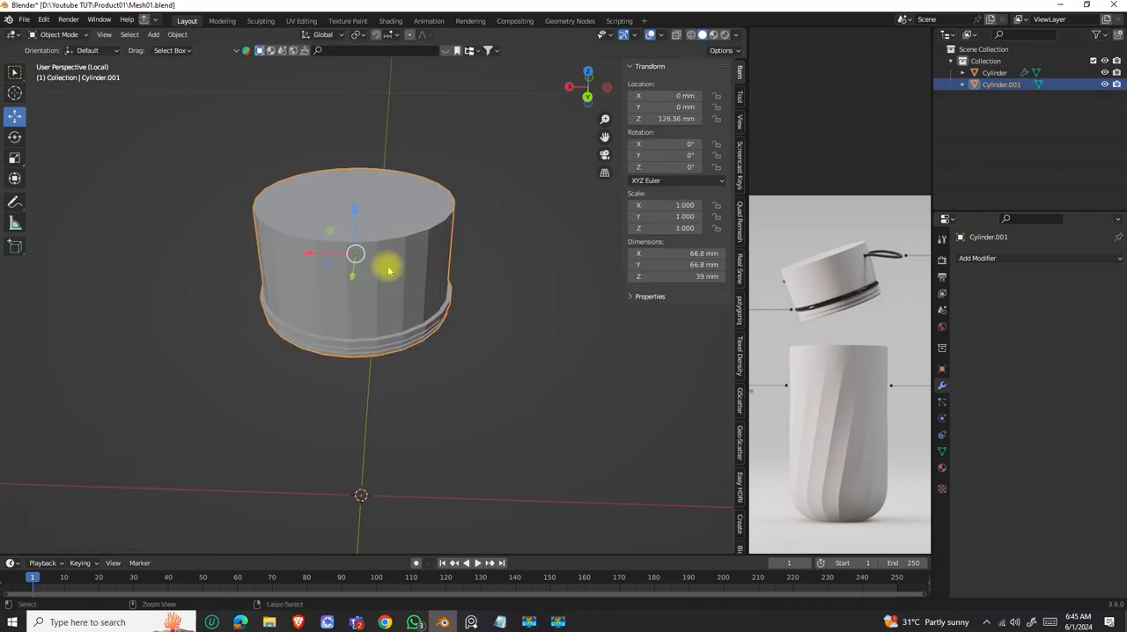
{"action": "key", "text": "ctrl+s"}
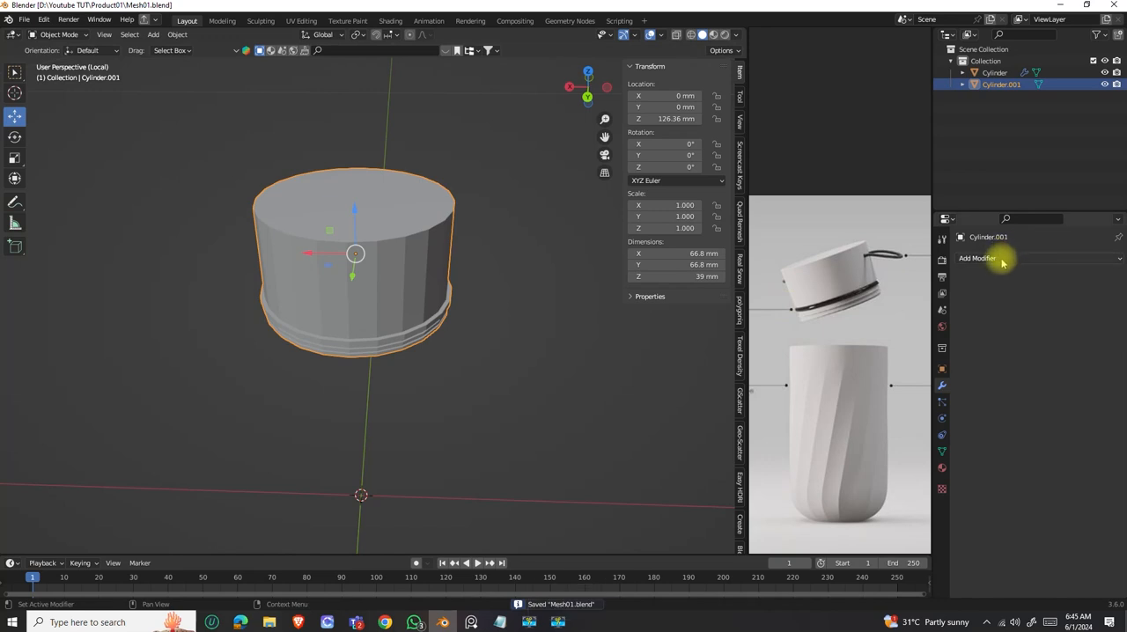
{"action": "left_click", "coordinate": [1002, 258]}
{"action": "key", "text": "s"}
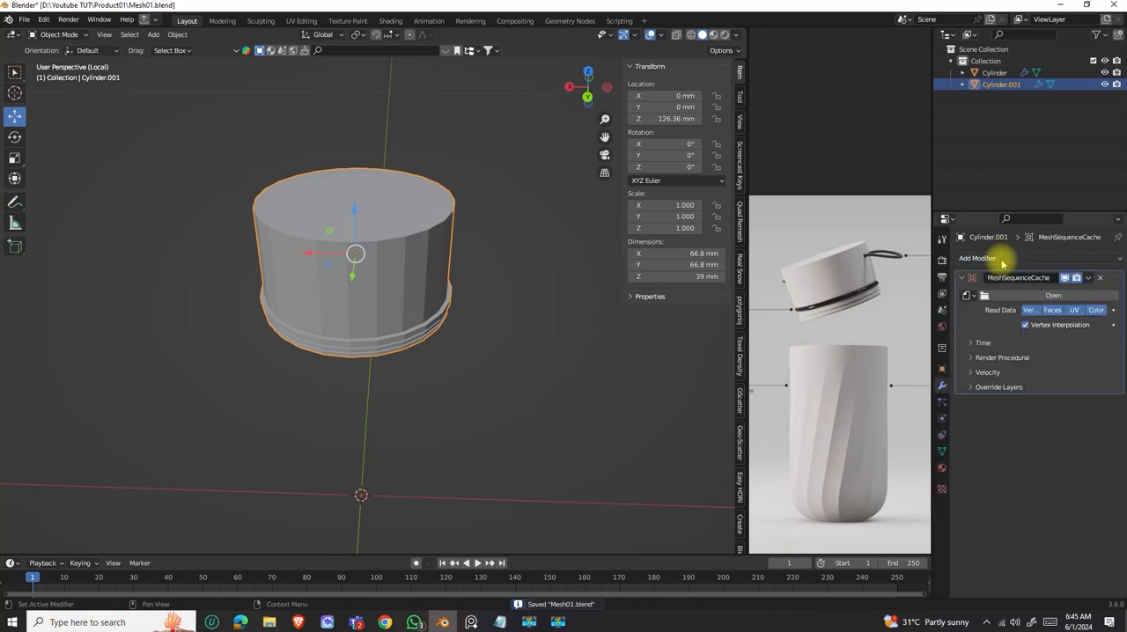
{"action": "left_click", "coordinate": [1100, 278]}
{"action": "left_click", "coordinate": [1015, 259]}
{"action": "key", "text": "s"}
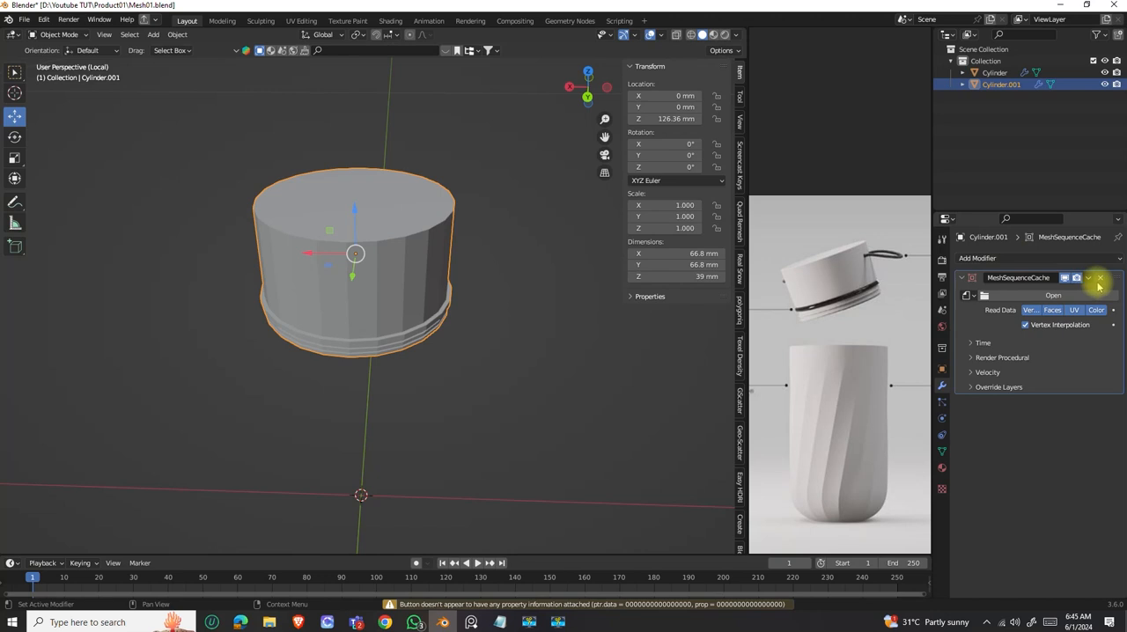
{"action": "left_click", "coordinate": [1102, 279]}
Split the 3D viewport, change the new area to a UV Editor and place the floating reference board over it.
{"action": "left_click_drag", "start_coordinate": [851, 217], "coordinate": [176, 249]}
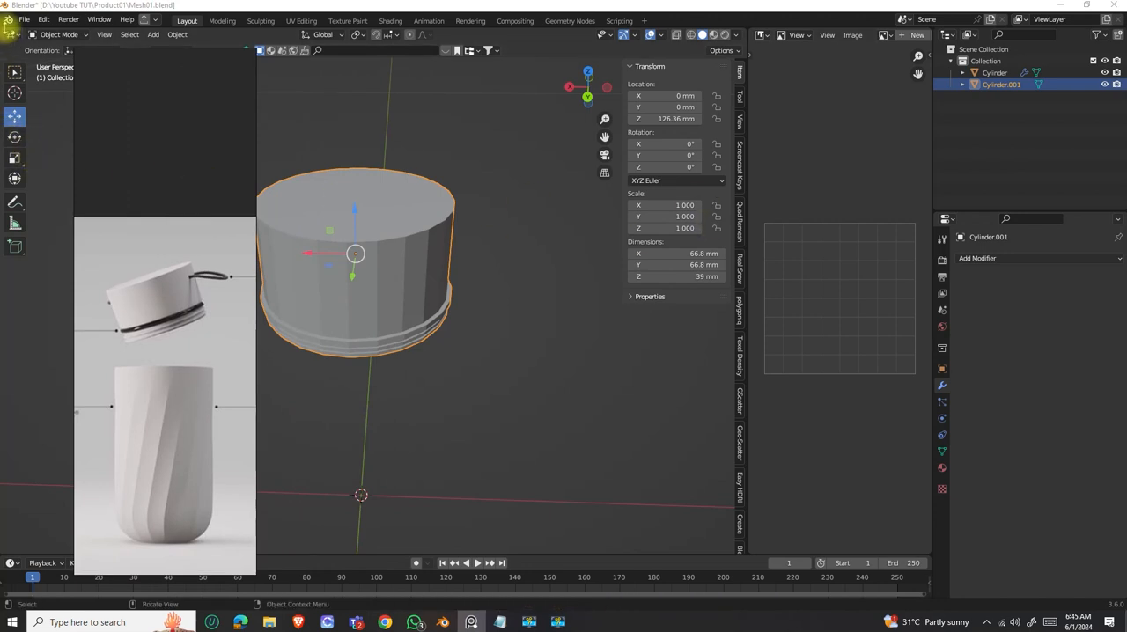
{"action": "left_click_drag", "start_coordinate": [7, 31], "coordinate": [338, 72]}
{"action": "left_click", "coordinate": [14, 34]}
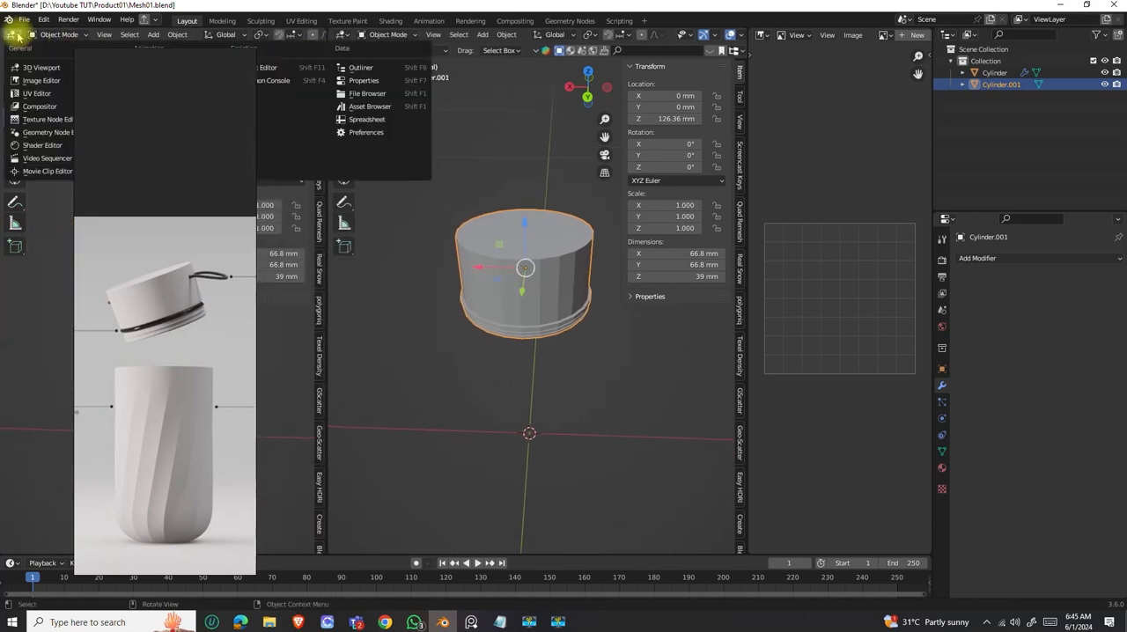
{"action": "left_click", "coordinate": [40, 96]}
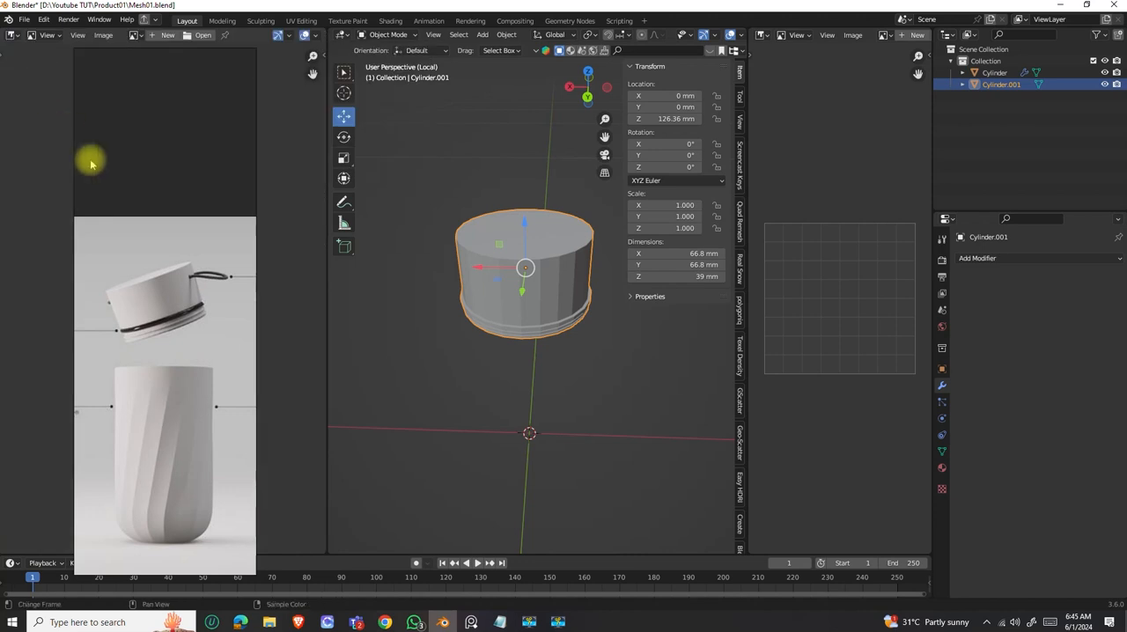
{"action": "middle_click_drag", "start_coordinate": [171, 101], "coordinate": [101, 85]}
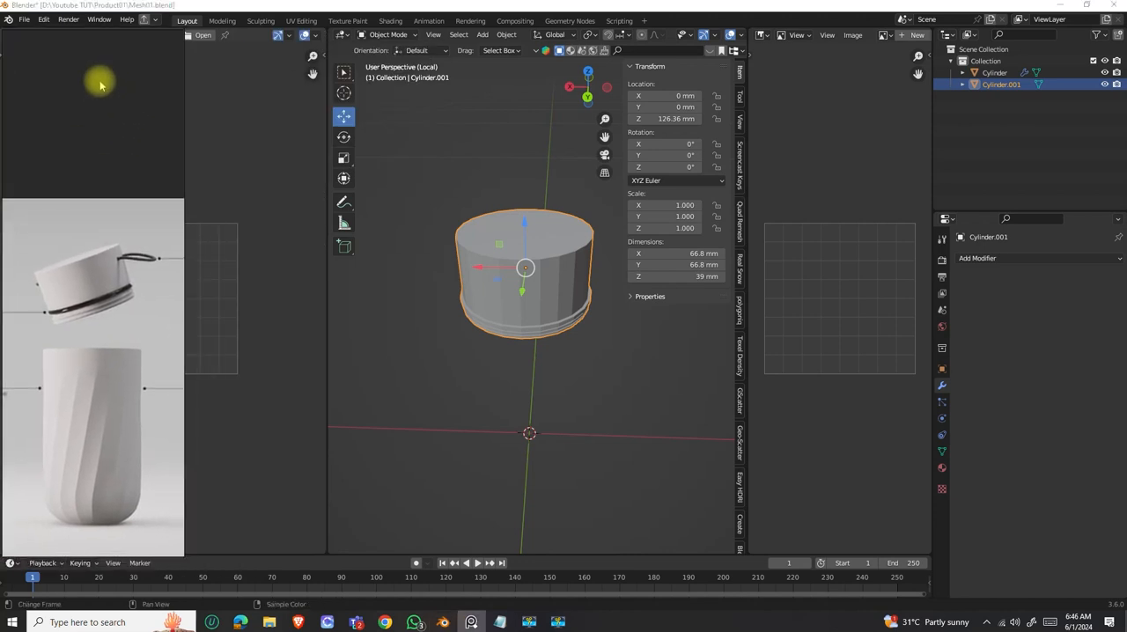
Narrow the UV Editor to the reference board's width and join the old empty image area into the 3D viewport.
{"action": "left_click_drag", "start_coordinate": [327, 214], "coordinate": [182, 202]}
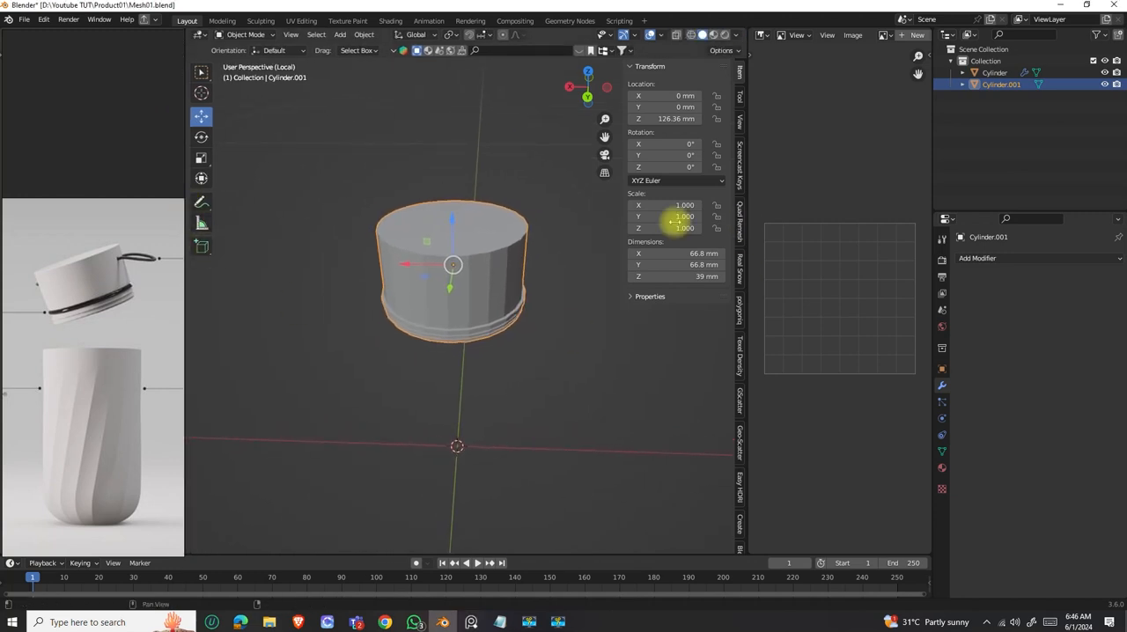
{"action": "right_click", "coordinate": [749, 143]}
{"action": "left_click", "coordinate": [749, 147]}
{"action": "left_click", "coordinate": [866, 149]}
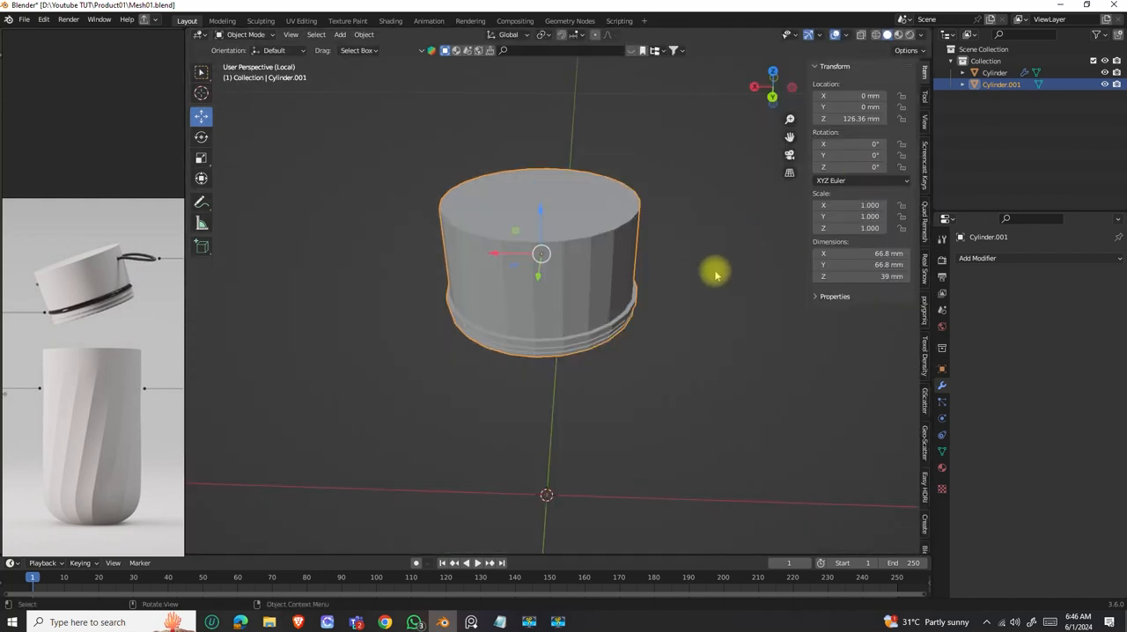
{"action": "left_click", "coordinate": [984, 258]}
{"action": "left_click", "coordinate": [520, 402]}
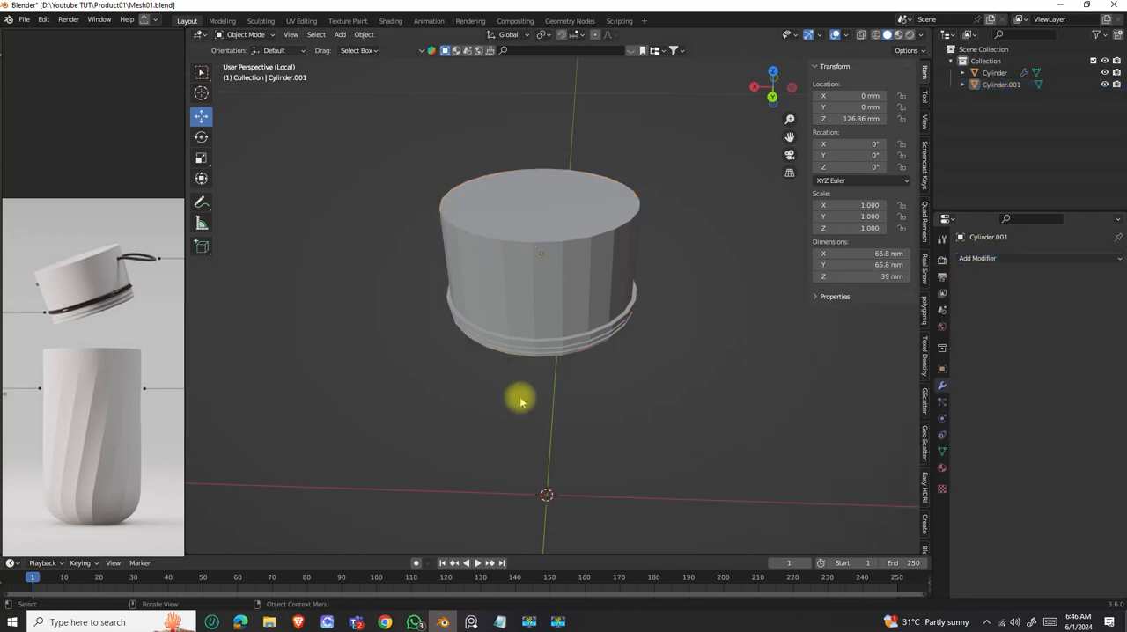
Save the file and add a Subdivision Surface modifier to the lid cylinder.
{"action": "key", "text": "ctrl+s"}
{"action": "left_click", "coordinate": [635, 260]}
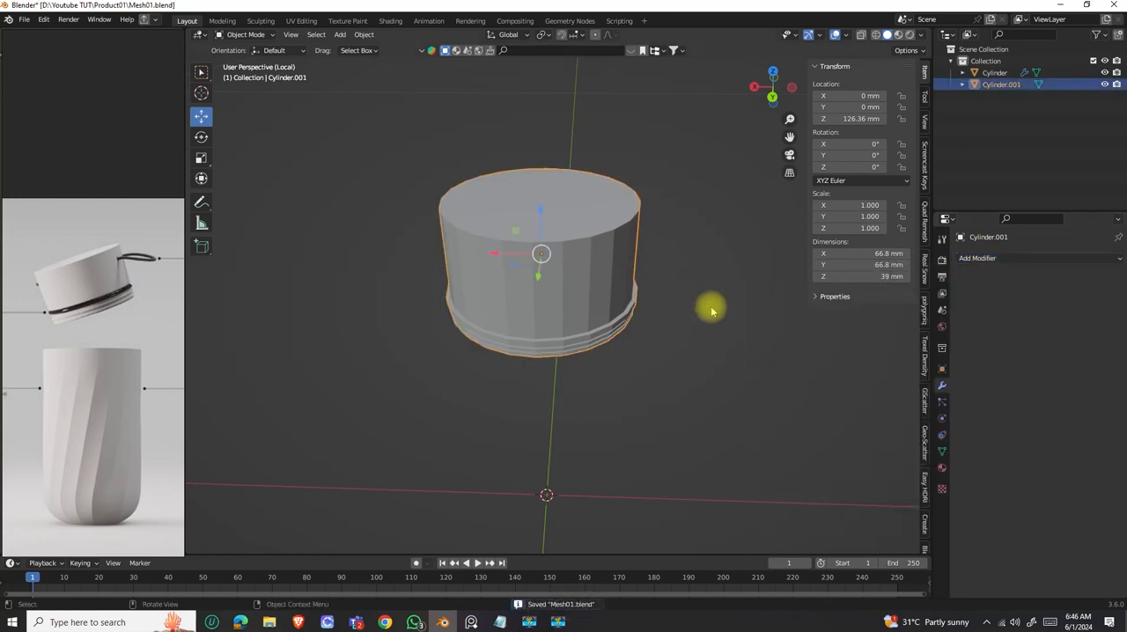
{"action": "left_click", "coordinate": [982, 258]}
{"action": "left_click", "coordinate": [903, 473]}
{"action": "middle_click_drag", "start_coordinate": [616, 327], "coordinate": [614, 253]}
{"action": "scroll", "coordinate": [607, 302], "scroll_direction": "up", "scroll_amount": 3}
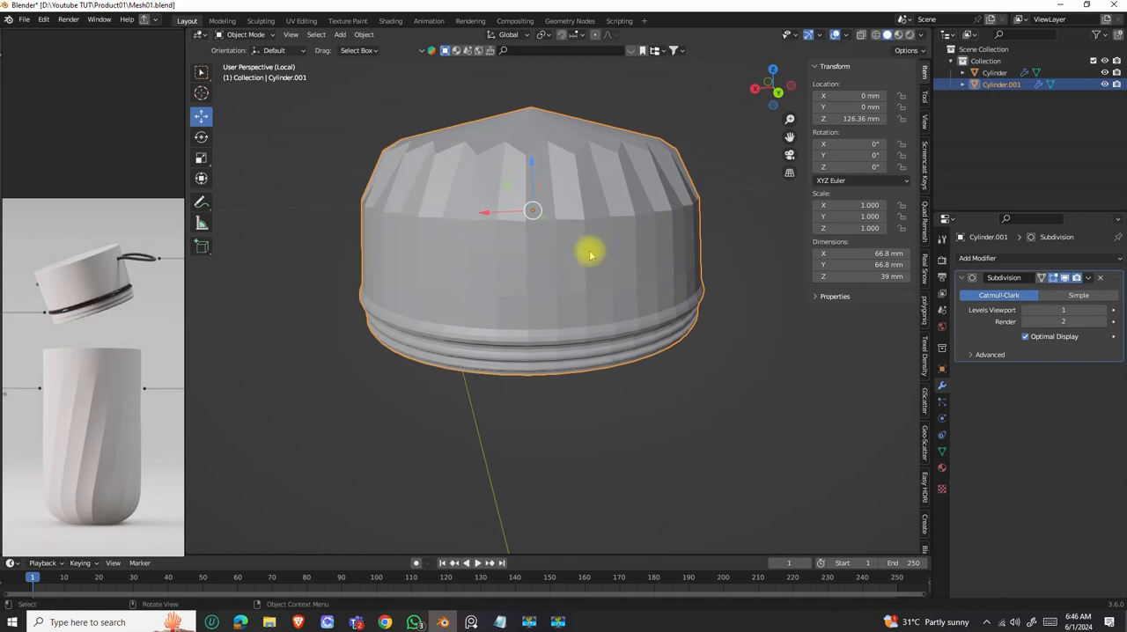
Add a loop cut around the lid's side wall and slide it close to the top rim, at a factor of -0.945.
{"action": "middle_click_drag", "start_coordinate": [589, 231], "coordinate": [638, 237]}
{"action": "key", "text": "Tab"}
{"action": "scroll", "coordinate": [620, 219], "scroll_direction": "down", "scroll_amount": 2}
{"action": "scroll", "coordinate": [585, 277], "scroll_direction": "up", "scroll_amount": 2}
{"action": "key", "text": "ctrl+r"}
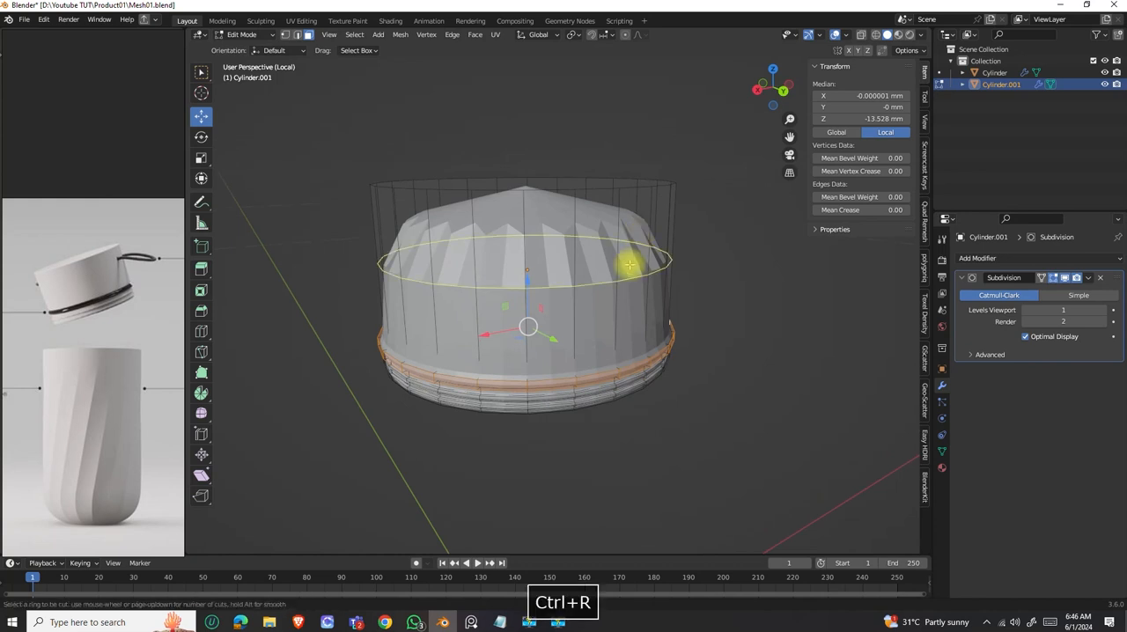
{"action": "left_click", "coordinate": [627, 279]}
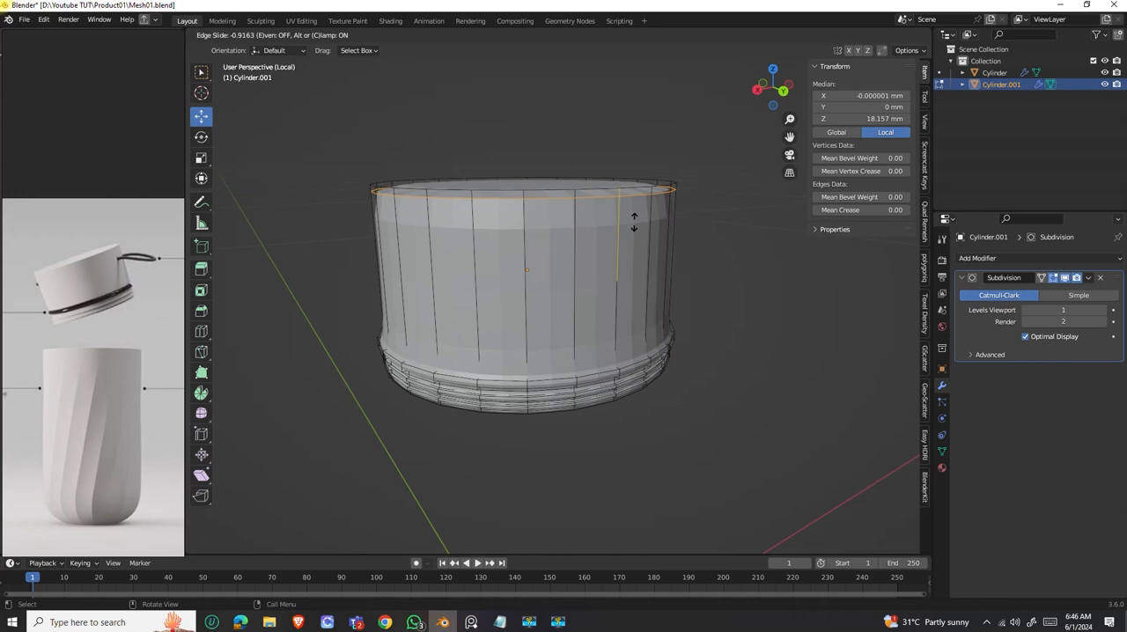
{"action": "left_click", "coordinate": [635, 222]}
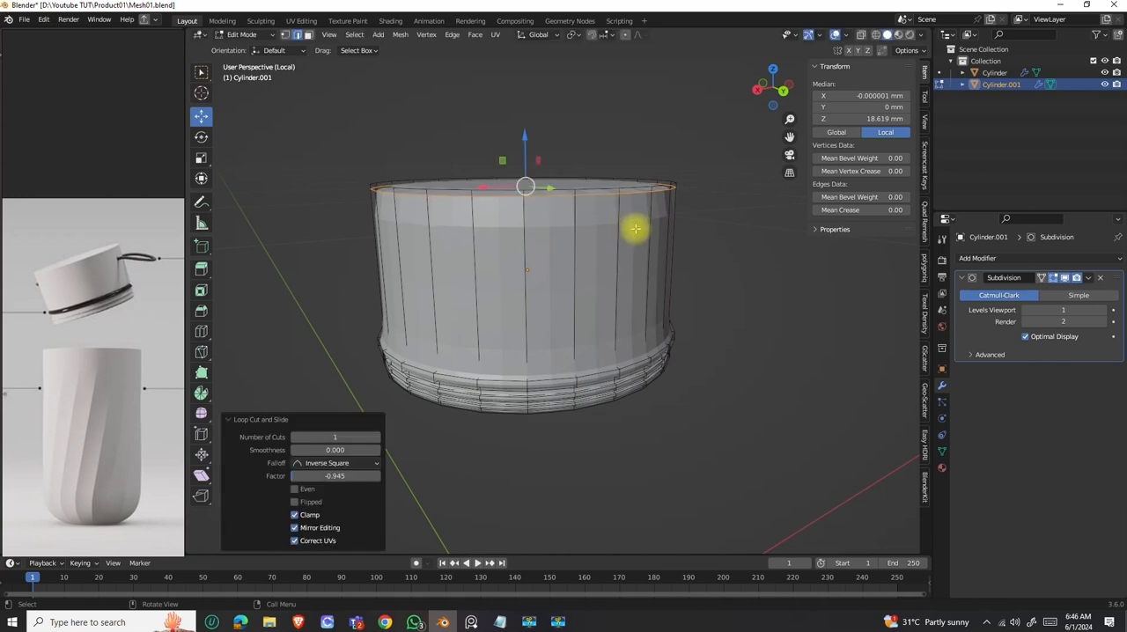
Add a centred loop cut around the lid's side wall and turn off the subdivision display in Edit Mode.
{"action": "key", "text": "ctrl+r"}
{"action": "left_click", "coordinate": [659, 277]}
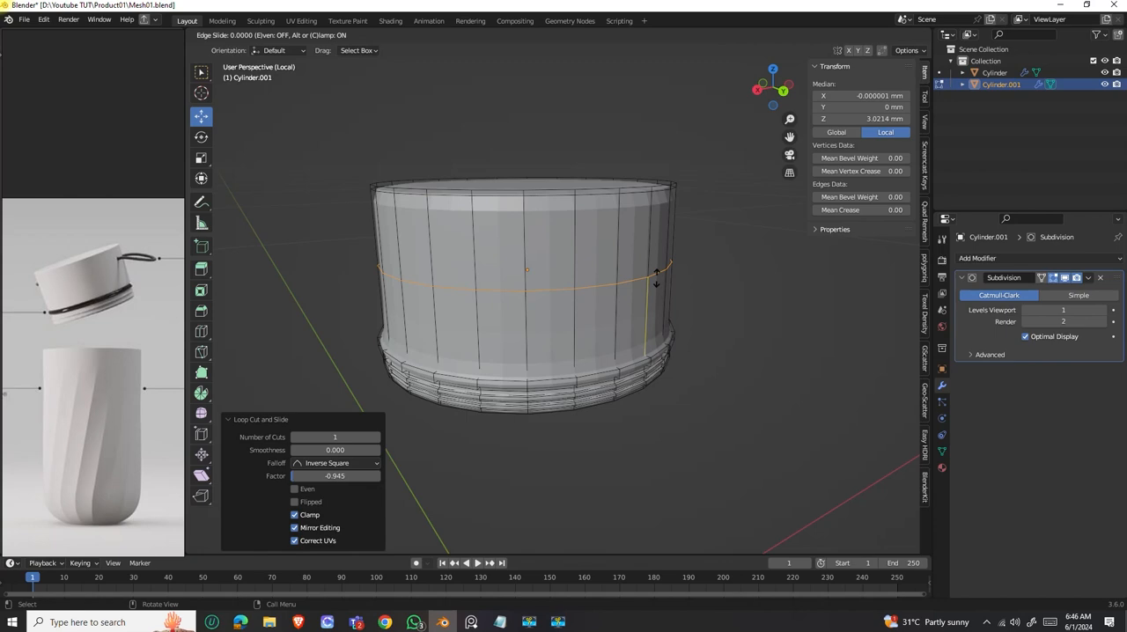
{"action": "key", "text": "Escape"}
{"action": "scroll", "coordinate": [662, 327], "scroll_direction": "up", "scroll_amount": 4}
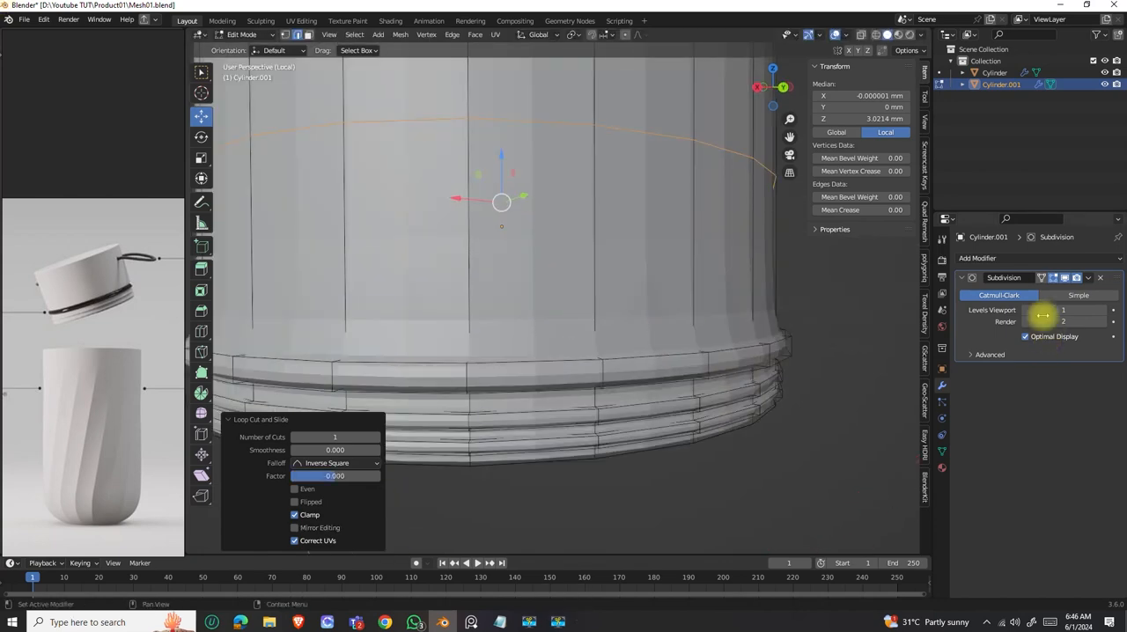
{"action": "left_click", "coordinate": [1054, 278]}
{"action": "scroll", "coordinate": [592, 303], "scroll_direction": "down", "scroll_amount": 1}
Bevel the inner edge loop where the side wall meets the top of the wide ridge by about 0.14 mm.
{"action": "mouse_move", "coordinate": [634, 350]}
{"action": "middle_mouse_down"}
{"action": "mouse_move", "coordinate": [645, 369]}
{"action": "mouse_move", "coordinate": [640, 332]}
{"action": "middle_mouse_up"}
{"action": "scroll", "coordinate": [651, 341], "scroll_direction": "up", "scroll_amount": 1}
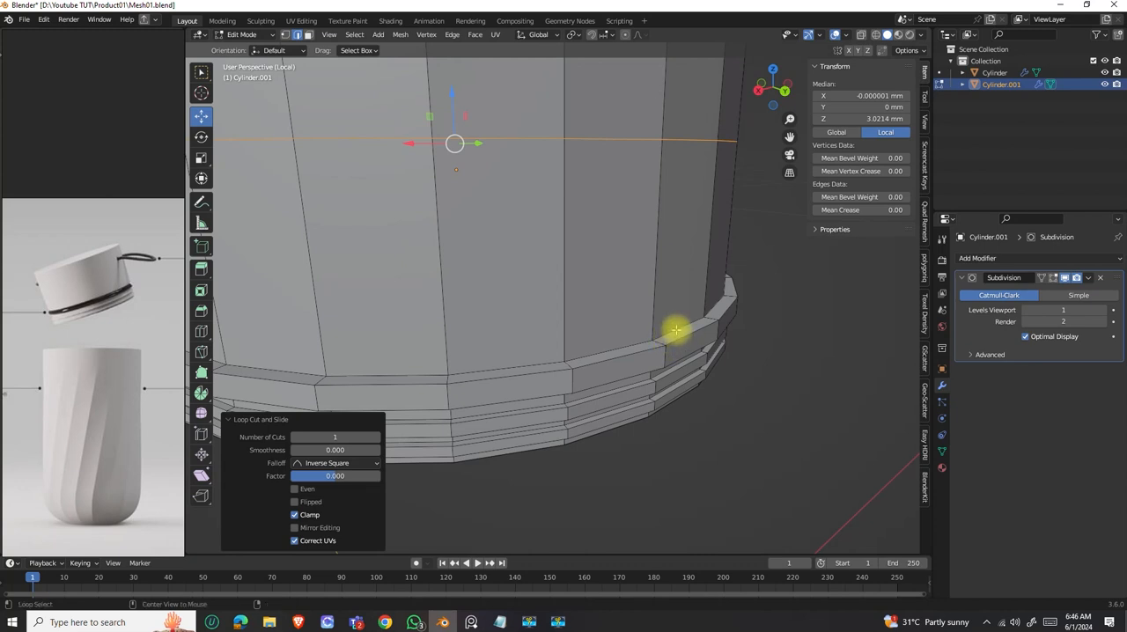
{"action": "left_click", "coordinate": [696, 343], "text": "alt"}
{"action": "key", "text": "ctrl+b"}
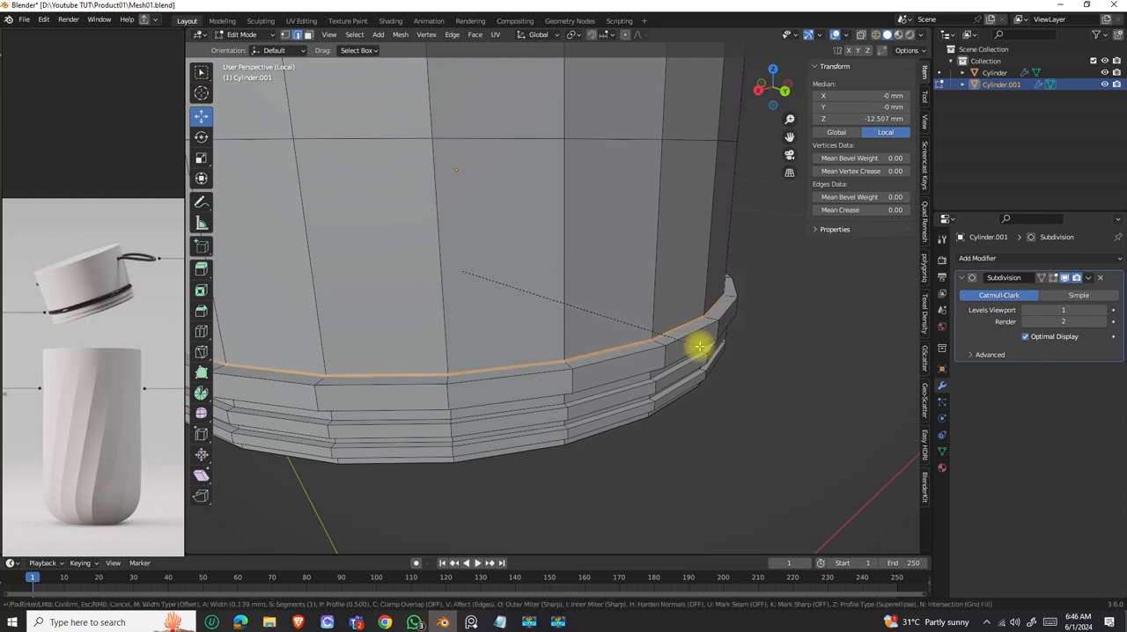
{"action": "left_click", "coordinate": [698, 344]}
Bevel the inner edge loop beneath the wide ridge by 0.108 mm.
{"action": "middle_click_drag", "start_coordinate": [689, 344], "coordinate": [671, 178]}
{"action": "left_click", "coordinate": [673, 192], "text": "alt"}
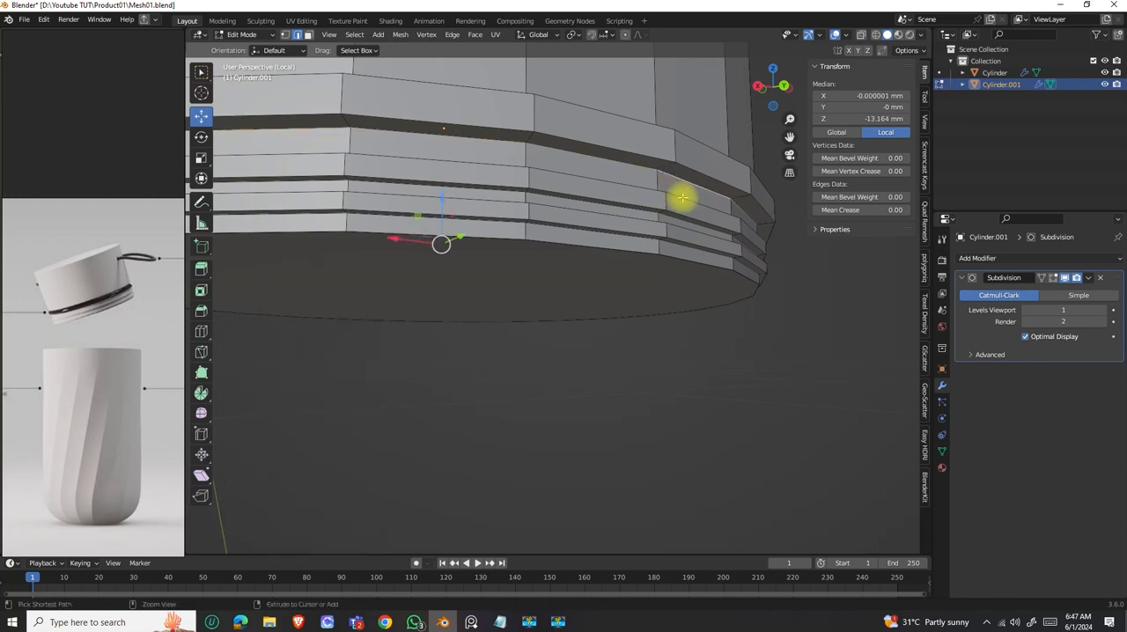
{"action": "key", "text": "ctrl+b"}
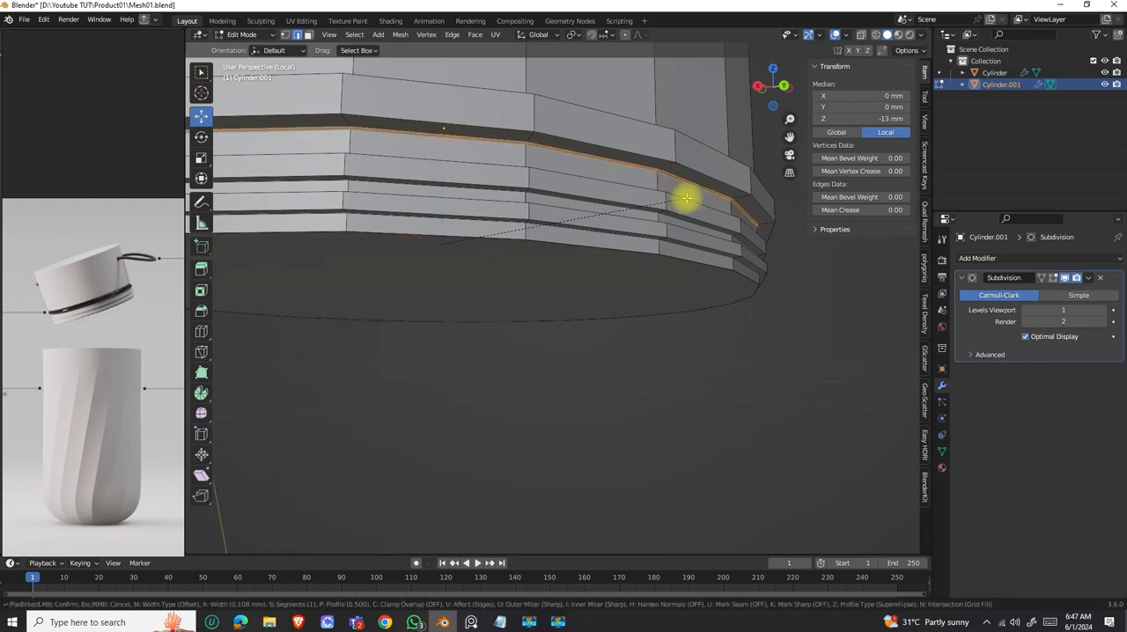
{"action": "left_click", "coordinate": [682, 195]}
{"action": "middle_click_drag", "start_coordinate": [682, 195], "coordinate": [698, 232]}
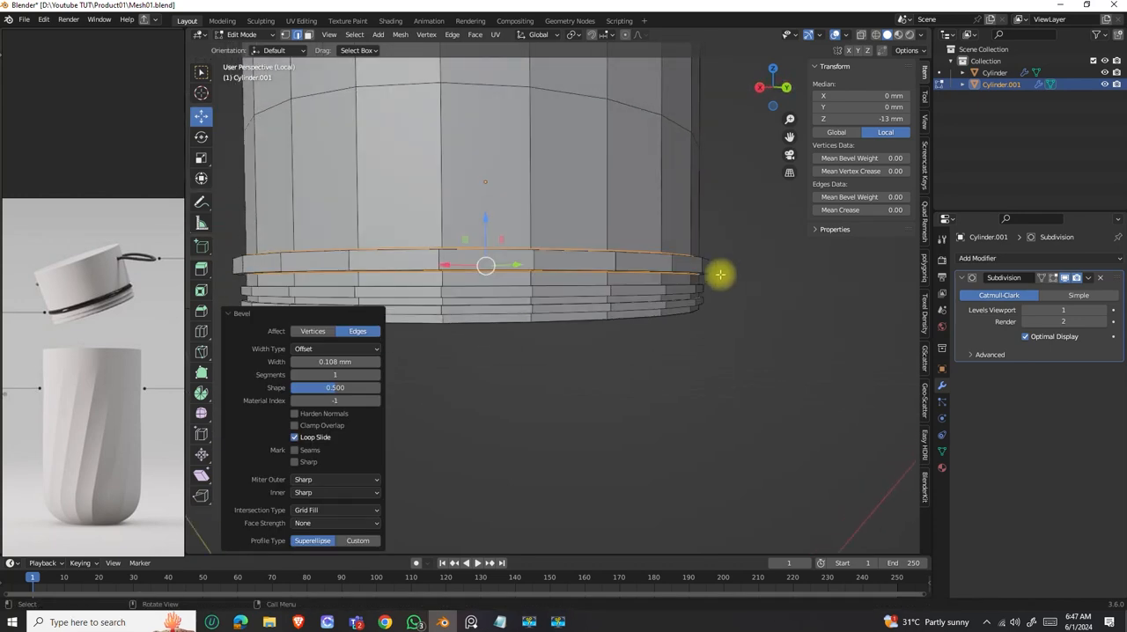
Return the lid to Object Mode and set the Subdivision modifier's viewport level to 2.
{"action": "key", "text": "Tab"}
{"action": "middle_click_drag", "start_coordinate": [722, 276], "coordinate": [692, 271]}
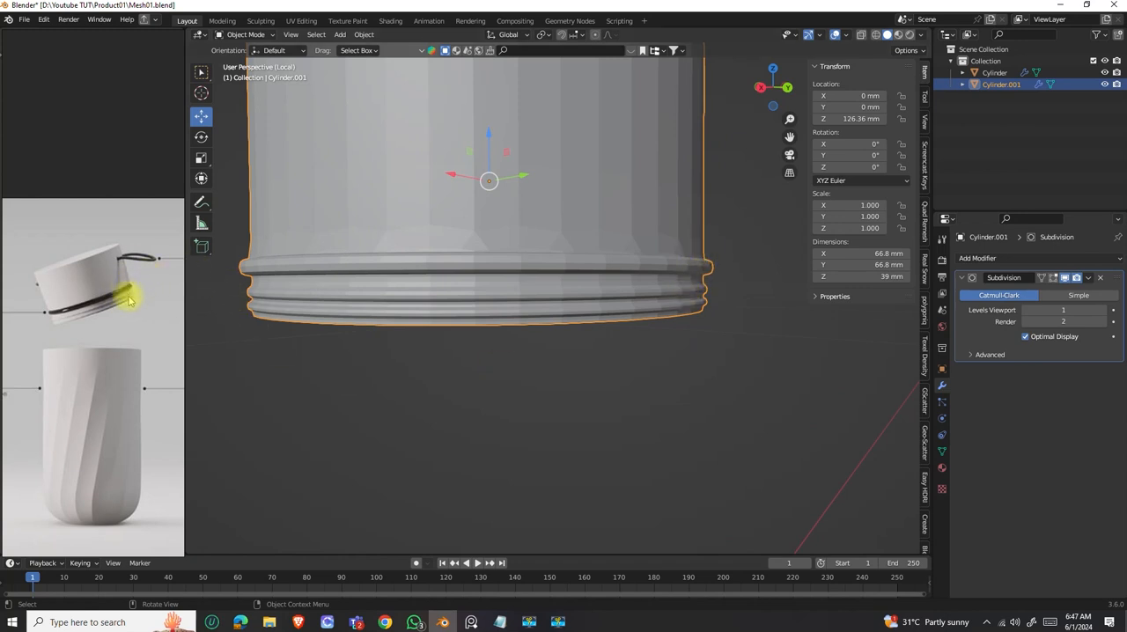
{"action": "middle_click_drag", "start_coordinate": [664, 295], "coordinate": [627, 256]}
{"action": "scroll", "coordinate": [667, 289], "scroll_direction": "up", "scroll_amount": 3}
{"action": "scroll", "coordinate": [667, 290], "scroll_direction": "down", "scroll_amount": 3}
{"action": "key", "text": "Tab"}
{"action": "key", "text": "Tab"}
{"action": "left_click", "coordinate": [1110, 311]}
{"action": "scroll", "coordinate": [625, 259], "scroll_direction": "down", "scroll_amount": 2}
{"action": "scroll", "coordinate": [626, 256], "scroll_direction": "down", "scroll_amount": 4}
{"action": "mouse_move", "coordinate": [548, 309]}
{"action": "middle_mouse_down"}
{"action": "mouse_move", "coordinate": [520, 288]}
{"action": "mouse_move", "coordinate": [553, 320]}
{"action": "middle_mouse_up"}
{"action": "scroll", "coordinate": [572, 304], "scroll_direction": "up", "scroll_amount": 4}
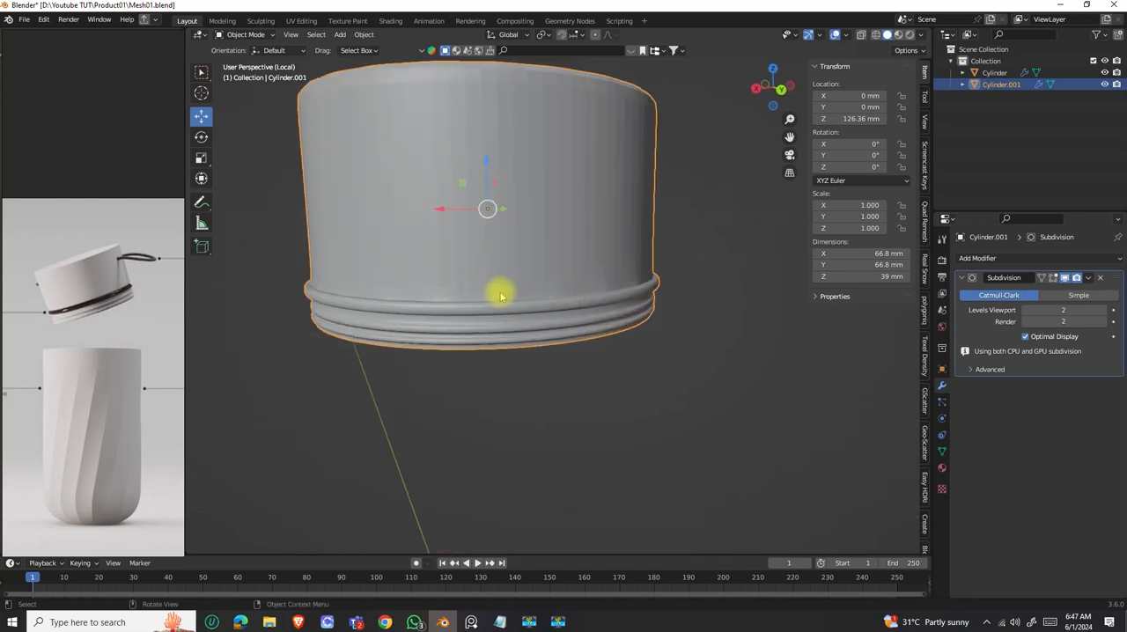
Add a loop cut to the lower side wall and slide it down to just above the wide ridge.
{"action": "key", "text": "Tab"}
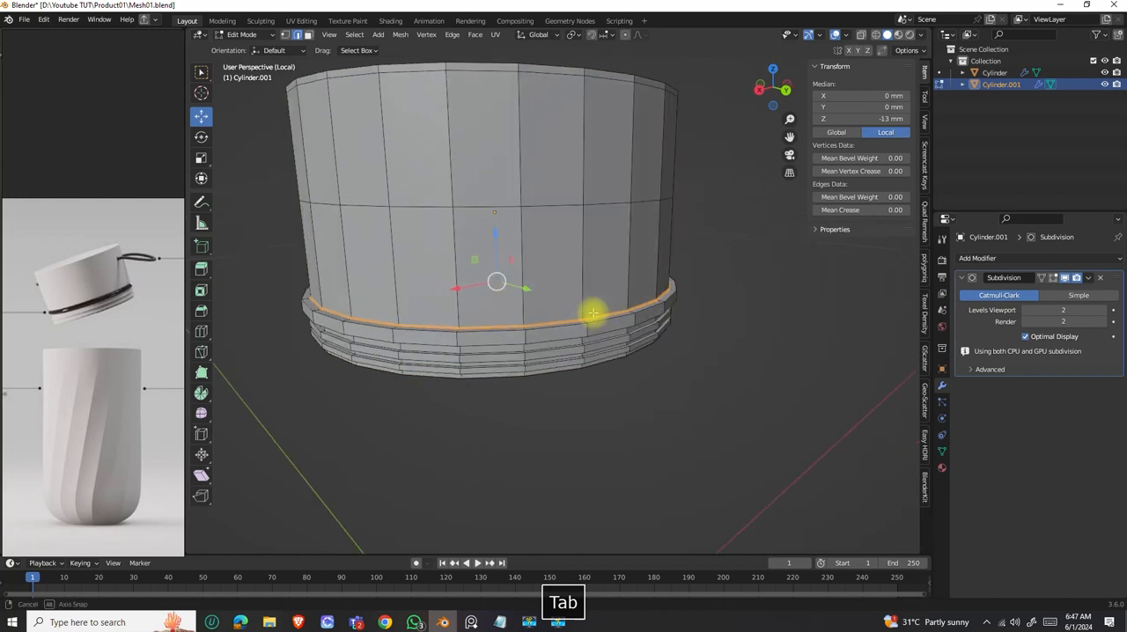
{"action": "scroll", "coordinate": [594, 314], "scroll_direction": "up", "scroll_amount": 3}
{"action": "key", "text": "ctrl+r"}
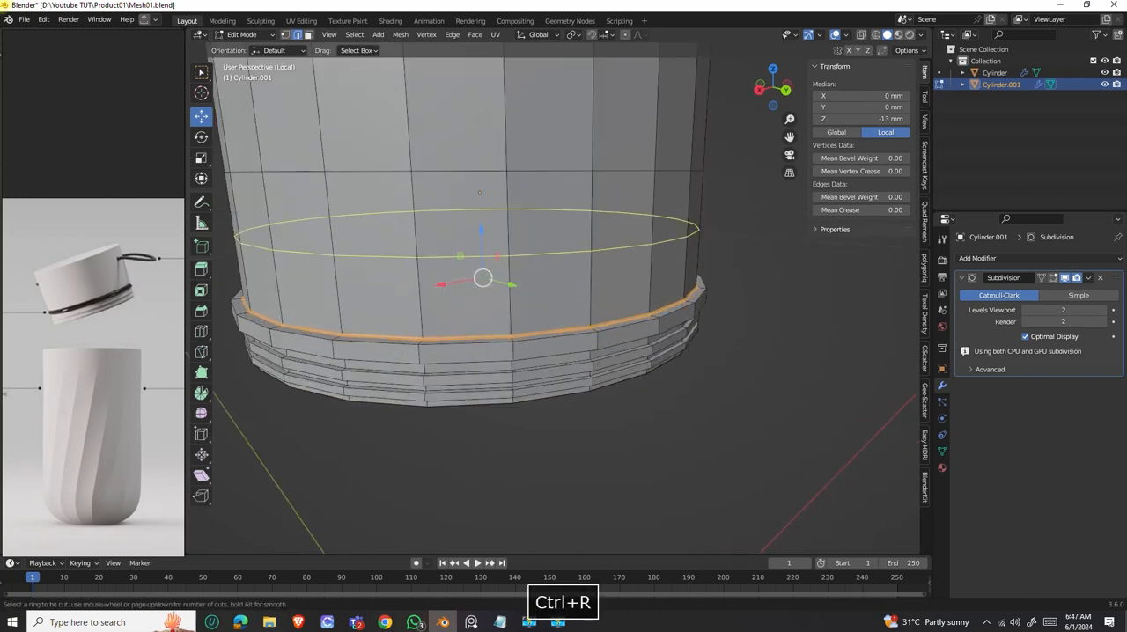
{"action": "left_click", "coordinate": [594, 260]}
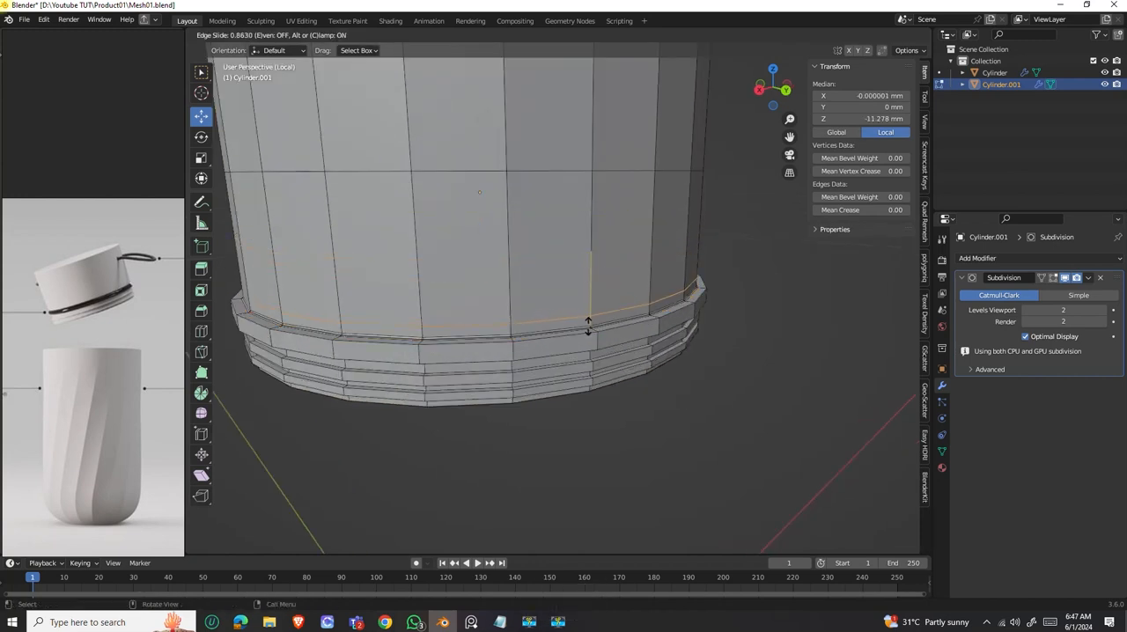
{"action": "left_click", "coordinate": [589, 325]}
{"action": "scroll", "coordinate": [611, 320], "scroll_direction": "down", "scroll_amount": 3}
{"action": "key", "text": "Tab"}
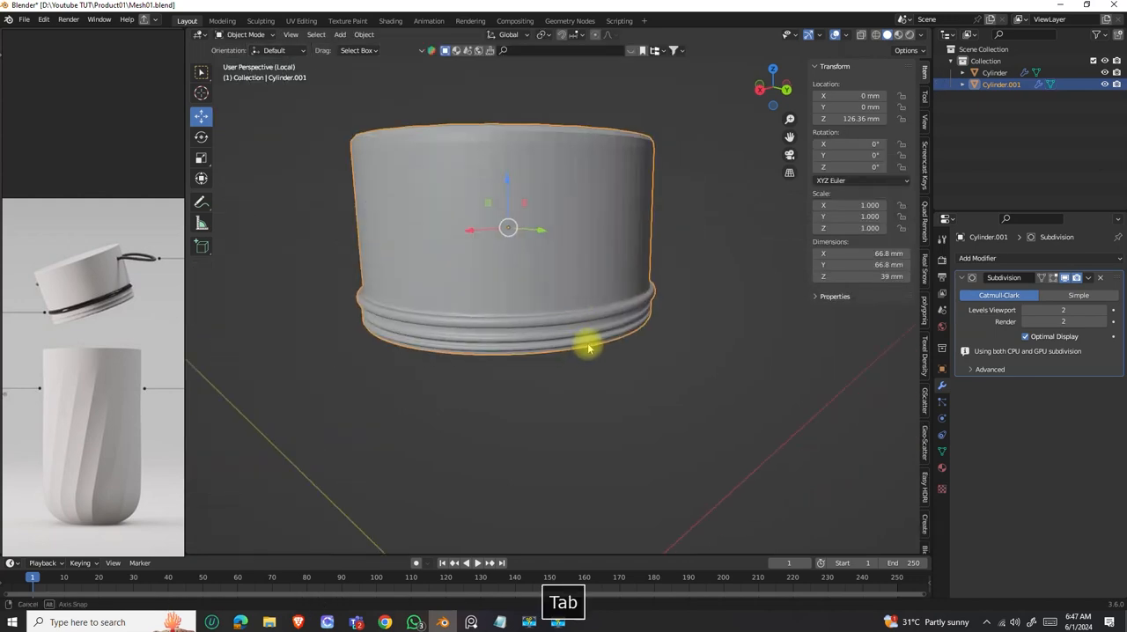
Add a centred loop cut around the band directly below the wide ridge.
{"action": "scroll", "coordinate": [573, 303], "scroll_direction": "up", "scroll_amount": 3}
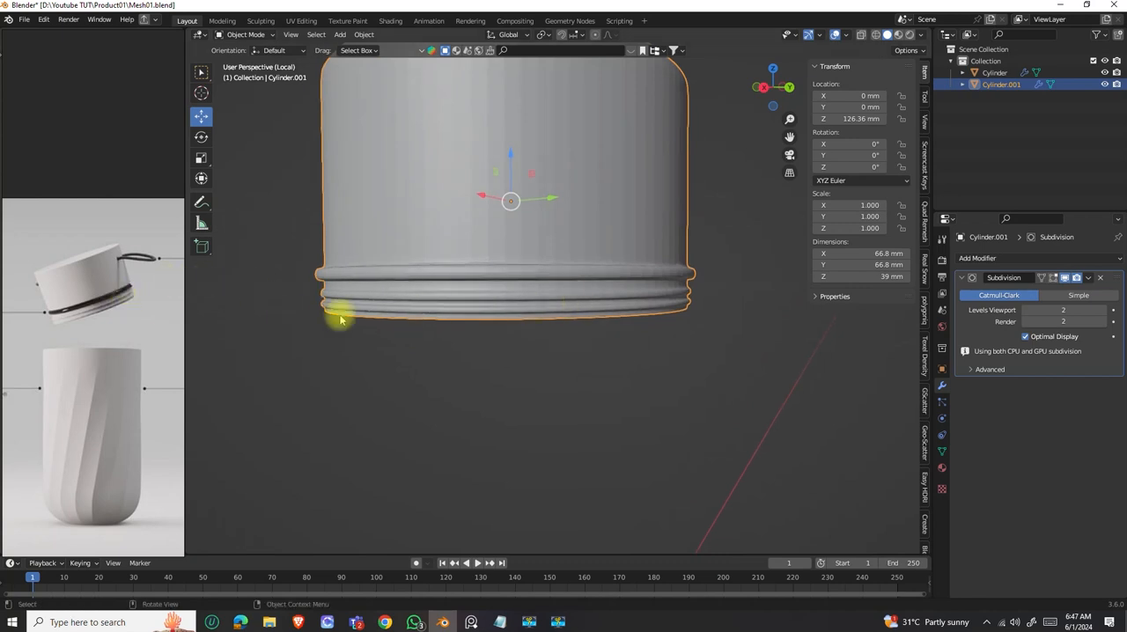
{"action": "scroll", "coordinate": [558, 312], "scroll_direction": "up", "scroll_amount": 3}
{"action": "key", "text": "Tab"}
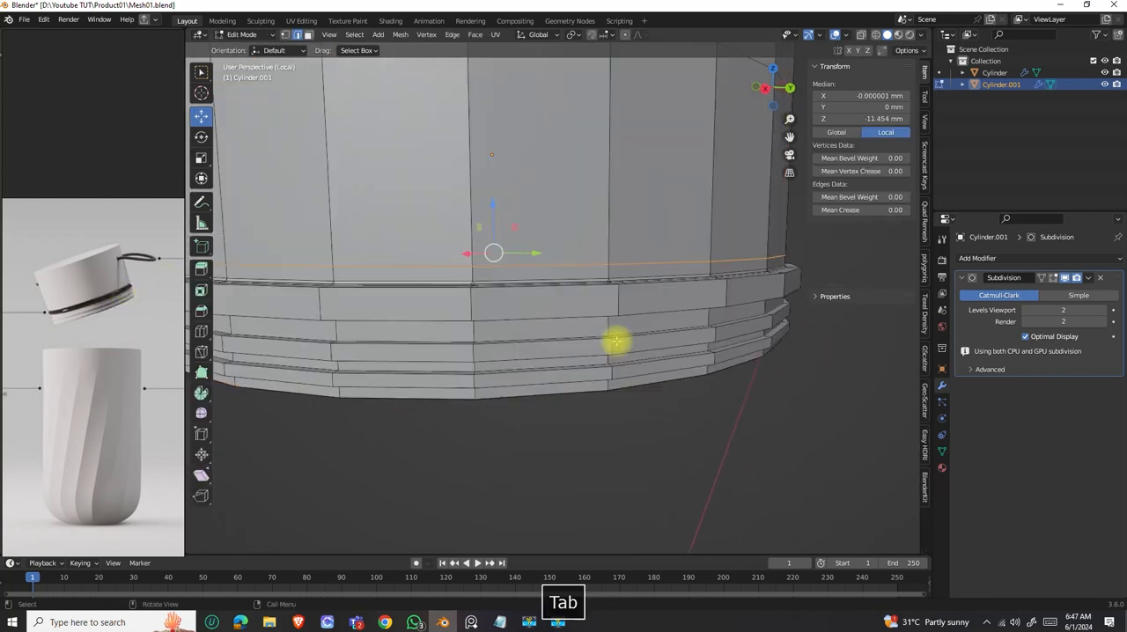
{"action": "key", "text": "ctrl+r"}
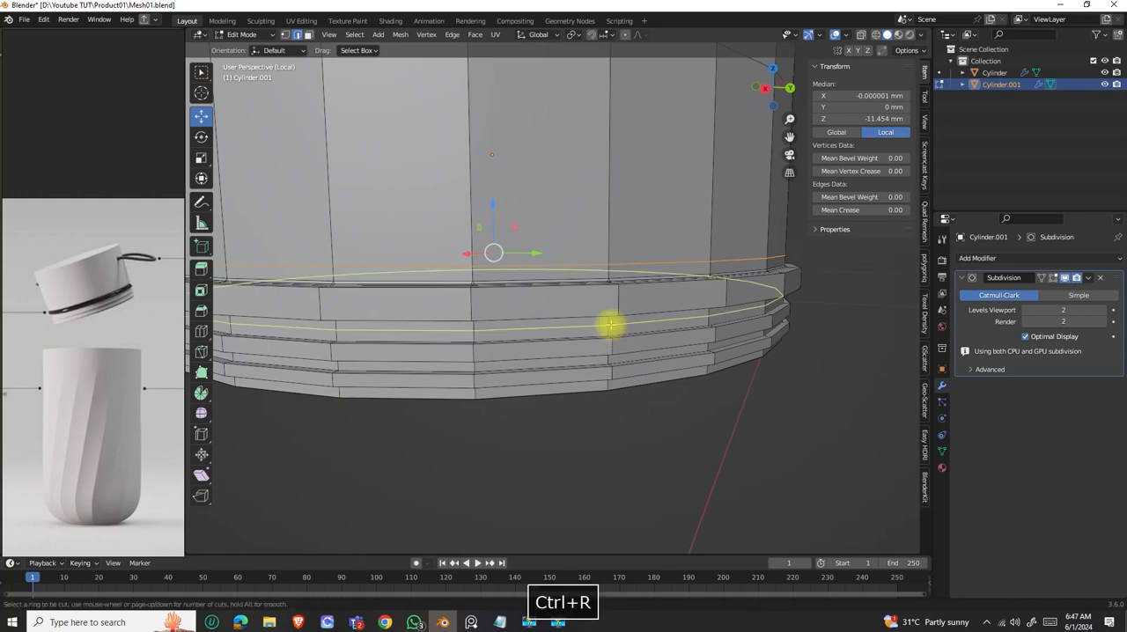
{"action": "left_click", "coordinate": [609, 323]}
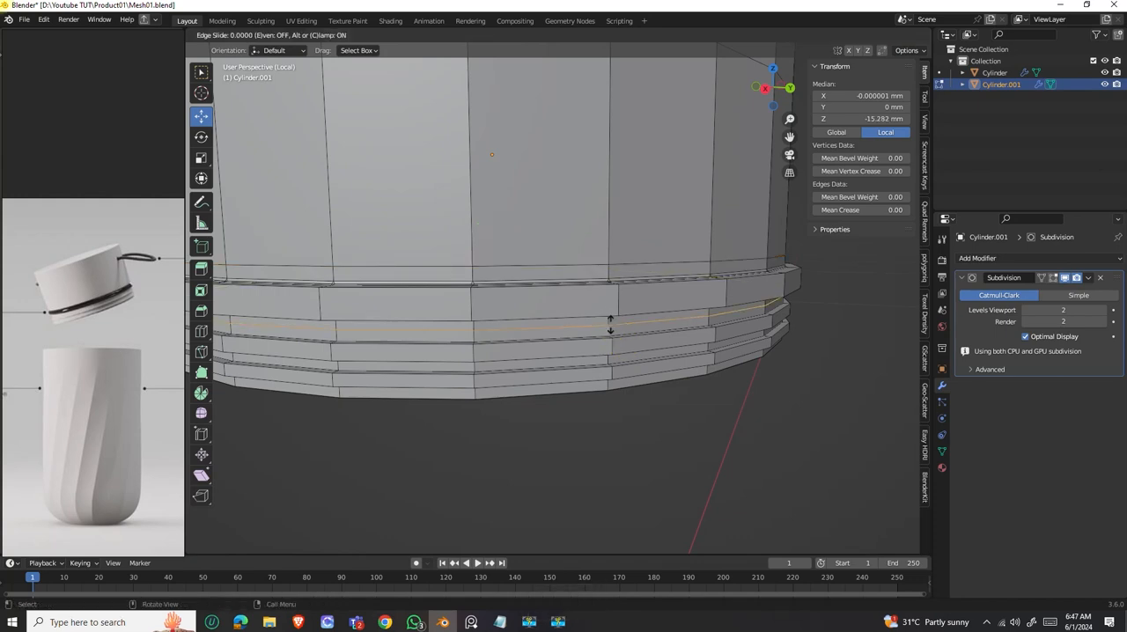
{"action": "key", "text": "Escape"}
Add a centred loop cut around the next narrow band between the thin ridges and return to Object Mode.
{"action": "mouse_move", "coordinate": [606, 322]}
{"action": "middle_mouse_down"}
{"action": "mouse_move", "coordinate": [614, 347]}
{"action": "mouse_move", "coordinate": [599, 301]}
{"action": "middle_mouse_up"}
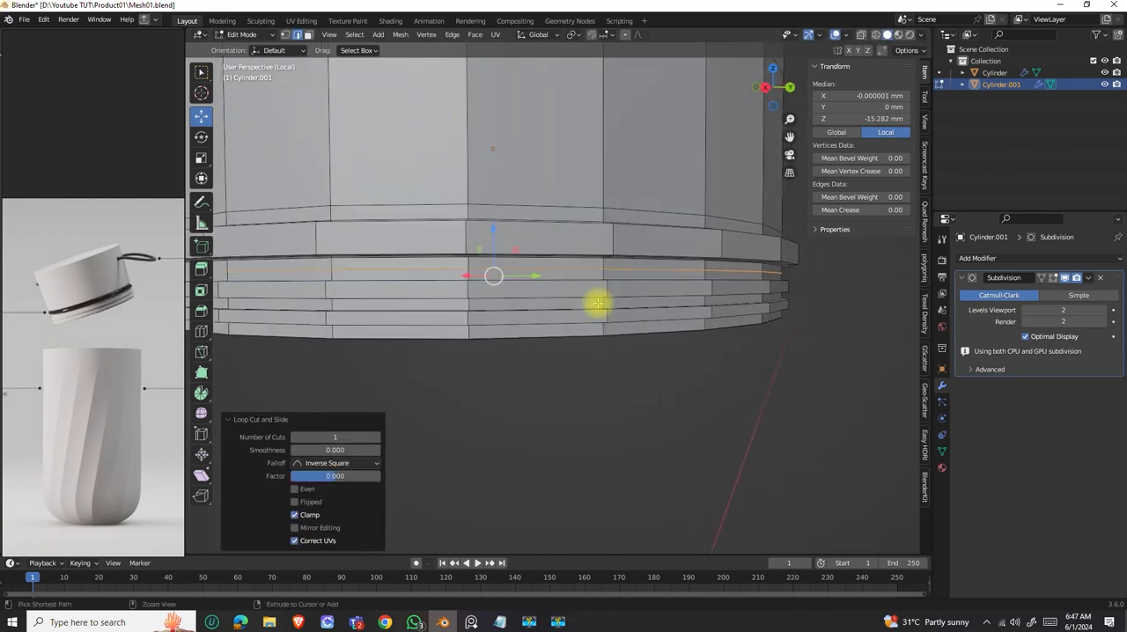
{"action": "key", "text": "ctrl+r"}
{"action": "left_click", "coordinate": [600, 303]}
{"action": "key", "text": "Escape"}
{"action": "middle_click_drag", "start_coordinate": [602, 303], "coordinate": [649, 279]}
{"action": "key", "text": "Tab"}
Select the edge loop around the lid's top rim and bevel it by 0.205 mm with one segment.
{"action": "scroll", "coordinate": [649, 279], "scroll_direction": "down", "scroll_amount": 4}
{"action": "middle_click_drag", "start_coordinate": [687, 317], "coordinate": [629, 262]}
{"action": "scroll", "coordinate": [629, 261], "scroll_direction": "down", "scroll_amount": 3}
{"action": "scroll", "coordinate": [621, 258], "scroll_direction": "up", "scroll_amount": 6}
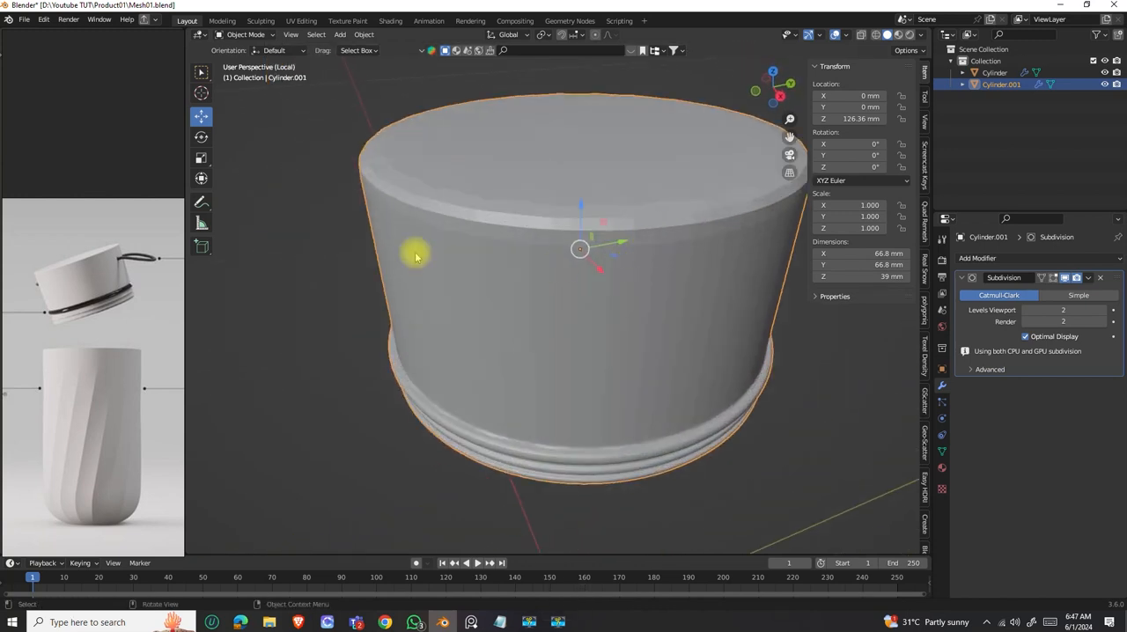
{"action": "scroll", "coordinate": [115, 245], "scroll_direction": "up", "scroll_amount": 4}
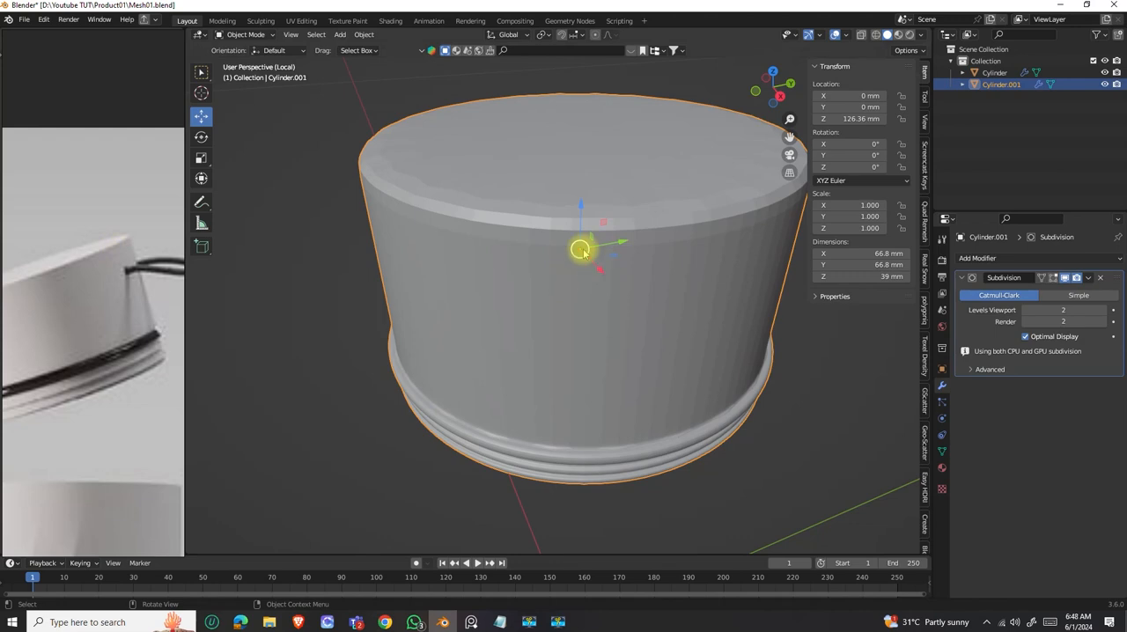
{"action": "key", "text": "Tab"}
{"action": "scroll", "coordinate": [581, 251], "scroll_direction": "down", "scroll_amount": 3}
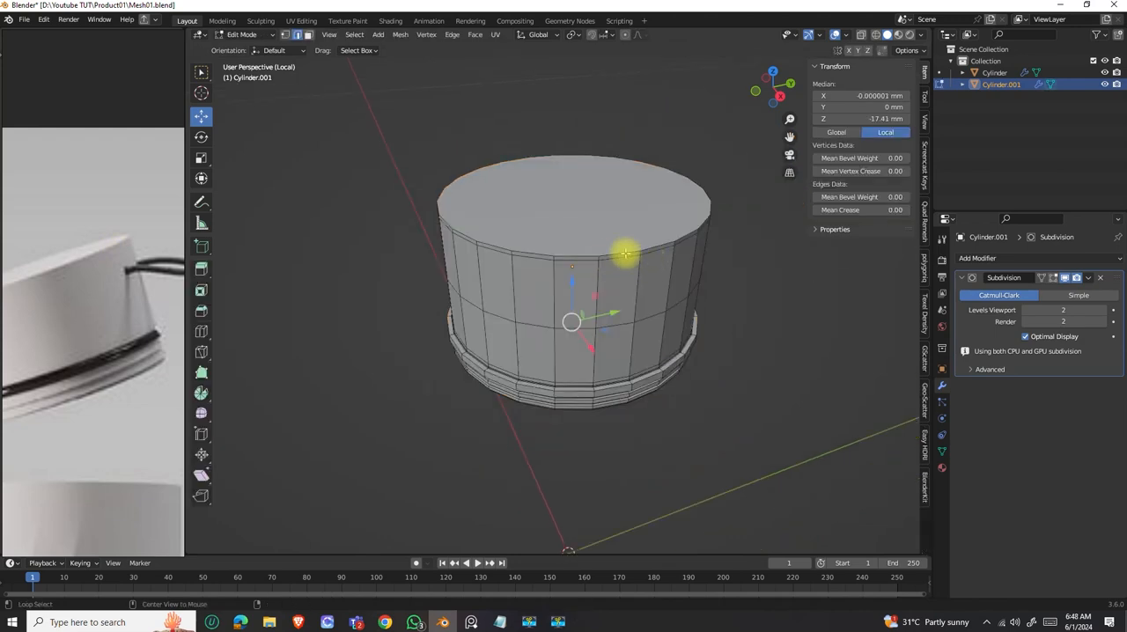
{"action": "left_click", "coordinate": [625, 255], "text": "alt"}
{"action": "scroll", "coordinate": [653, 259], "scroll_direction": "up", "scroll_amount": 2}
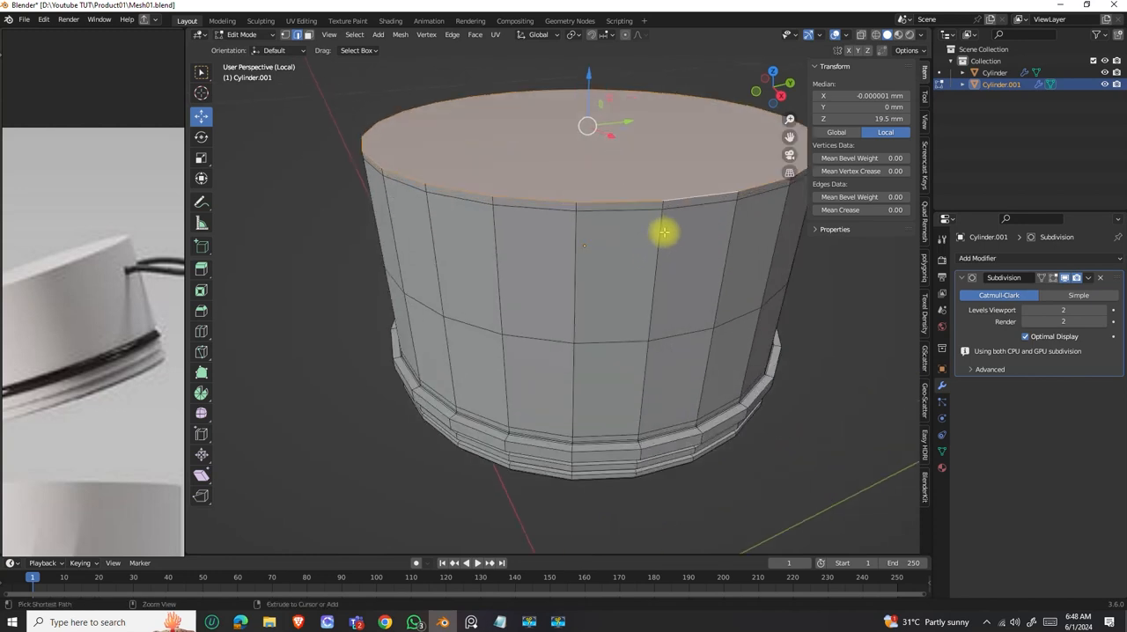
{"action": "key", "text": "ctrl+b"}
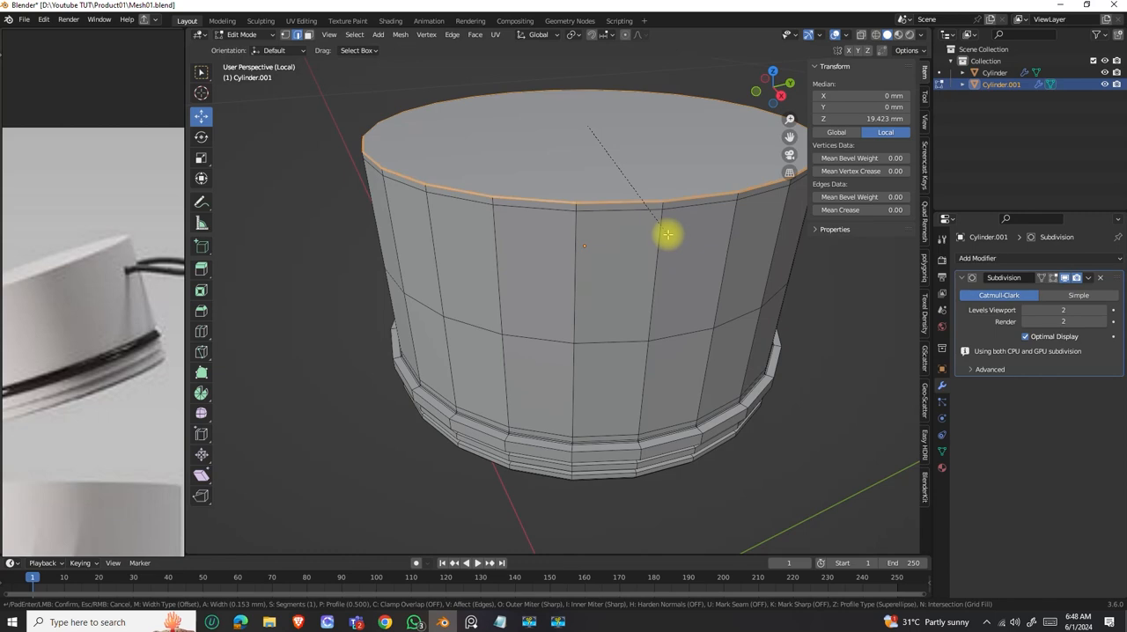
{"action": "left_click", "coordinate": [668, 234]}
{"action": "middle_click_drag", "start_coordinate": [636, 244], "coordinate": [643, 252]}
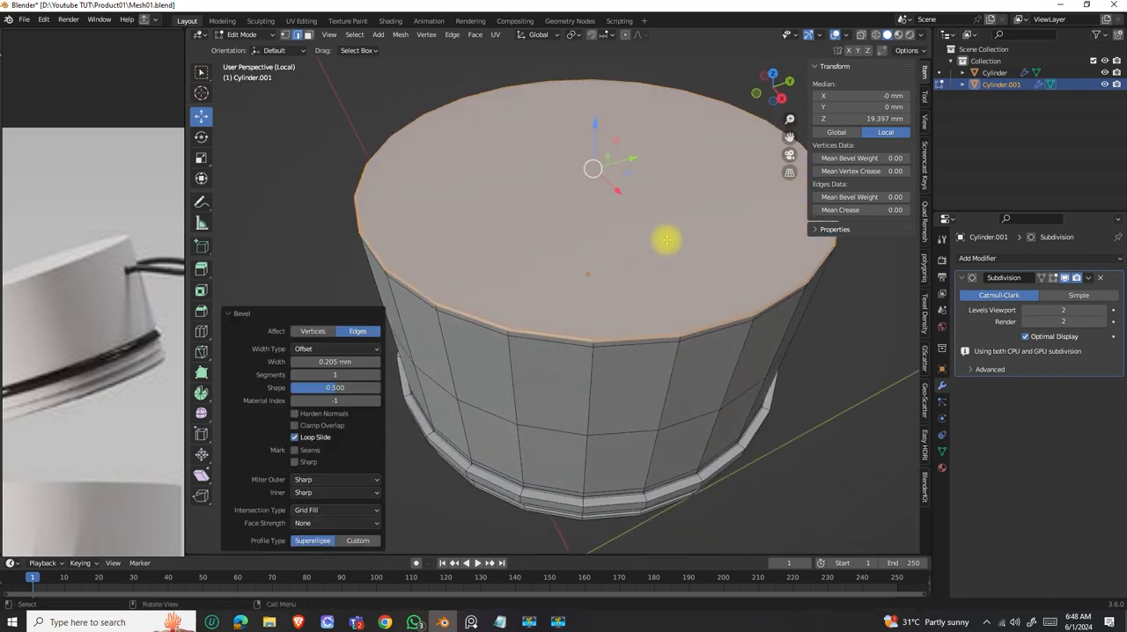
Inset the lid's top face by about 1.77 mm and return to Object Mode.
{"action": "left_click", "coordinate": [591, 251]}
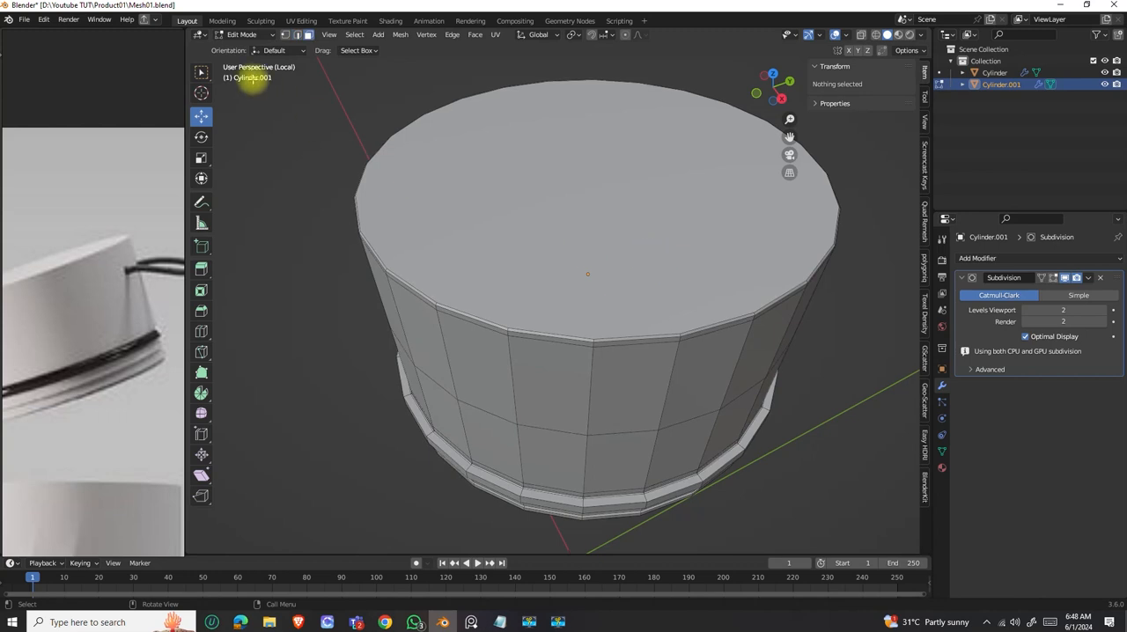
{"action": "left_click", "coordinate": [556, 187]}
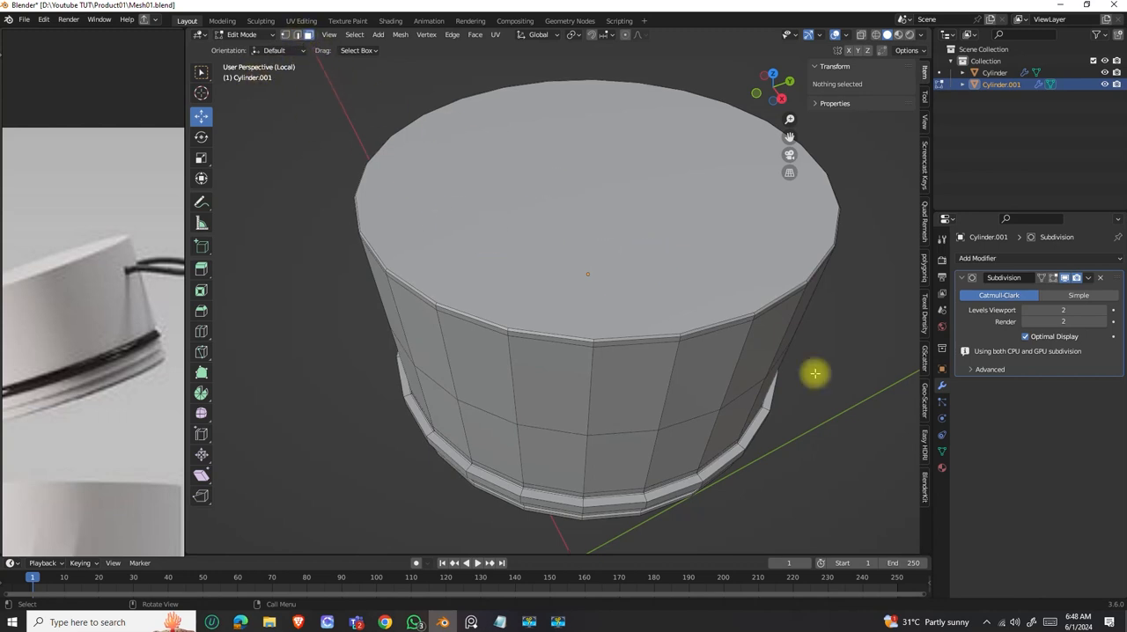
{"action": "key", "text": "i"}
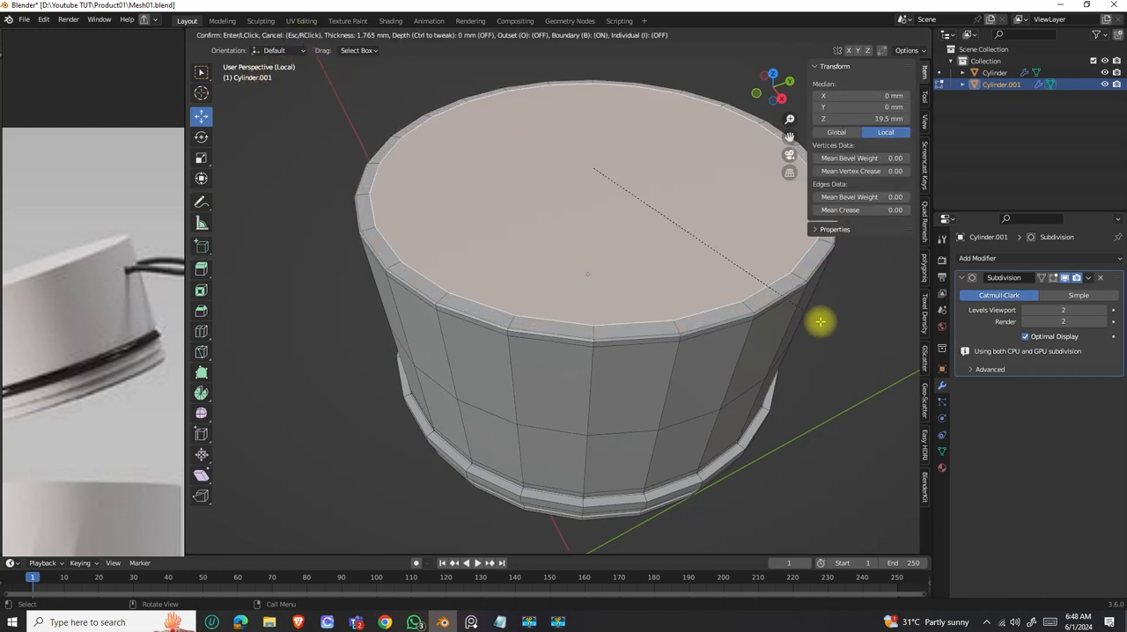
{"action": "left_click", "coordinate": [819, 321]}
{"action": "scroll", "coordinate": [636, 310], "scroll_direction": "down", "scroll_amount": 3}
{"action": "middle_click_drag", "start_coordinate": [636, 310], "coordinate": [599, 314]}
{"action": "key", "text": "Tab"}
Leave local view to show the lid with the bottle body and examine the lid and strap in the reference board's ideation image.
{"action": "key", "text": "KP_Divide"}
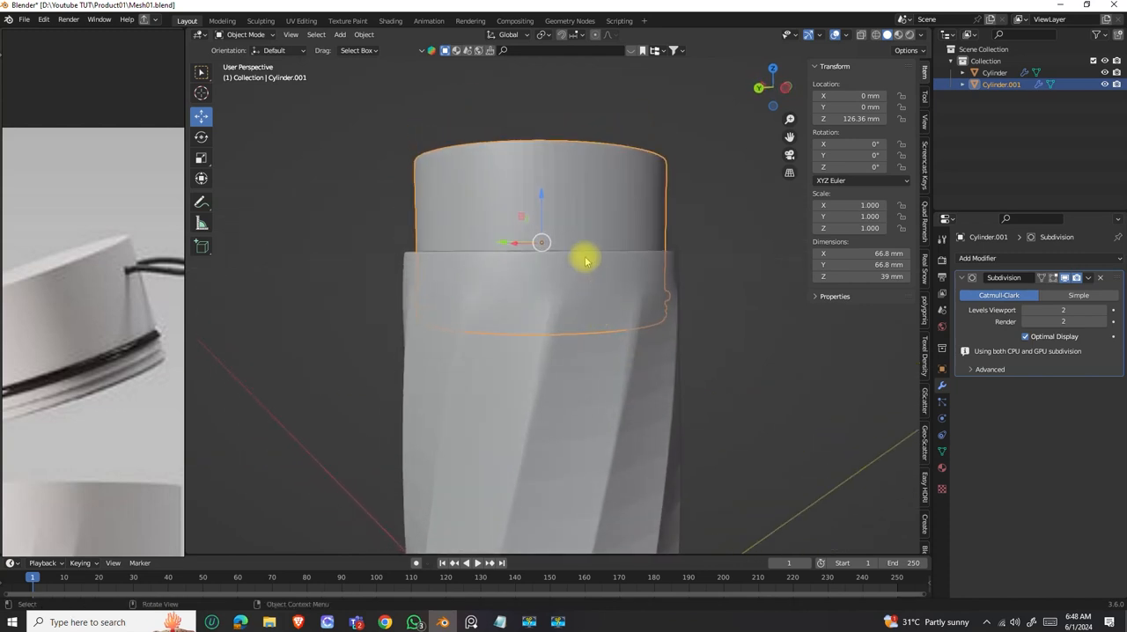
{"action": "scroll", "coordinate": [74, 299], "scroll_direction": "down", "scroll_amount": 6}
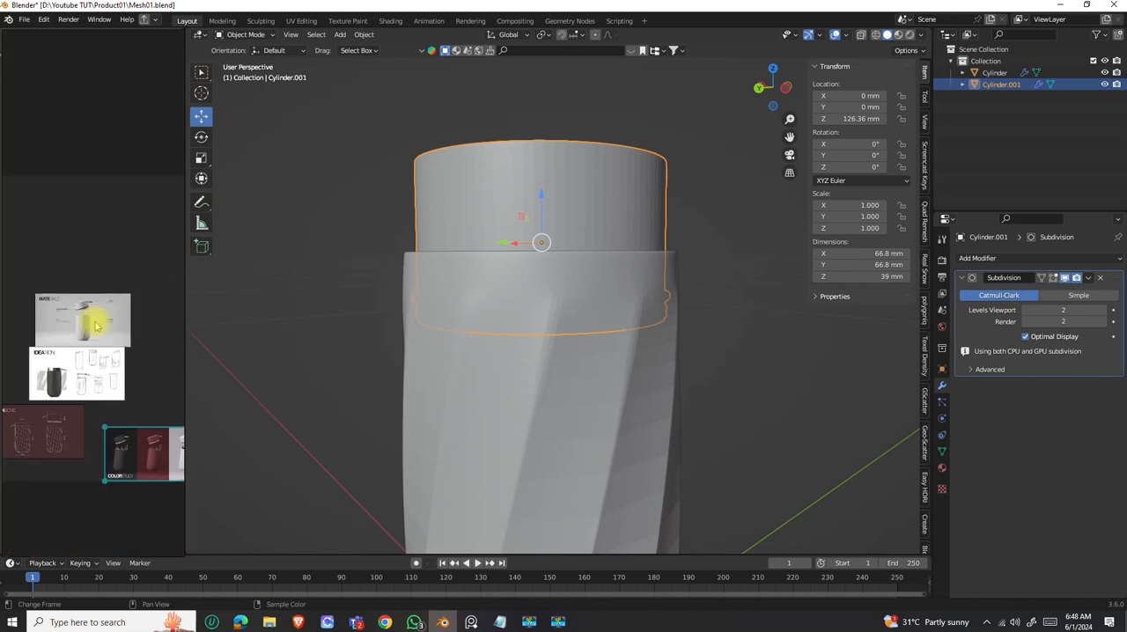
{"action": "scroll", "coordinate": [49, 376], "scroll_direction": "up", "scroll_amount": 5}
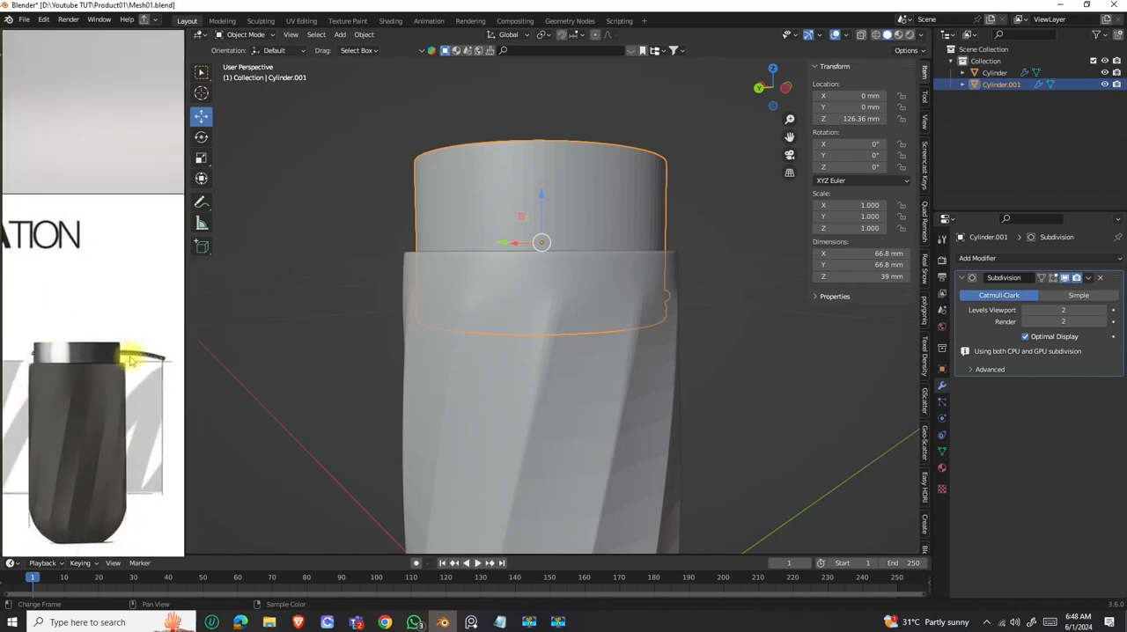
Add a single loop cut around the lid's side wall, slid towards the top rim by a factor of about -0.289.
{"action": "scroll", "coordinate": [127, 363], "scroll_direction": "down", "scroll_amount": 5}
{"action": "scroll", "coordinate": [138, 297], "scroll_direction": "up", "scroll_amount": 6}
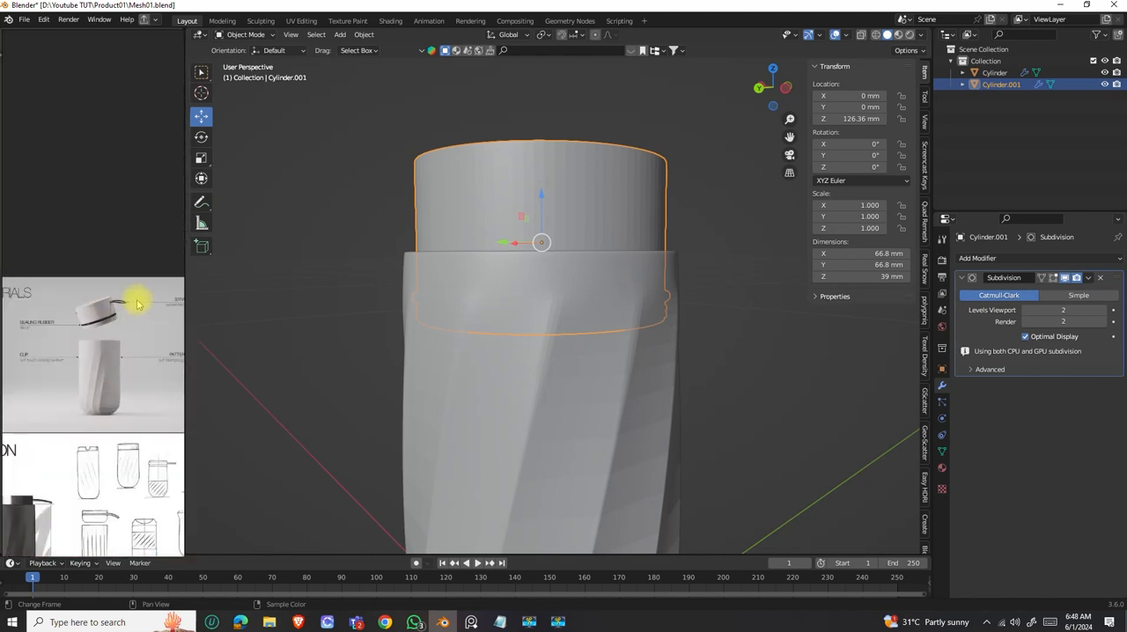
{"action": "scroll", "coordinate": [87, 315], "scroll_direction": "down", "scroll_amount": 3}
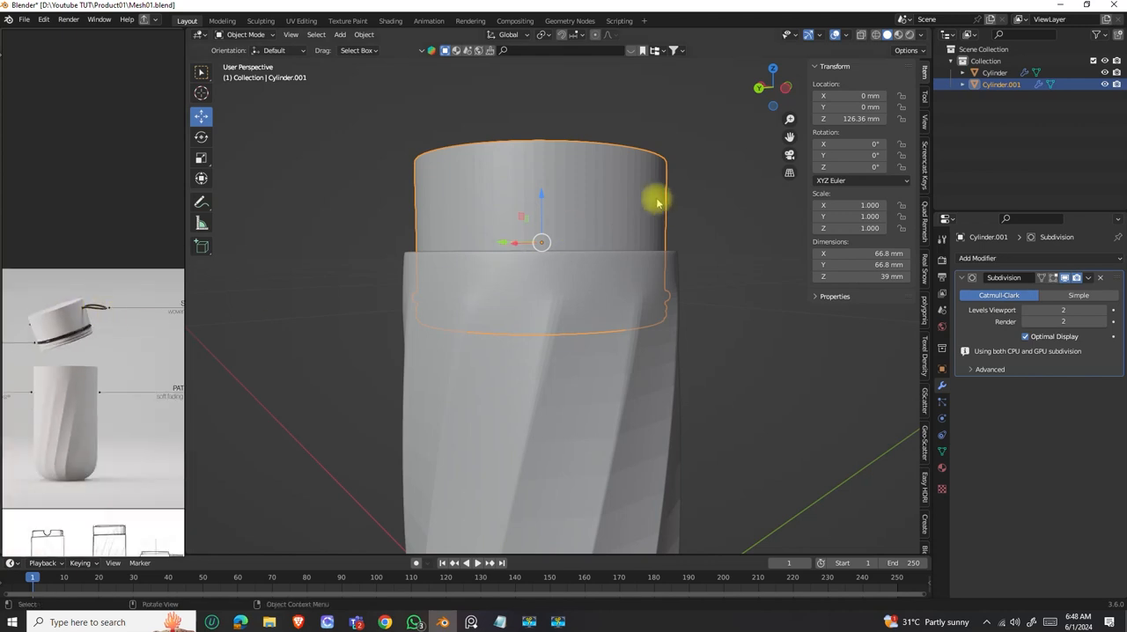
{"action": "middle_click_drag", "start_coordinate": [609, 249], "coordinate": [554, 261]}
{"action": "key", "text": "Tab"}
{"action": "key", "text": "ctrl+r"}
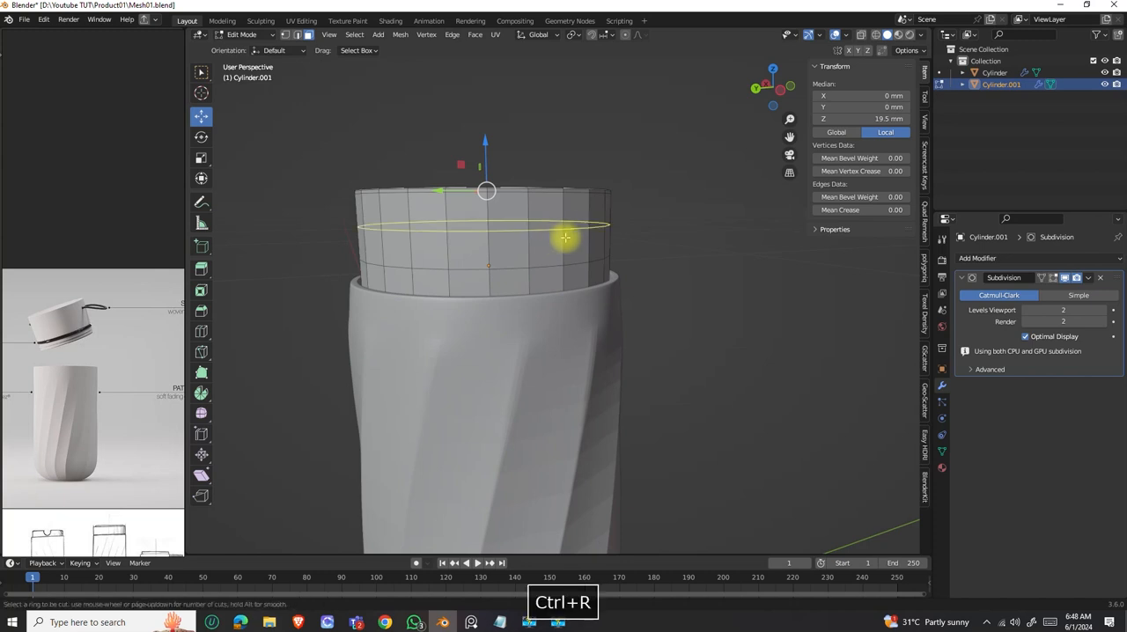
{"action": "left_click", "coordinate": [571, 229]}
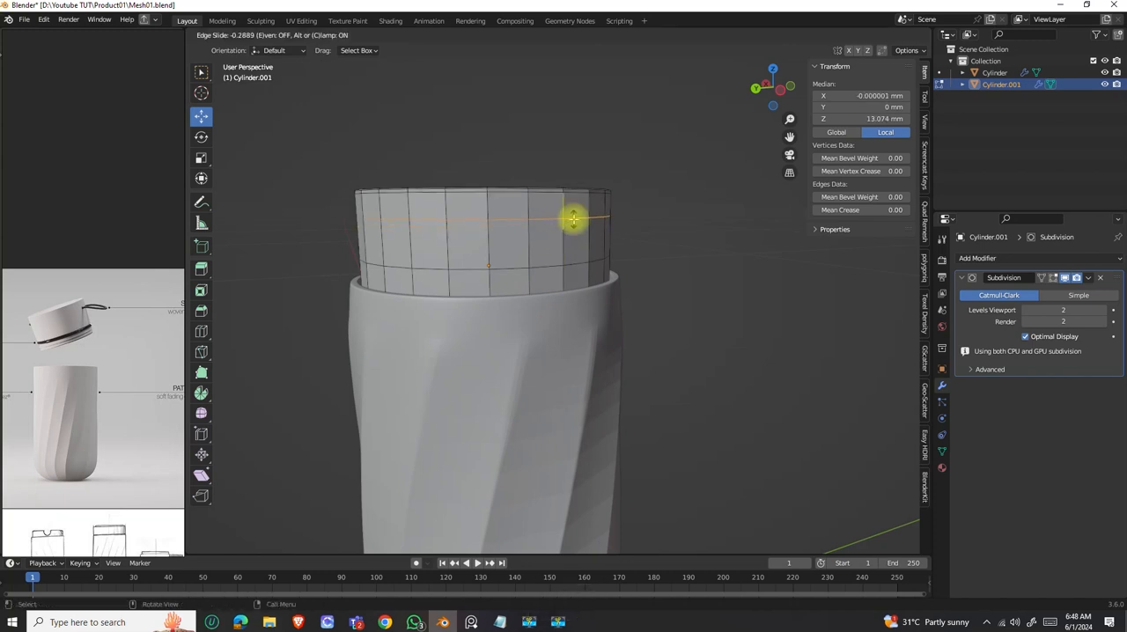
{"action": "left_click", "coordinate": [572, 218]}
Select two vertices on the new loop of the lid, leaving one unselected vertex between them.
{"action": "scroll", "coordinate": [573, 247], "scroll_direction": "down", "scroll_amount": 3}
{"action": "middle_click_drag", "start_coordinate": [573, 247], "coordinate": [489, 264]}
{"action": "scroll", "coordinate": [505, 257], "scroll_direction": "up", "scroll_amount": 2}
{"action": "scroll", "coordinate": [503, 256], "scroll_direction": "down", "scroll_amount": 1}
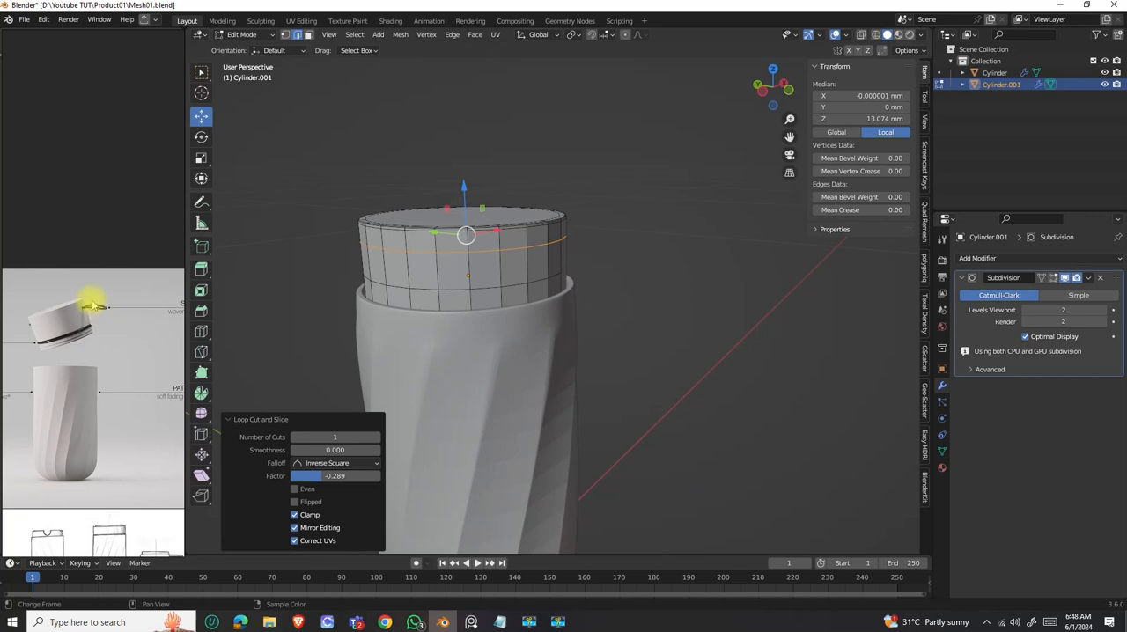
{"action": "scroll", "coordinate": [503, 252], "scroll_direction": "up", "scroll_amount": 2}
{"action": "middle_click_drag", "start_coordinate": [483, 253], "coordinate": [507, 289]}
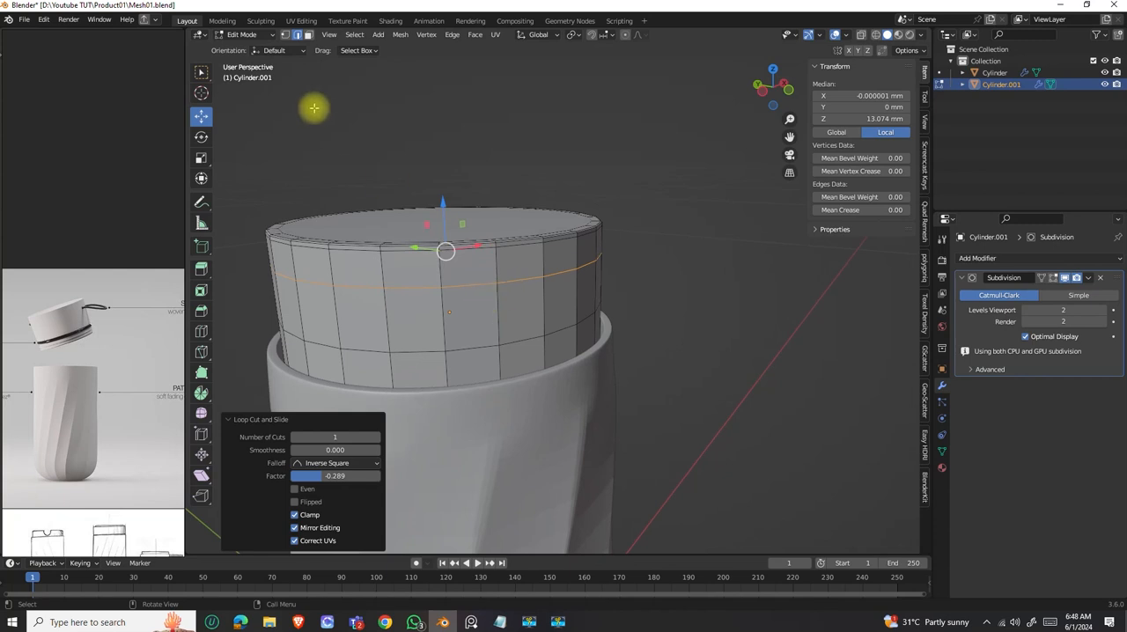
{"action": "left_click", "coordinate": [285, 35]}
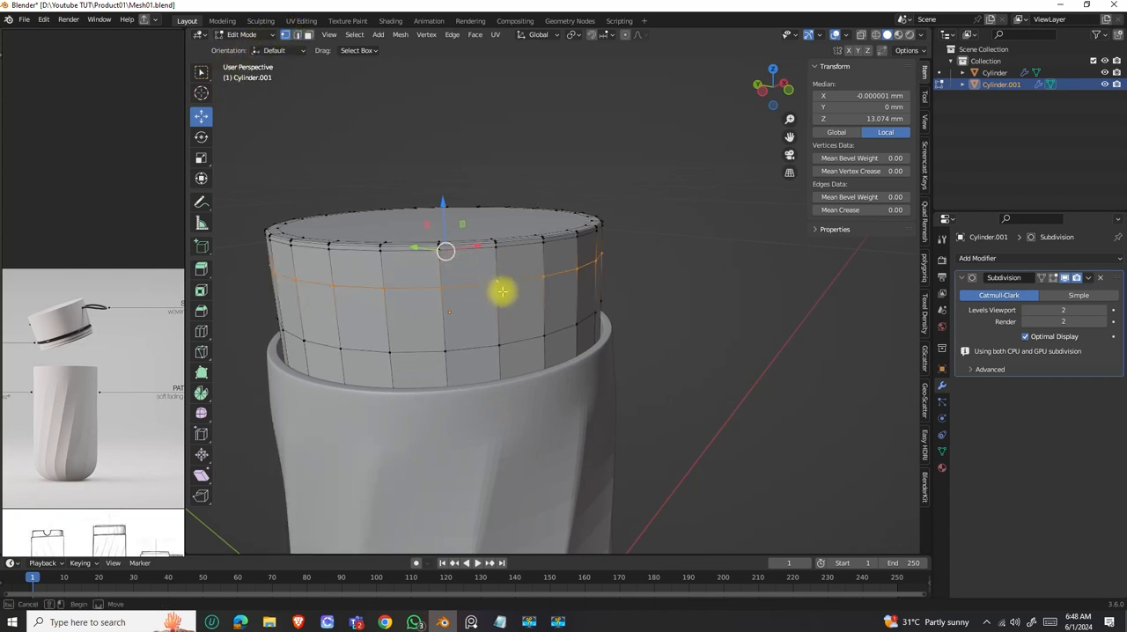
{"action": "left_click", "coordinate": [498, 284]}
{"action": "left_click", "coordinate": [577, 272], "text": "shift"}
{"action": "middle_click_drag", "start_coordinate": [577, 272], "coordinate": [393, 267]}
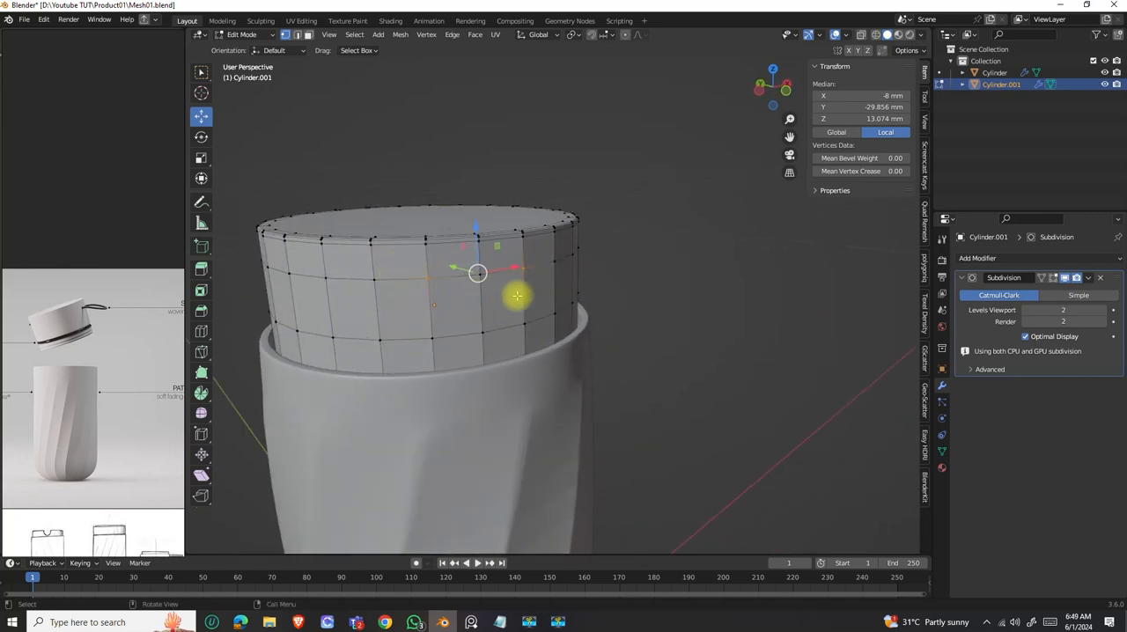
{"action": "middle_click_drag", "start_coordinate": [513, 296], "coordinate": [572, 263], "text": "shift"}
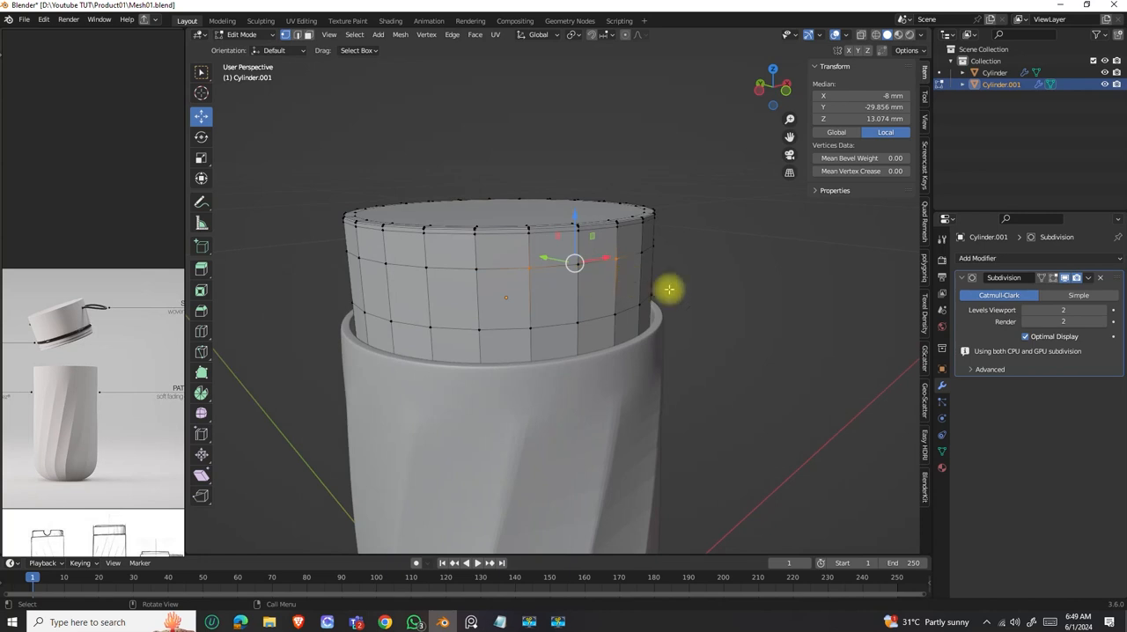
Bevel the two selected lid vertices, with the bevel affecting vertices and a width of 2.73 mm.
{"action": "key", "text": "ctrl+b"}
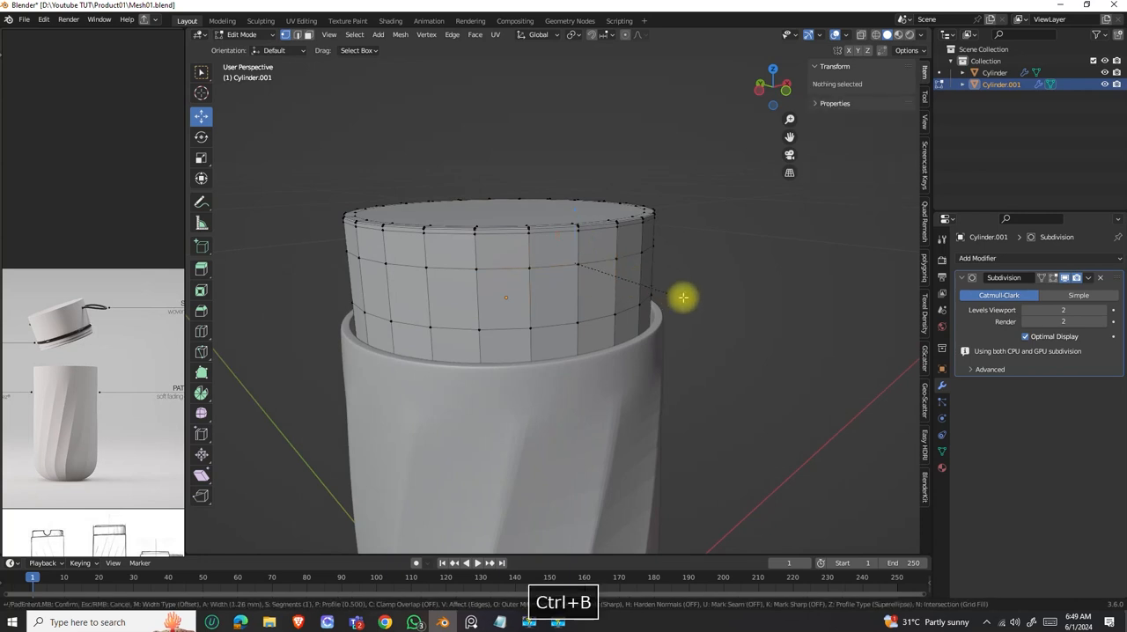
{"action": "left_click", "coordinate": [695, 302]}
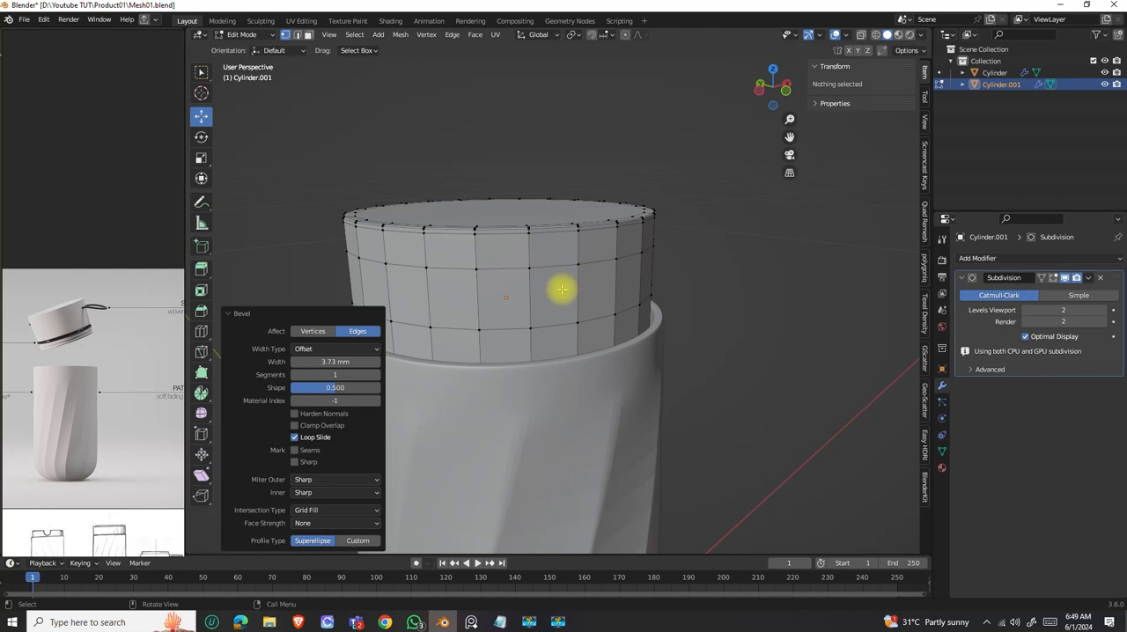
{"action": "left_click", "coordinate": [309, 331]}
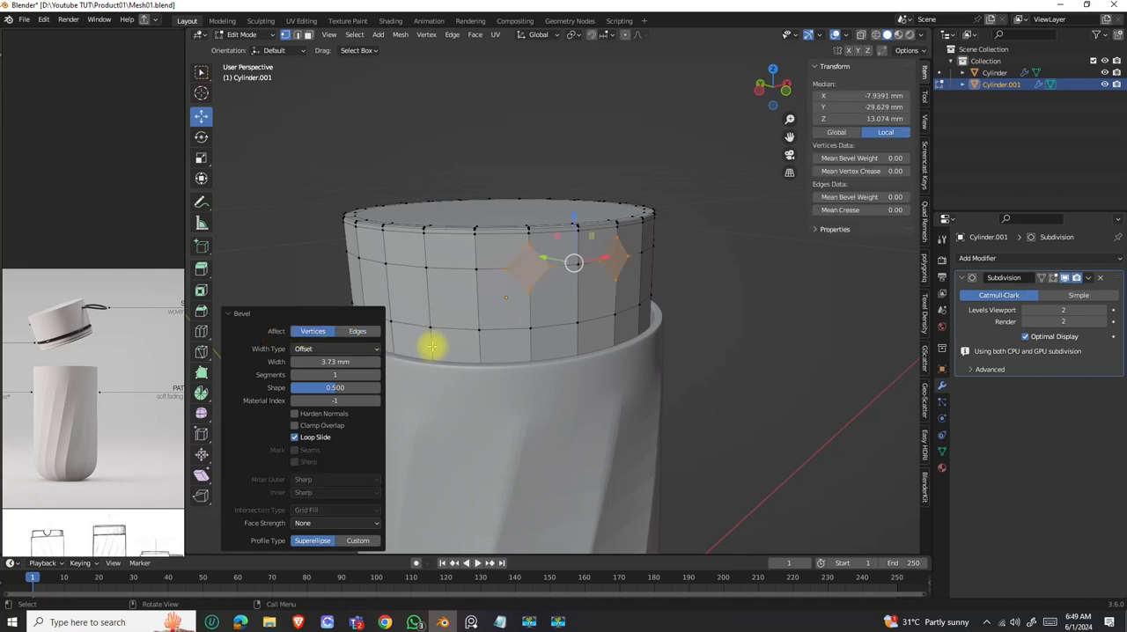
{"action": "middle_click_drag", "start_coordinate": [573, 264], "coordinate": [535, 264]}
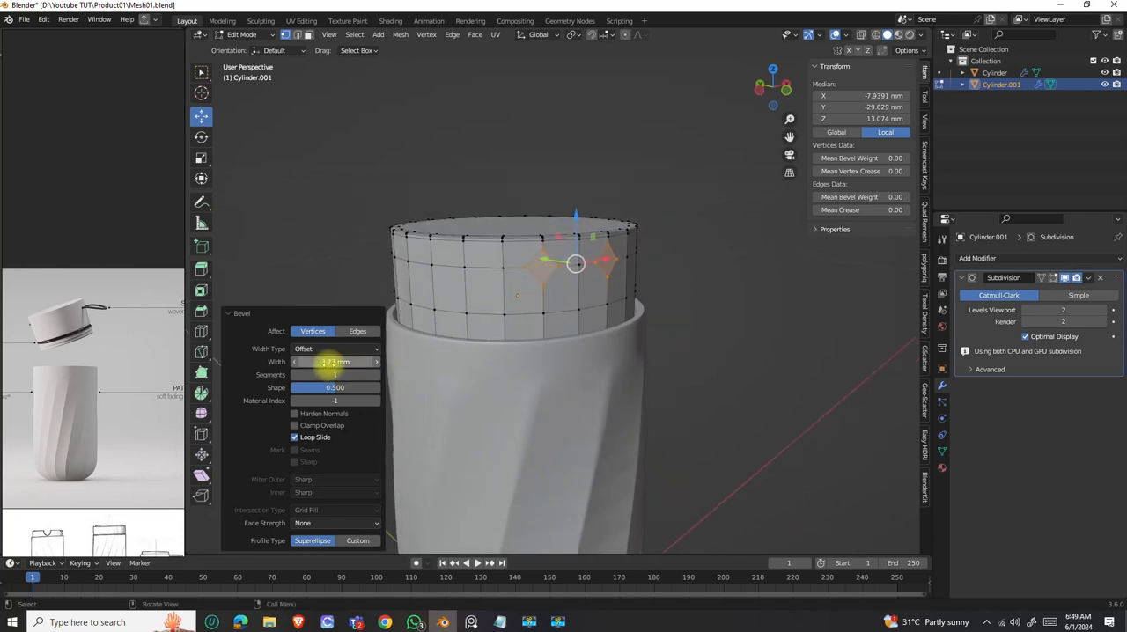
{"action": "left_click", "coordinate": [296, 362]}
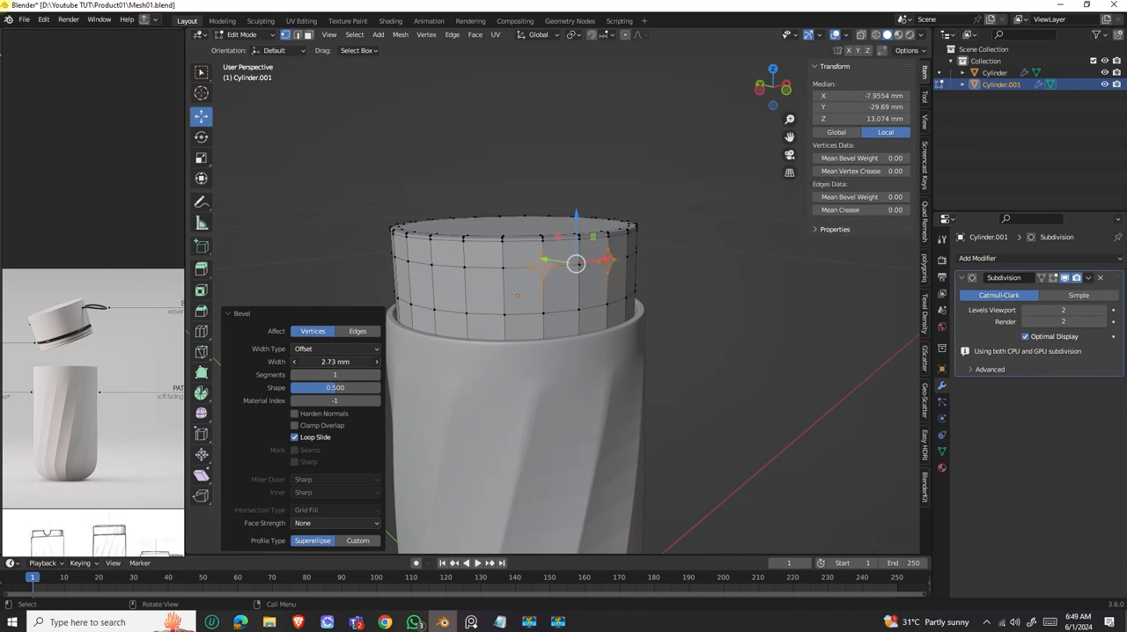
{"action": "mouse_move", "coordinate": [336, 362]}
{"action": "left_mouse_down"}
{"action": "mouse_move", "coordinate": [326, 362]}
{"action": "mouse_move", "coordinate": [371, 362]}
{"action": "mouse_move", "coordinate": [336, 362]}
{"action": "left_mouse_up"}
Round the vertex bevels into octagons with 2 segments, a shape of about 0.058 and a width of 1.5 mm.
{"action": "middle_click_drag", "start_coordinate": [485, 345], "coordinate": [513, 360]}
{"action": "scroll", "coordinate": [669, 315], "scroll_direction": "up", "scroll_amount": 2}
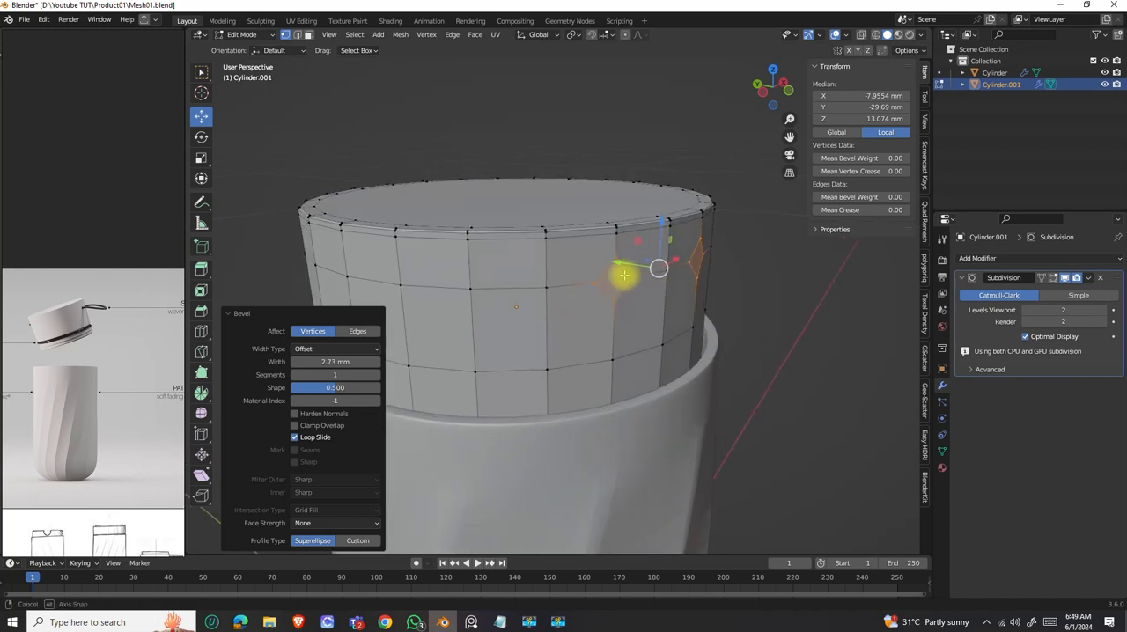
{"action": "middle_click_drag", "start_coordinate": [622, 272], "coordinate": [613, 272]}
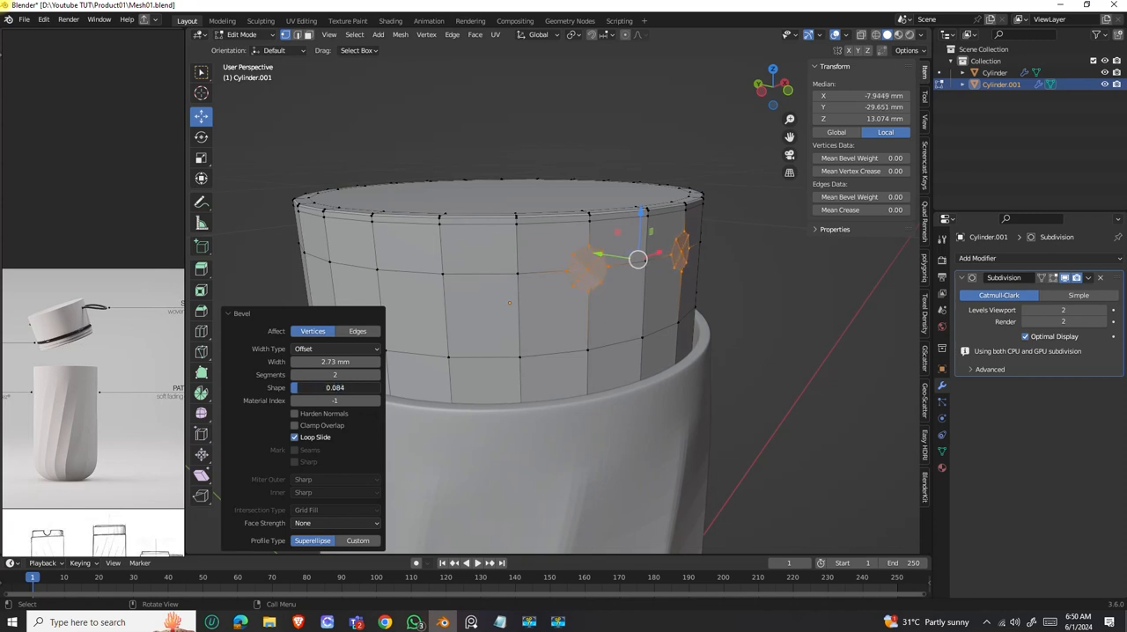
{"action": "mouse_move", "coordinate": [599, 324]}
{"action": "middle_mouse_down"}
{"action": "mouse_move", "coordinate": [585, 312]}
{"action": "mouse_move", "coordinate": [602, 319]}
{"action": "middle_mouse_up"}
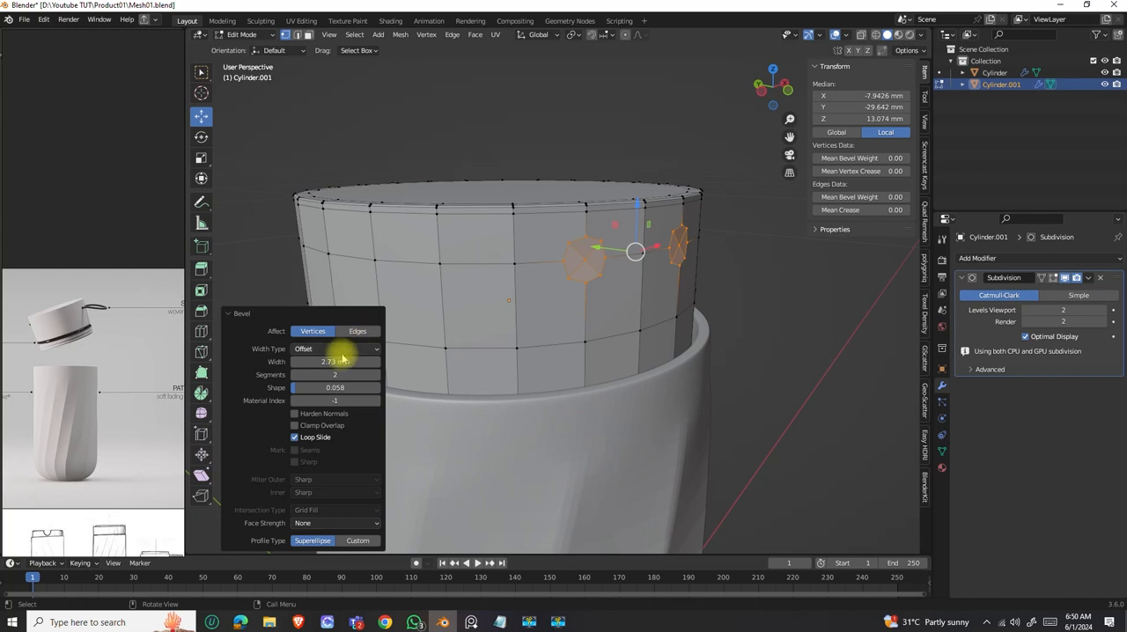
{"action": "left_click_drag", "start_coordinate": [333, 362], "coordinate": [361, 361]}
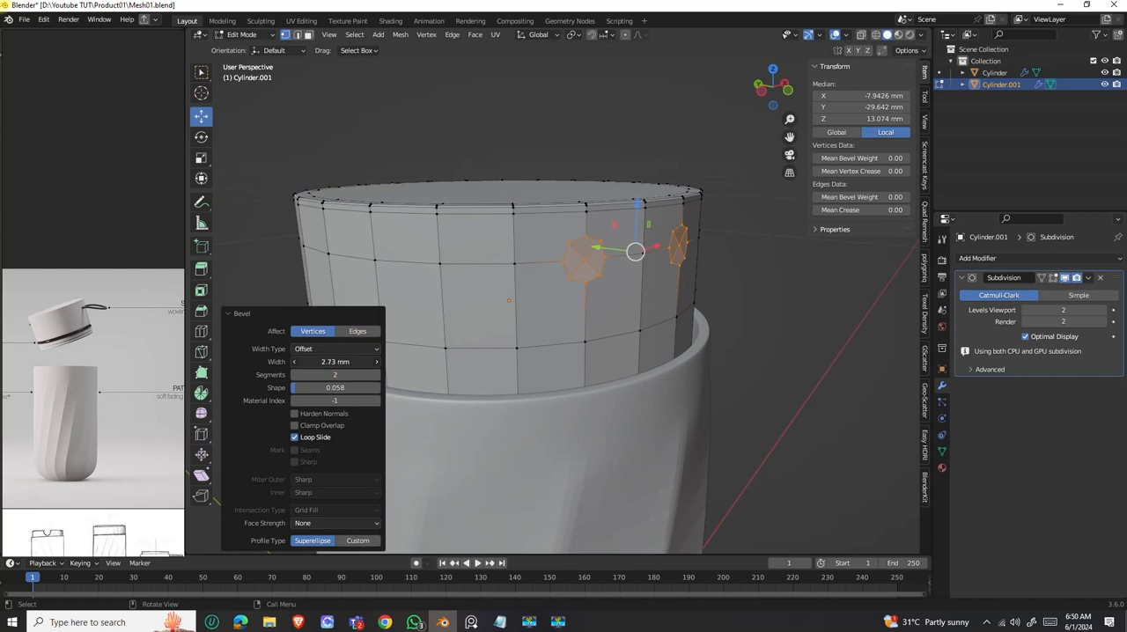
{"action": "left_click_drag", "start_coordinate": [334, 362], "coordinate": [360, 362]}
{"action": "left_click", "coordinate": [335, 362]}
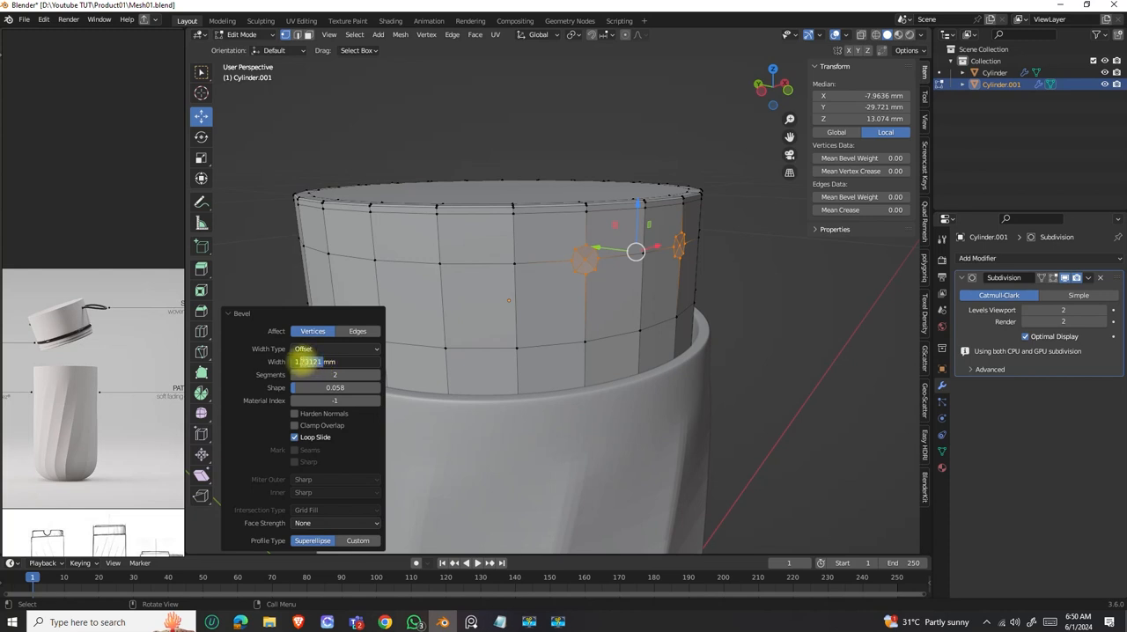
{"action": "middle_click_drag", "start_coordinate": [470, 285], "coordinate": [605, 283]}
Extrude the two octagonal patches about 1.79 mm inward along their normals and inset them by about 0.054 mm.
{"action": "scroll", "coordinate": [577, 276], "scroll_direction": "up", "scroll_amount": 4}
{"action": "key", "text": "alt+e"}
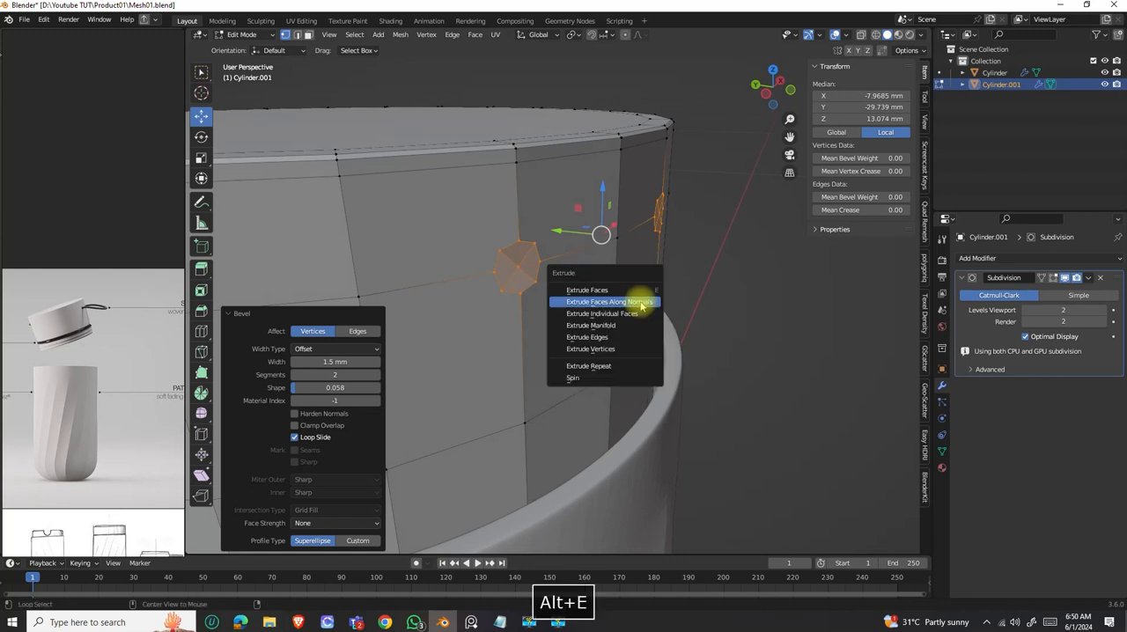
{"action": "left_click", "coordinate": [642, 305]}
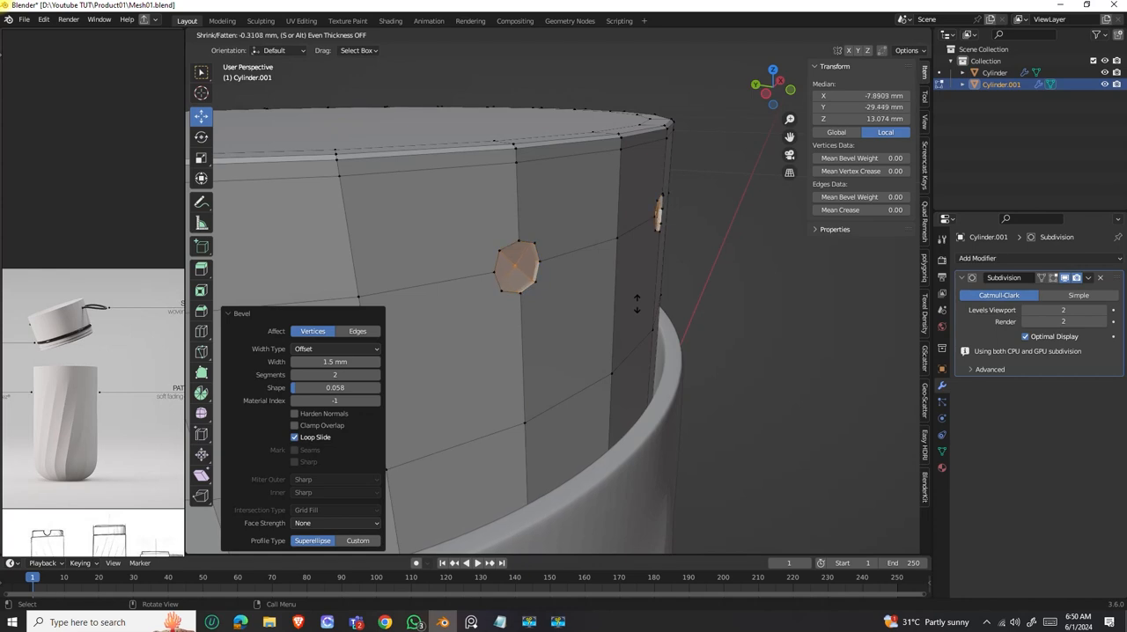
{"action": "left_click", "coordinate": [638, 313]}
{"action": "middle_click_drag", "start_coordinate": [639, 317], "coordinate": [600, 296]}
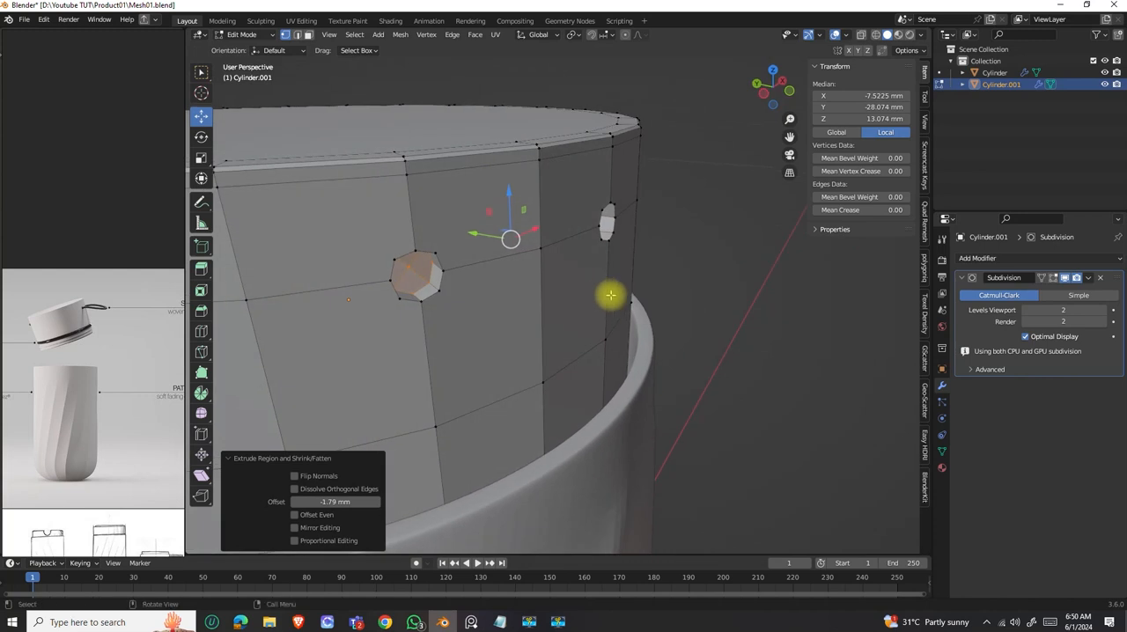
{"action": "key", "text": "i"}
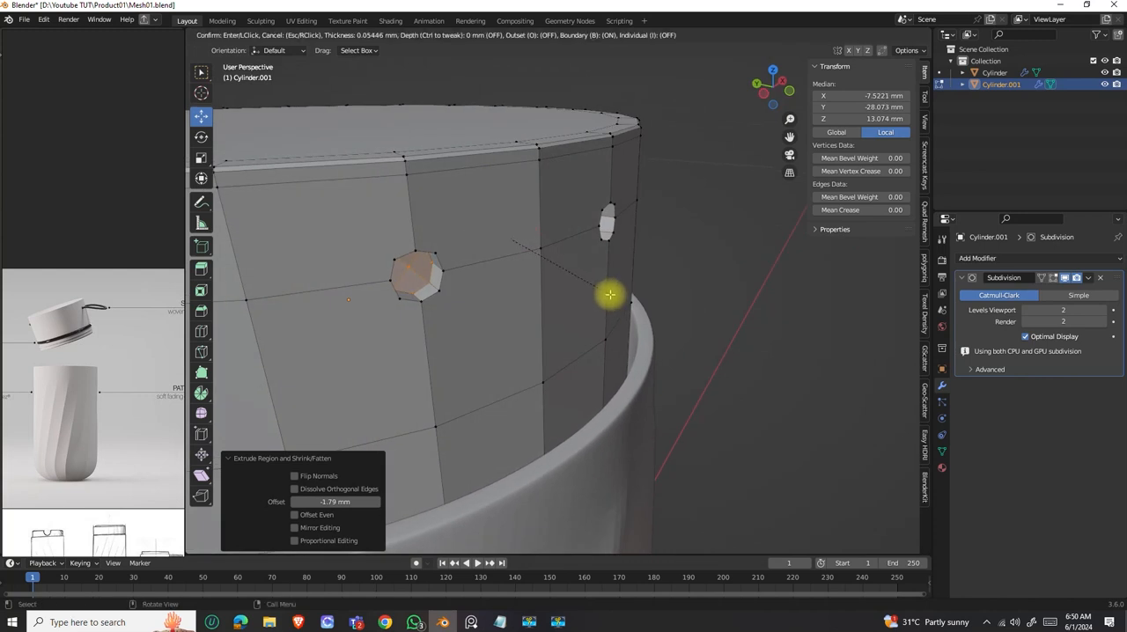
{"action": "left_click", "coordinate": [610, 295]}
In top view, extrude the recessed octagonal faces about 9.47 mm outward along their normals to form two strap prongs.
{"action": "scroll", "coordinate": [577, 301], "scroll_direction": "down", "scroll_amount": 4}
{"action": "middle_click_drag", "start_coordinate": [574, 302], "coordinate": [547, 288]}
{"action": "scroll", "coordinate": [567, 267], "scroll_direction": "up", "scroll_amount": 3}
{"action": "scroll", "coordinate": [557, 289], "scroll_direction": "down", "scroll_amount": 2}
{"action": "scroll", "coordinate": [555, 287], "scroll_direction": "down", "scroll_amount": 2}
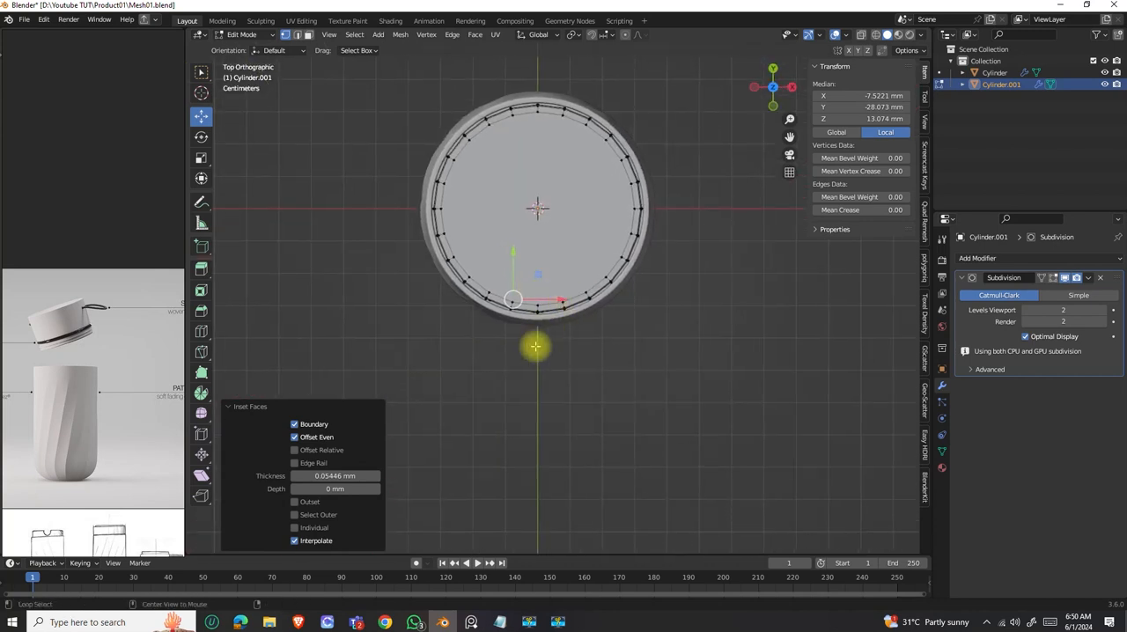
{"action": "key", "text": "alt+e"}
{"action": "left_click", "coordinate": [548, 347]}
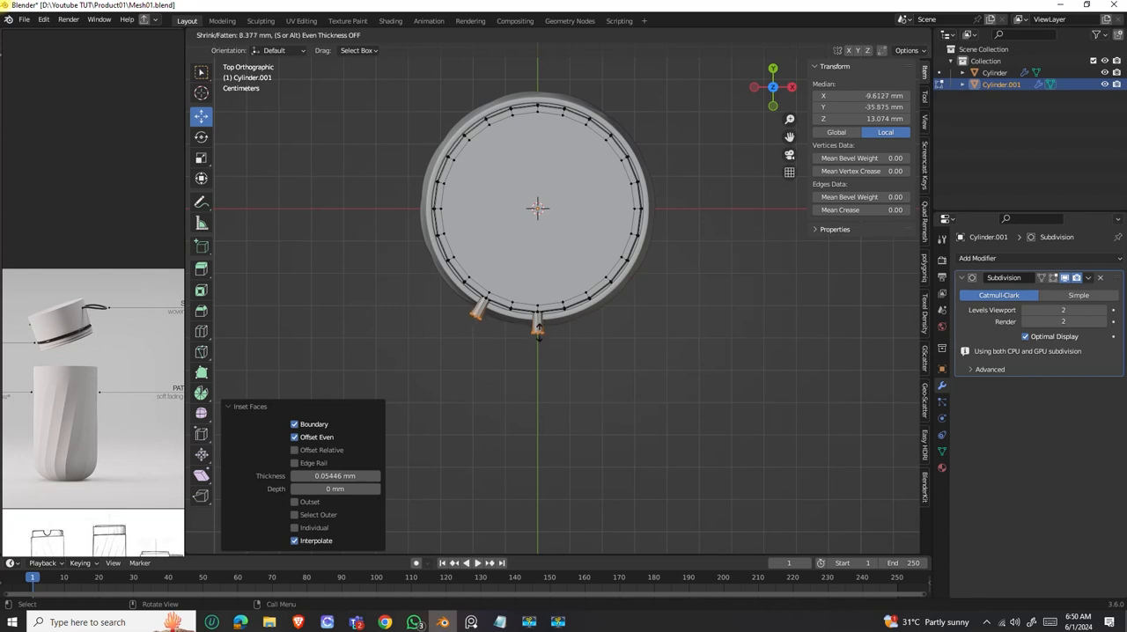
{"action": "left_click", "coordinate": [538, 329]}
Try to scale the end faces of the two prongs taller along Z by about 1.44.
{"action": "middle_click_drag", "start_coordinate": [516, 385], "coordinate": [450, 258]}
{"action": "scroll", "coordinate": [511, 276], "scroll_direction": "up", "scroll_amount": 4}
{"action": "scroll", "coordinate": [447, 244], "scroll_direction": "up", "scroll_amount": 3}
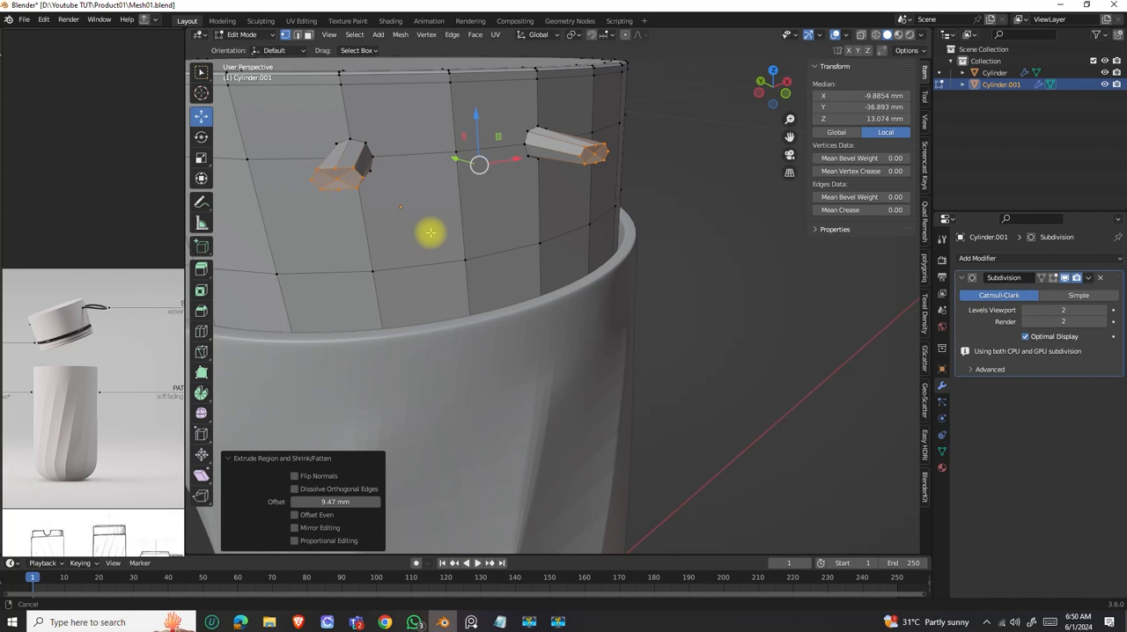
{"action": "scroll", "coordinate": [436, 236], "scroll_direction": "up", "scroll_amount": 2}
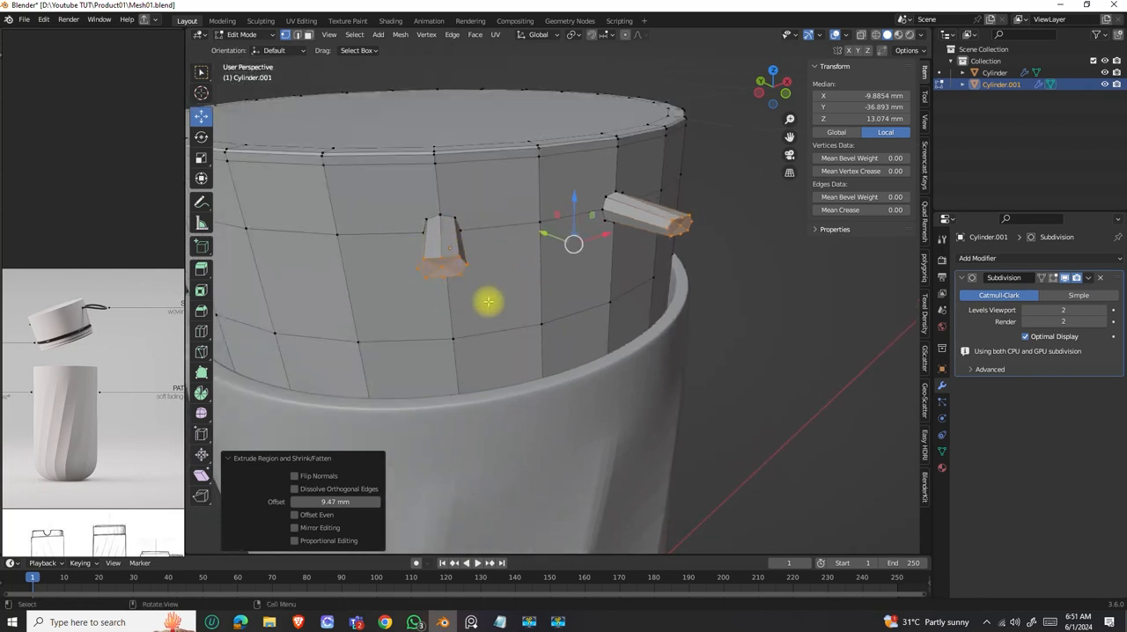
{"action": "middle_click_drag", "start_coordinate": [488, 305], "coordinate": [489, 296]}
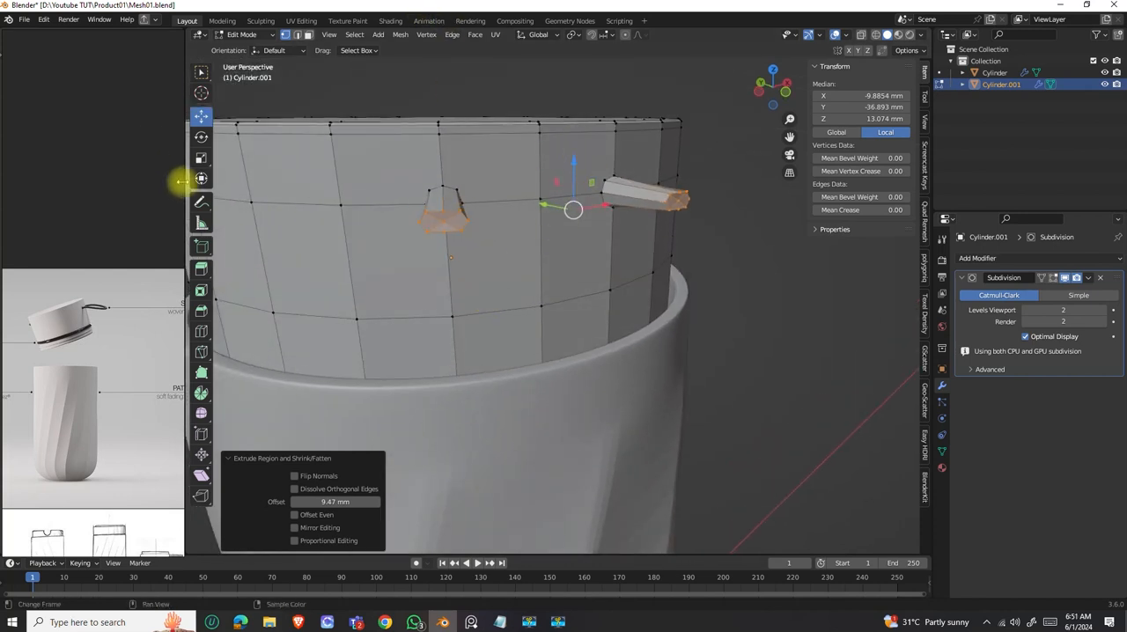
{"action": "left_click", "coordinate": [202, 157]}
{"action": "left_click_drag", "start_coordinate": [574, 168], "coordinate": [574, 137]}
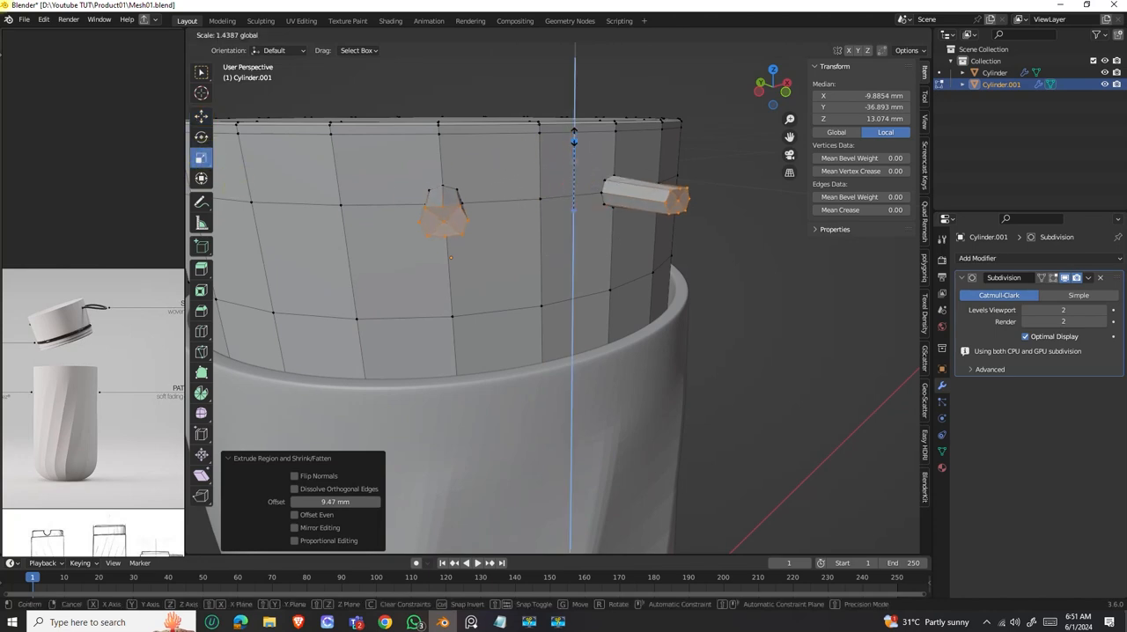
{"action": "key", "text": "ctrl+z"}
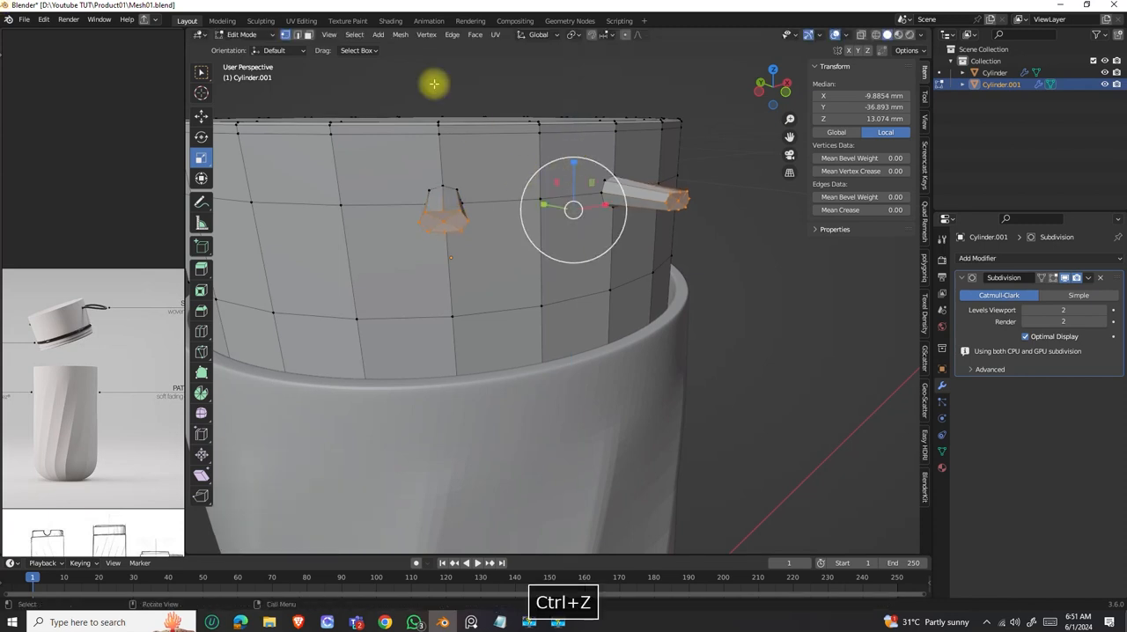
Set the transform pivot to Active Element and scale the two prong end faces taller along Z.
{"action": "left_click", "coordinate": [578, 35]}
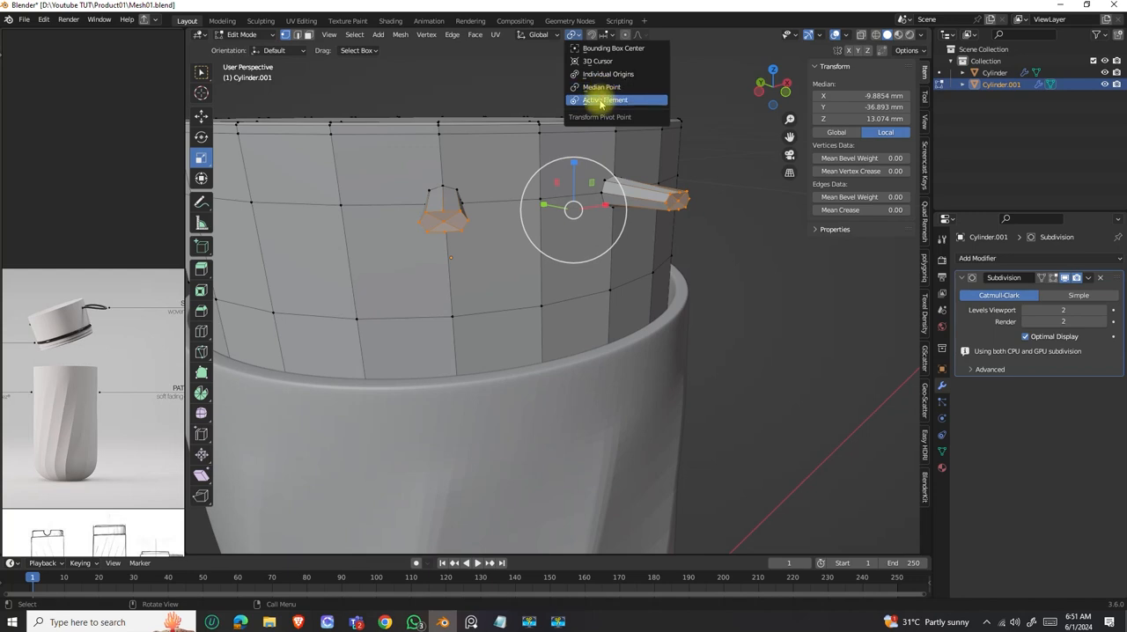
{"action": "left_click", "coordinate": [600, 101]}
{"action": "left_click_drag", "start_coordinate": [574, 164], "coordinate": [574, 140]}
Try to scale the prong end faces narrower along X, with both Active Element and Median Point as the pivot.
{"action": "left_click_drag", "start_coordinate": [606, 206], "coordinate": [578, 200]}
{"action": "key", "text": "ctrl+z"}
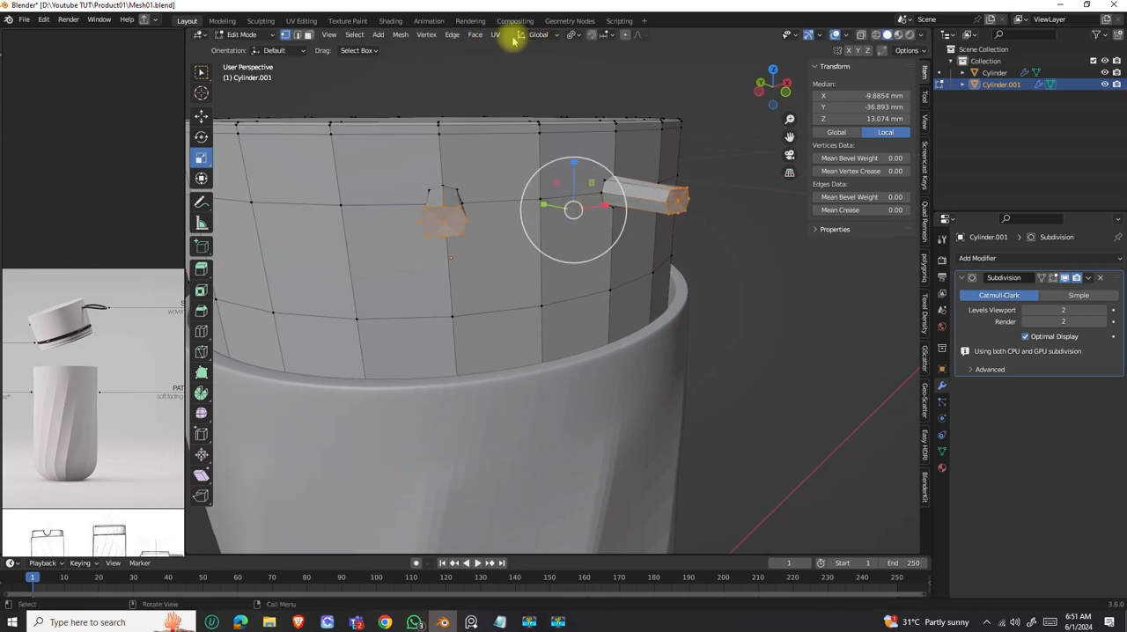
{"action": "left_click", "coordinate": [573, 35]}
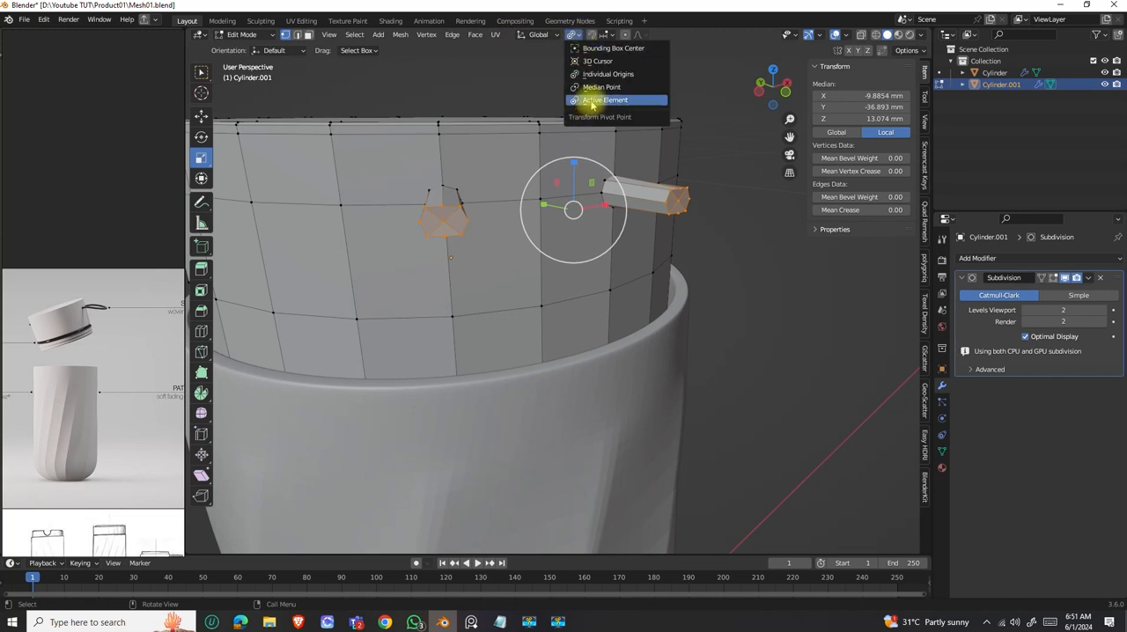
{"action": "left_click", "coordinate": [596, 88]}
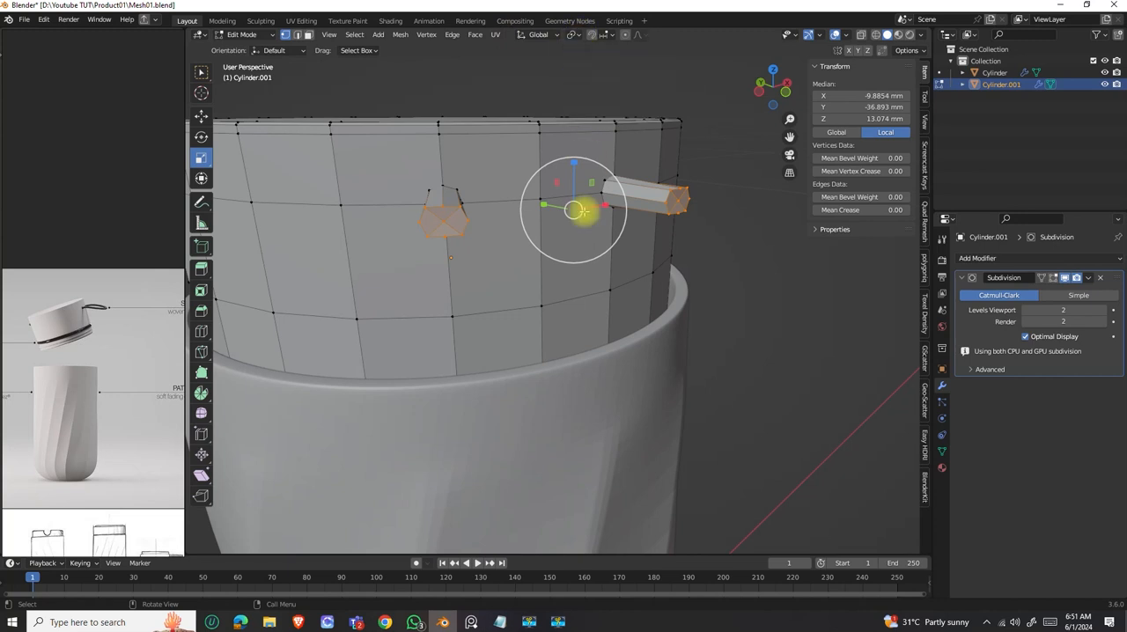
{"action": "left_click_drag", "start_coordinate": [599, 206], "coordinate": [584, 196]}
{"action": "key", "text": "ctrl+z"}
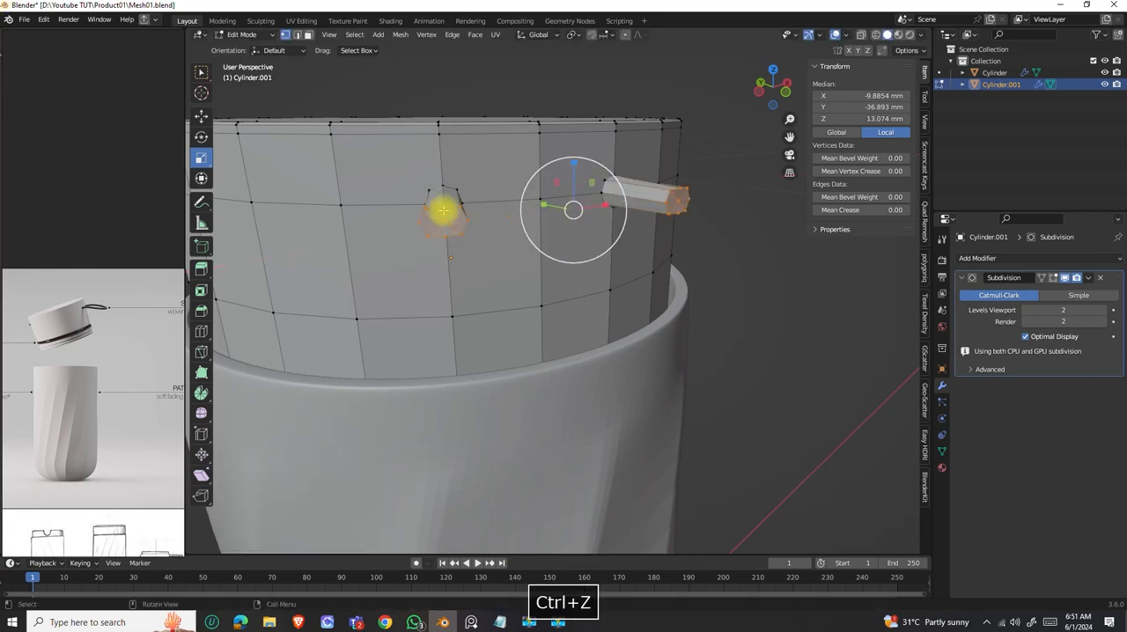
Set the transform pivot to Individual Origins and scale the two prong end faces along Z by 1.050.
{"action": "left_click", "coordinate": [576, 35]}
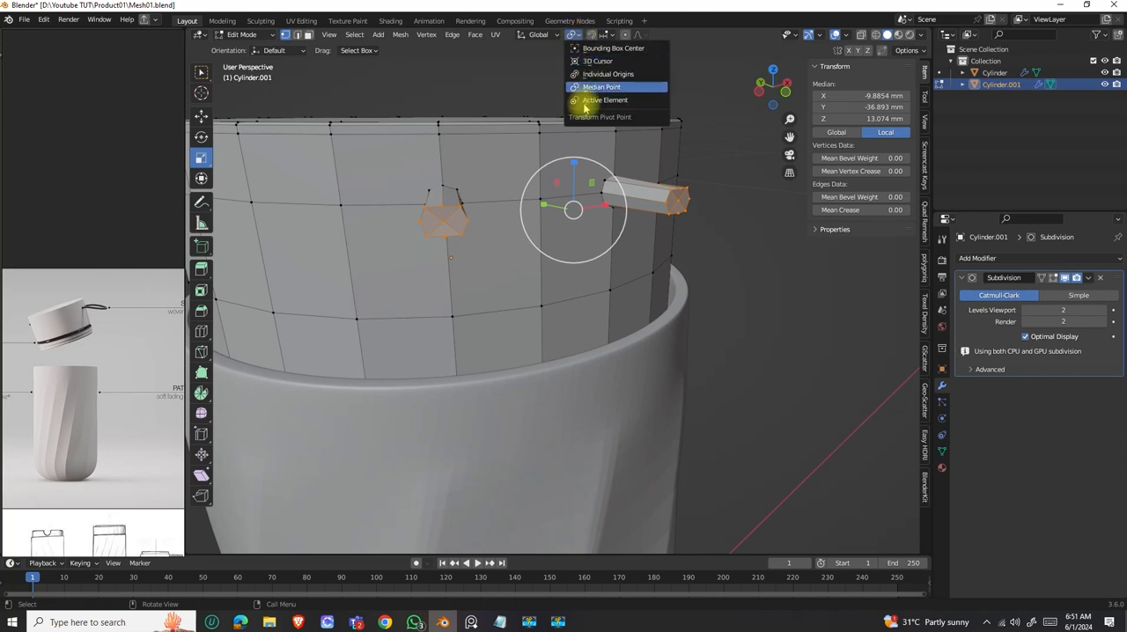
{"action": "left_click", "coordinate": [601, 76]}
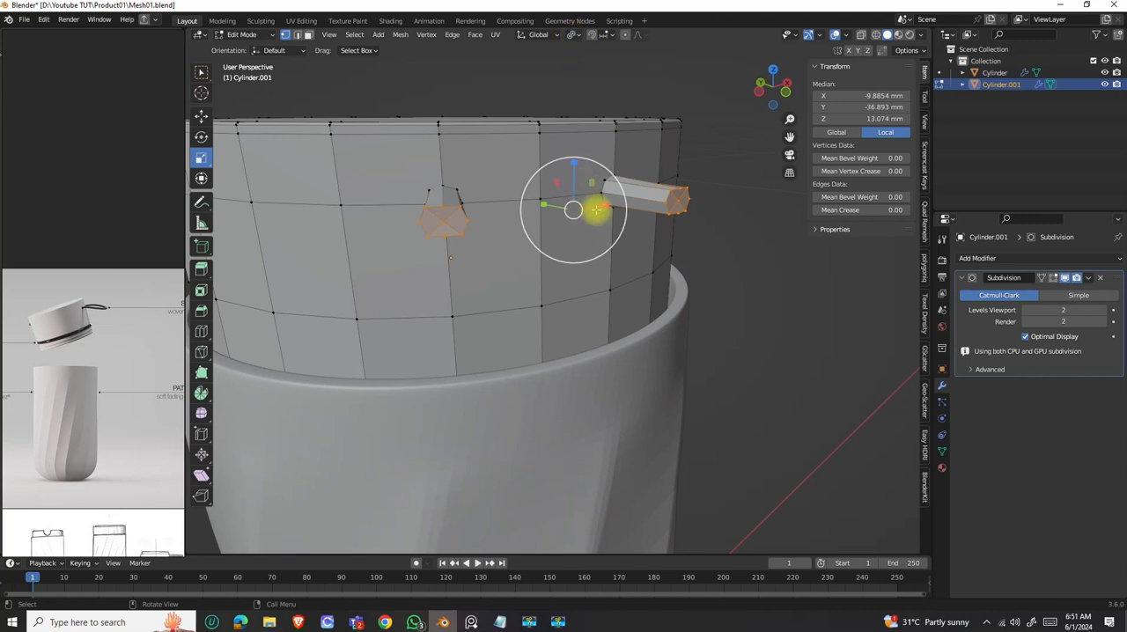
{"action": "left_click_drag", "start_coordinate": [596, 203], "coordinate": [589, 207]}
{"action": "left_click_drag", "start_coordinate": [573, 163], "coordinate": [573, 161]}
{"action": "mouse_move", "coordinate": [507, 225]}
{"action": "middle_mouse_down"}
{"action": "mouse_move", "coordinate": [496, 260]}
{"action": "mouse_move", "coordinate": [498, 220]}
{"action": "mouse_move", "coordinate": [514, 238]}
{"action": "mouse_move", "coordinate": [498, 282]}
{"action": "mouse_move", "coordinate": [524, 211]}
{"action": "middle_mouse_up"}
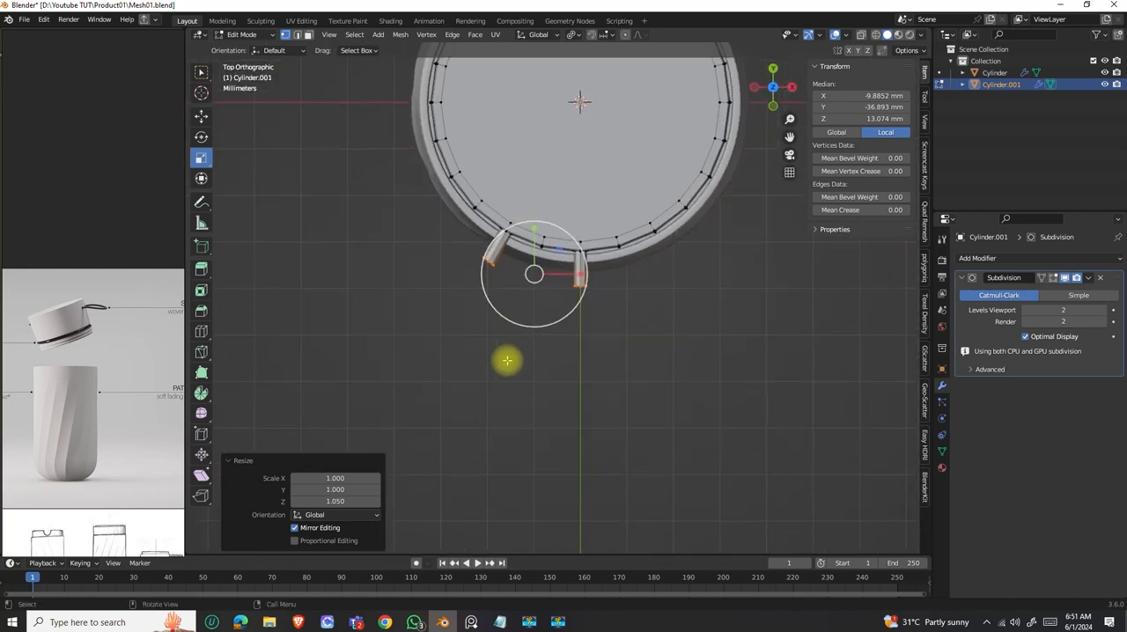
{"action": "middle_click_drag", "start_coordinate": [516, 297], "coordinate": [302, 337]}
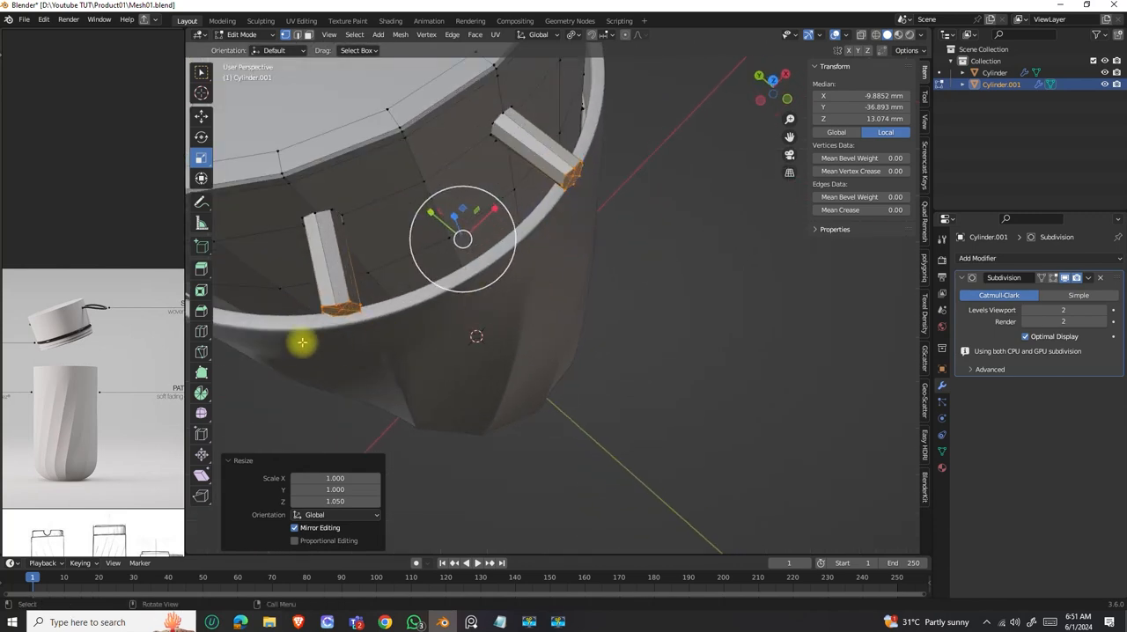
In face select mode, select only the end faces of the prong on the Y axis and view it from the top.
{"action": "left_click", "coordinate": [308, 35]}
{"action": "middle_click_drag", "start_coordinate": [548, 184], "coordinate": [581, 179]}
{"action": "key", "text": "b"}
{"action": "left_click_drag", "start_coordinate": [550, 161], "coordinate": [541, 143]}
{"action": "scroll", "coordinate": [546, 195], "scroll_direction": "down", "scroll_amount": 2}
{"action": "middle_click_drag", "start_coordinate": [558, 204], "coordinate": [552, 213]}
{"action": "scroll", "coordinate": [551, 213], "scroll_direction": "up", "scroll_amount": 1}
{"action": "scroll", "coordinate": [551, 213], "scroll_direction": "up", "scroll_amount": 3}
{"action": "middle_click_drag", "start_coordinate": [543, 165], "coordinate": [537, 191]}
{"action": "left_click_drag", "start_coordinate": [566, 229], "coordinate": [465, 156]}
{"action": "middle_click_drag", "start_coordinate": [465, 156], "coordinate": [697, 101]}
{"action": "left_click", "coordinate": [767, 93]}
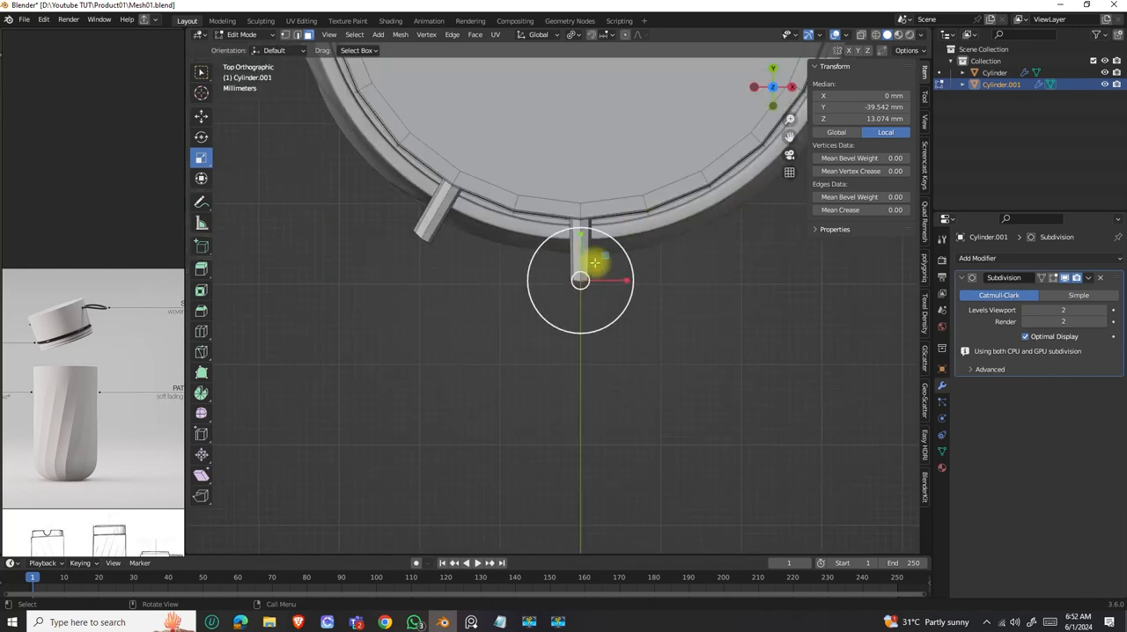
{"action": "right_click", "coordinate": [553, 342], "text": "ctrl"}
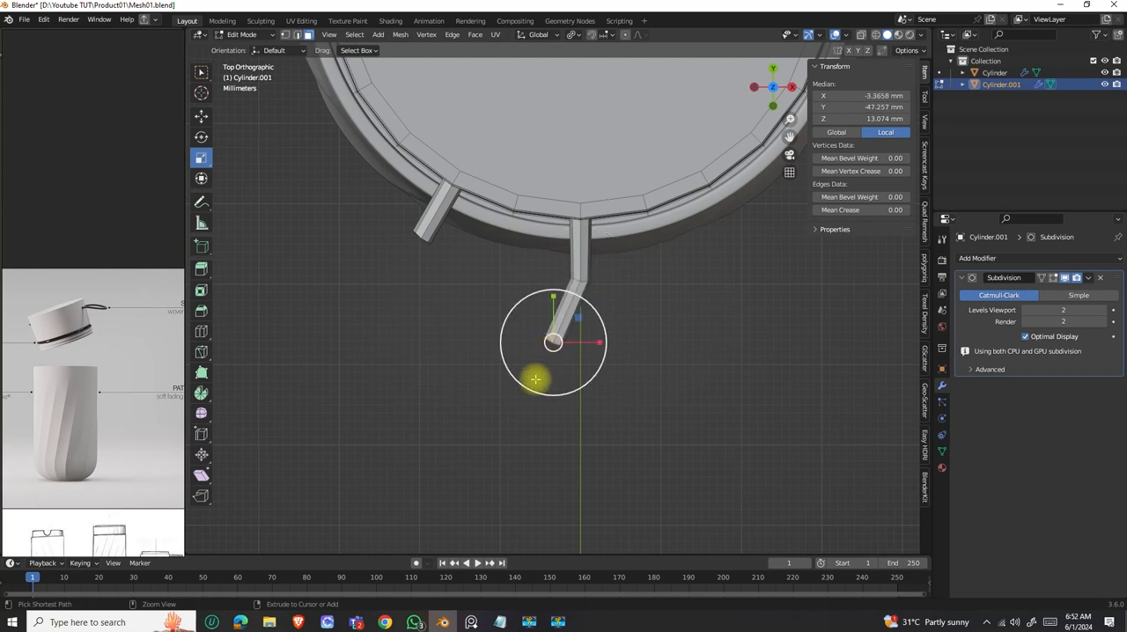
{"action": "key", "text": "ctrl+z"}
{"action": "key", "text": "ctrl+z"}
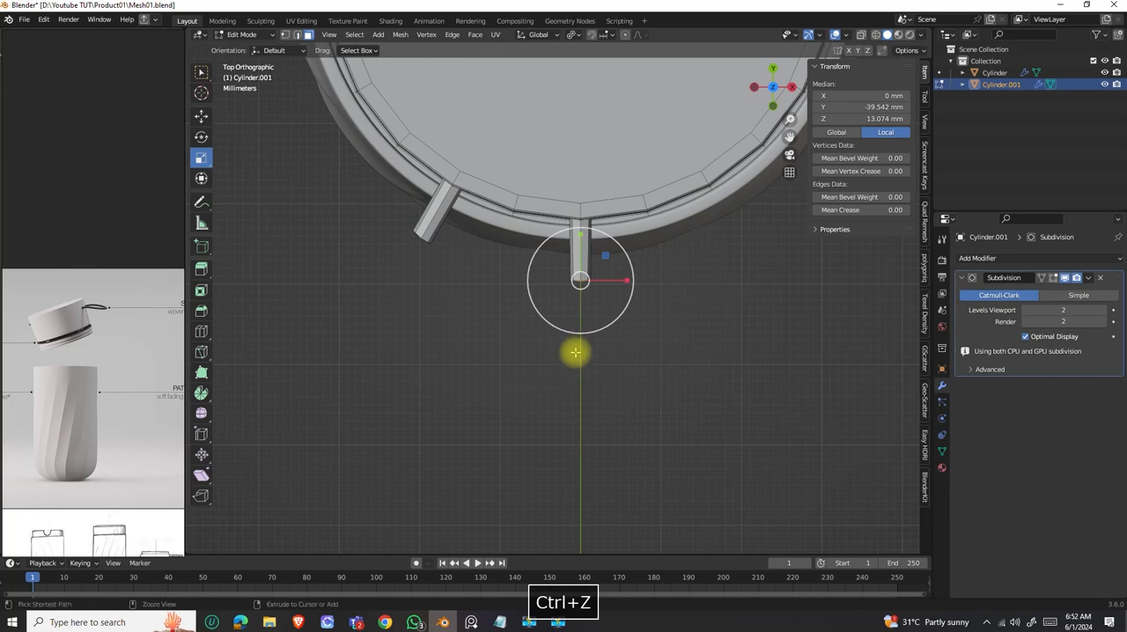
Extrude the Y-axis prong's end in three segments curving toward the other prong, ending near X -10.83 mm, Y -53.04 mm.
{"action": "right_click", "coordinate": [576, 348], "text": "ctrl"}
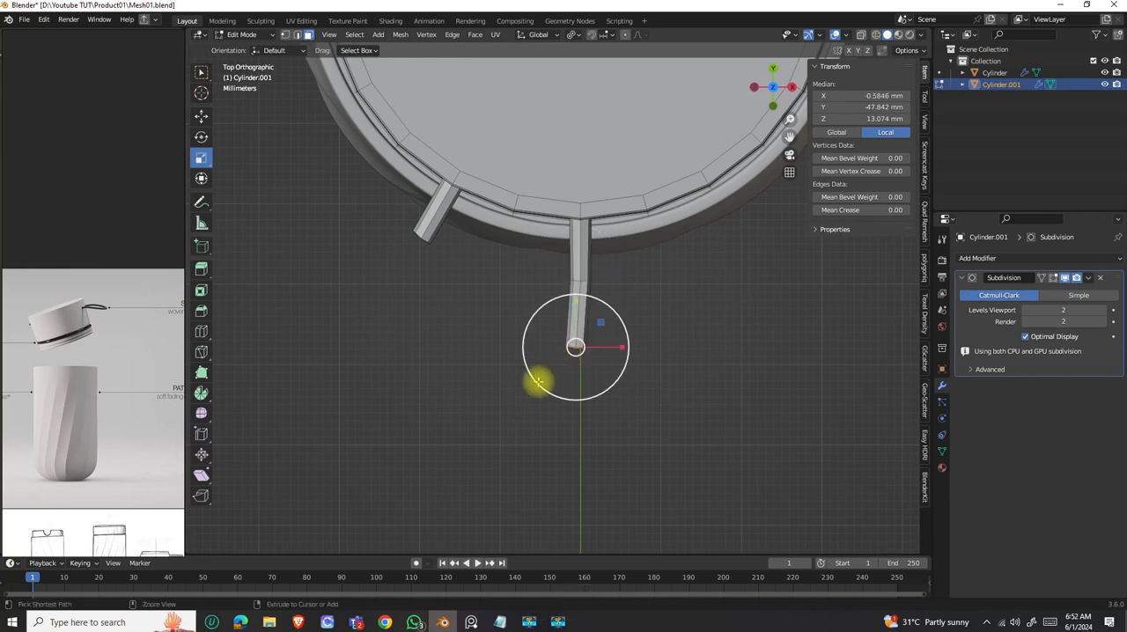
{"action": "right_click", "coordinate": [540, 379], "text": "ctrl"}
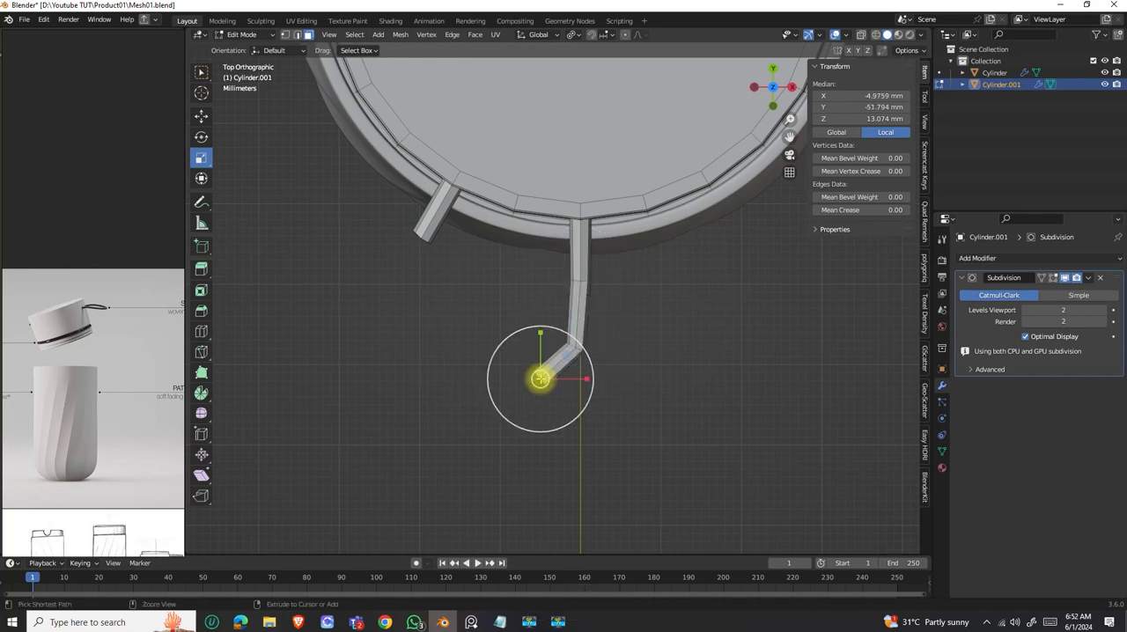
{"action": "right_click", "coordinate": [494, 389], "text": "ctrl"}
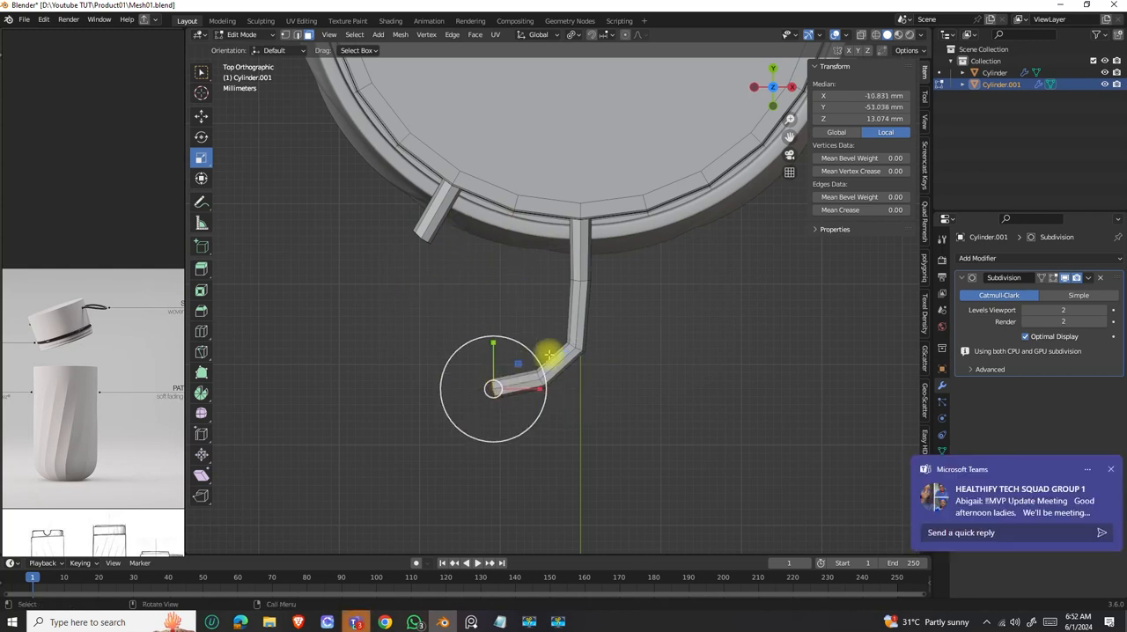
{"action": "middle_click_drag", "start_coordinate": [435, 259], "coordinate": [388, 129]}
{"action": "left_click", "coordinate": [393, 140]}
{"action": "left_click_drag", "start_coordinate": [465, 76], "coordinate": [479, 108]}
{"action": "key", "text": "ctrl+z"}
{"action": "key", "text": "ctrl+z"}
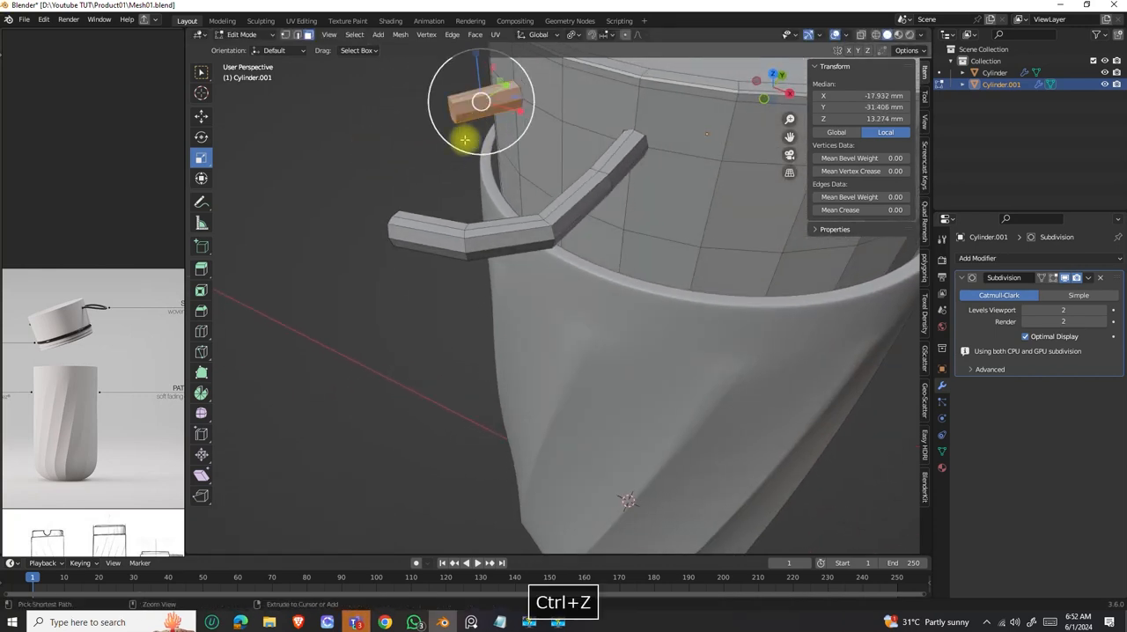
Select the angled prong's end faces with the Select Box tool and extrude them in three segments in top view.
{"action": "left_click", "coordinate": [201, 72]}
{"action": "left_click_drag", "start_coordinate": [494, 145], "coordinate": [472, 82]}
{"action": "middle_click_drag", "start_coordinate": [447, 144], "coordinate": [443, 244]}
{"action": "key", "text": "KP_7"}
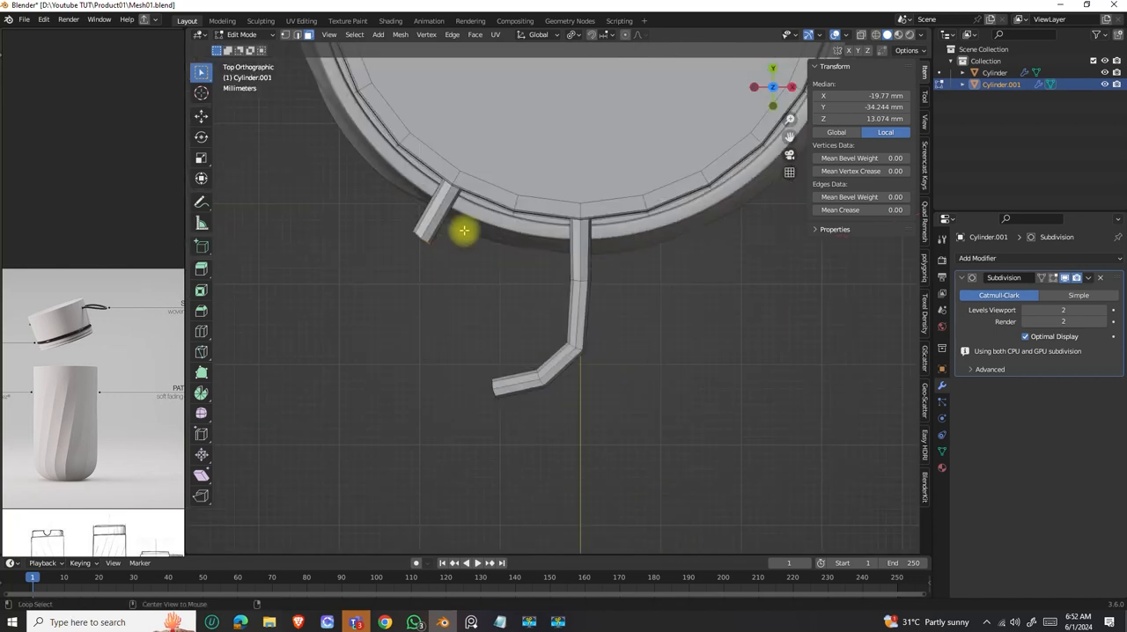
{"action": "scroll", "coordinate": [458, 247], "scroll_direction": "down", "scroll_amount": 3}
{"action": "scroll", "coordinate": [467, 287], "scroll_direction": "up", "scroll_amount": 1}
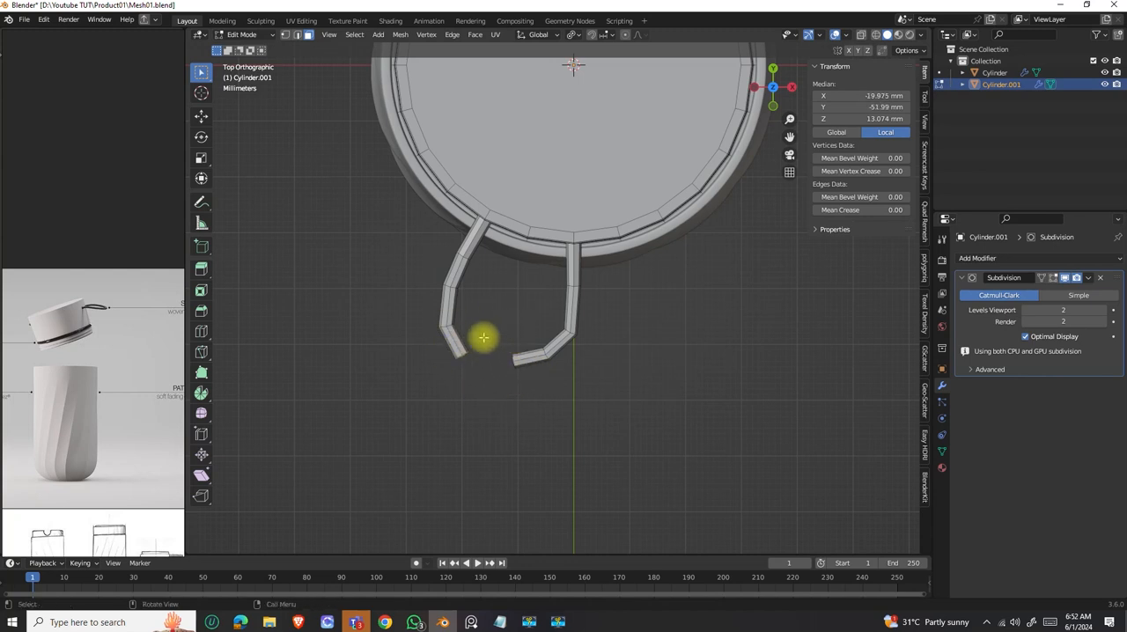
Undo the angled prong's last two extrusions and extrude two new segments curving inward, ending near X -18.27 mm, Y -51.77 mm.
{"action": "key", "text": "ctrl+z"}
{"action": "scroll", "coordinate": [491, 344], "scroll_direction": "up", "scroll_amount": 3}
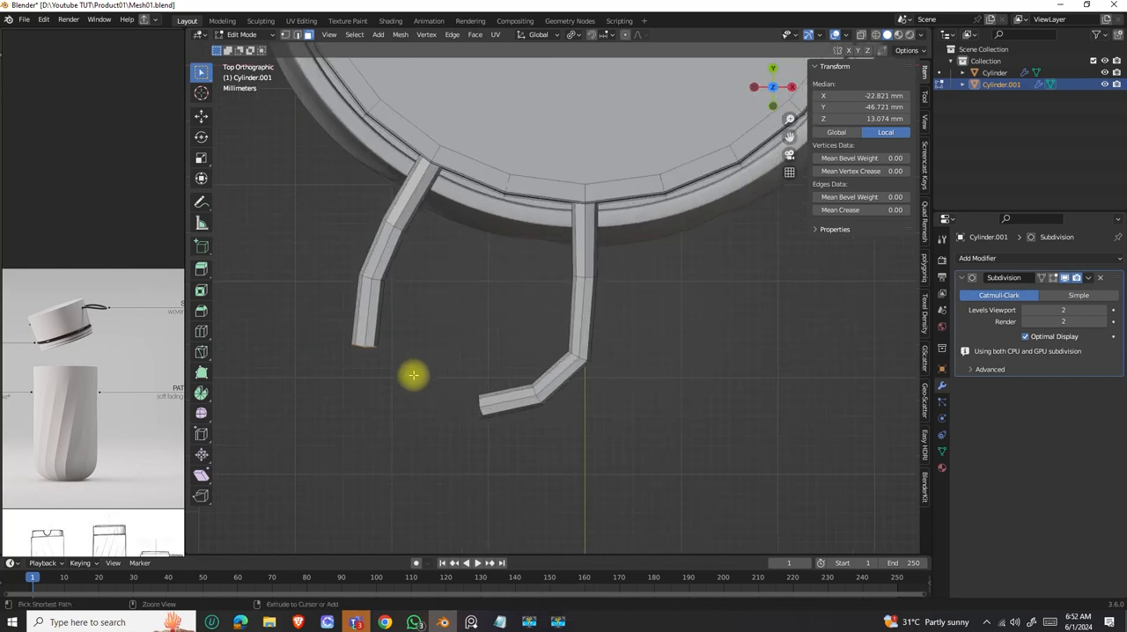
{"action": "key", "text": "ctrl+z"}
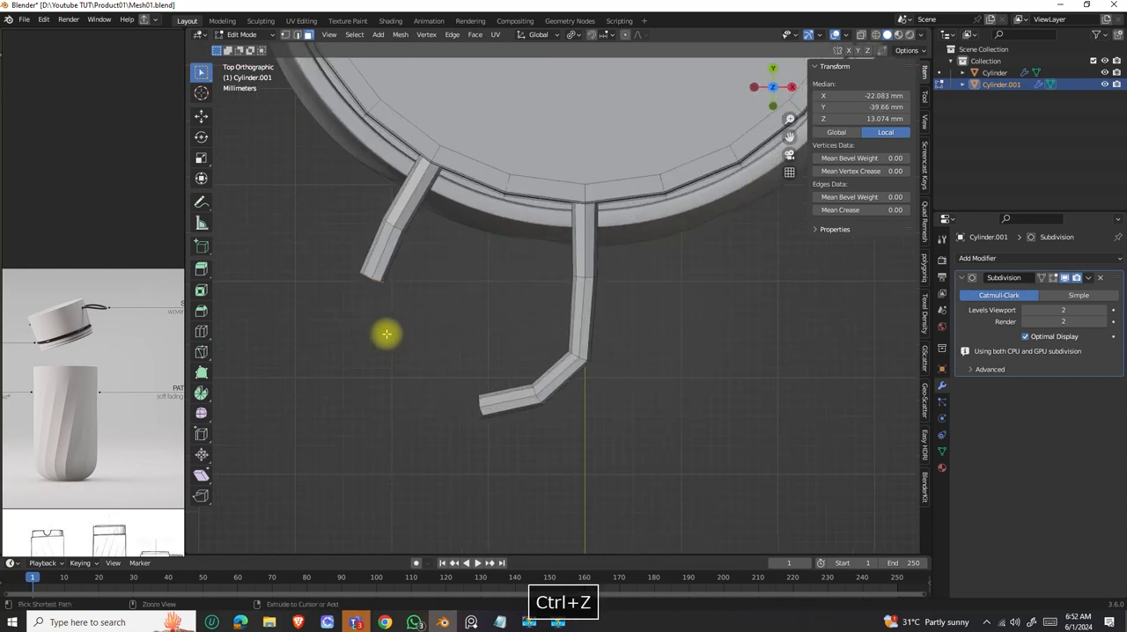
{"action": "right_click", "coordinate": [373, 336], "text": "ctrl"}
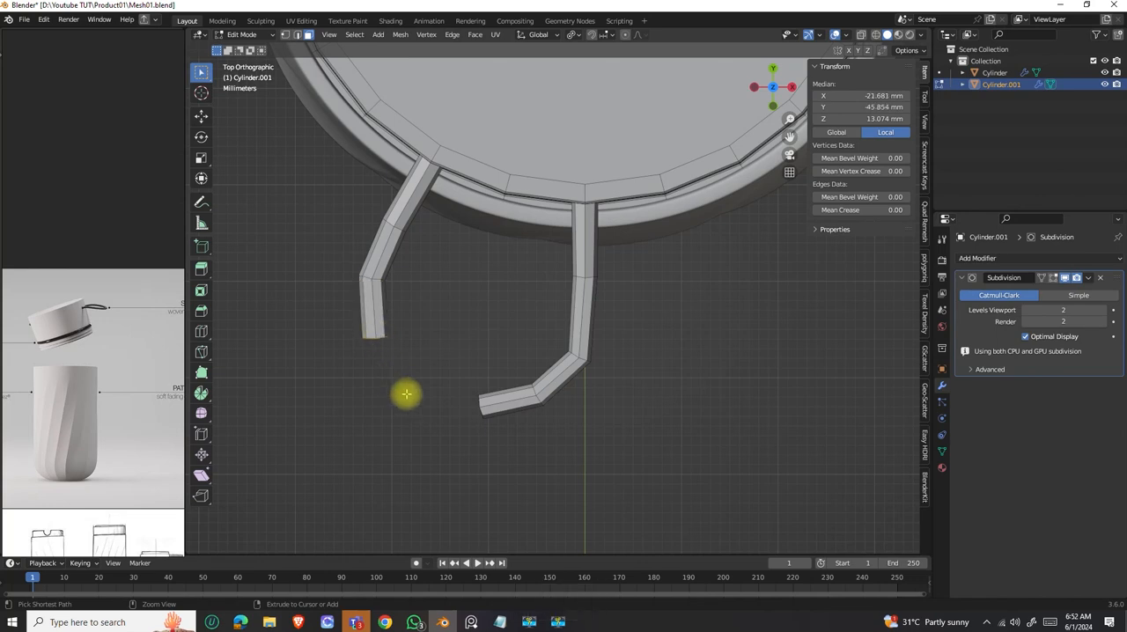
{"action": "right_click", "coordinate": [409, 392], "text": "ctrl"}
Select the end faces of both strap arms and join them with Bridge Faces, using 1 cut.
{"action": "middle_click_drag", "start_coordinate": [450, 377], "coordinate": [614, 284]}
{"action": "middle_click_drag", "start_coordinate": [648, 229], "coordinate": [608, 239]}
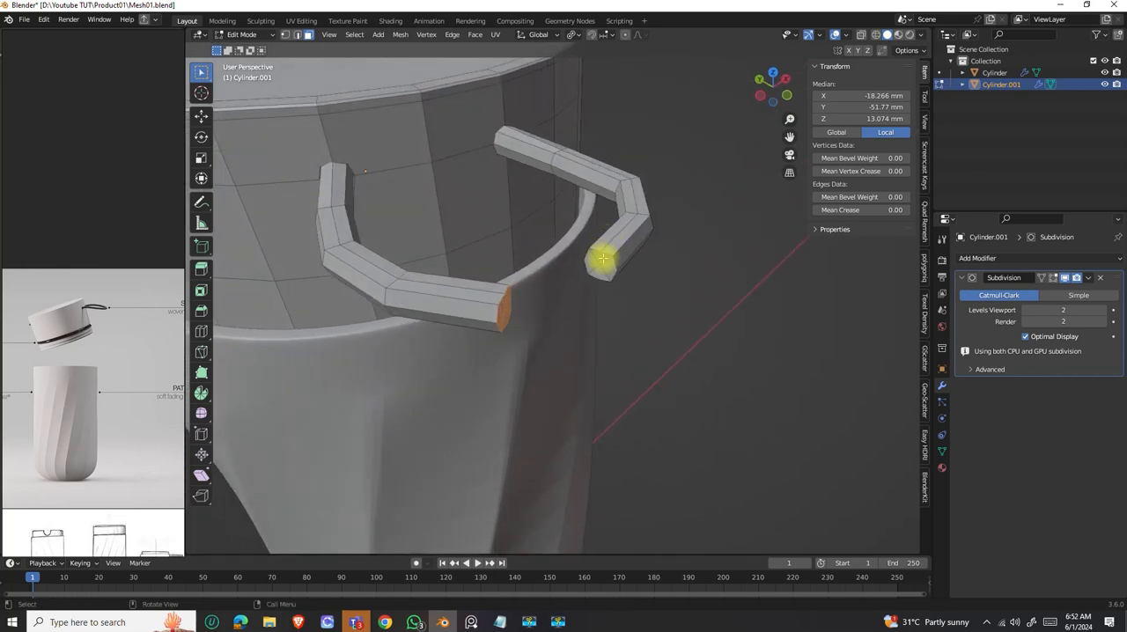
{"action": "scroll", "coordinate": [603, 258], "scroll_direction": "up", "scroll_amount": 4}
{"action": "left_click", "coordinate": [641, 231], "text": "shift"}
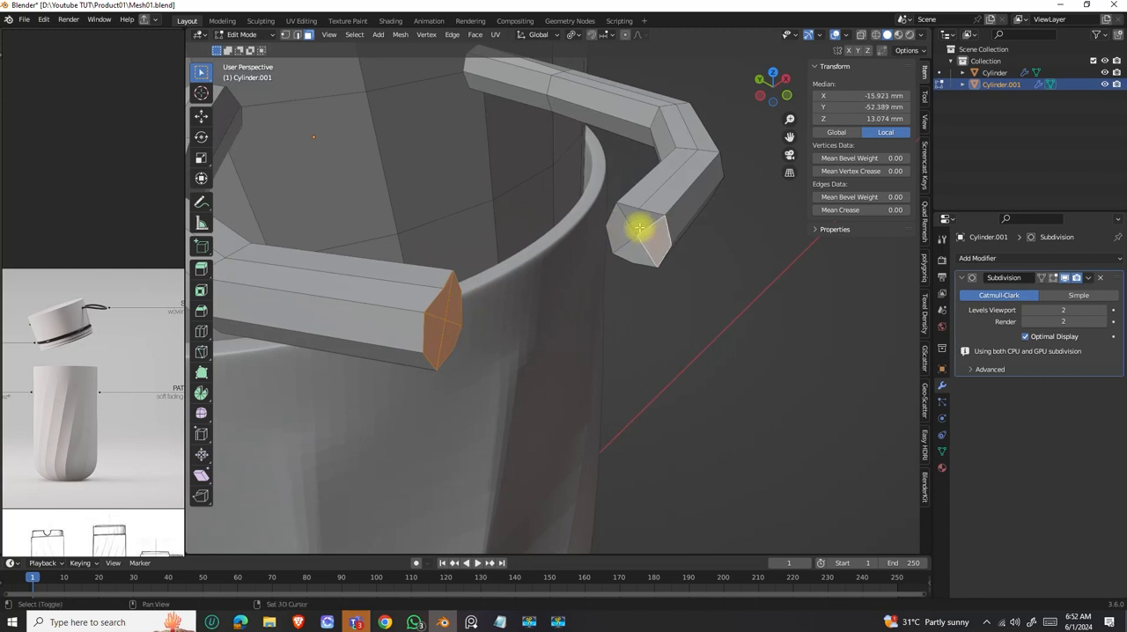
{"action": "middle_click_drag", "start_coordinate": [661, 266], "coordinate": [581, 273]}
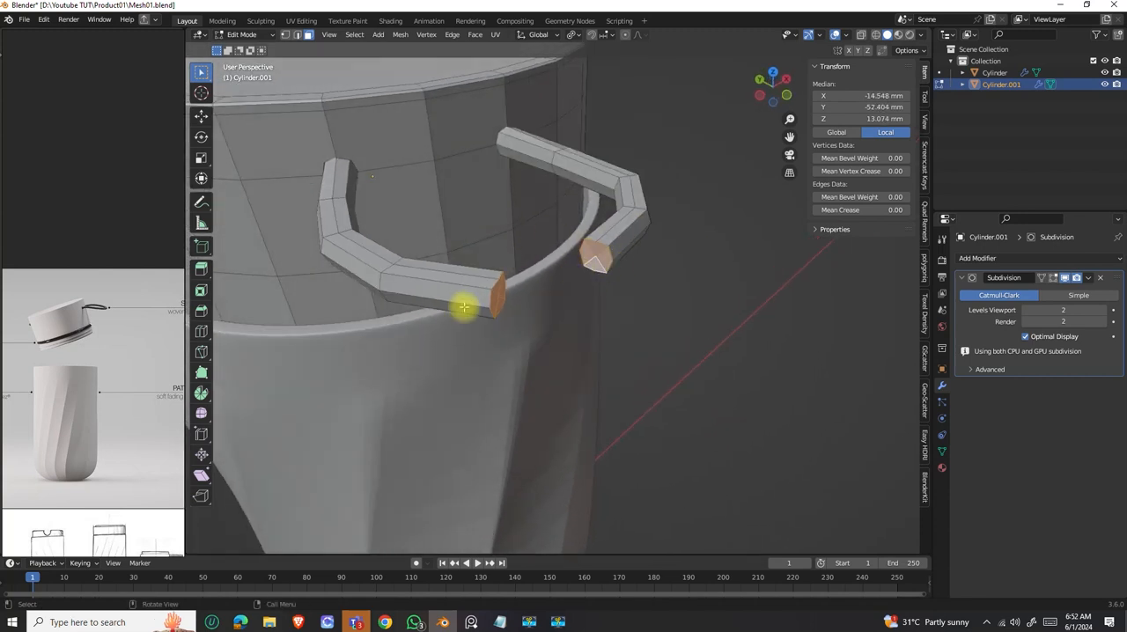
{"action": "right_click", "coordinate": [598, 257]}
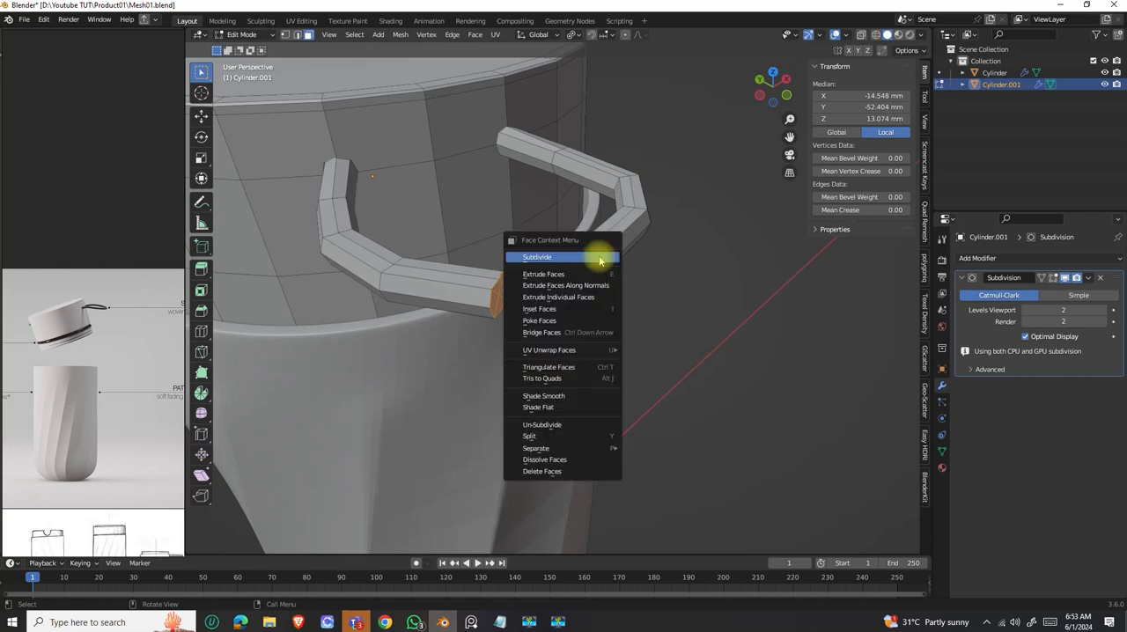
{"action": "left_click", "coordinate": [546, 333]}
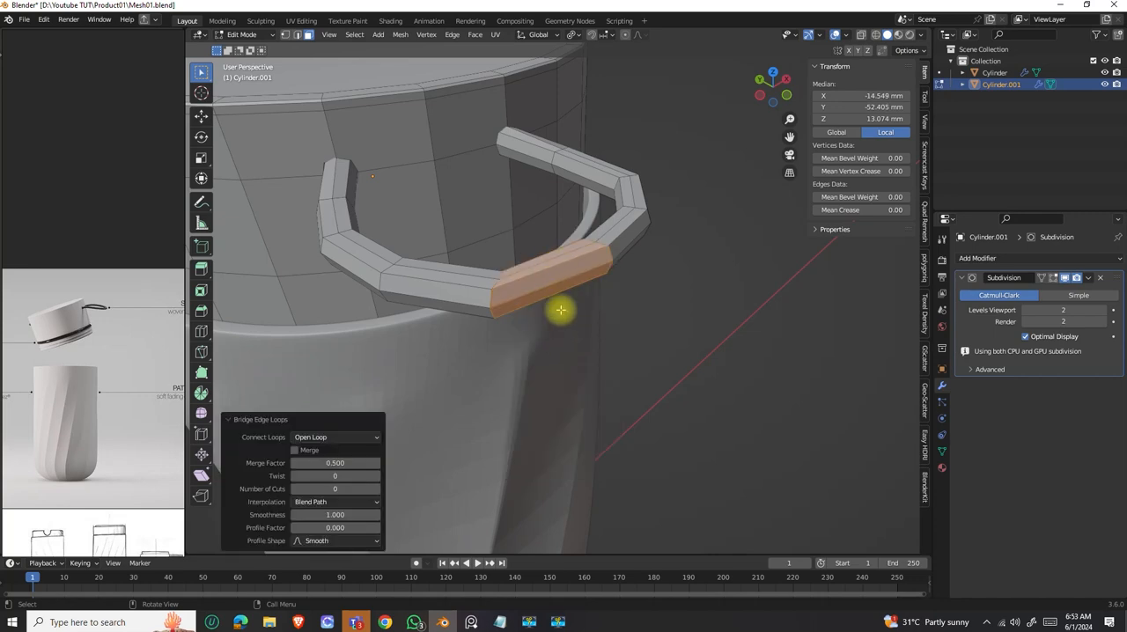
{"action": "middle_click_drag", "start_coordinate": [560, 310], "coordinate": [566, 345]}
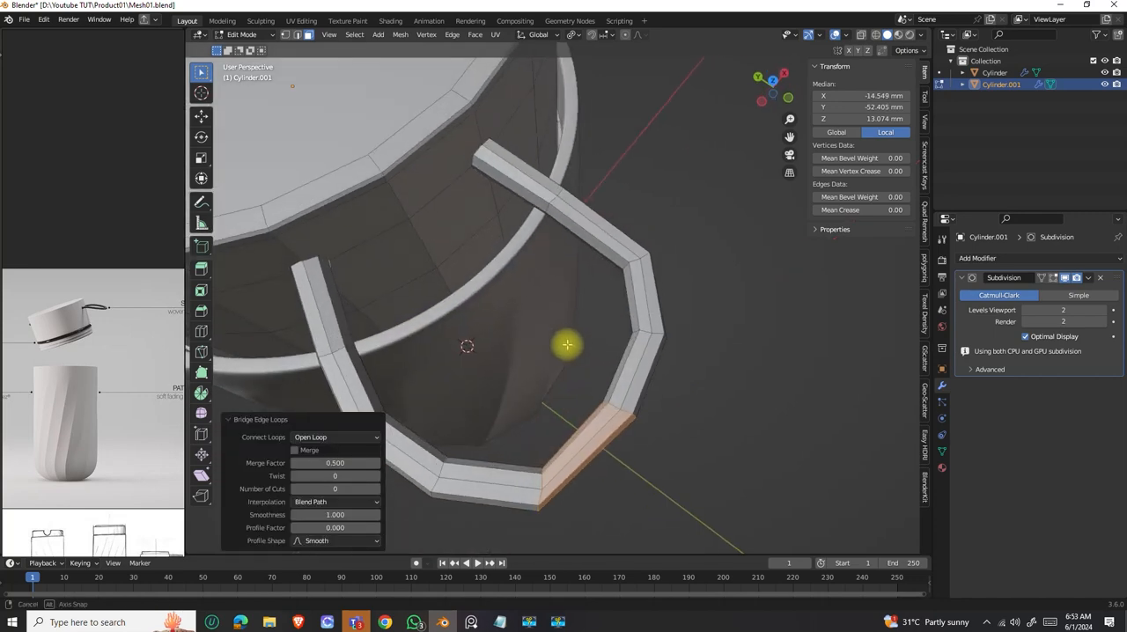
{"action": "left_click", "coordinate": [376, 491]}
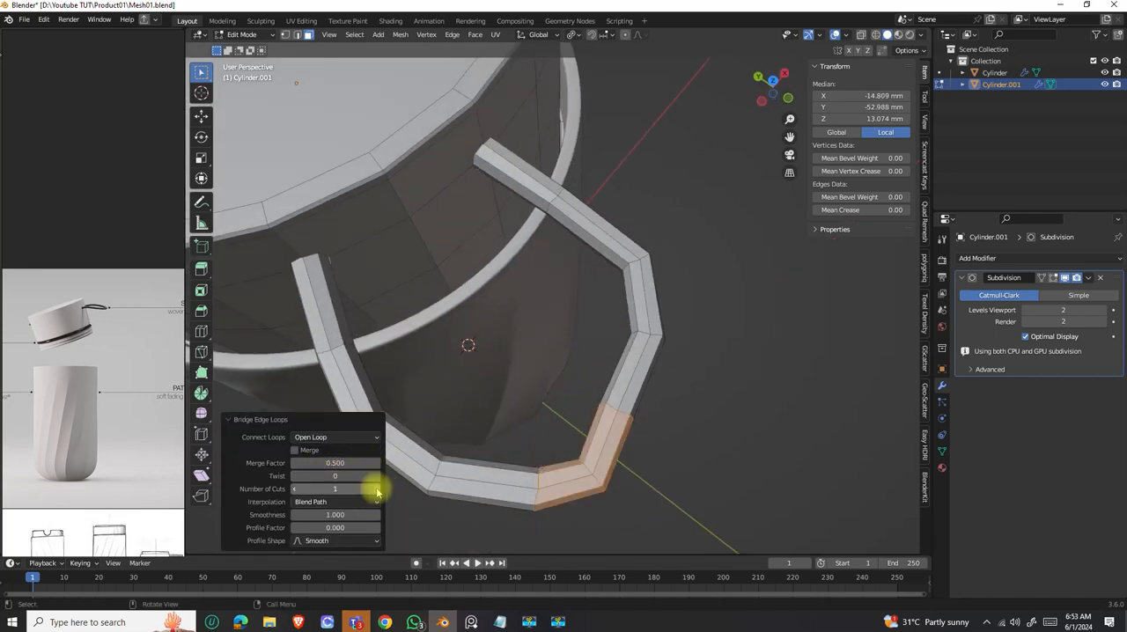
With X-ray and vertex select on, move the bridge's middle loop about 0.74 mm in X and -1.9 mm in Y in top view.
{"action": "middle_click_drag", "start_coordinate": [624, 433], "coordinate": [525, 325]}
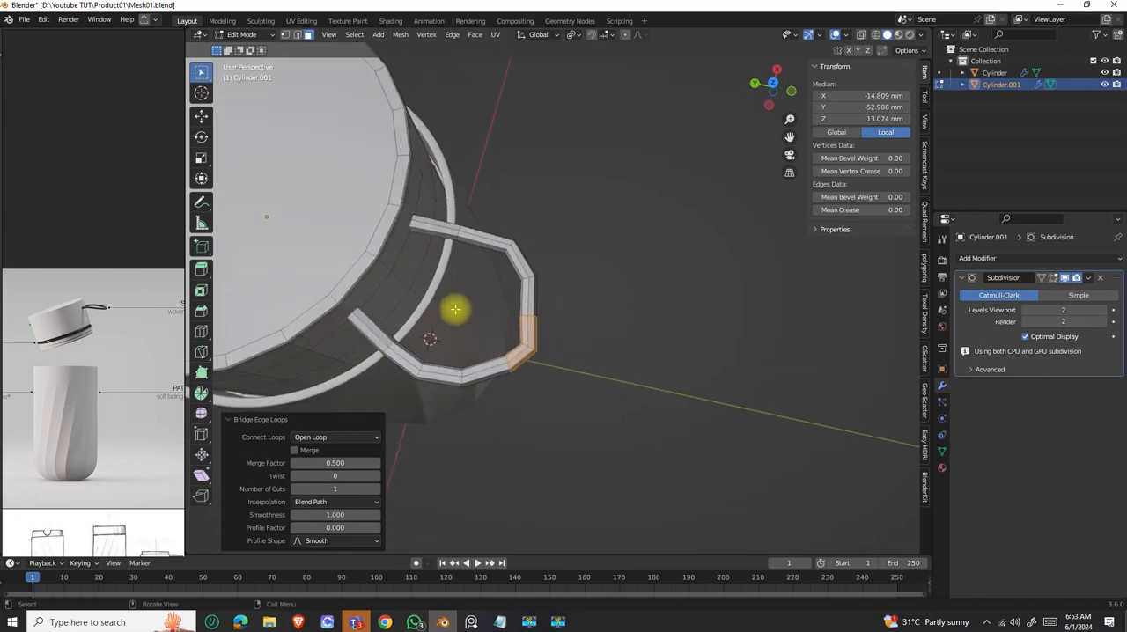
{"action": "left_click", "coordinate": [284, 34]}
{"action": "left_click", "coordinate": [835, 35]}
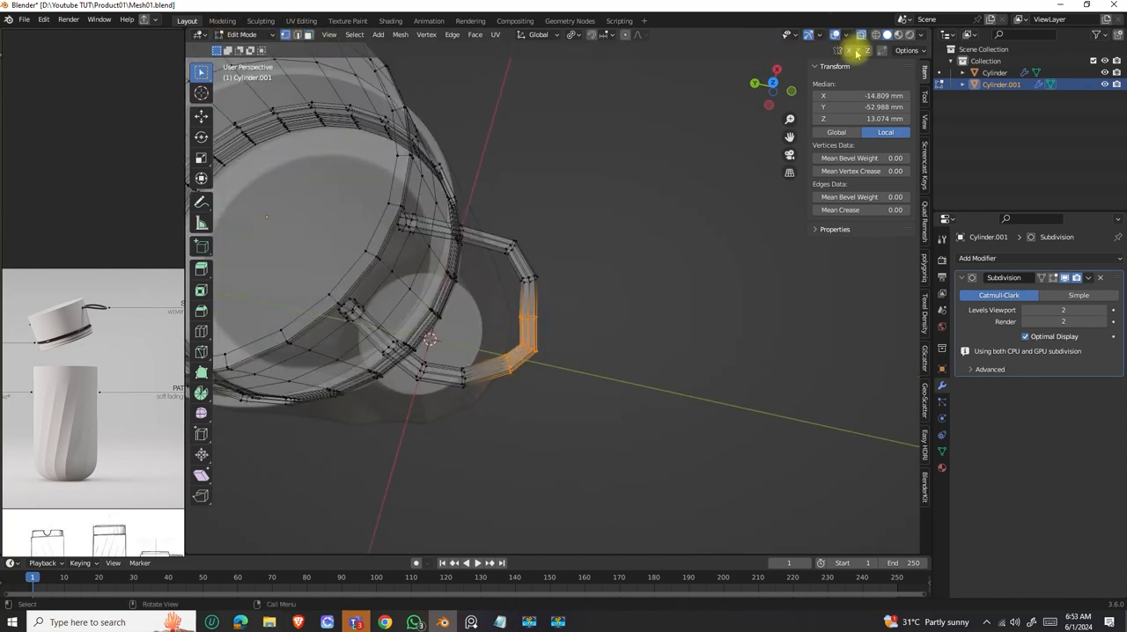
{"action": "left_click_drag", "start_coordinate": [488, 303], "coordinate": [578, 329]}
{"action": "middle_click_drag", "start_coordinate": [539, 309], "coordinate": [431, 326]}
{"action": "key", "text": "g"}
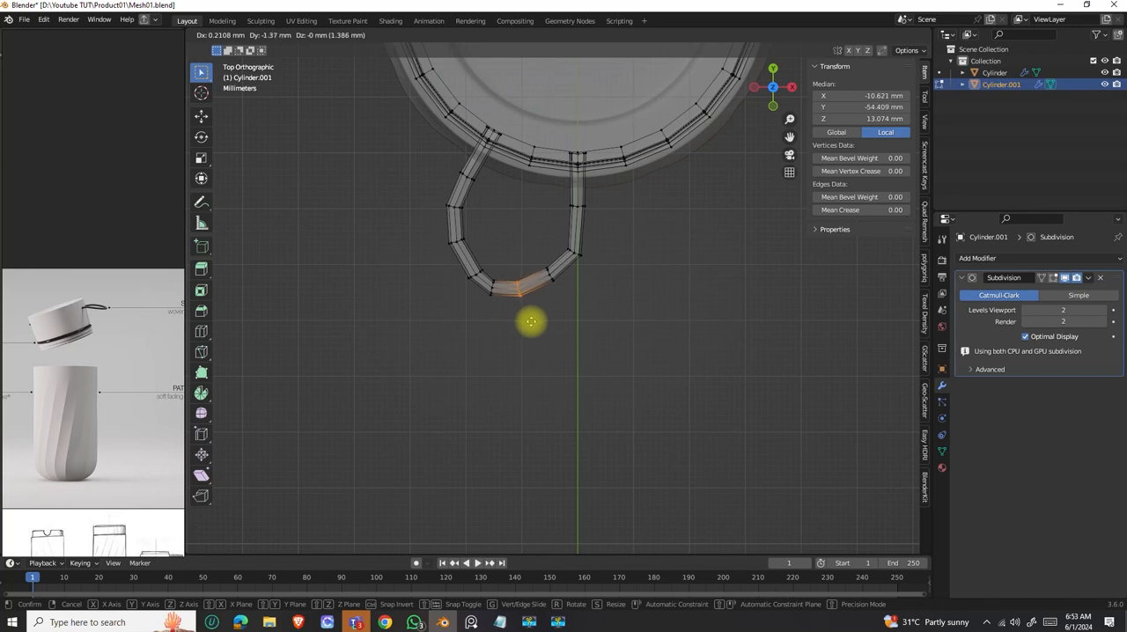
{"action": "left_click", "coordinate": [533, 325]}
Round the Y-axis arm's bend by moving its corner loop about 0.32, 1.16 mm and the following loop about 0.95, -1.16 mm in X and Y.
{"action": "mouse_move", "coordinate": [521, 284]}
{"action": "middle_mouse_down"}
{"action": "mouse_move", "coordinate": [679, 188]}
{"action": "mouse_move", "coordinate": [514, 297]}
{"action": "middle_mouse_up"}
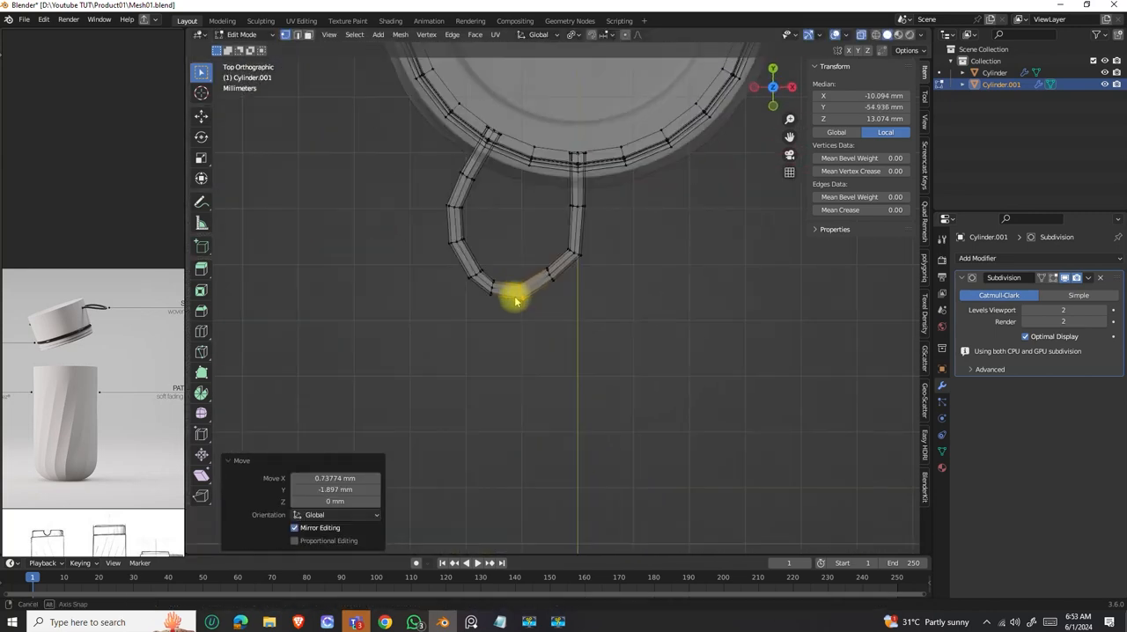
{"action": "left_click_drag", "start_coordinate": [596, 262], "coordinate": [564, 244]}
{"action": "key", "text": "g"}
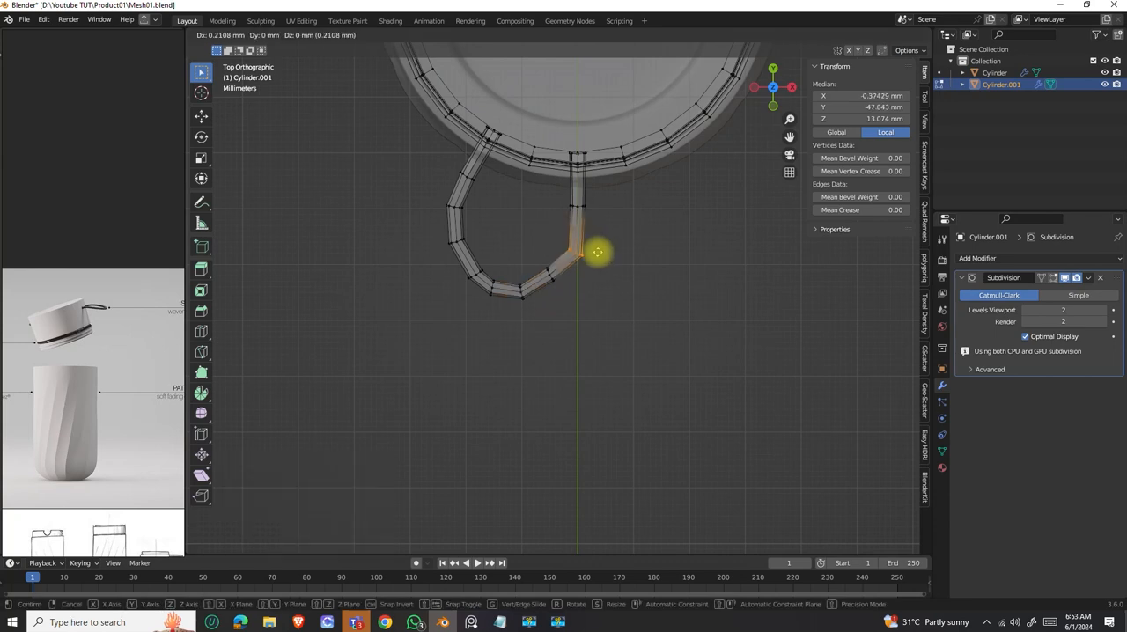
{"action": "left_click", "coordinate": [598, 246]}
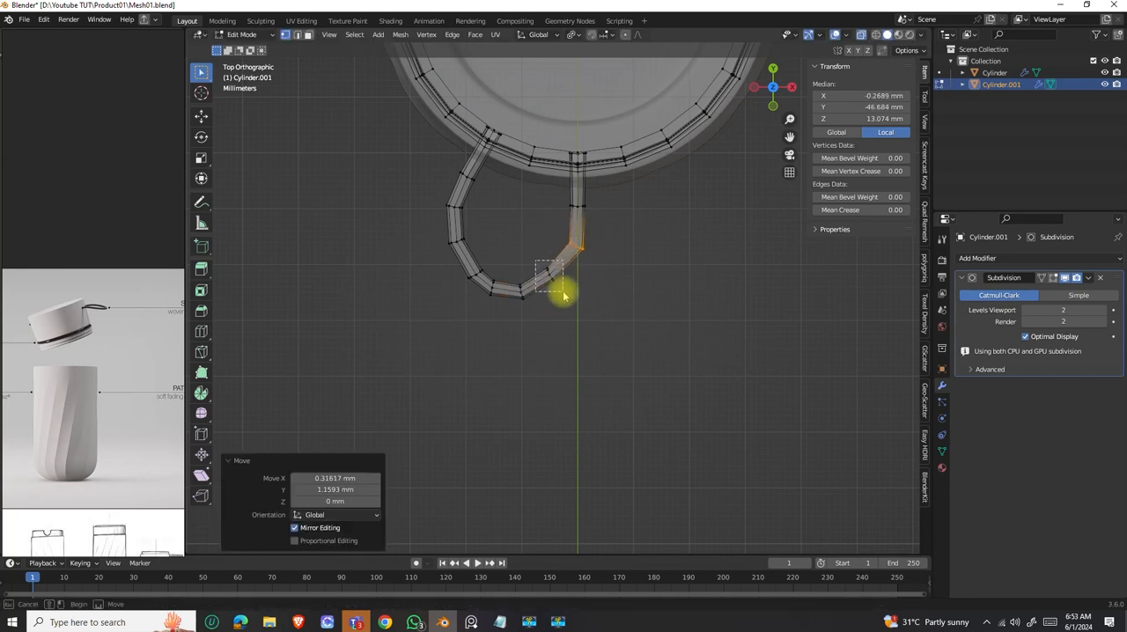
{"action": "left_click", "coordinate": [568, 294]}
{"action": "key", "text": "g"}
{"action": "left_click", "coordinate": [574, 299]}
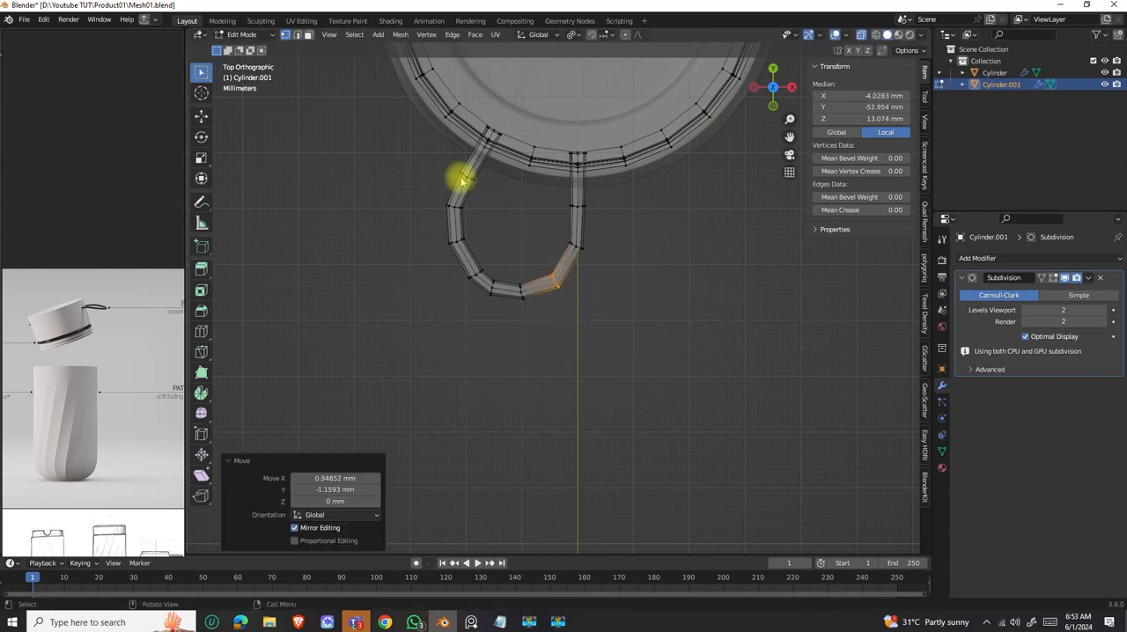
Bow both arms outward near the lid, moving the Y-axis arm's loop about 0.84, 0.21 mm and the angled arm's about -0.42, 0.32 mm.
{"action": "left_click", "coordinate": [590, 211]}
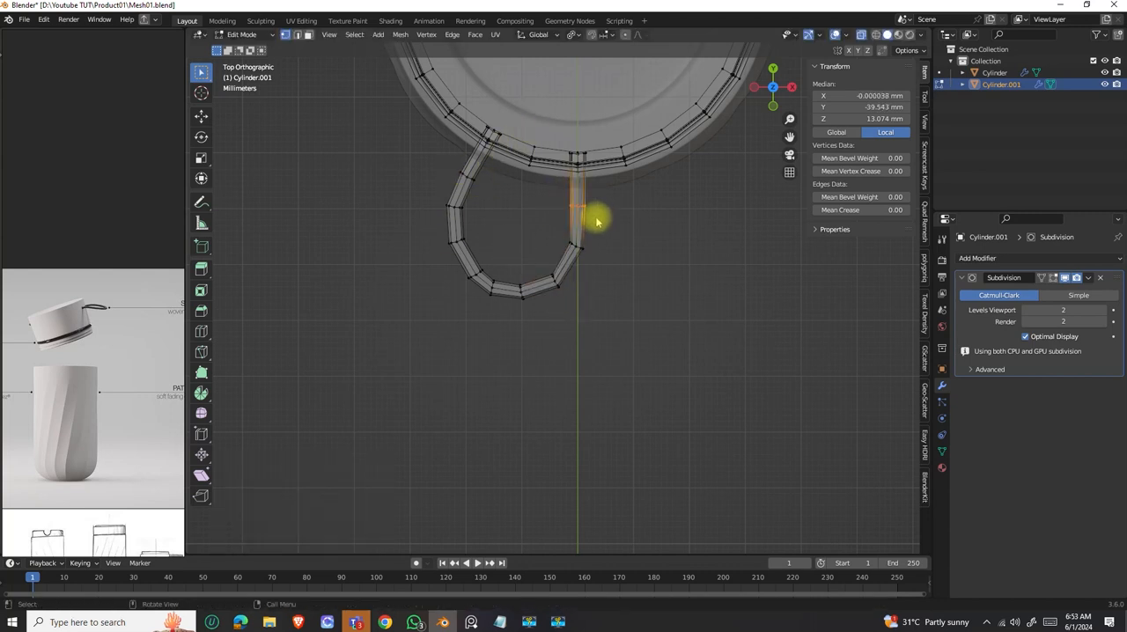
{"action": "key", "text": "g"}
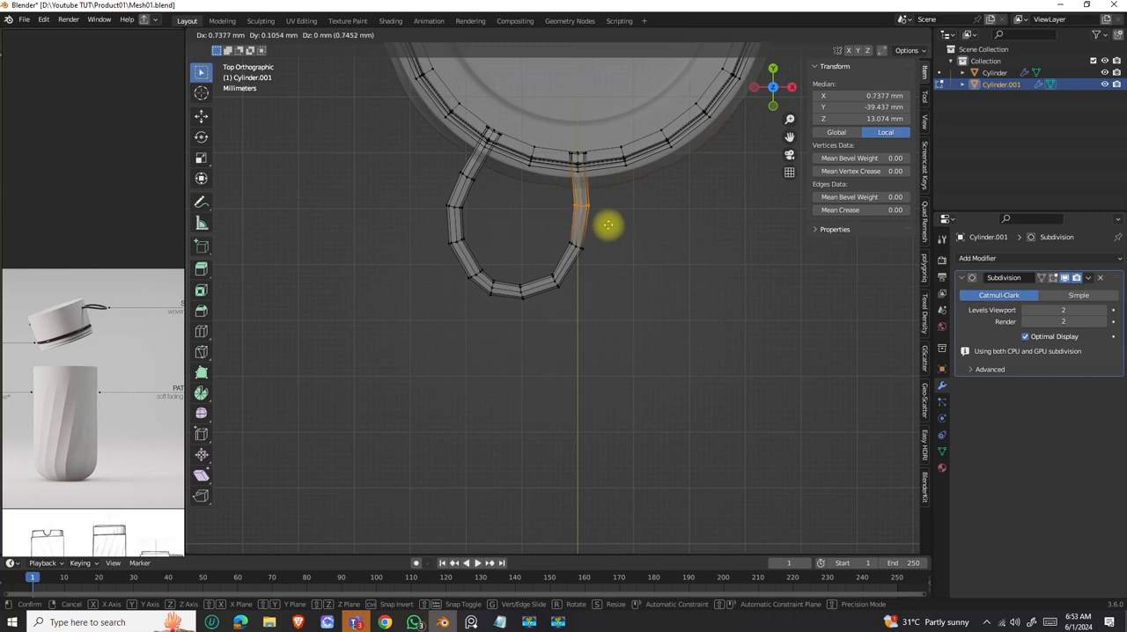
{"action": "left_click", "coordinate": [608, 225]}
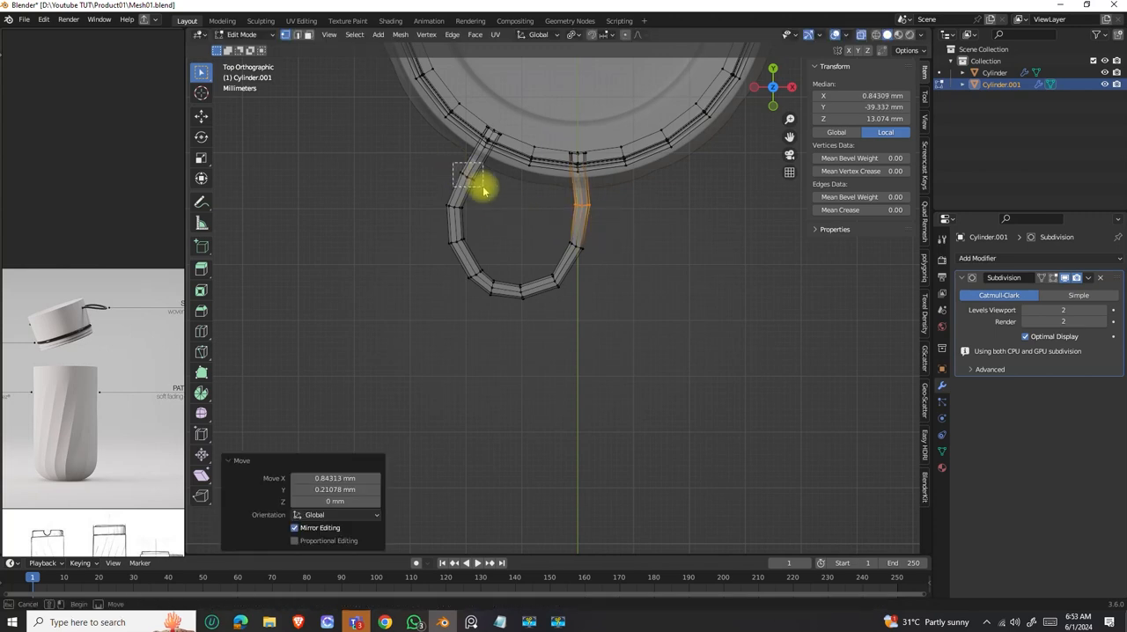
{"action": "left_click", "coordinate": [486, 187]}
{"action": "key", "text": "g"}
{"action": "left_click", "coordinate": [478, 181]}
In left view, select the vertices of the strap loop's outer end.
{"action": "middle_click_drag", "start_coordinate": [516, 229], "coordinate": [510, 279]}
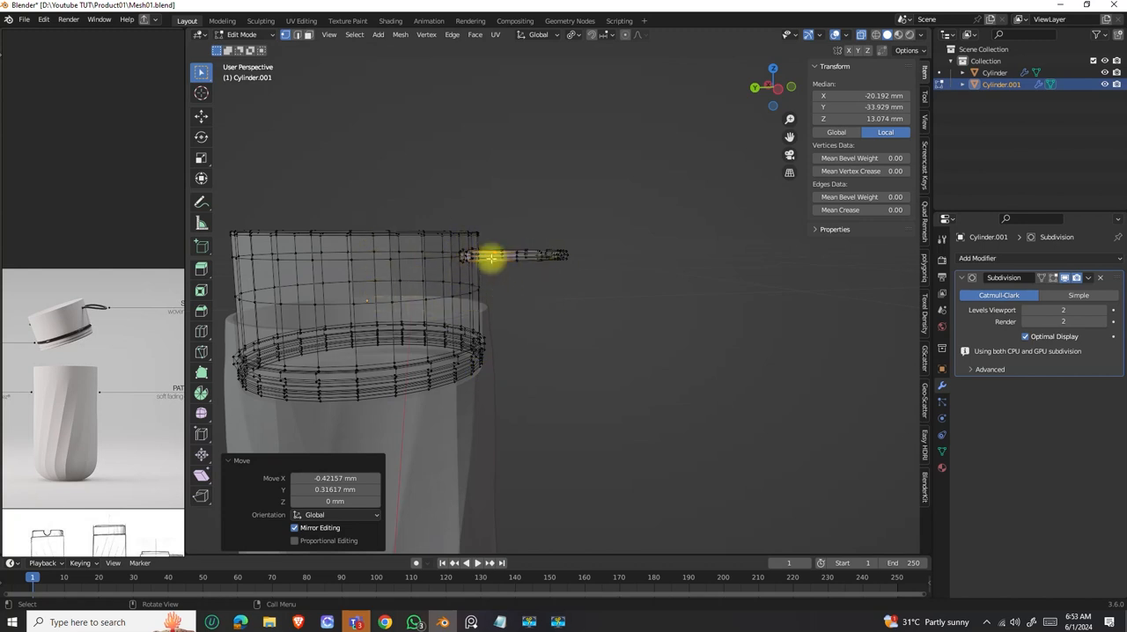
{"action": "middle_click_drag", "start_coordinate": [534, 264], "coordinate": [563, 304]}
{"action": "left_click_drag", "start_coordinate": [583, 337], "coordinate": [539, 238]}
{"action": "middle_click_drag", "start_coordinate": [539, 238], "coordinate": [546, 272]}
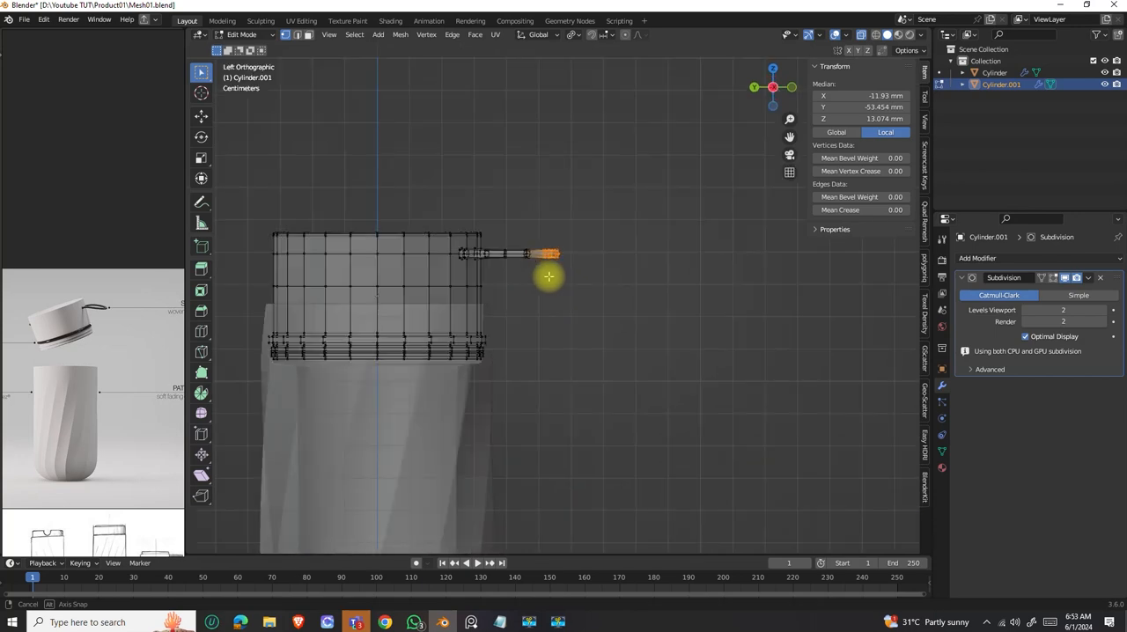
{"action": "key", "text": "g"}
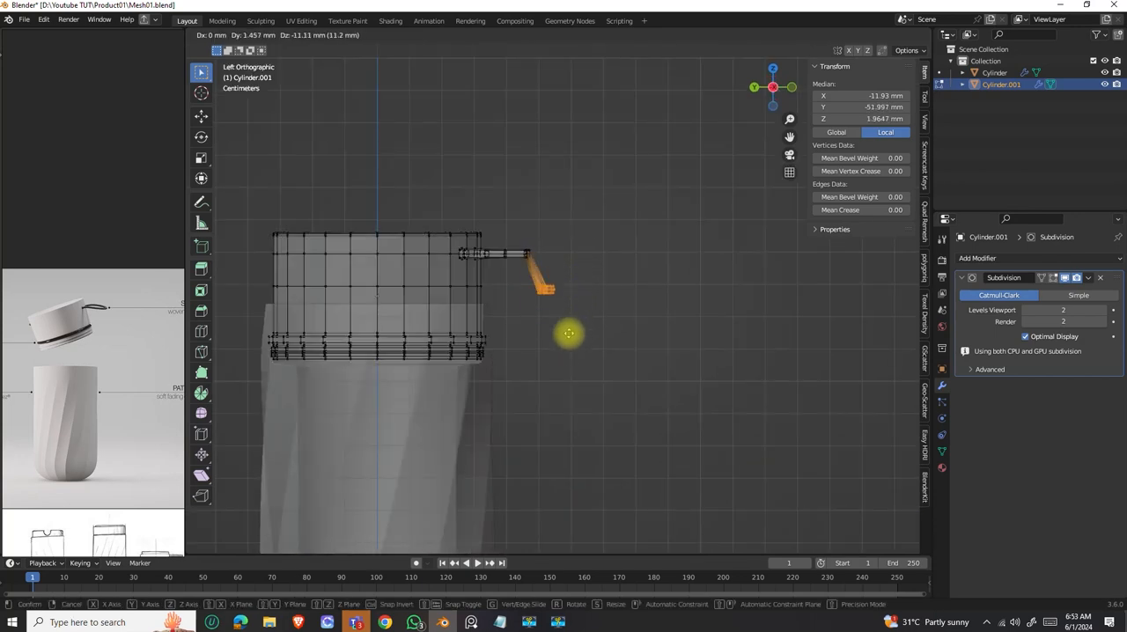
{"action": "left_click", "coordinate": [576, 325]}
{"action": "key", "text": "r"}
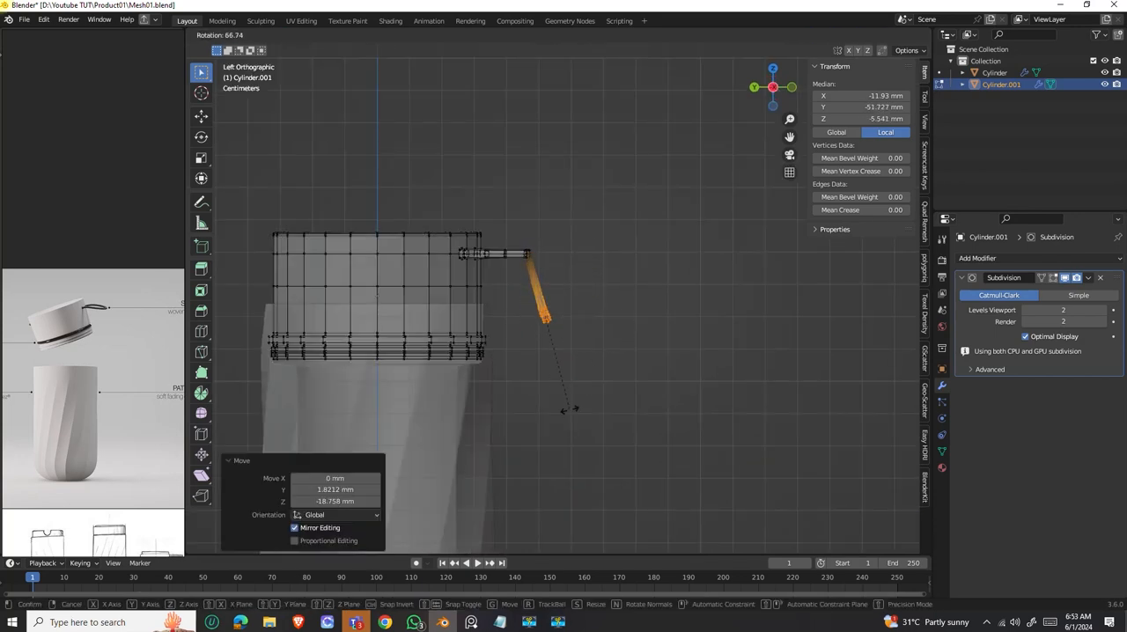
{"action": "key", "text": "ctrl+z"}
{"action": "key", "text": "Escape"}
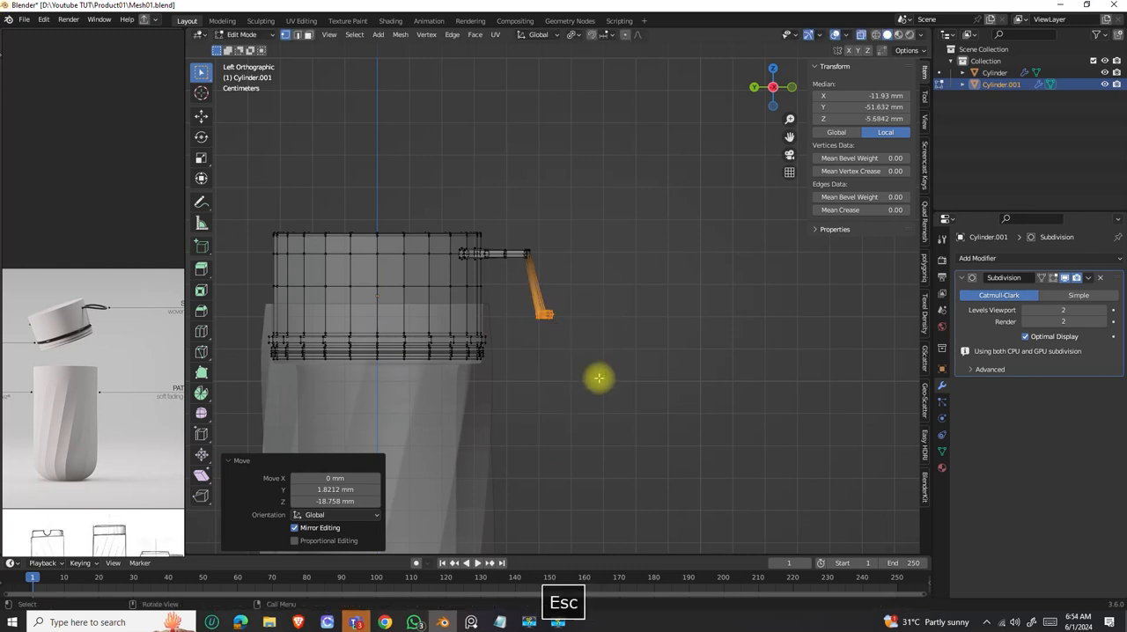
{"action": "key", "text": "ctrl+z"}
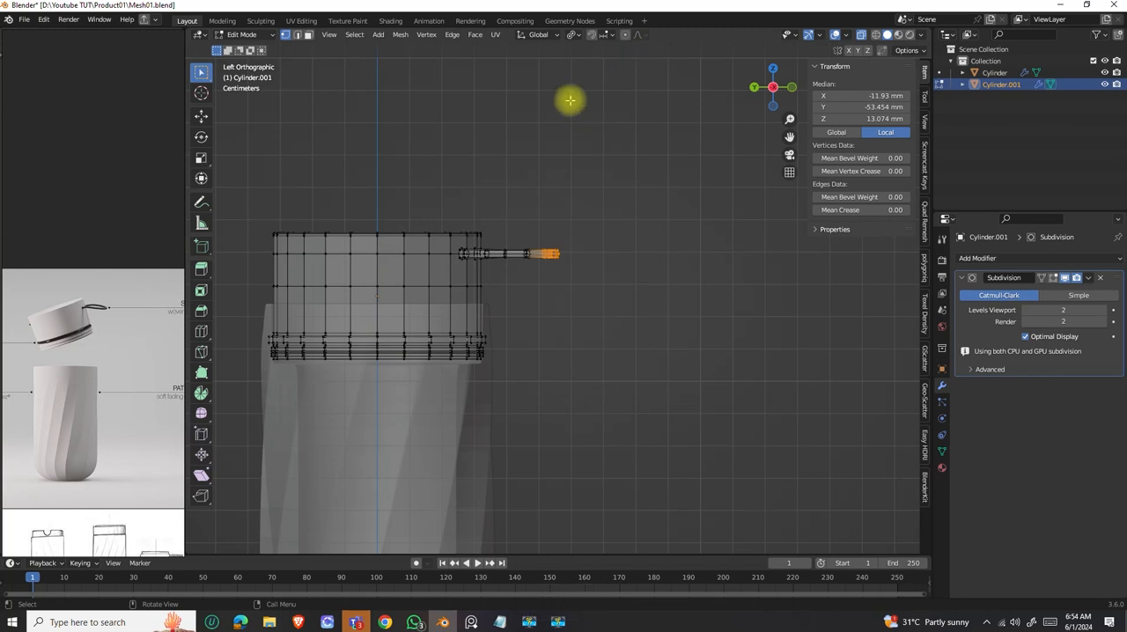
Enable proportional editing and move the strap's outer end about 0.44 mm in Y and -4.57 mm in Z, with a 22 mm influence size.
{"action": "scroll", "coordinate": [553, 253], "scroll_direction": "up", "scroll_amount": 4}
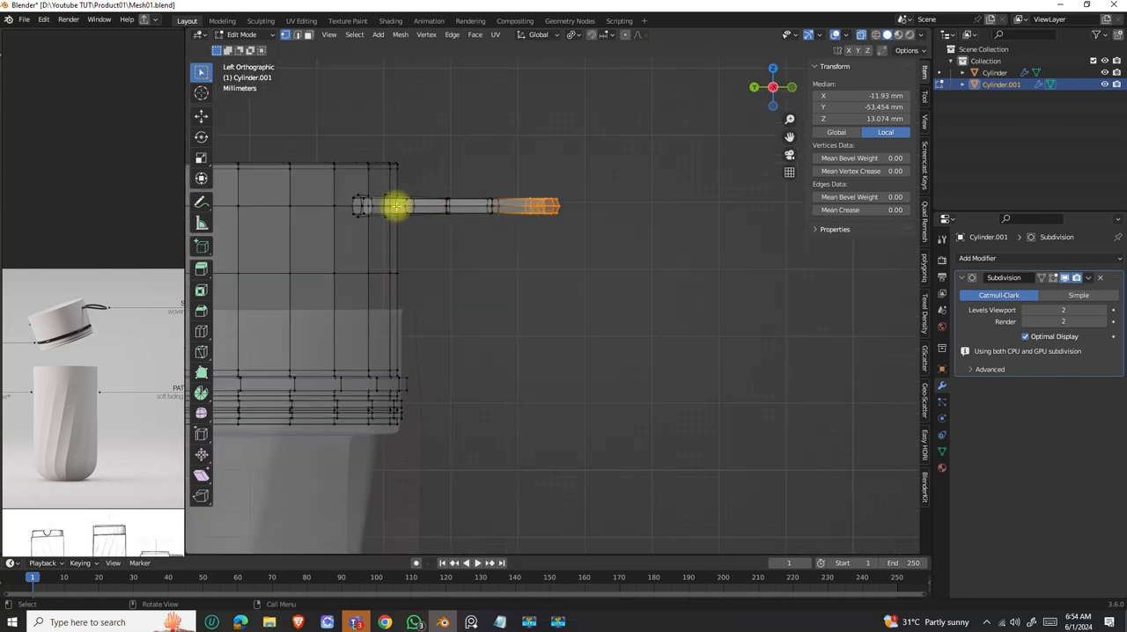
{"action": "left_click", "coordinate": [626, 36]}
{"action": "key", "text": "g"}
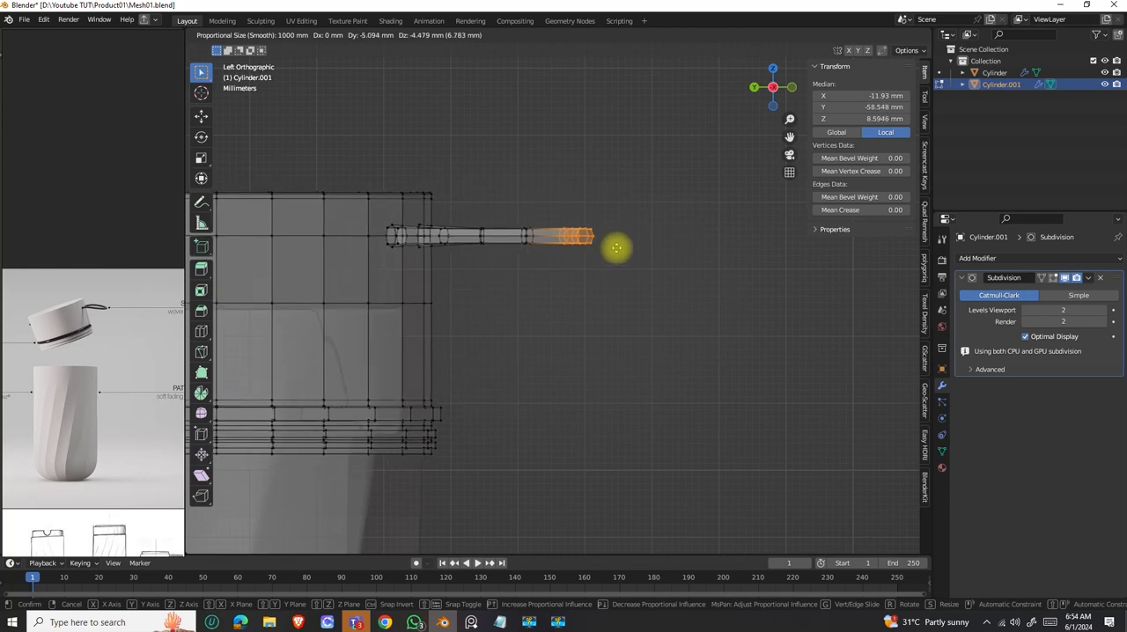
{"action": "scroll", "coordinate": [616, 247], "scroll_direction": "up", "scroll_amount": 4}
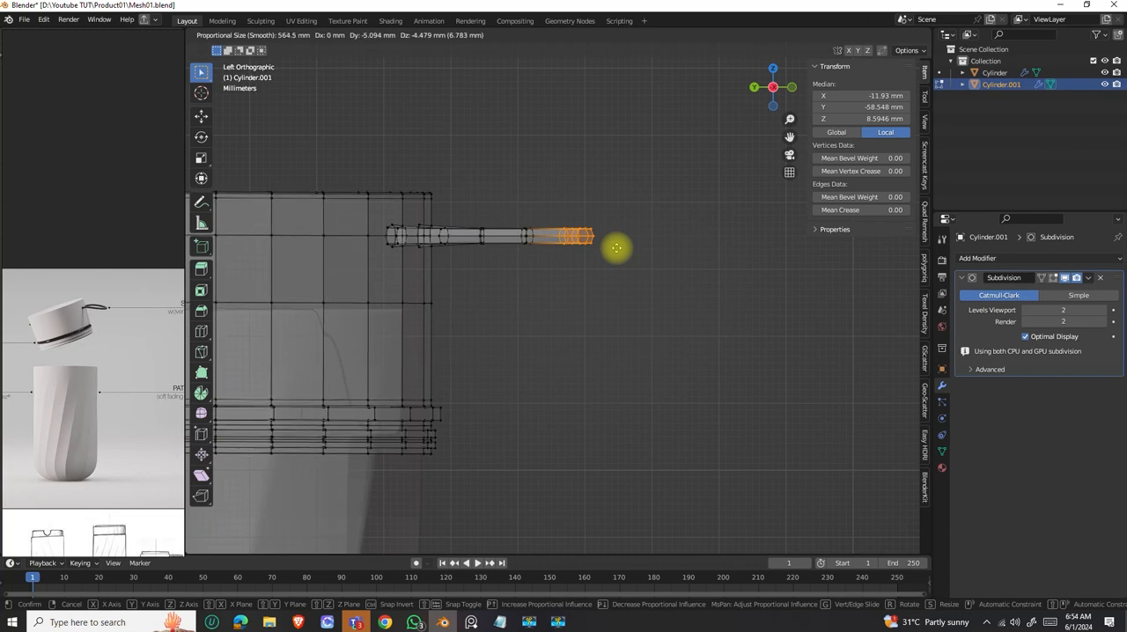
{"action": "scroll", "coordinate": [617, 247], "scroll_direction": "up", "scroll_amount": 5}
{"action": "scroll", "coordinate": [616, 247], "scroll_direction": "up", "scroll_amount": 15}
{"action": "scroll", "coordinate": [616, 247], "scroll_direction": "up", "scroll_amount": 14}
{"action": "scroll", "coordinate": [616, 247], "scroll_direction": "up", "scroll_amount": 8}
{"action": "scroll", "coordinate": [616, 248], "scroll_direction": "down", "scroll_amount": 2}
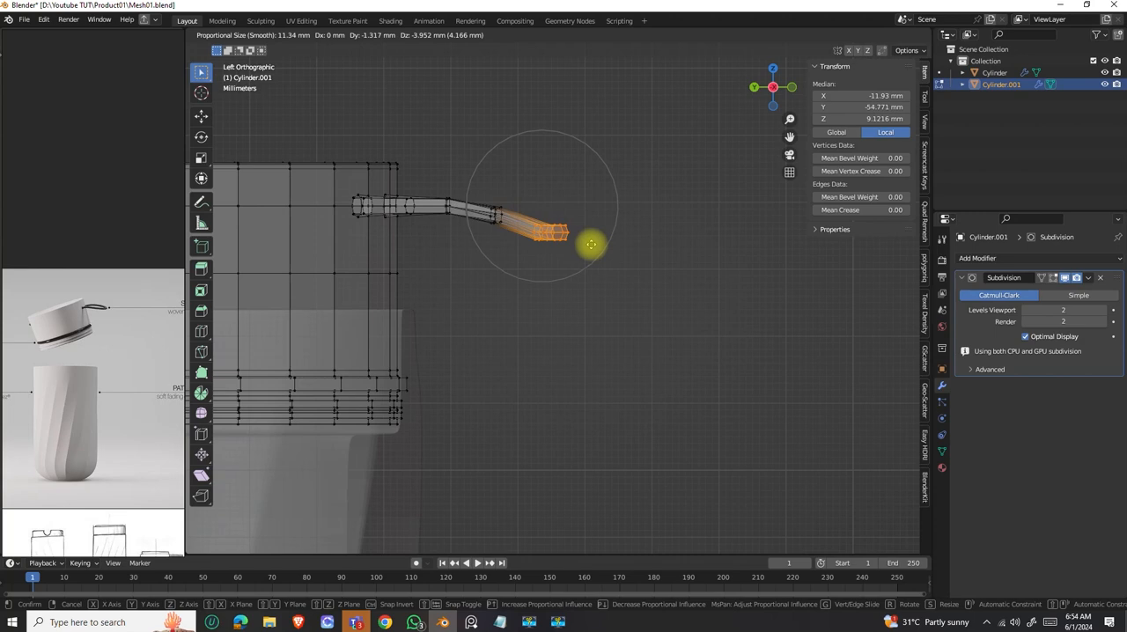
{"action": "scroll", "coordinate": [590, 243], "scroll_direction": "down", "scroll_amount": 8}
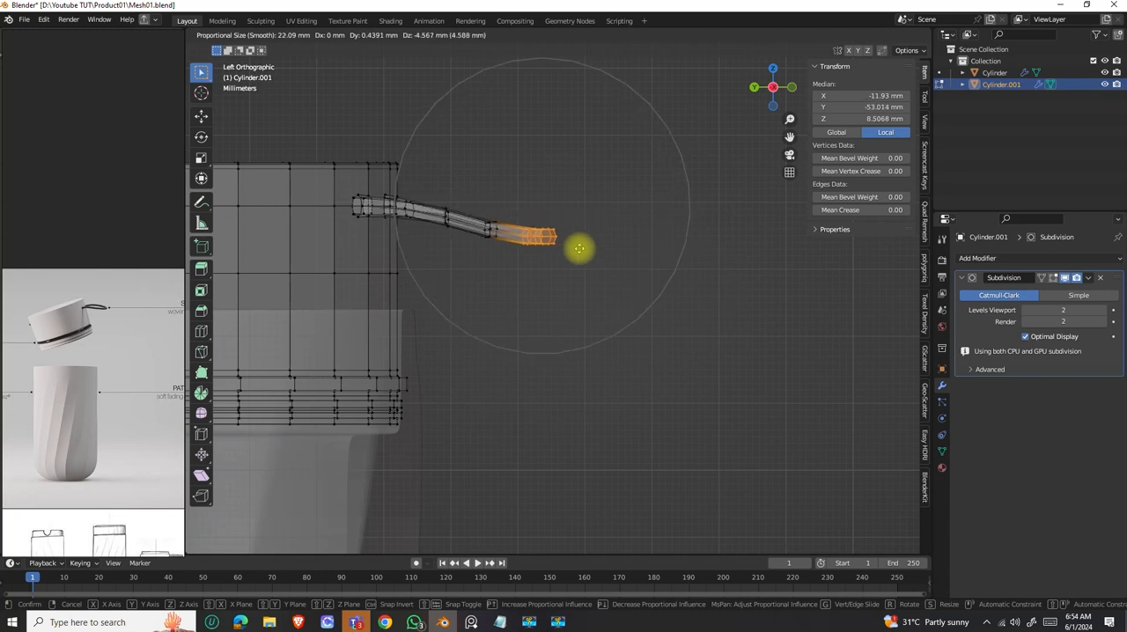
{"action": "left_click", "coordinate": [580, 249]}
Rotate the strap's outer end 39° downward and move it about 5.5 mm in Y and -9.6 mm in Z.
{"action": "key", "text": "r"}
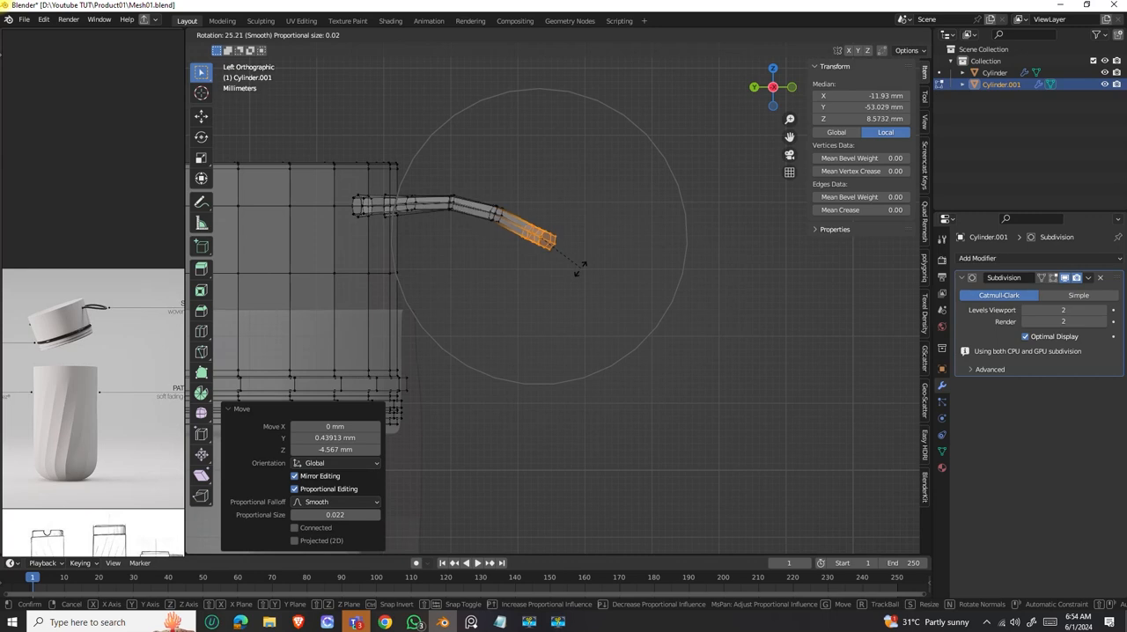
{"action": "left_click", "coordinate": [575, 280]}
{"action": "key", "text": "g"}
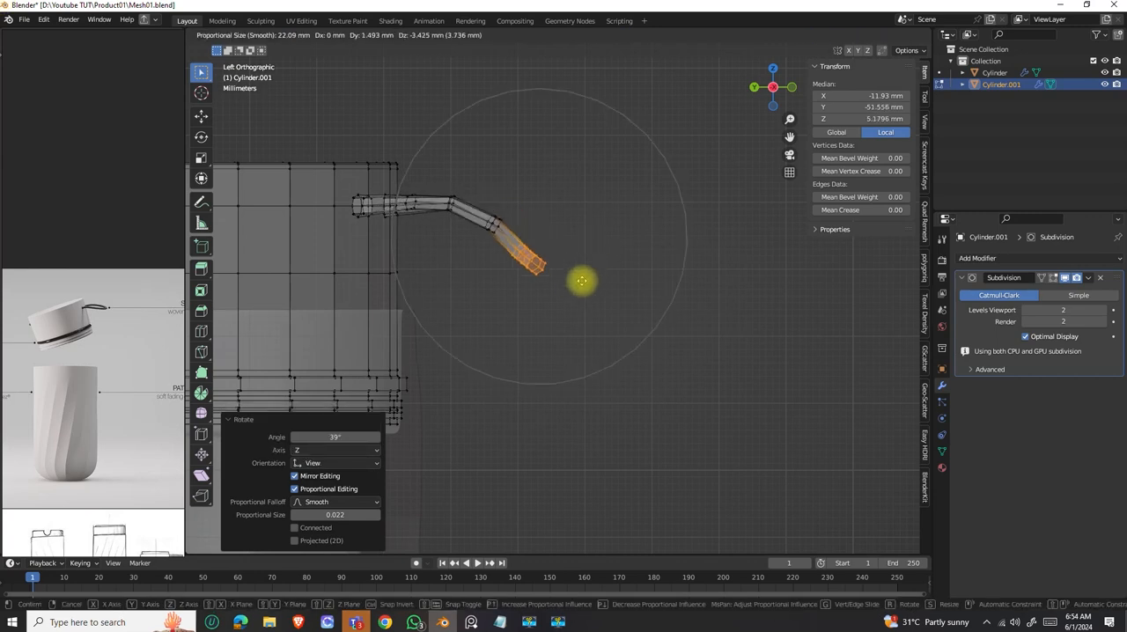
{"action": "left_click", "coordinate": [566, 315]}
Reduce the proportional size to about 12 mm and rotate the strap's outer end by 27.5° and a further 13.5°.
{"action": "key", "text": "r"}
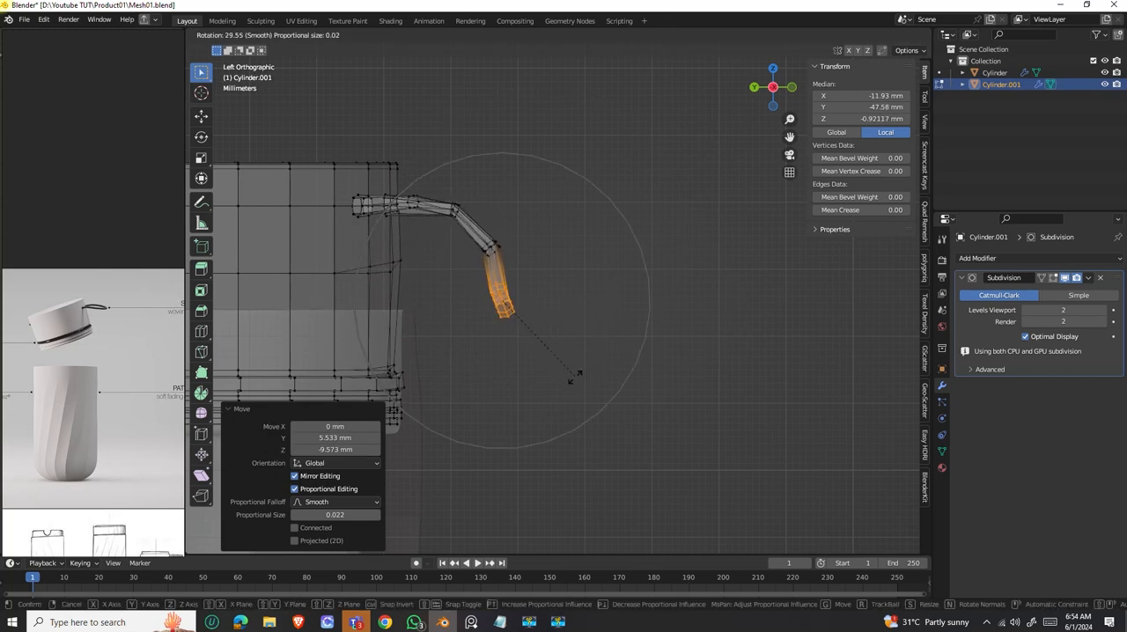
{"action": "scroll", "coordinate": [574, 374], "scroll_direction": "up", "scroll_amount": 4}
{"action": "scroll", "coordinate": [573, 373], "scroll_direction": "up", "scroll_amount": 2}
{"action": "left_click", "coordinate": [558, 336]}
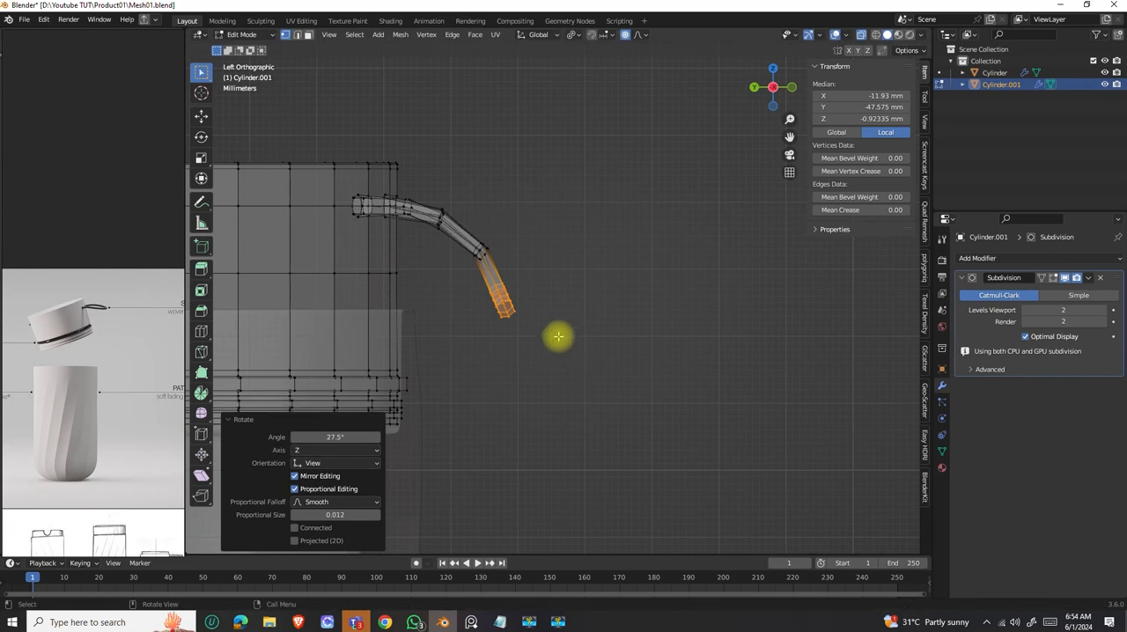
{"action": "key", "text": "r"}
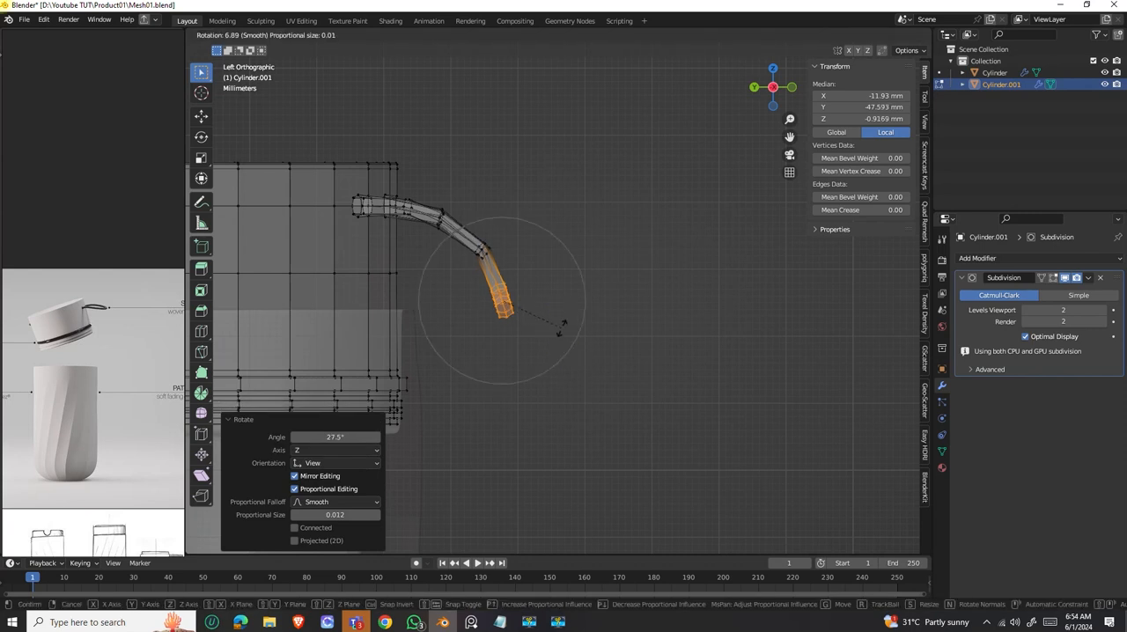
{"action": "left_click", "coordinate": [558, 335]}
Move the strap's hanging end toward the lid, about 2.46, 0.09 mm and a further 2.37, -0.79 mm in Y and Z.
{"action": "key", "text": "g"}
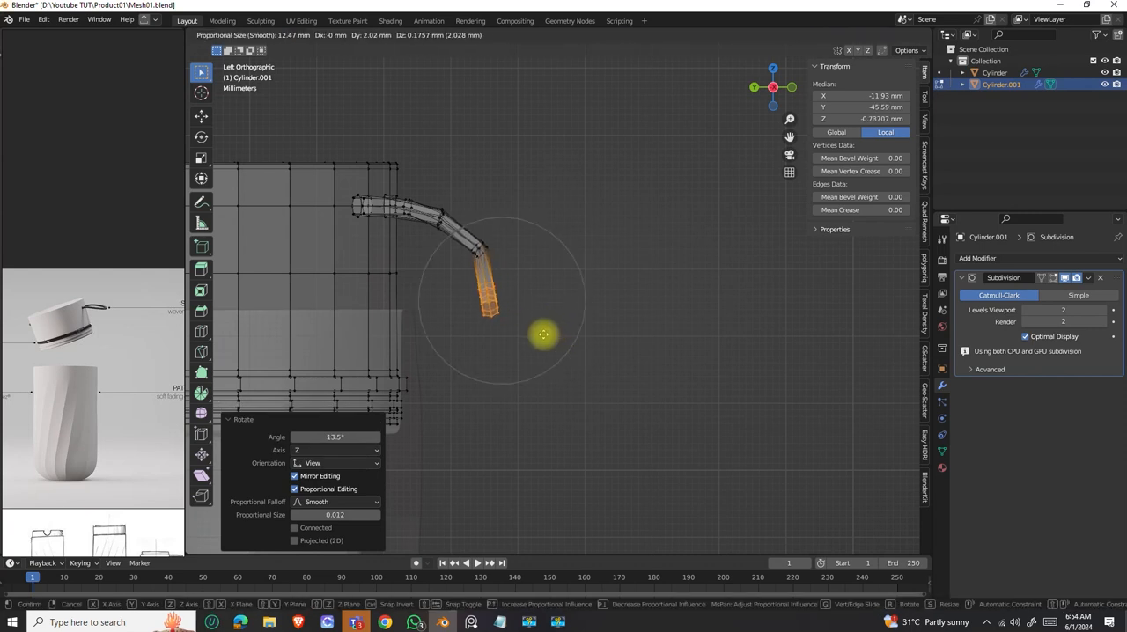
{"action": "left_click", "coordinate": [541, 335]}
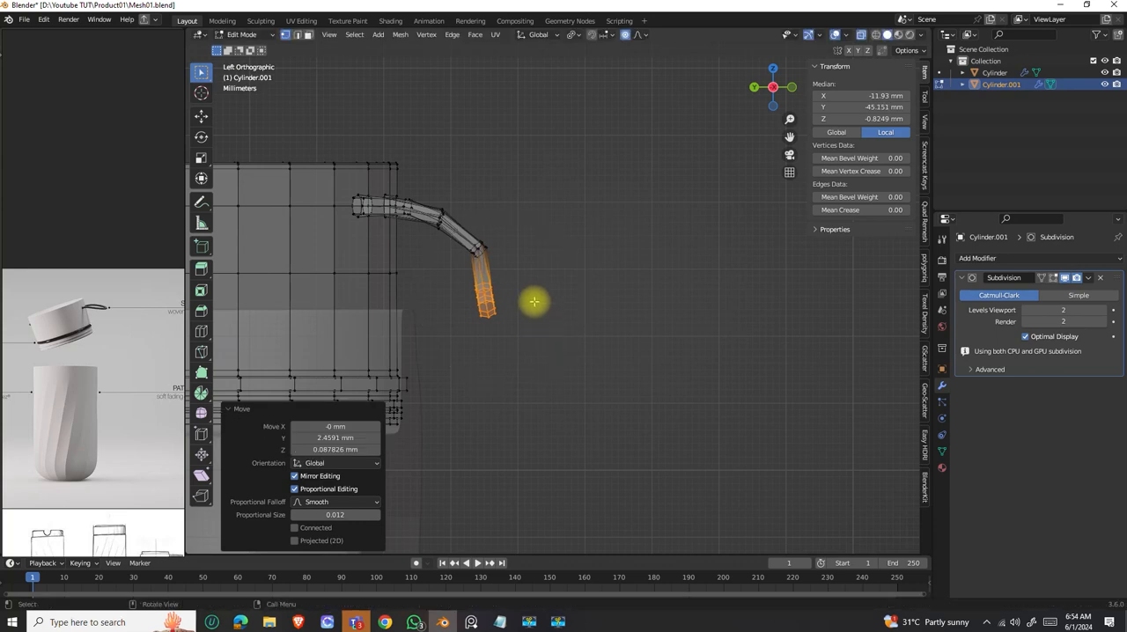
{"action": "key", "text": "g"}
{"action": "scroll", "coordinate": [534, 304], "scroll_direction": "down", "scroll_amount": 2}
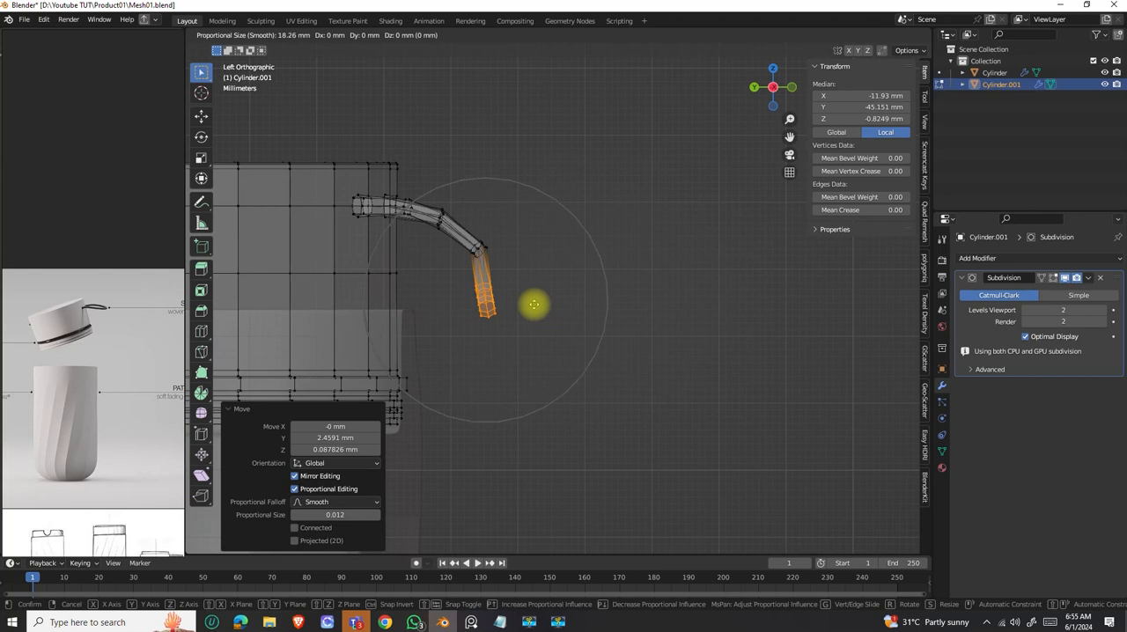
{"action": "scroll", "coordinate": [523, 304], "scroll_direction": "up", "scroll_amount": 3}
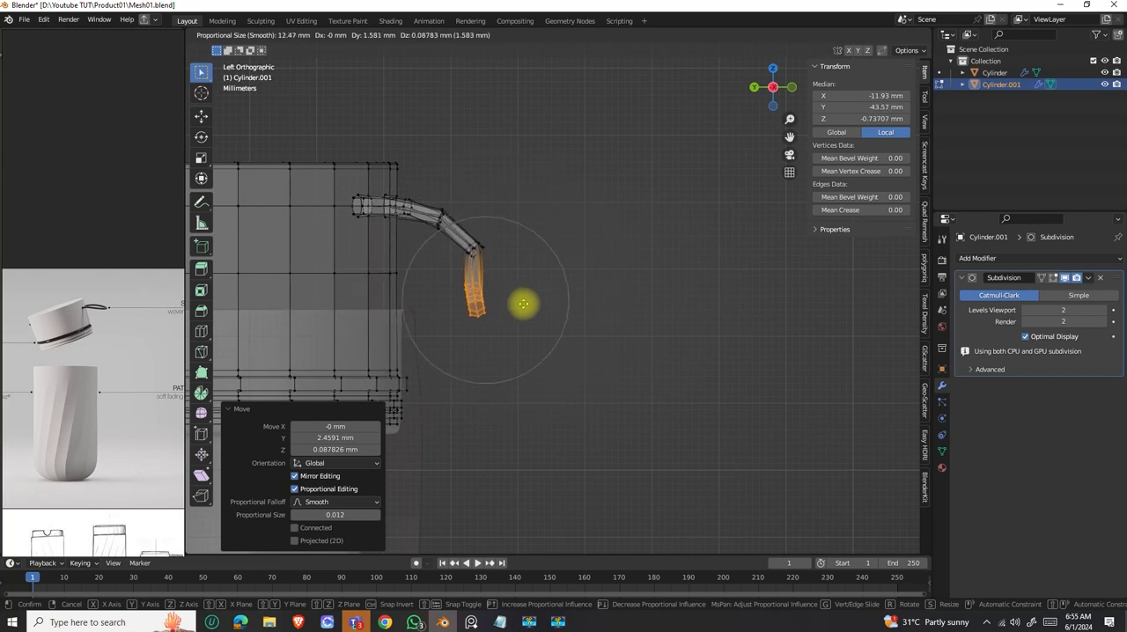
{"action": "left_click", "coordinate": [521, 310]}
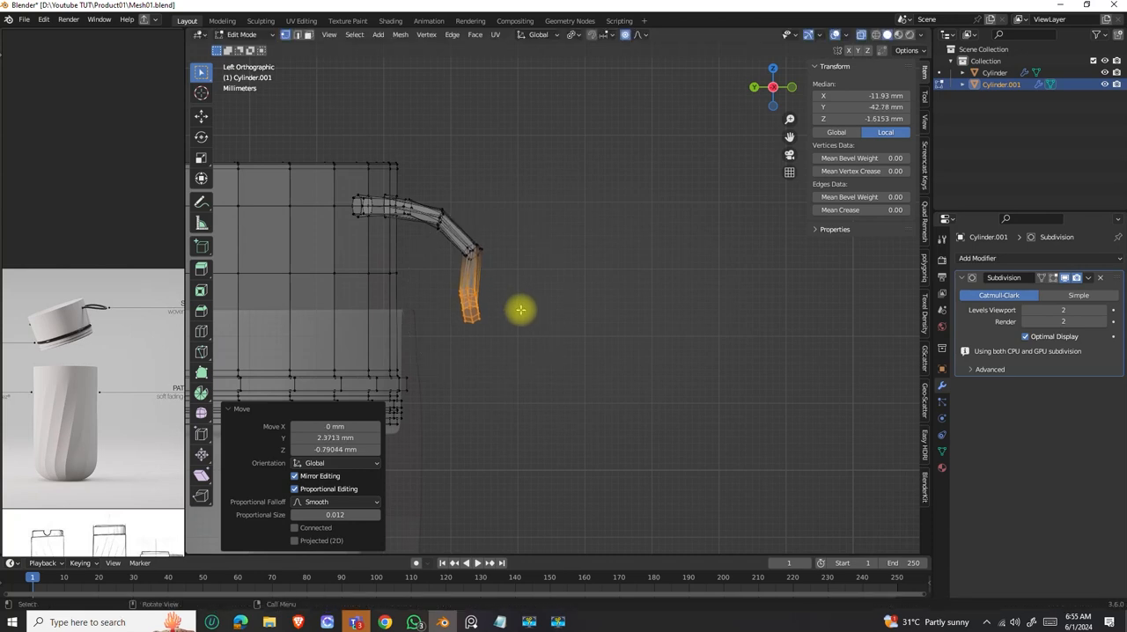
Move the loops just above the strap's hanging end about 2.2 mm in Y and -0.53 mm in Z with 9 mm influence, and rotate them slightly.
{"action": "left_click_drag", "start_coordinate": [510, 227], "coordinate": [455, 267]}
{"action": "key", "text": "g"}
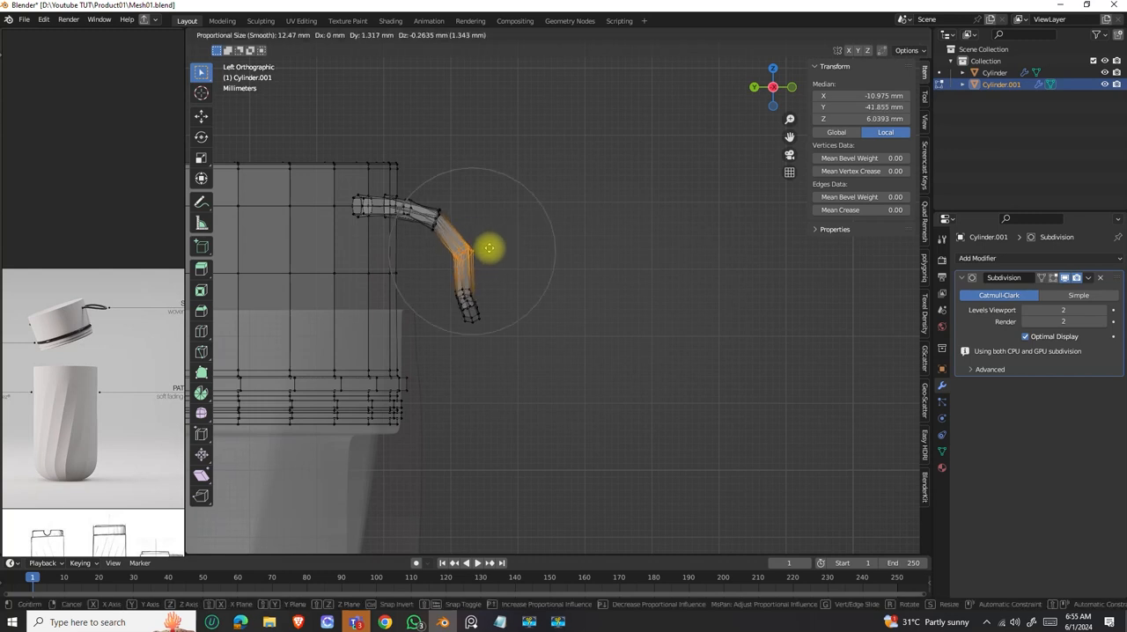
{"action": "scroll", "coordinate": [486, 248], "scroll_direction": "up", "scroll_amount": 3}
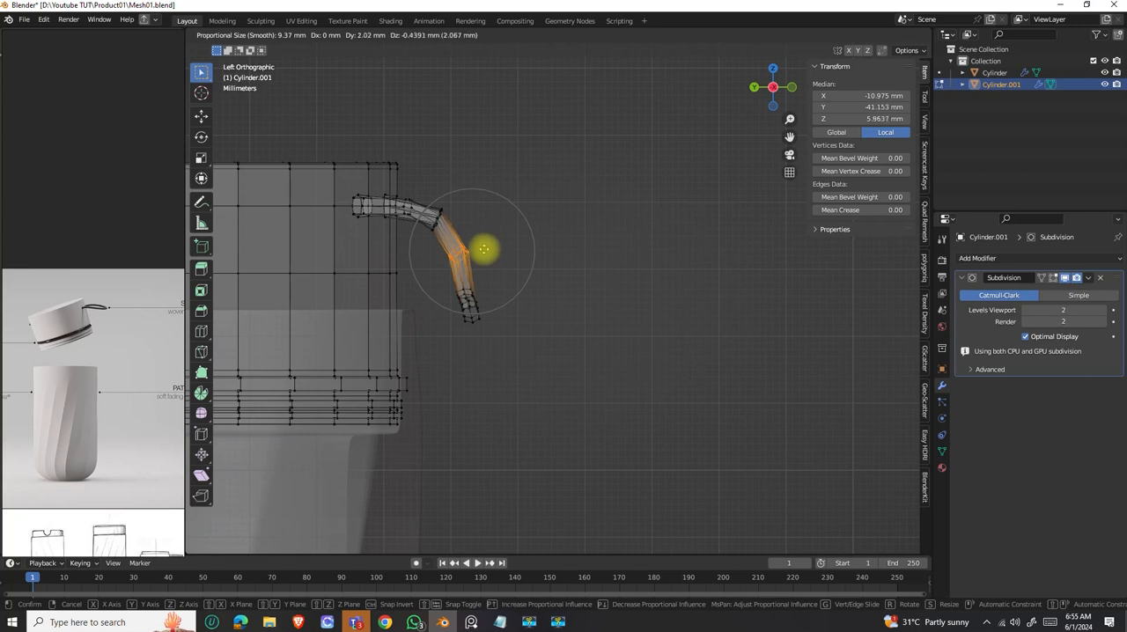
{"action": "left_click", "coordinate": [484, 251]}
{"action": "key", "text": "r"}
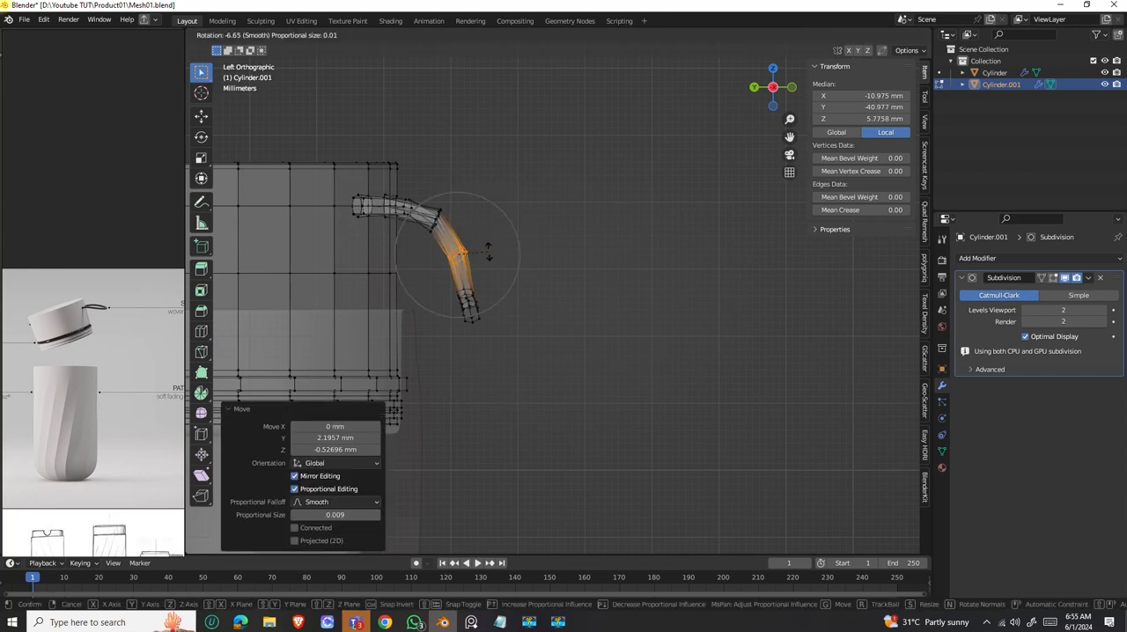
{"action": "left_click", "coordinate": [491, 249]}
Select the loops at the strap's upper bend and rotate them to follow the downward curve.
{"action": "left_click_drag", "start_coordinate": [460, 192], "coordinate": [424, 242]}
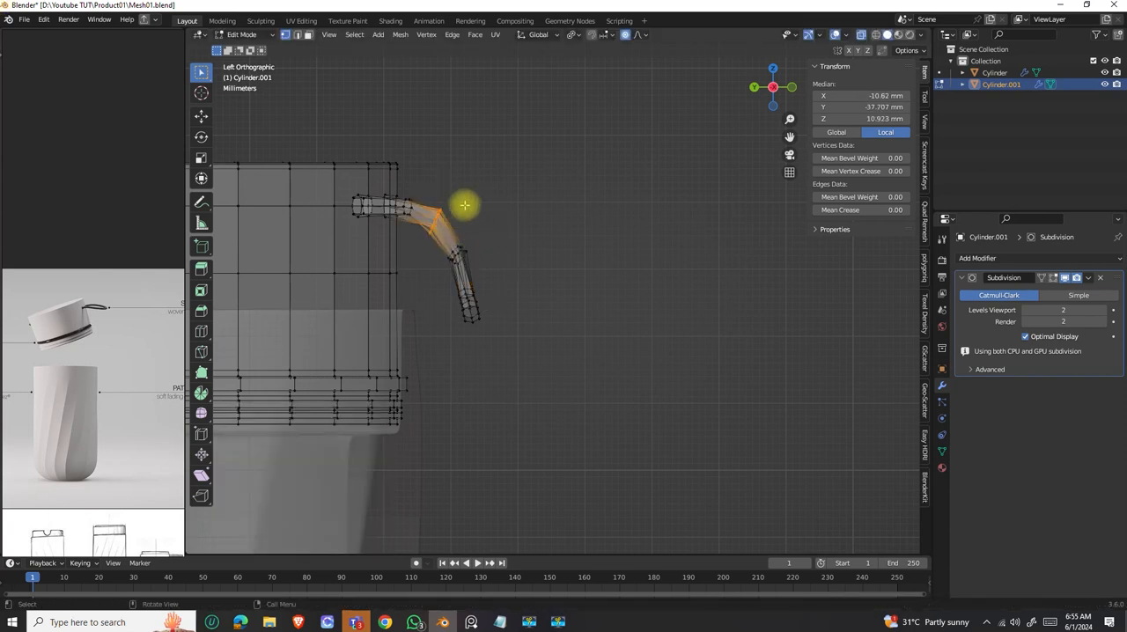
{"action": "key", "text": "r"}
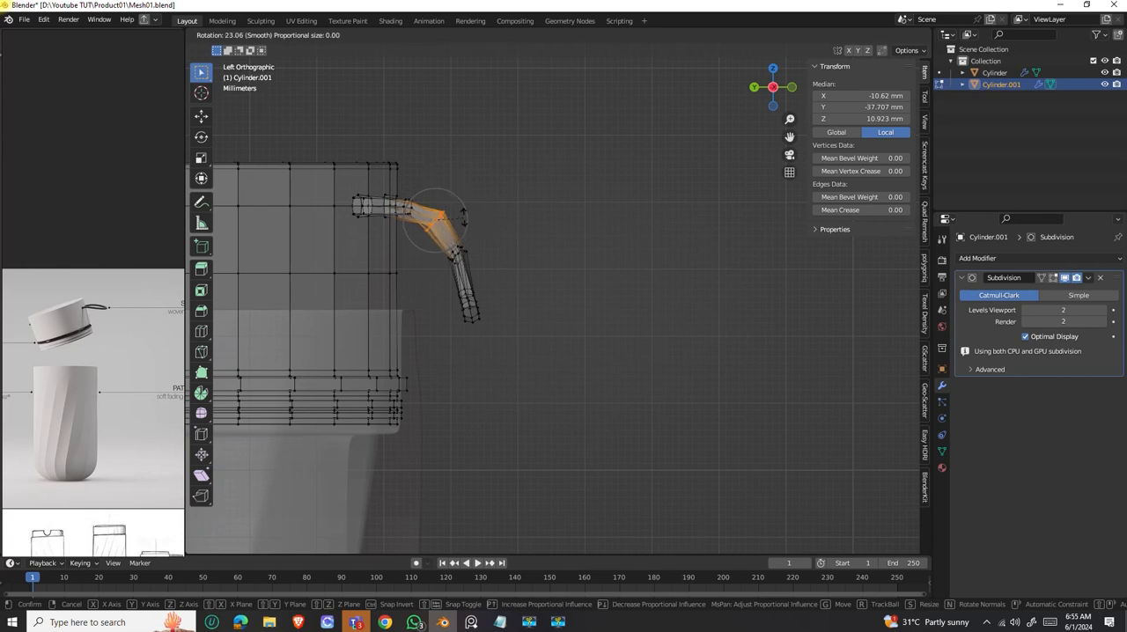
{"action": "left_click", "coordinate": [461, 244]}
Select the strap's lower half in left view and move it about 0.9 mm in Y toward the lid, with about 10 mm proportional size.
{"action": "middle_click_drag", "start_coordinate": [460, 244], "coordinate": [498, 302]}
{"action": "left_click_drag", "start_coordinate": [525, 377], "coordinate": [447, 244]}
{"action": "middle_click_drag", "start_coordinate": [447, 244], "coordinate": [498, 266]}
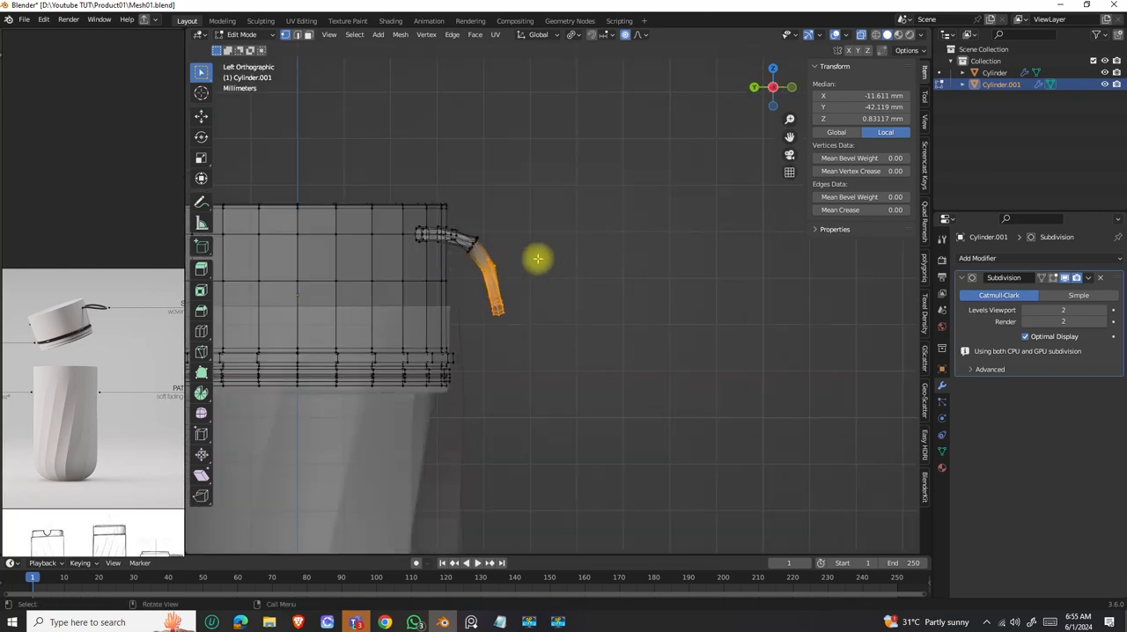
{"action": "key", "text": "g"}
{"action": "scroll", "coordinate": [538, 257], "scroll_direction": "down", "scroll_amount": 2}
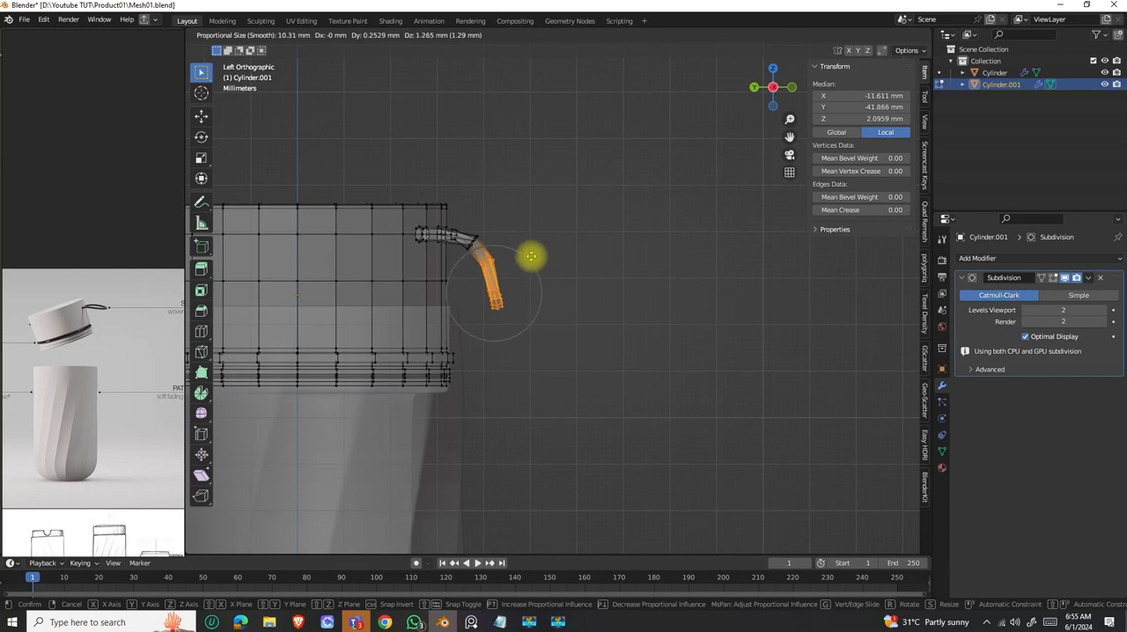
{"action": "left_click", "coordinate": [534, 259]}
Move the strap's upper bend loops about 0.24 mm in Y and -0.12 mm in Z, with the proportional size reduced to about 5 mm.
{"action": "scroll", "coordinate": [490, 252], "scroll_direction": "up", "scroll_amount": 4}
{"action": "left_click_drag", "start_coordinate": [417, 148], "coordinate": [364, 211]}
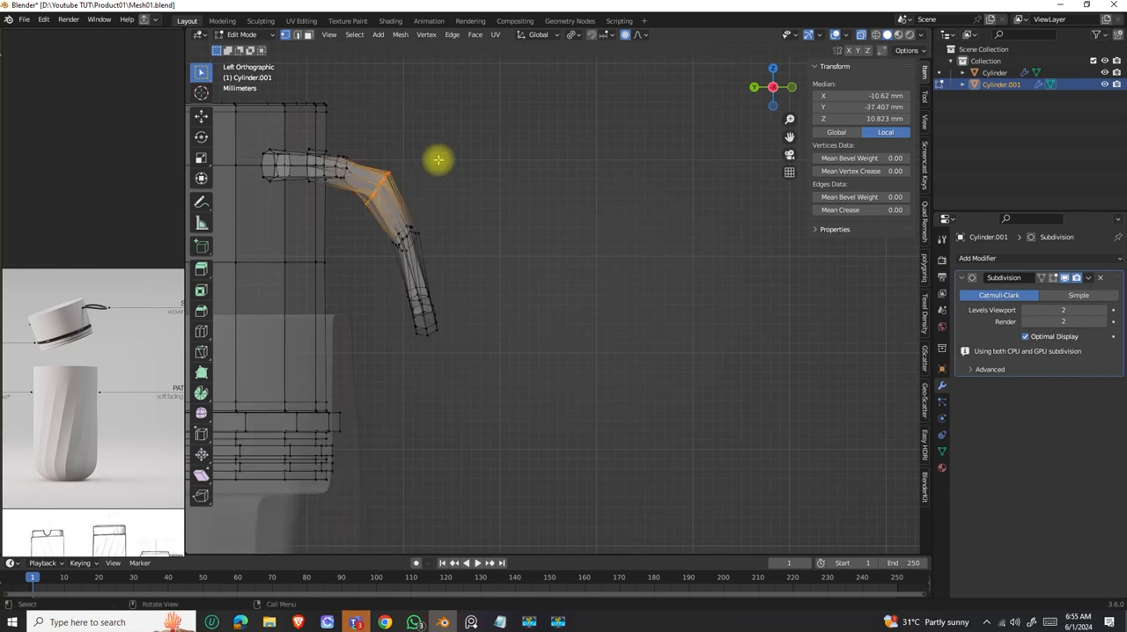
{"action": "key", "text": "g"}
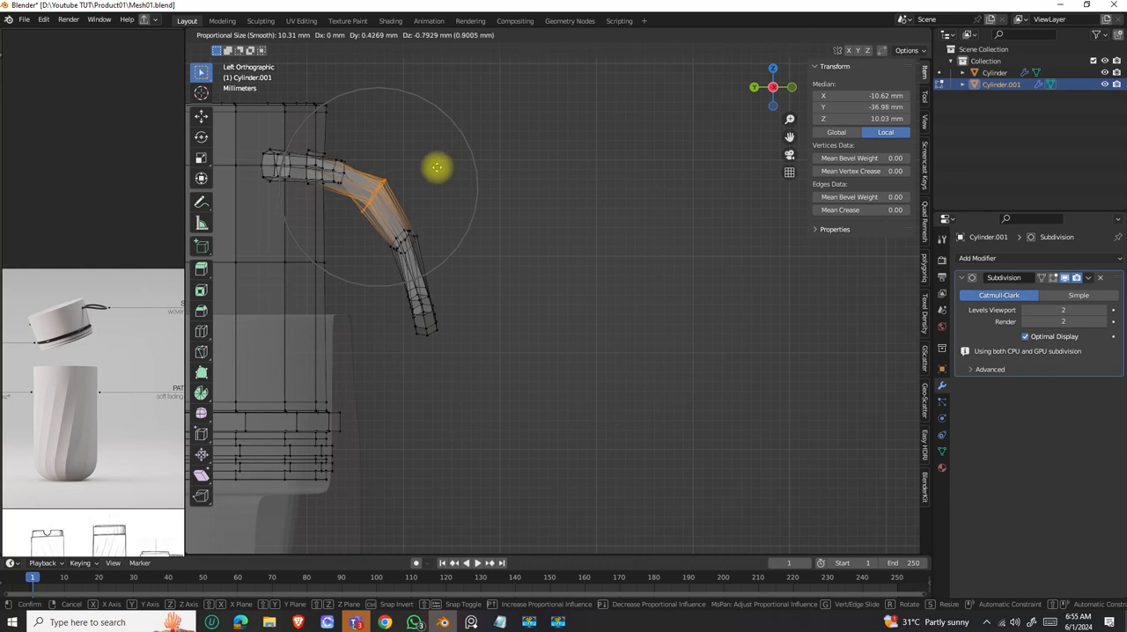
{"action": "scroll", "coordinate": [439, 165], "scroll_direction": "up", "scroll_amount": 7}
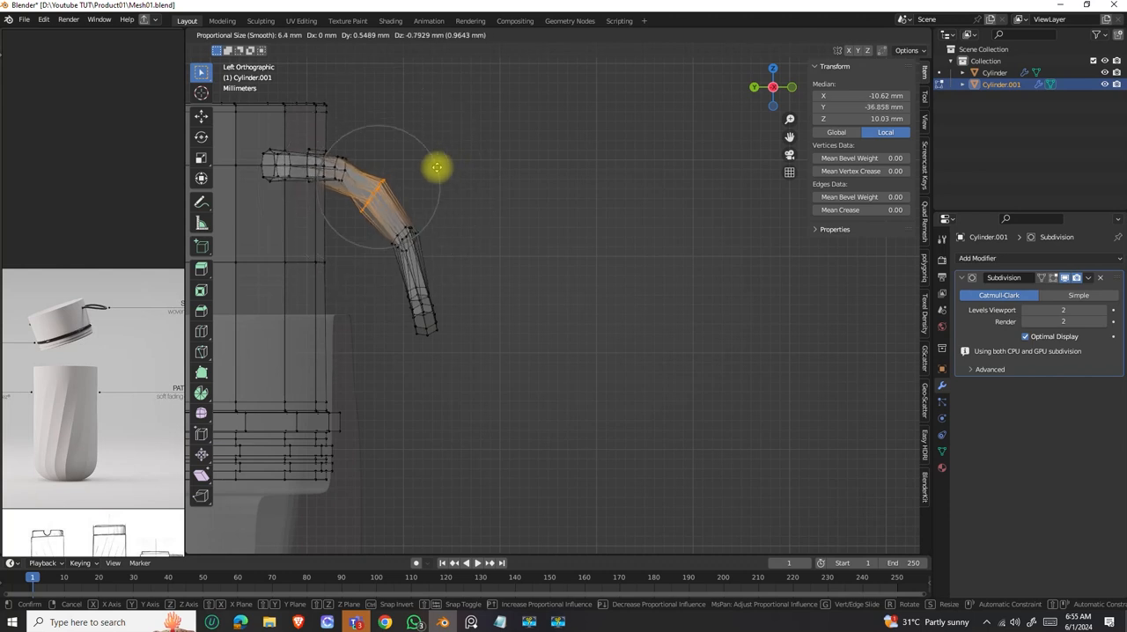
{"action": "scroll", "coordinate": [440, 161], "scroll_direction": "up", "scroll_amount": 2}
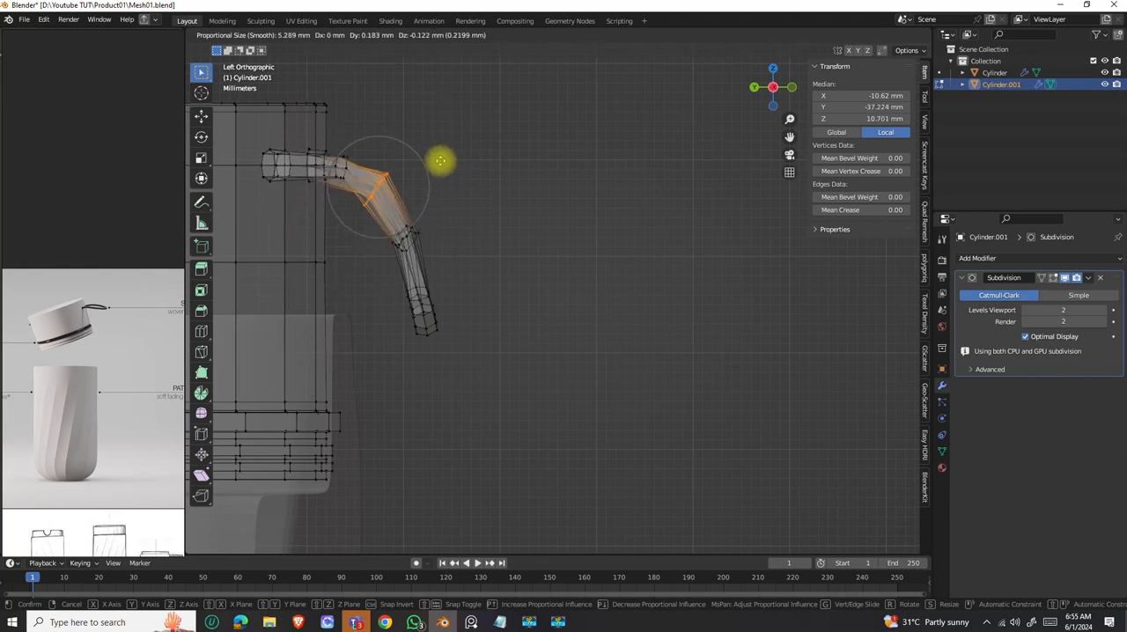
{"action": "left_click", "coordinate": [439, 161]}
Select the angled arm's bend loop alone and scale it to 0.764.
{"action": "middle_click_drag", "start_coordinate": [439, 162], "coordinate": [536, 156]}
{"action": "scroll", "coordinate": [484, 225], "scroll_direction": "up", "scroll_amount": 2}
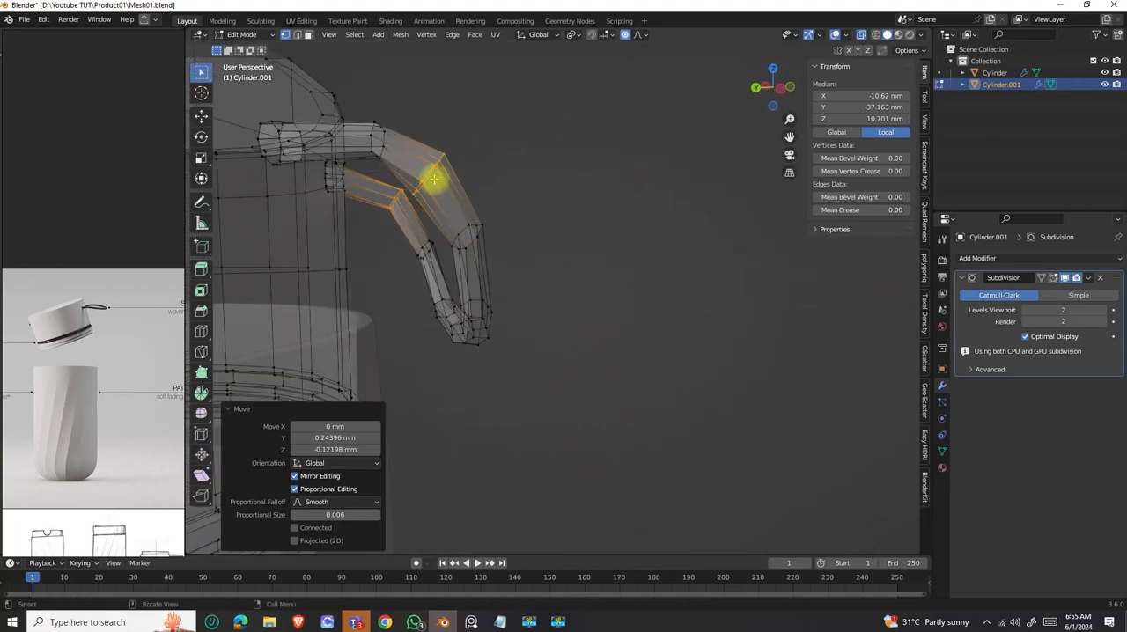
{"action": "middle_click_drag", "start_coordinate": [457, 180], "coordinate": [536, 168]}
{"action": "left_click_drag", "start_coordinate": [621, 110], "coordinate": [546, 185]}
{"action": "key", "text": "s"}
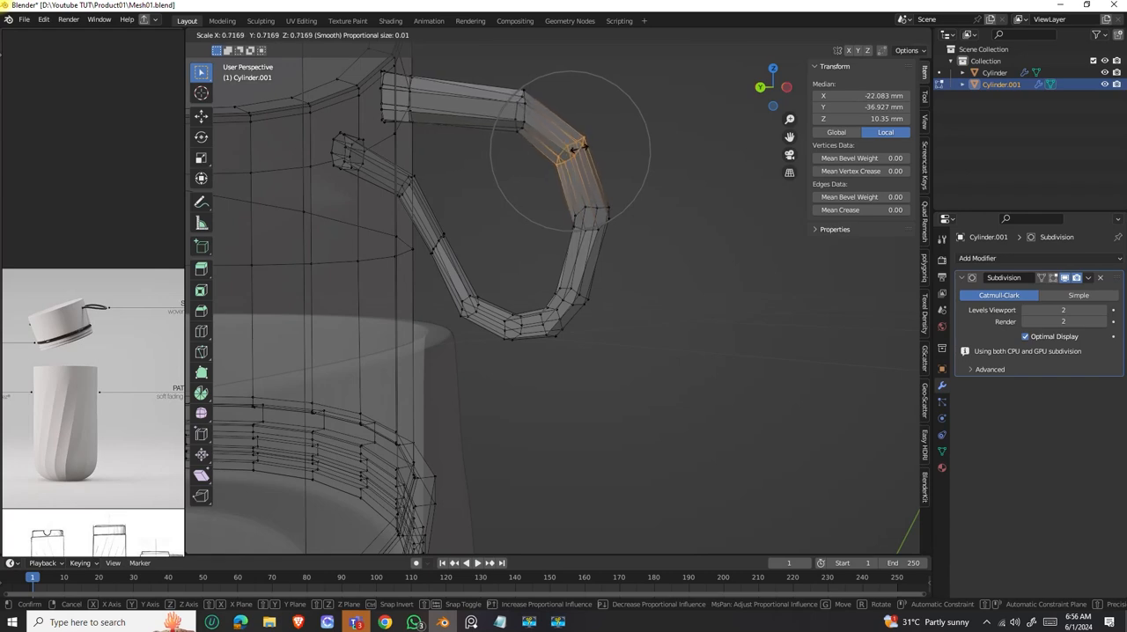
{"action": "left_click", "coordinate": [579, 152]}
Turn off X-ray and move the strap's bend loop about 0.18 mm in X, -0.14 mm in Y and -0.06 mm in Z, with about 6 mm proportional size.
{"action": "middle_click_drag", "start_coordinate": [581, 154], "coordinate": [536, 221]}
{"action": "left_click", "coordinate": [862, 34]}
{"action": "mouse_move", "coordinate": [629, 196]}
{"action": "middle_mouse_down"}
{"action": "mouse_move", "coordinate": [536, 196]}
{"action": "mouse_move", "coordinate": [625, 167]}
{"action": "mouse_move", "coordinate": [688, 170]}
{"action": "mouse_move", "coordinate": [611, 244]}
{"action": "mouse_move", "coordinate": [516, 272]}
{"action": "mouse_move", "coordinate": [537, 249]}
{"action": "middle_mouse_up"}
{"action": "scroll", "coordinate": [538, 249], "scroll_direction": "up", "scroll_amount": 3}
{"action": "key", "text": "g"}
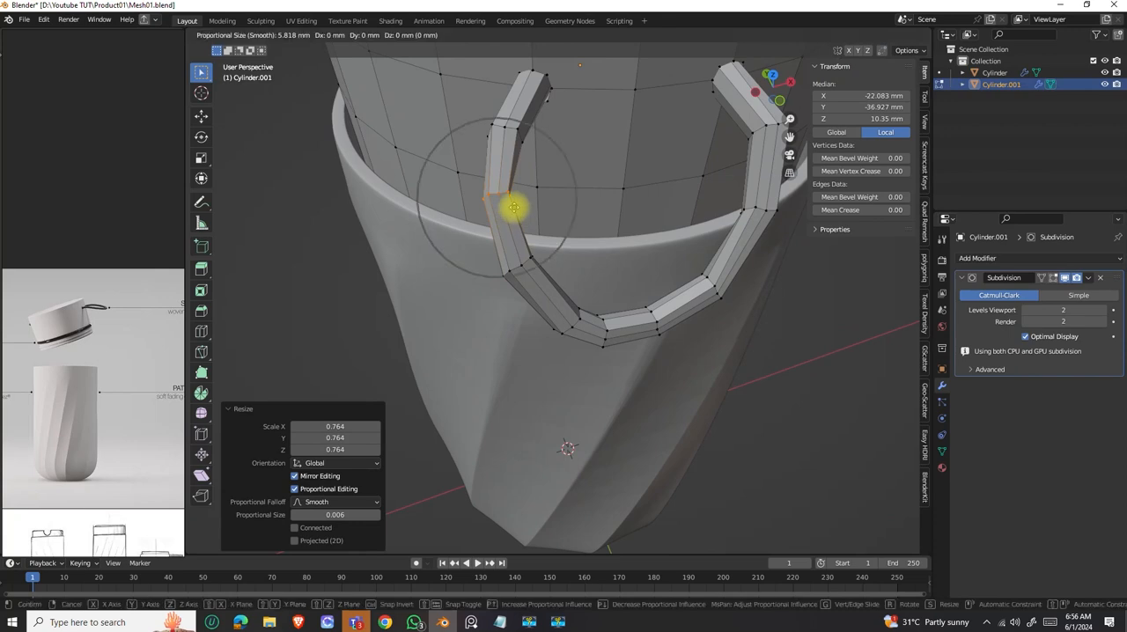
{"action": "left_click", "coordinate": [516, 209]}
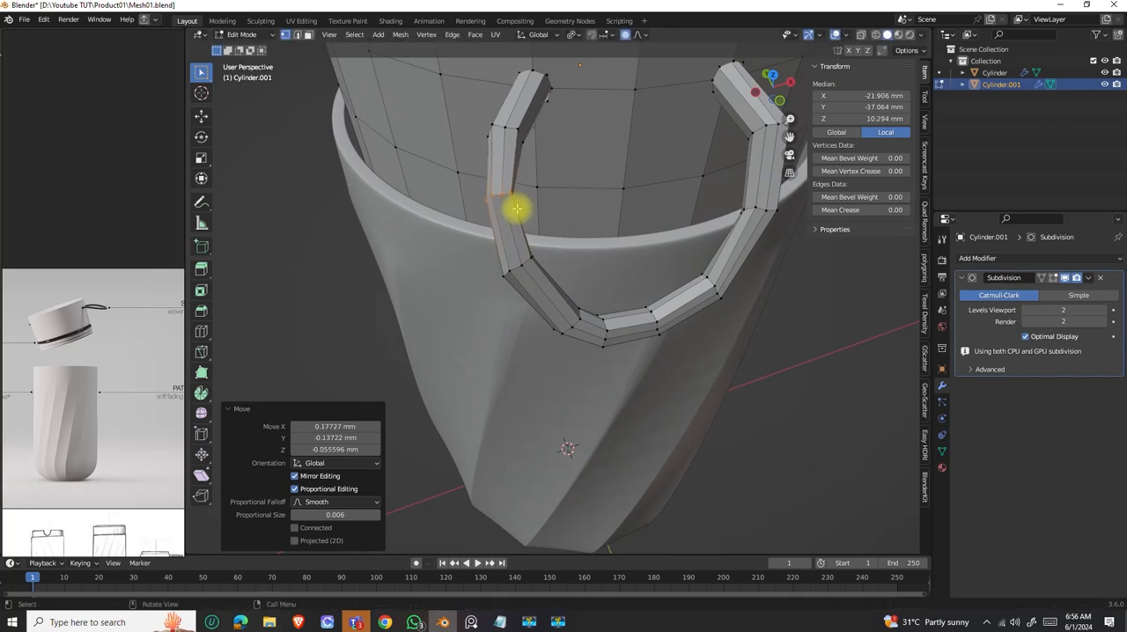
Scale the same bend loop to 1.206 with the proportional size reduced to about 4 mm.
{"action": "key", "text": "s"}
{"action": "scroll", "coordinate": [520, 206], "scroll_direction": "up", "scroll_amount": 3}
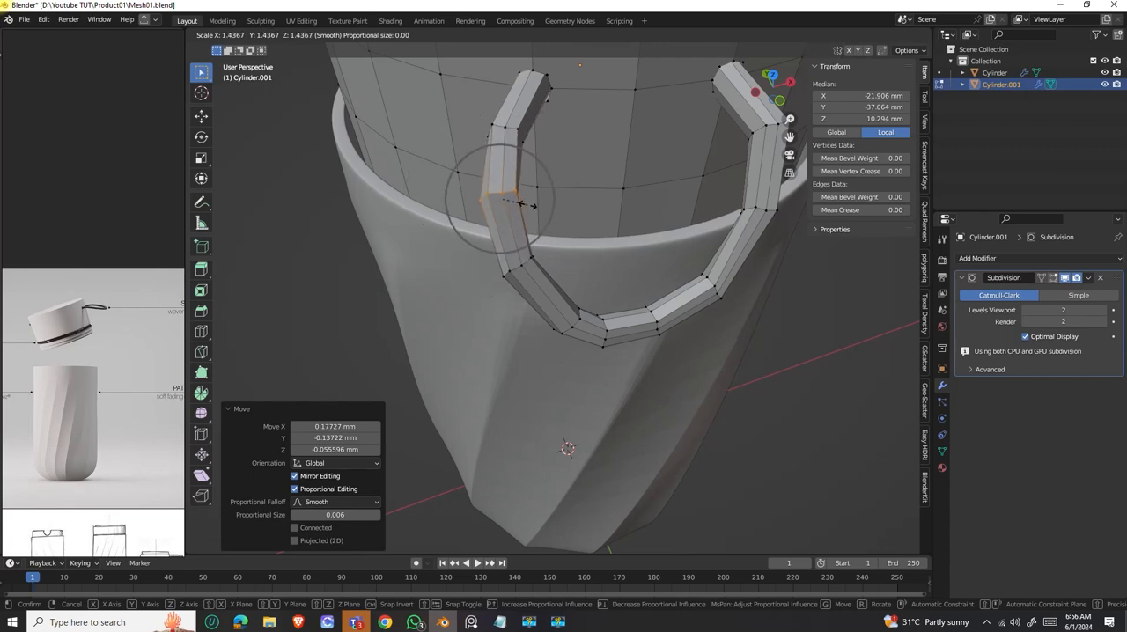
{"action": "left_click", "coordinate": [518, 204]}
Rotate the strap's bend loop -13° from the front and 33.7° from above to align it with the curve.
{"action": "mouse_move", "coordinate": [516, 207]}
{"action": "middle_mouse_down"}
{"action": "mouse_move", "coordinate": [578, 234]}
{"action": "mouse_move", "coordinate": [639, 188]}
{"action": "mouse_move", "coordinate": [567, 172]}
{"action": "mouse_move", "coordinate": [496, 262]}
{"action": "mouse_move", "coordinate": [534, 254]}
{"action": "mouse_move", "coordinate": [520, 217]}
{"action": "middle_mouse_up"}
{"action": "key", "text": "r"}
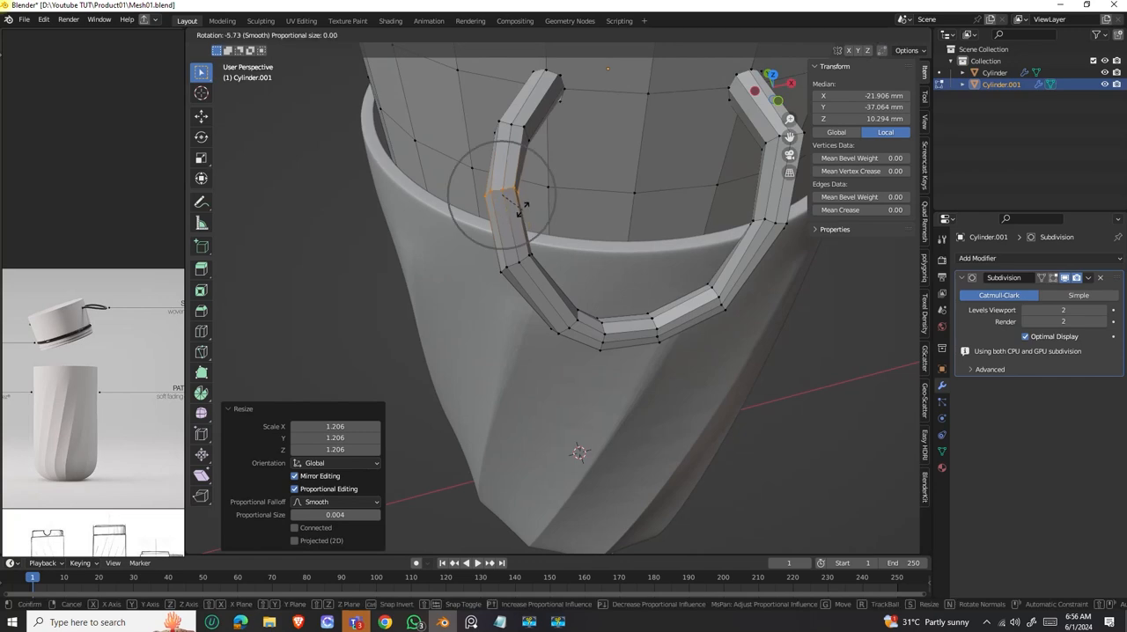
{"action": "left_click", "coordinate": [522, 201]}
{"action": "middle_click_drag", "start_coordinate": [523, 209], "coordinate": [506, 285]}
{"action": "key", "text": "r"}
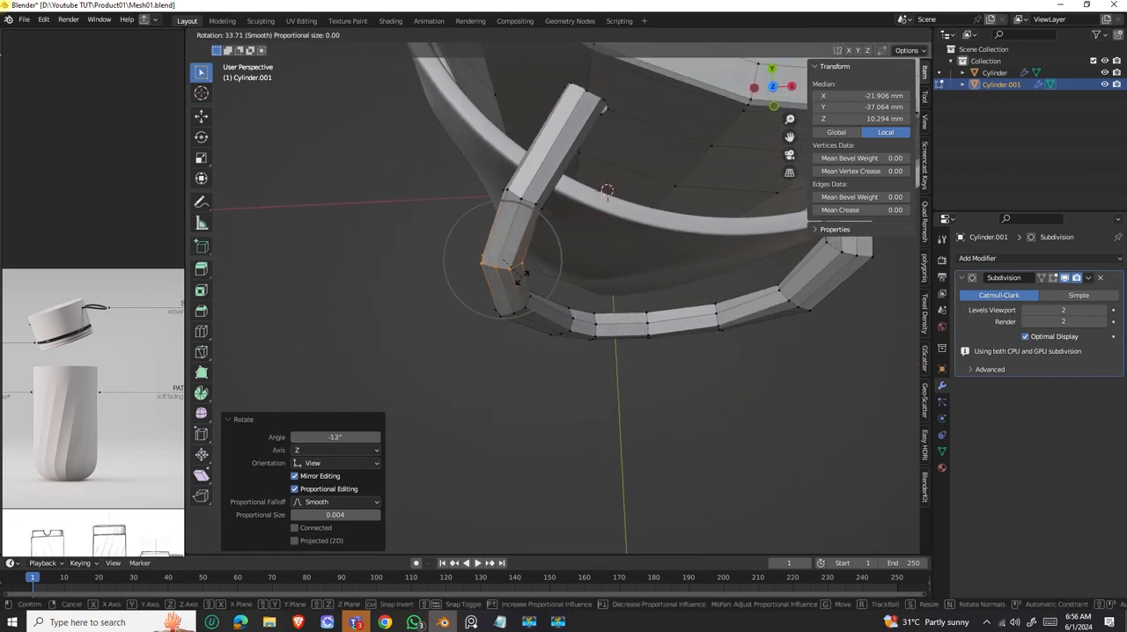
{"action": "left_click", "coordinate": [520, 277]}
Return to Object Mode and examine the smoothed strap loop against the lid and the whole bottle from several sides.
{"action": "middle_click_drag", "start_coordinate": [521, 280], "coordinate": [602, 254]}
{"action": "scroll", "coordinate": [523, 254], "scroll_direction": "down", "scroll_amount": 4}
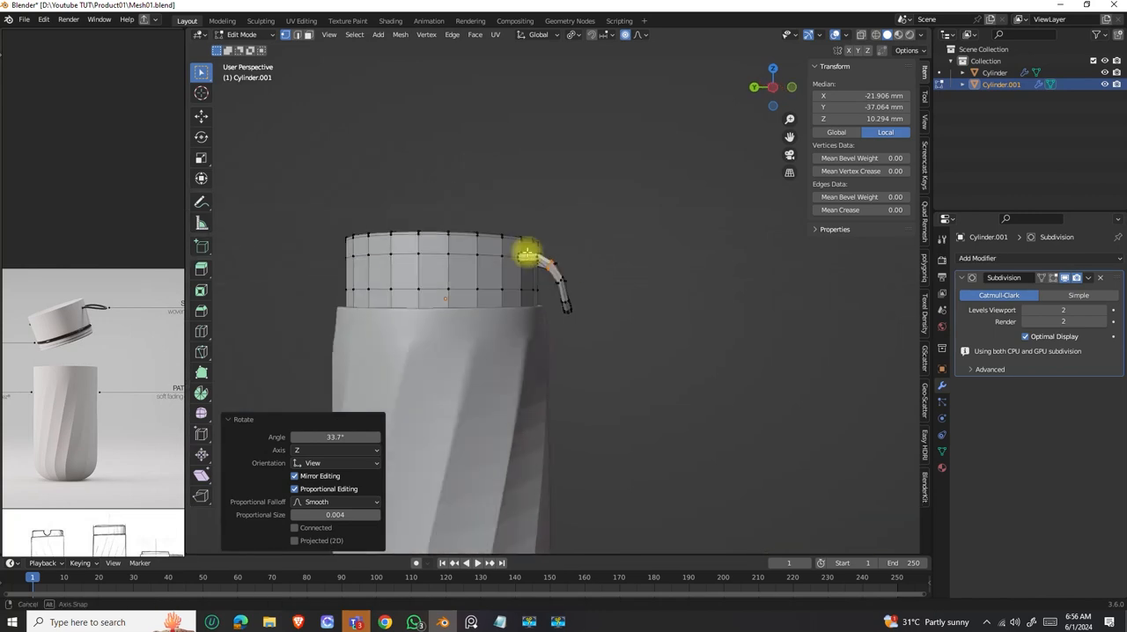
{"action": "scroll", "coordinate": [553, 269], "scroll_direction": "down", "scroll_amount": 3}
{"action": "middle_click_drag", "start_coordinate": [533, 284], "coordinate": [498, 314]}
{"action": "key", "text": "Tab"}
{"action": "scroll", "coordinate": [563, 291], "scroll_direction": "up", "scroll_amount": 1}
{"action": "scroll", "coordinate": [560, 278], "scroll_direction": "up", "scroll_amount": 4}
{"action": "scroll", "coordinate": [508, 296], "scroll_direction": "down", "scroll_amount": 3}
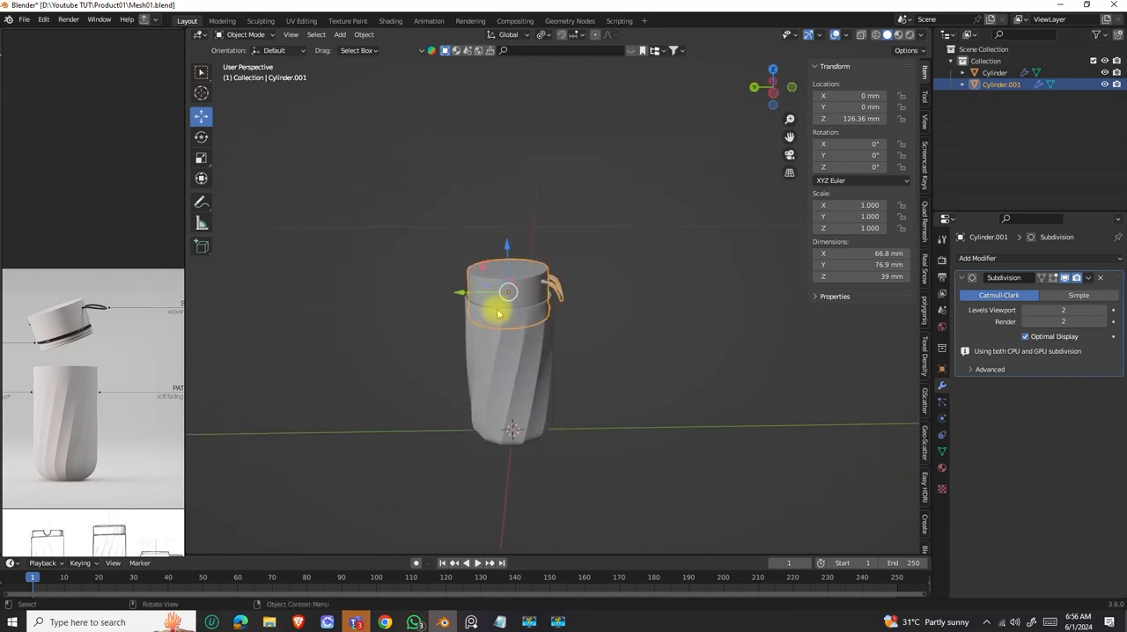
{"action": "middle_click_drag", "start_coordinate": [559, 299], "coordinate": [576, 333]}
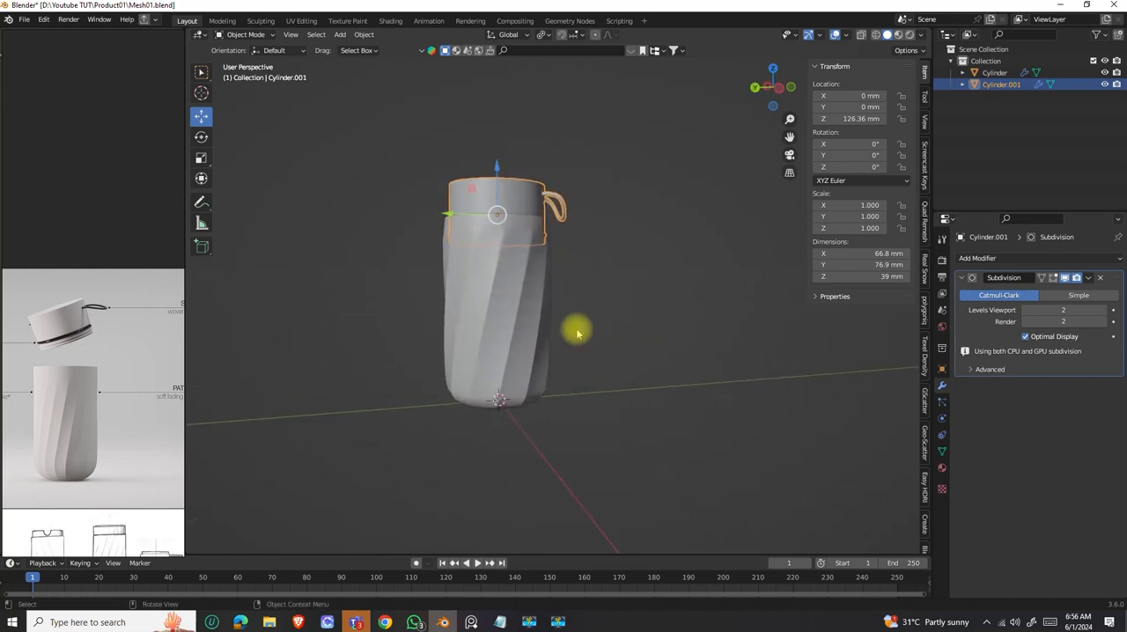